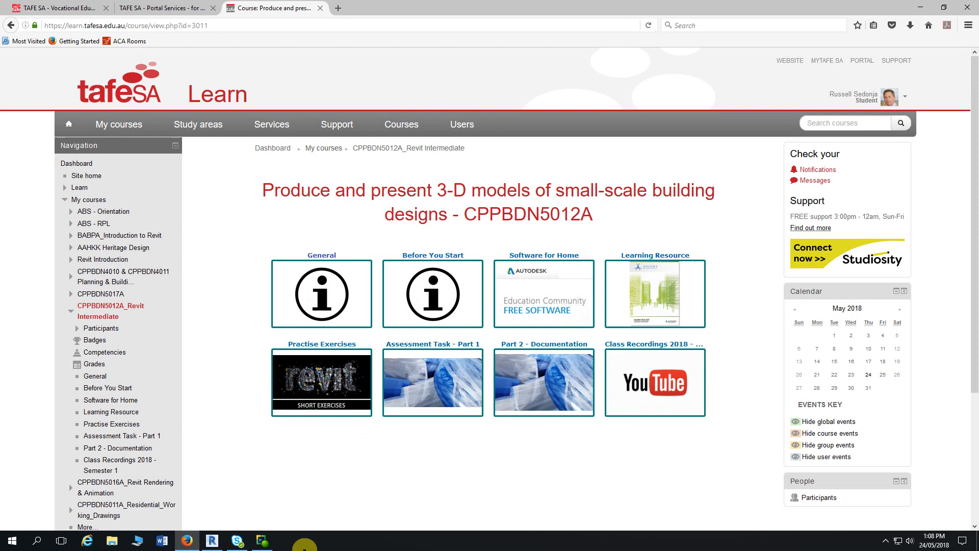
Look at the Revit floor plan, then return to Firefox and open the A104 - Floor Plan example sheet from Part 2 - Documentation, maximized
mouse_move(214, 545)
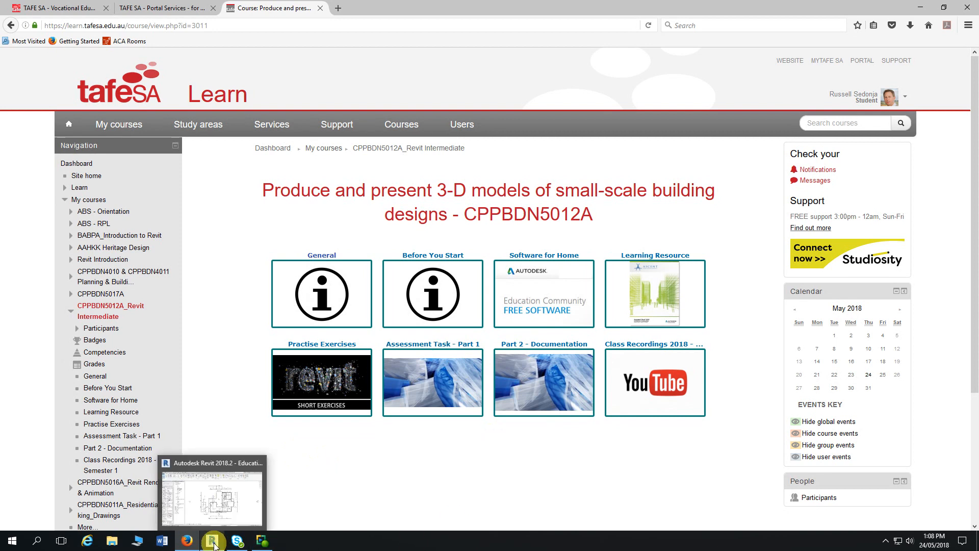
click(215, 543)
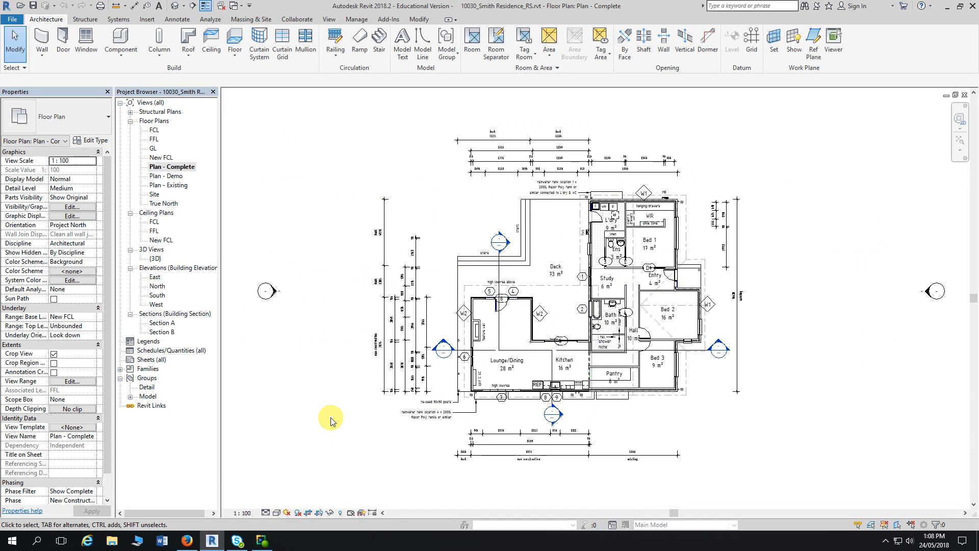
click(187, 542)
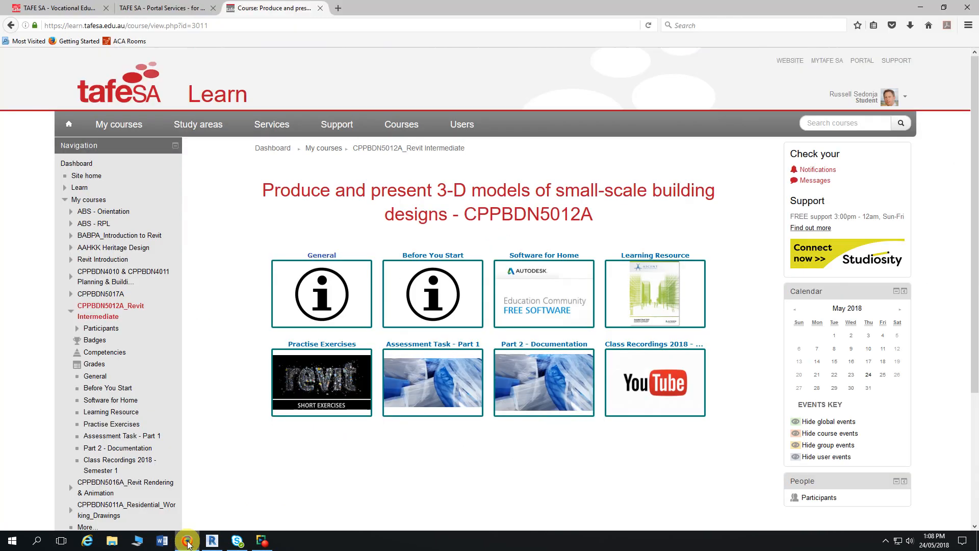
click(536, 365)
scroll(507, 356, down, 6)
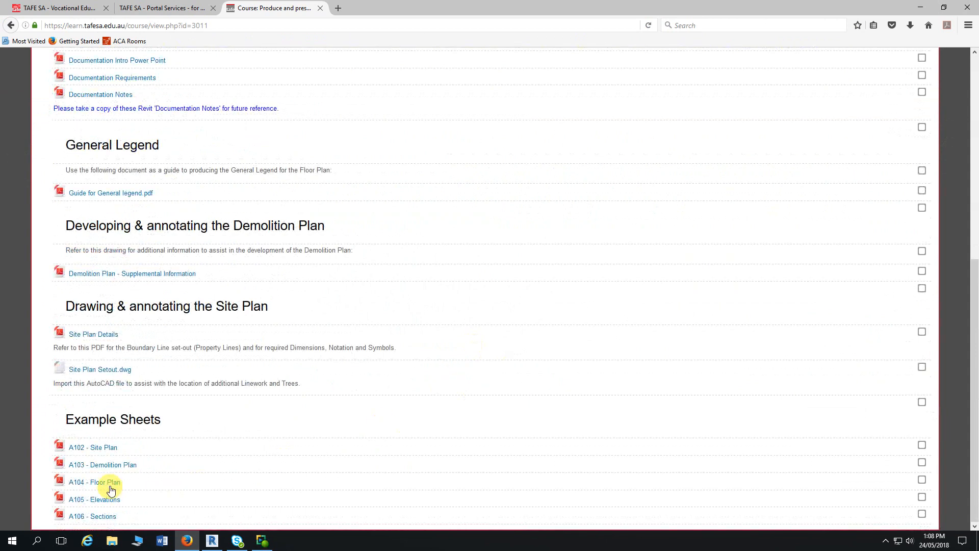
click(107, 483)
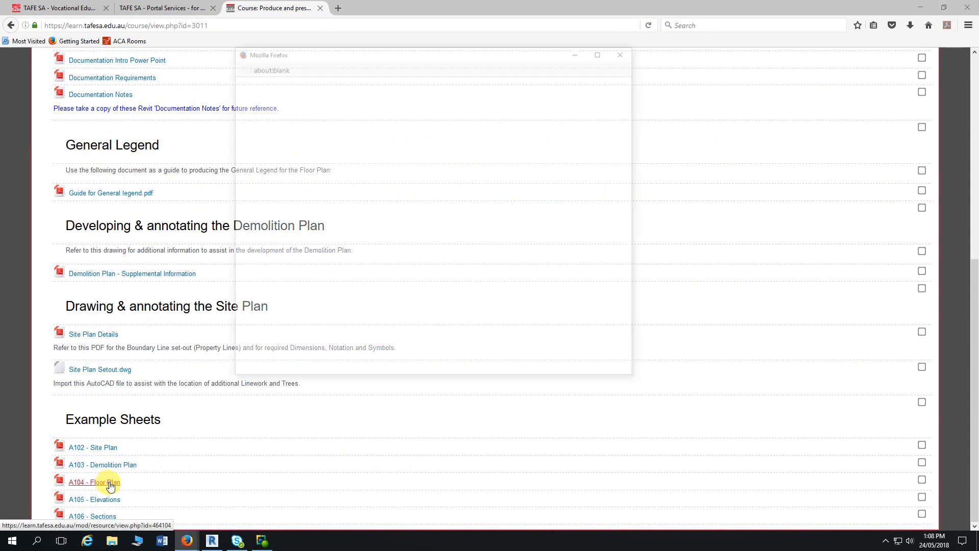
click(600, 55)
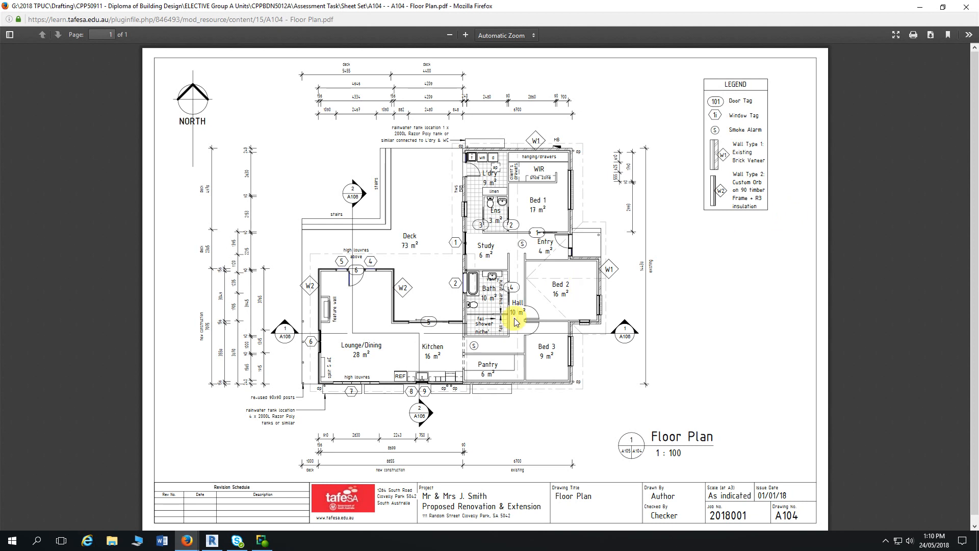
Switch to Revit and place a North Arrow (AUS) Type 1 symbol outside the dimensions at the plan's upper-left corner
click(213, 542)
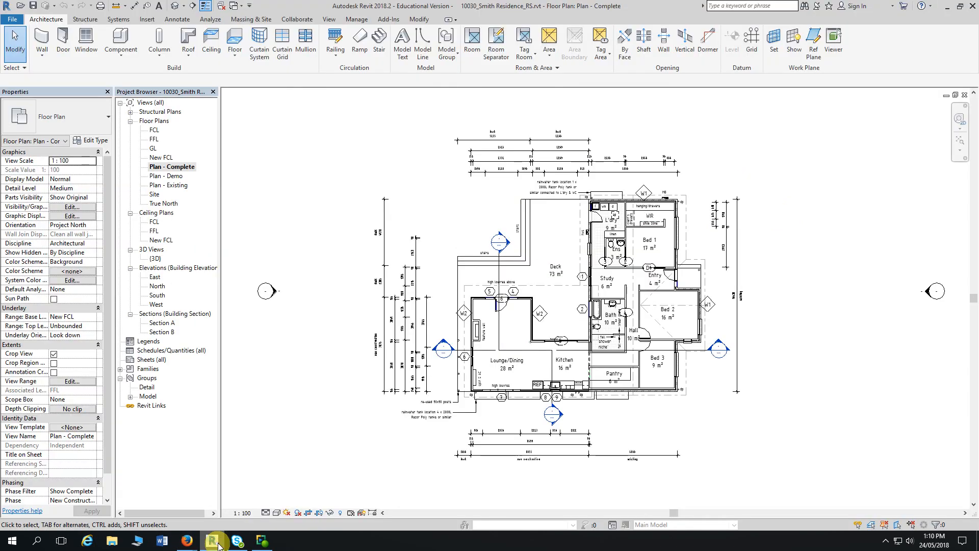
middle_drag(328, 175, 344, 197)
scroll(331, 193, down, 1)
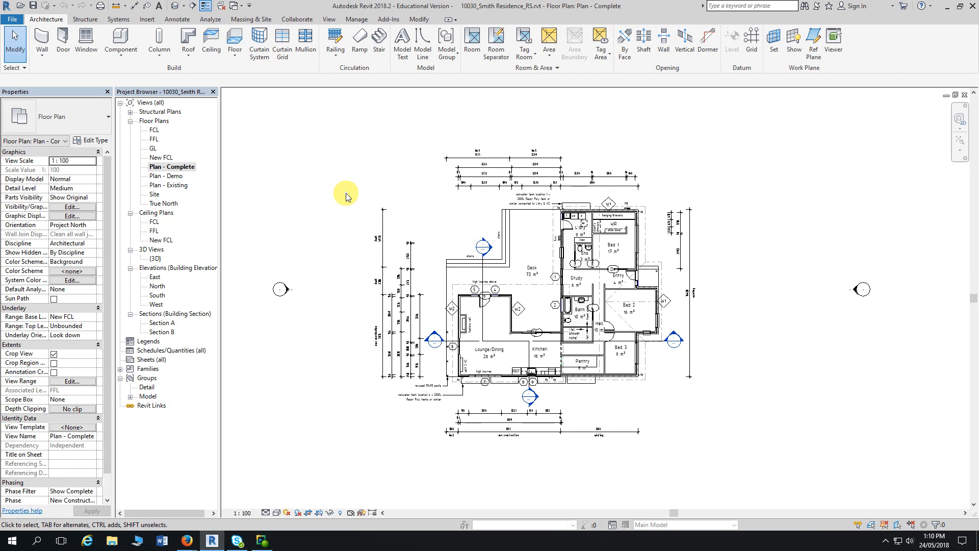
scroll(346, 197, down, 1)
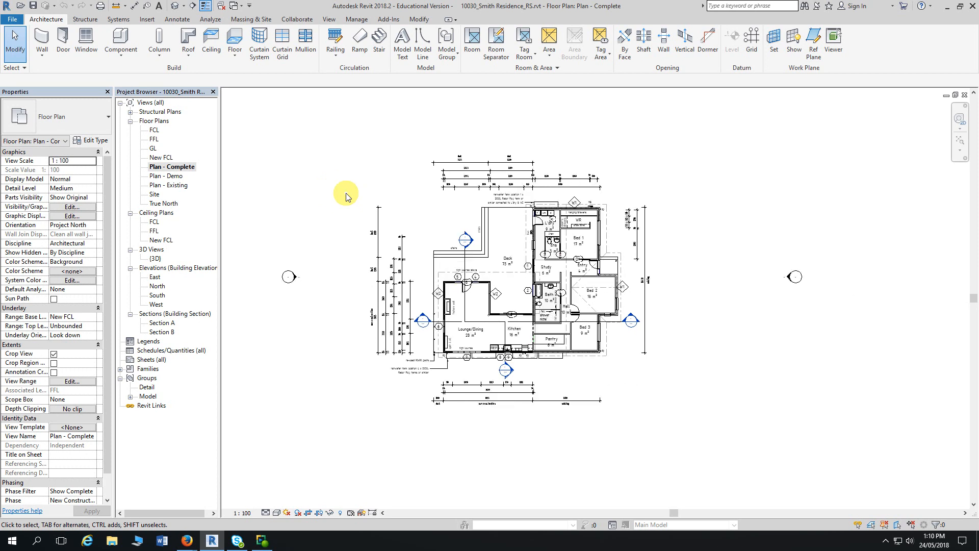
scroll(346, 196, down, 2)
middle_drag(345, 197, 414, 238)
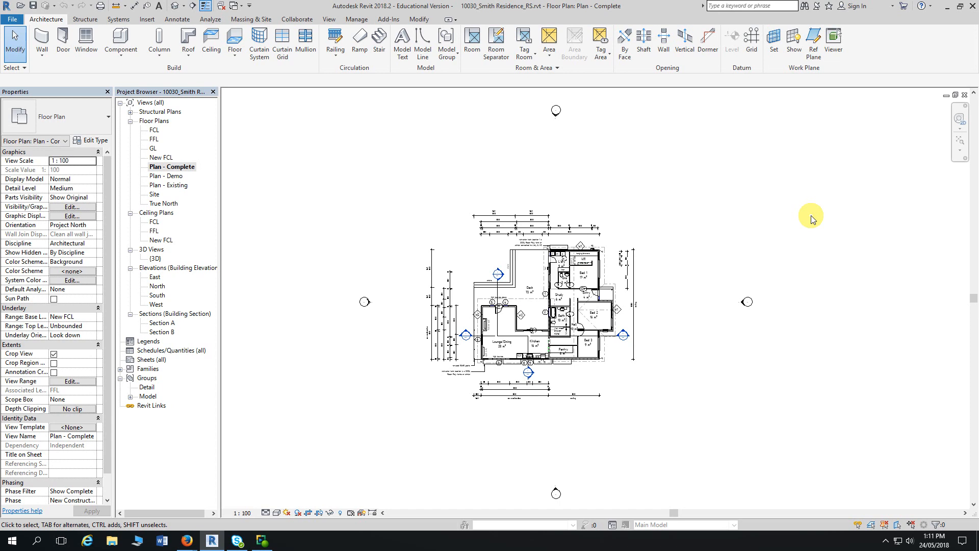
click(176, 26)
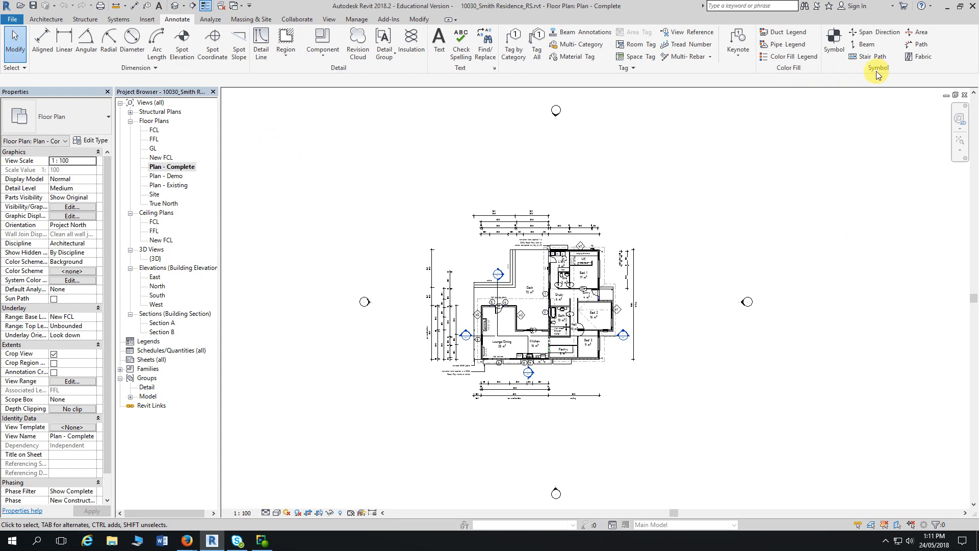
click(840, 53)
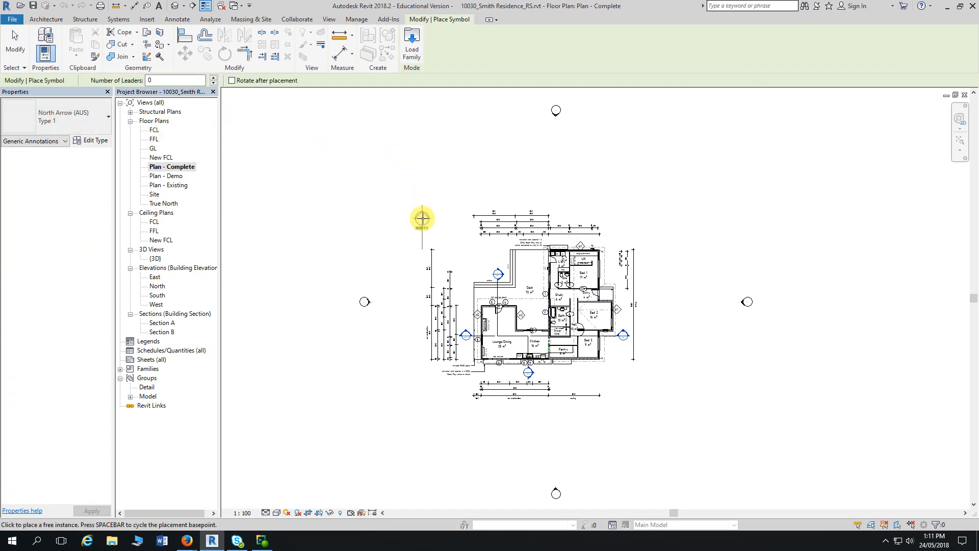
click(424, 220)
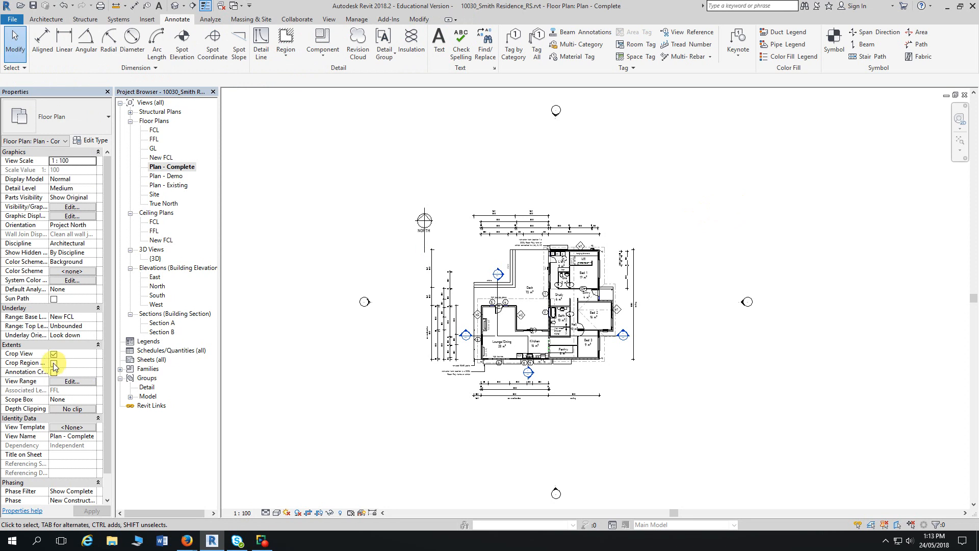
Show the crop region of the Plan - Complete view and pull all four sides in closely around the house
click(54, 363)
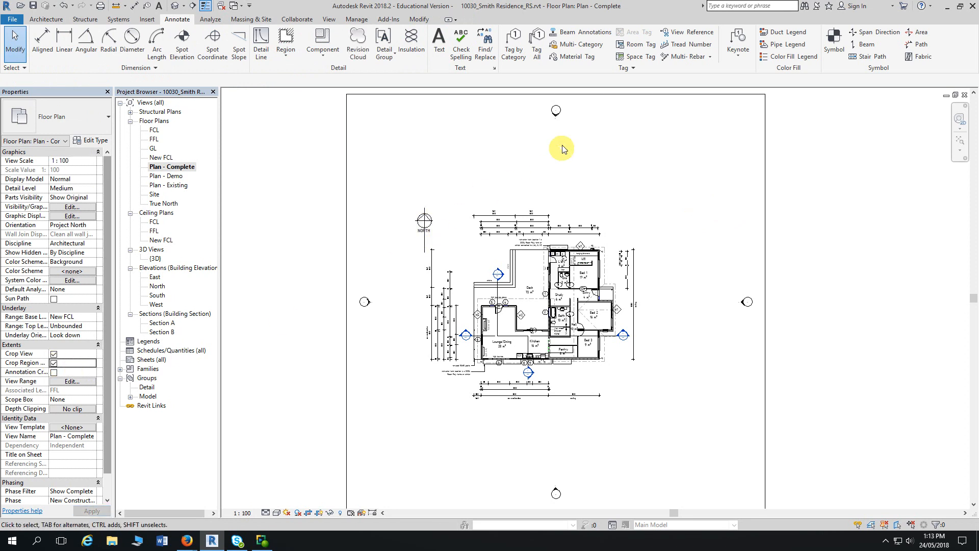
click(590, 95)
drag(555, 95, 558, 236)
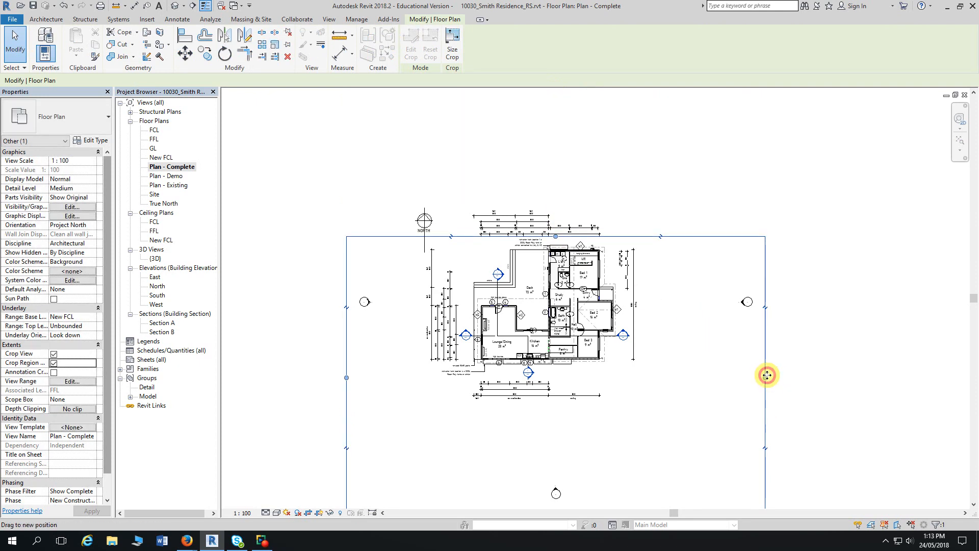
drag(766, 376, 627, 375)
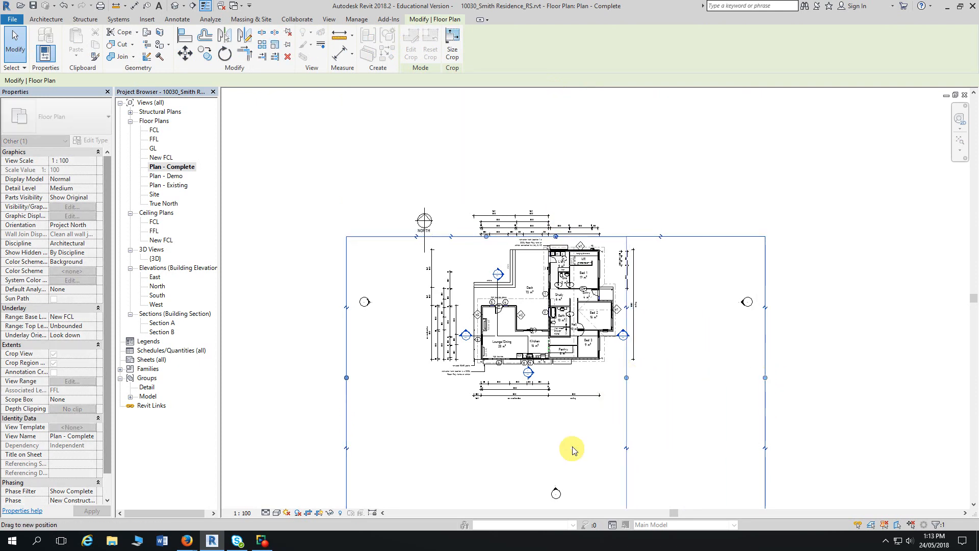
middle_drag(573, 449, 624, 347)
drag(538, 417, 537, 272)
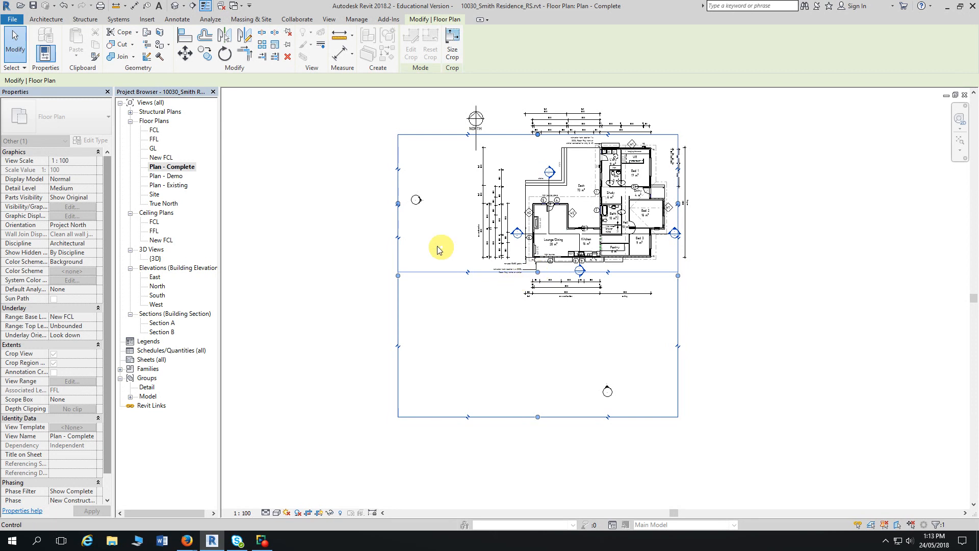
drag(398, 203, 508, 204)
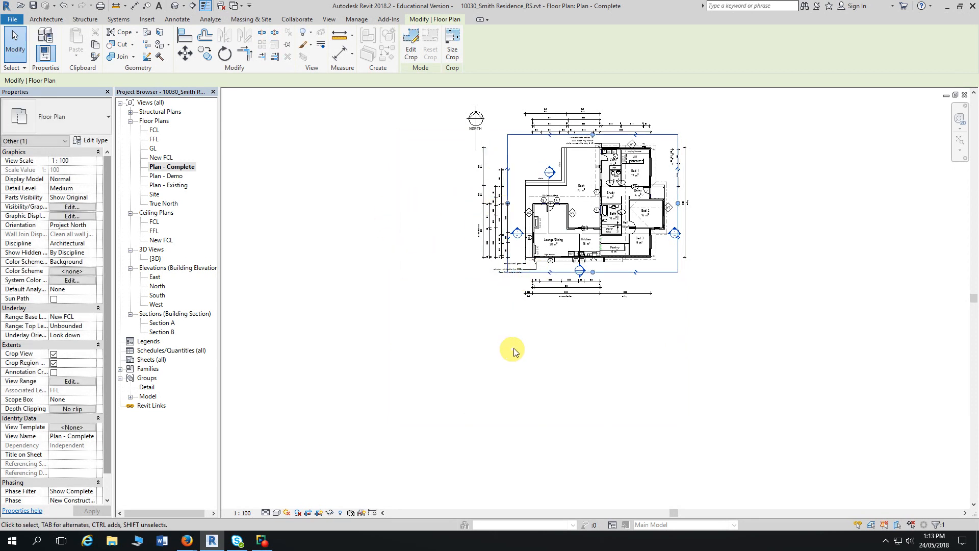
click(518, 348)
scroll(591, 342, up, 2)
middle_drag(591, 342, 574, 448)
scroll(769, 286, up, 2)
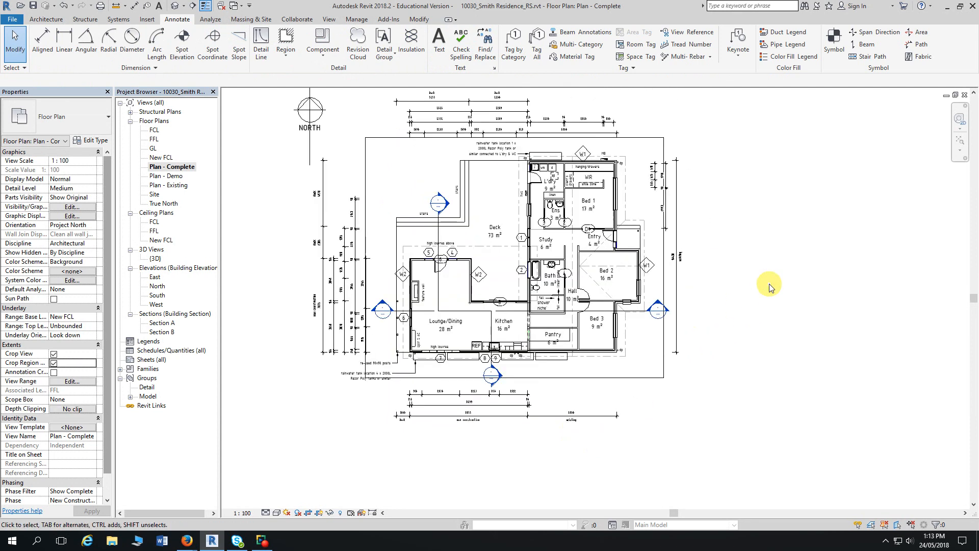
scroll(767, 284, up, 1)
middle_drag(767, 284, 799, 284)
scroll(790, 285, down, 1)
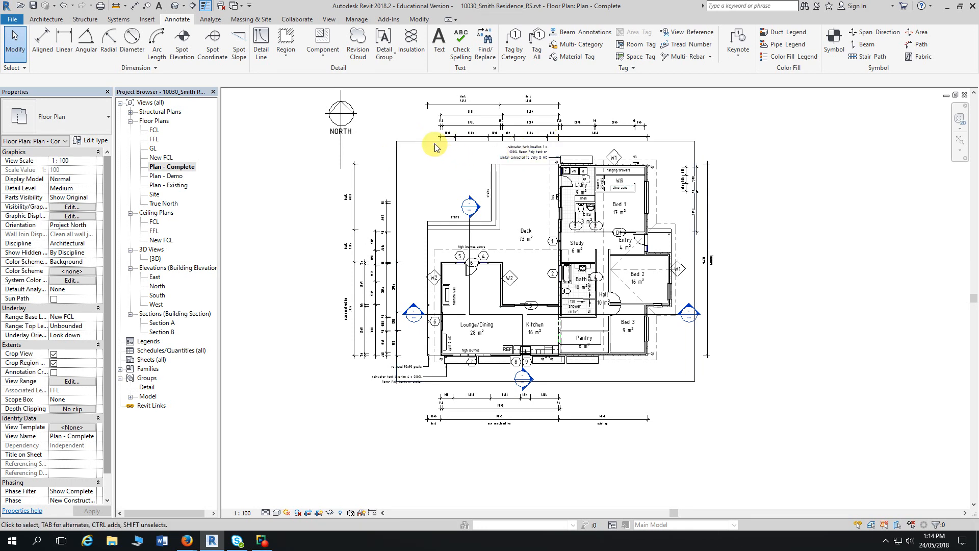
Hide the crop region boundary in the Plan - Complete view
scroll(405, 158, down, 1)
scroll(317, 213, down, 3)
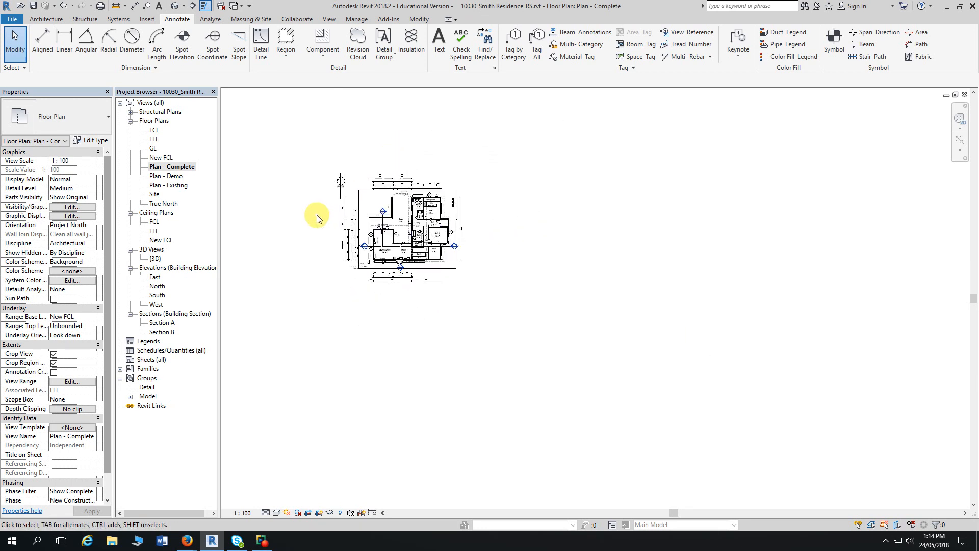
mouse_move(316, 214)
middle_down()
mouse_move(399, 270)
mouse_move(444, 273)
mouse_move(441, 287)
middle_up()
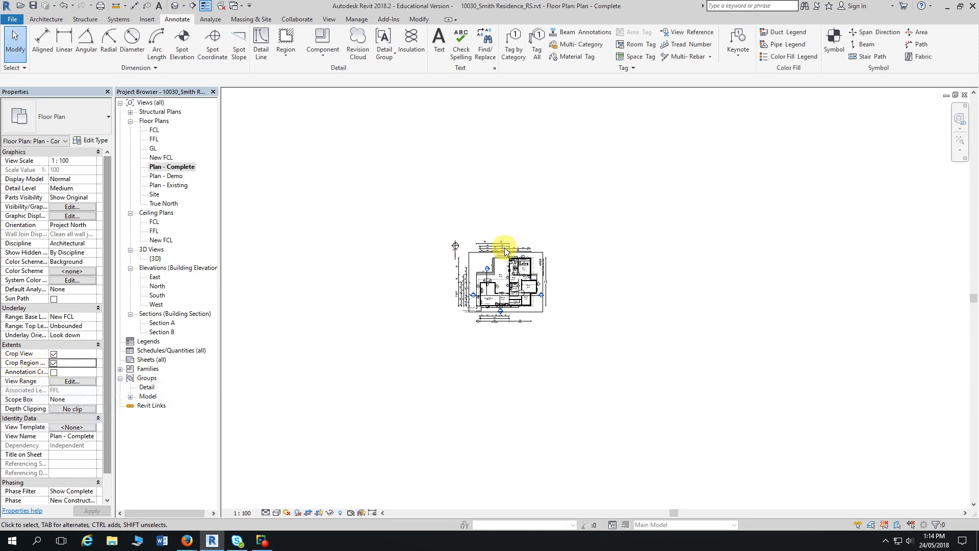
scroll(441, 281, up, 5)
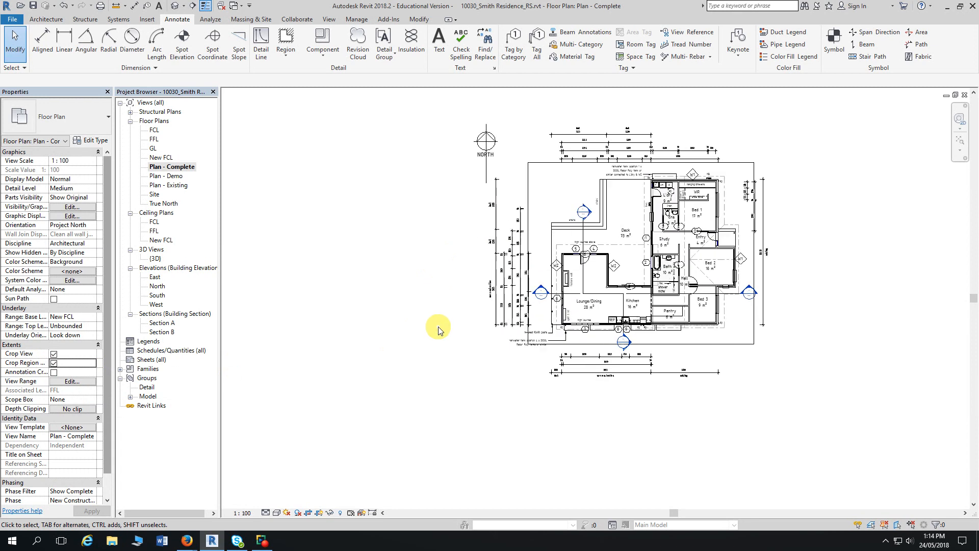
click(54, 363)
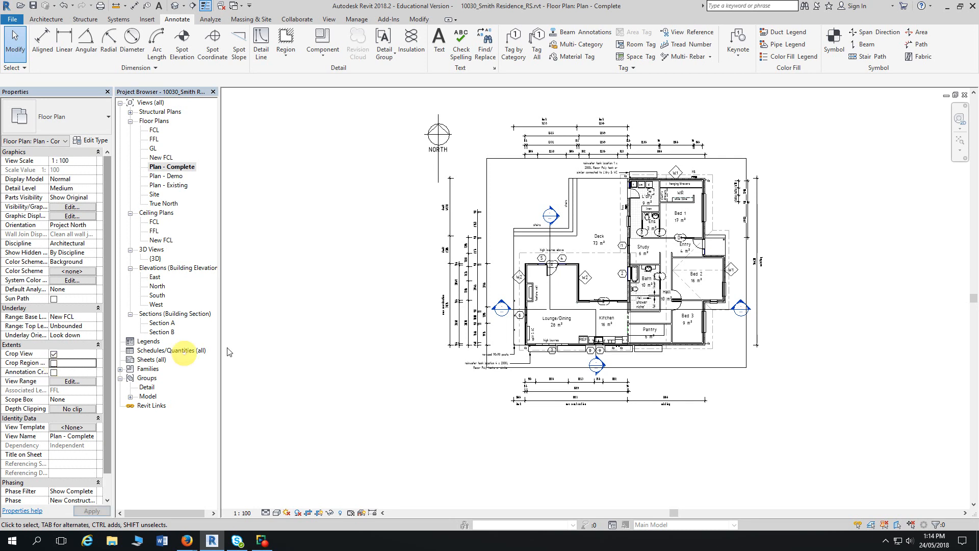
middle_drag(357, 329, 296, 353)
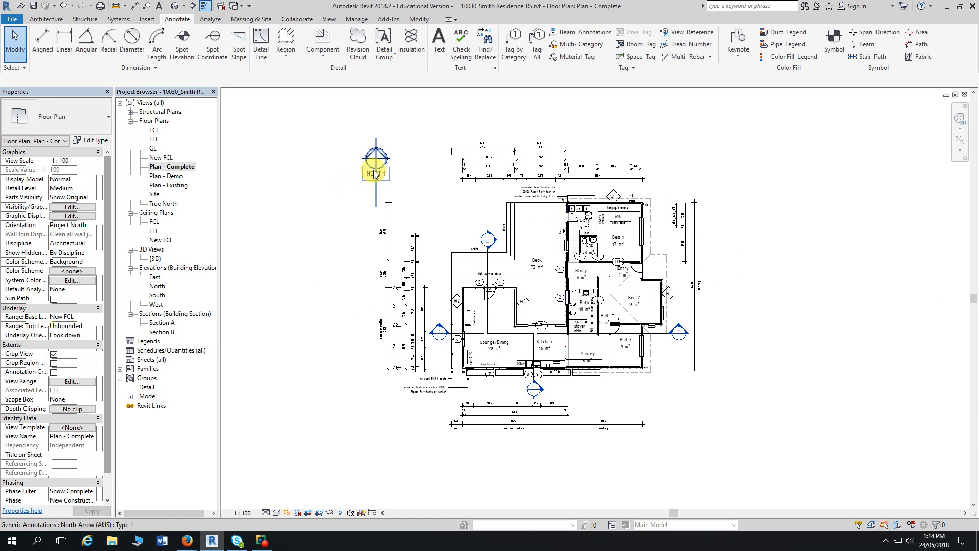
scroll(338, 321, down, 2)
middle_drag(339, 321, 355, 333)
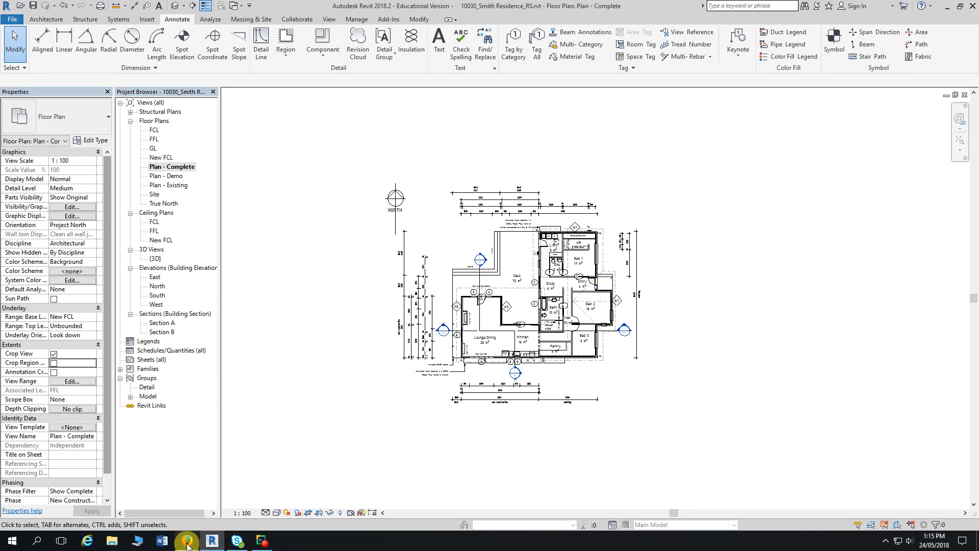
Switch to the course page in Firefox and find the General Legend section under Part 2 - Documentation
mouse_move(188, 546)
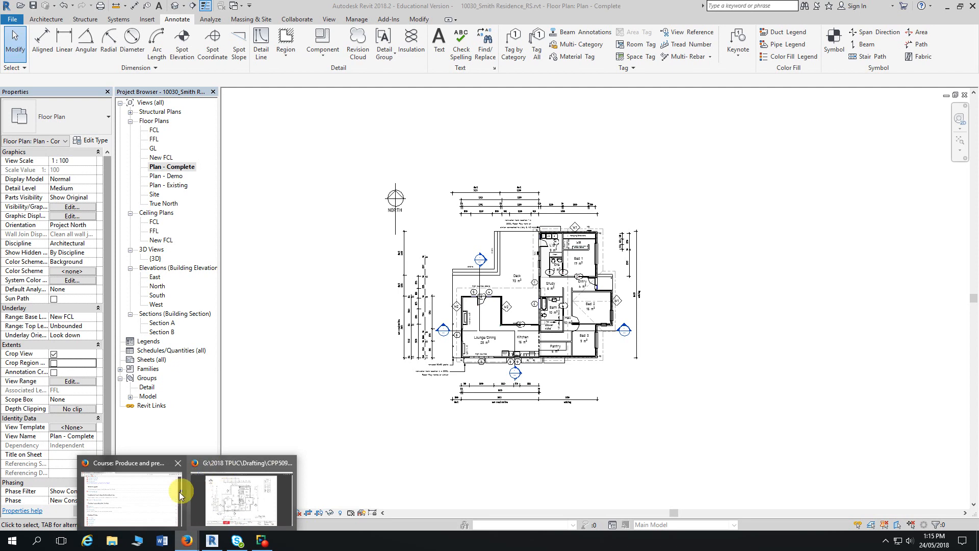
click(150, 497)
scroll(278, 264, up, 6)
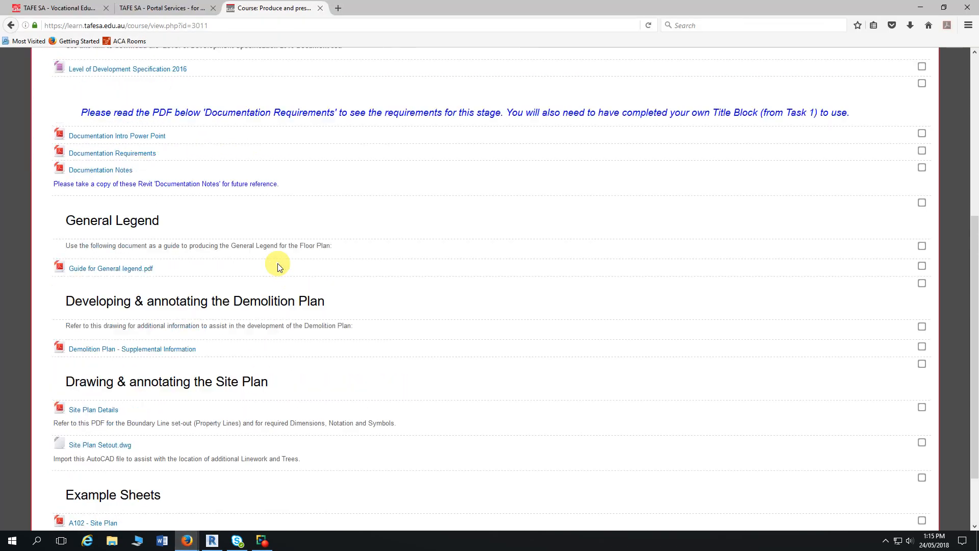
scroll(278, 263, up, 2)
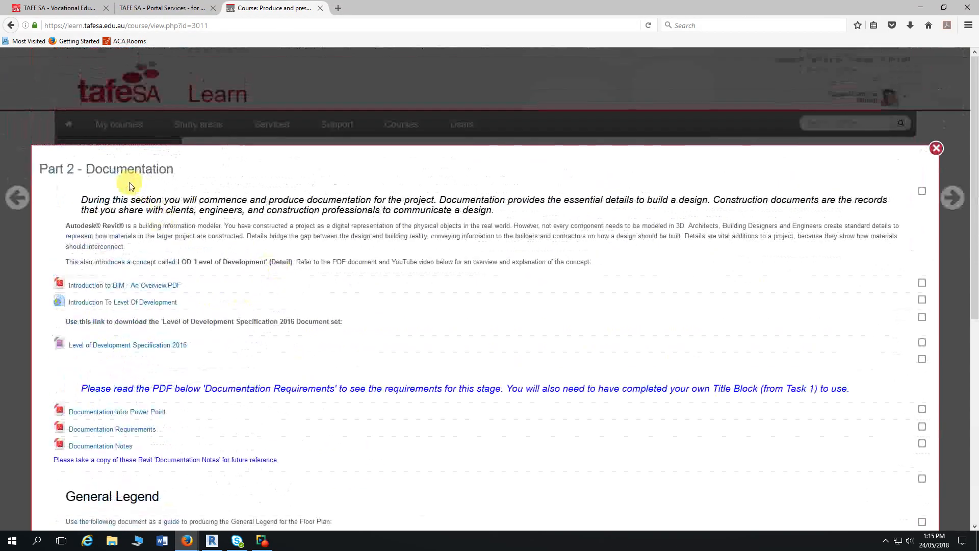
scroll(199, 260, down, 7)
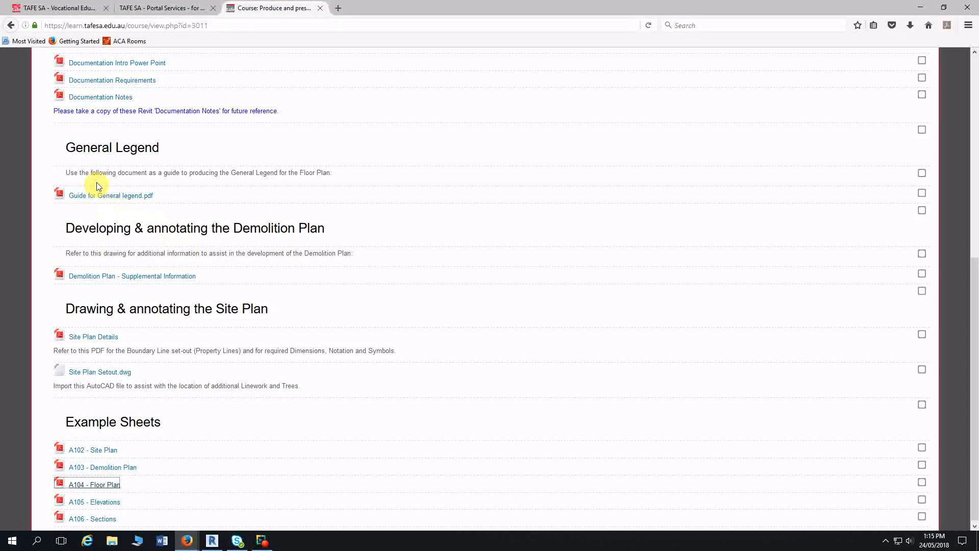
drag(68, 148, 159, 148)
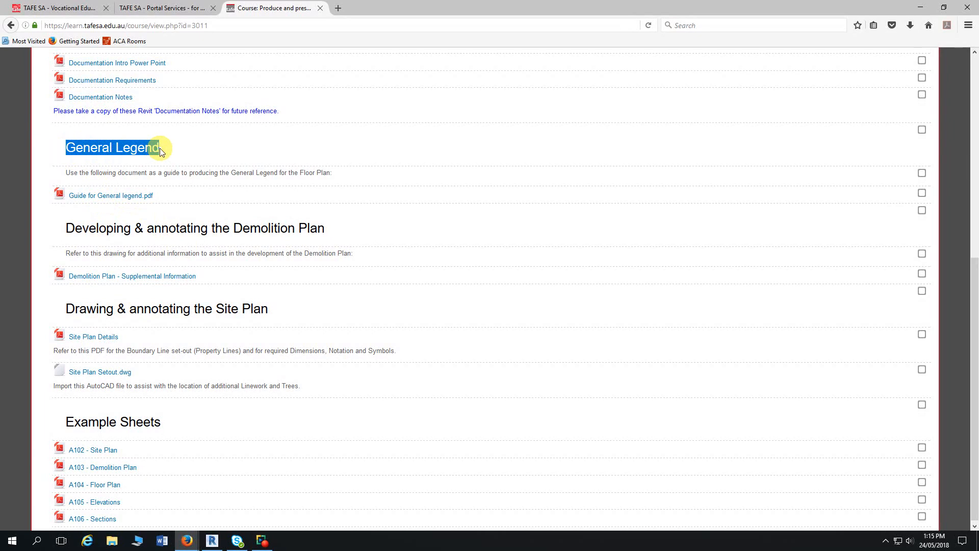
Open Guide for General legend.pdf, examine its legend sizes, text heights and wall tag instructions, and minimize the document
click(116, 197)
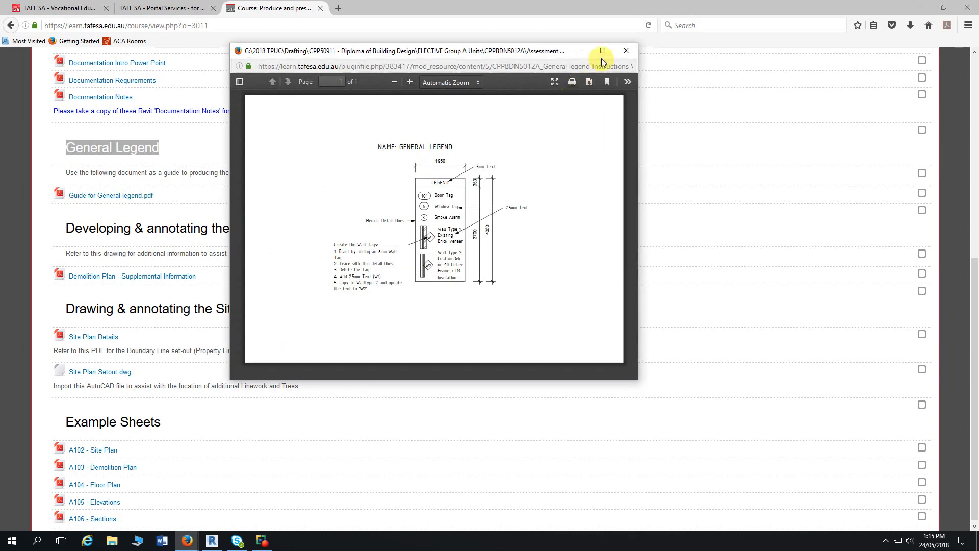
click(603, 51)
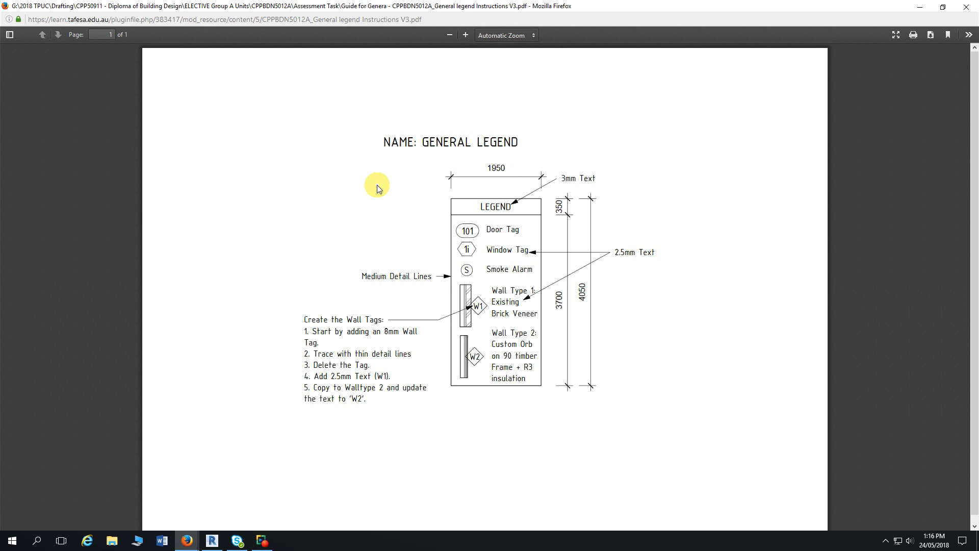
scroll(377, 188, down, 1)
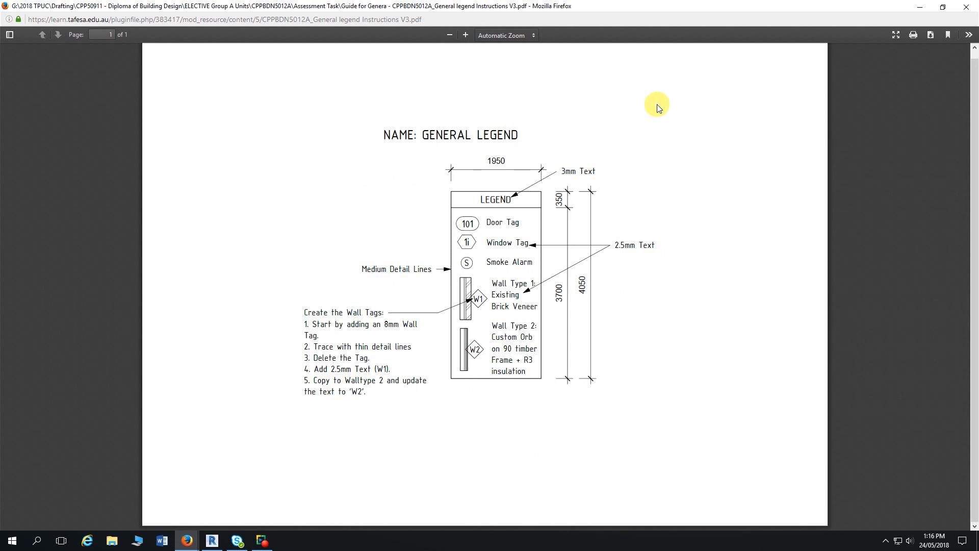
click(919, 7)
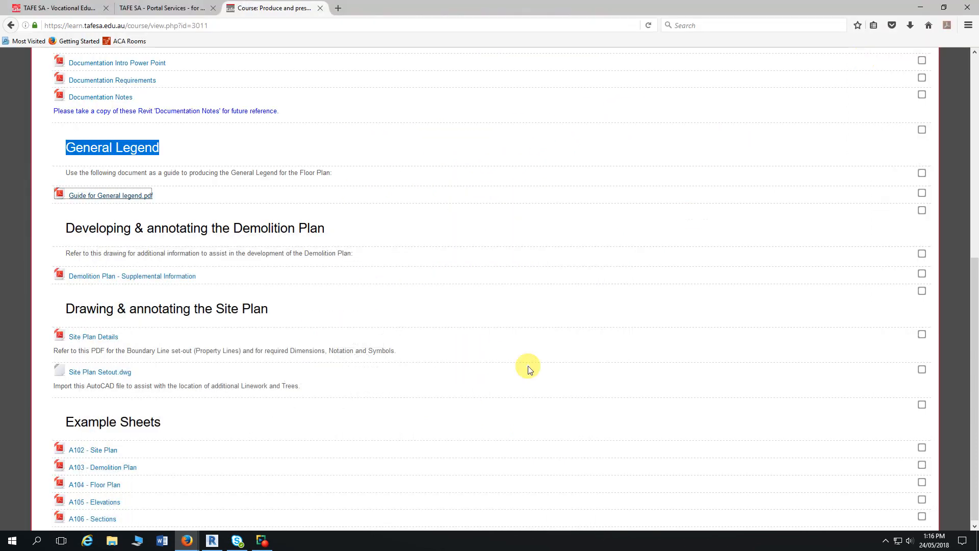
Switch to Revit and create a new legend view named General Legend at a scale of 1:50
click(211, 542)
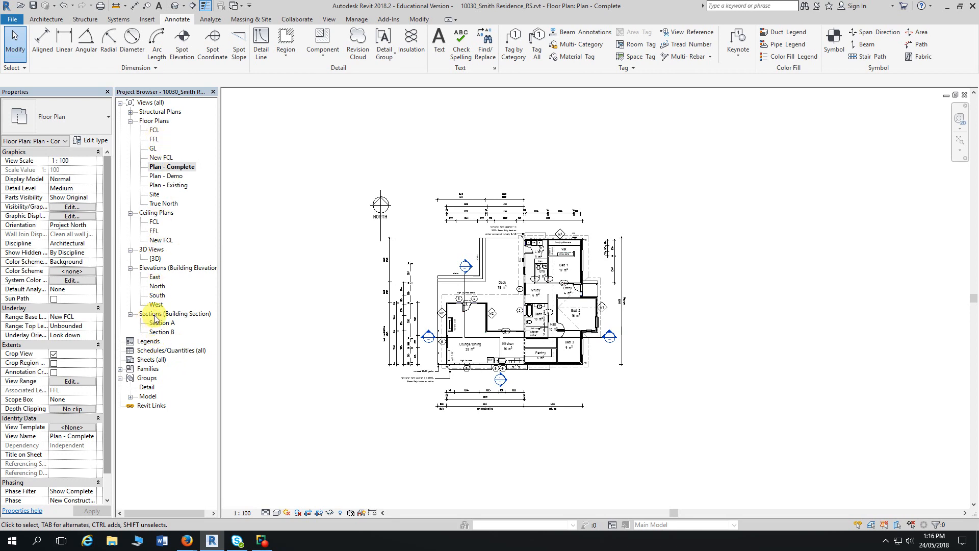
click(151, 343)
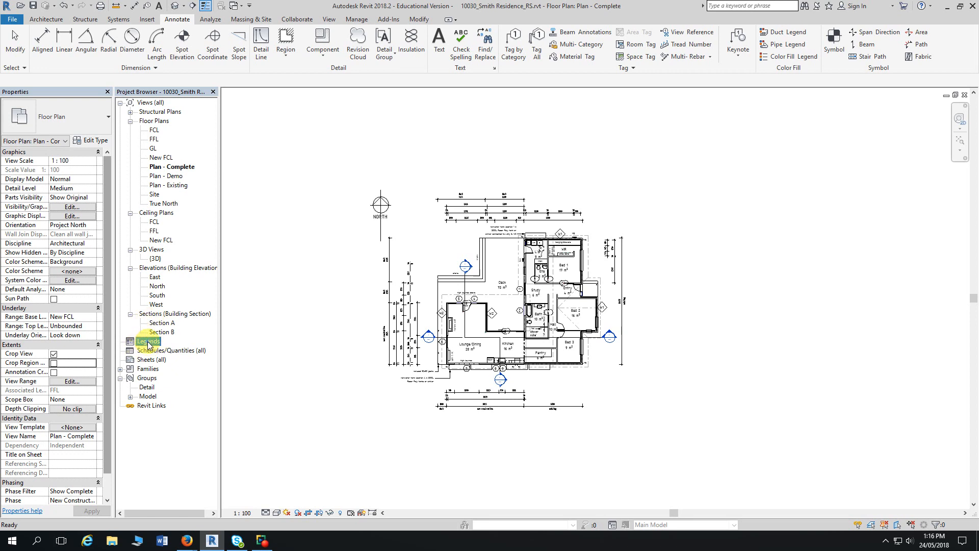
right_click(149, 343)
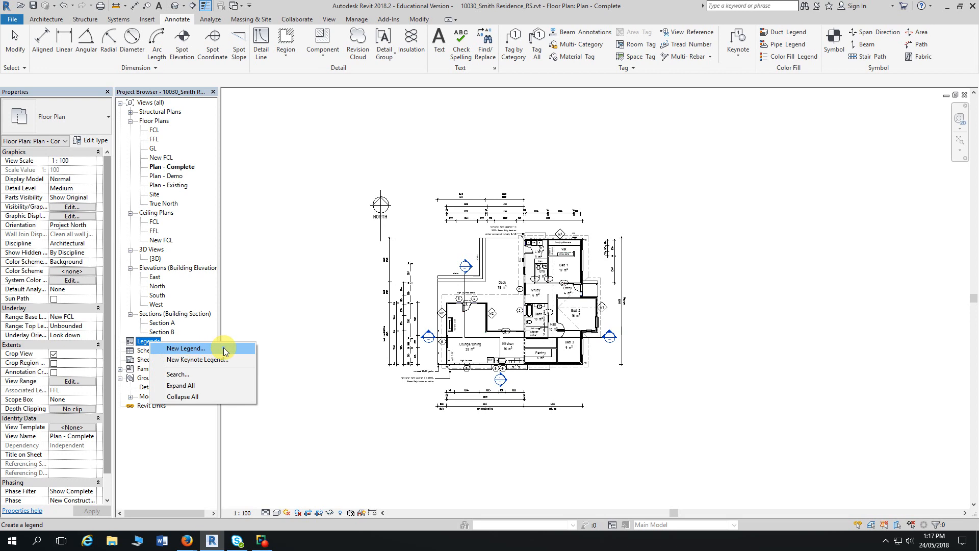
click(326, 20)
click(326, 20)
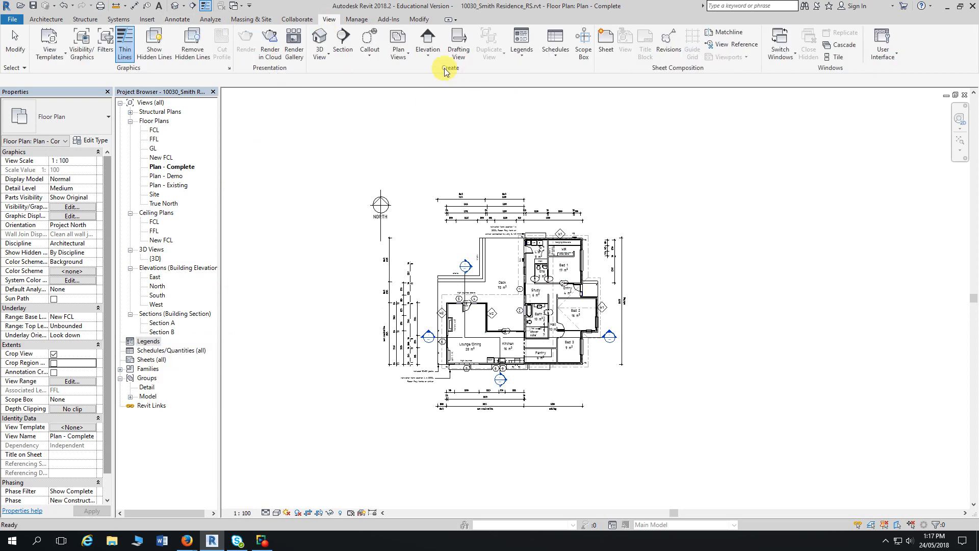
click(525, 60)
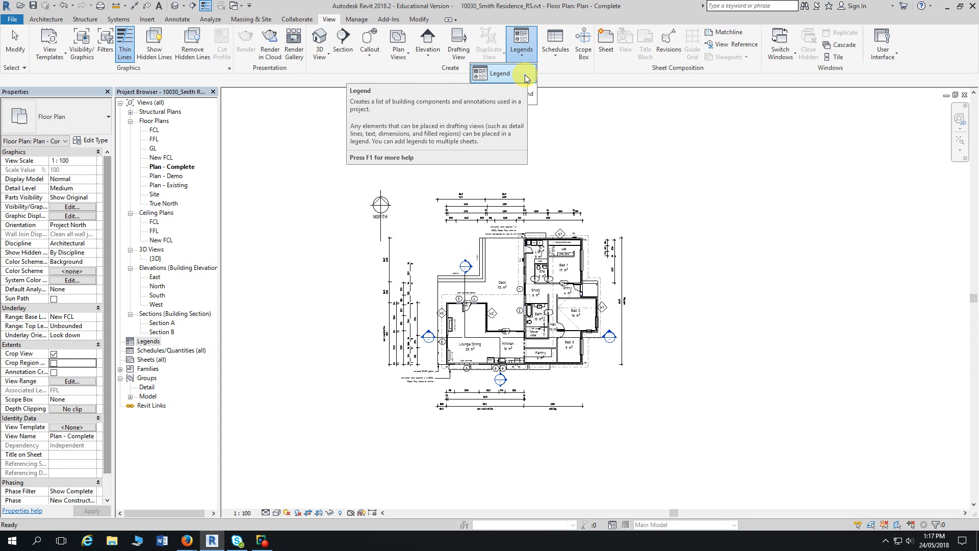
click(525, 74)
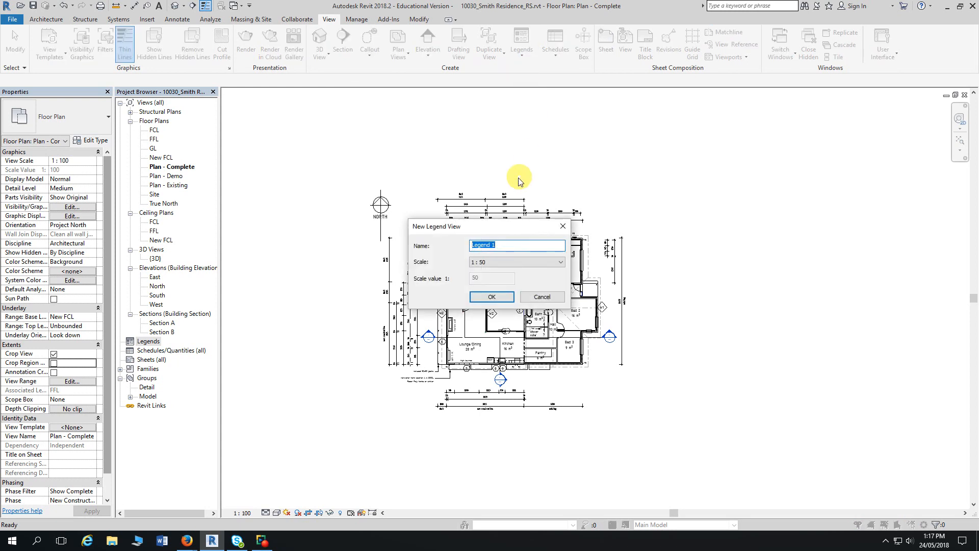
drag(498, 227, 622, 111)
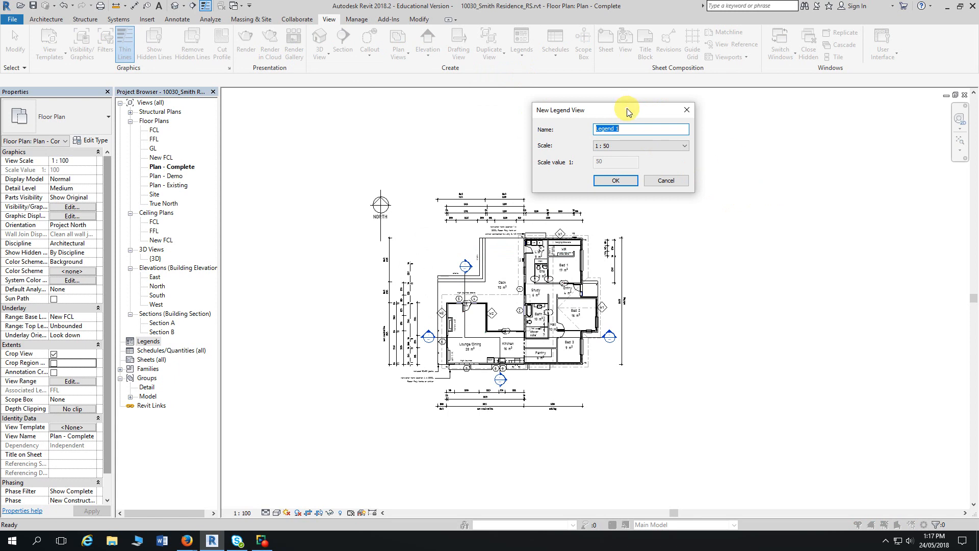
drag(628, 110, 672, 111)
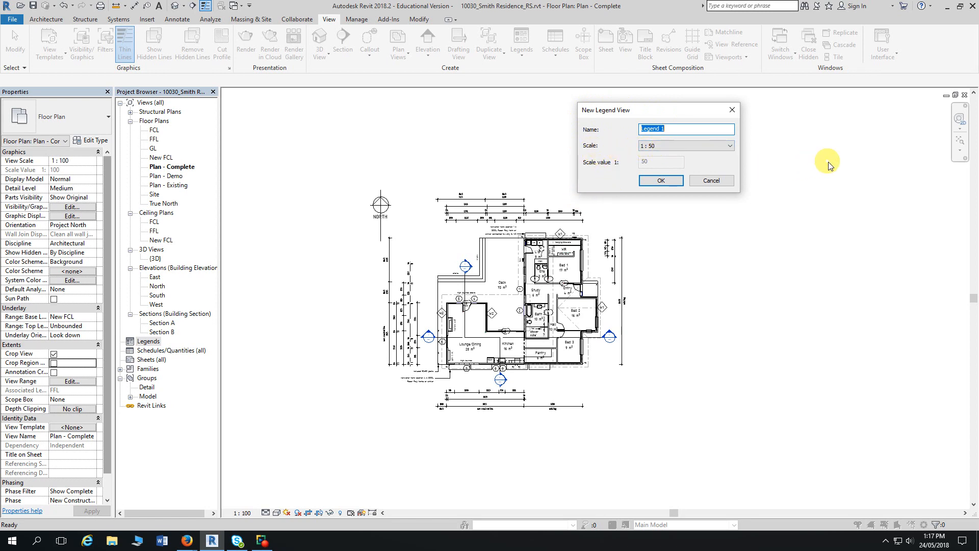
text(General Legend)
click(671, 183)
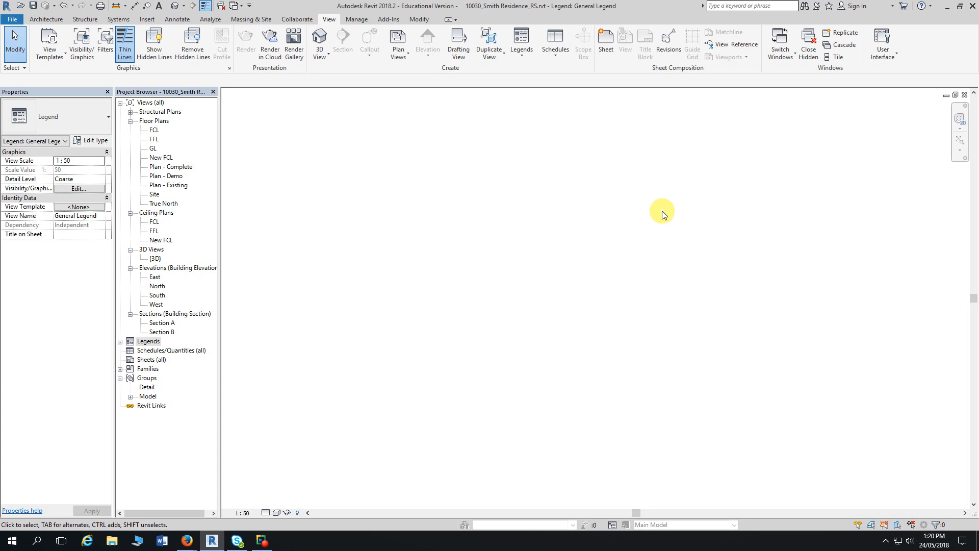
Switch to the General Legend guide PDF in Firefox and examine the legend outline's width and overall height dimensions
click(178, 22)
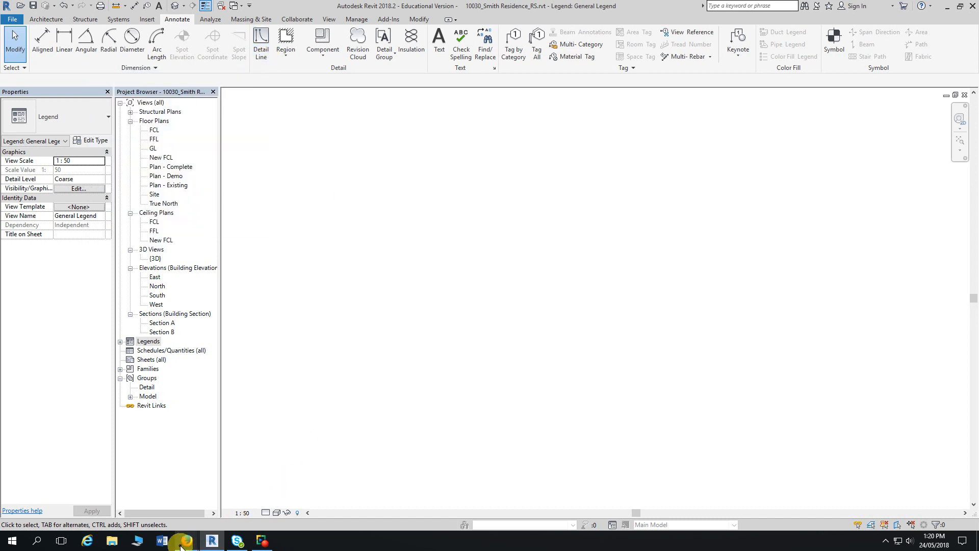
mouse_move(187, 541)
click(280, 516)
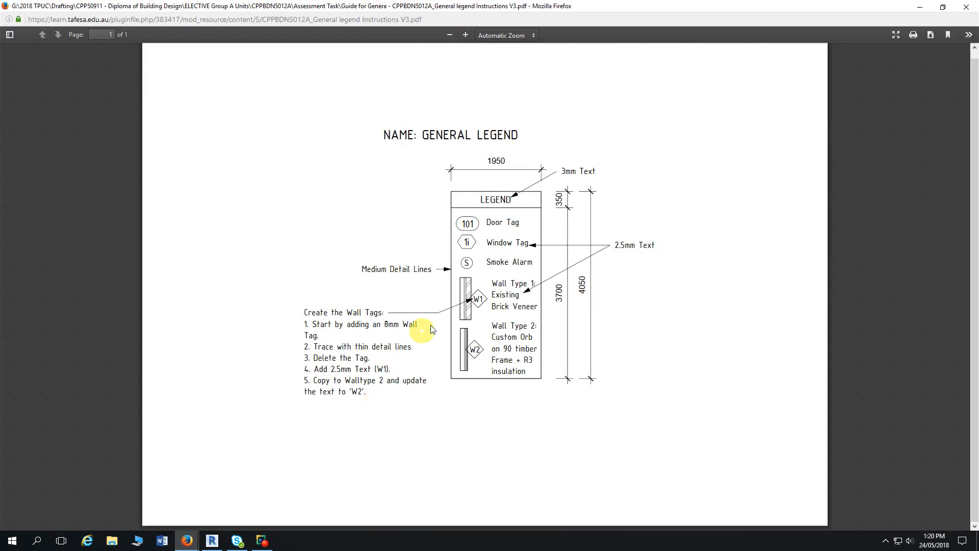
ctrl+scroll(450, 298, up, 4)
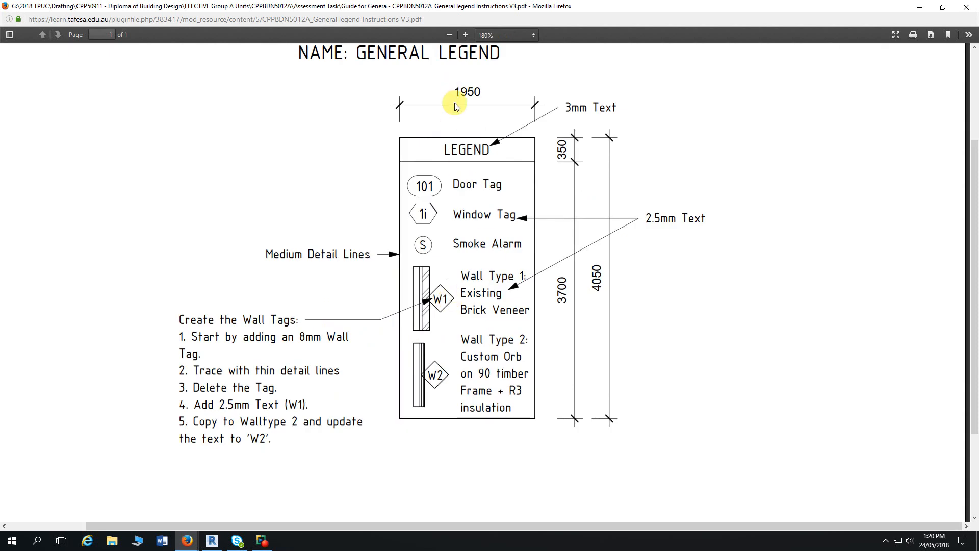
drag(458, 92, 491, 92)
drag(597, 292, 599, 265)
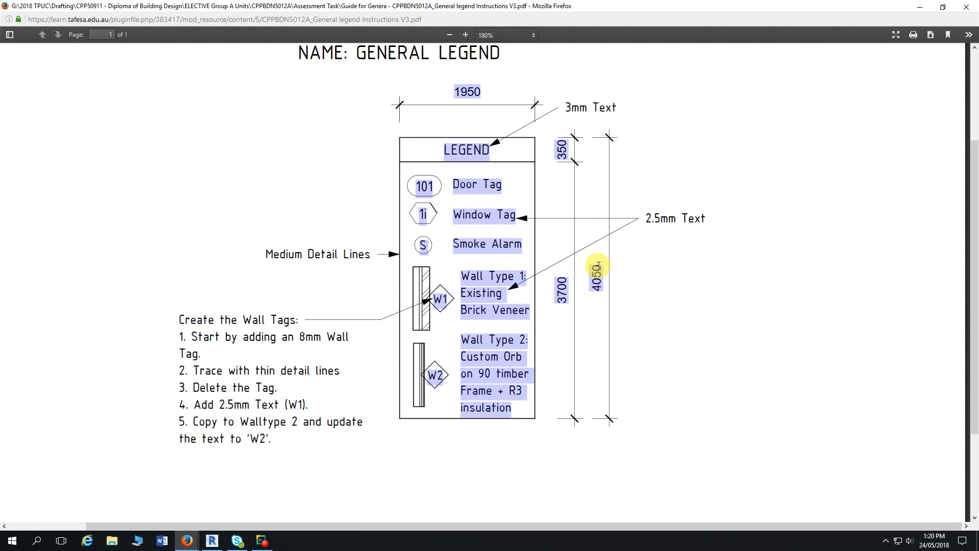
click(661, 285)
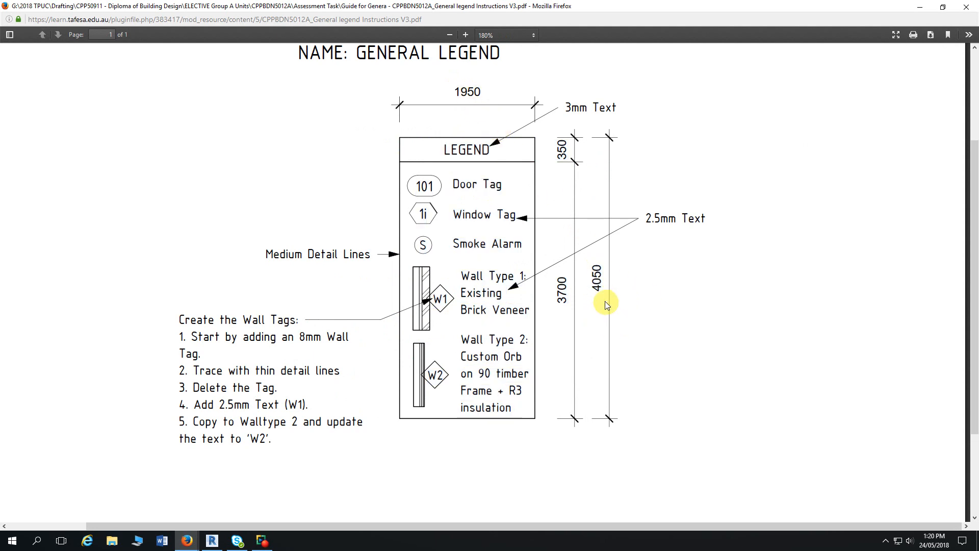
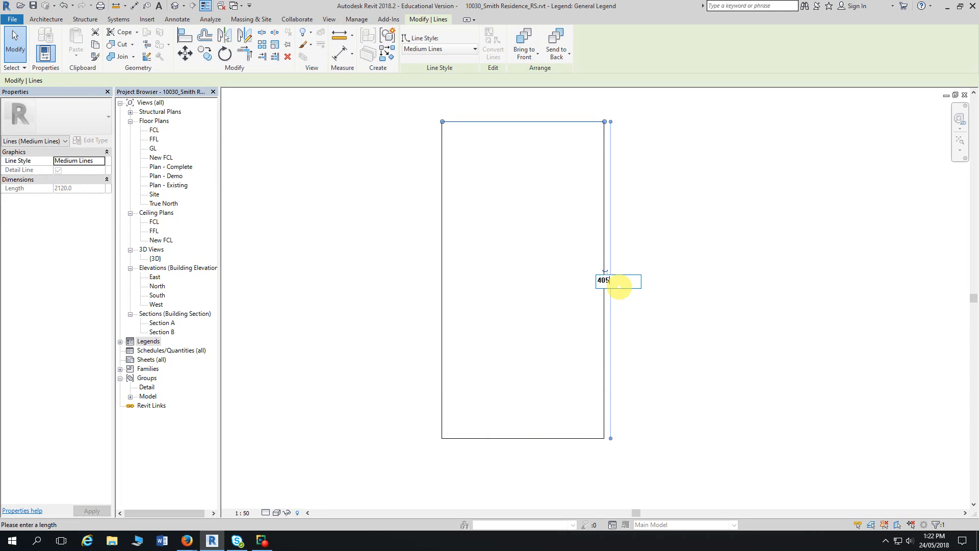
Set the legend rectangle's height to 4050 and its width to 1950
key(Return)
key(Escape)
key(Escape)
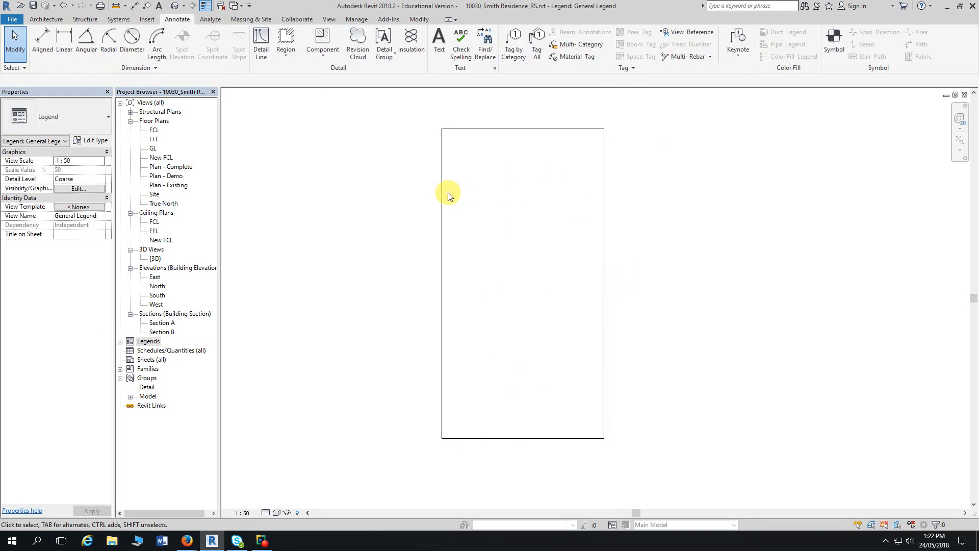
click(443, 195)
click(530, 116)
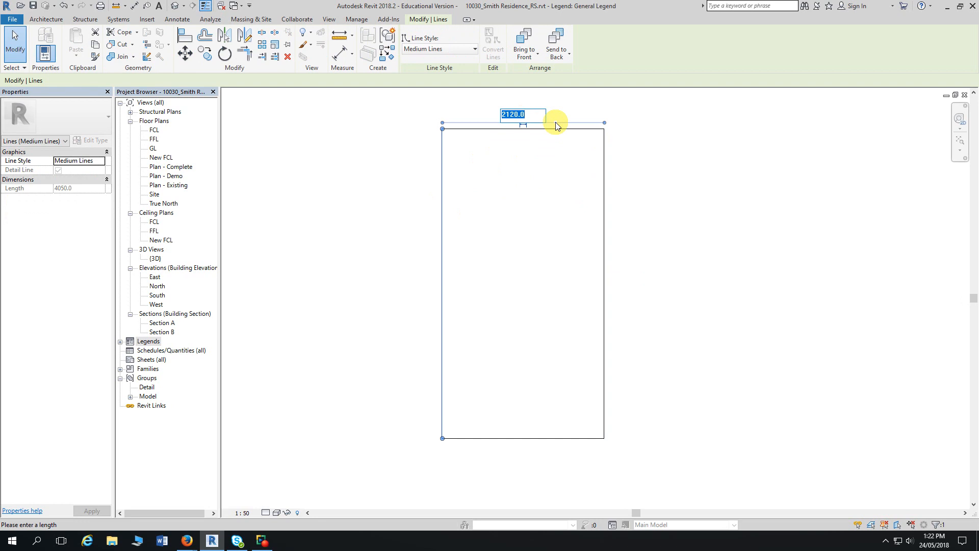
text(1950)
key(Return)
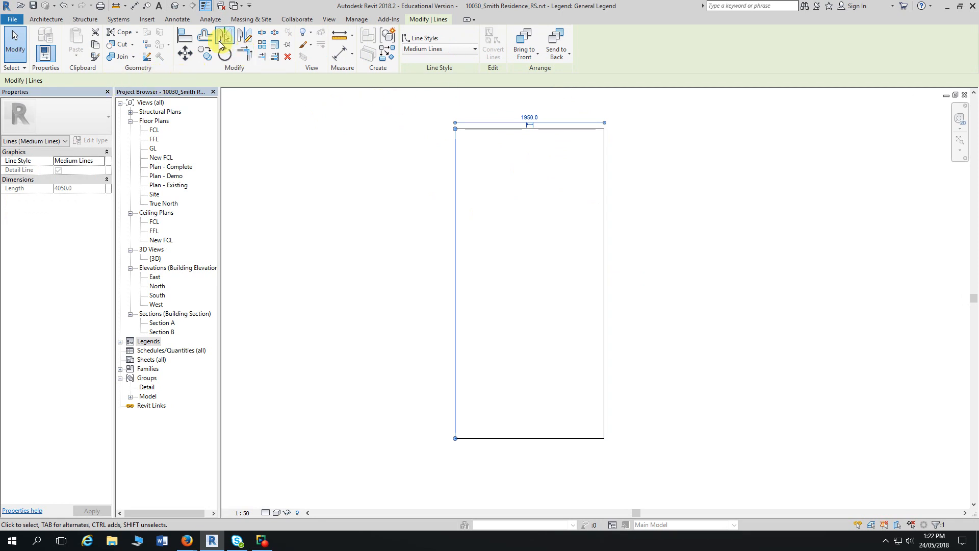
Offset a copy of the legend rectangle's top line 350 downward to form the heading row
click(203, 36)
drag(128, 81, 82, 84)
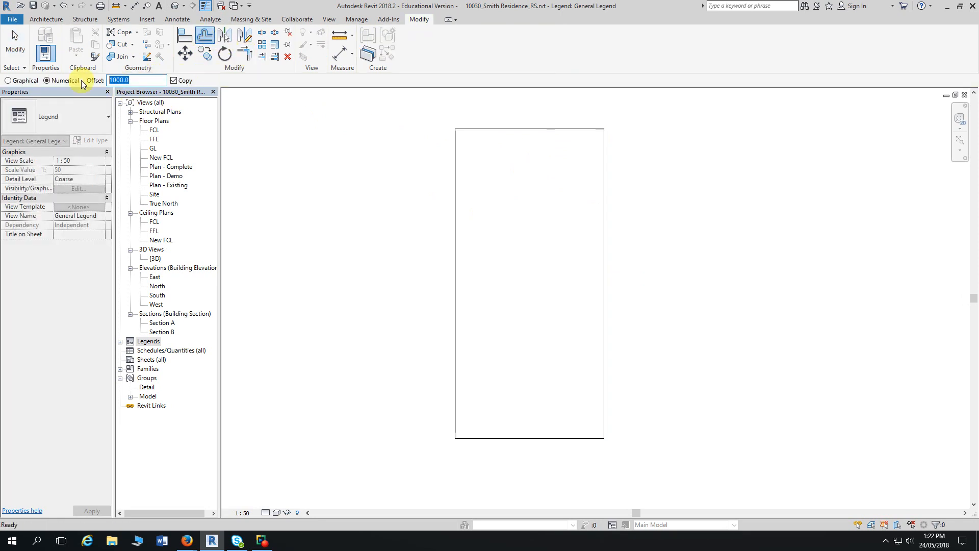
text(350)
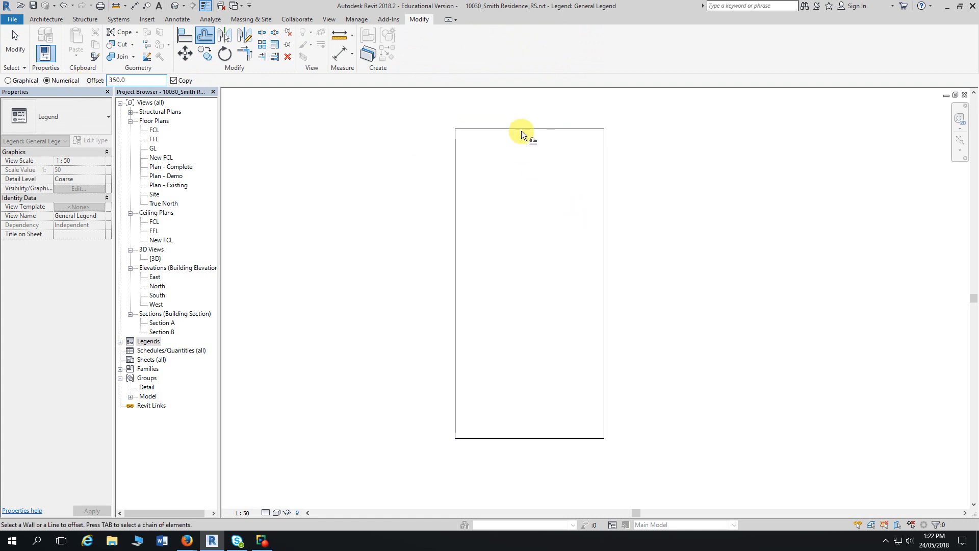
click(521, 129)
key(Escape)
Place the heading text "LEGEND" in the legend's top row using the Standard 3.0mm text type
click(179, 21)
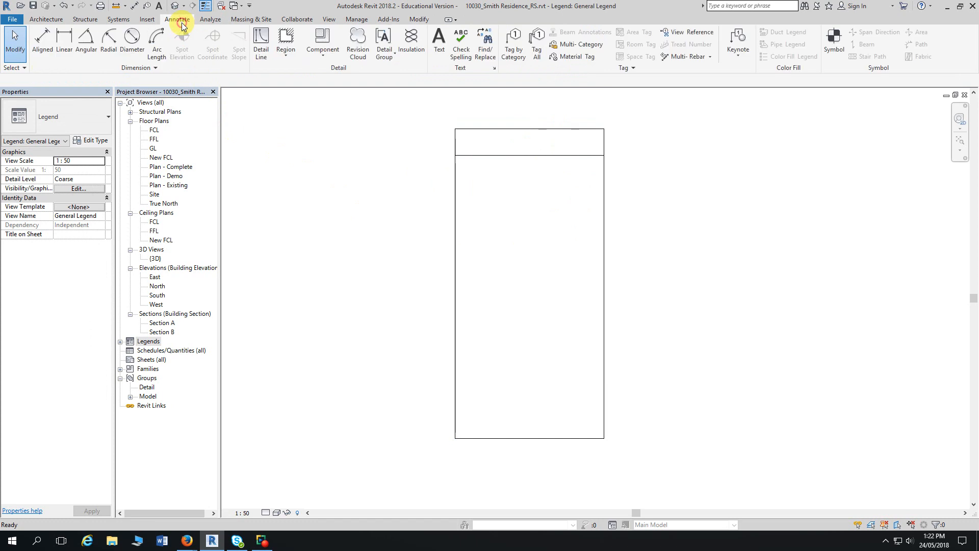
click(439, 45)
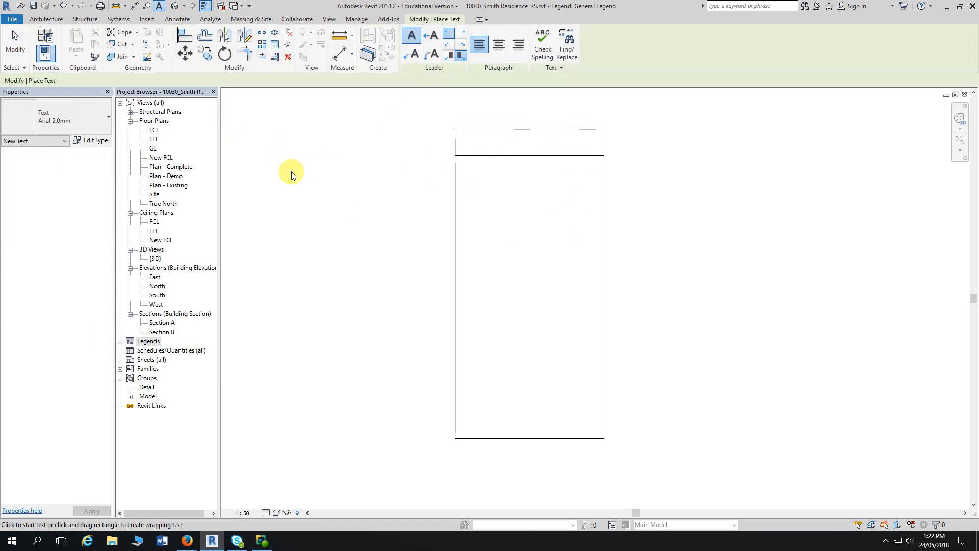
click(106, 123)
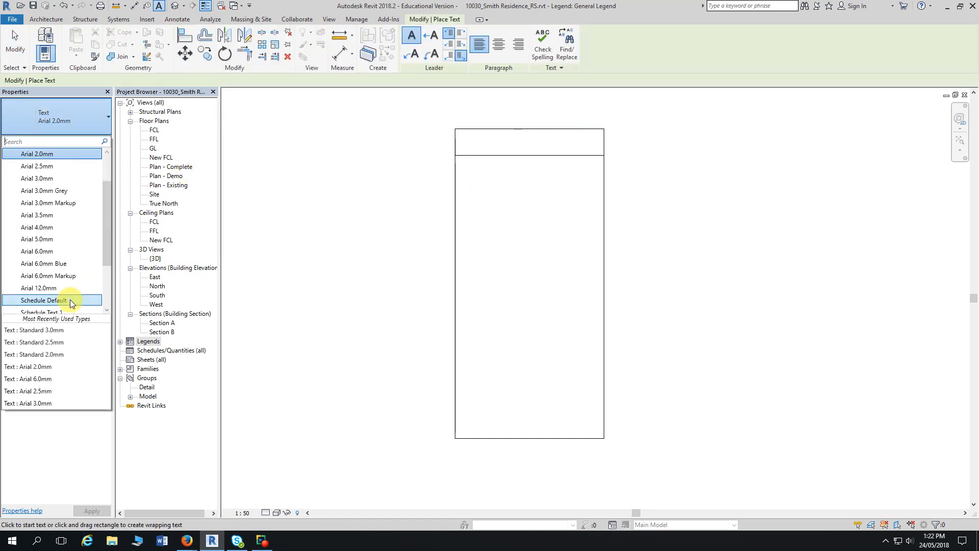
scroll(70, 303, down, 2)
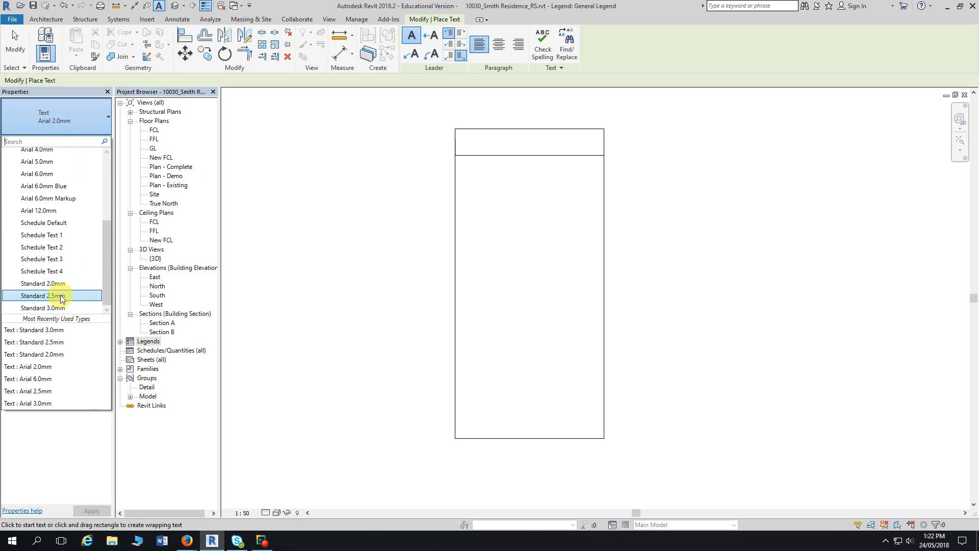
click(61, 308)
click(494, 140)
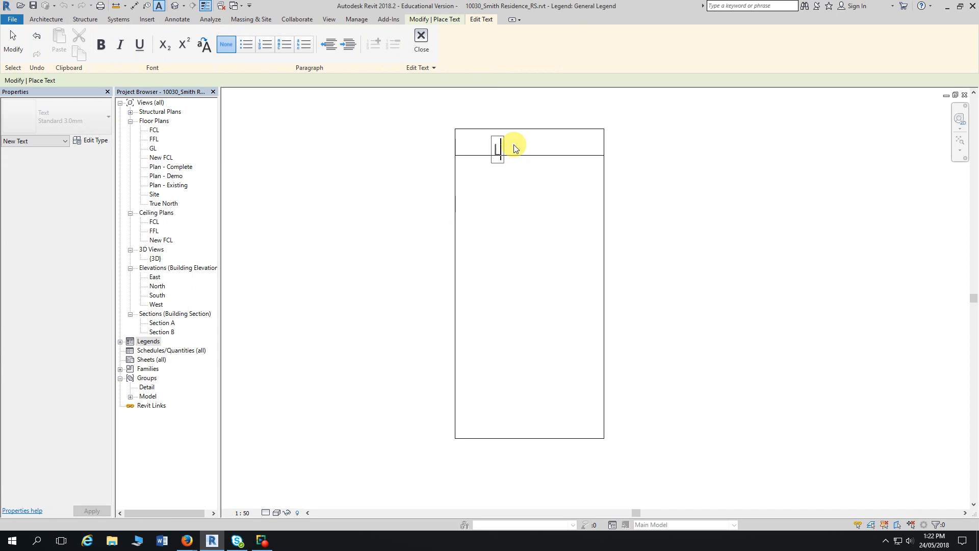
text(LEGEND)
click(706, 192)
key(Escape)
key(Escape)
Move the LEGEND heading text so it sits centred within the top row
click(509, 148)
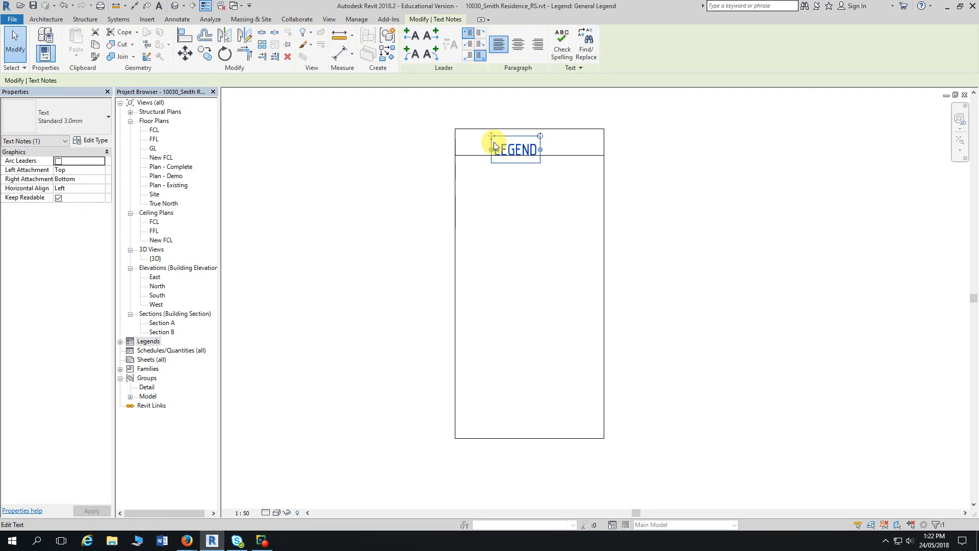
drag(492, 136, 501, 128)
click(666, 163)
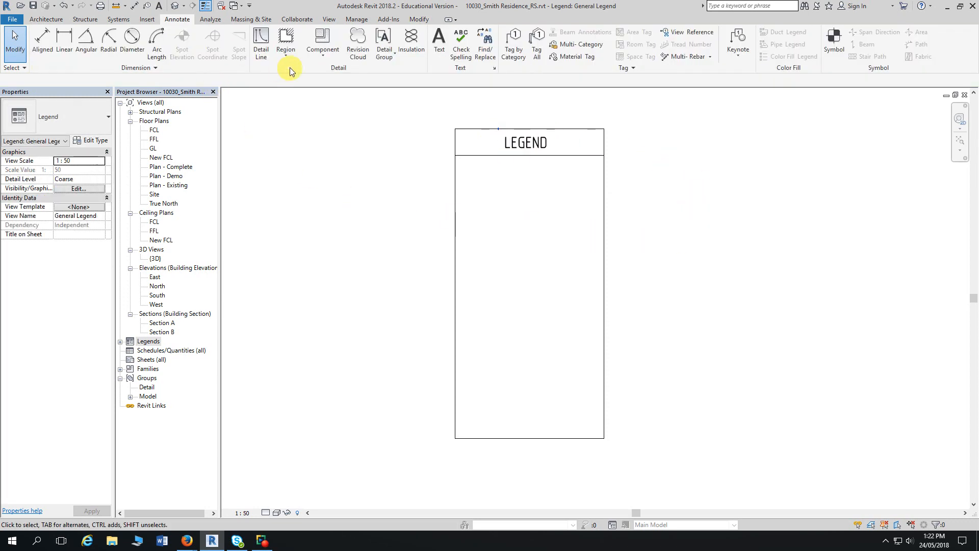
Add a "Door Tag" label in Standard 2.5mm text and position it just below the heading row, right of the legend's centre
click(438, 43)
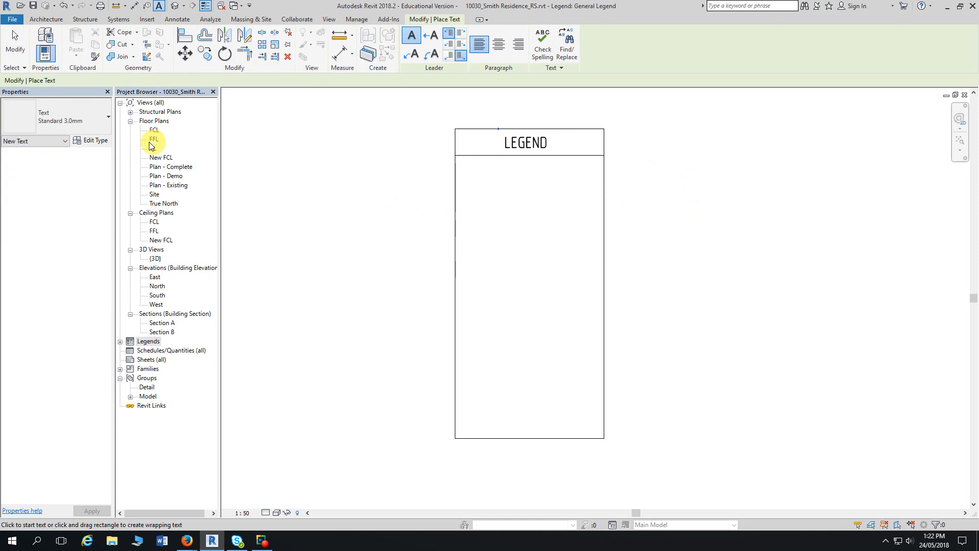
click(87, 119)
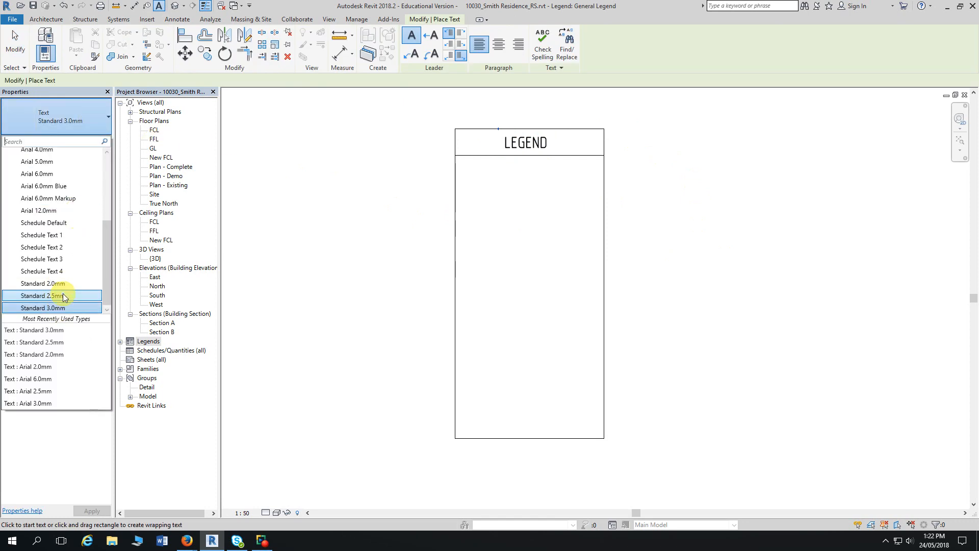
click(54, 295)
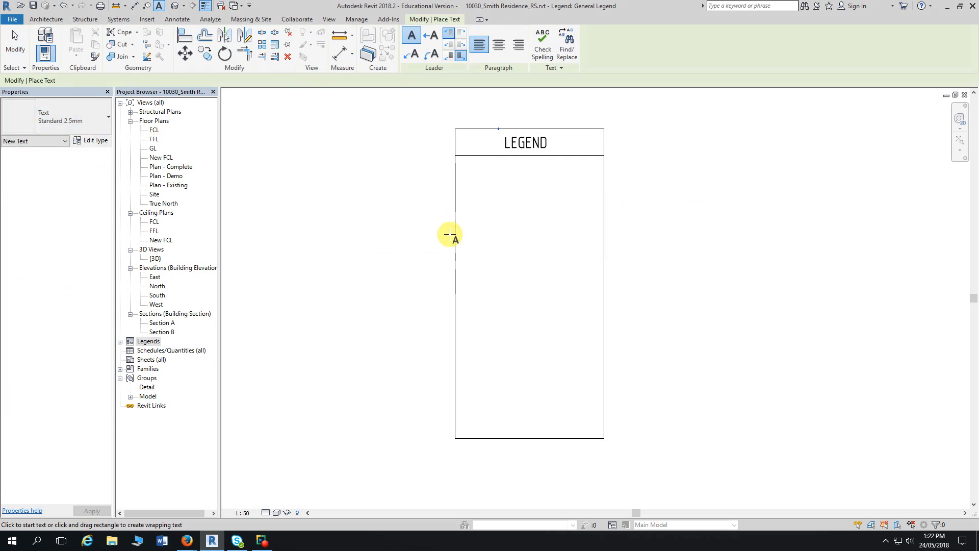
click(531, 189)
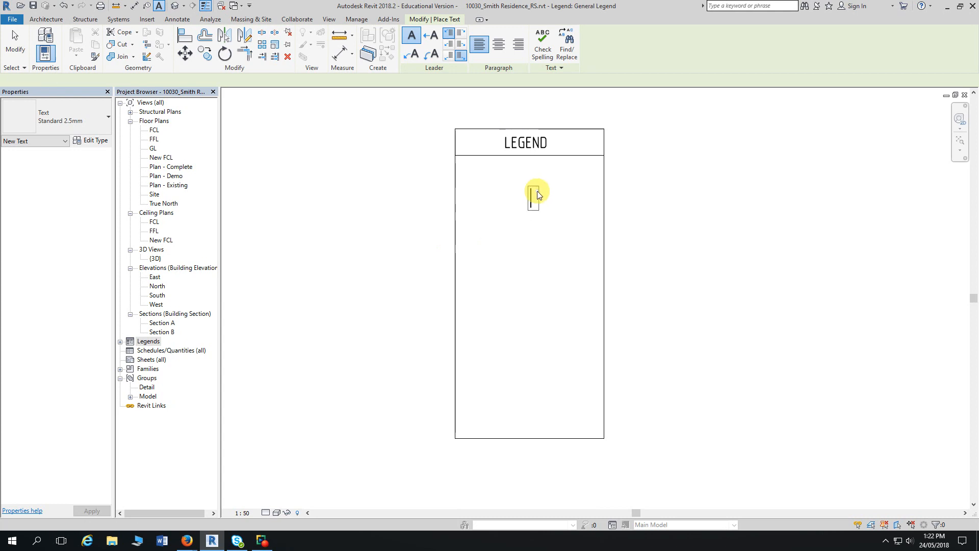
text(Door )
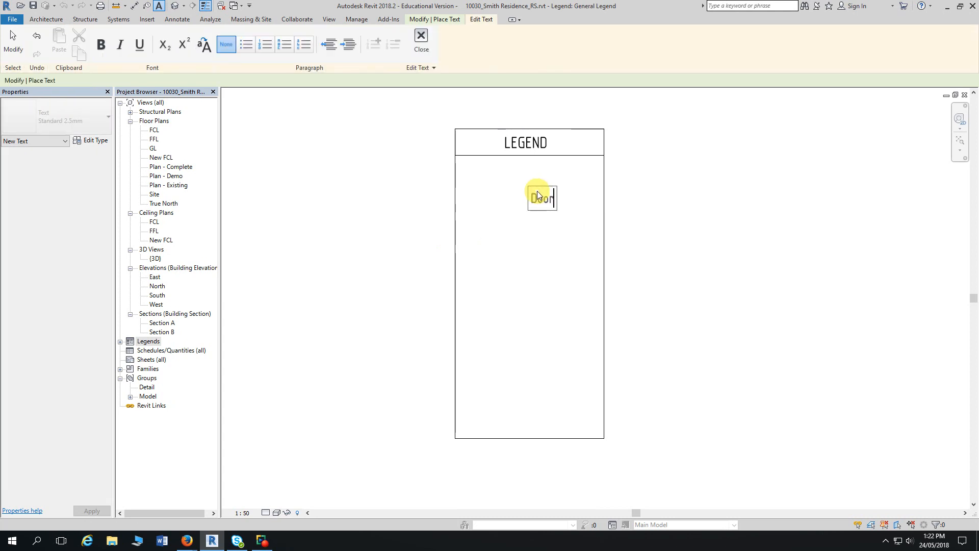
text(Tag)
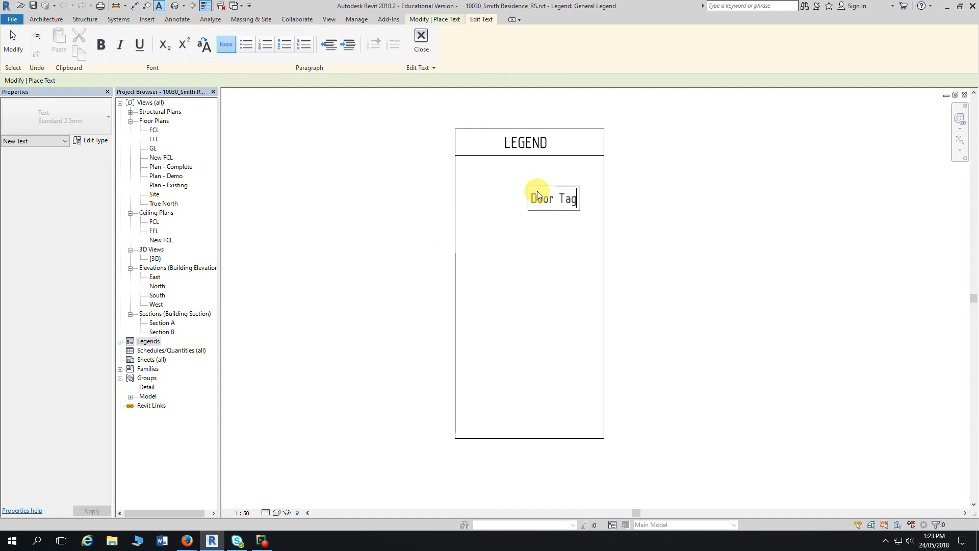
click(647, 210)
key(Escape)
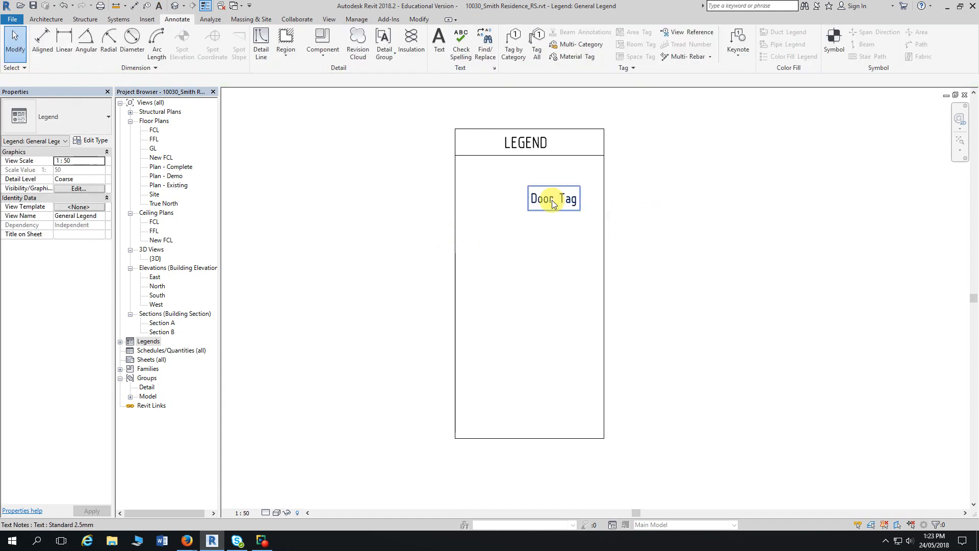
ctrl+drag(537, 200, 530, 165)
click(639, 210)
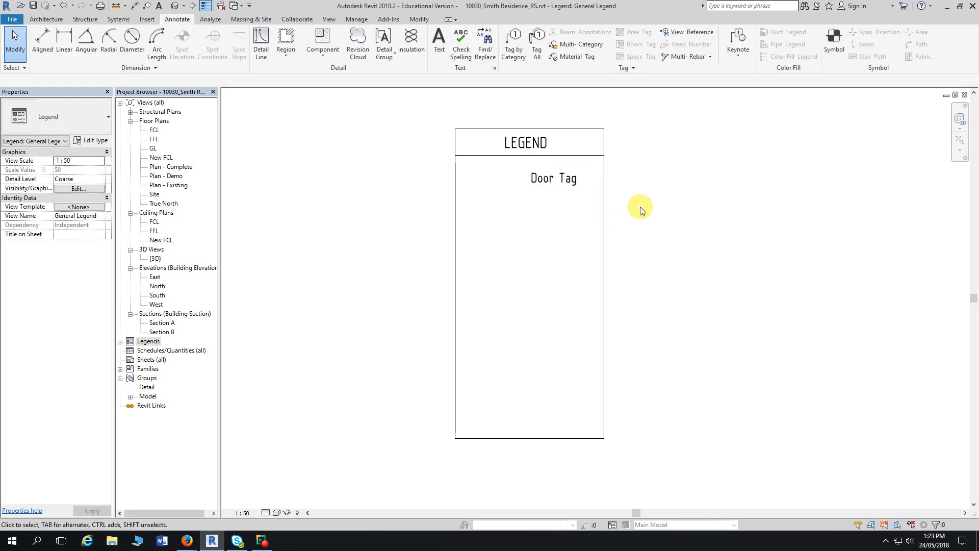
Shift the "Door Tag" label slightly upward beneath the heading row
middle_drag(653, 201, 644, 202)
click(535, 177)
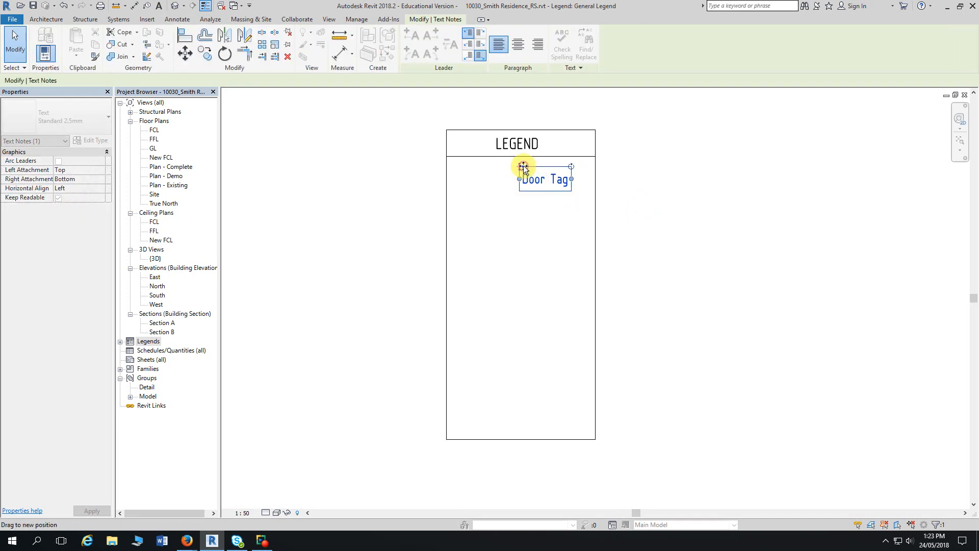
key(Escape)
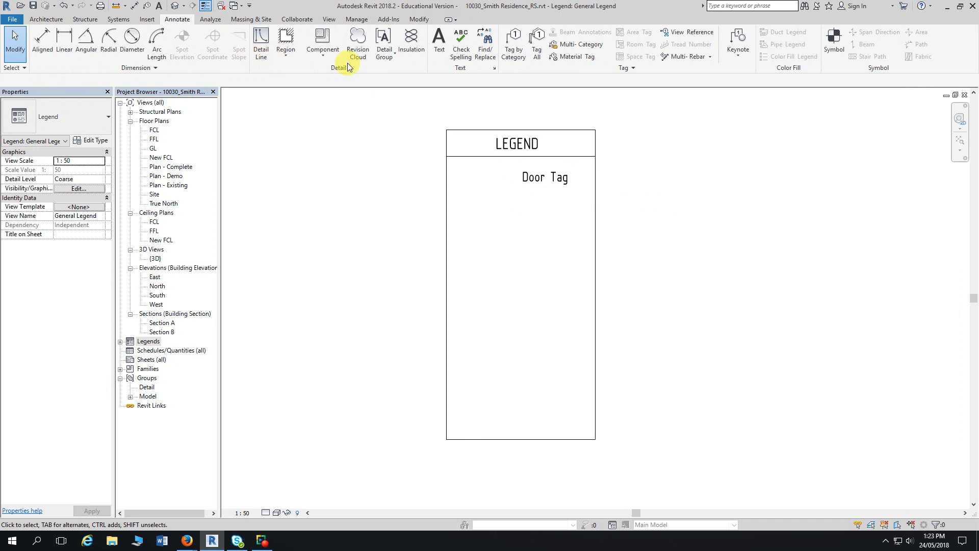
Add a "Window Tag" label in Standard 2.5mm text below the "Door Tag" label, aligned with its left edge
click(437, 55)
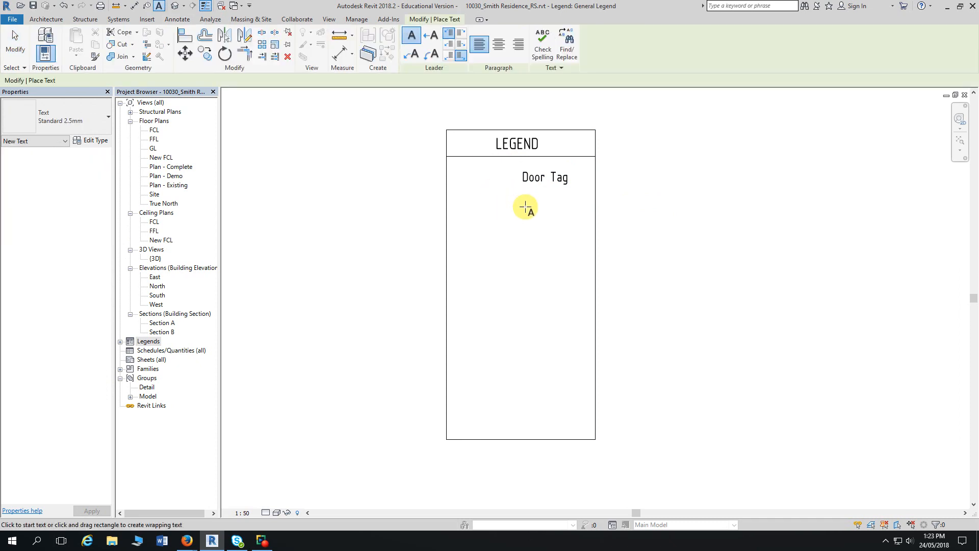
click(525, 210)
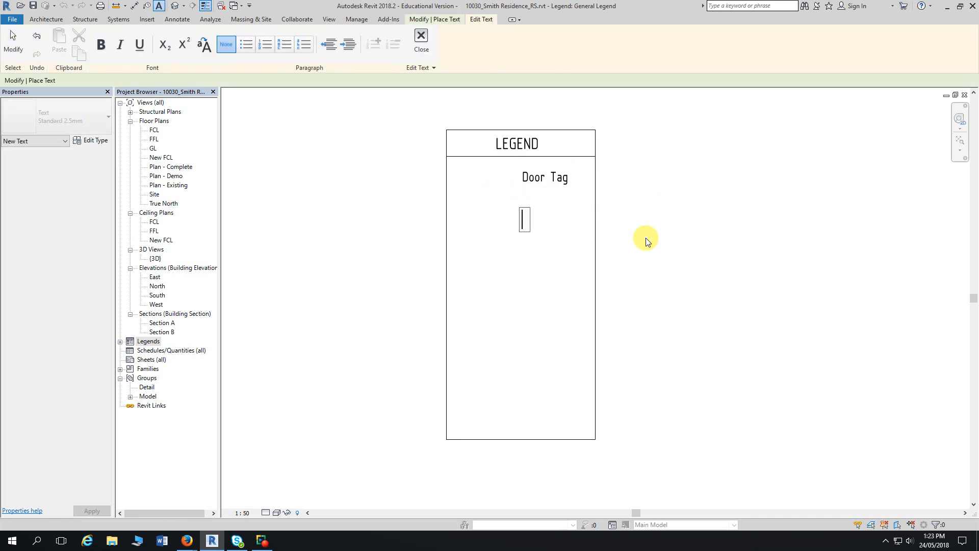
text(Window Tag)
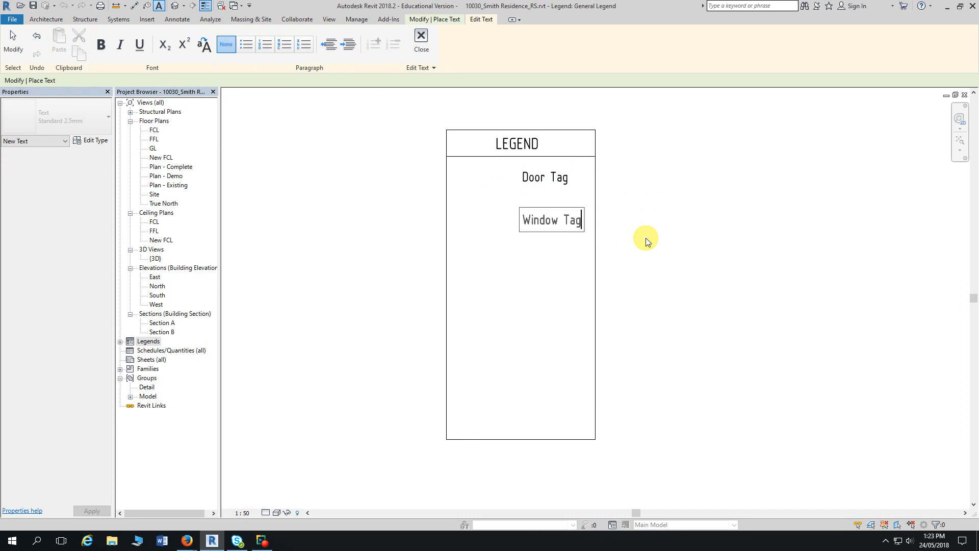
click(645, 238)
key(Escape)
key(Escape)
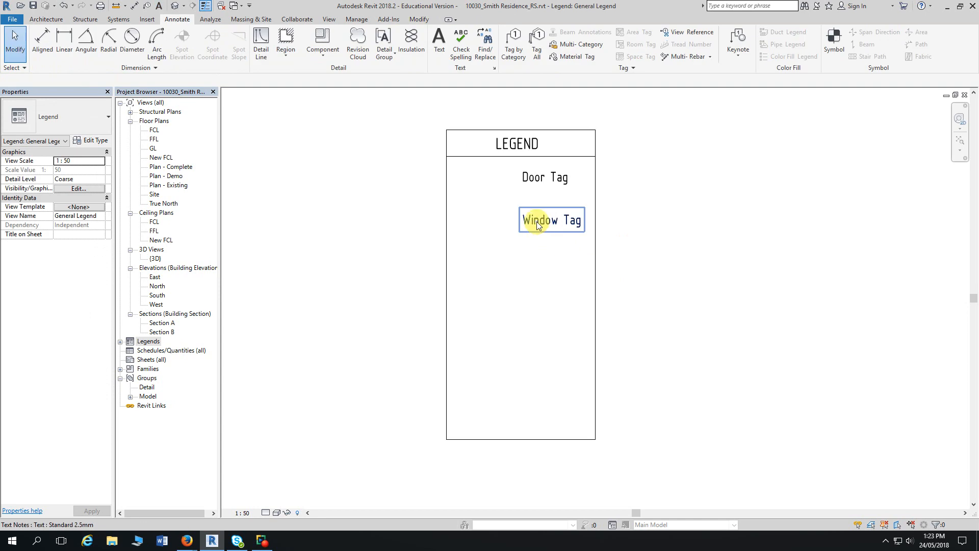
Move the "Window Tag" label up closer to the "Door Tag" label, keeping their left edges aligned
click(537, 221)
drag(520, 214, 523, 201)
click(564, 227)
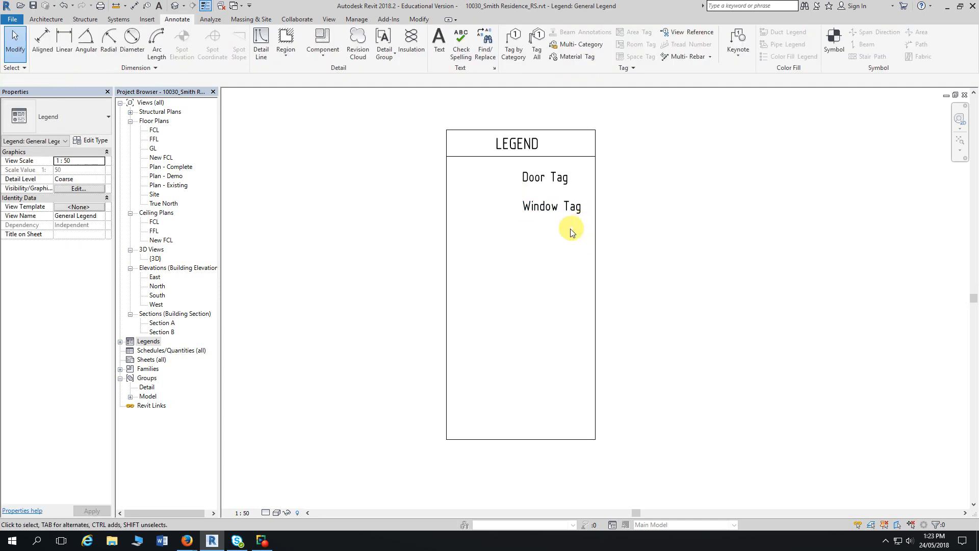
Add a "Smoke Alarm" label in Standard 2.5mm text below "Window Tag" and adjust its spacing to match the labels above
click(439, 42)
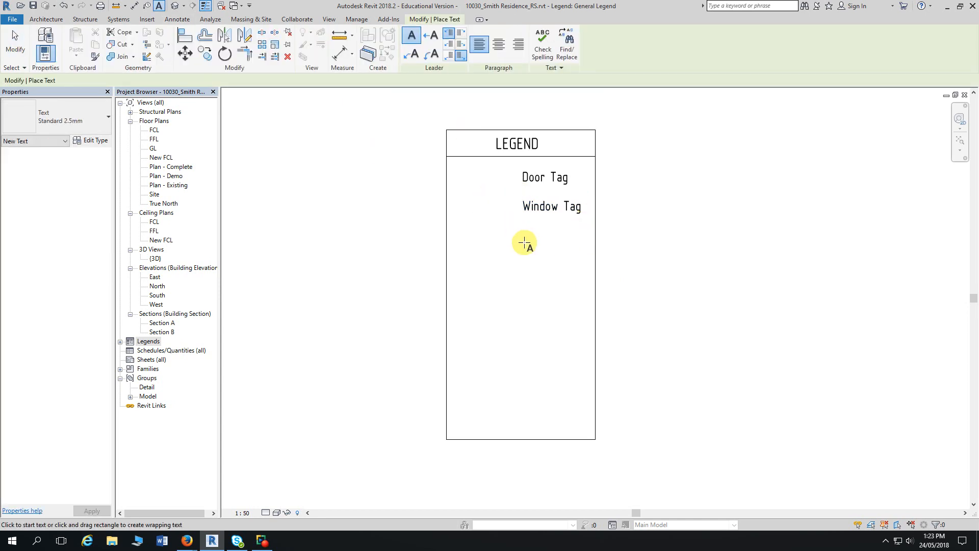
click(520, 238)
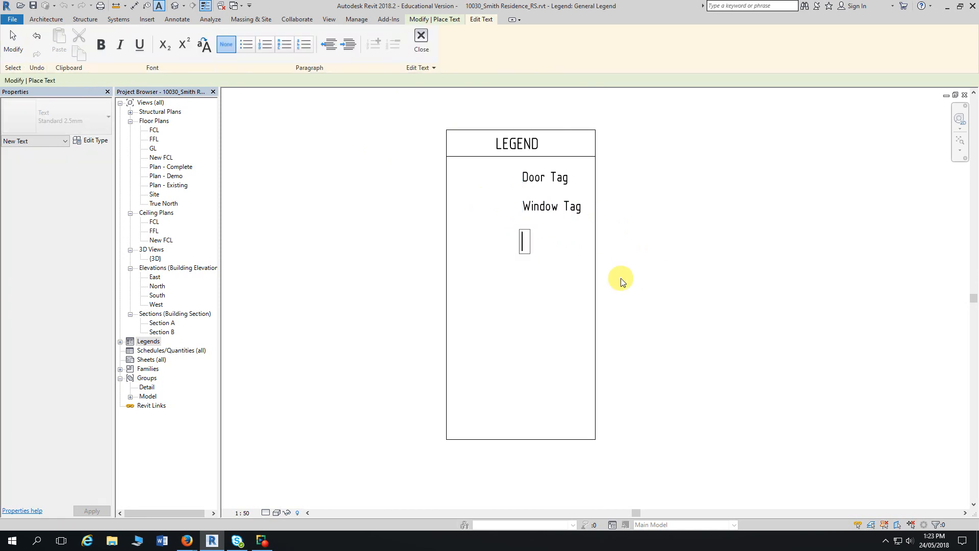
text(Smoke Alarm)
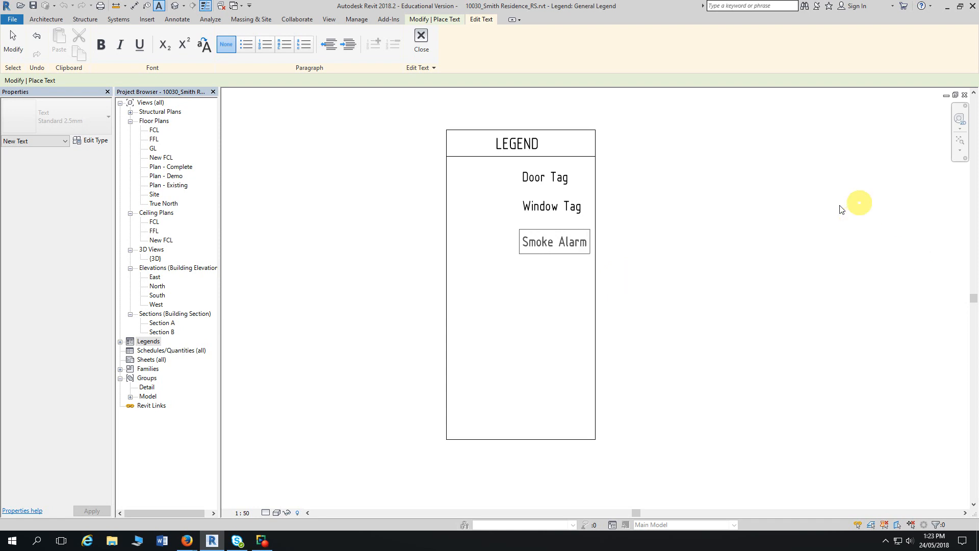
click(706, 260)
key(Escape)
double_click(549, 245)
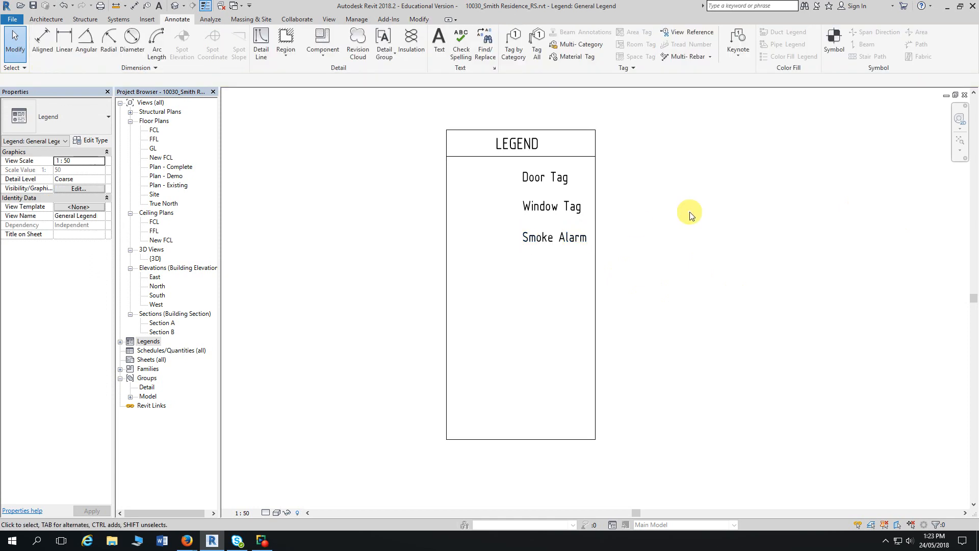
Nudge the Door Tag, Window Tag and Smoke Alarm labels together slightly left, away from the legend's right border
scroll(656, 210, up, 1)
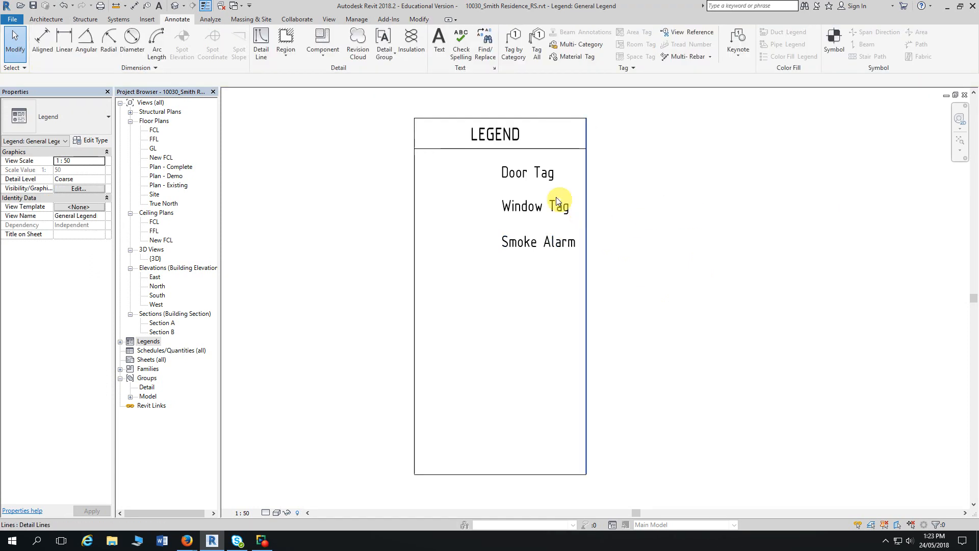
double_click(518, 194)
ctrl+click(518, 205)
ctrl+click(520, 233)
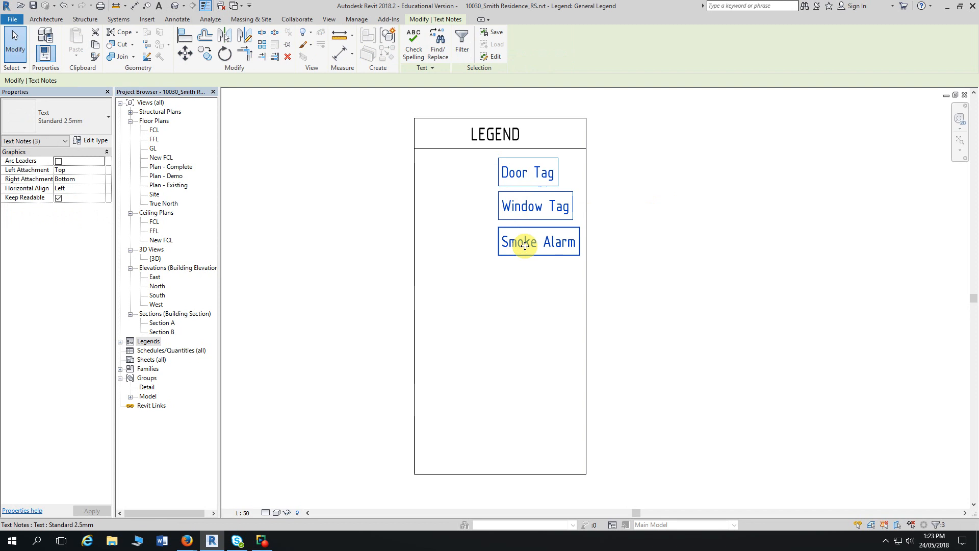
key(Left)
key(Left)
key(Left)
key(Left)
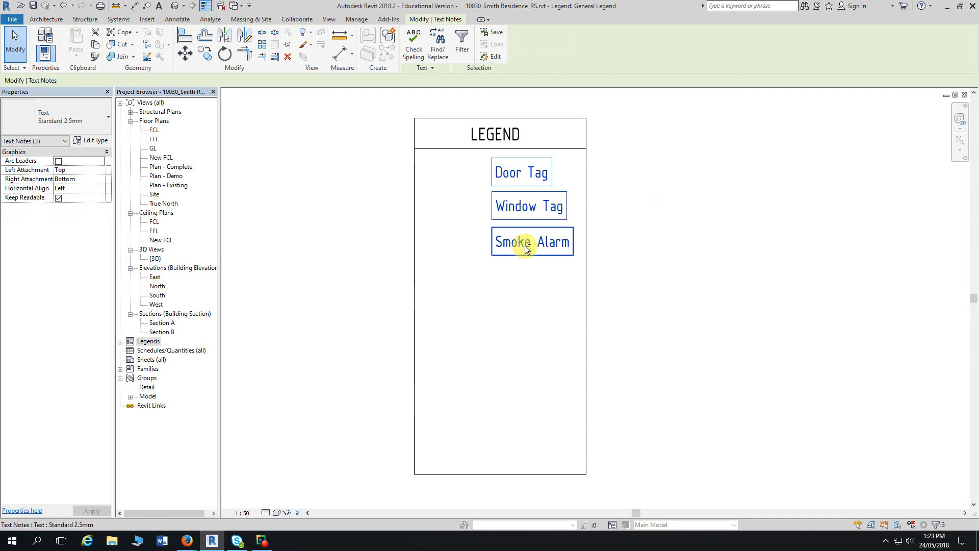
click(663, 248)
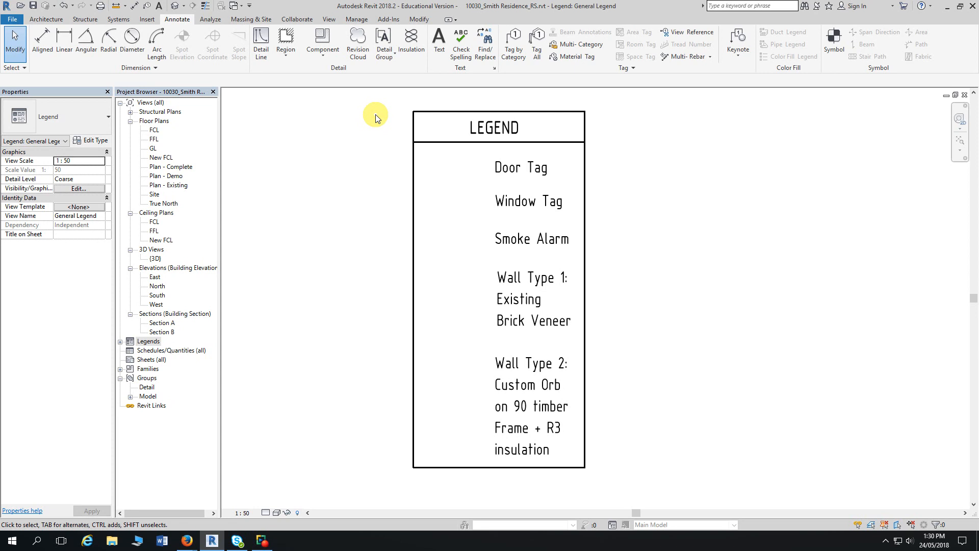
Set the General Legend view's detail level to Medium
click(265, 512)
click(275, 491)
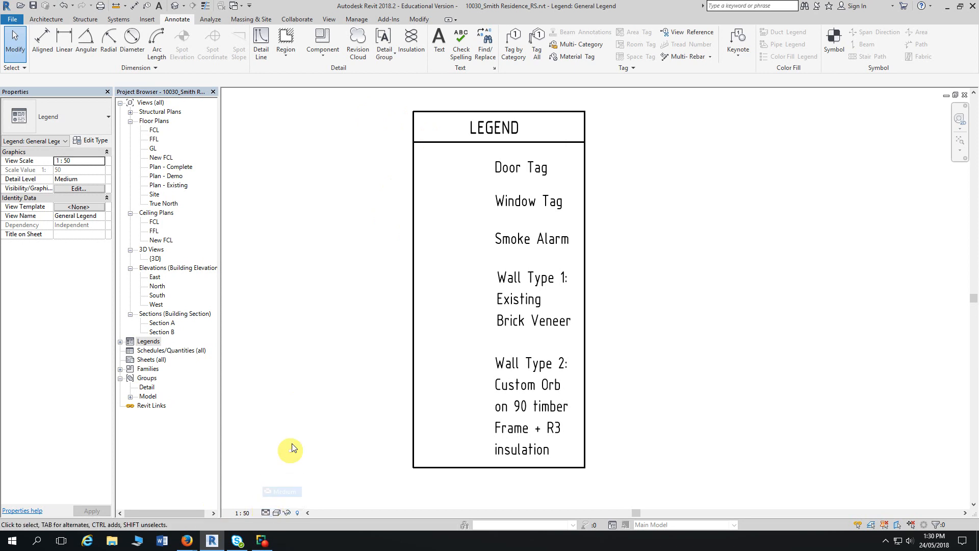
middle_drag(350, 160, 393, 163)
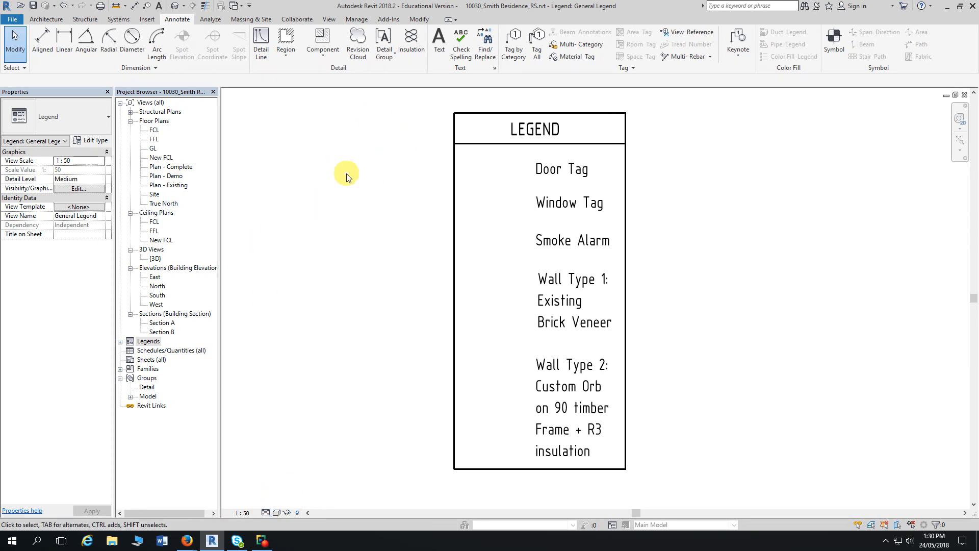
Review the available symbol types and place a Smoke Detector (AUS) symbol to the left of the "Smoke Alarm" label
click(835, 45)
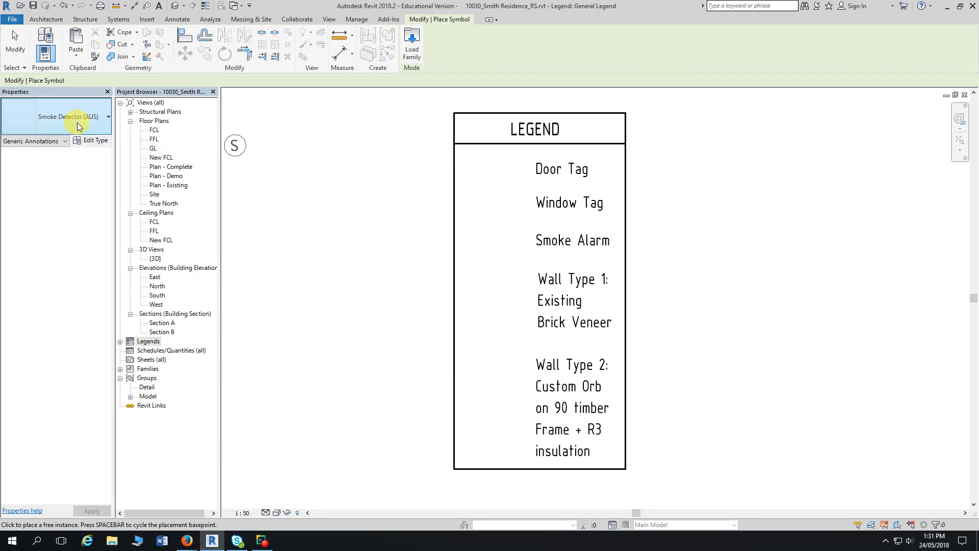
click(108, 119)
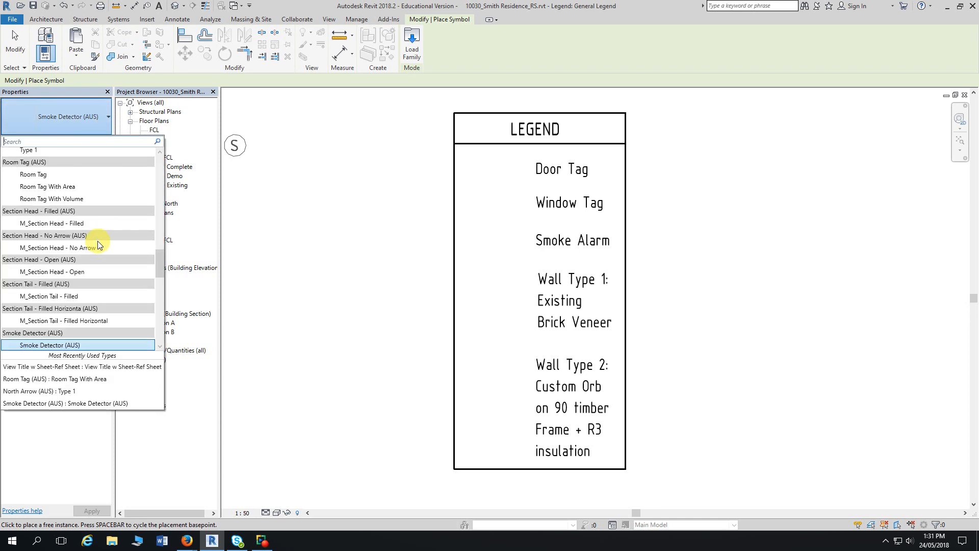
scroll(96, 240, up, 3)
scroll(97, 244, up, 4)
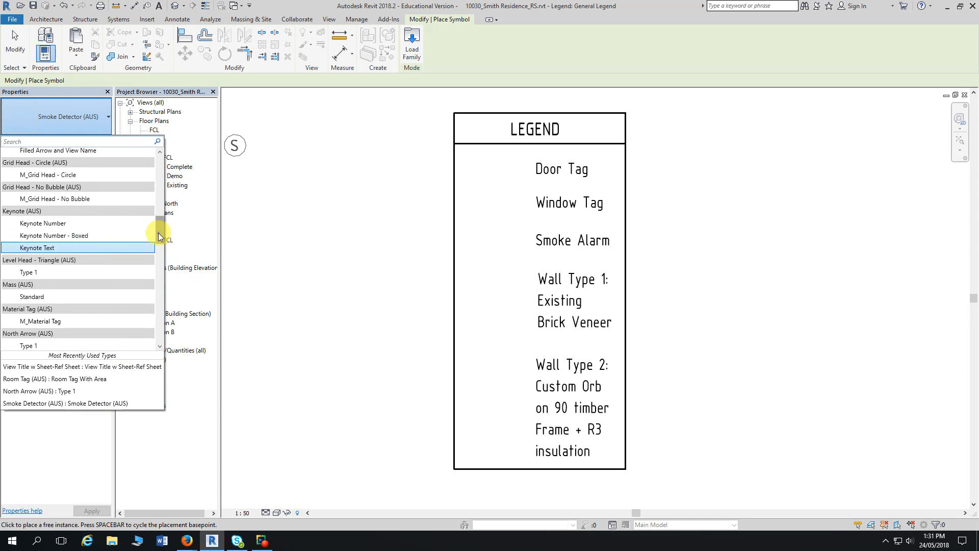
drag(158, 232, 157, 336)
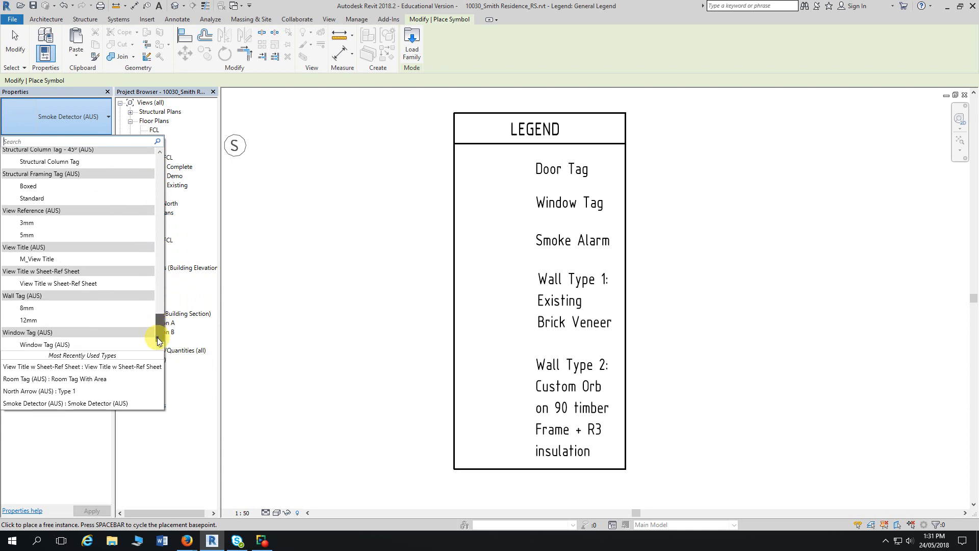
drag(157, 337, 161, 311)
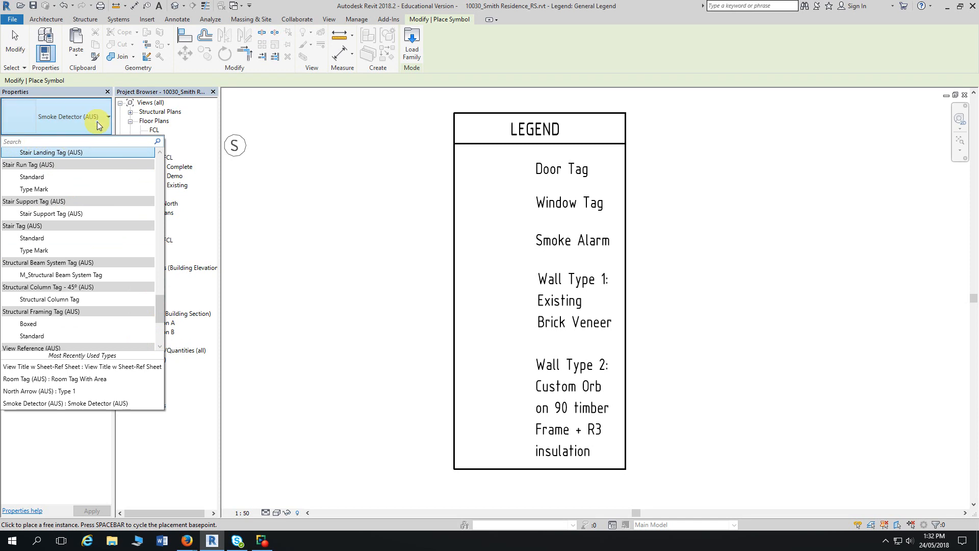
click(272, 158)
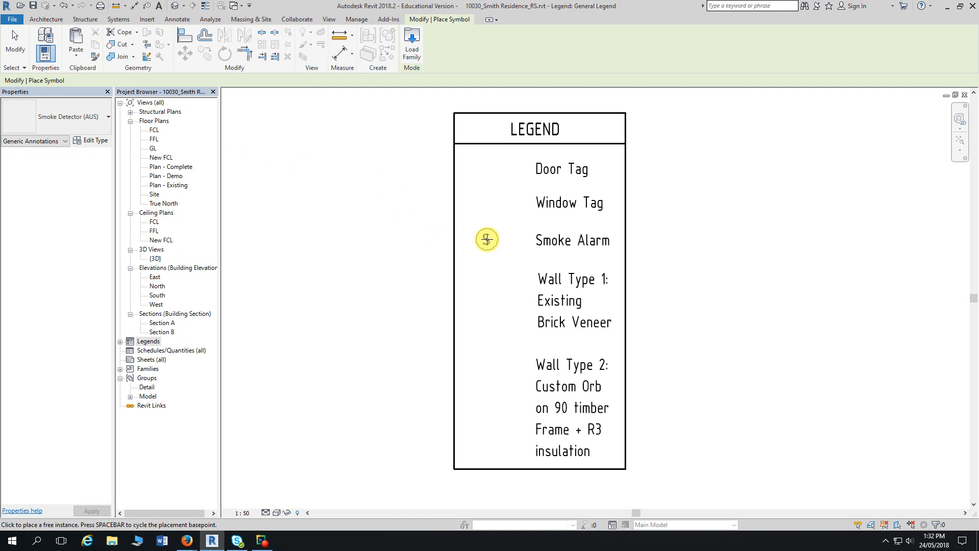
click(485, 239)
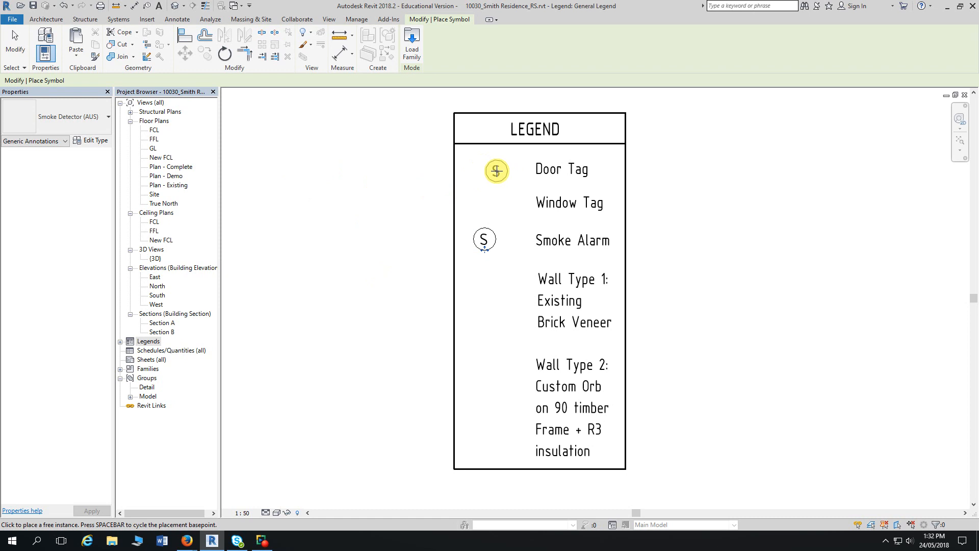
Find the Door Tag (AUS) symbol type and place it to the left of the "Door Tag" label
click(101, 122)
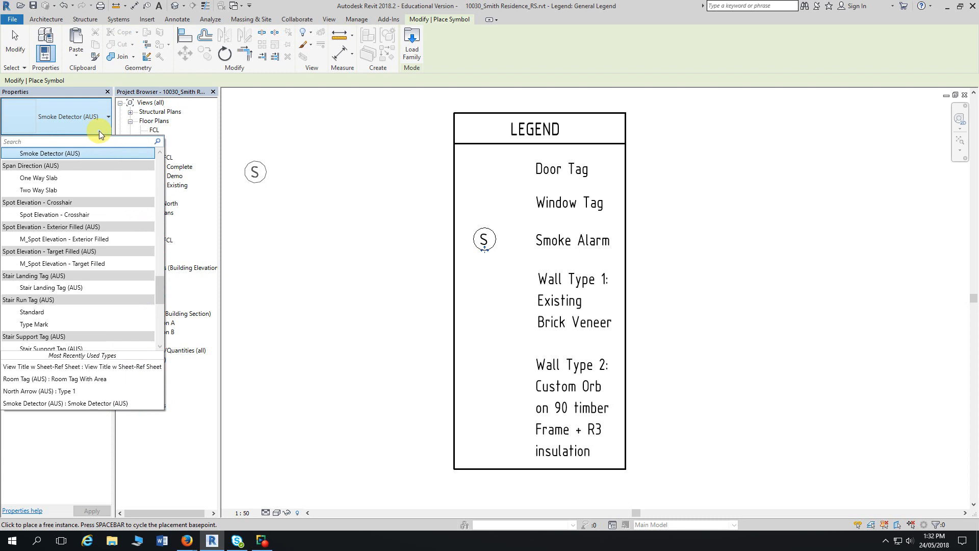
text(sd)
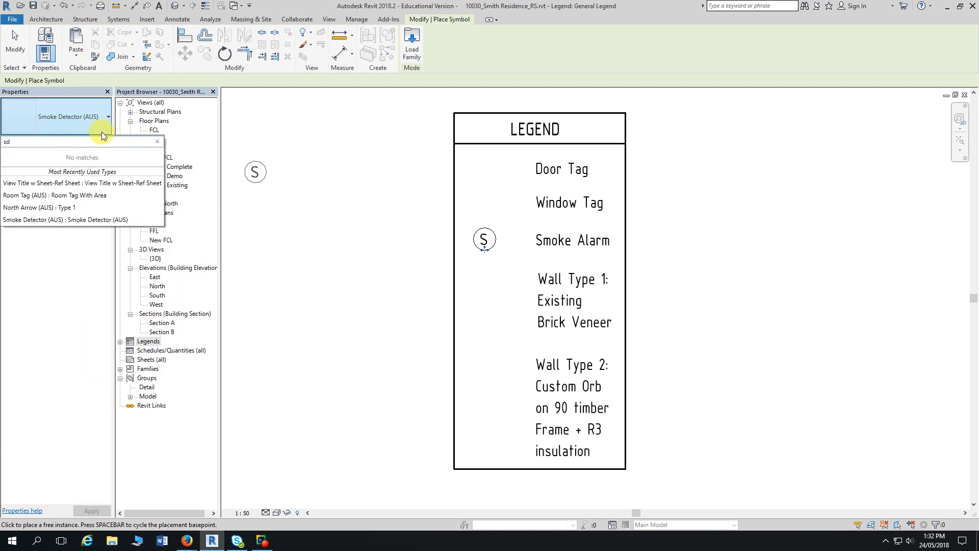
key(BackSpace)
key(BackSpace)
text(door)
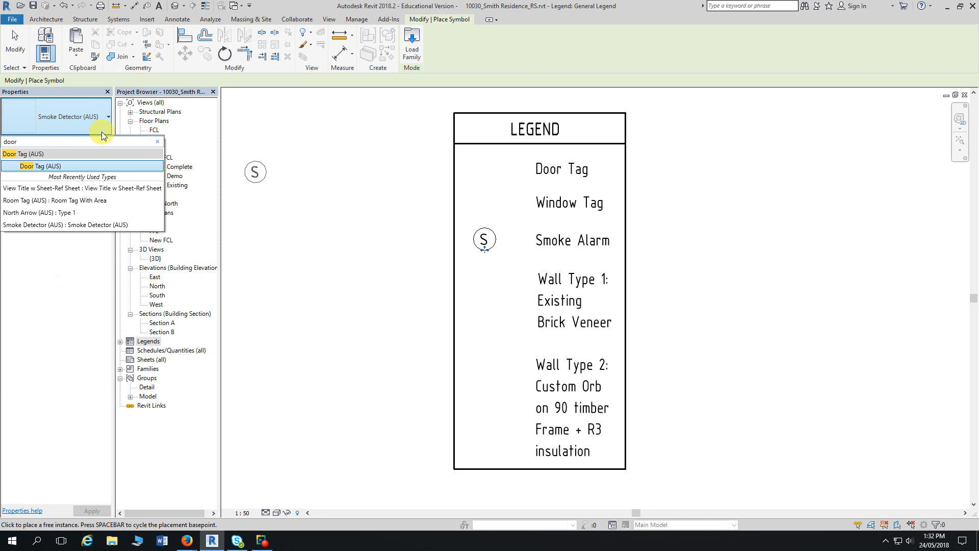
click(41, 155)
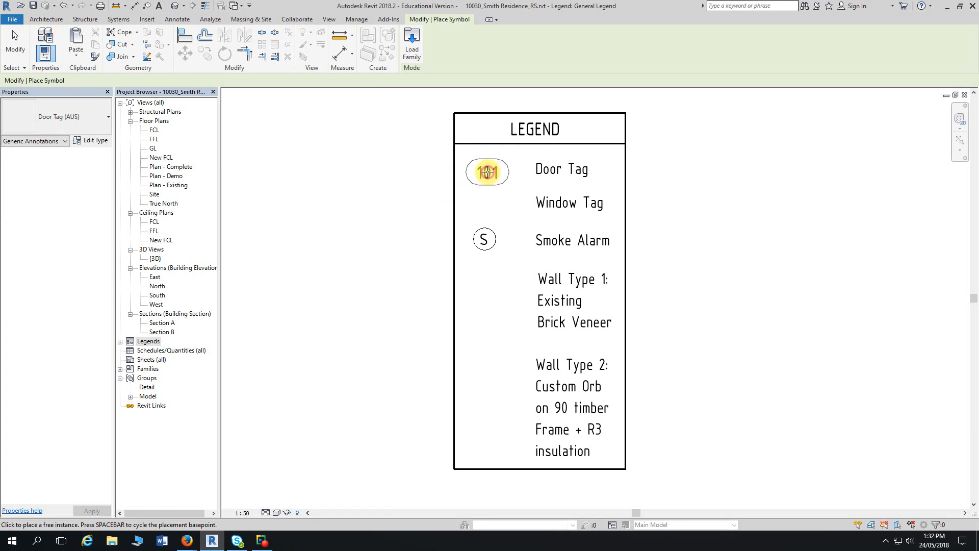
click(488, 172)
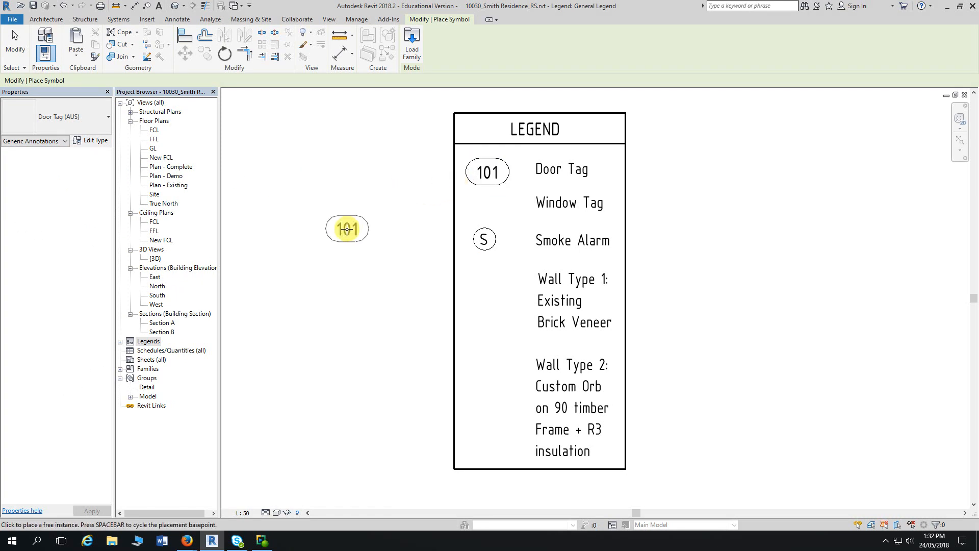
Find the Window Tag (AUS) symbol type and place it to the left of the "Window Tag" label
click(89, 121)
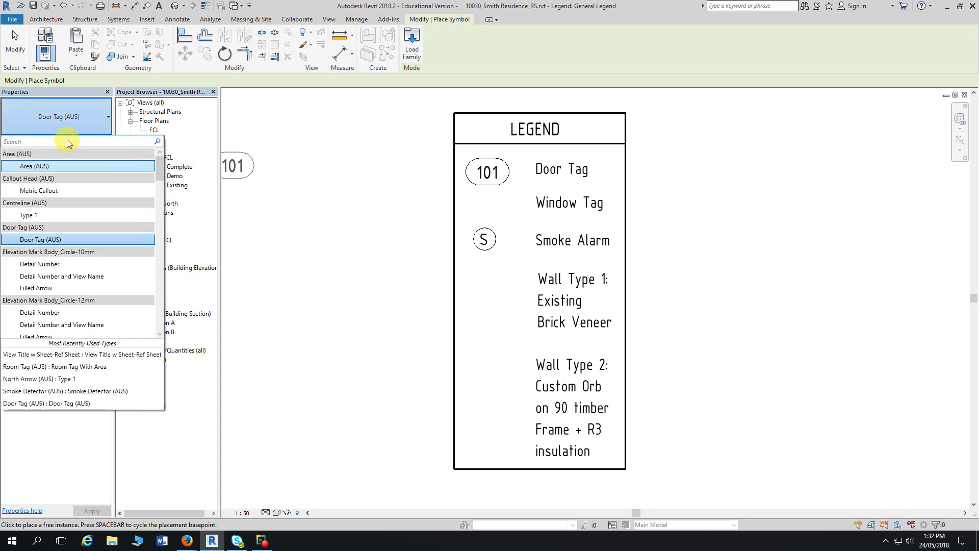
text(wind)
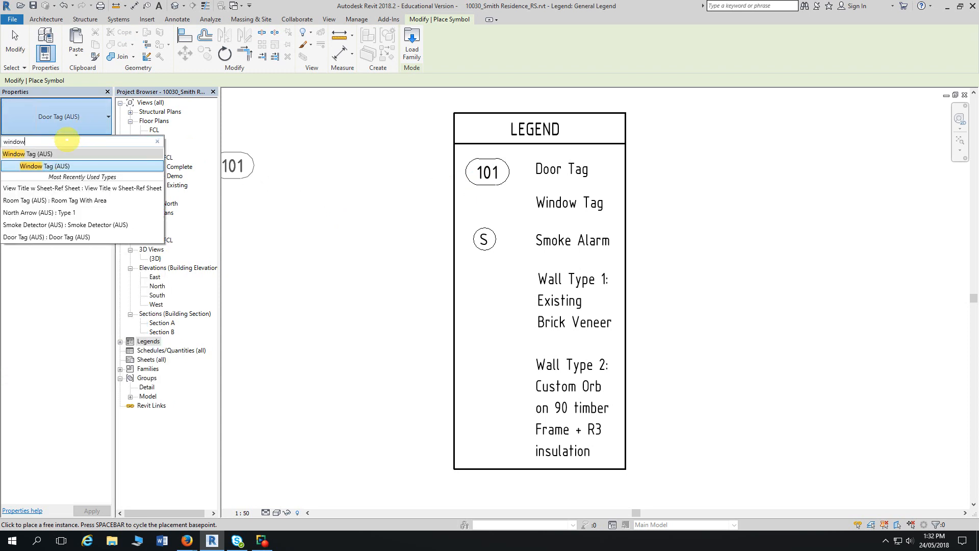
text(ow)
click(66, 166)
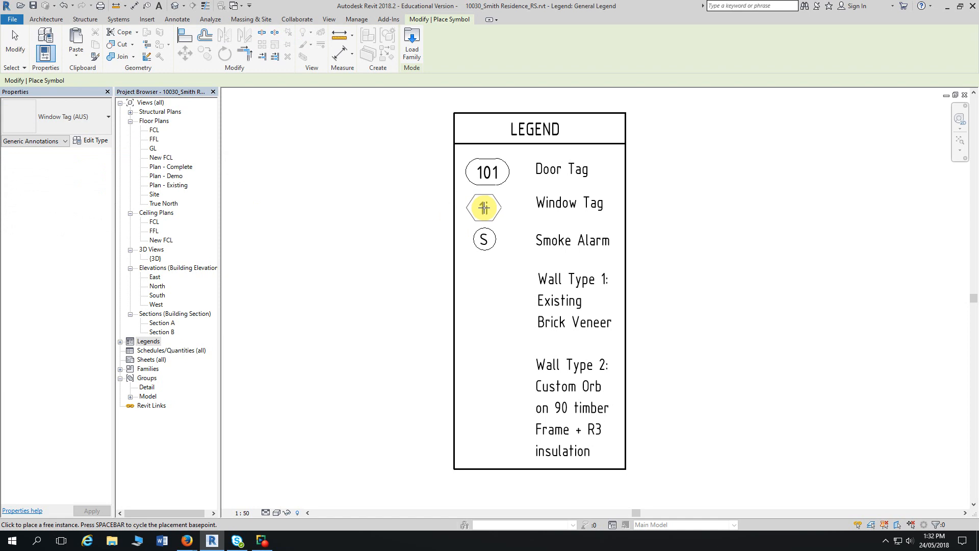
click(485, 206)
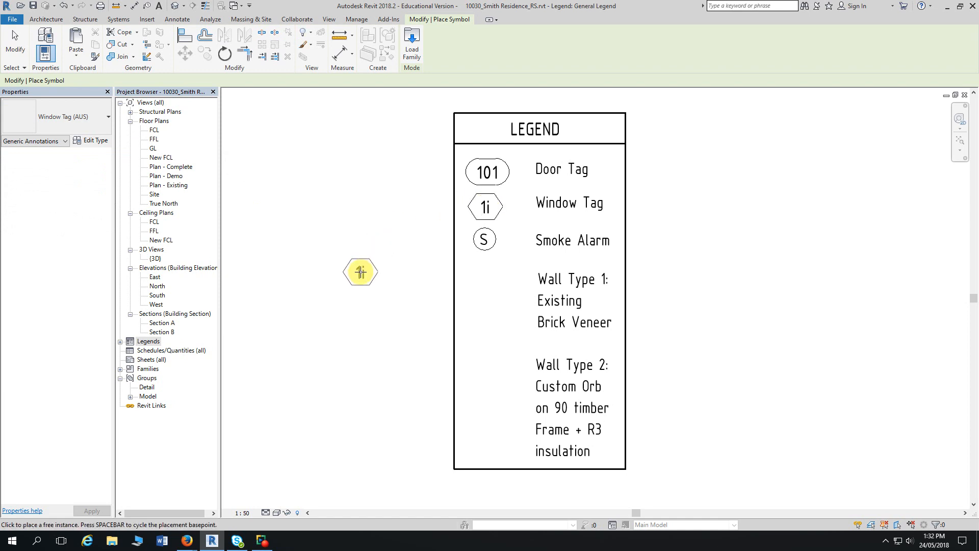
key(Escape)
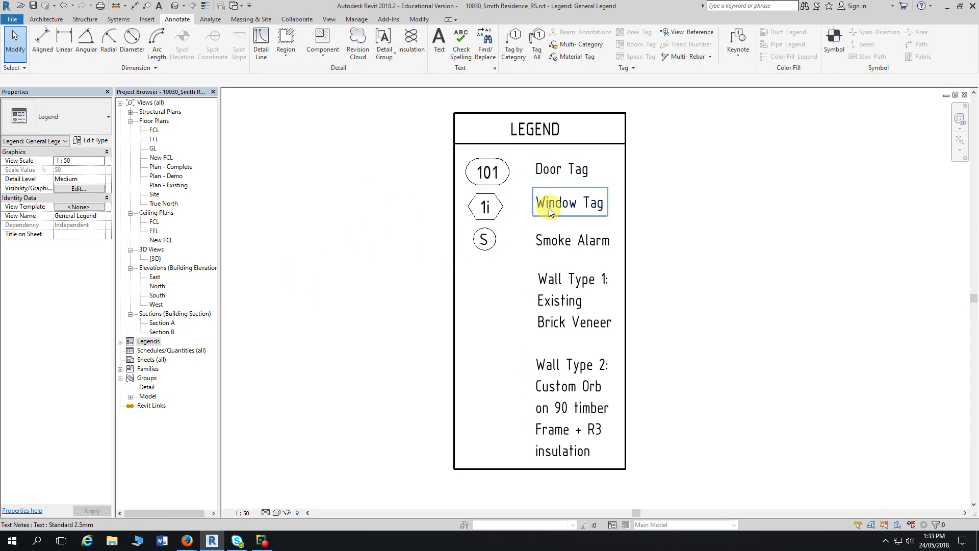
Nudge the "Door Tag", "Window Tag" and "Smoke Alarm" labels together to the left, closer to their symbols
click(500, 173)
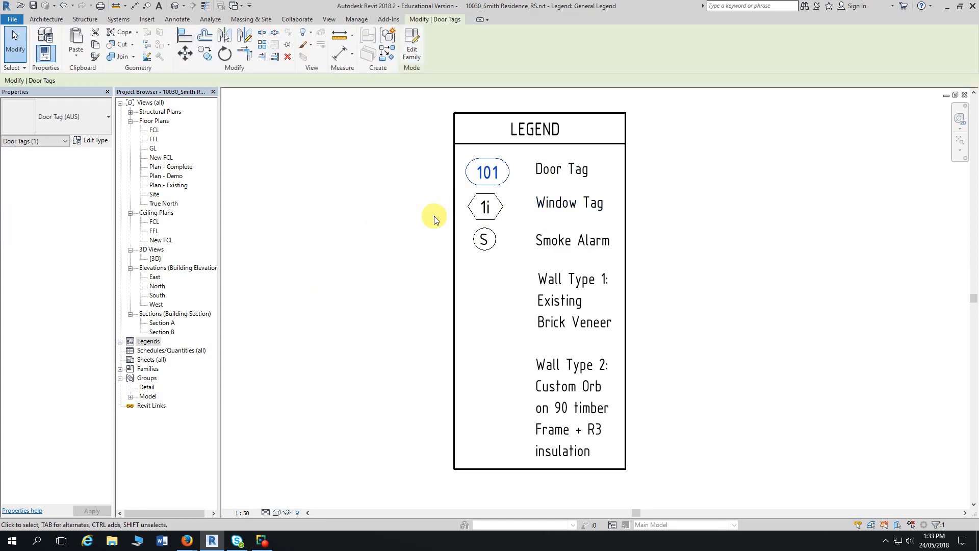
click(486, 205)
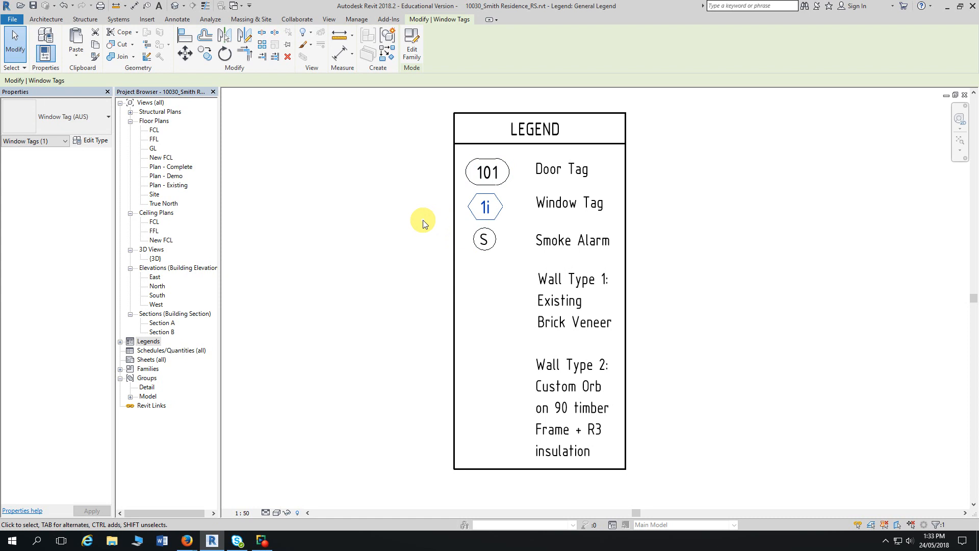
click(445, 220)
click(561, 169)
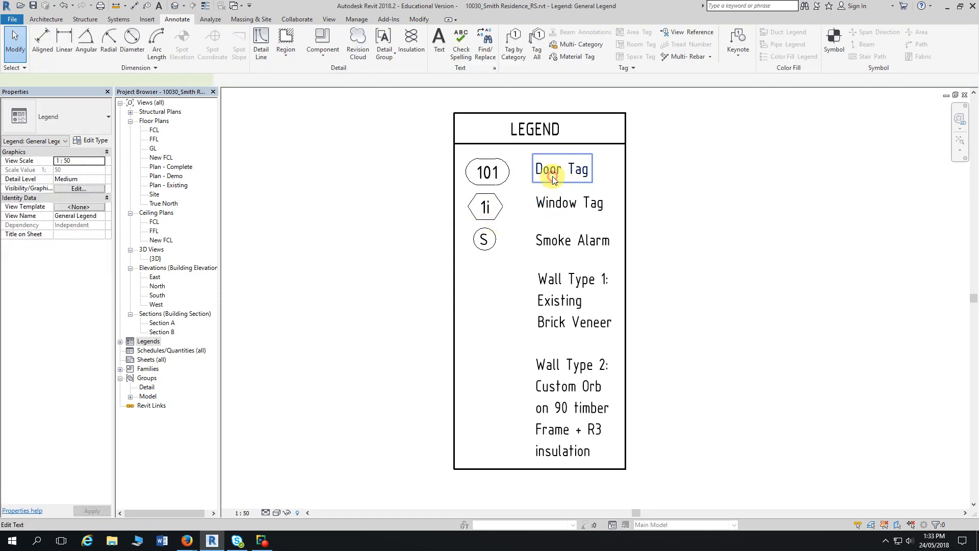
ctrl+click(562, 204)
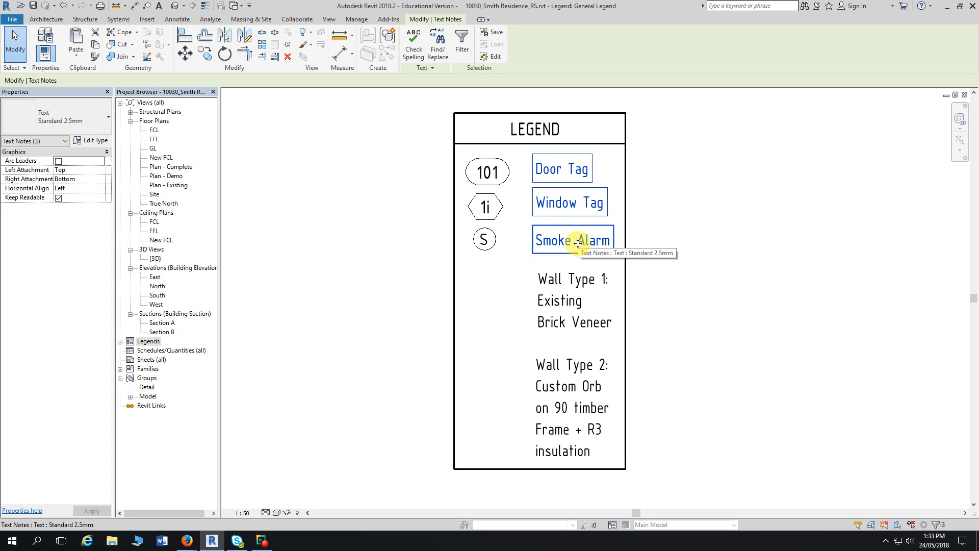
ctrl+click(578, 243)
key(Left)
key(Left)
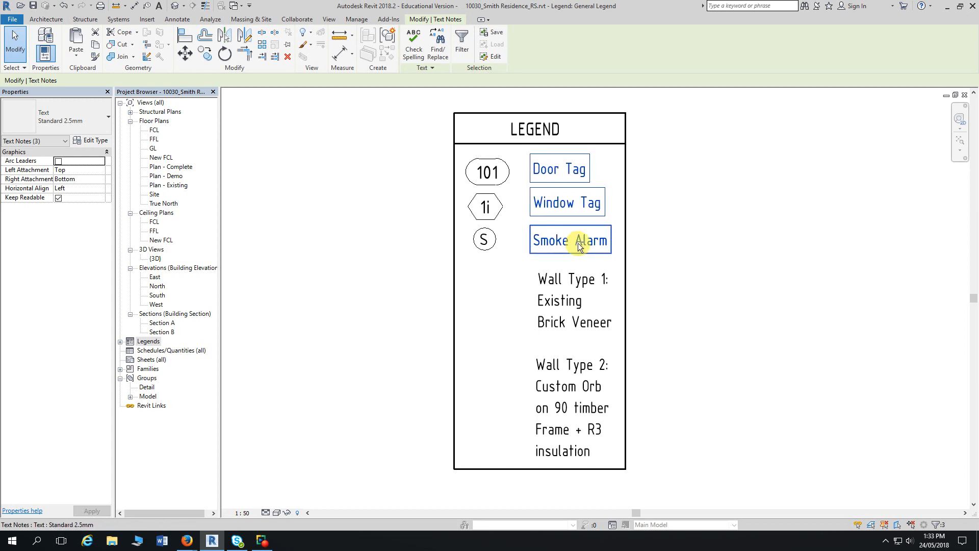
key(Left)
key(Left)
key(Left)
key(Left)
click(735, 232)
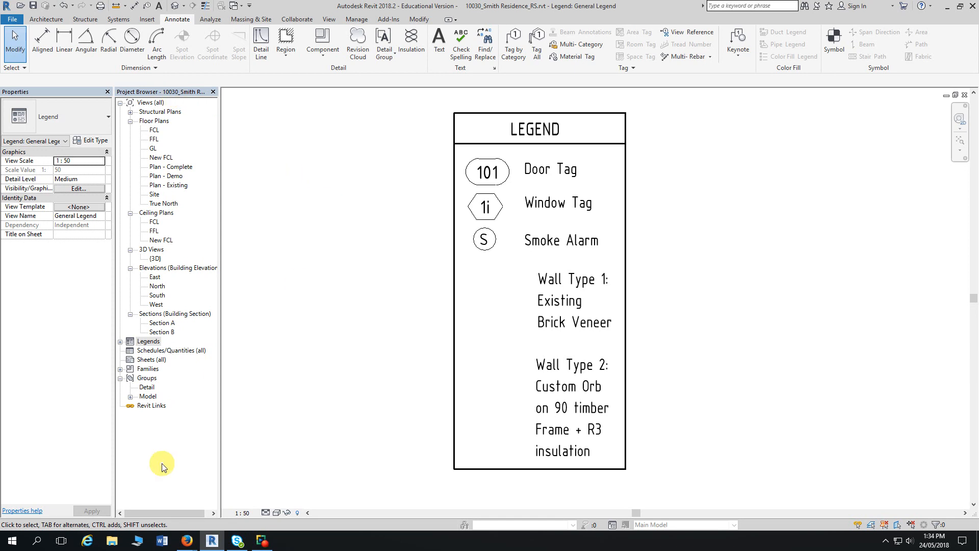
Switch to Firefox and examine the wall type symbols and wall tag instructions in the General legend Instructions PDF
click(187, 541)
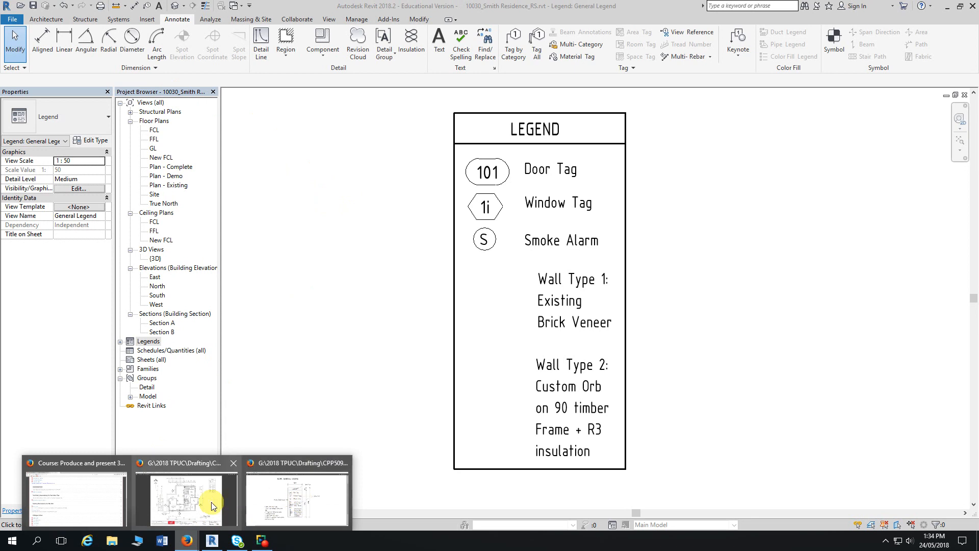
click(301, 502)
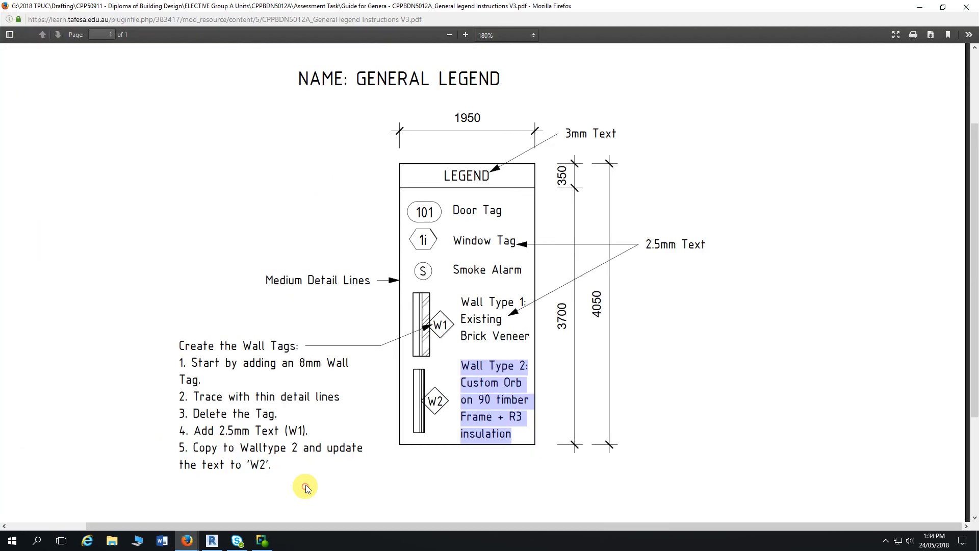
click(410, 483)
ctrl+scroll(402, 463, up, 3)
ctrl+scroll(404, 463, up, 4)
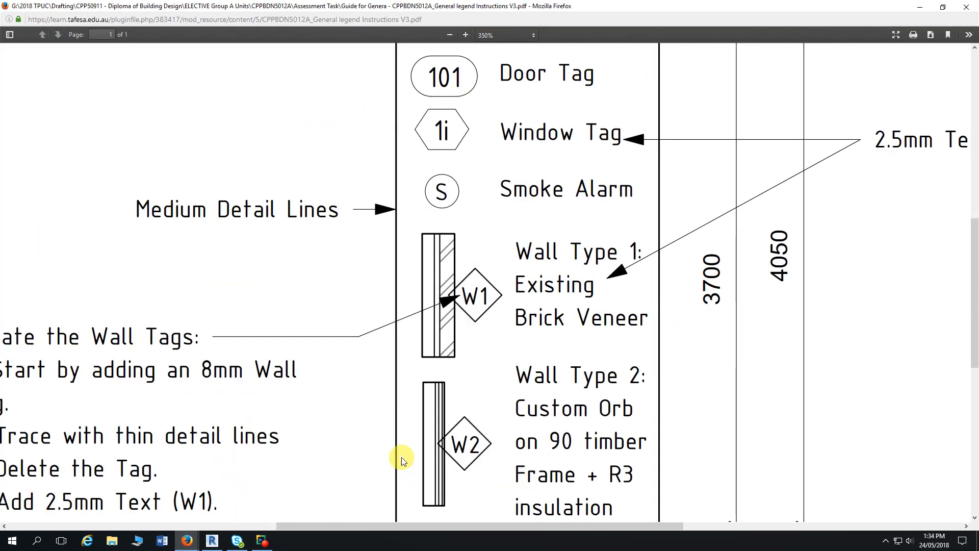
scroll(402, 458, down, 2)
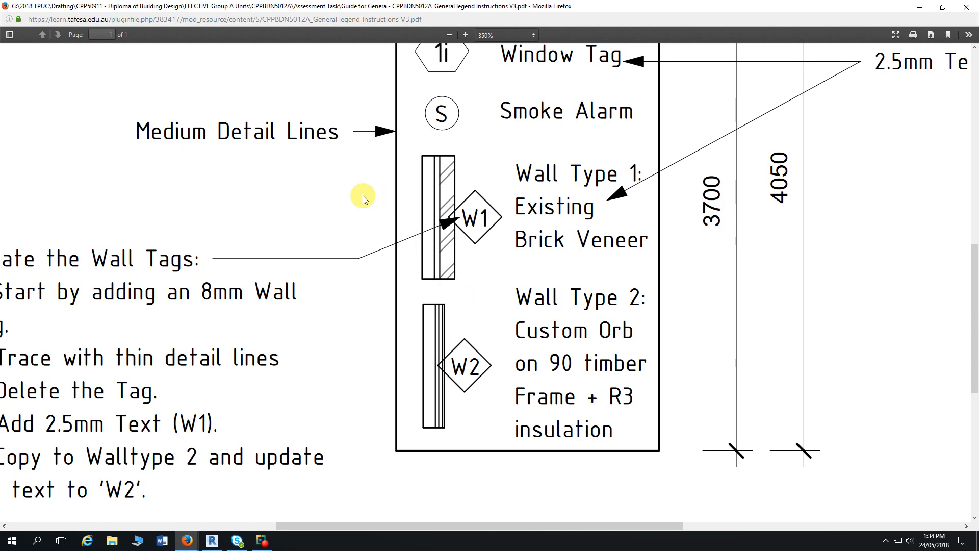
ctrl+scroll(327, 185, down, 3)
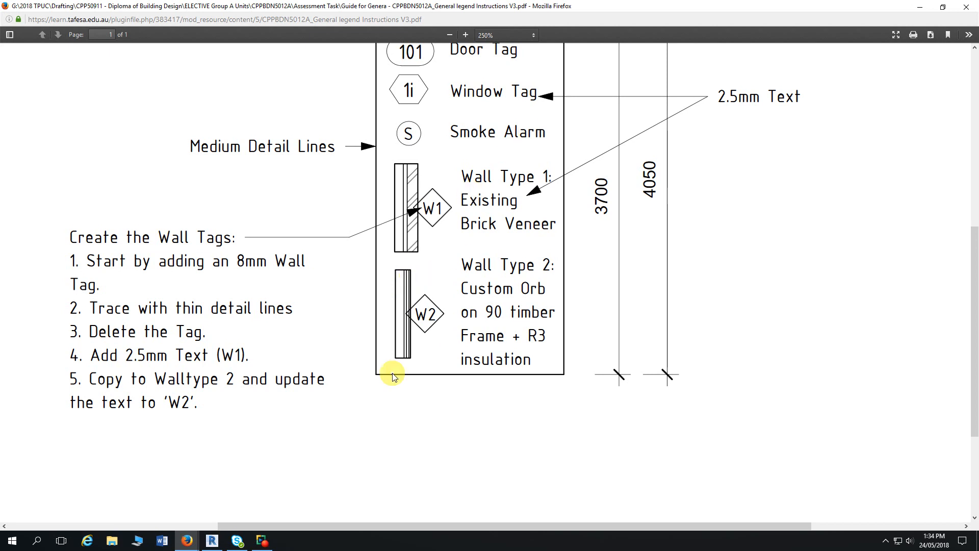
Return to Revit, undock the Project Browser beside the legend and expand Families down to the Basic Wall types
click(211, 540)
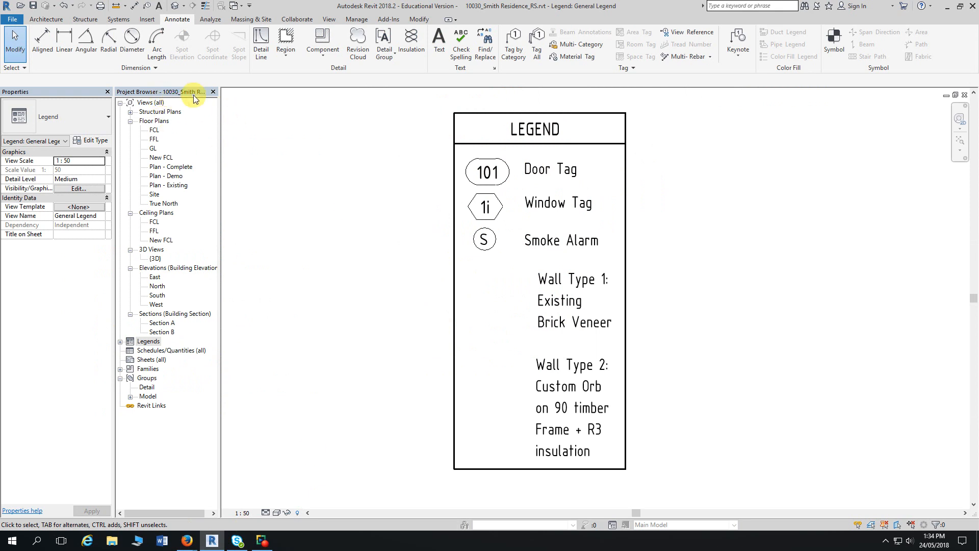
drag(250, 139, 209, 103)
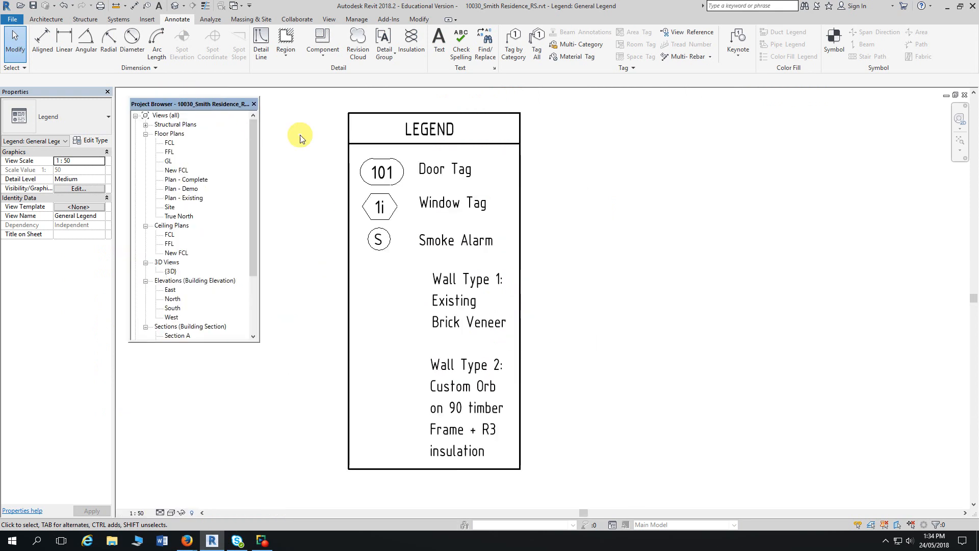
middle_drag(298, 143, 328, 131)
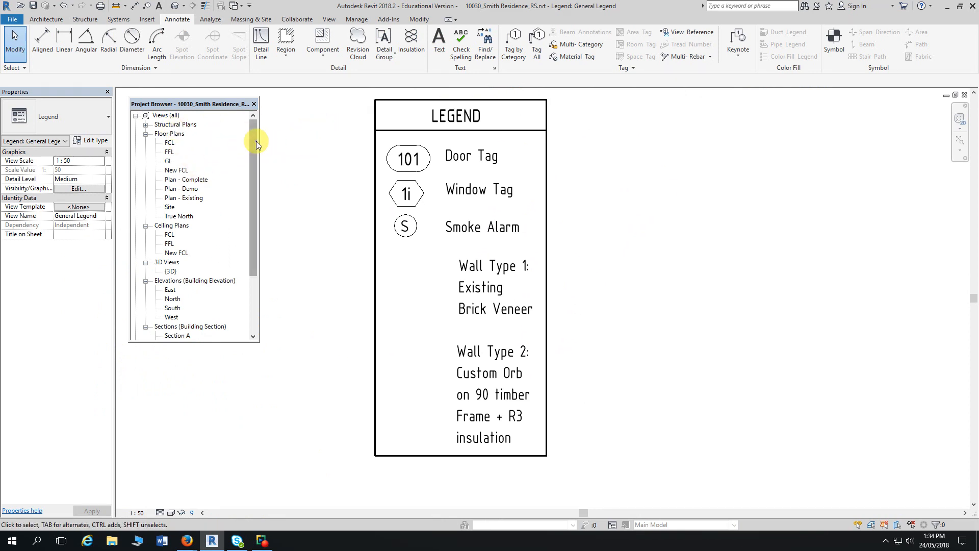
drag(256, 141, 252, 237)
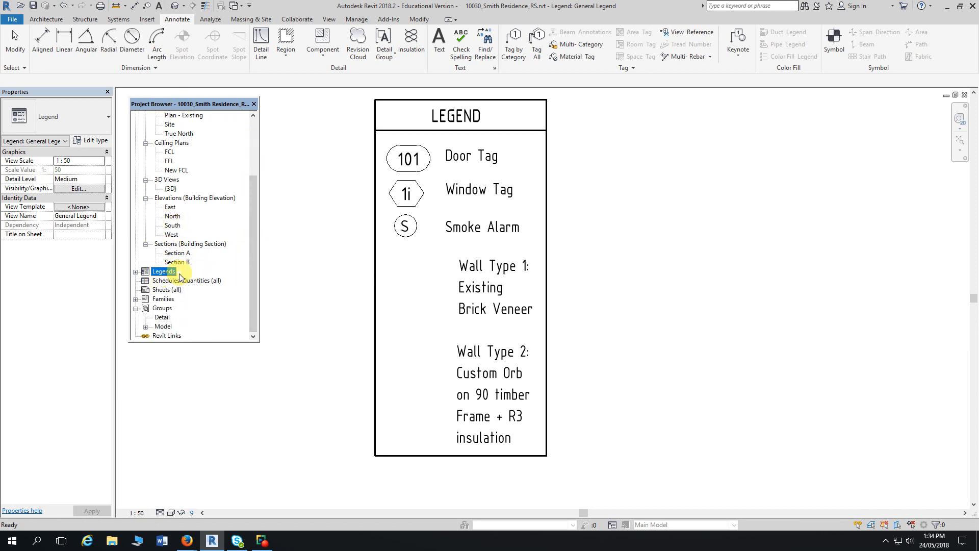
click(135, 299)
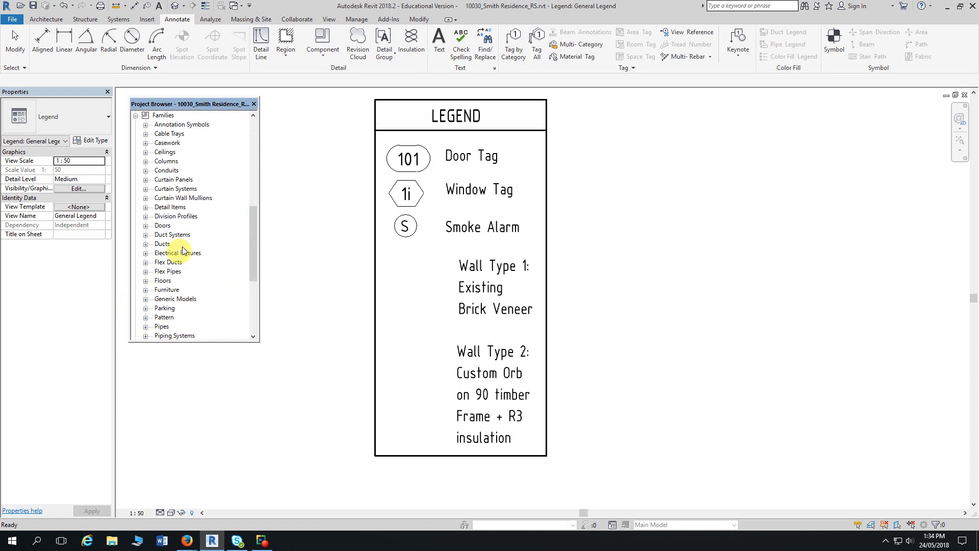
scroll(148, 220, down, 2)
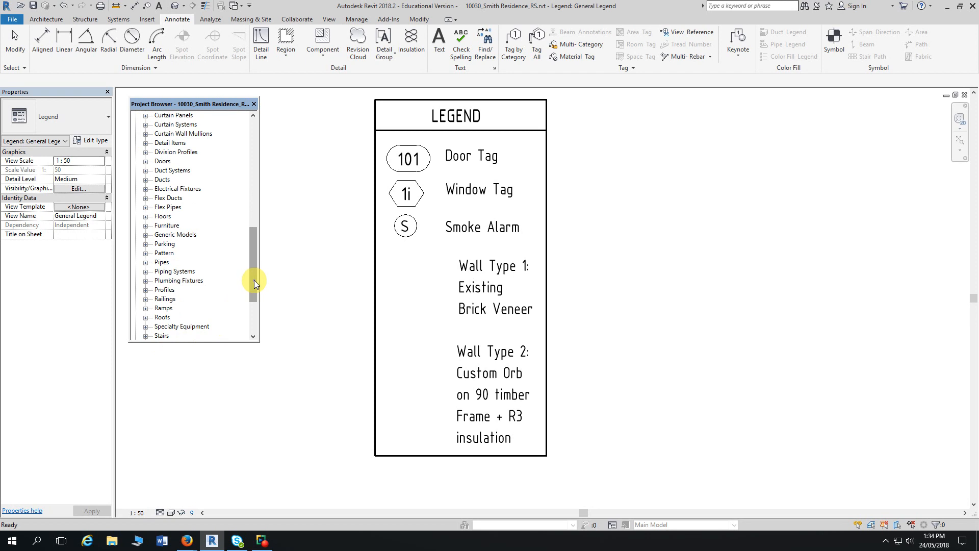
drag(254, 280, 253, 327)
click(145, 290)
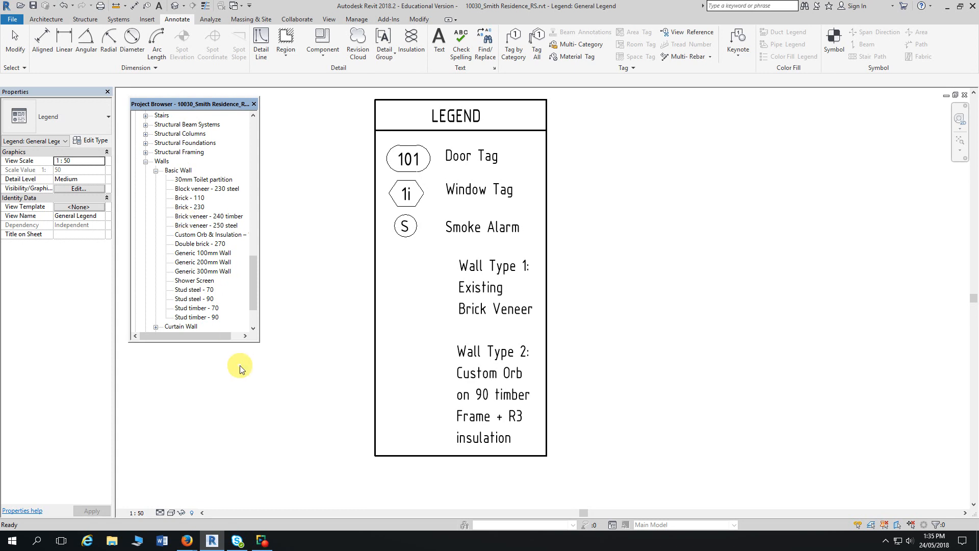
Place a "Brick veneer - 240 timber" wall legend component in Section view to the left of the "Wall Type 1" description
click(192, 216)
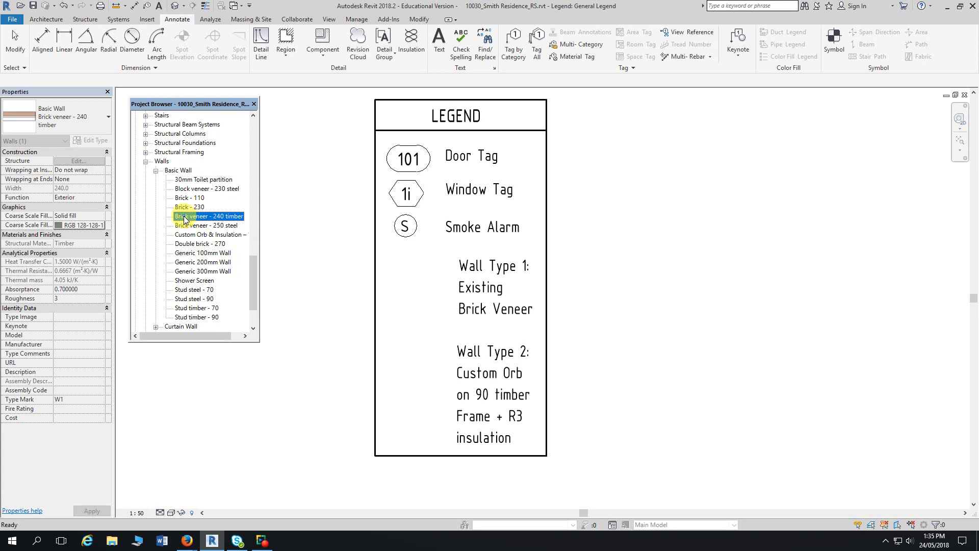
drag(184, 219, 381, 265)
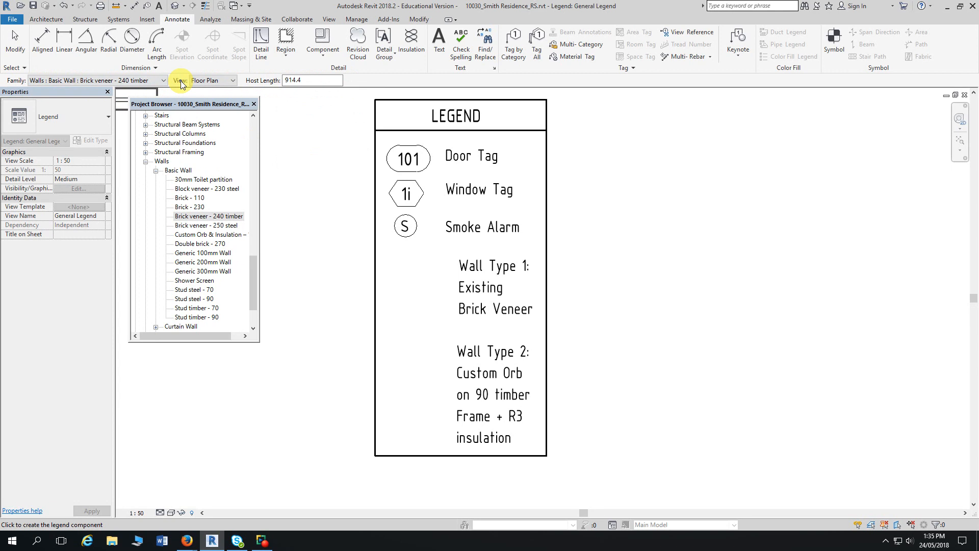
click(230, 81)
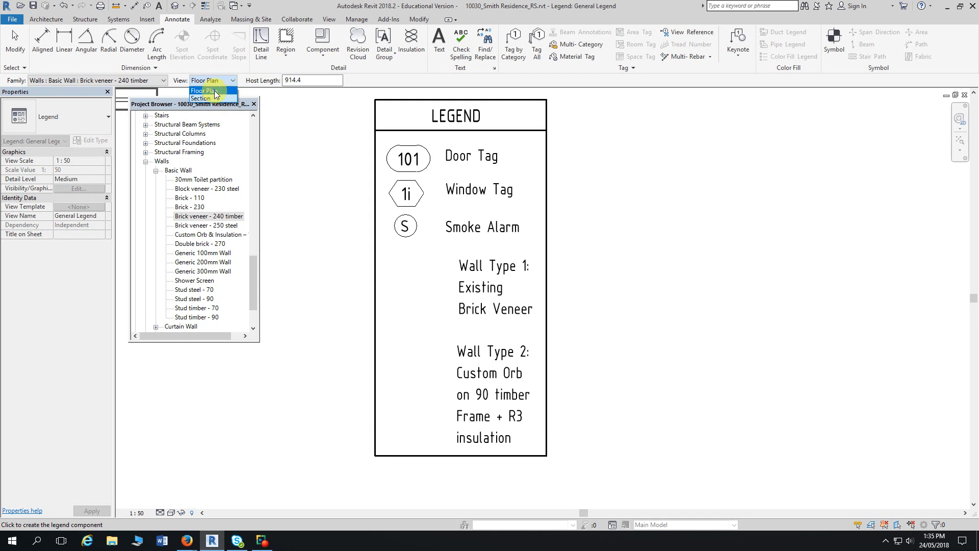
click(229, 92)
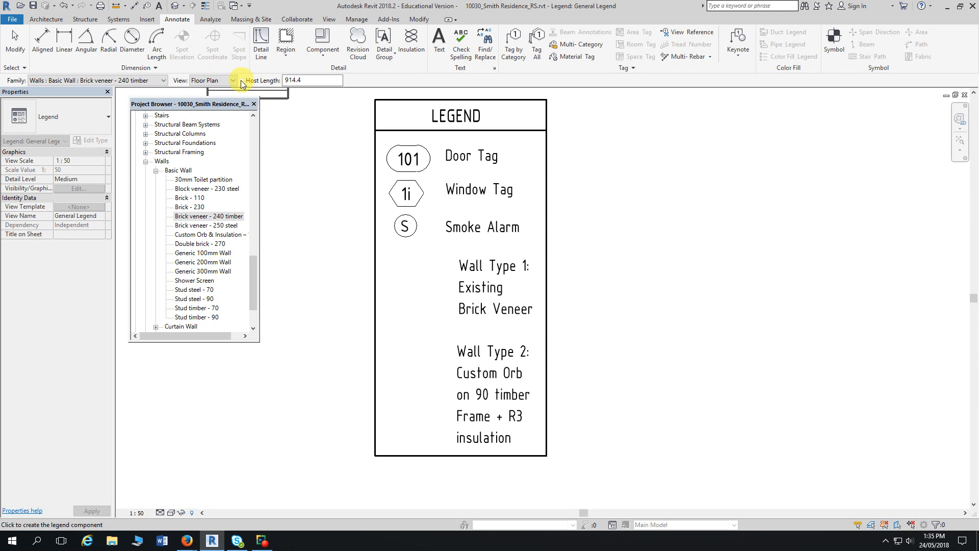
click(223, 82)
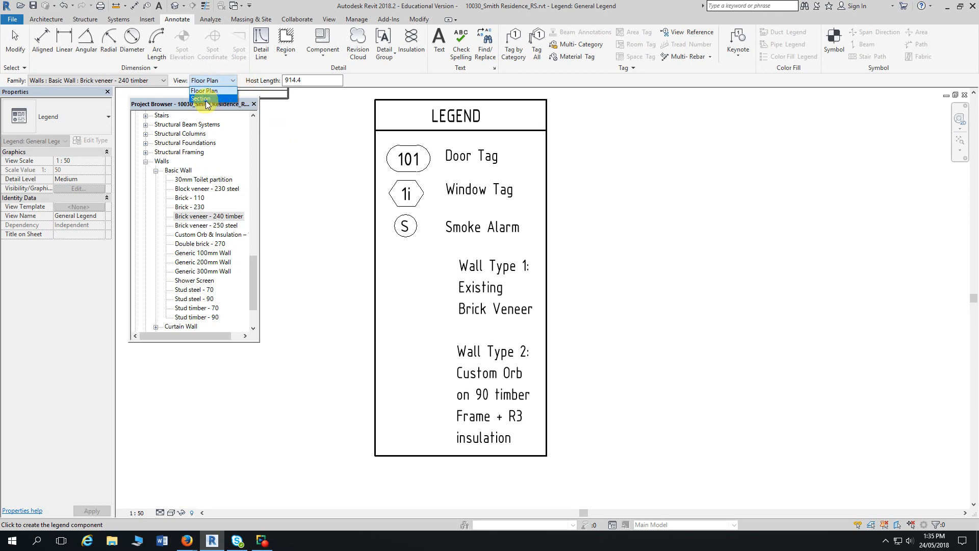
click(207, 99)
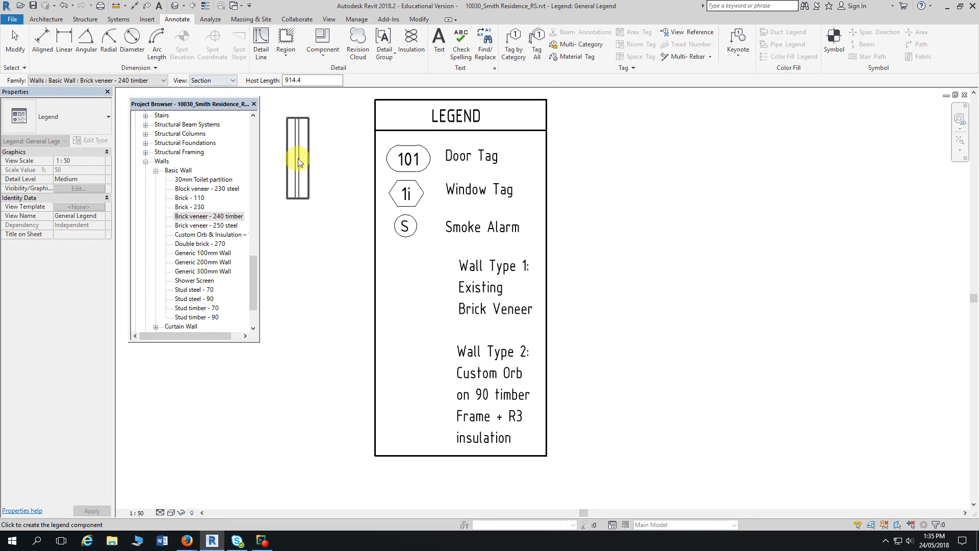
double_click(306, 81)
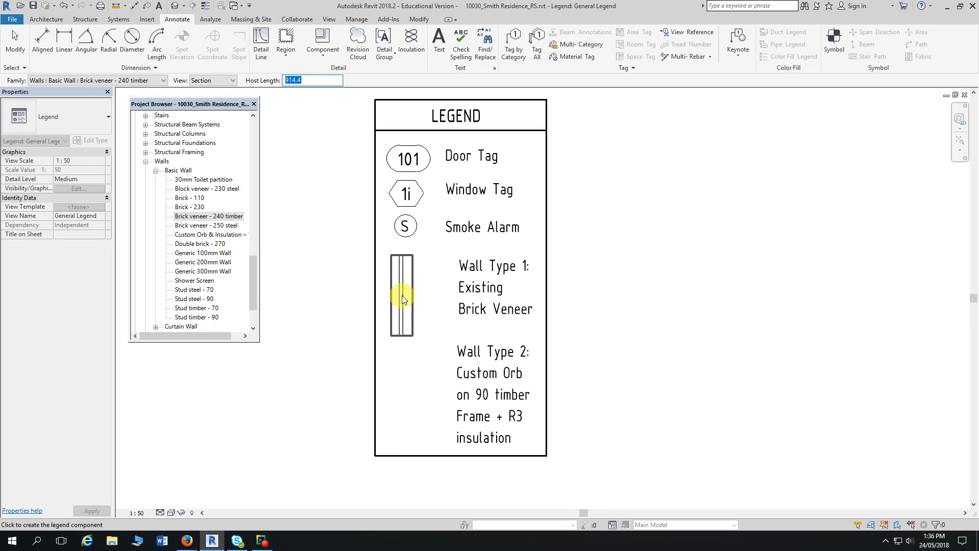
click(403, 297)
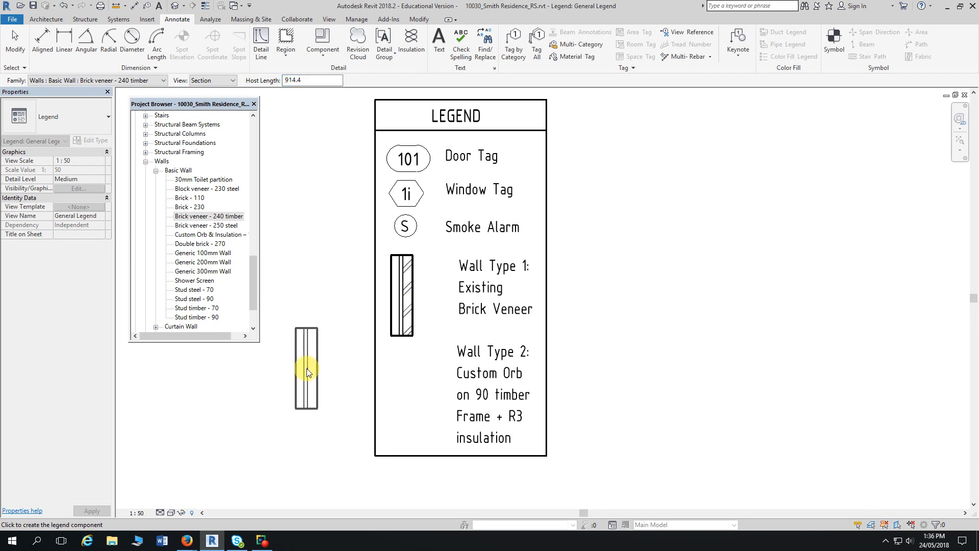
key(Escape)
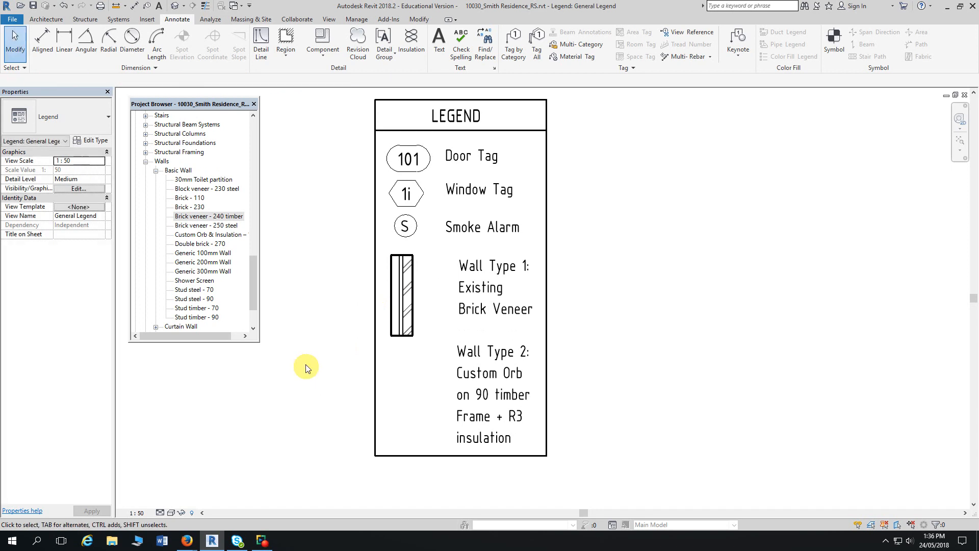
Place the "Custom Orb & Insulation" 156 wall legend component in Section view left of the "Wall Type 2" description, beneath the brick veneer wall
click(191, 239)
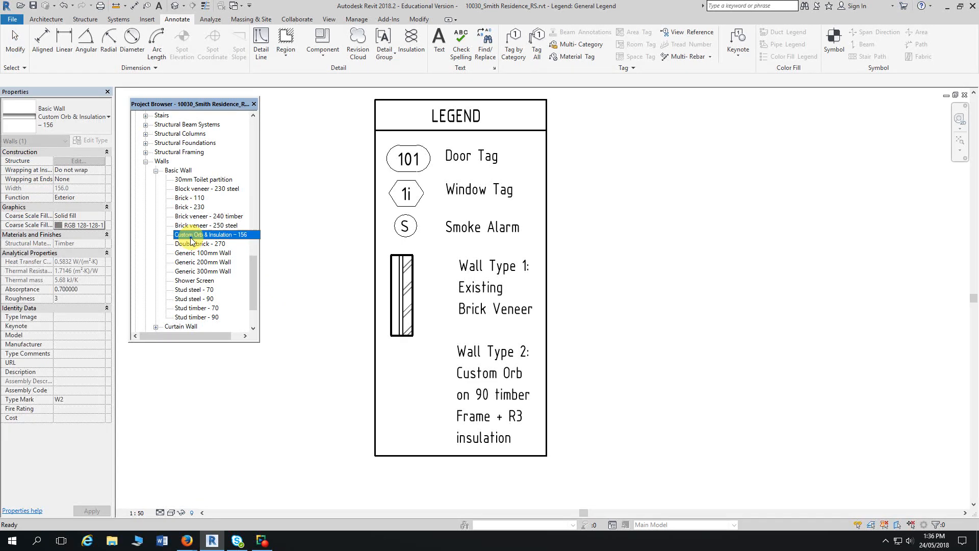
drag(190, 238, 321, 309)
mouse_move(321, 309)
middle_down()
mouse_move(342, 239)
mouse_move(337, 203)
middle_up()
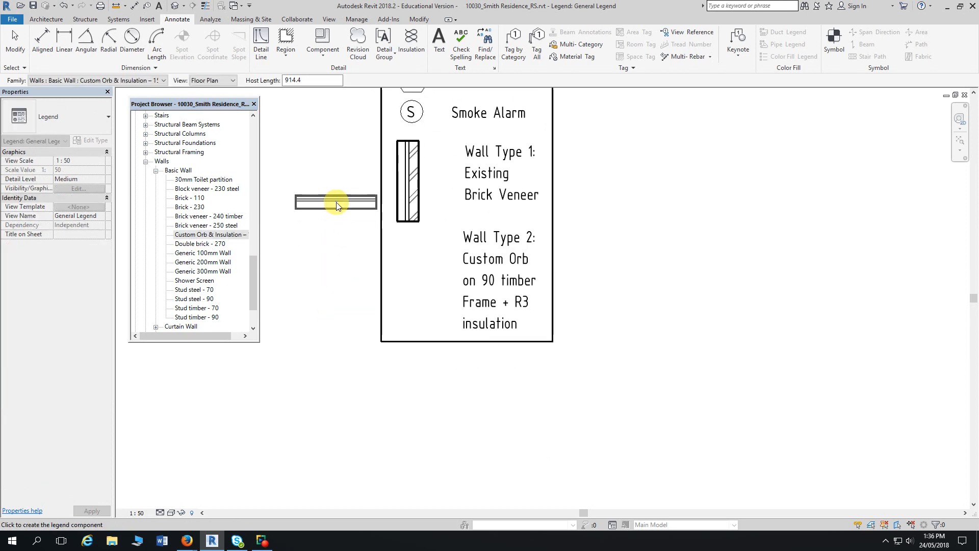
click(225, 79)
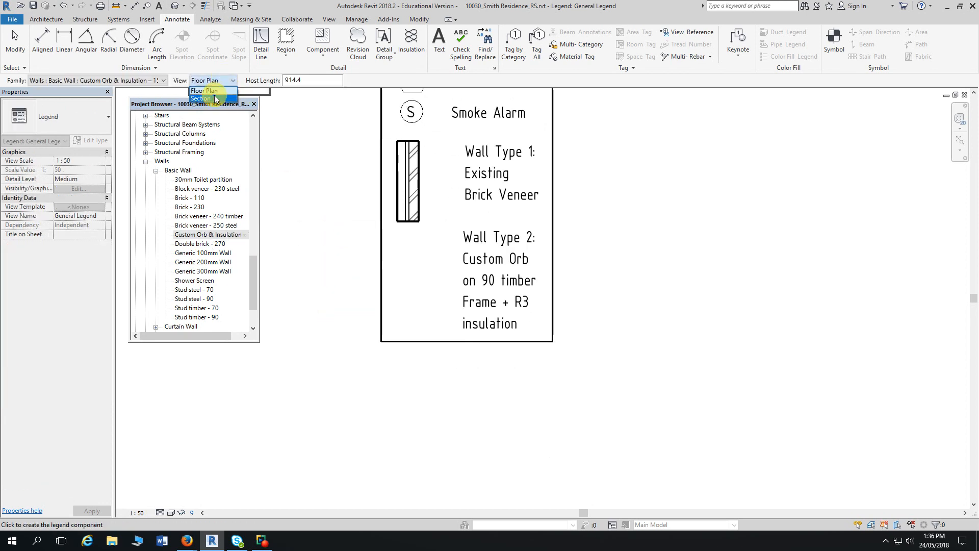
click(212, 100)
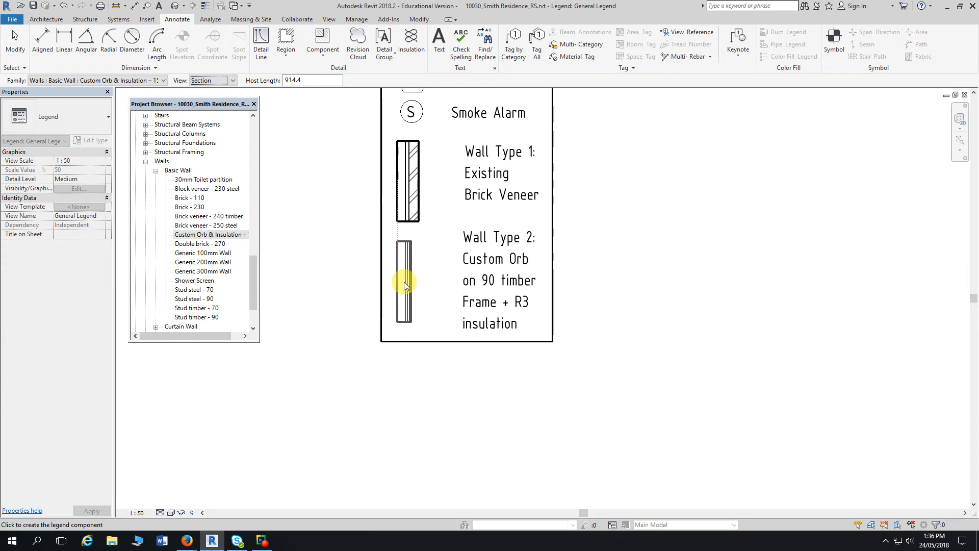
click(404, 282)
key(Escape)
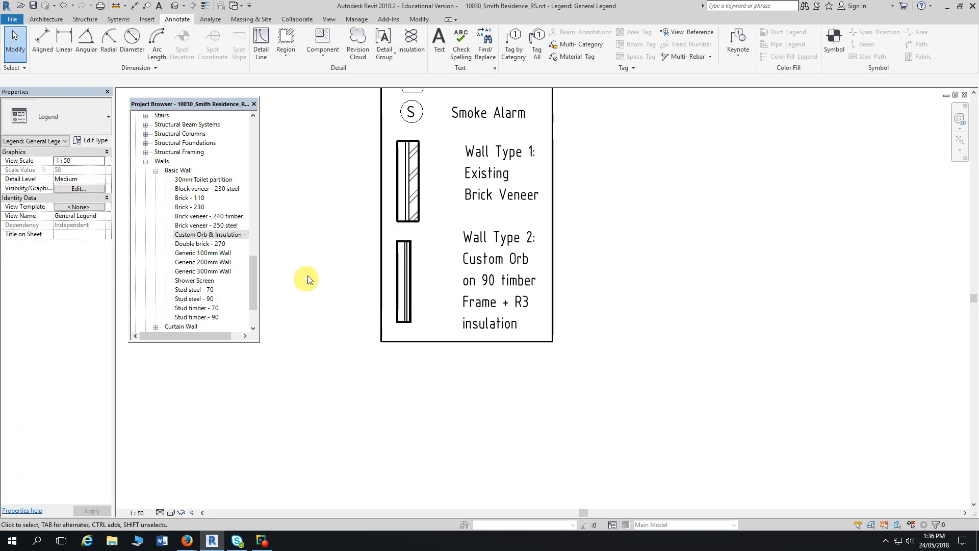
Turn on Thin Lines display for the General Legend view
click(205, 6)
middle_drag(324, 240, 342, 317)
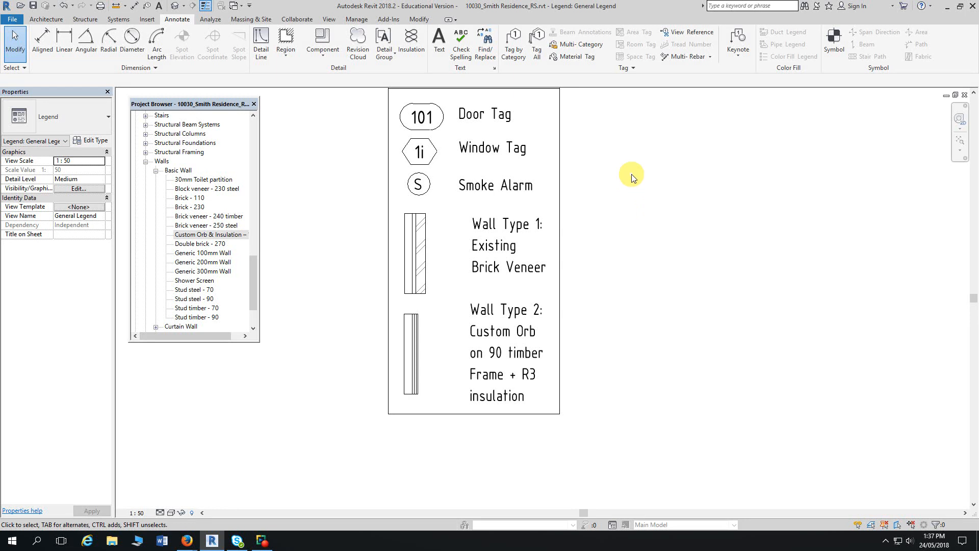
Consult the wall tag notes in the General legend instructions PDF, and place an 8mm Wall Tag (AUS) symbol overlapping the brick veneer wall's right edge in Revit
click(835, 51)
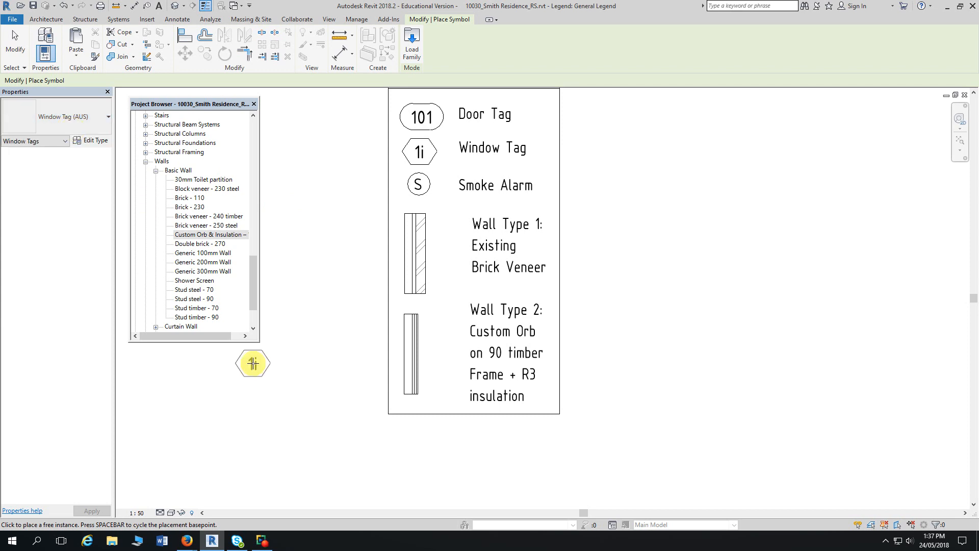
mouse_move(193, 543)
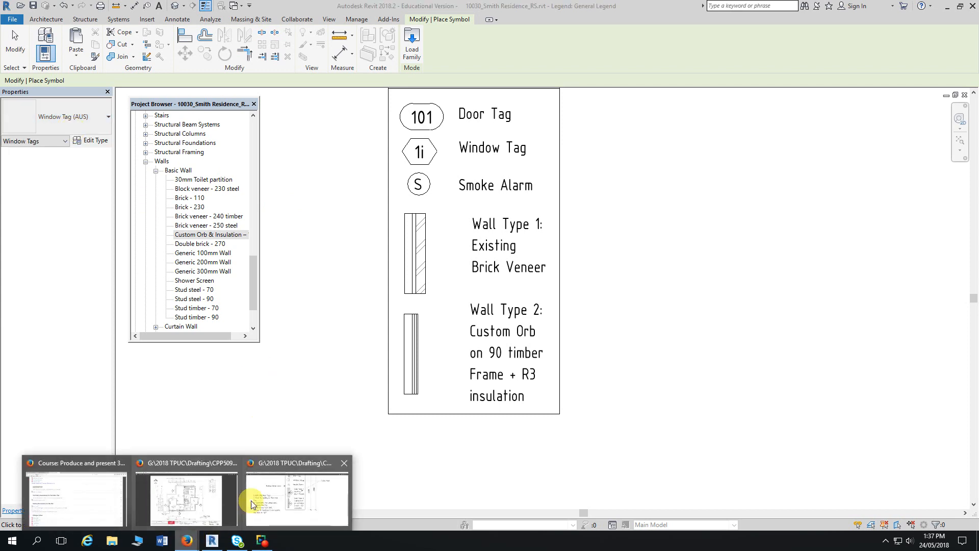
click(280, 504)
scroll(288, 306, down, 3)
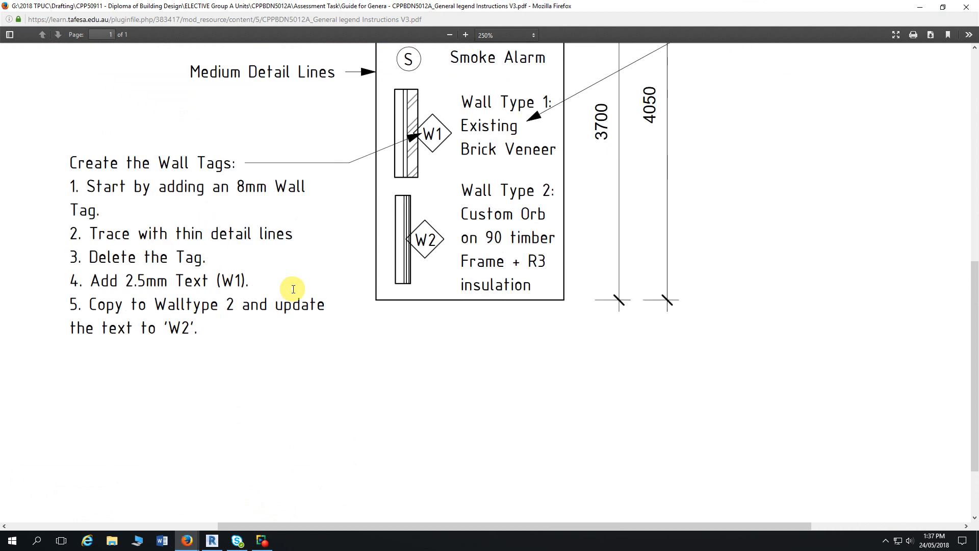
scroll(292, 288, down, 1)
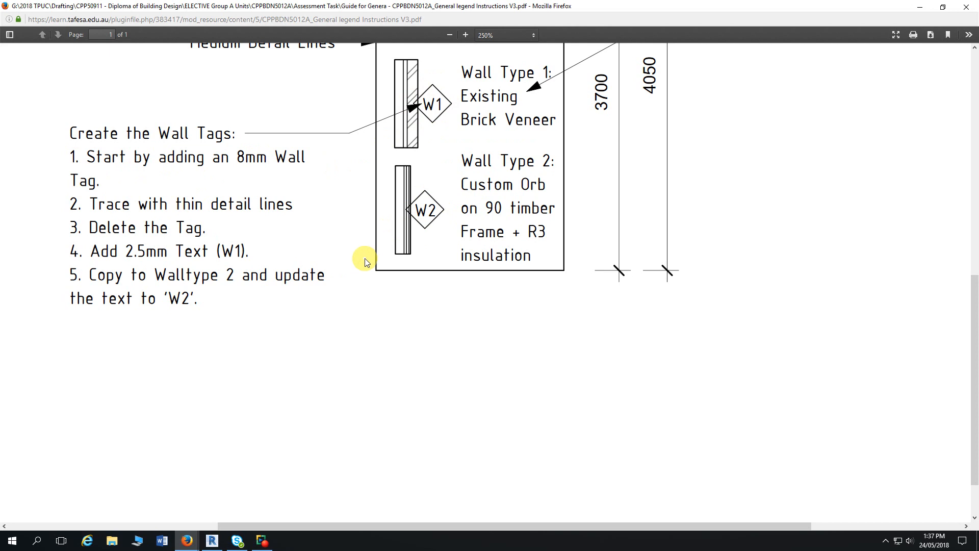
key(alt+Tab)
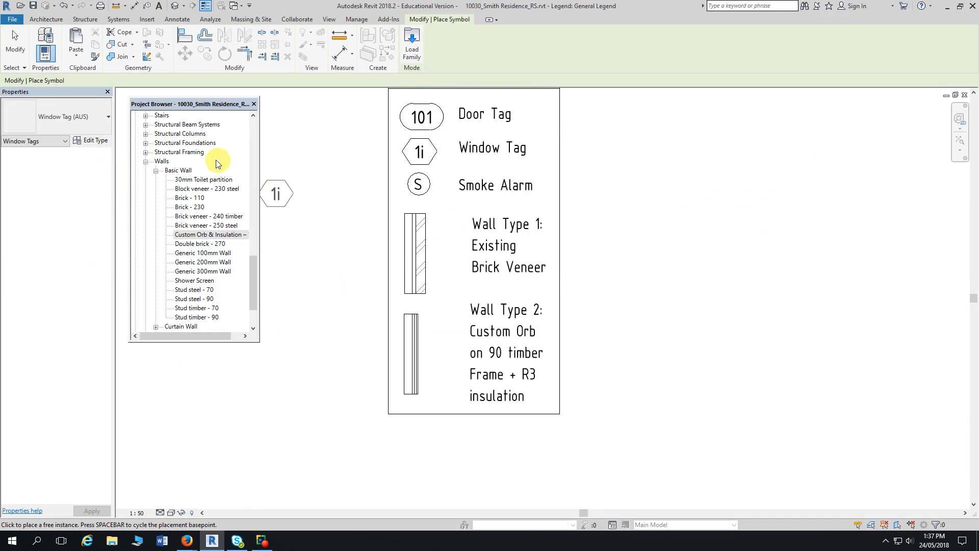
click(93, 120)
text(w)
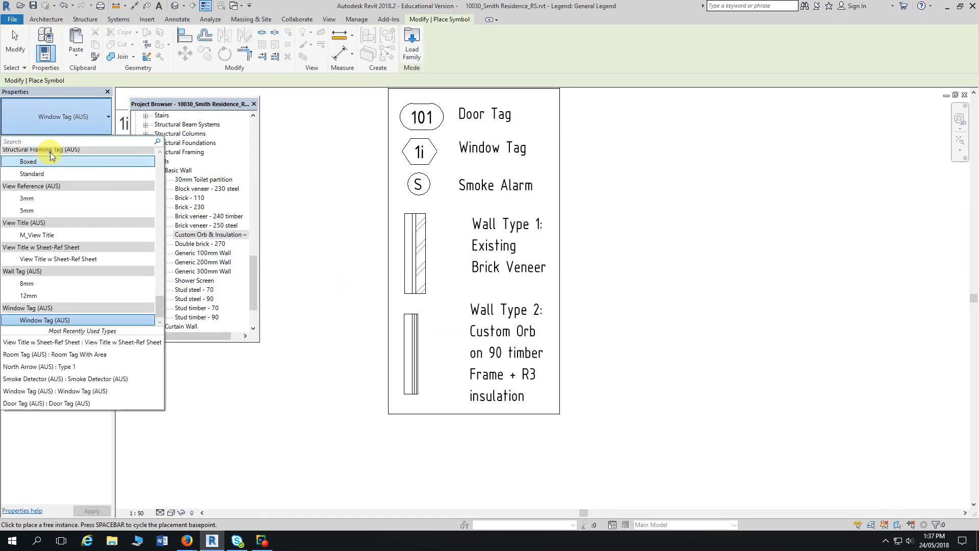
text(all)
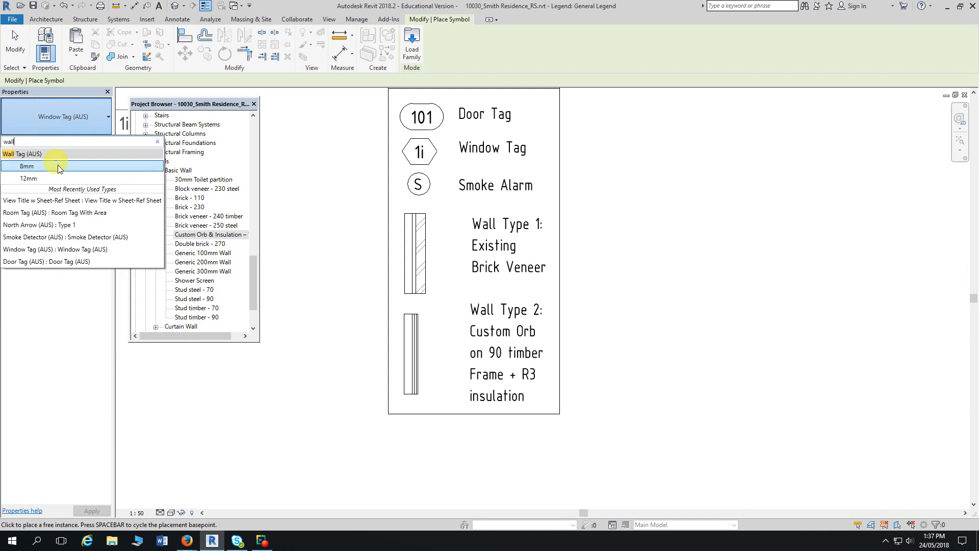
click(32, 168)
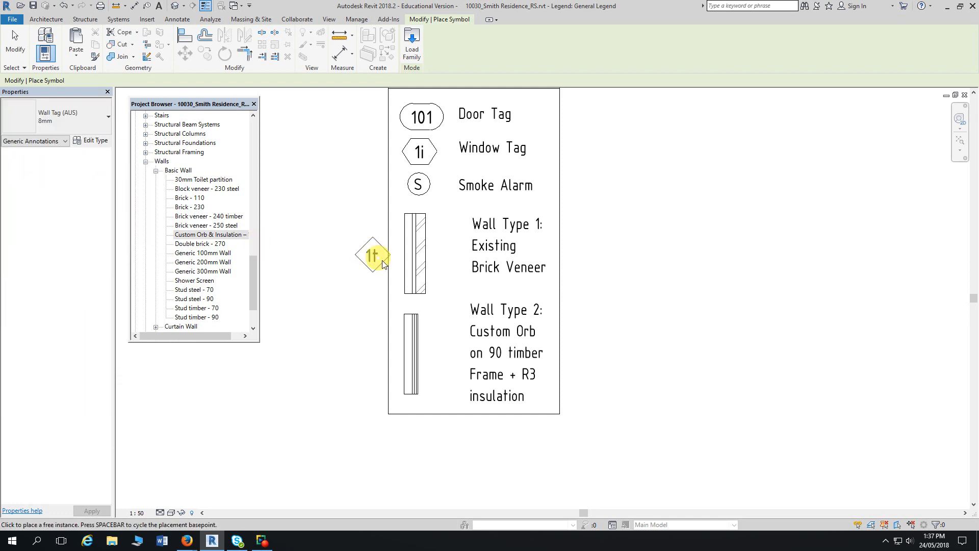
click(437, 255)
key(Escape)
key(Escape)
Review the remaining "Create the Wall Tags" instructions in the General legend PDF in Firefox, covering tracing, tag deletion, text and copying
scroll(331, 265, up, 3)
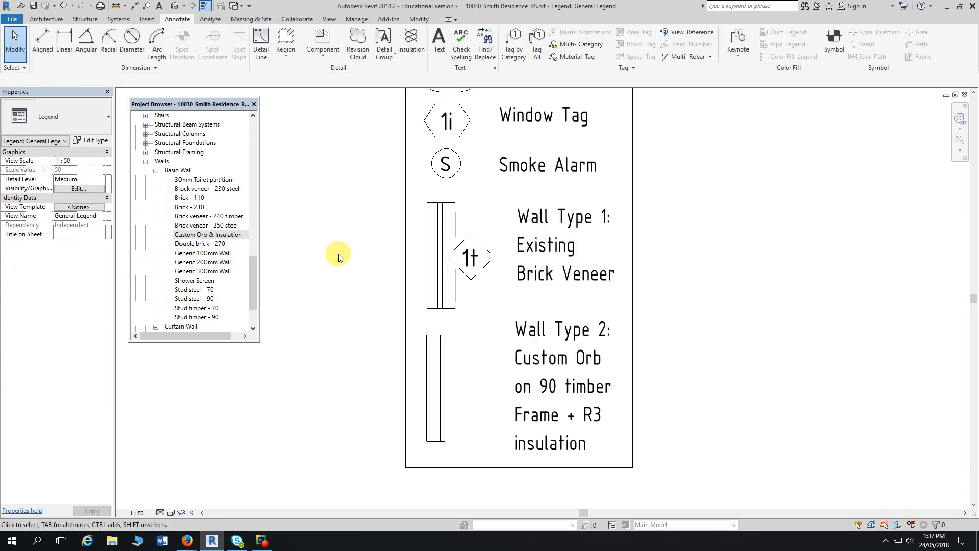
mouse_move(380, 277)
middle_down()
mouse_move(322, 222)
mouse_move(294, 217)
middle_up()
scroll(316, 218, up, 1)
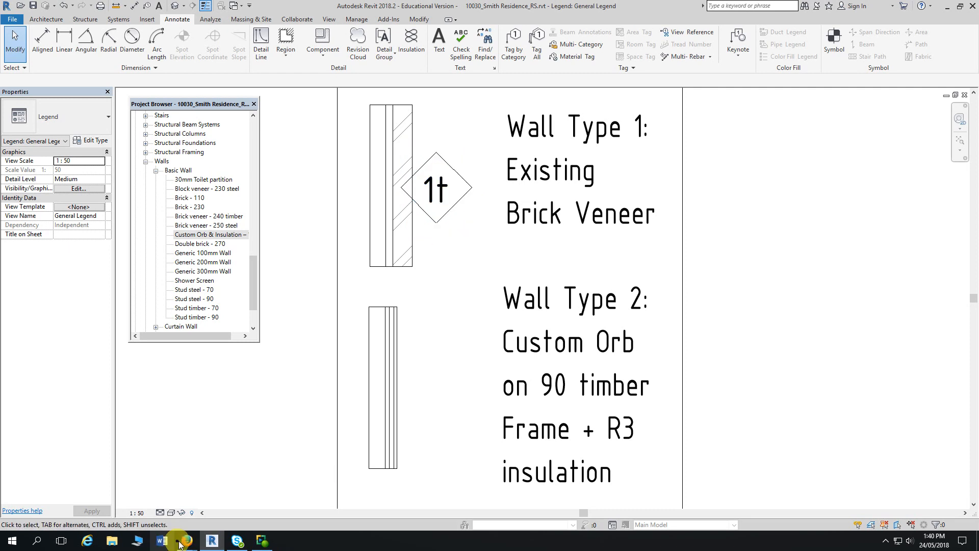
mouse_move(189, 543)
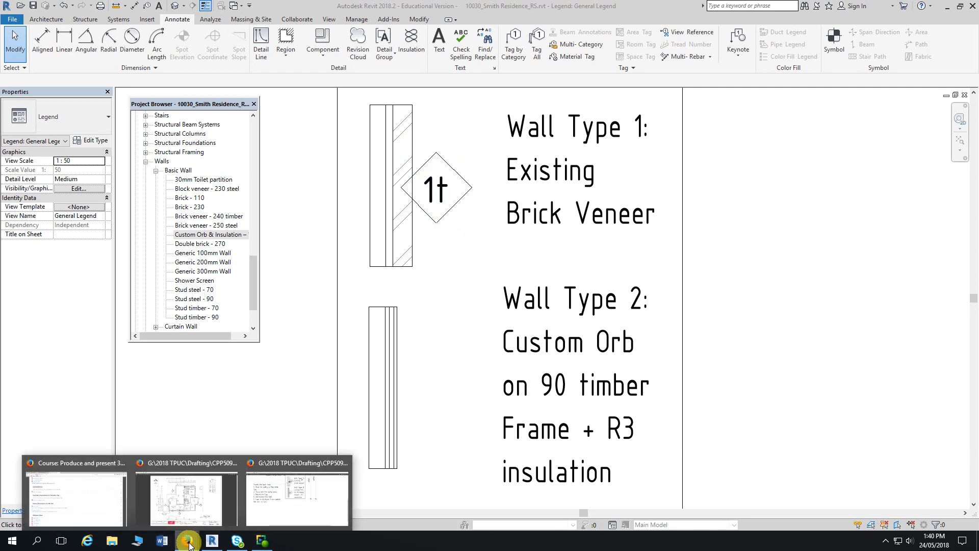
click(286, 509)
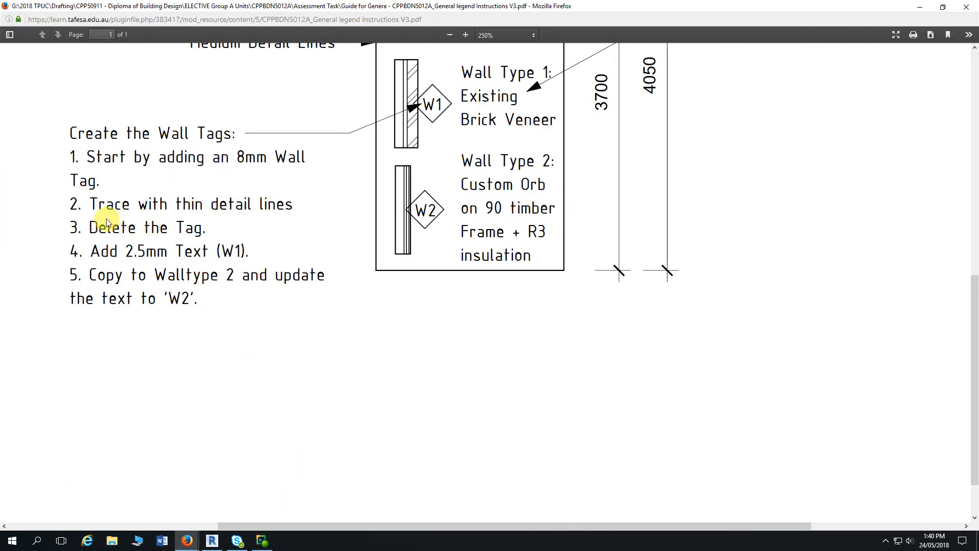
drag(91, 204, 204, 204)
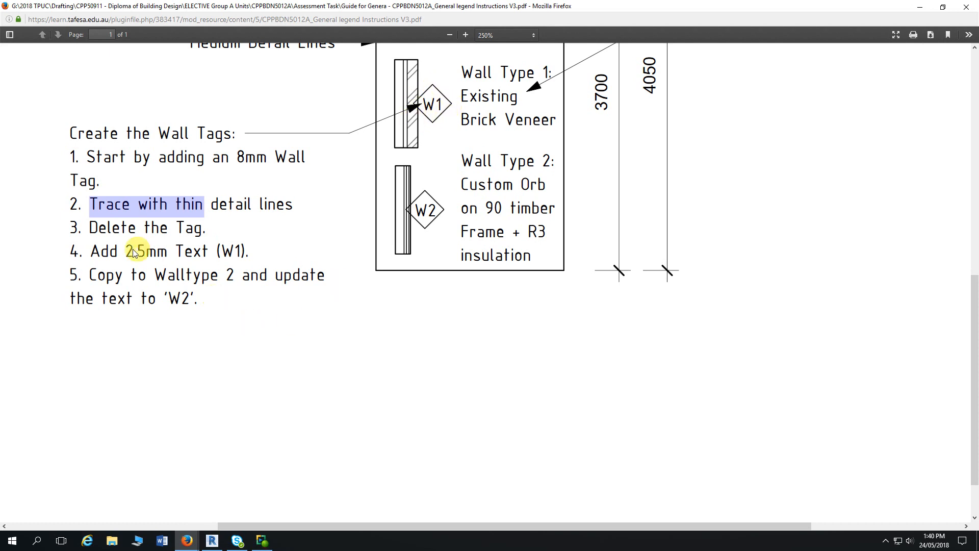
drag(89, 228, 142, 228)
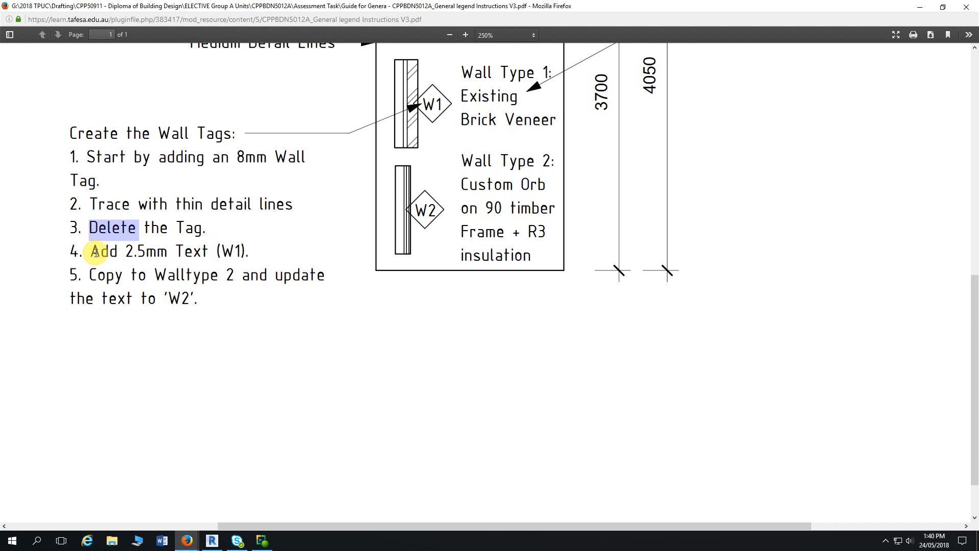
drag(92, 252, 239, 251)
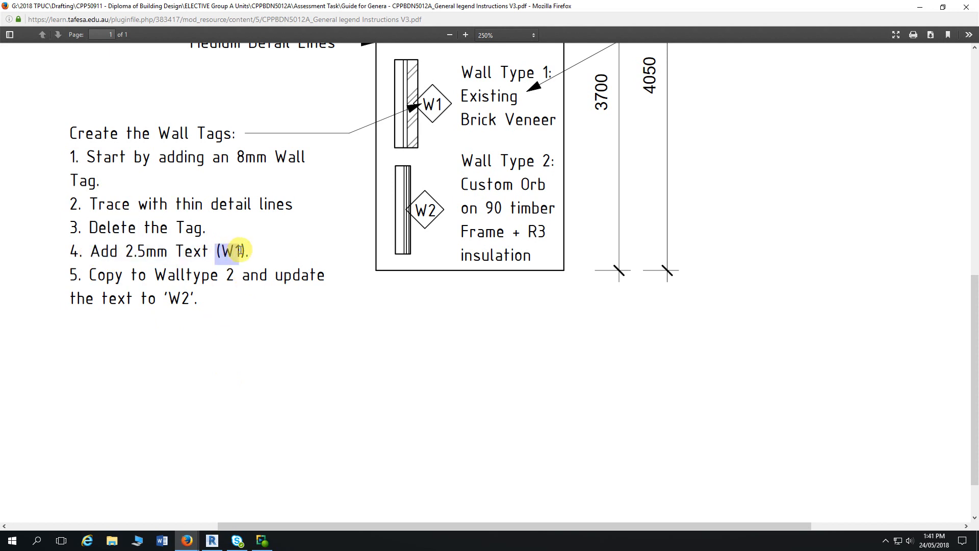
drag(130, 251, 157, 251)
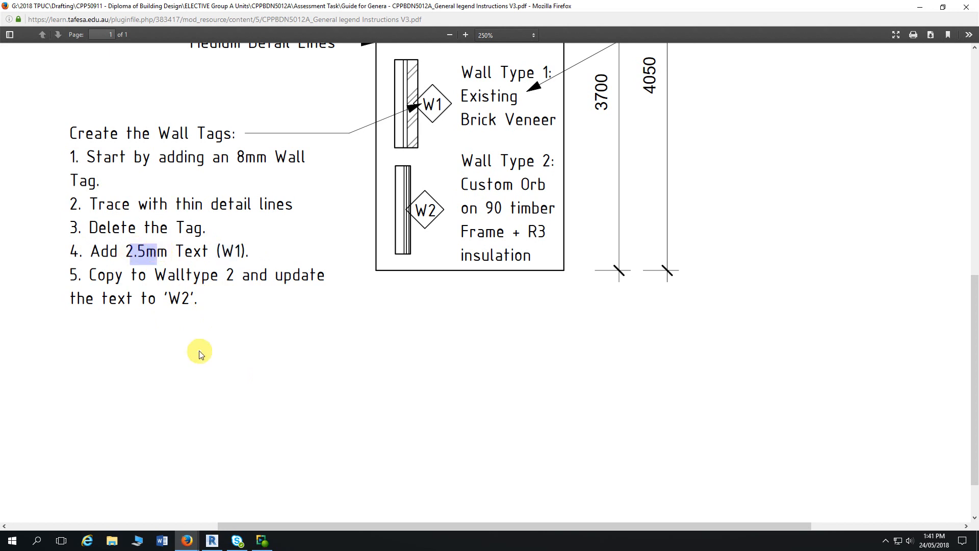
drag(90, 274, 235, 275)
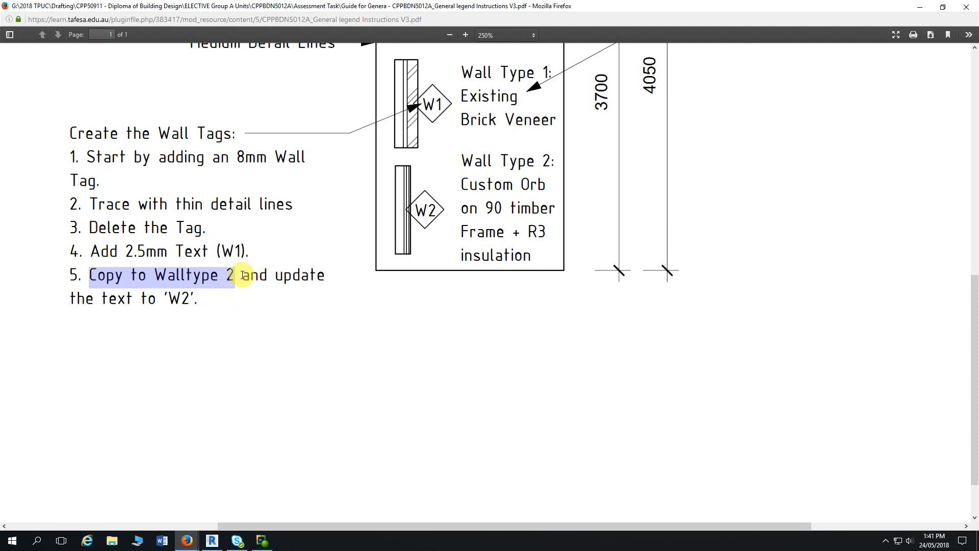
drag(249, 275, 313, 275)
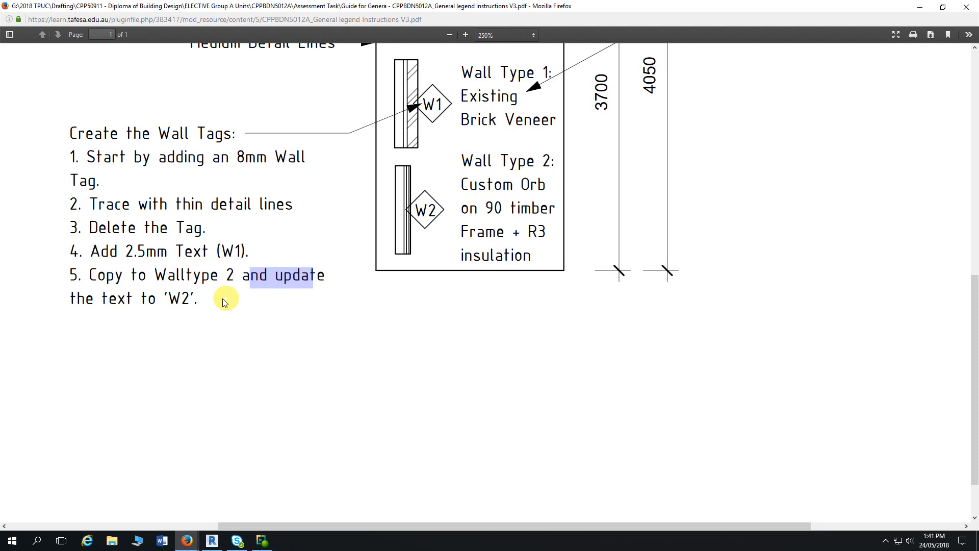
drag(169, 296, 184, 296)
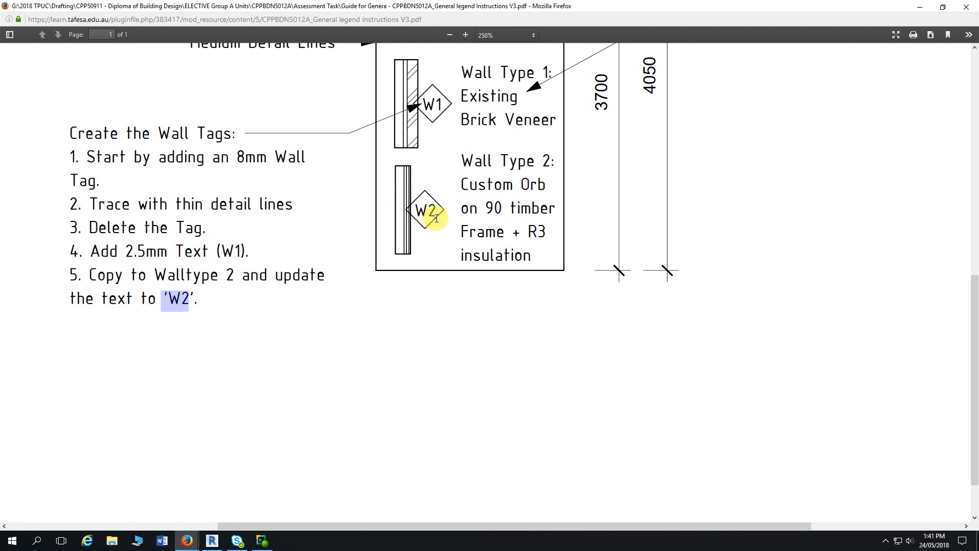
Return to Revit and trace the wall tag's diamond outline with four detail lines in the Thin Lines style
click(211, 541)
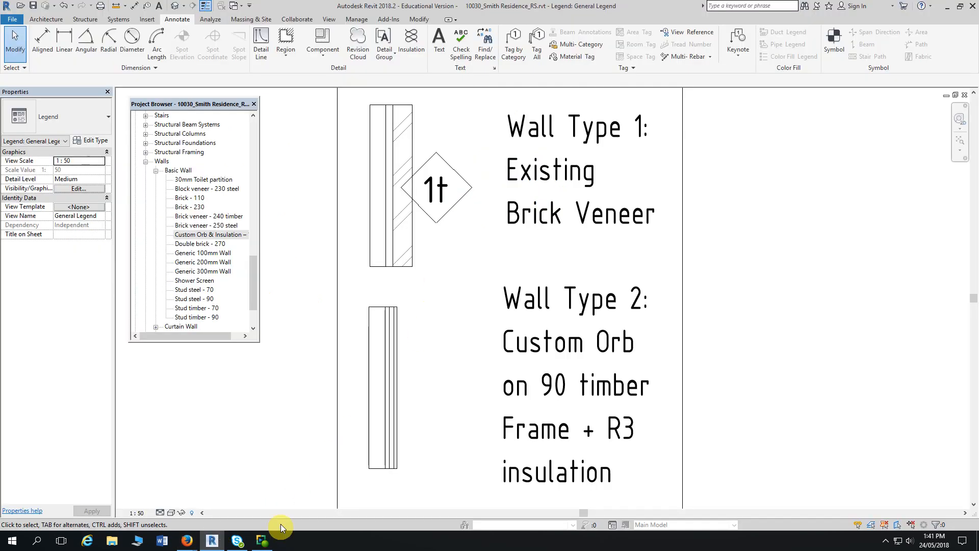
scroll(463, 138, up, 1)
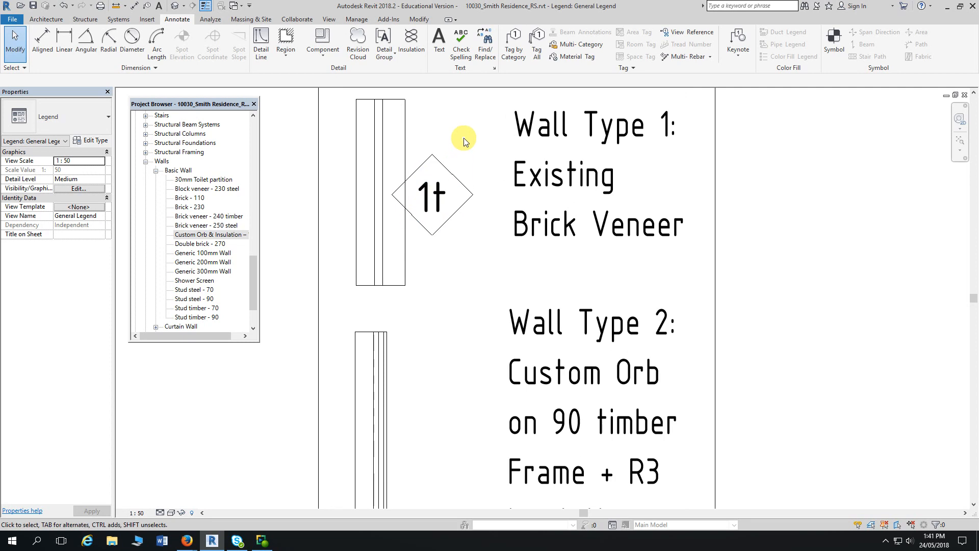
scroll(464, 138, up, 1)
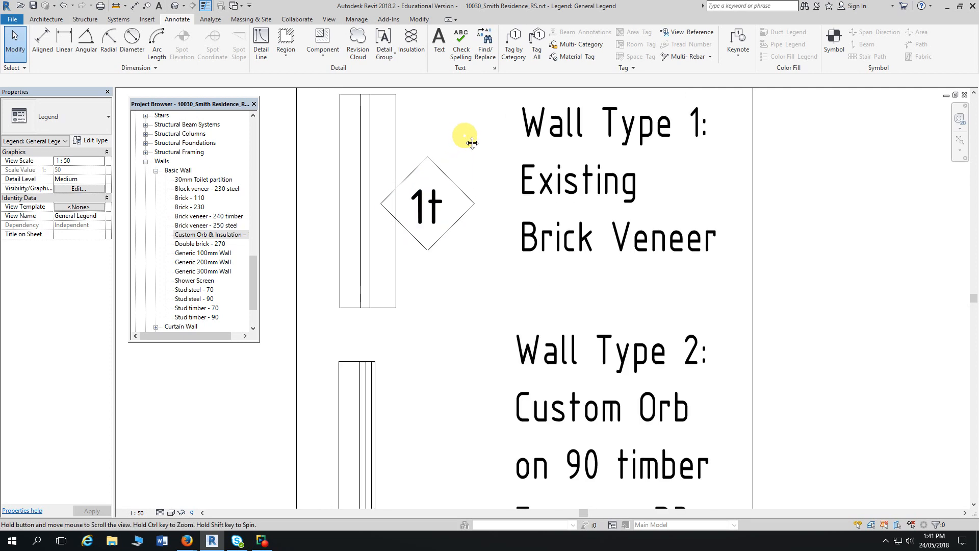
click(262, 57)
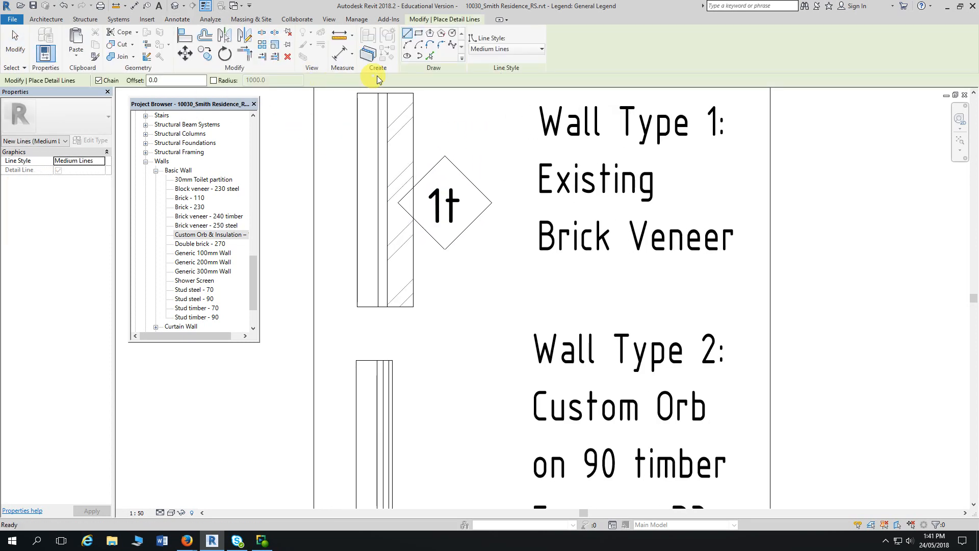
click(495, 49)
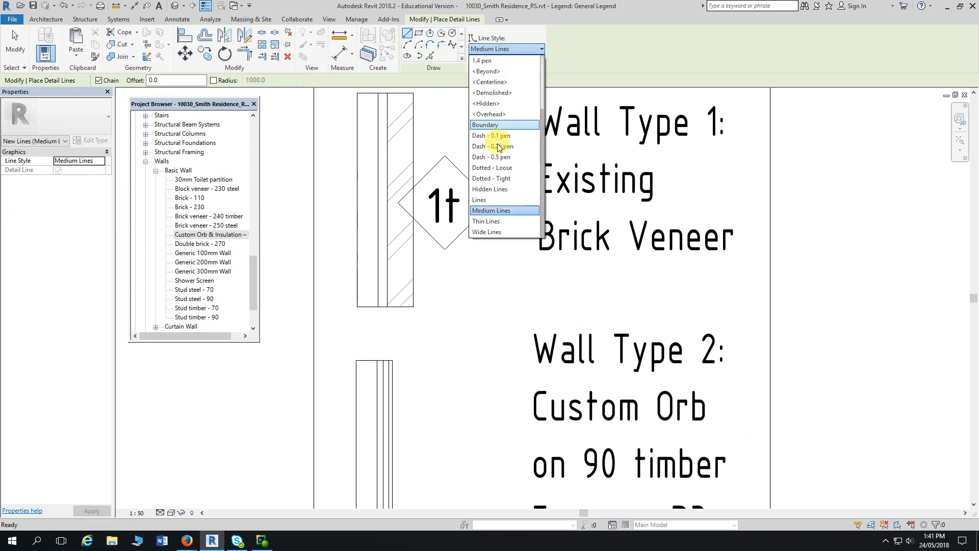
click(493, 217)
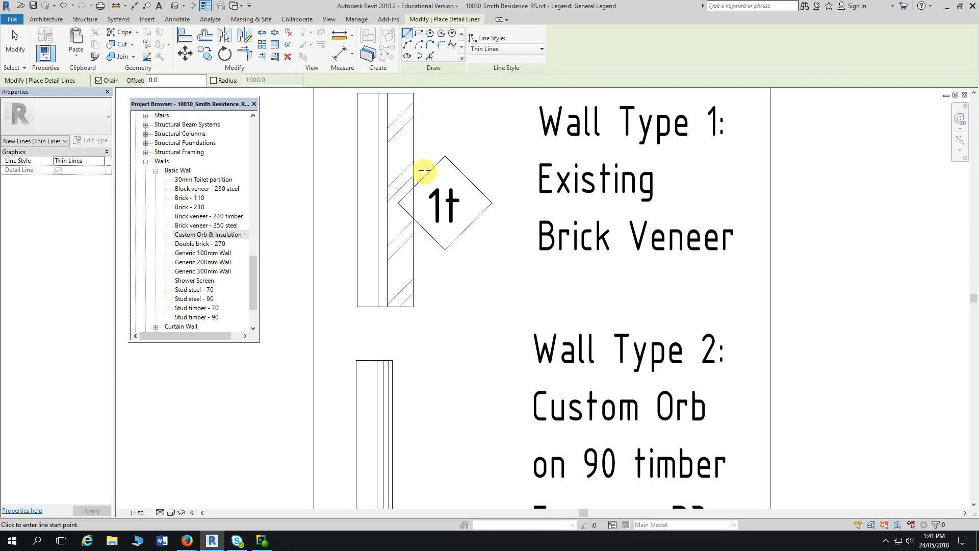
click(398, 204)
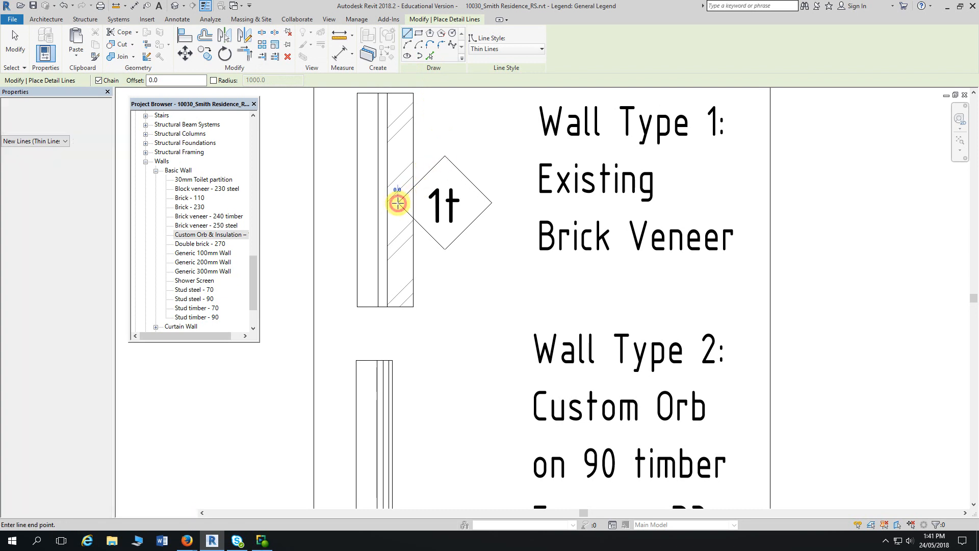
click(445, 156)
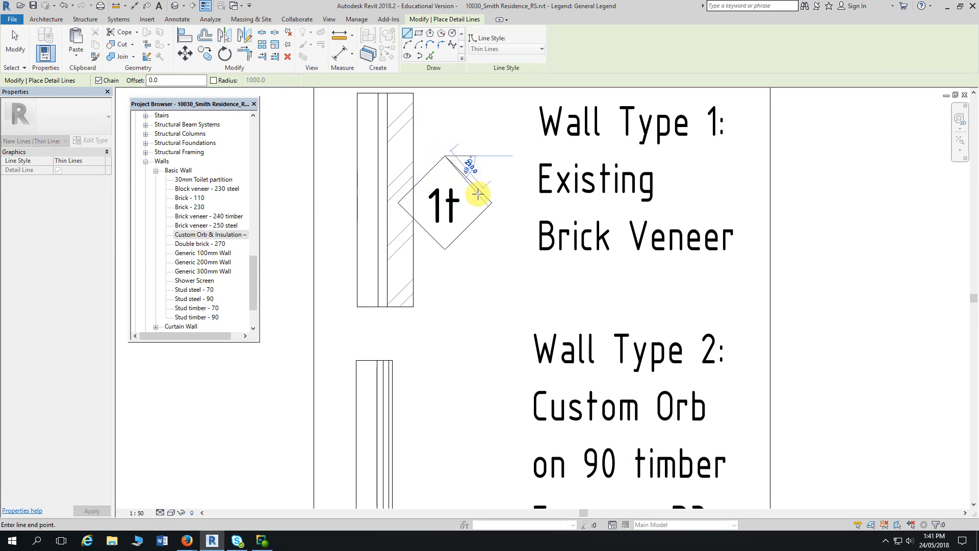
click(492, 203)
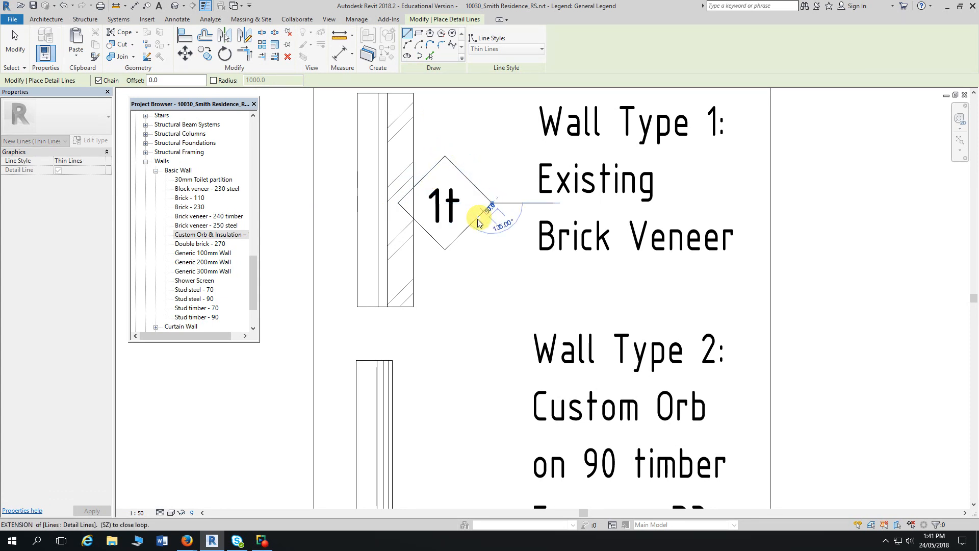
click(446, 249)
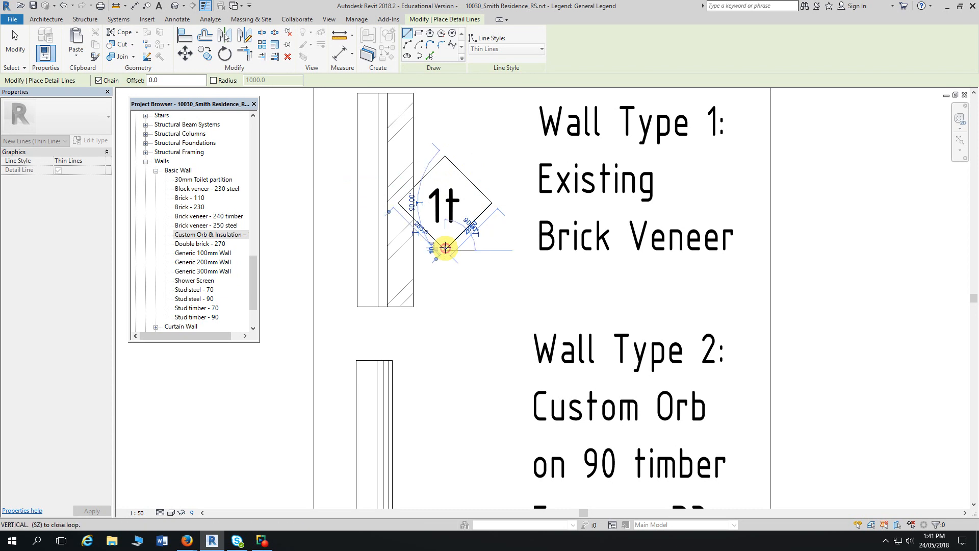
click(399, 203)
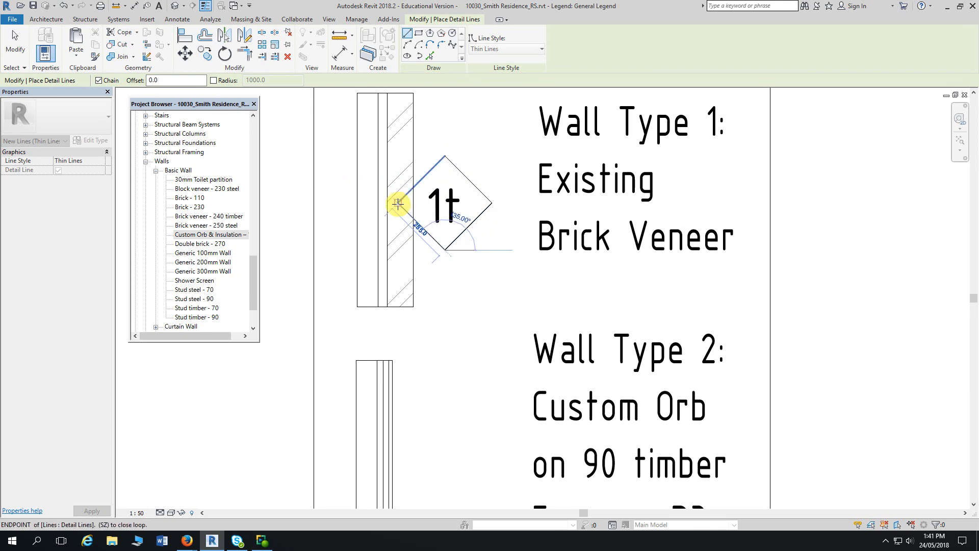
key(Escape)
key(Escape)
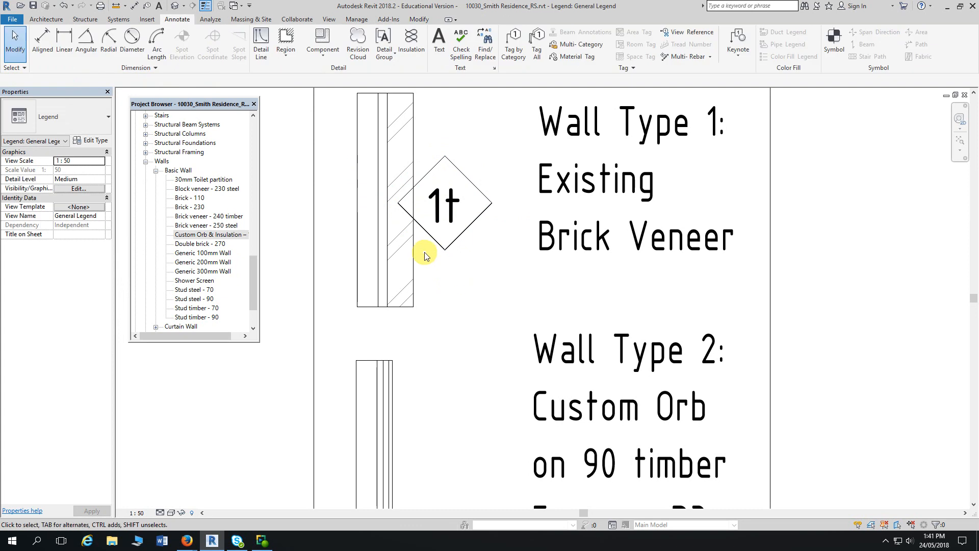
Delete the 8mm wall tag beside Wall Type 1, keeping the traced diamond
scroll(422, 252, up, 2)
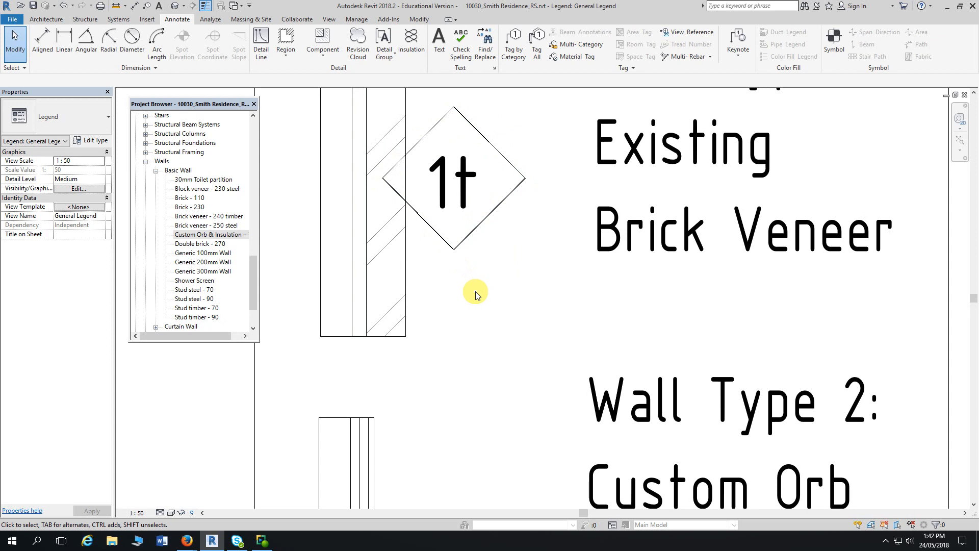
click(463, 179)
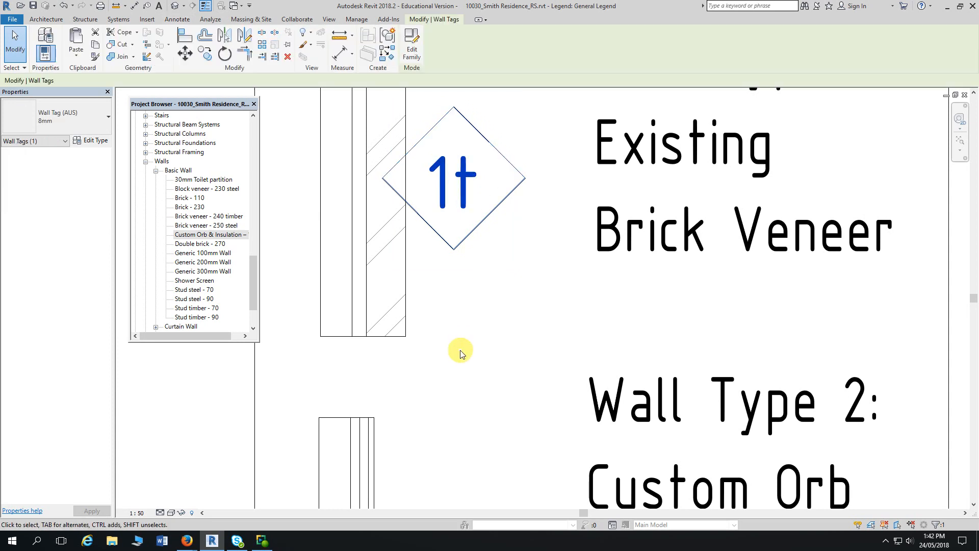
click(287, 57)
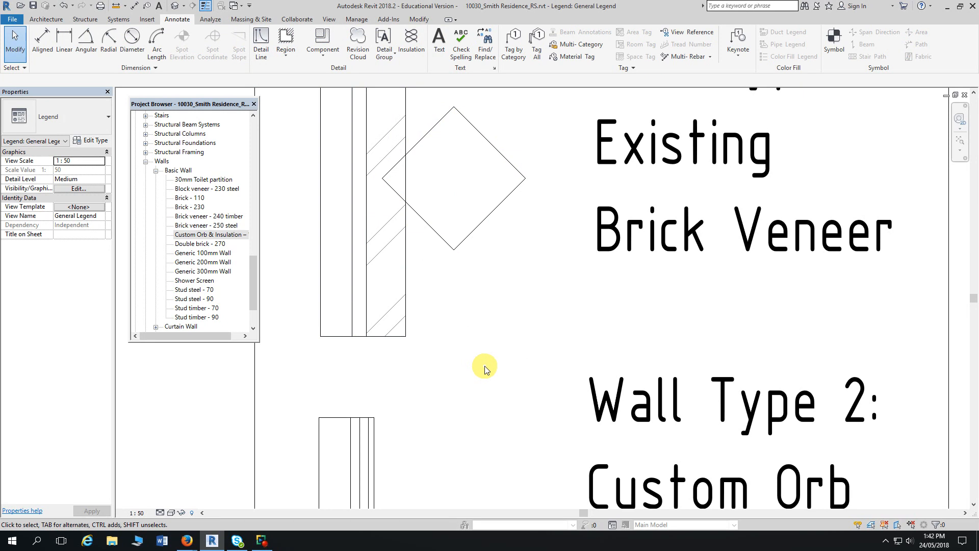
Place a Standard 2.5mm text note reading "W1" inside the traced diamond beside the brick veneer wall
click(439, 43)
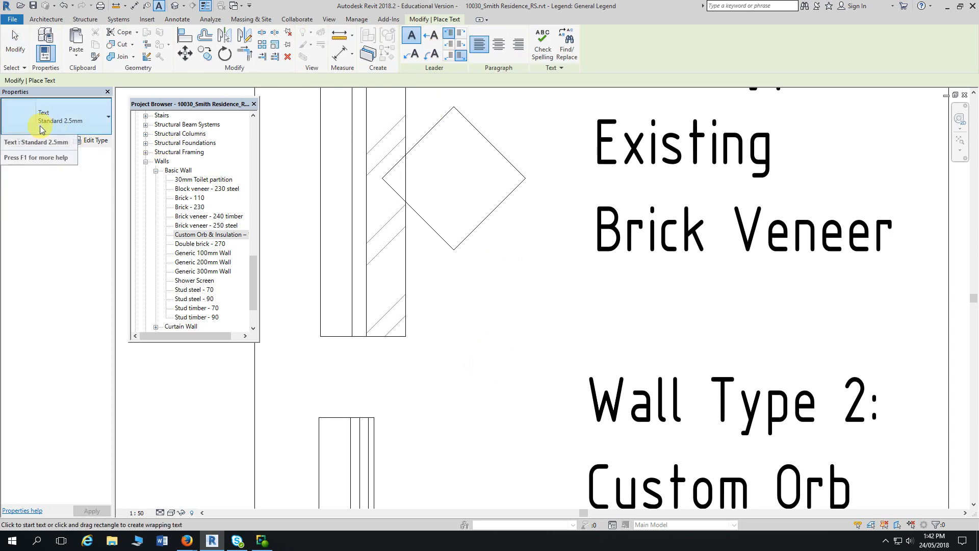
click(426, 149)
text(W1)
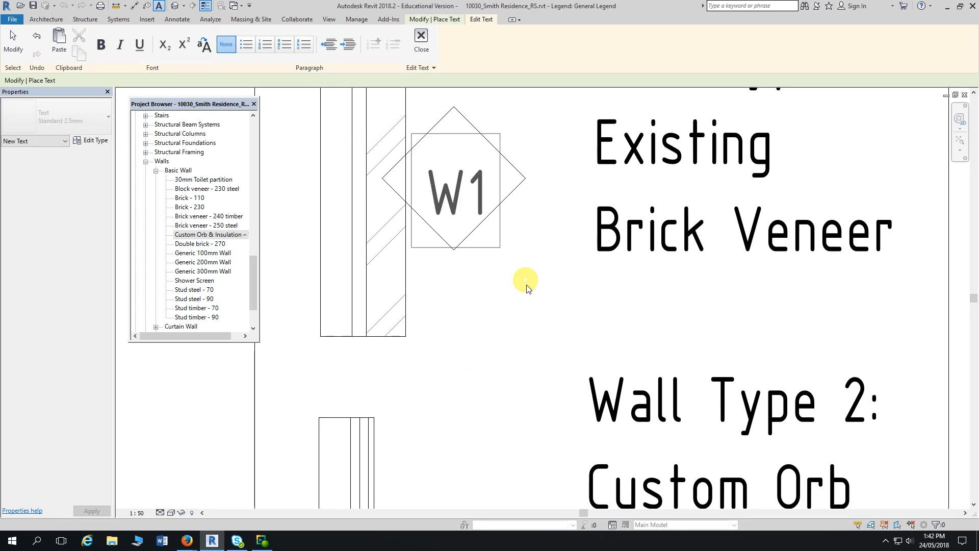
click(533, 329)
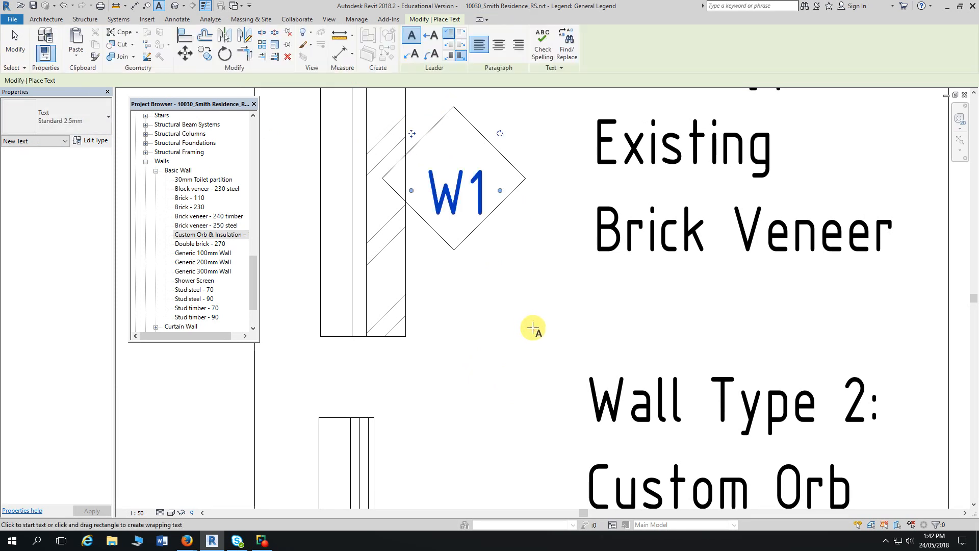
key(Escape)
key(Escape)
Move the W1 text upward and nudge it until it sits centred within the diamond
click(450, 190)
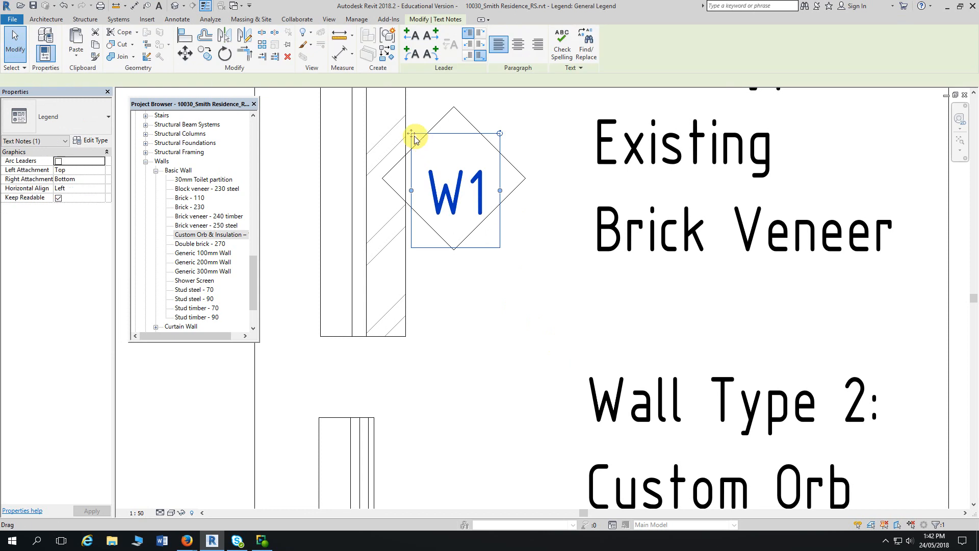
drag(413, 134, 411, 117)
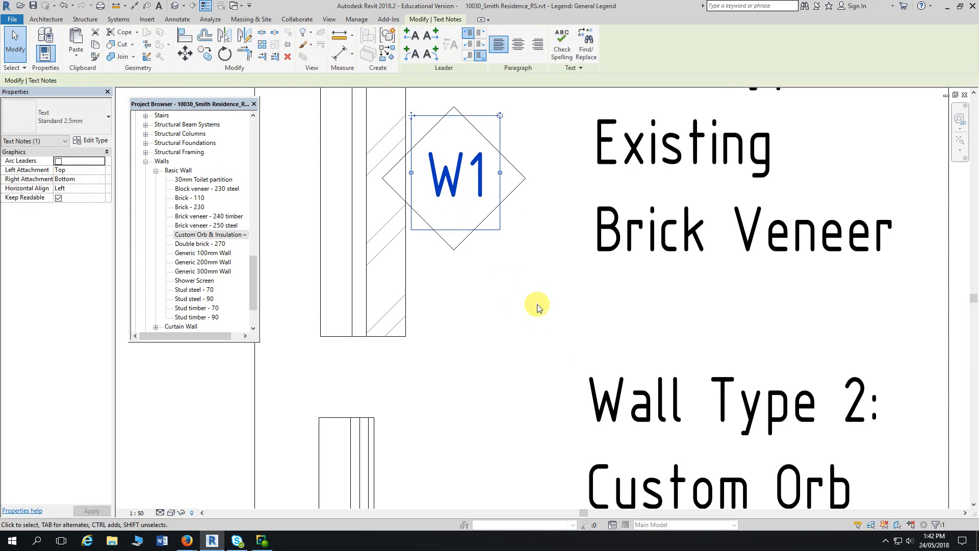
key(Left)
key(Left)
key(Left)
key(Left)
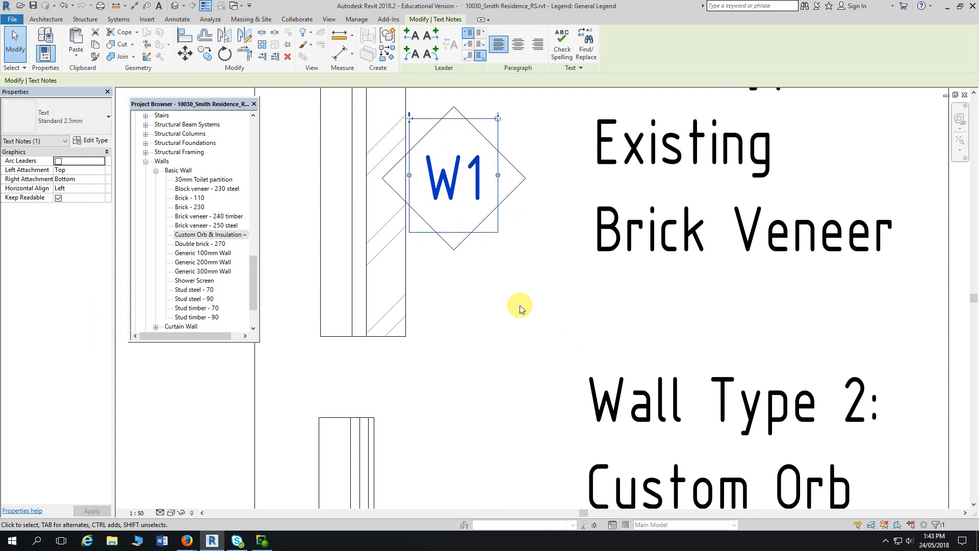
key(Escape)
Copy the W1 diamond and its text from its left corner onto the right side of the Wall Type 2 section
scroll(513, 307, down, 3)
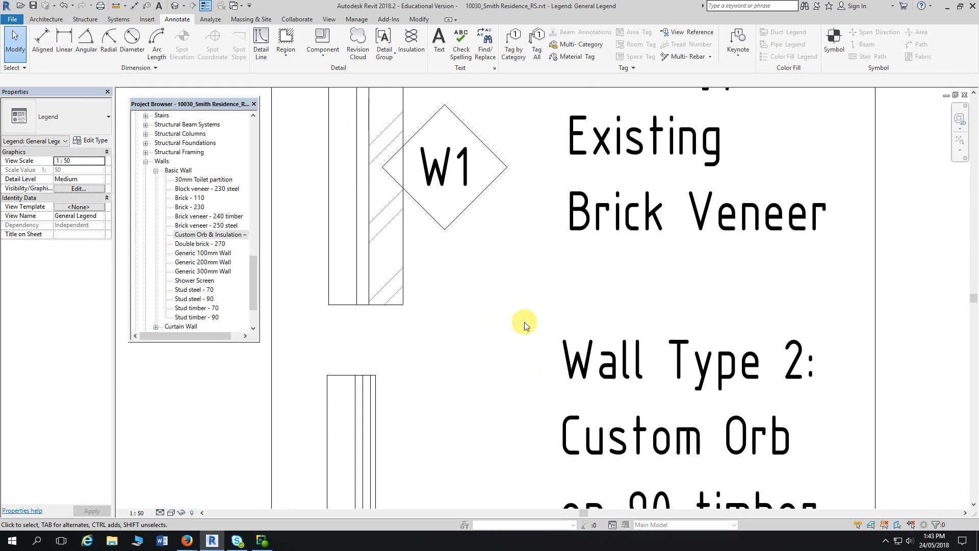
middle_drag(507, 310, 542, 343)
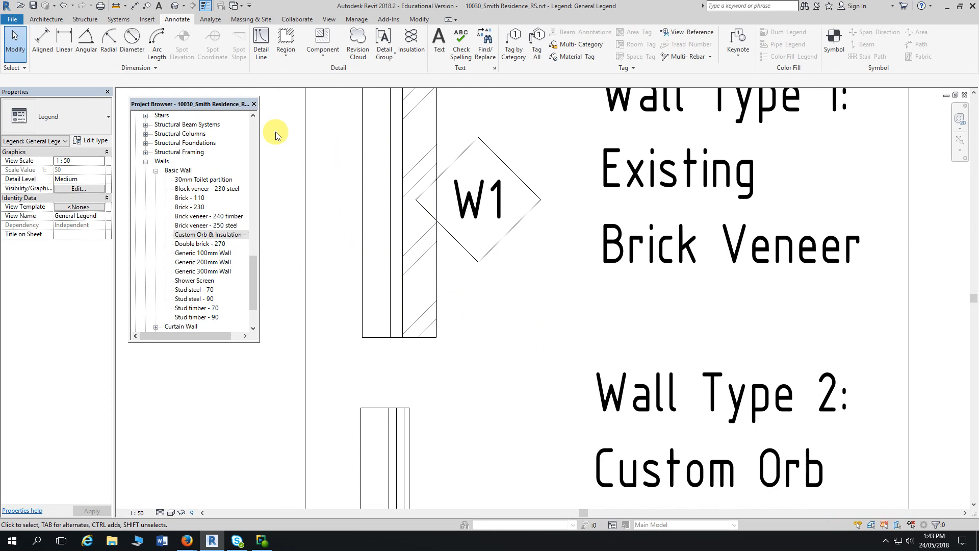
scroll(280, 138, down, 2)
middle_drag(288, 146, 352, 148)
scroll(318, 144, down, 1)
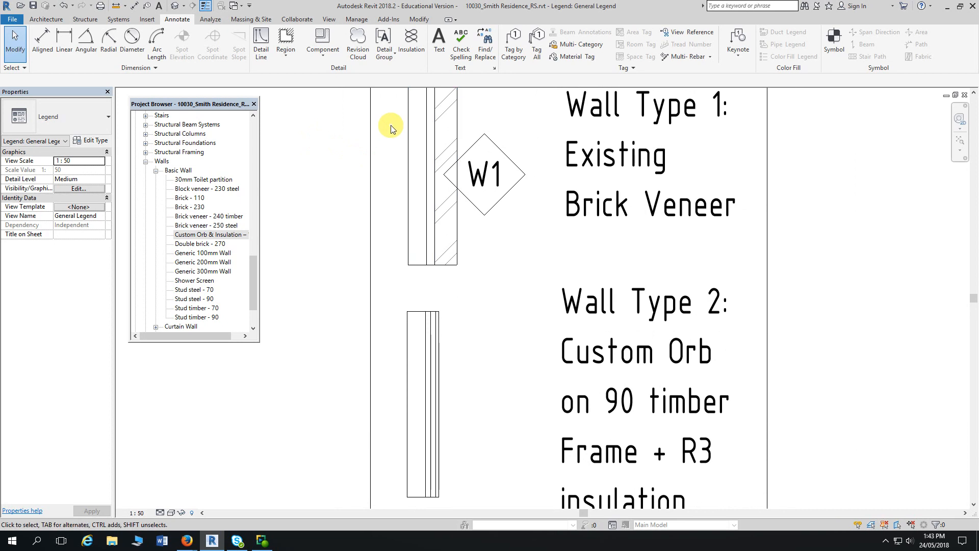
drag(390, 123, 536, 228)
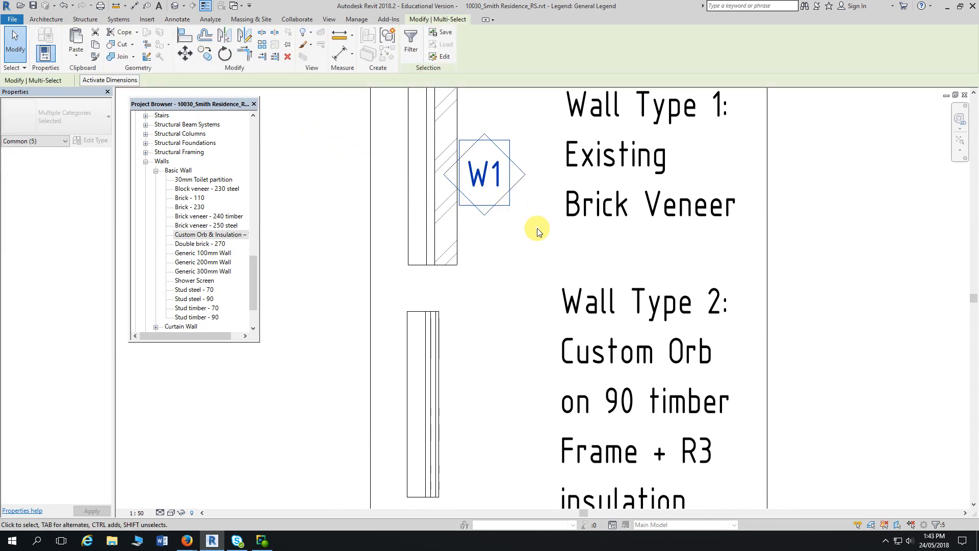
click(206, 56)
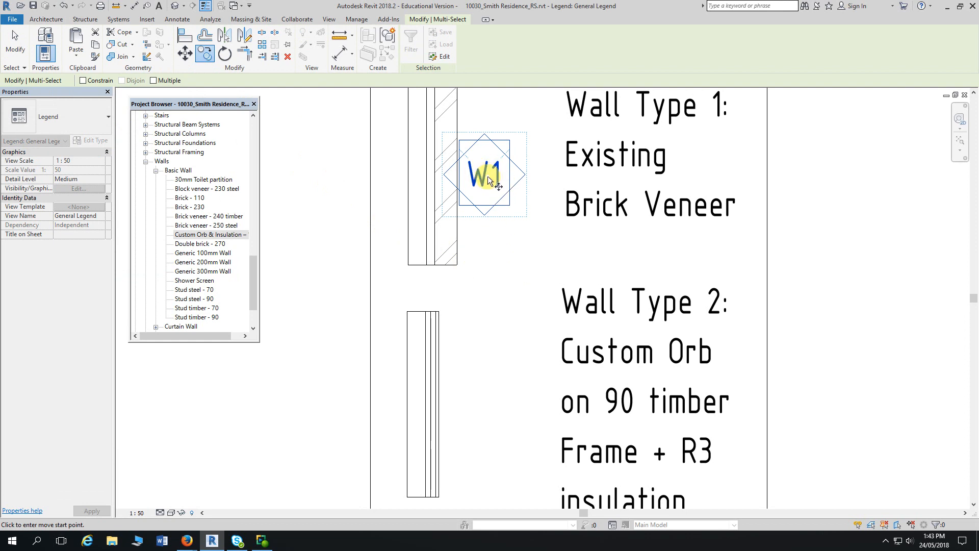
middle_drag(487, 175, 488, 141)
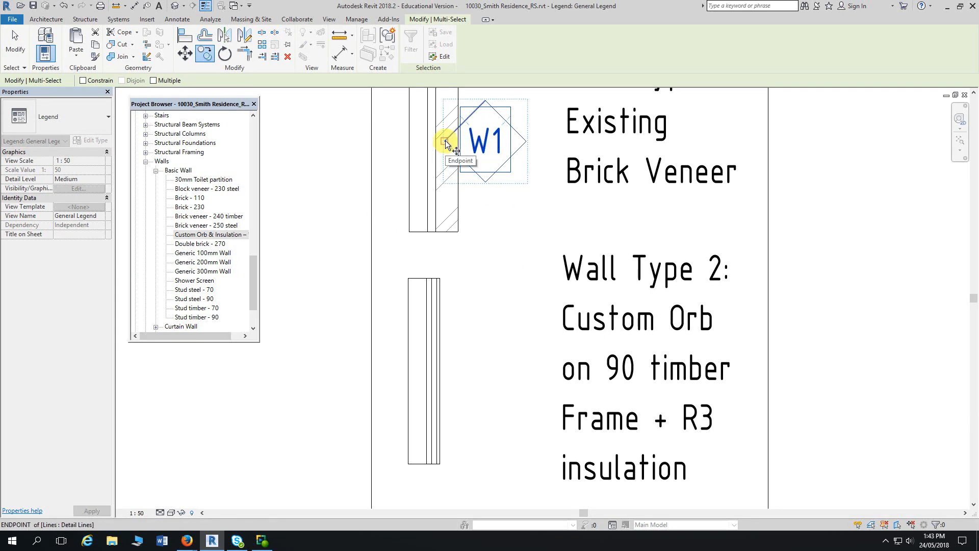
click(446, 140)
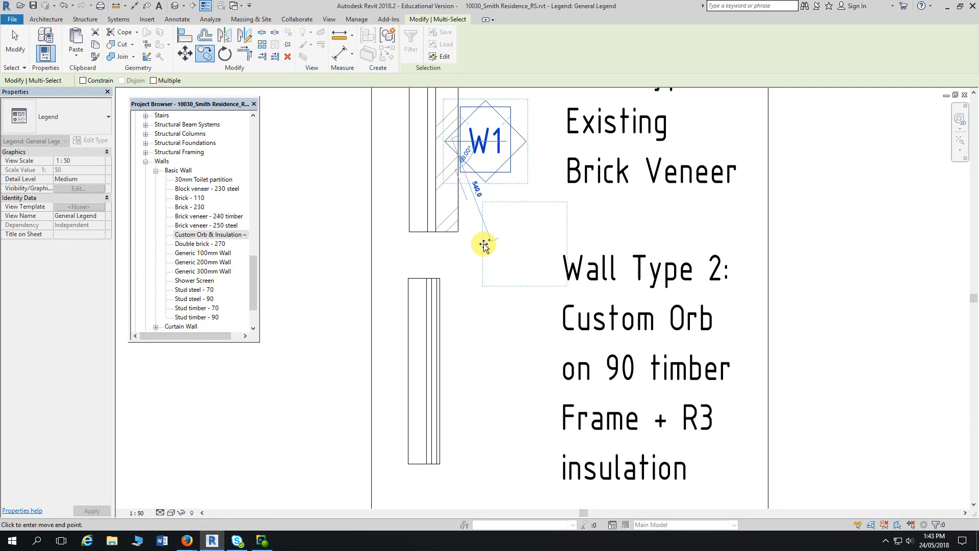
middle_drag(476, 319, 493, 202)
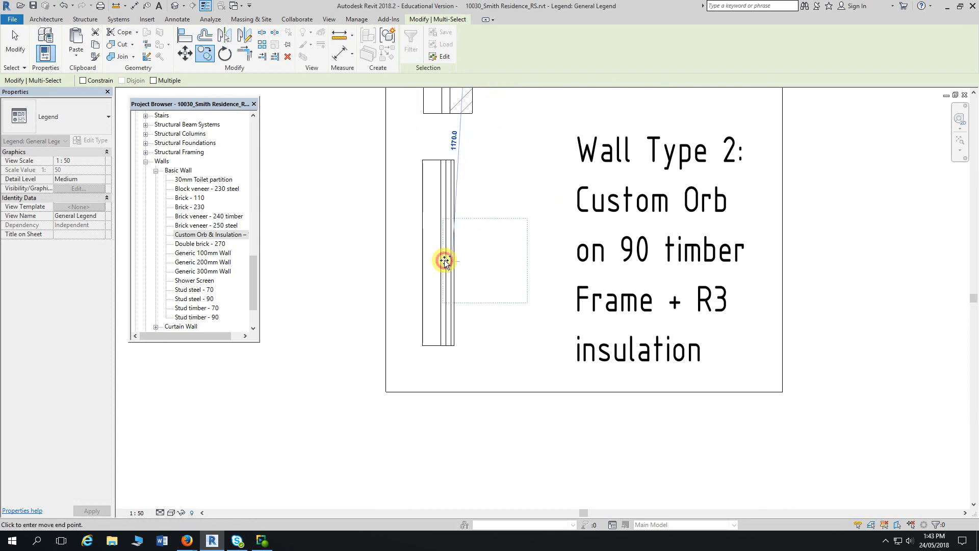
click(445, 260)
key(Escape)
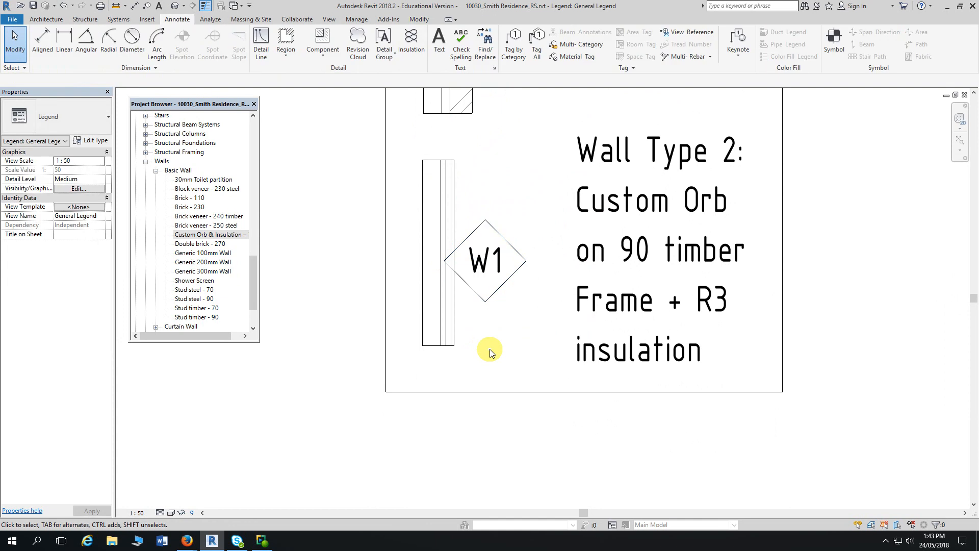
Change the copied tag's text beside Wall Type 2 to "W2"
mouse_move(490, 349)
middle_down()
mouse_move(525, 431)
mouse_move(388, 332)
mouse_move(367, 197)
middle_up()
scroll(371, 198, up, 1)
scroll(373, 200, up, 1)
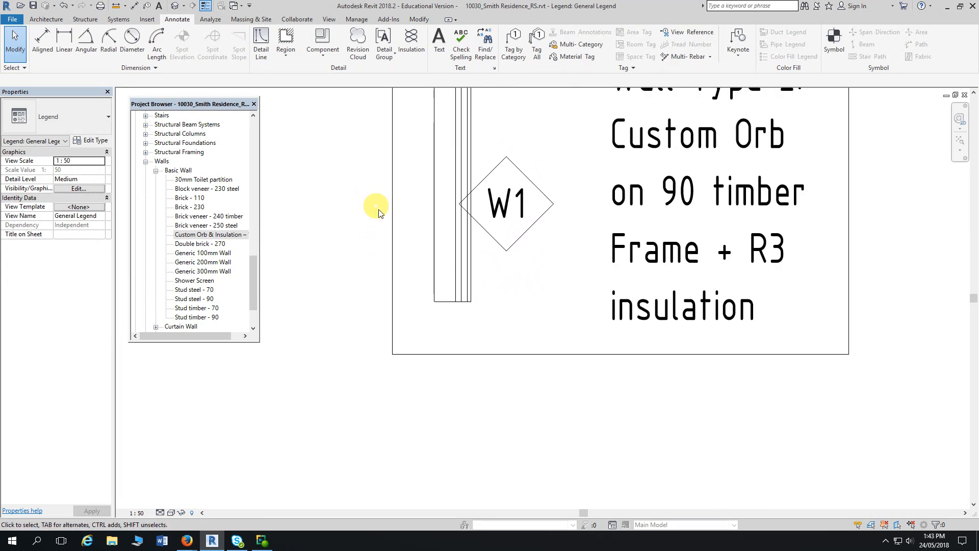
double_click(507, 209)
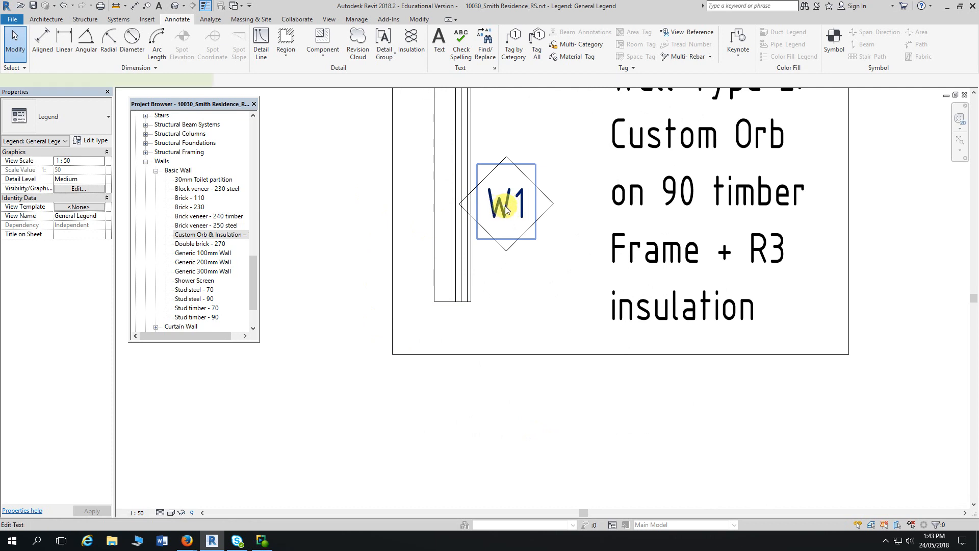
drag(519, 204, 524, 210)
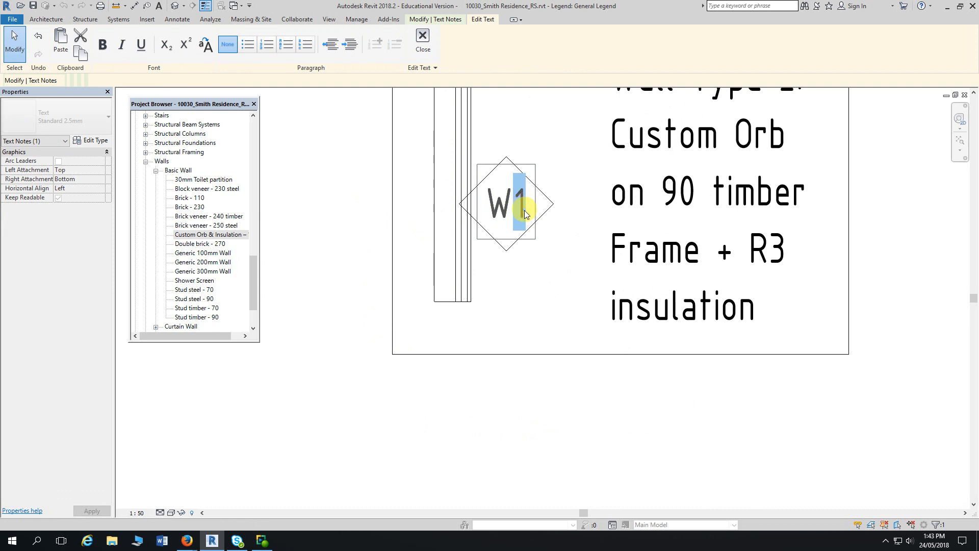
text(2)
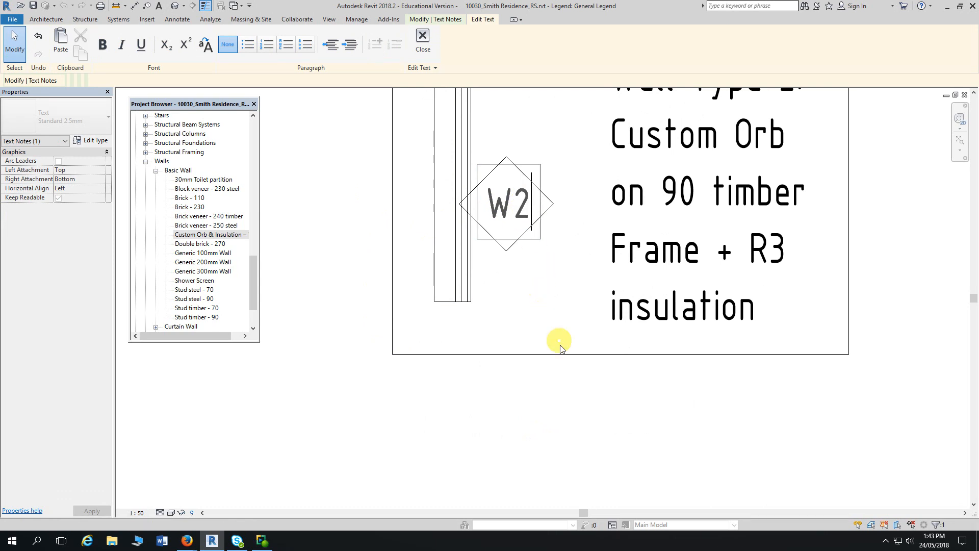
click(500, 413)
click(499, 413)
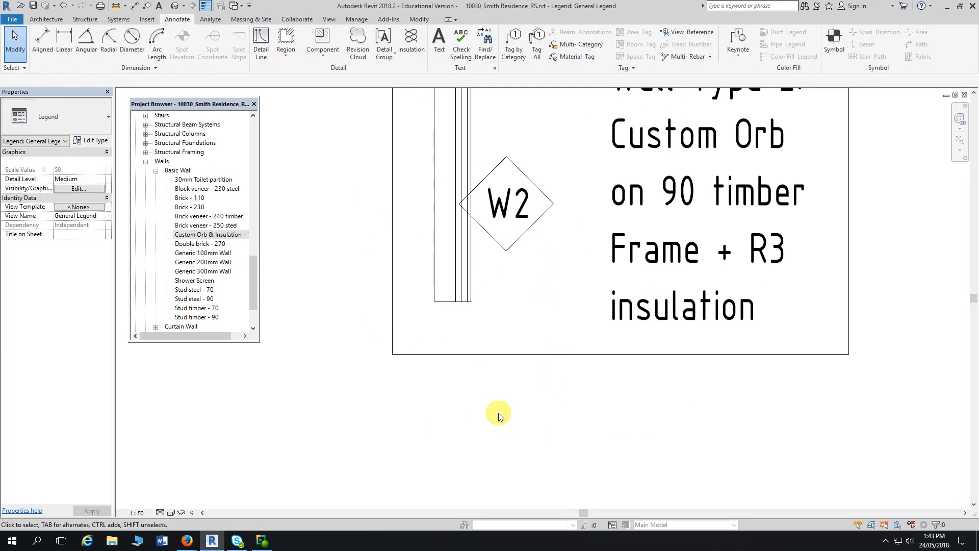
Check the whole legend and save the project
scroll(499, 412, down, 3)
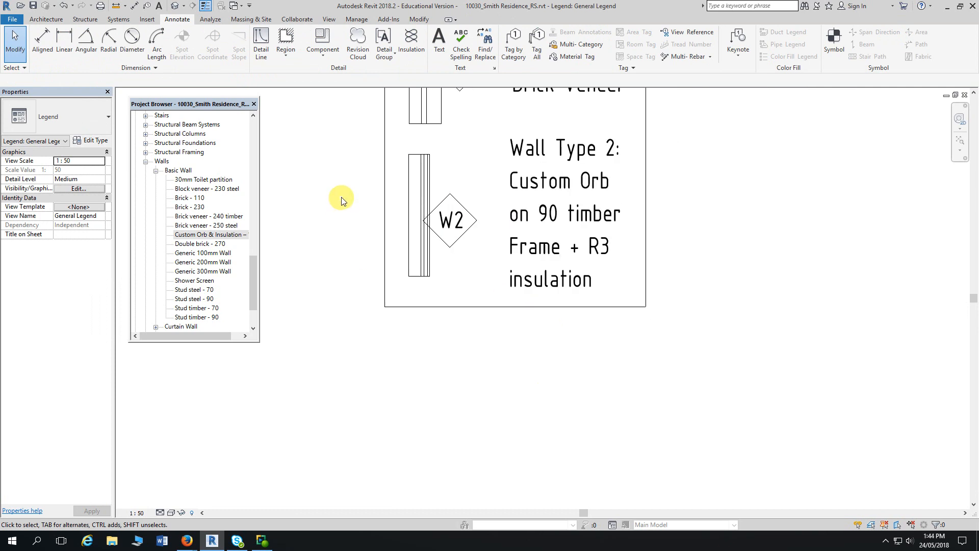
scroll(340, 240, down, 2)
middle_drag(340, 239, 396, 328)
scroll(377, 315, down, 1)
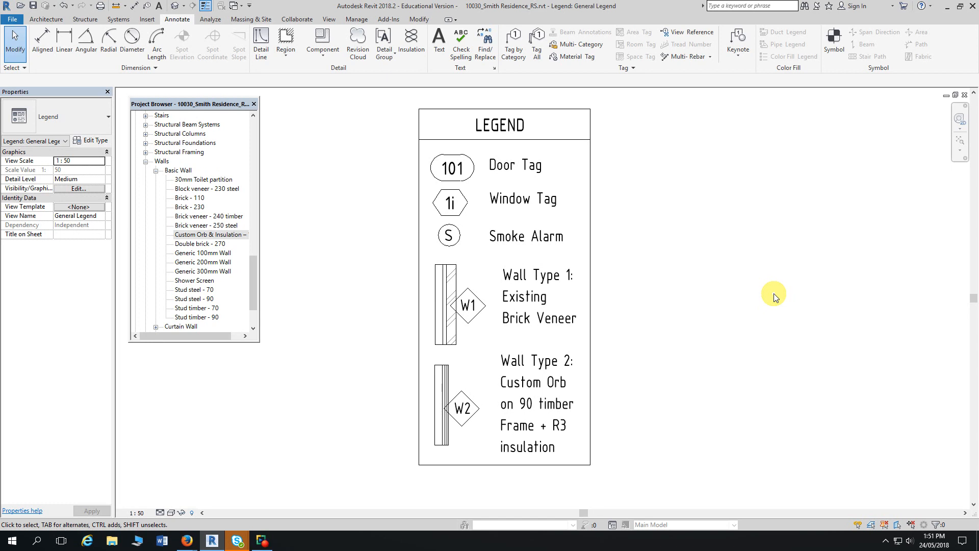
click(33, 6)
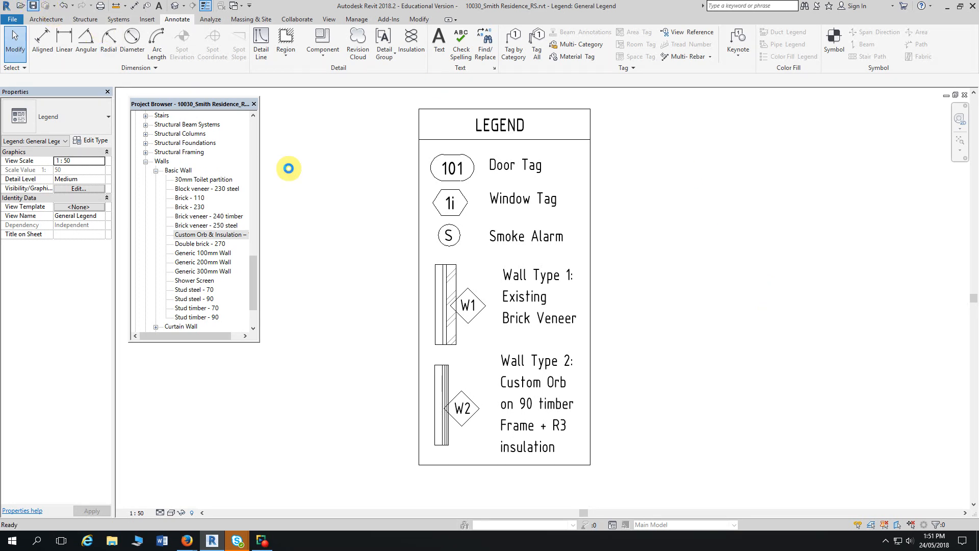
Dock the Project Browser beside the Properties palette and collapse its Walls and Families branches
double_click(211, 104)
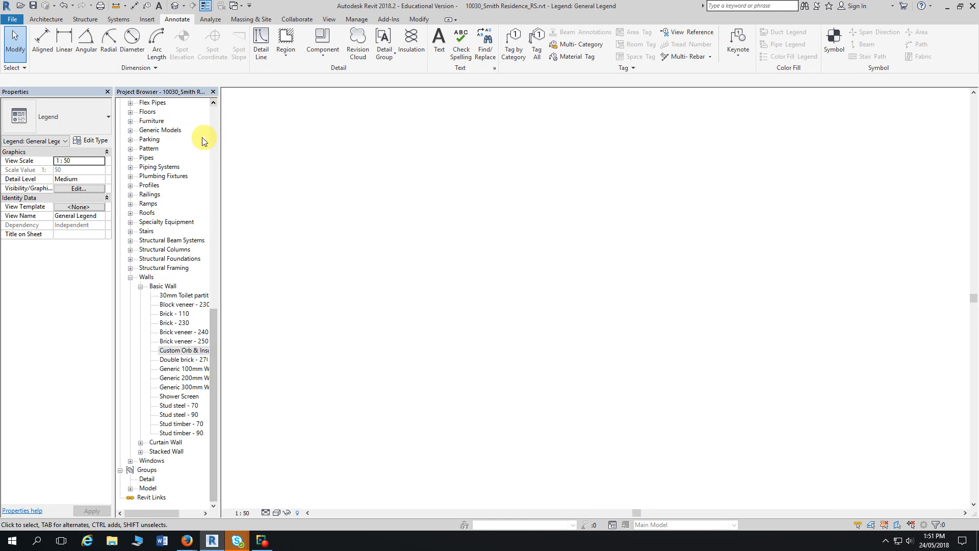
click(130, 278)
scroll(148, 176, up, 1)
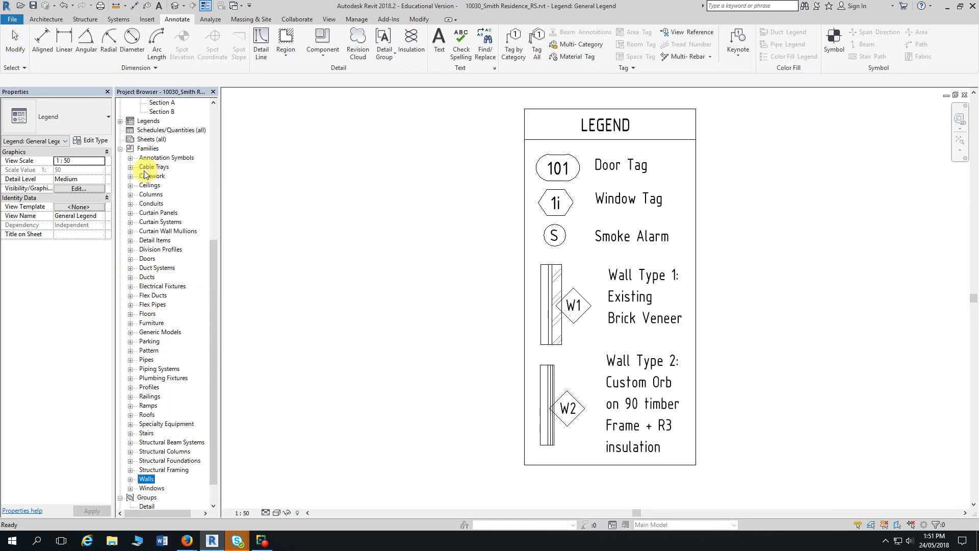
click(120, 144)
scroll(284, 186, up, 2)
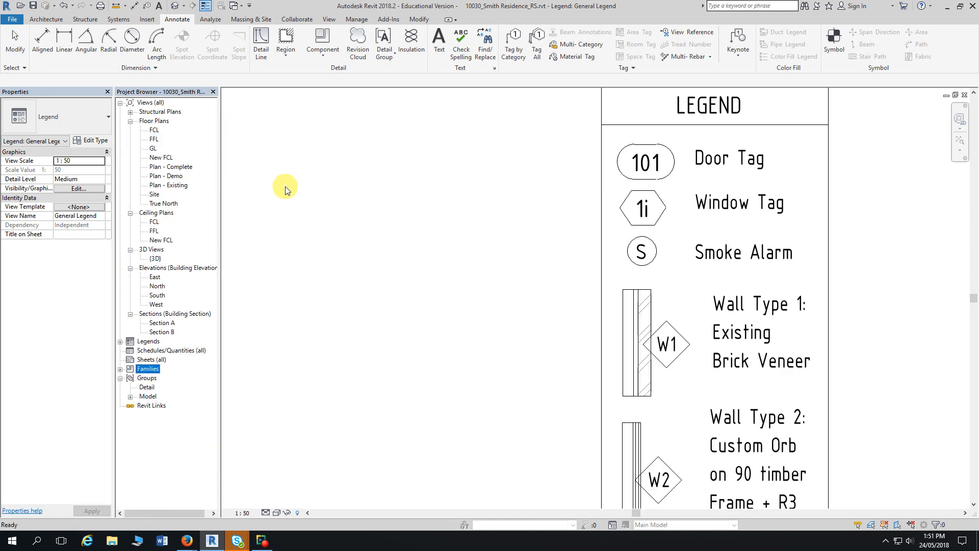
scroll(312, 191, down, 3)
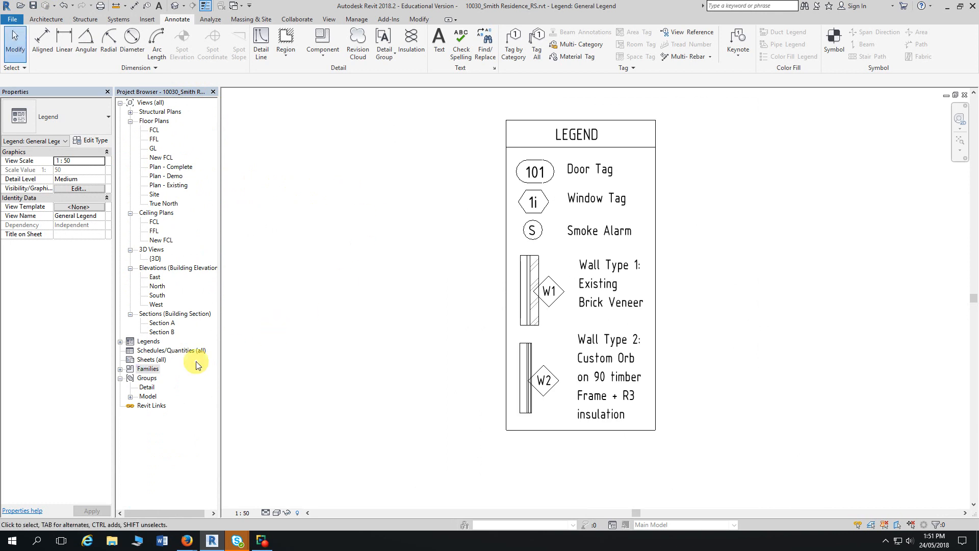
Expand Legends in the Project Browser and select the General Legend view
click(146, 342)
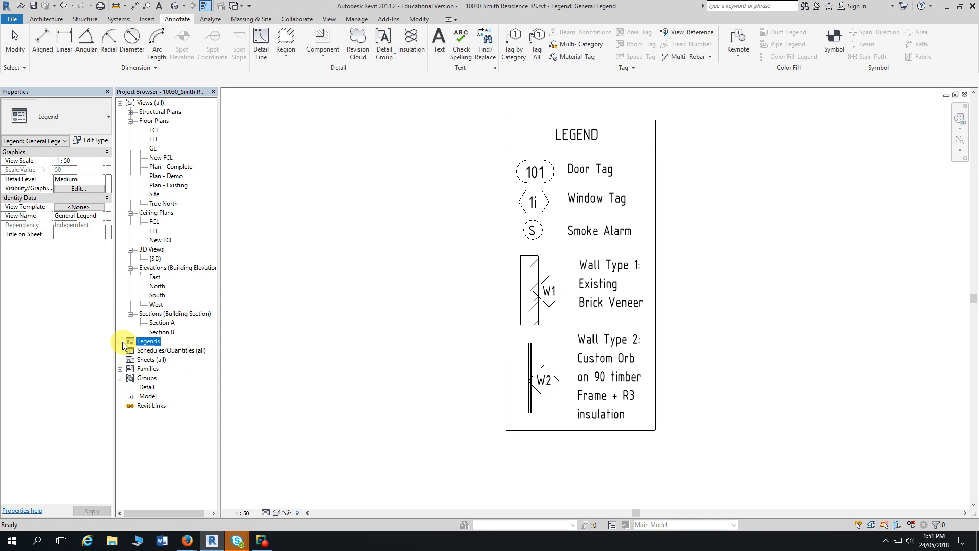
click(120, 341)
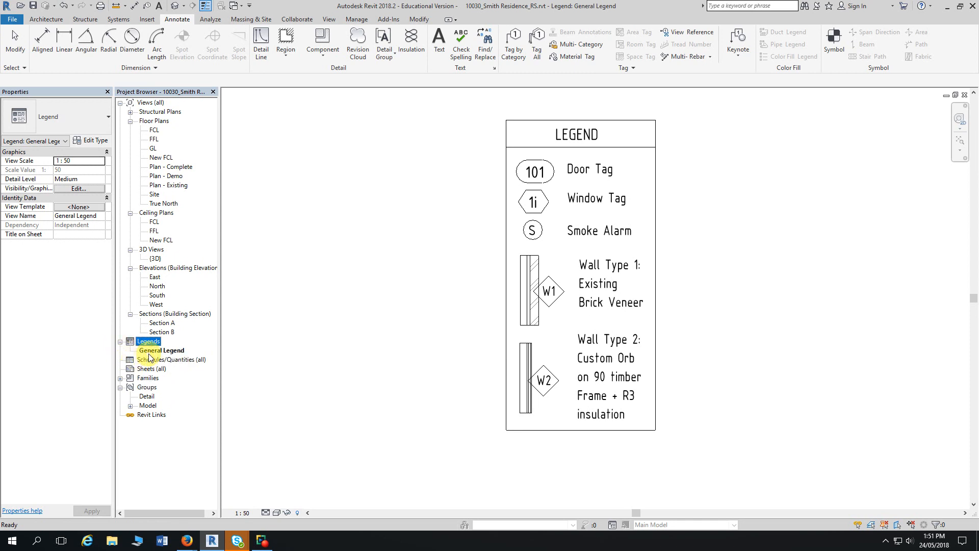
click(173, 351)
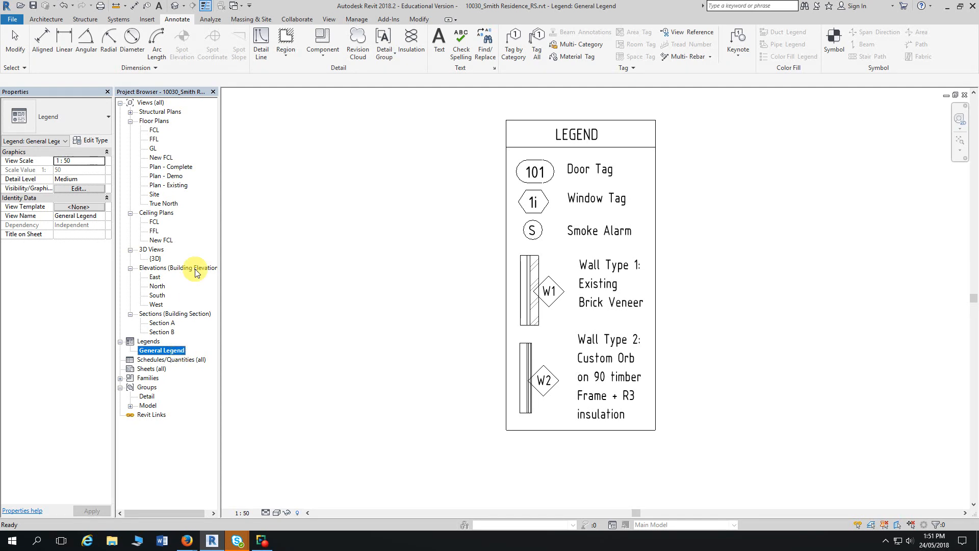
Open the Plan - Demo floor plan view and examine the house plan up close
double_click(175, 178)
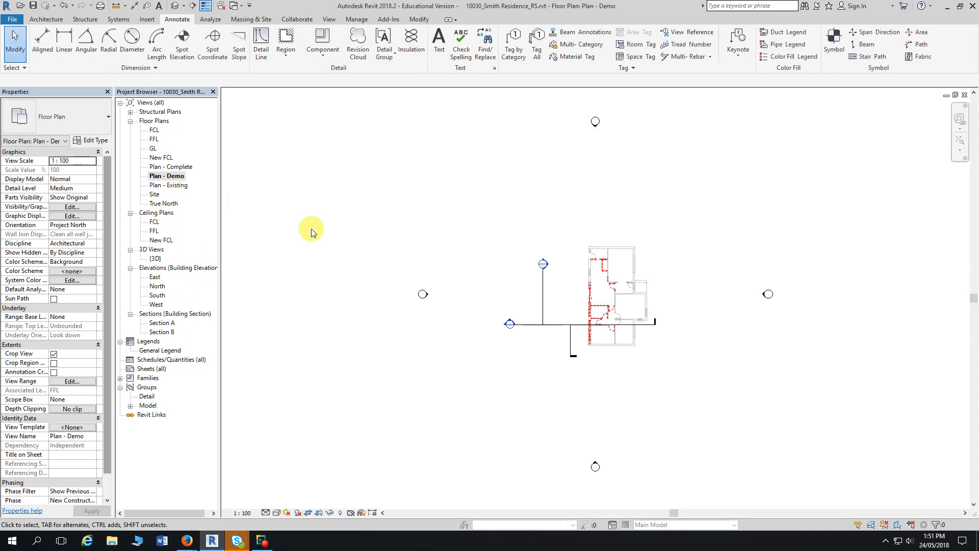
scroll(474, 262, up, 3)
middle_drag(481, 267, 402, 232)
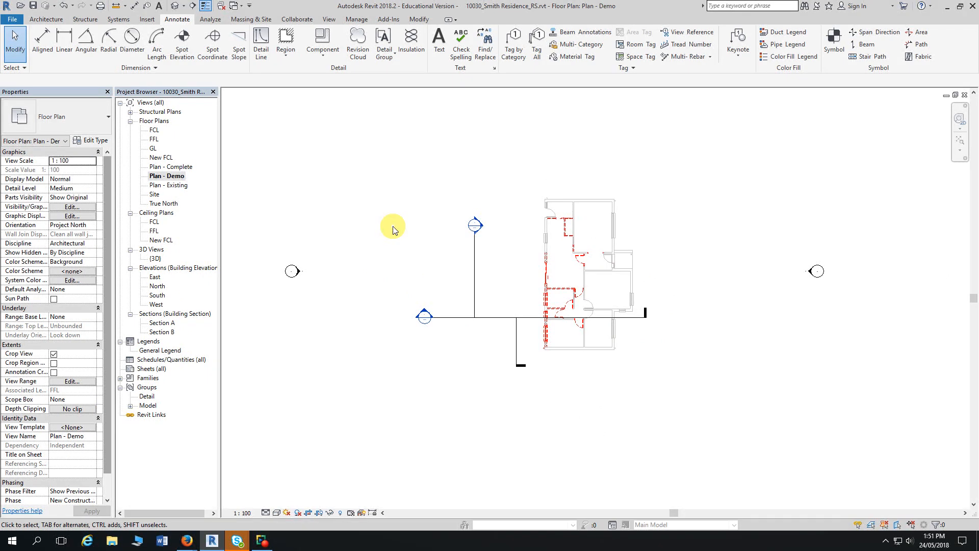
scroll(410, 282, up, 1)
middle_drag(456, 396, 420, 397)
scroll(420, 397, up, 1)
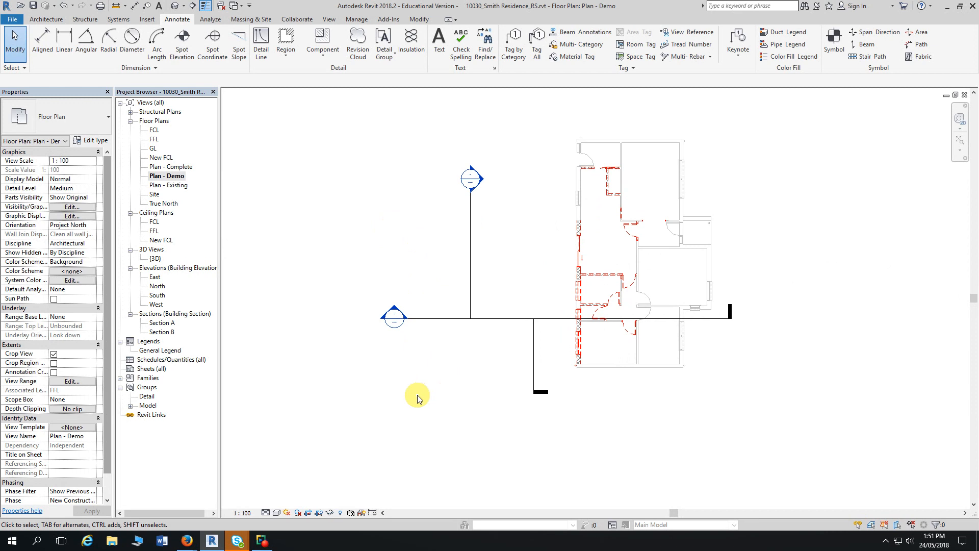
Switch to the course page in Firefox and find the Developing & annotating the Demolition Plan section
mouse_move(188, 544)
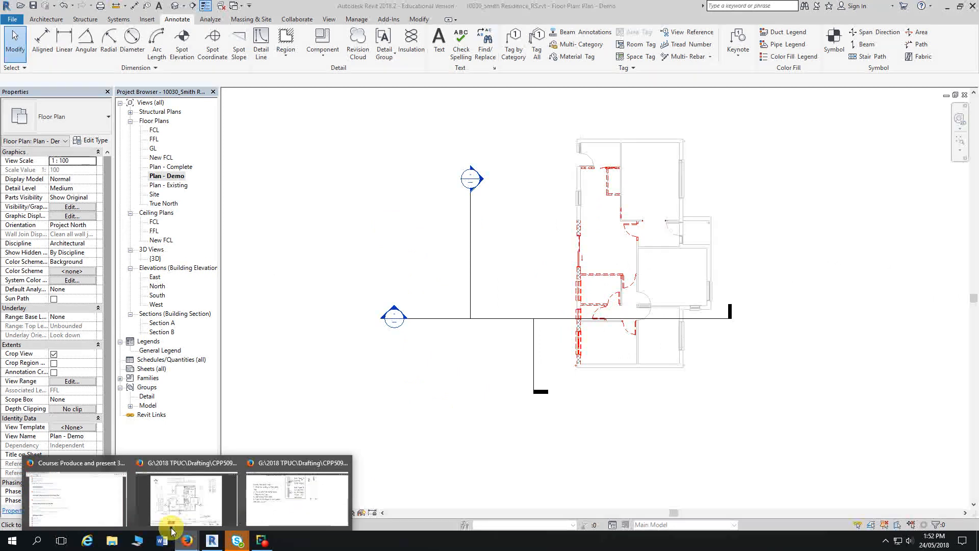
click(84, 497)
scroll(244, 319, up, 6)
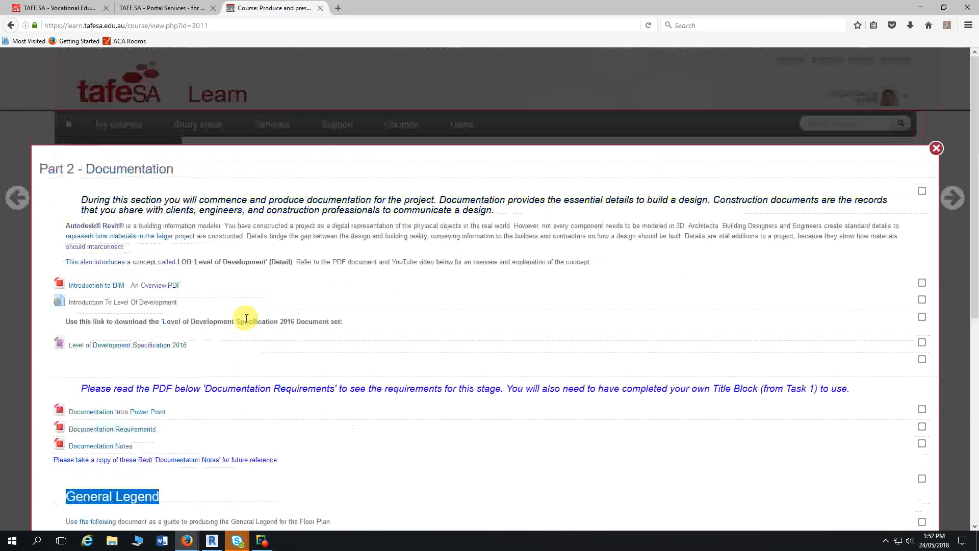
scroll(243, 317, down, 6)
click(397, 288)
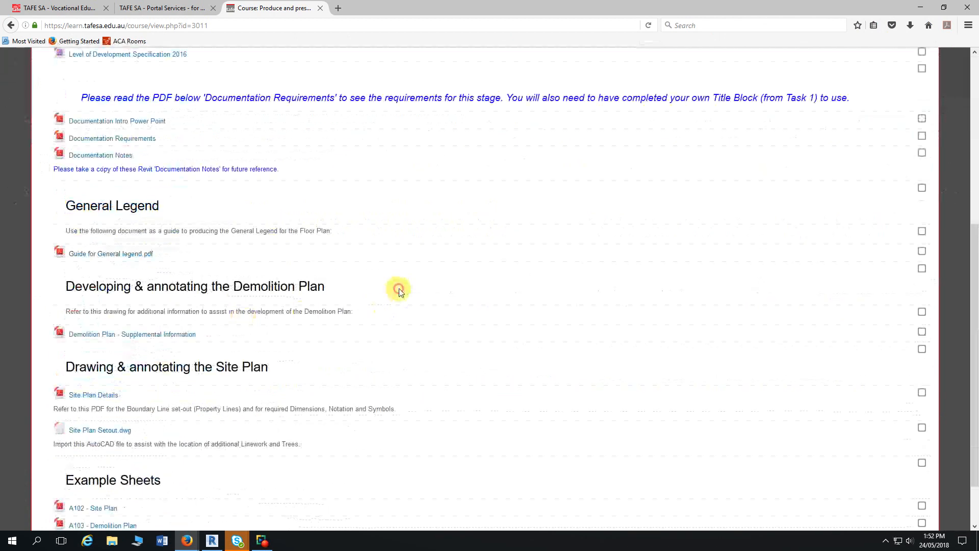
scroll(411, 326, down, 1)
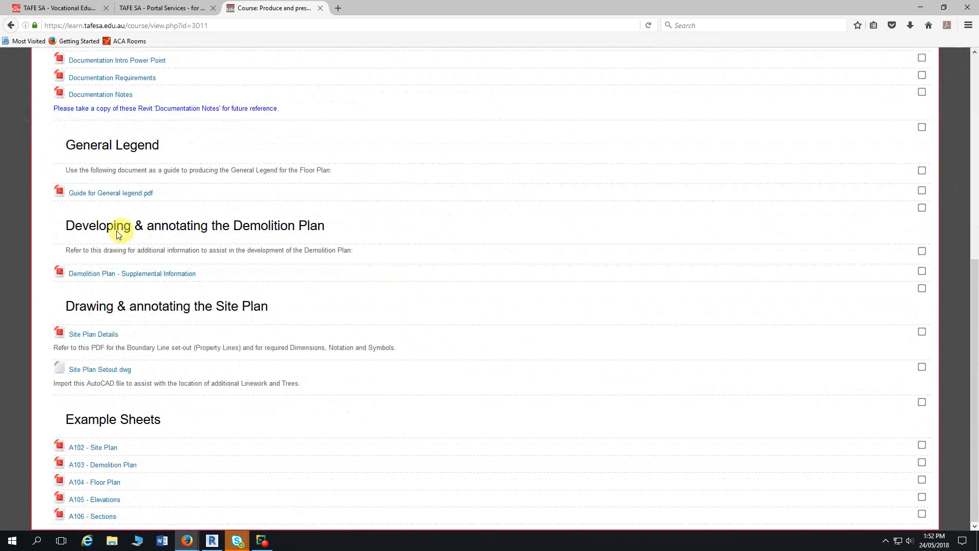
drag(67, 225, 324, 230)
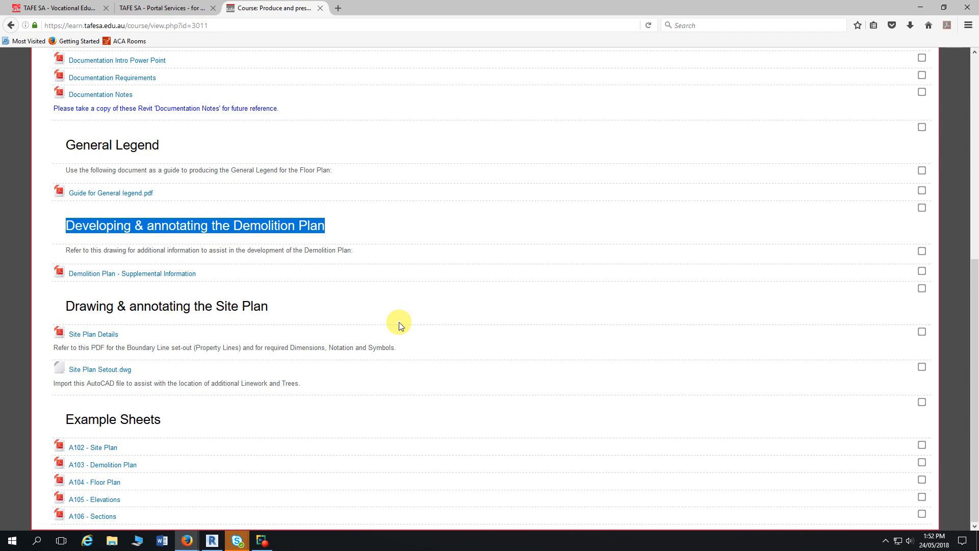
Open the Demolition Plan - Supplemental Information PDF, maximize it and read its phasing and linestyle notes
click(146, 275)
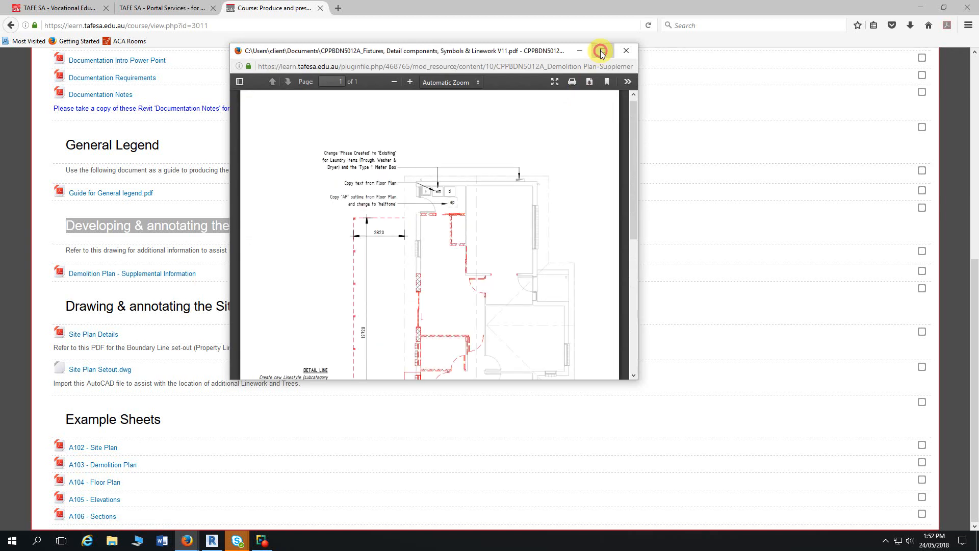
click(601, 51)
scroll(679, 168, down, 1)
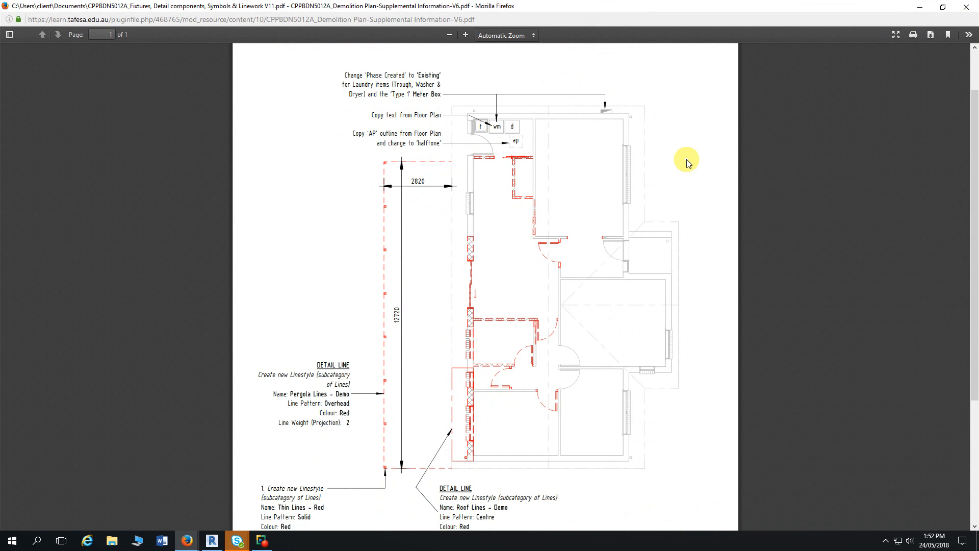
scroll(687, 163, down, 1)
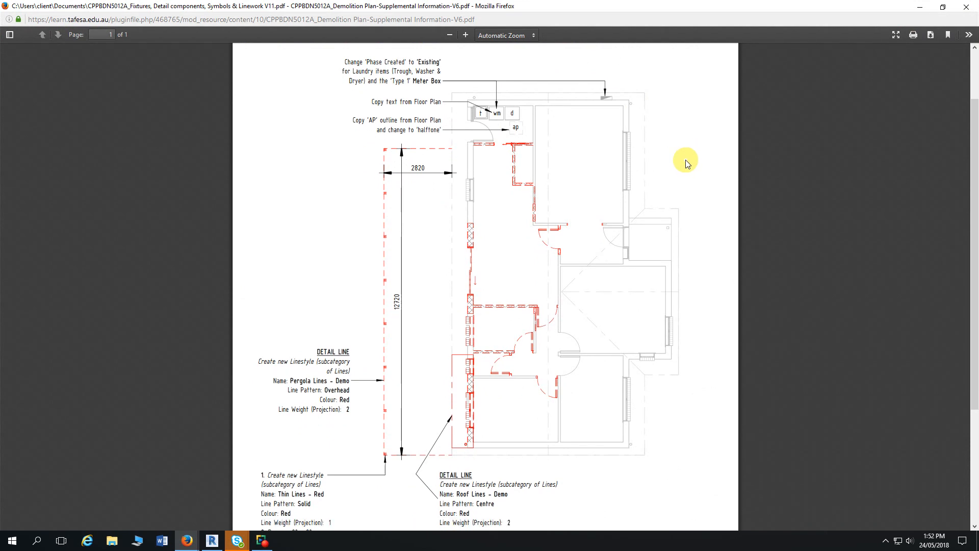
scroll(540, 105, up, 1)
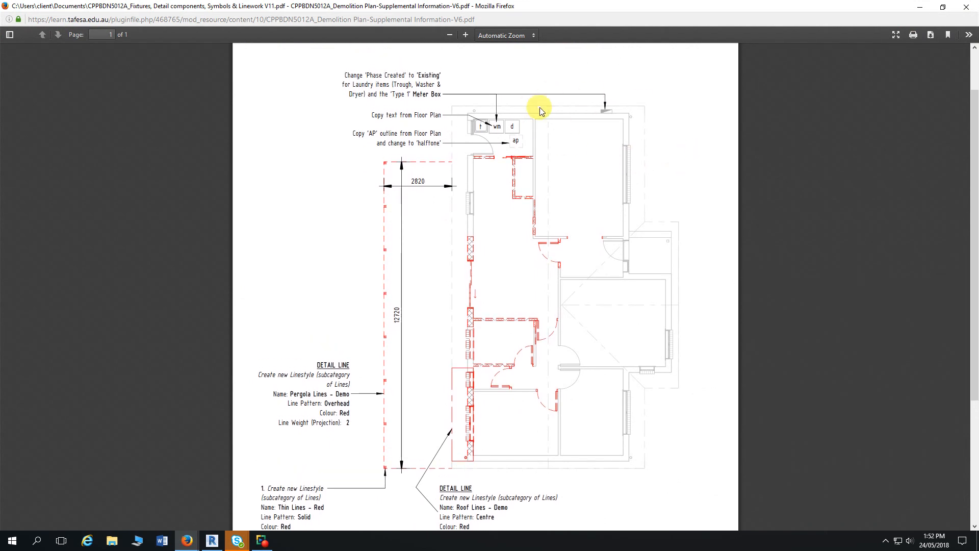
scroll(713, 149, down, 1)
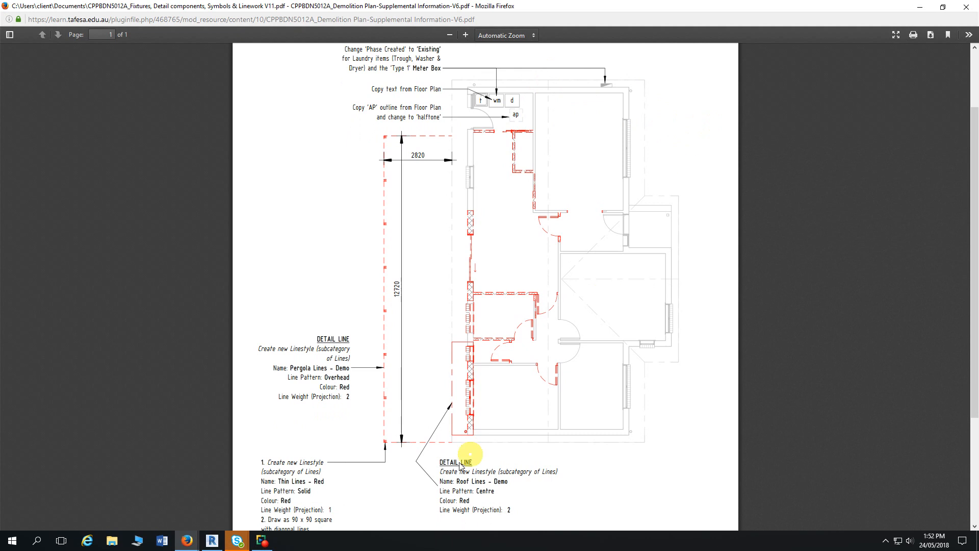
Return to the course page, open the A103 - Demolition Plan example sheet and maximize it for review
mouse_move(188, 540)
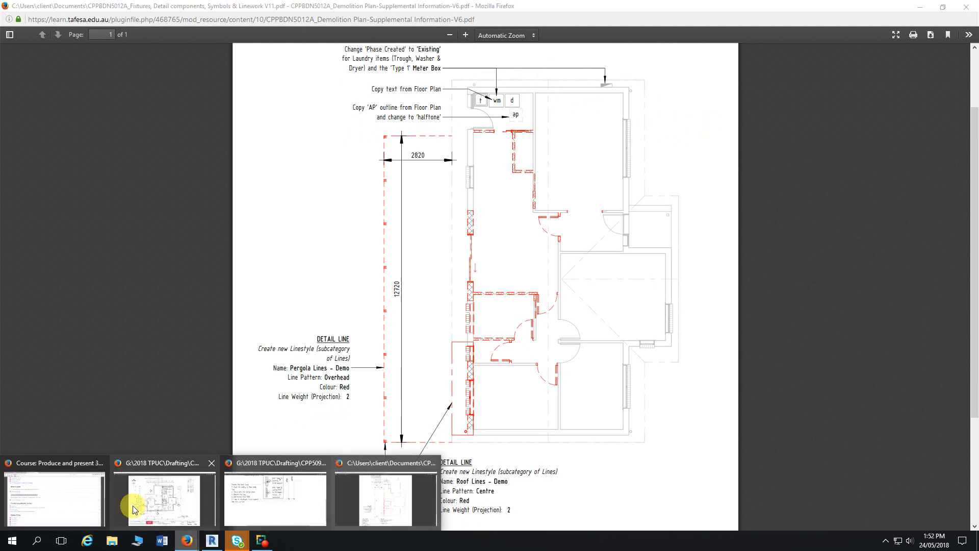
mouse_move(134, 509)
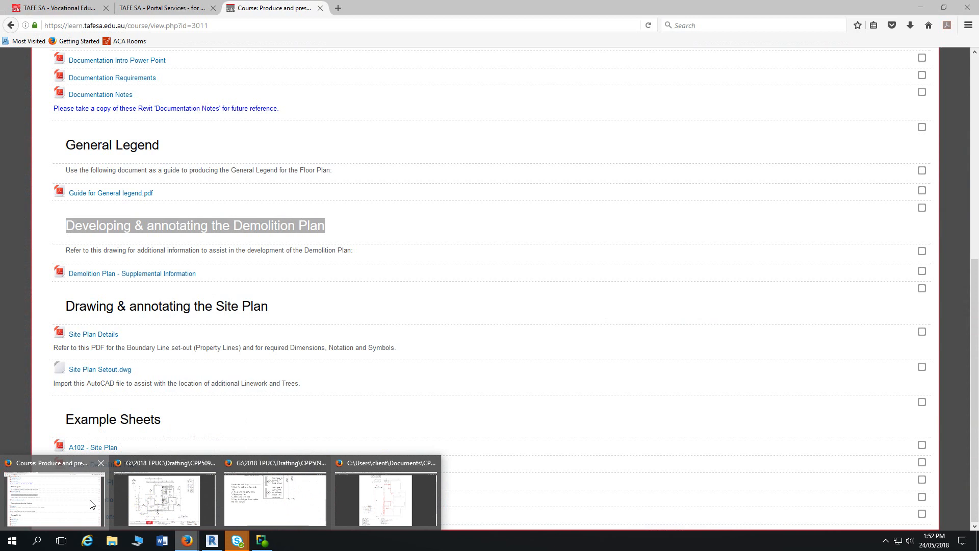
click(61, 497)
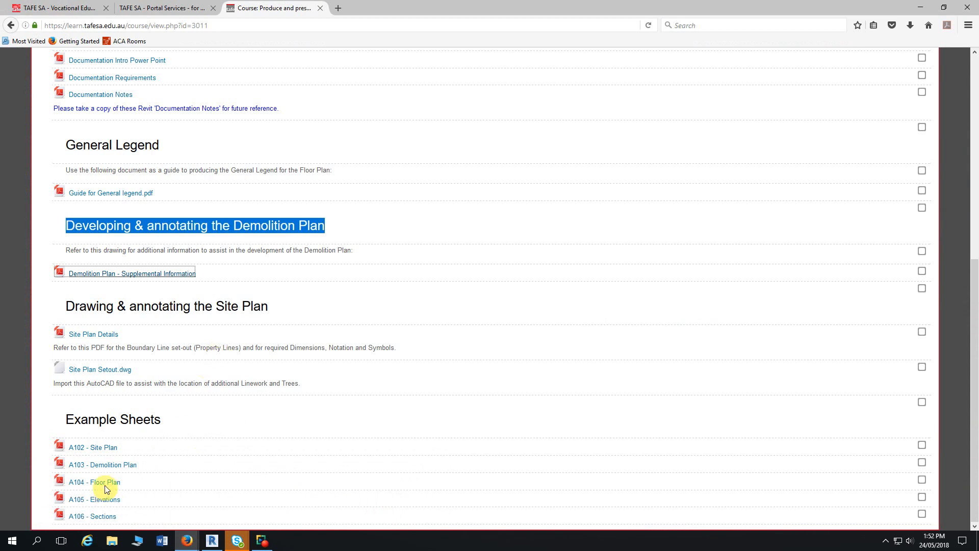
click(102, 464)
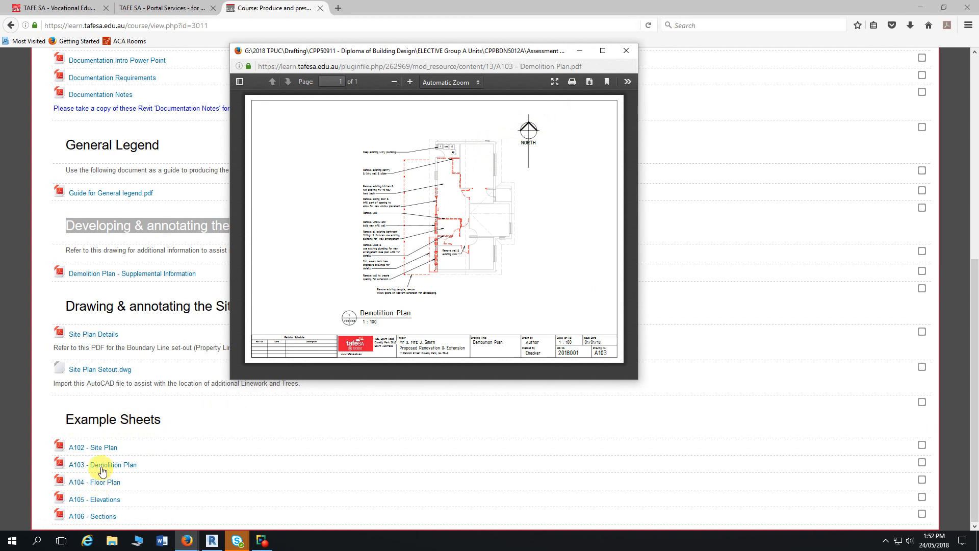
click(603, 50)
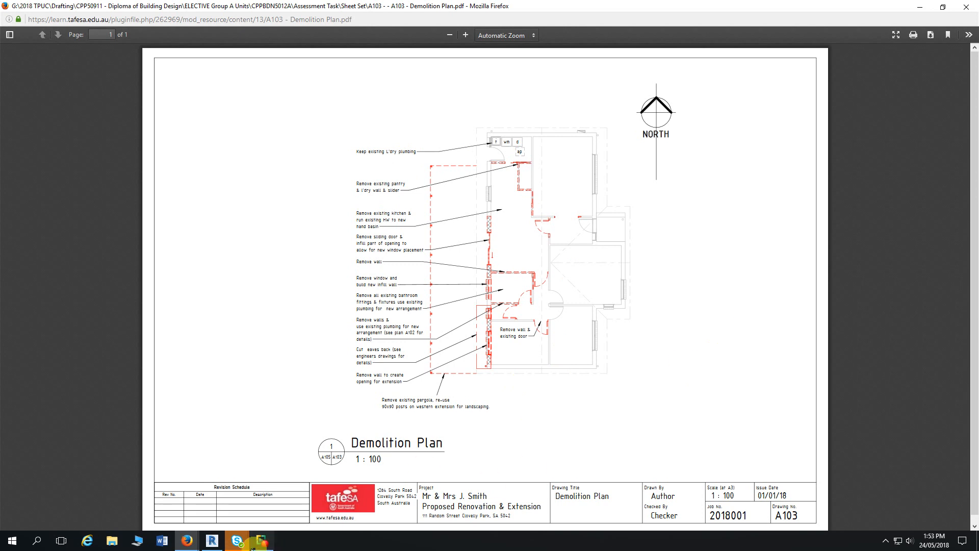
Switch to Revit, hide the section marks in the Plan - Demo view and inspect the Deck room
mouse_move(212, 544)
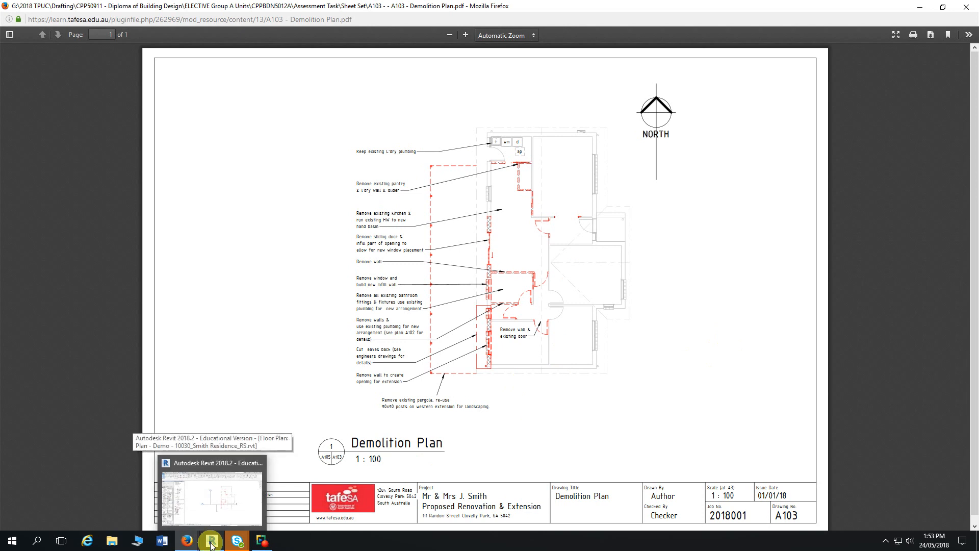
click(212, 542)
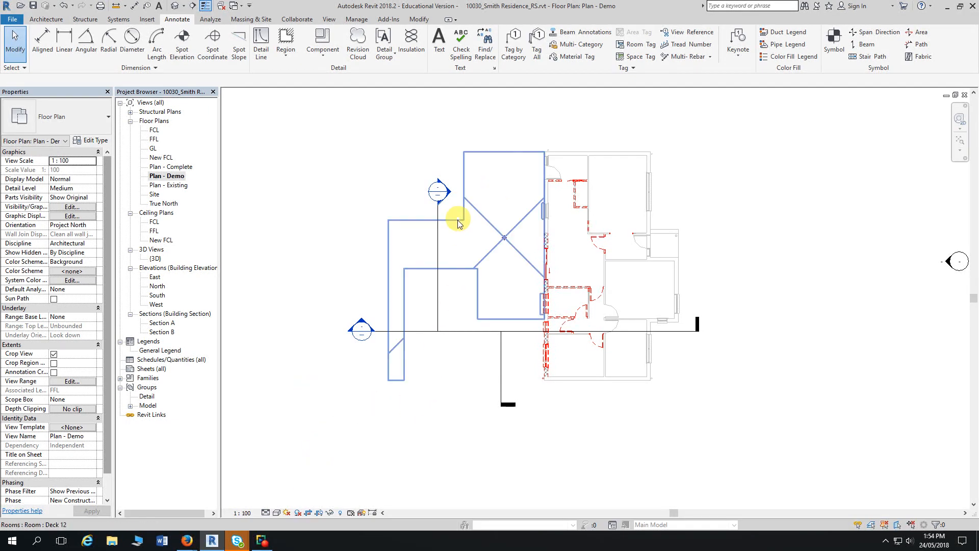
click(438, 222)
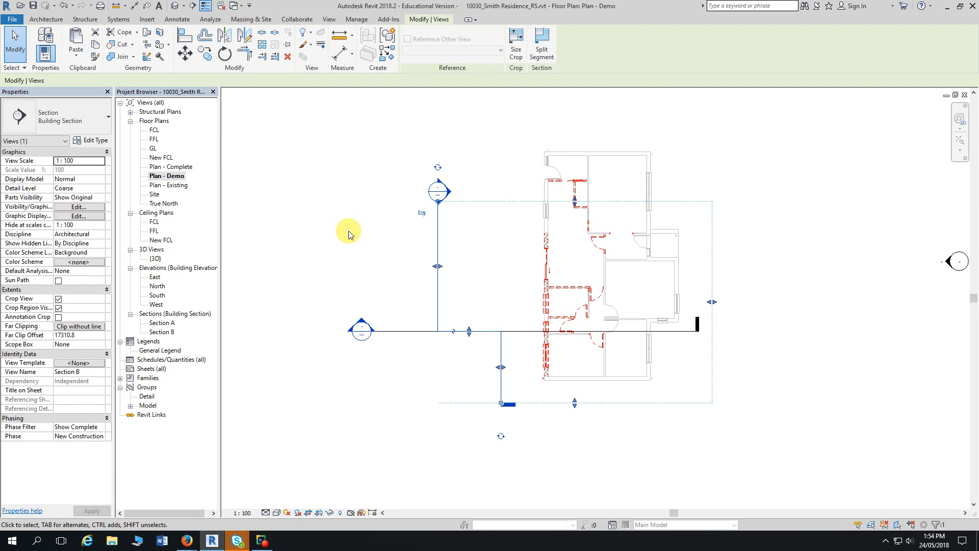
click(348, 233)
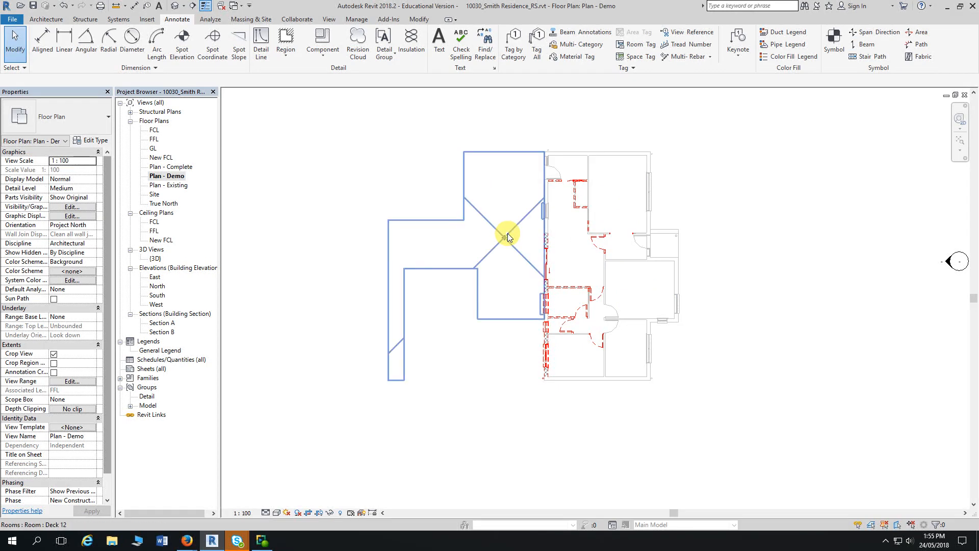
click(507, 233)
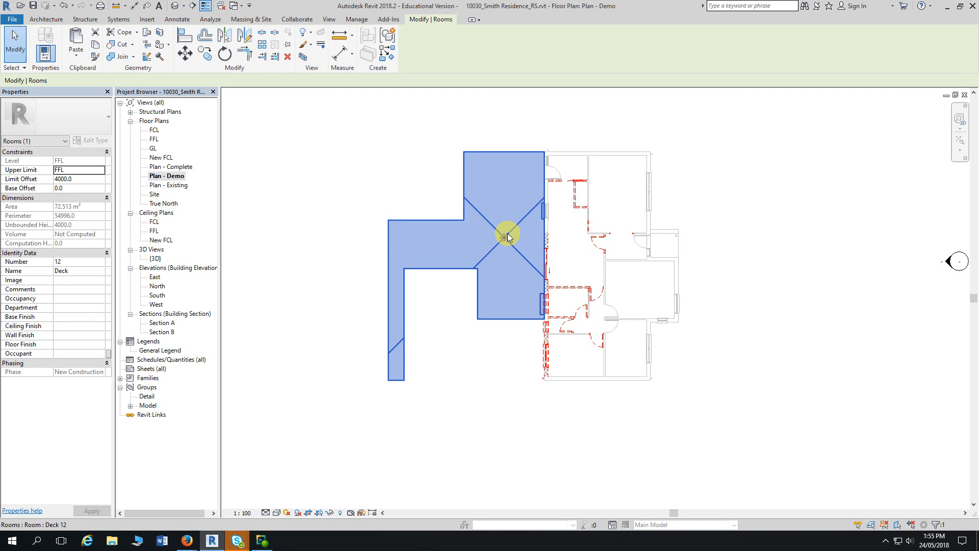
key(Escape)
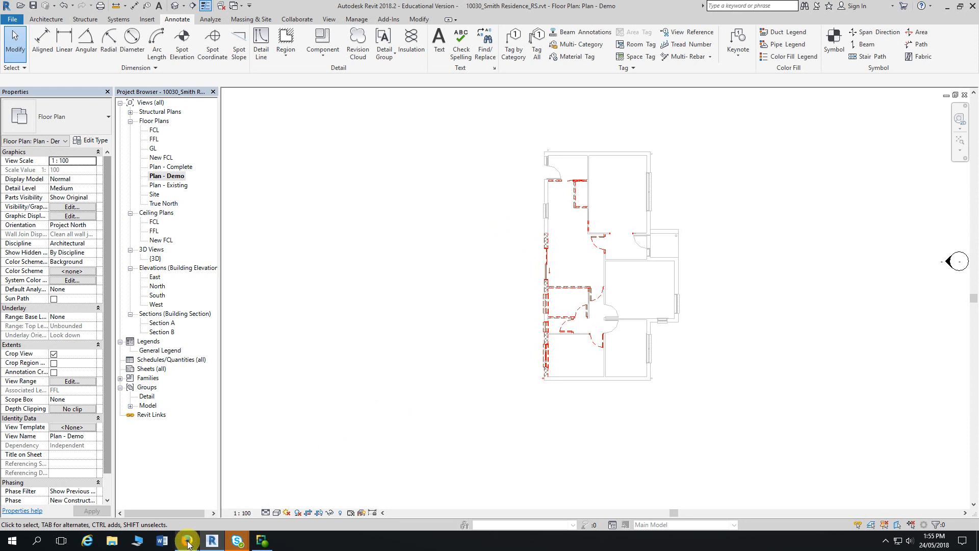
Switch to the Demolition Plan - Supplemental Information PDF and examine the Phase Created note for the laundry items at 250% zoom
mouse_move(188, 542)
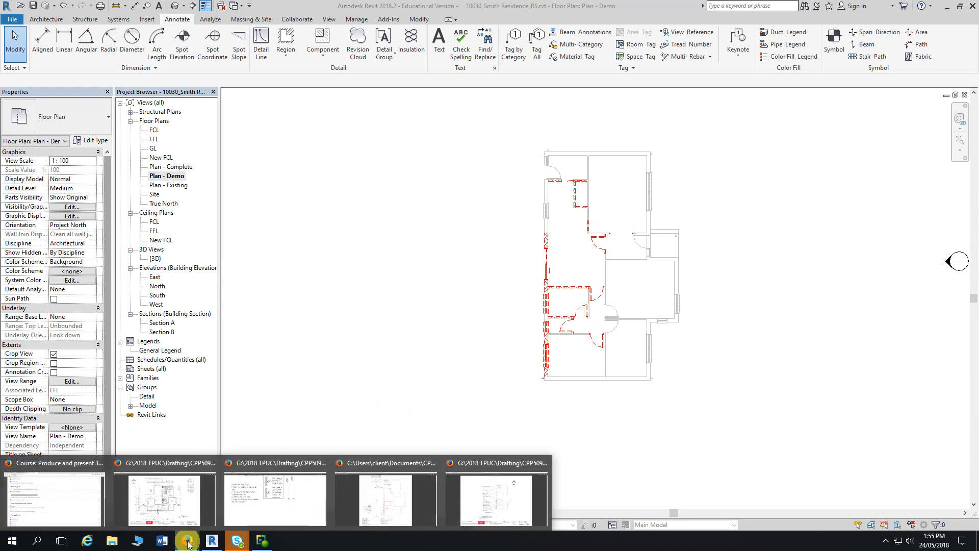
click(385, 501)
scroll(298, 155, up, 2)
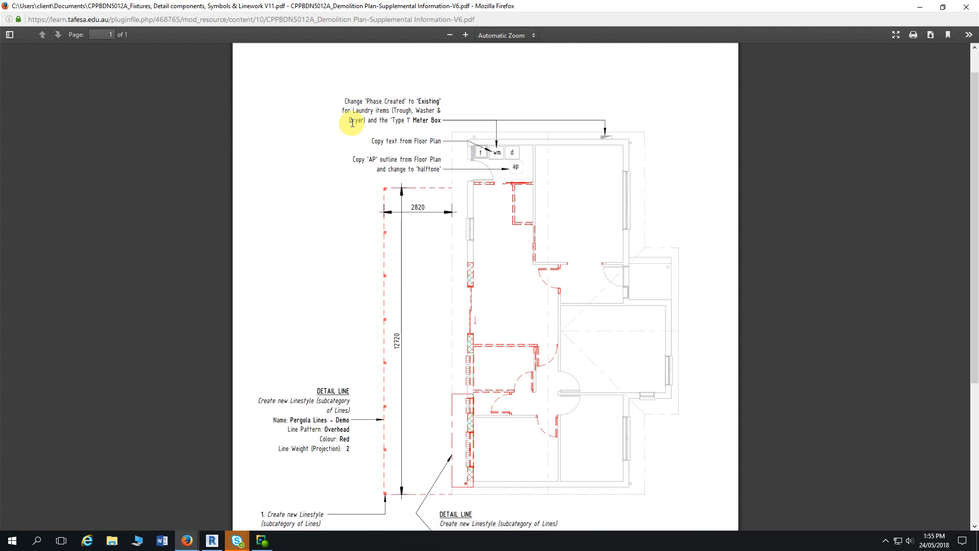
ctrl+scroll(332, 120, up, 3)
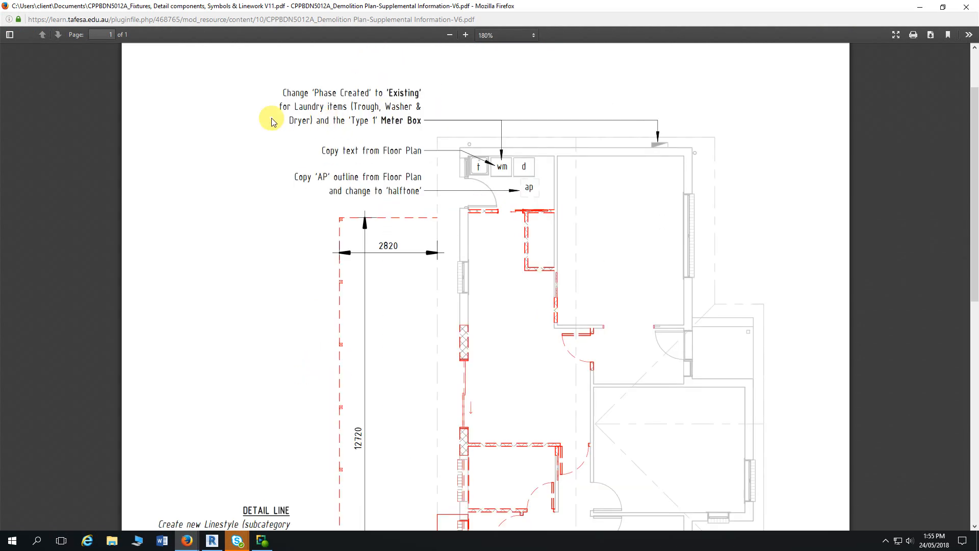
ctrl+scroll(317, 123, up, 3)
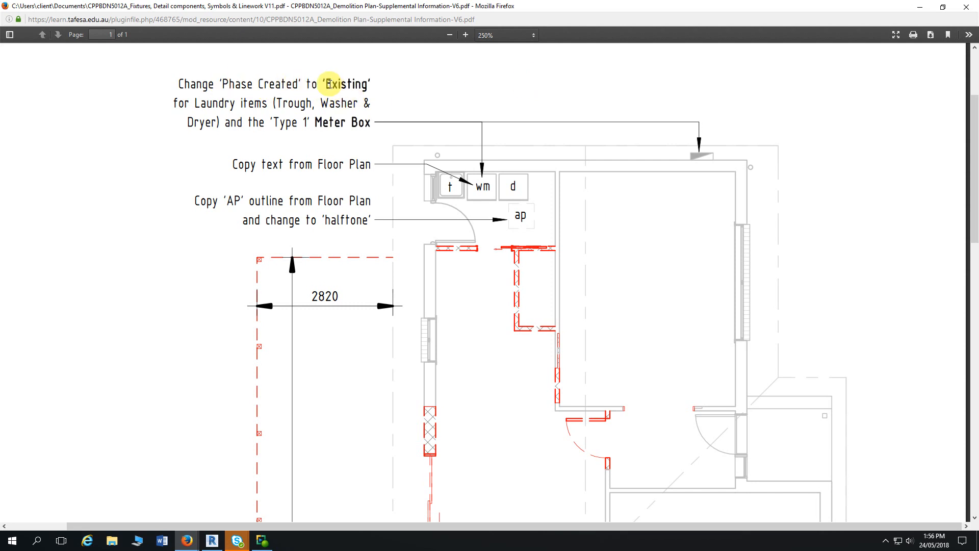
drag(325, 84, 367, 85)
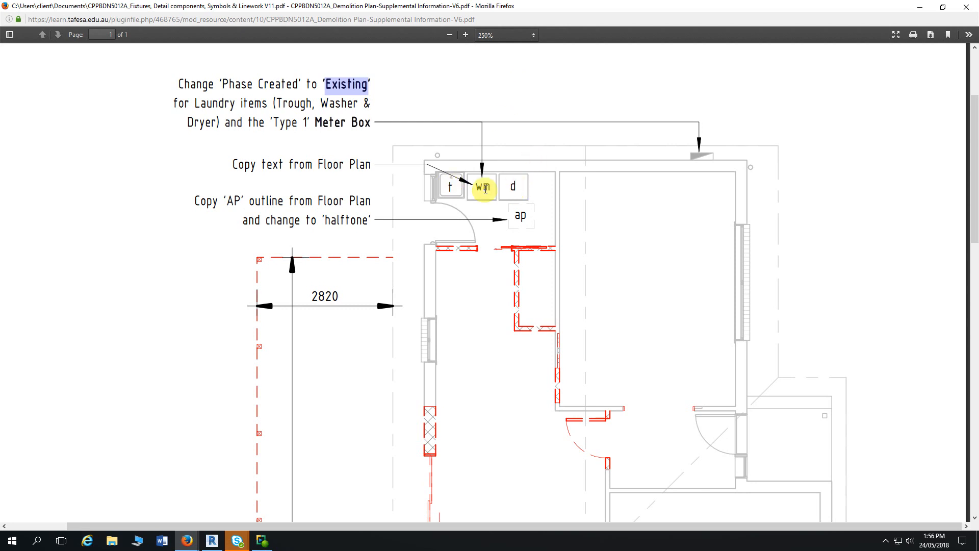
Switch to Revit and open the Plan - Complete floor plan view at the laundry
click(216, 543)
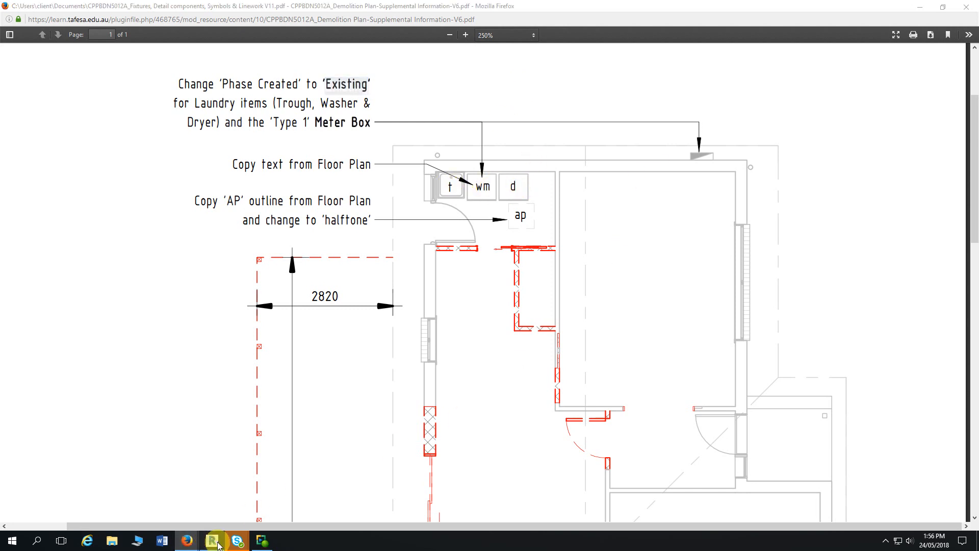
scroll(592, 133, up, 3)
middle_drag(607, 145, 575, 133)
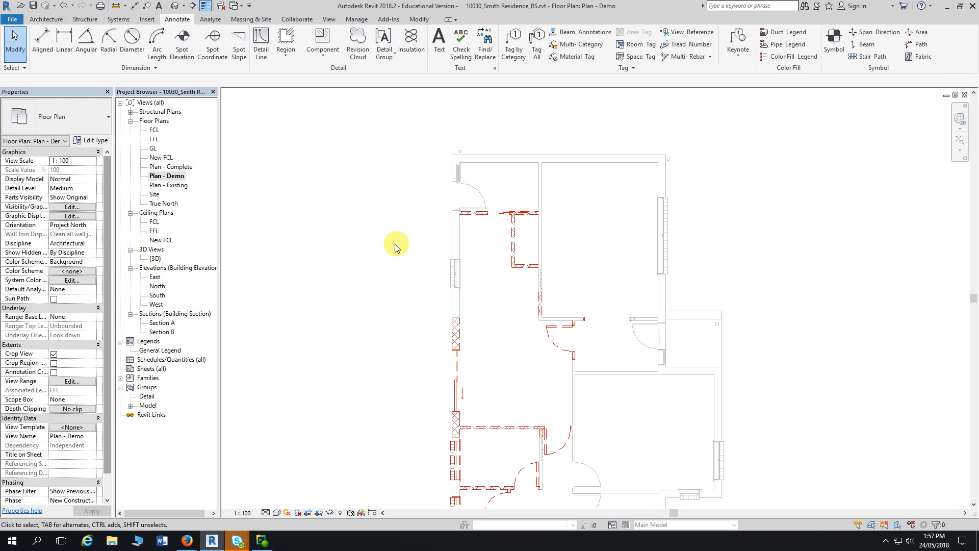
click(173, 168)
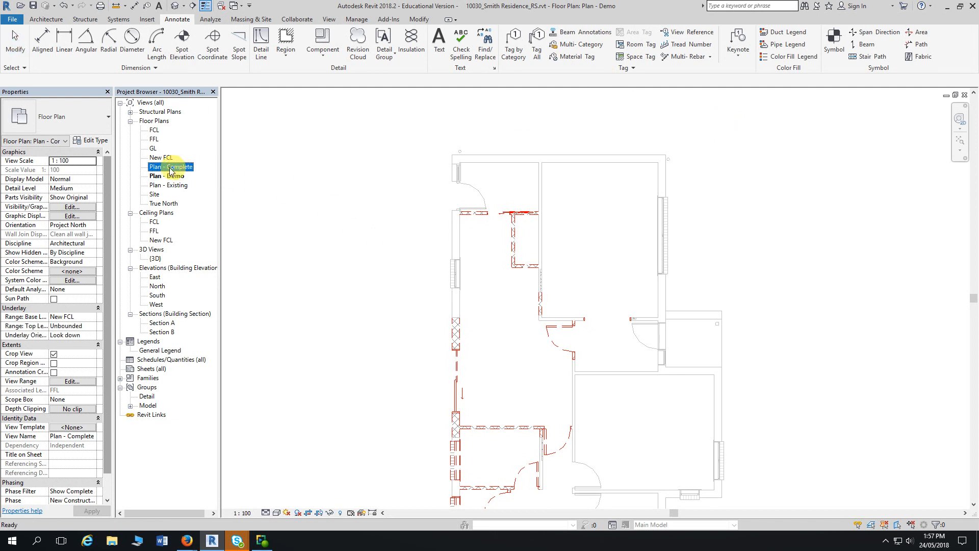
double_click(174, 167)
scroll(463, 182, up, 5)
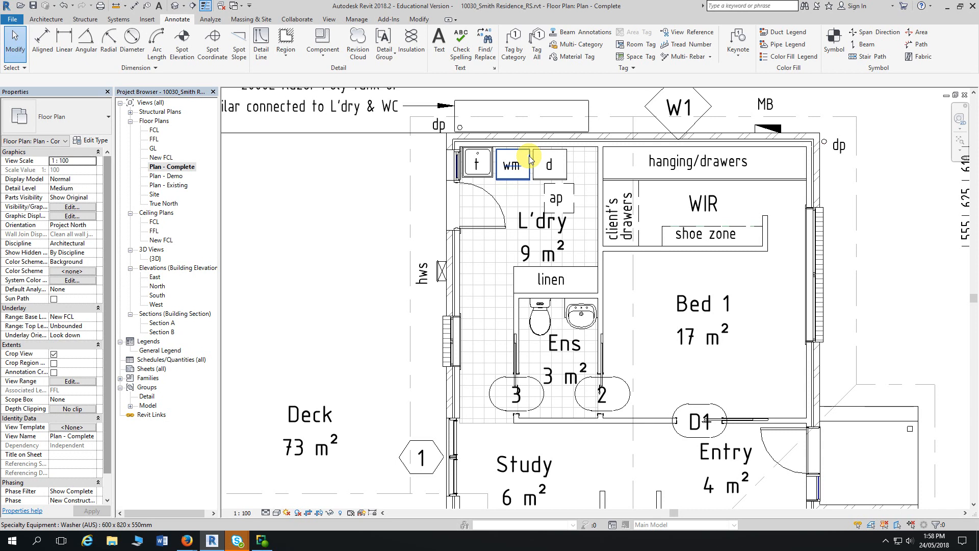
Set the laundry trough's Phase Created to Existing and check it in the Plan - Demo view
click(492, 159)
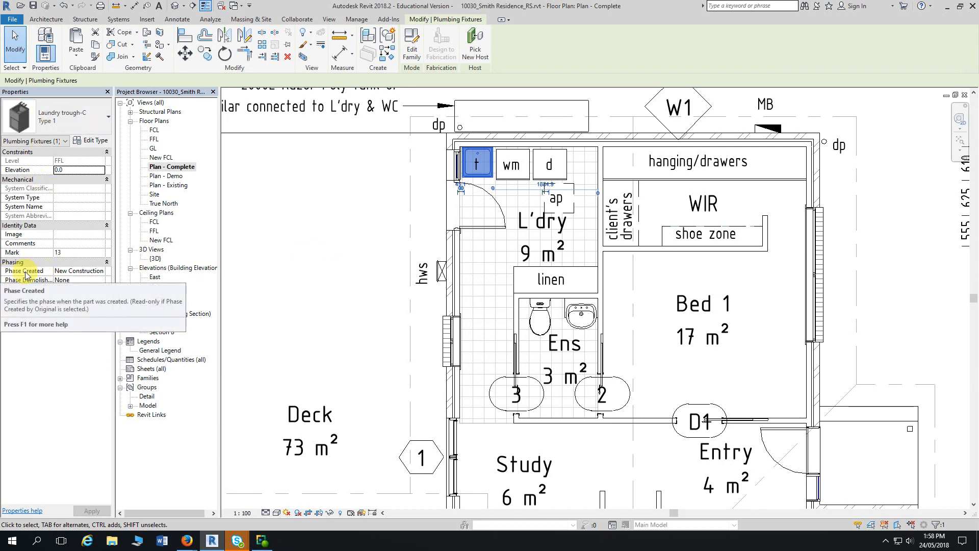
click(87, 271)
click(100, 271)
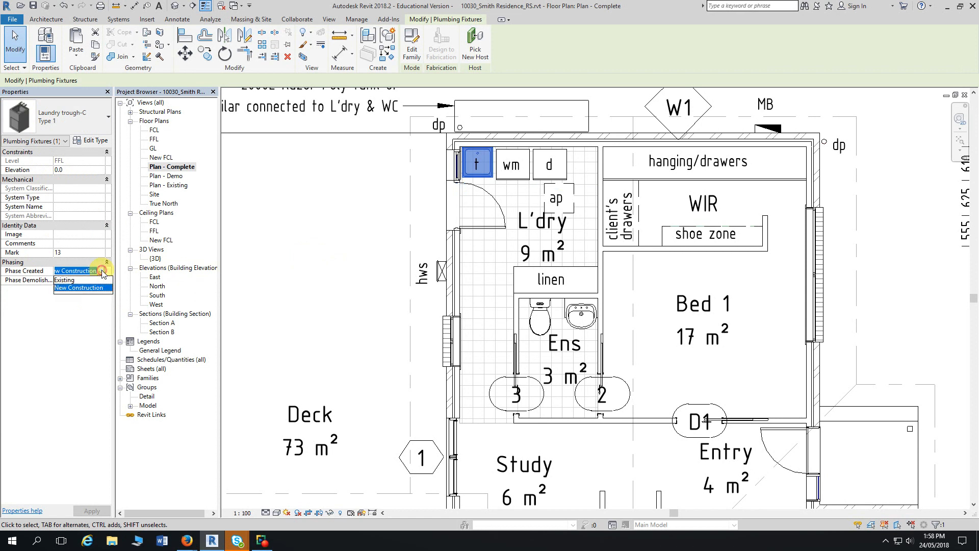
click(64, 279)
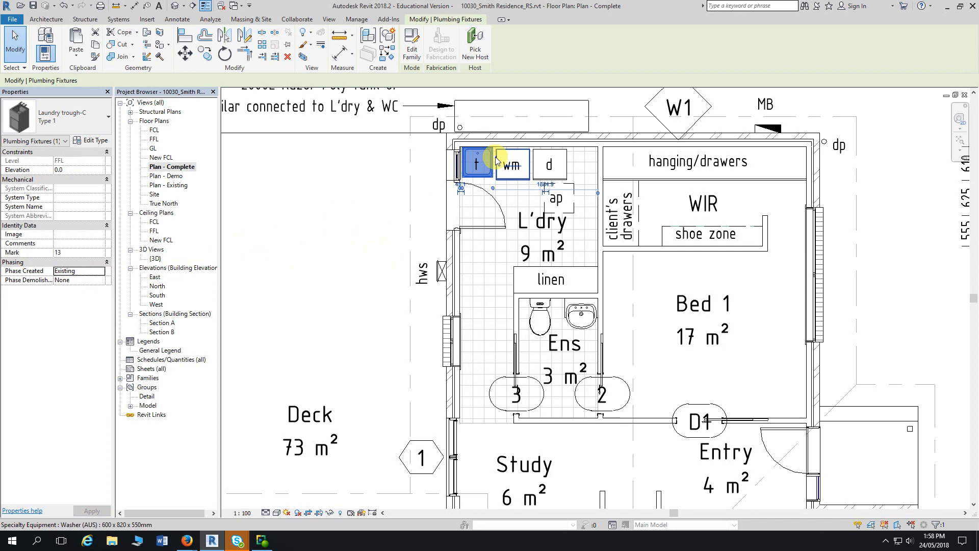
key(Escape)
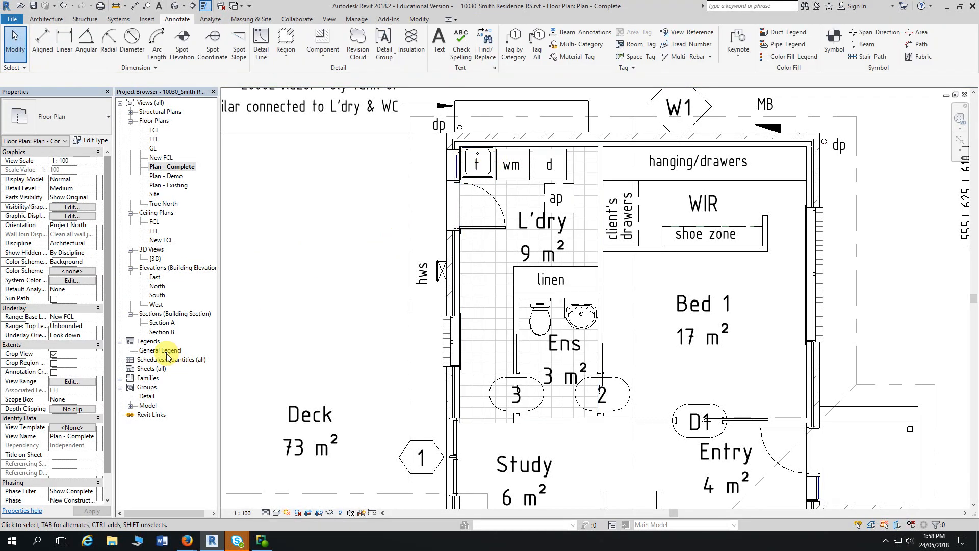
double_click(167, 177)
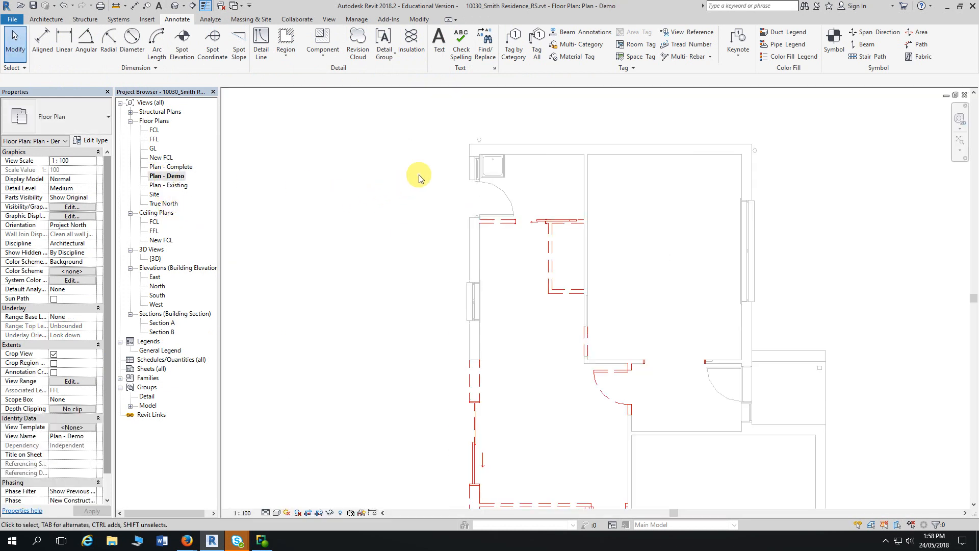
In the Plan - Complete view, set Phase Created to Existing for the laundry washer, dryer and the Type 1 meter box
scroll(419, 178, up, 1)
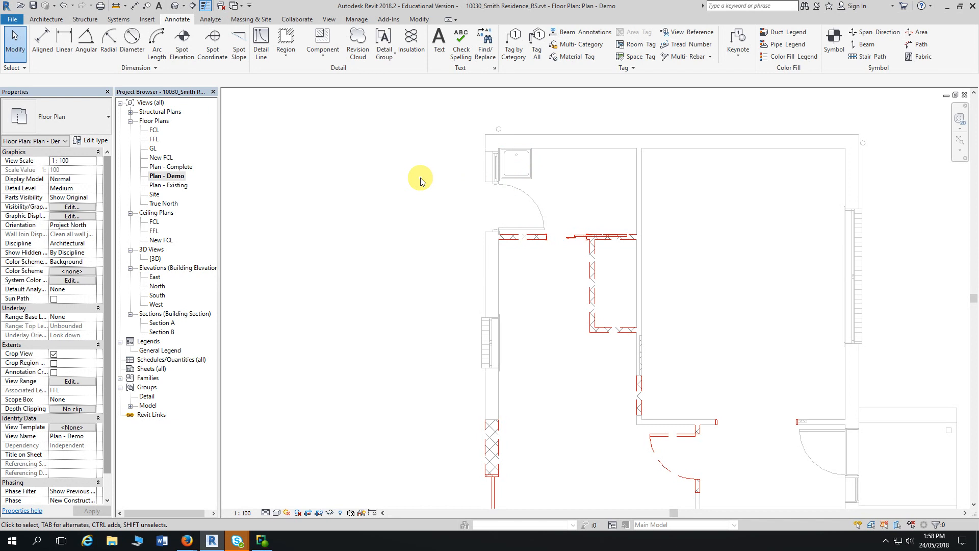
double_click(176, 167)
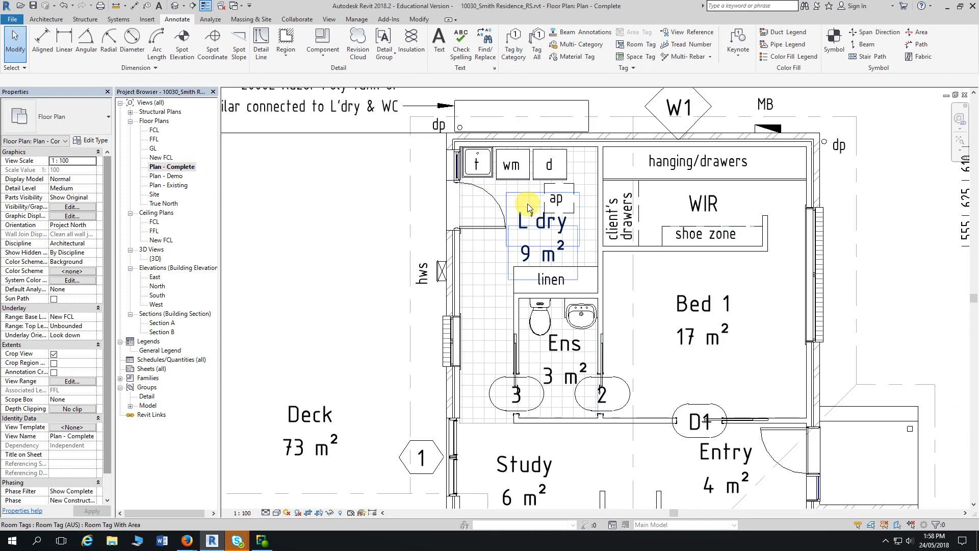
click(507, 177)
key(Escape)
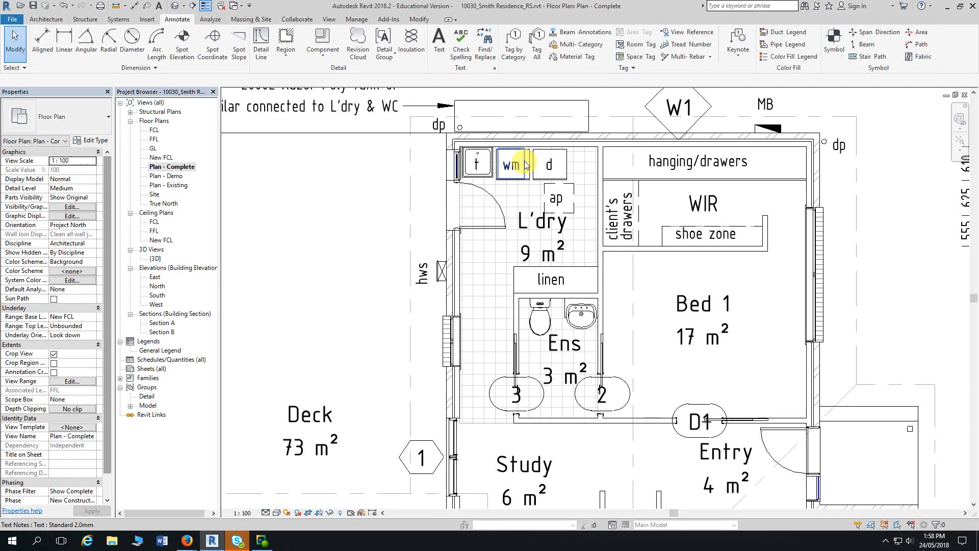
scroll(527, 164, up, 2)
click(532, 172)
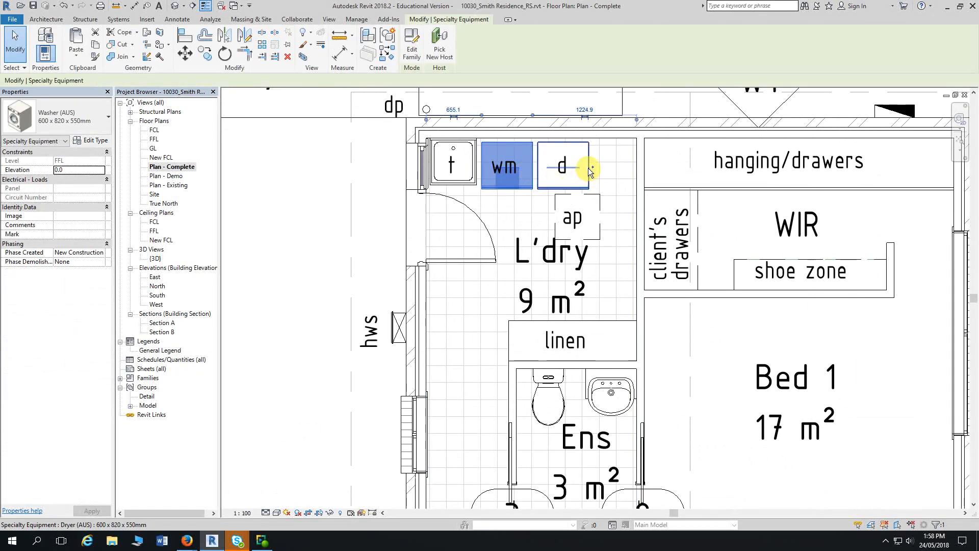
ctrl+click(586, 168)
scroll(297, 193, down, 3)
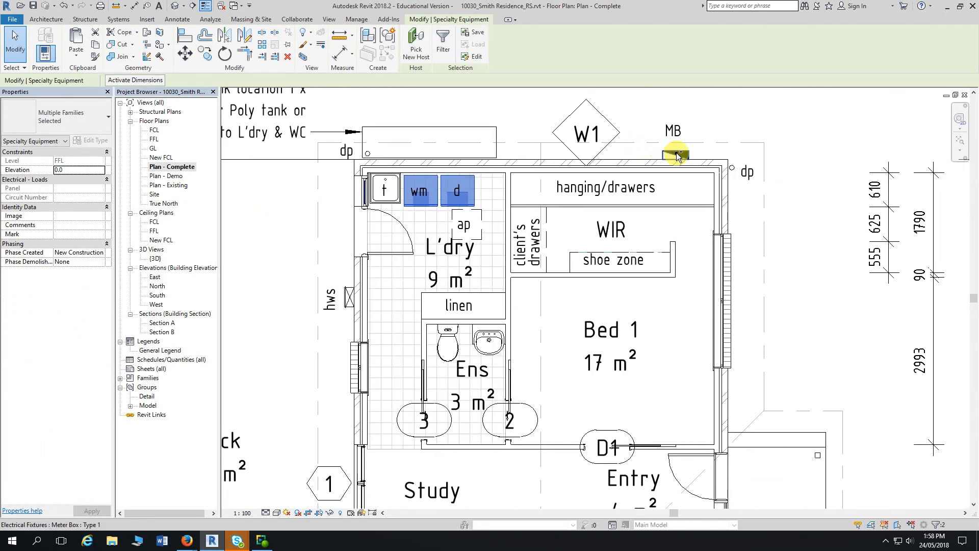
ctrl+click(676, 153)
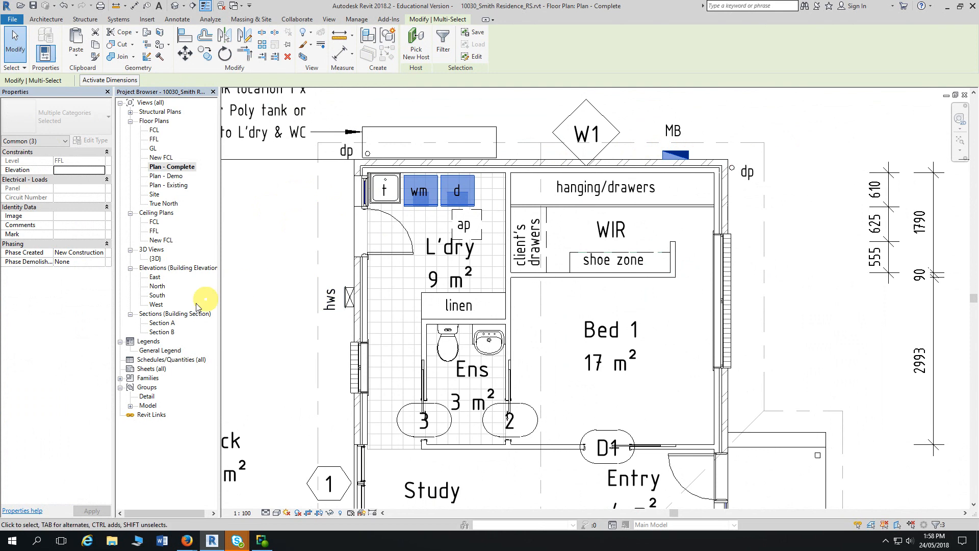
click(109, 256)
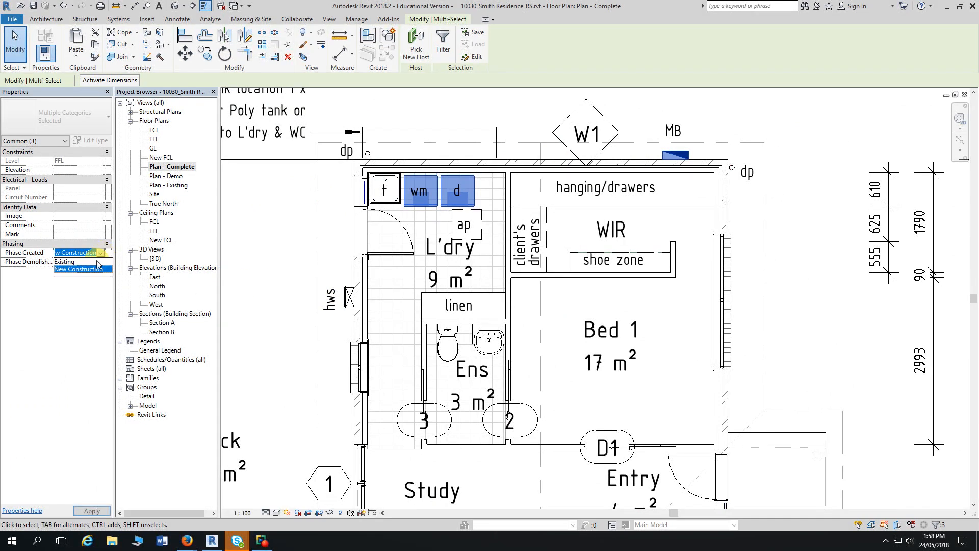
click(67, 262)
click(808, 264)
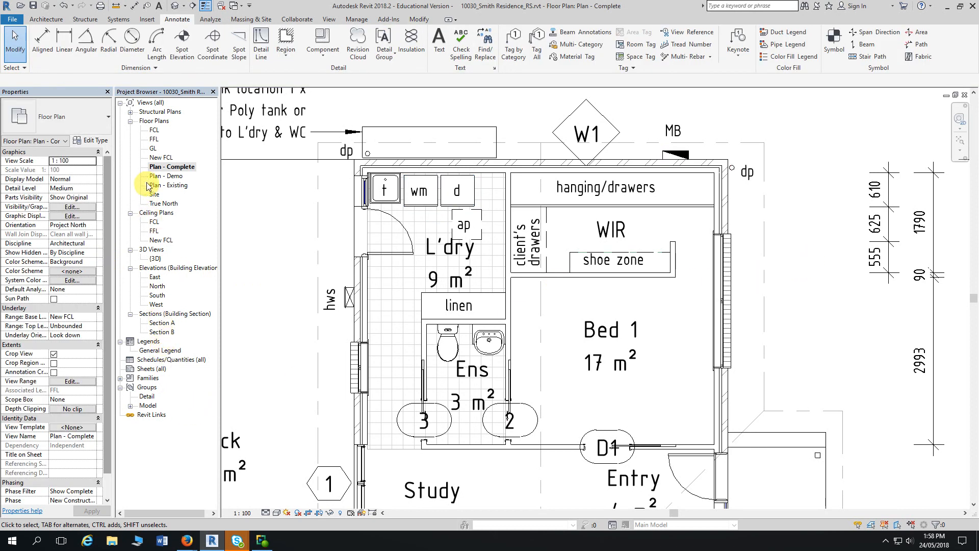
Open the Plan - Demo view and check the washer, dryer and meter box
click(162, 177)
double_click(161, 177)
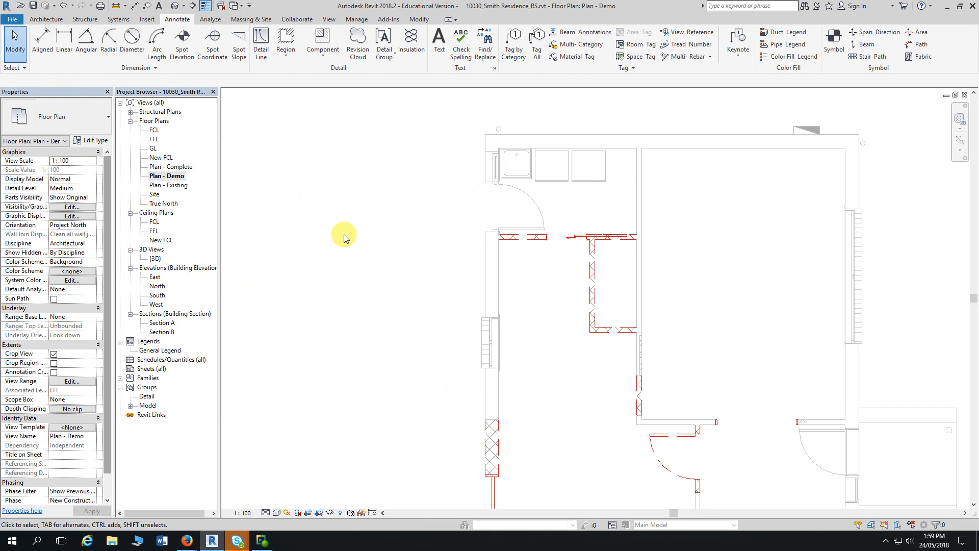
middle_drag(323, 244, 279, 247)
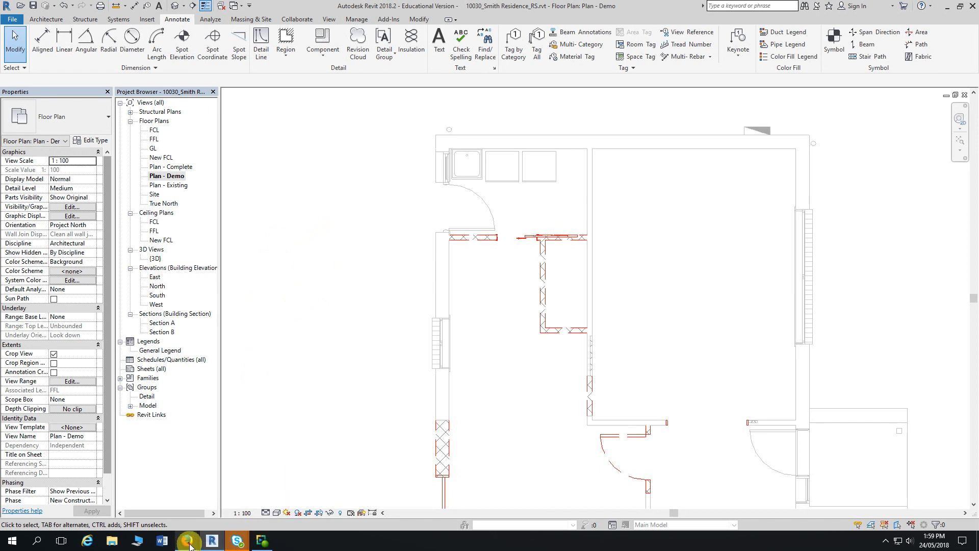
Switch to the supplemental information PDF in Firefox and examine the notes on copying the laundry text and the AP outline
mouse_move(188, 545)
click(422, 512)
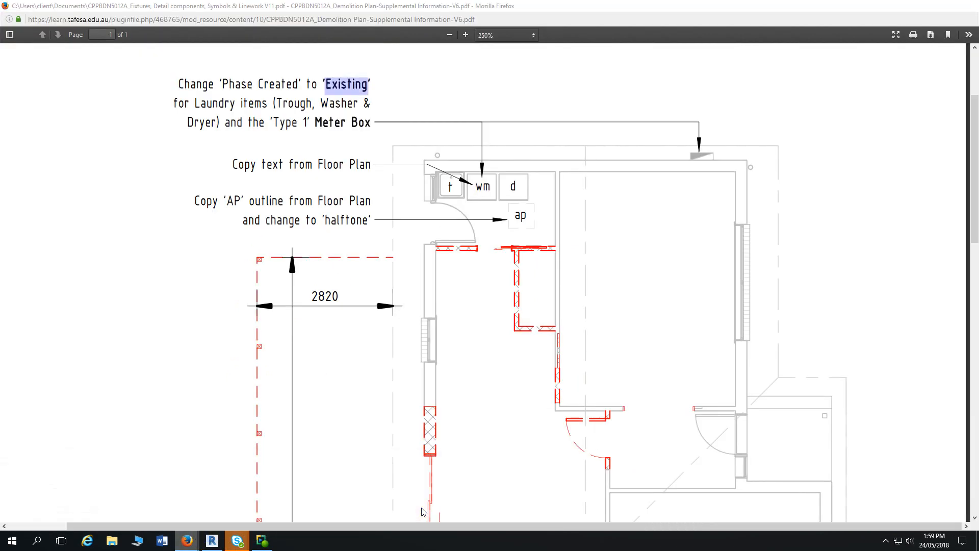
click(156, 177)
scroll(172, 177, down, 1)
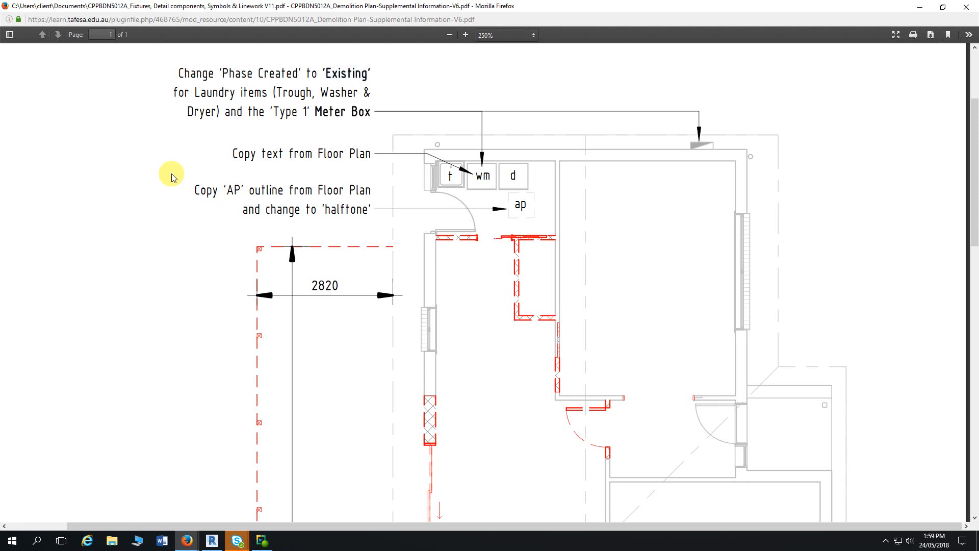
scroll(172, 177, down, 3)
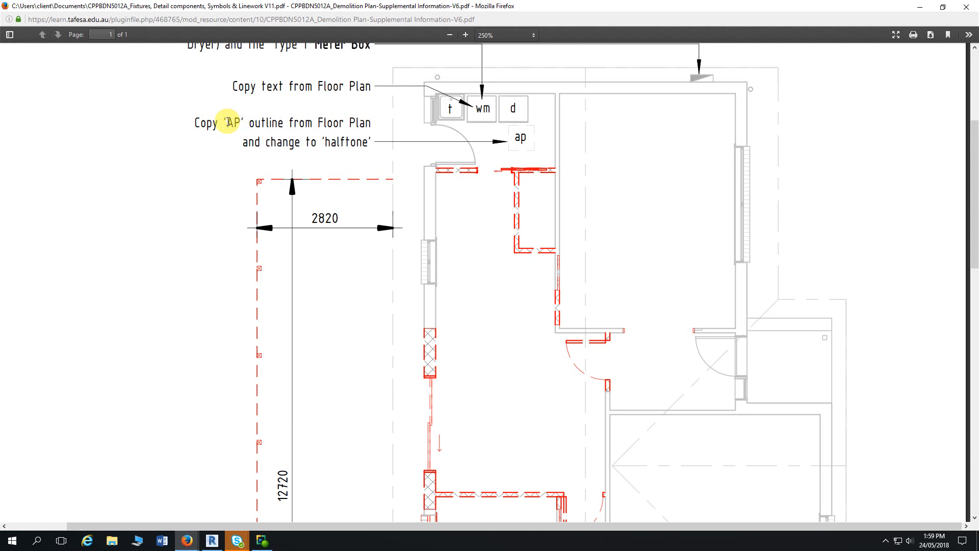
drag(228, 122, 243, 122)
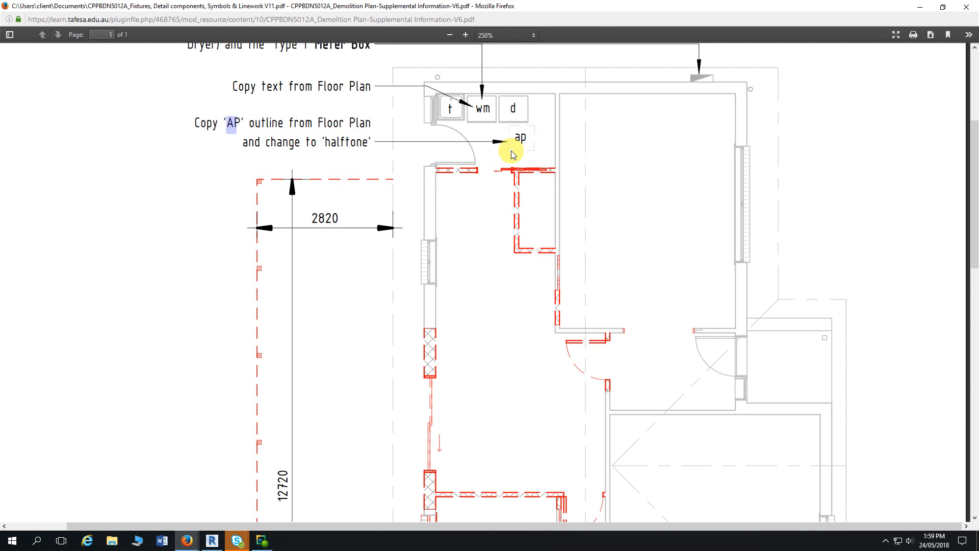
scroll(250, 134, up, 1)
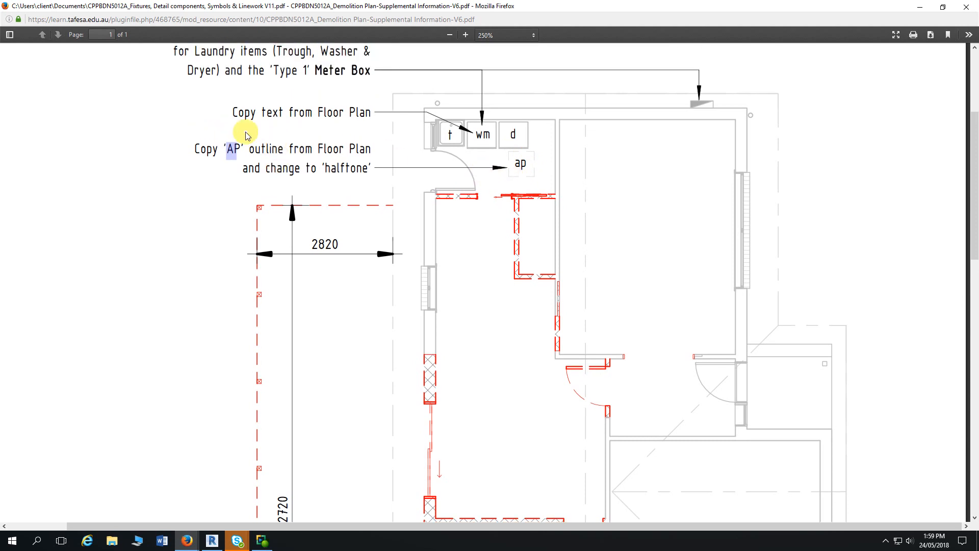
key(ctrl+a)
click(240, 113)
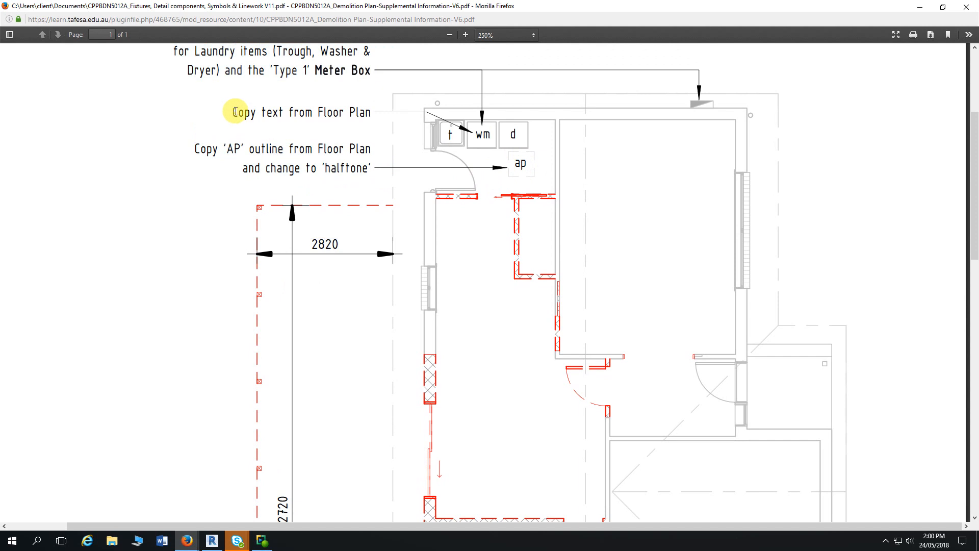
double_click(243, 112)
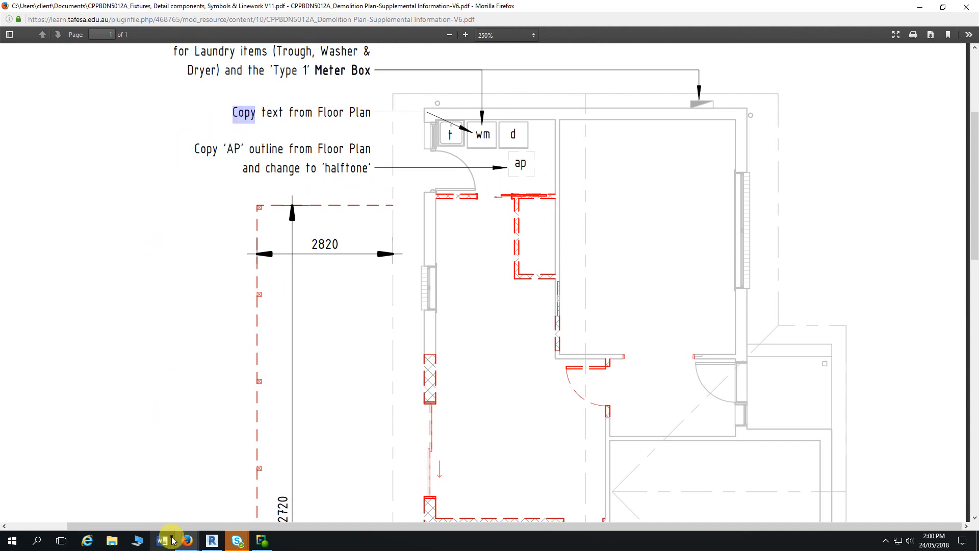
Switch to Revit and copy the laundry text notes t, wm and d from the Plan - Complete view to the clipboard
click(212, 541)
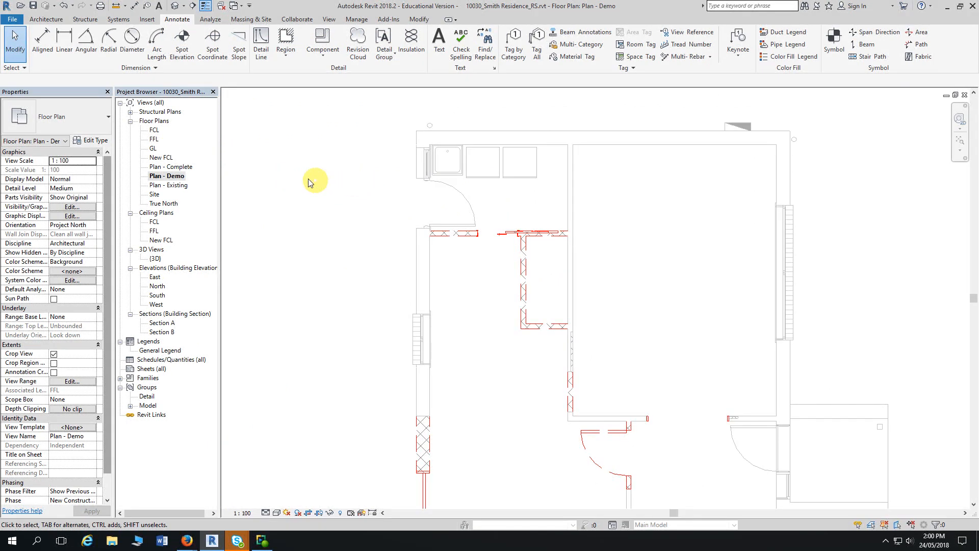
double_click(176, 166)
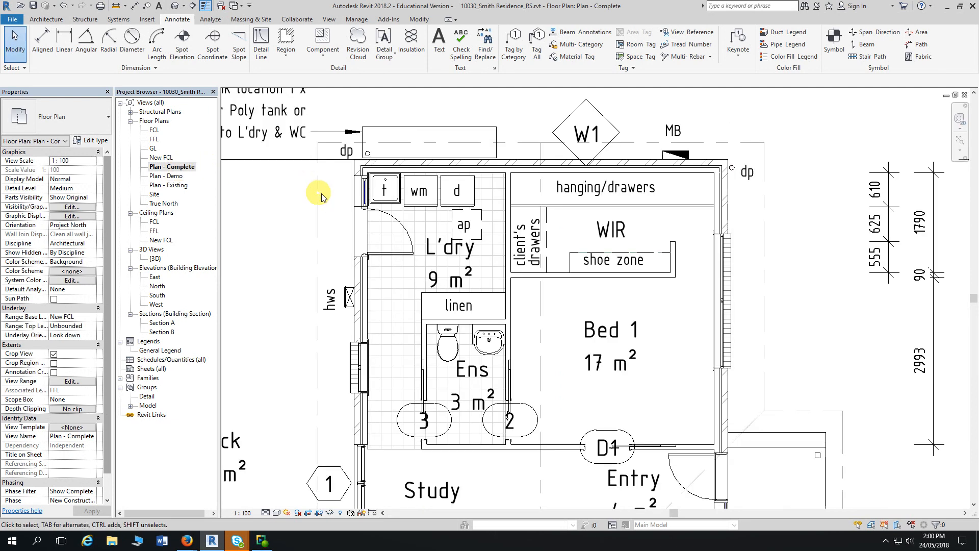
scroll(313, 225, up, 2)
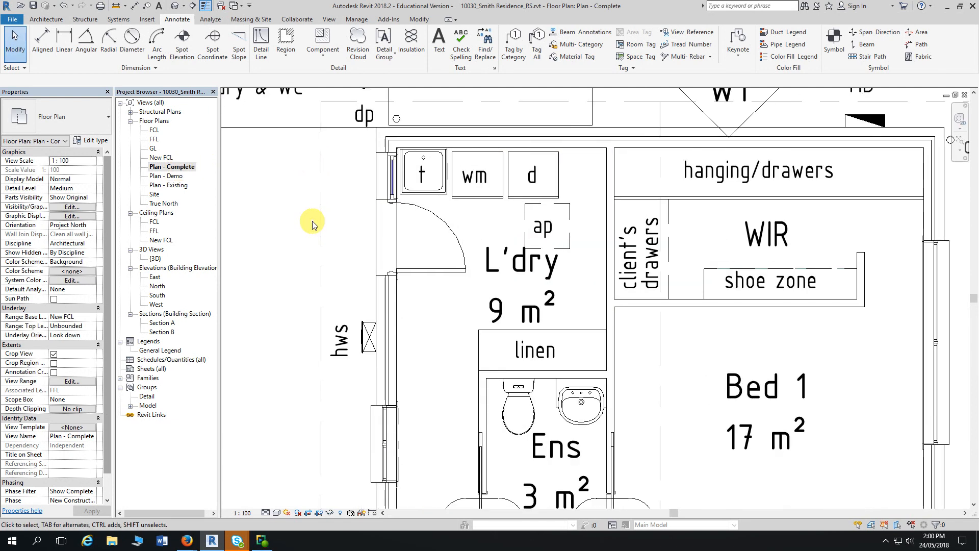
click(422, 185)
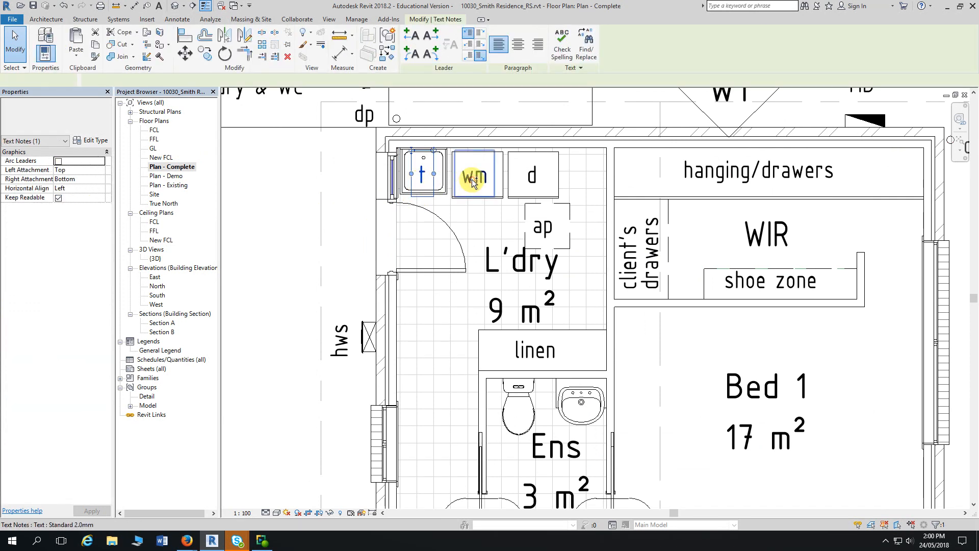
ctrl+click(473, 181)
ctrl+click(530, 173)
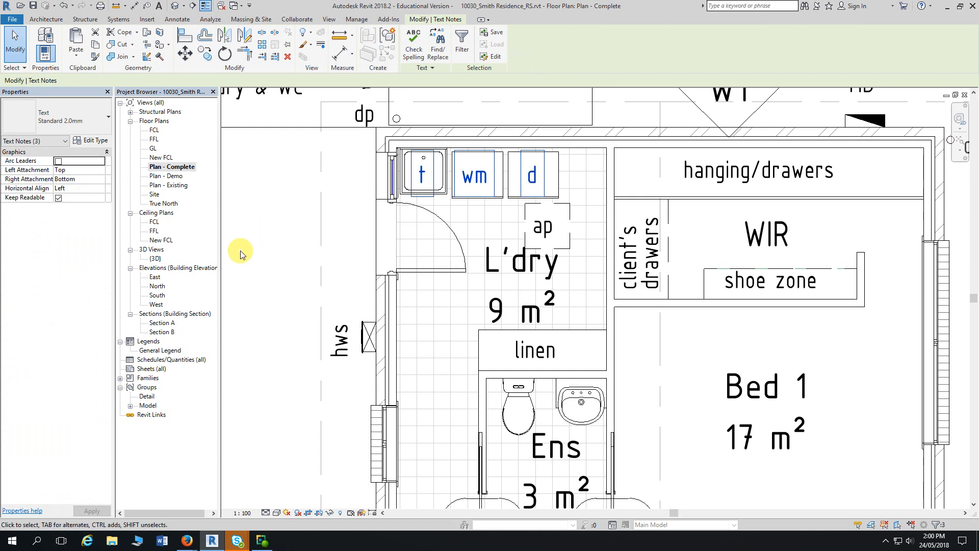
click(97, 51)
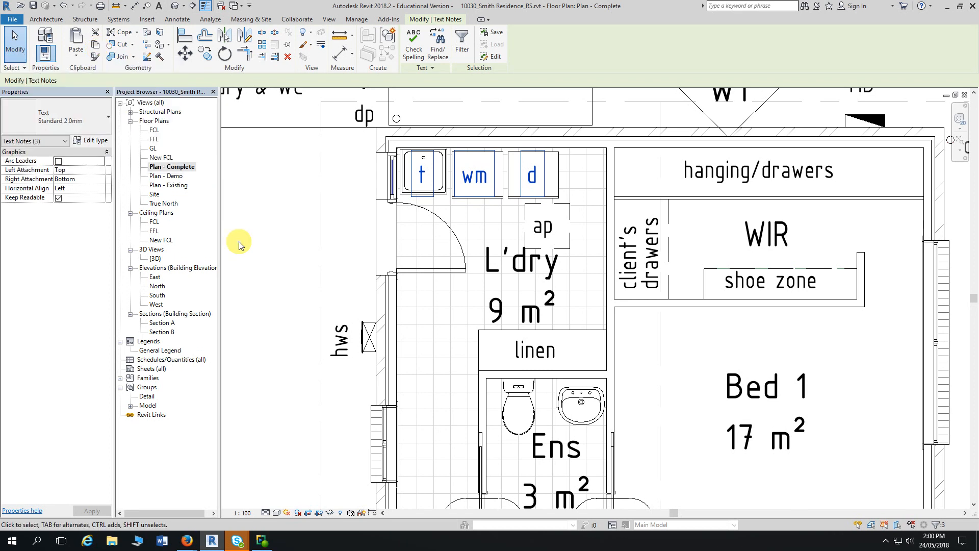
Paste the copied laundry text notes into the Plan - Demo view, aligned to the same place
double_click(172, 176)
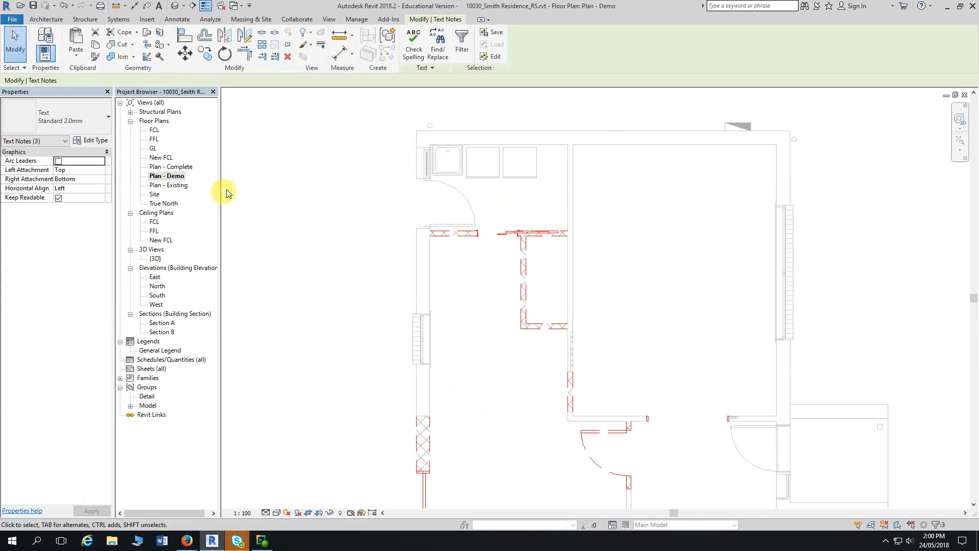
mouse_move(329, 181)
middle_down()
mouse_move(383, 180)
mouse_move(341, 178)
middle_up()
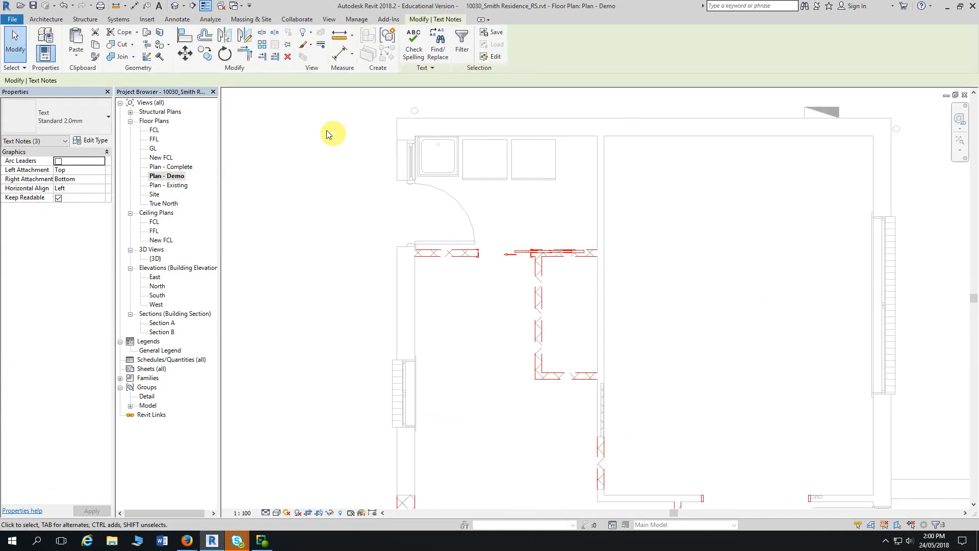
click(76, 58)
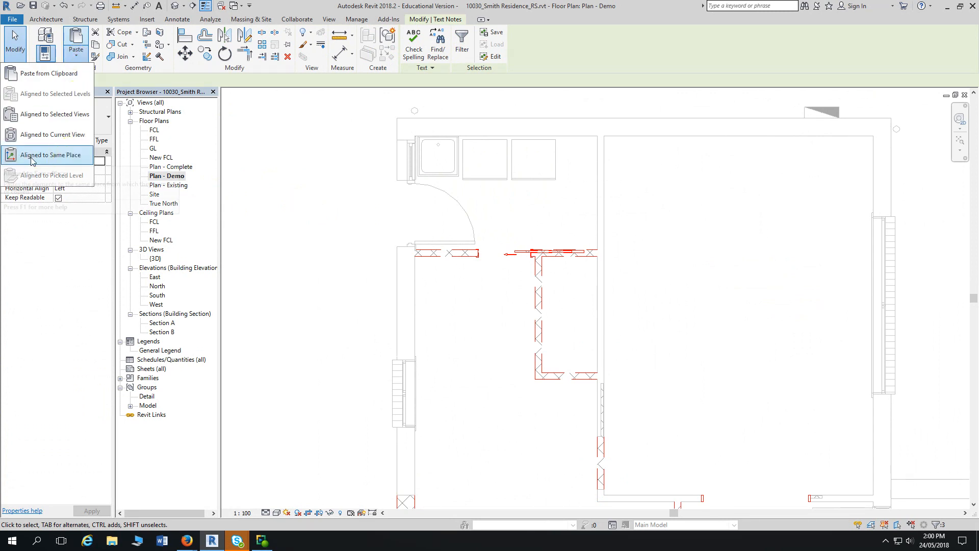
click(69, 158)
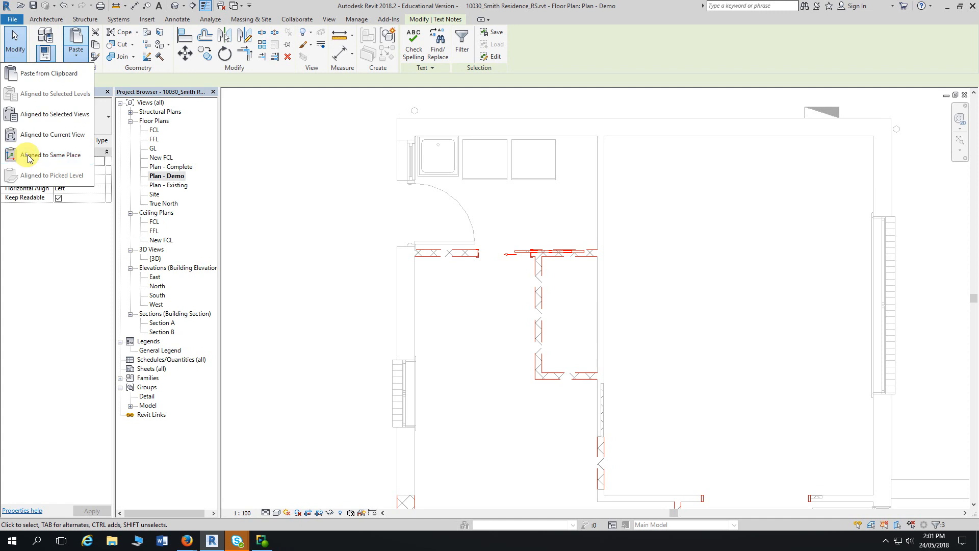
click(68, 154)
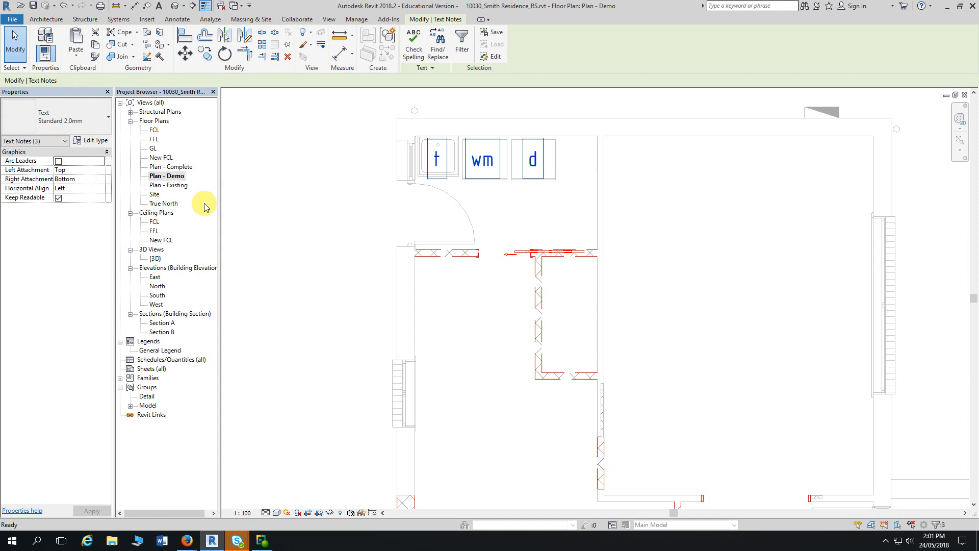
key(Escape)
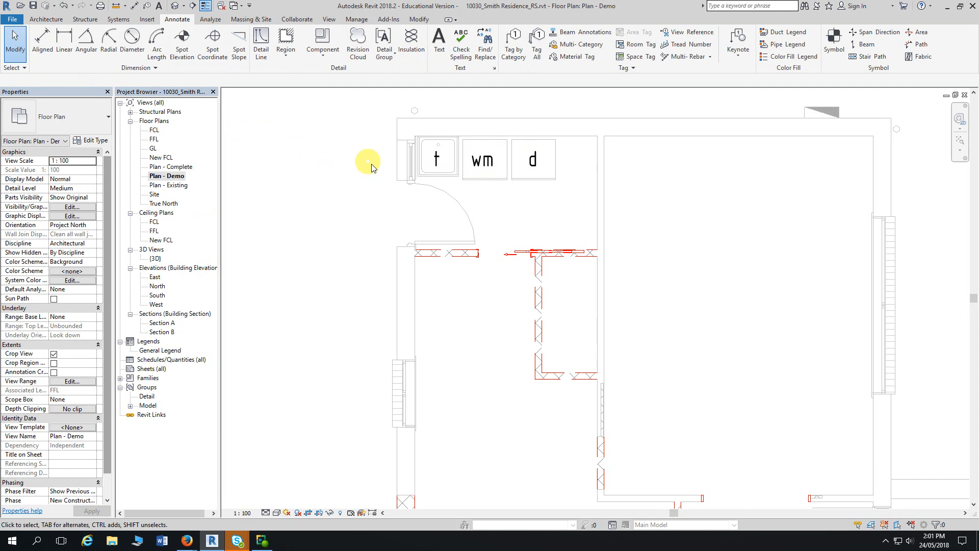
Return to the Plan - Complete view and select the masking region that outlines the ap in the laundry
click(176, 168)
double_click(177, 169)
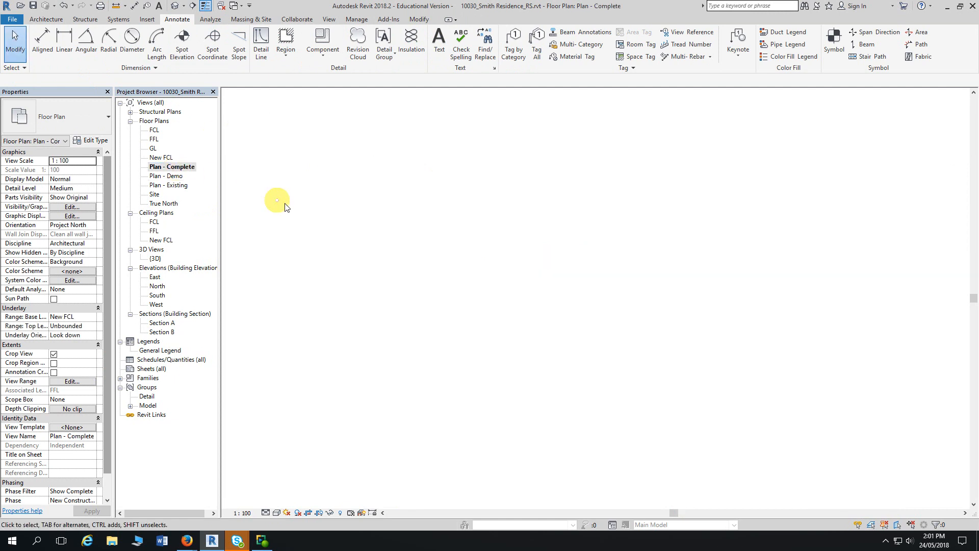
scroll(543, 242, up, 2)
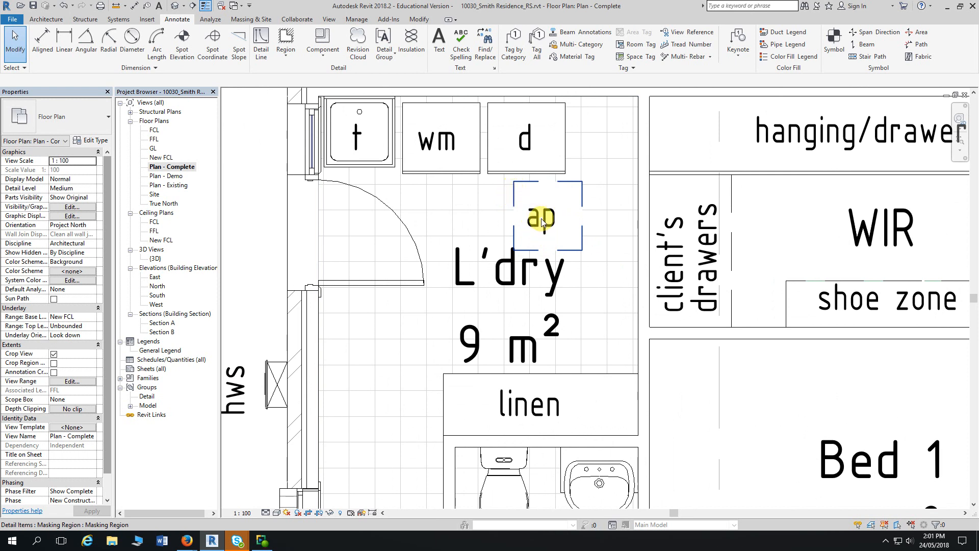
click(515, 194)
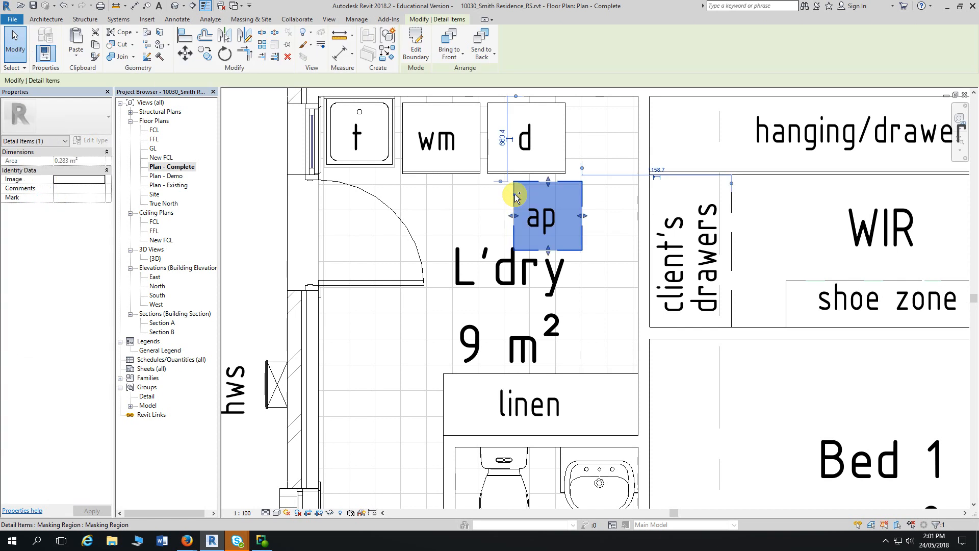
Try to copy the ap text note together with its dashed outline in Plan - Complete to the clipboard
key(Escape)
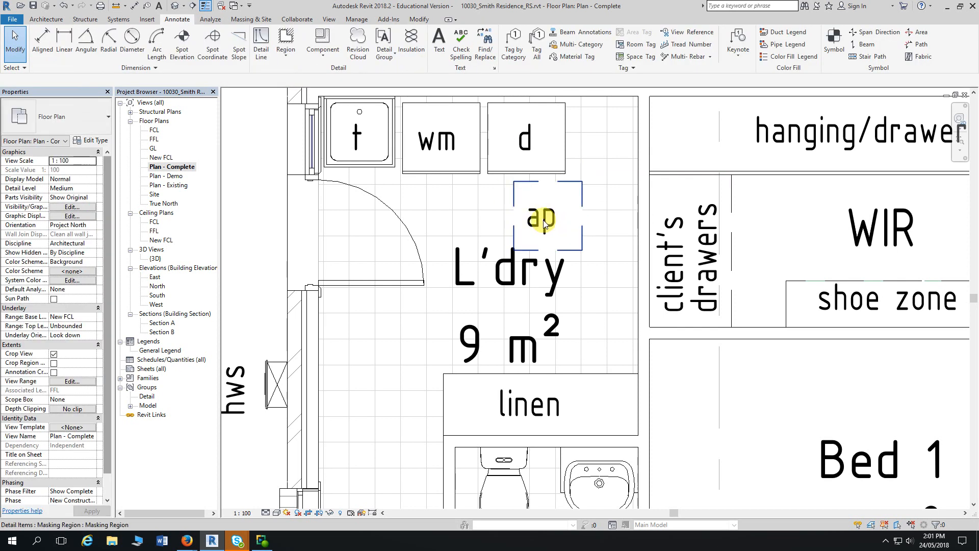
key(Tab)
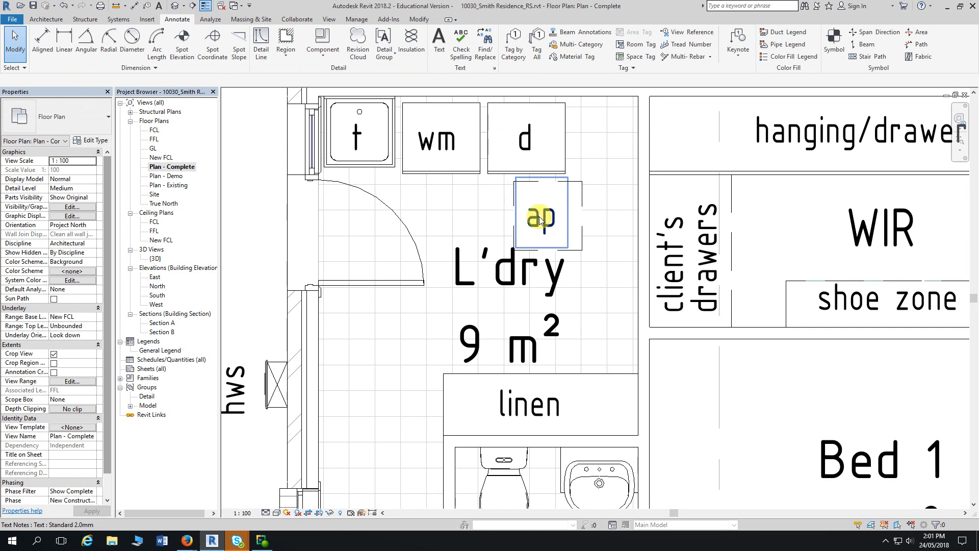
click(540, 220)
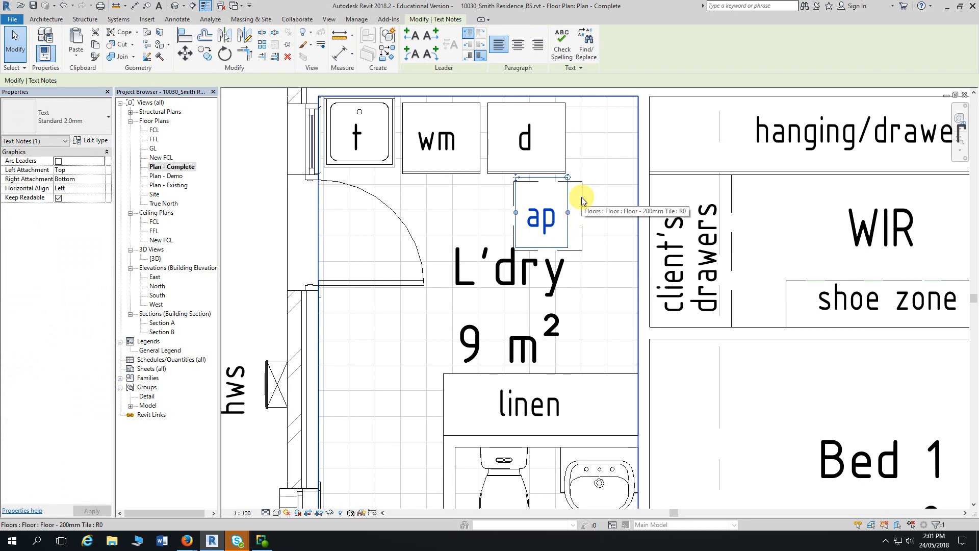
ctrl+click(583, 200)
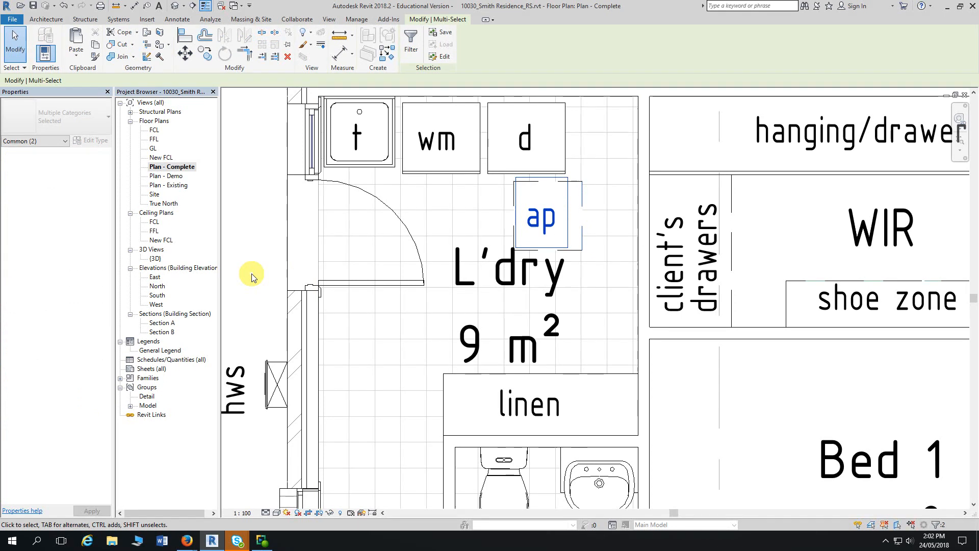
click(96, 46)
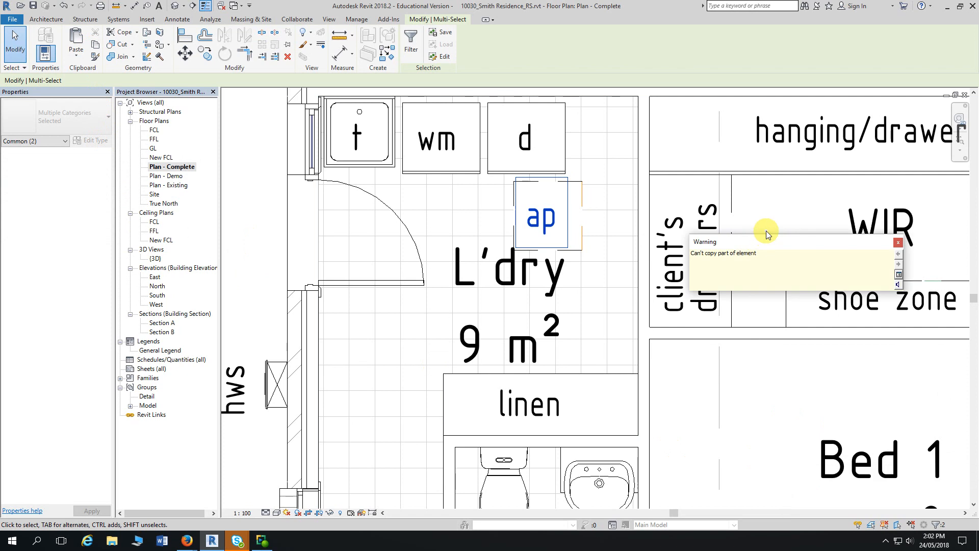
click(763, 235)
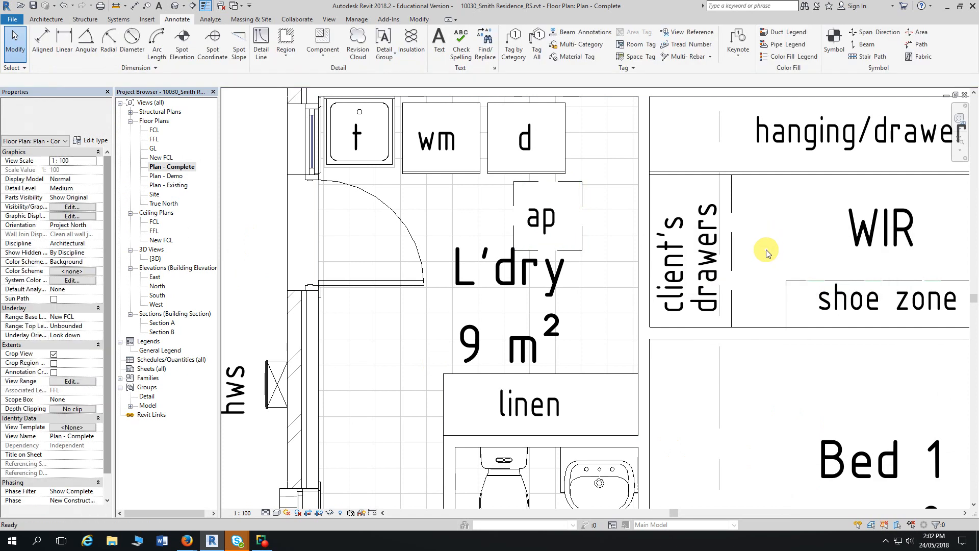
Copy the ap masking region from Plan - Complete and paste it into Plan - Demo aligned to the same place
click(578, 202)
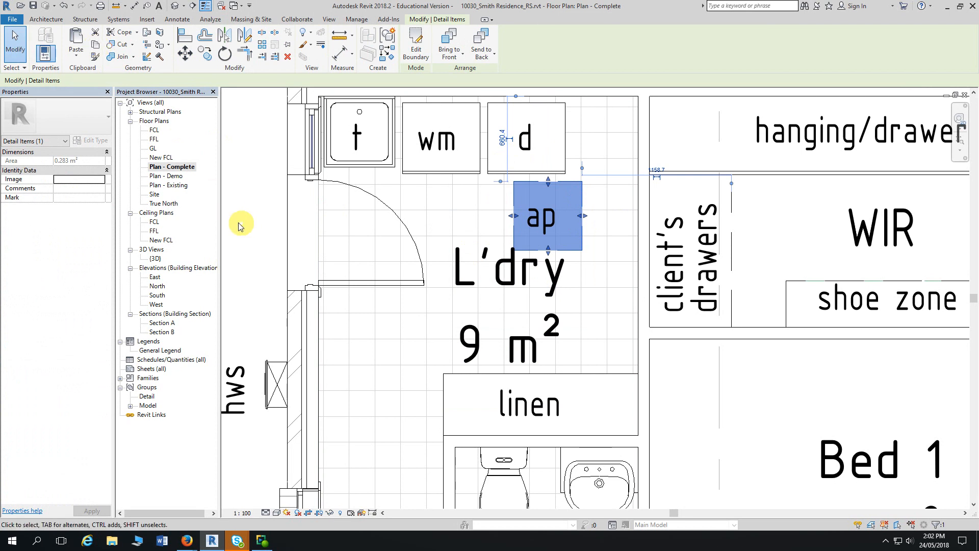
double_click(165, 177)
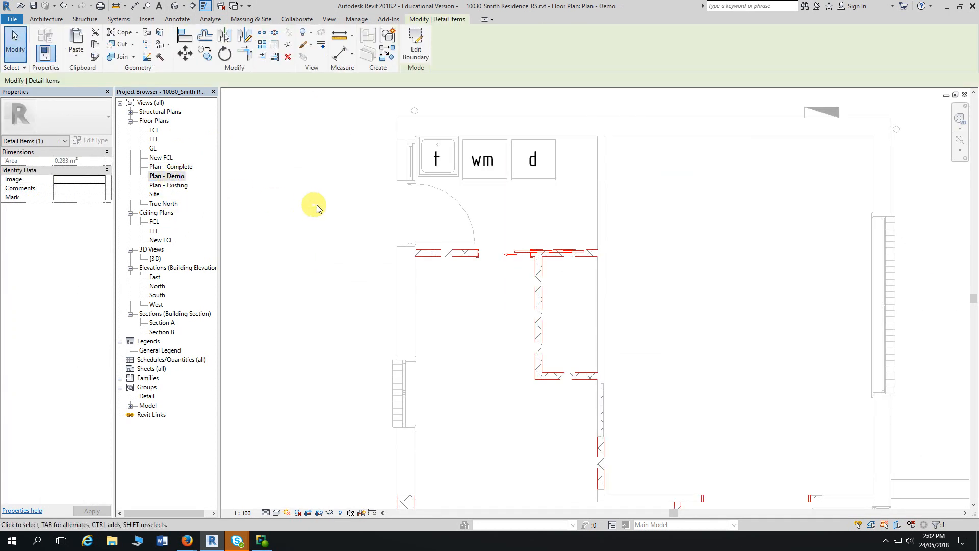
click(79, 58)
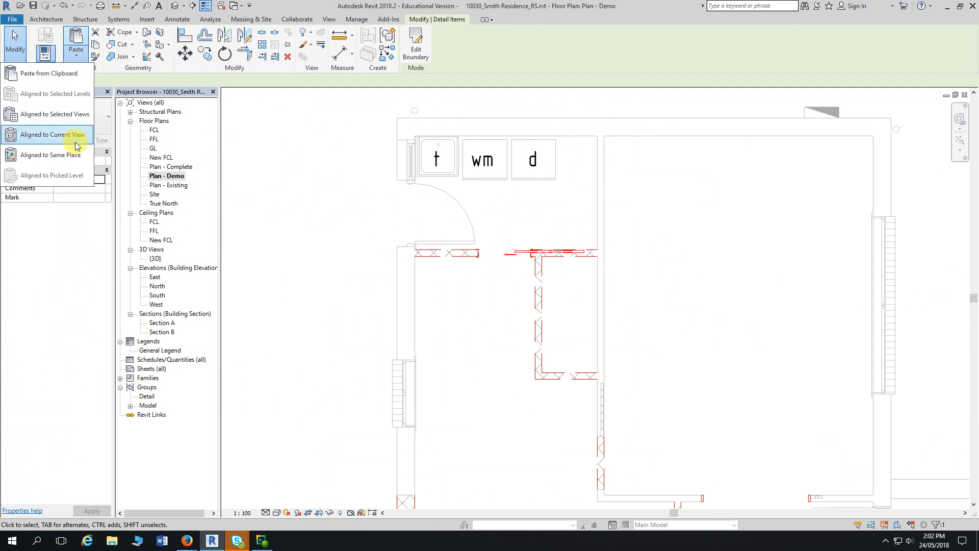
click(70, 157)
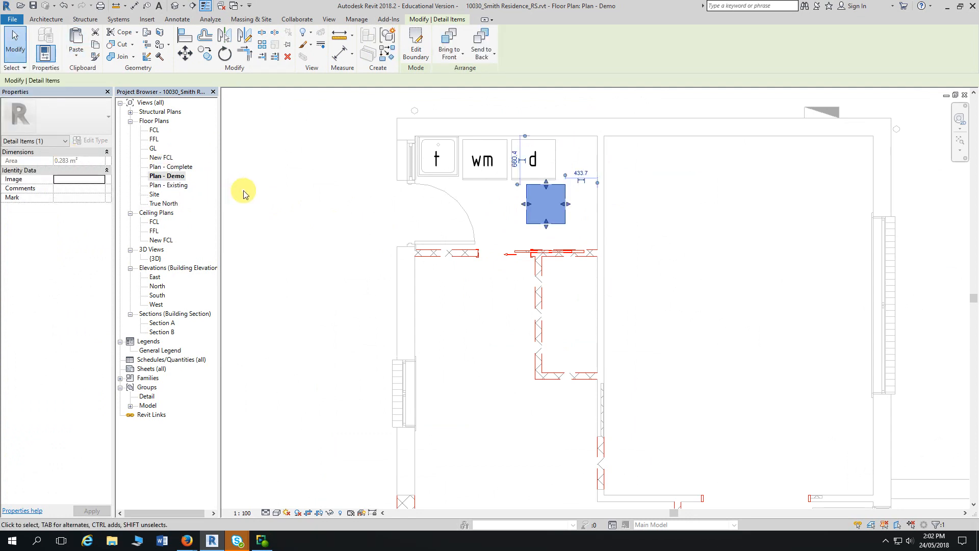
Copy the ap text note from Plan - Complete and paste it into Plan - Demo aligned to the same place
double_click(170, 167)
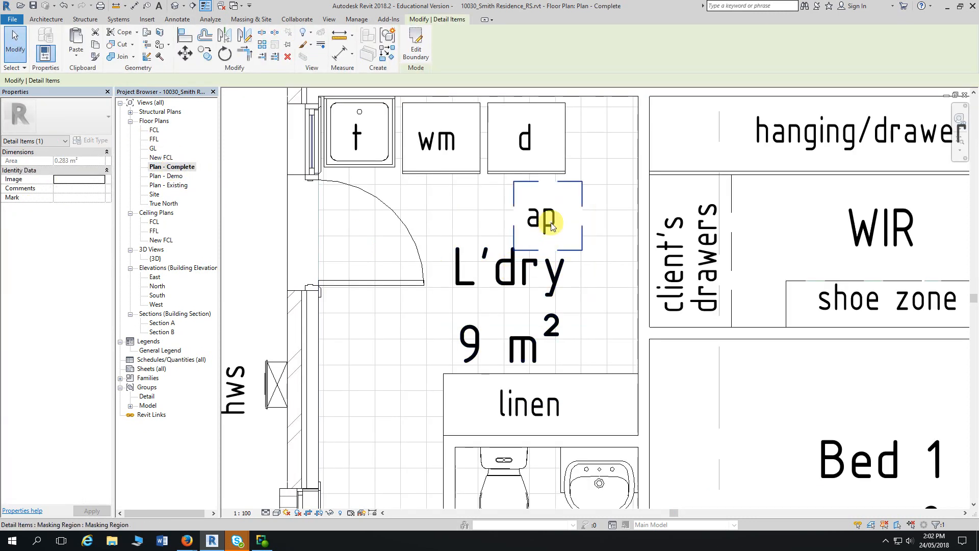
click(546, 226)
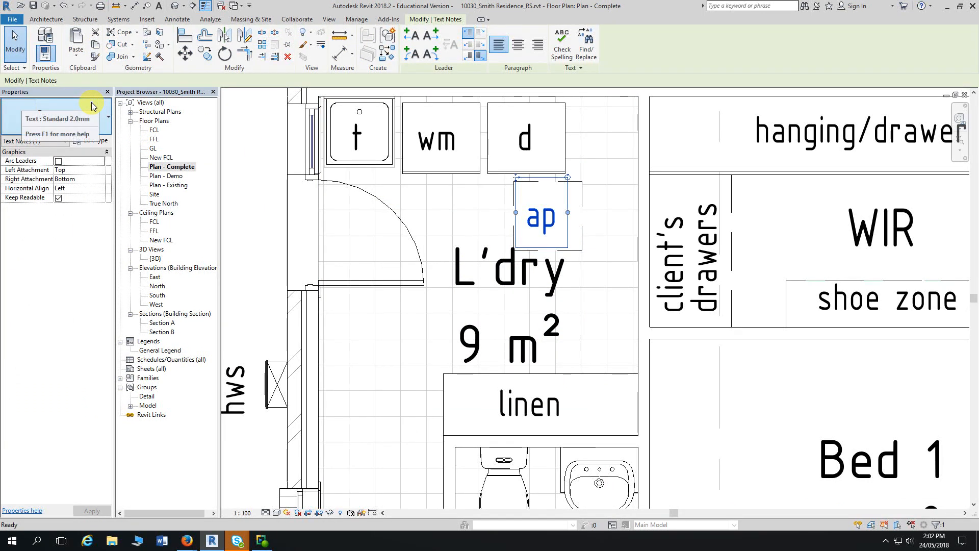
click(75, 54)
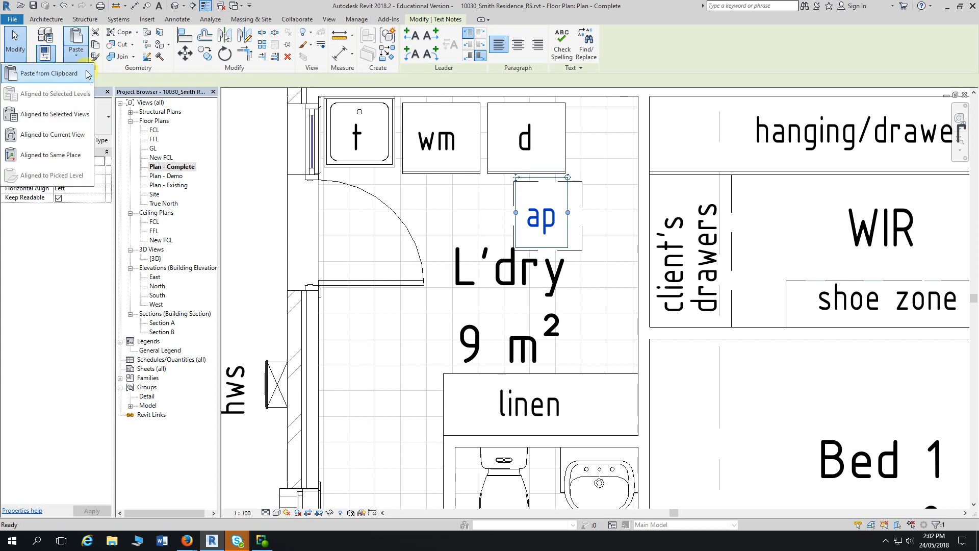
click(166, 176)
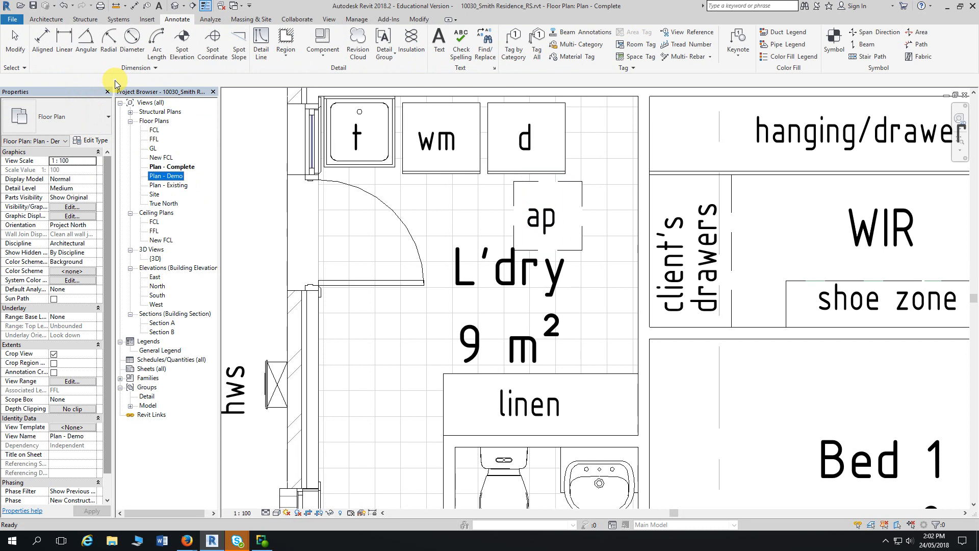
double_click(176, 176)
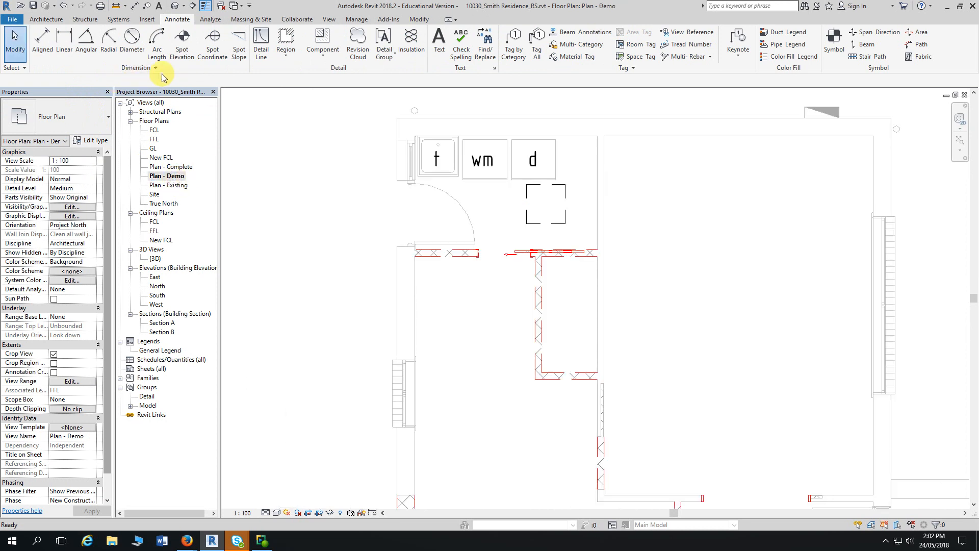
click(420, 20)
click(76, 53)
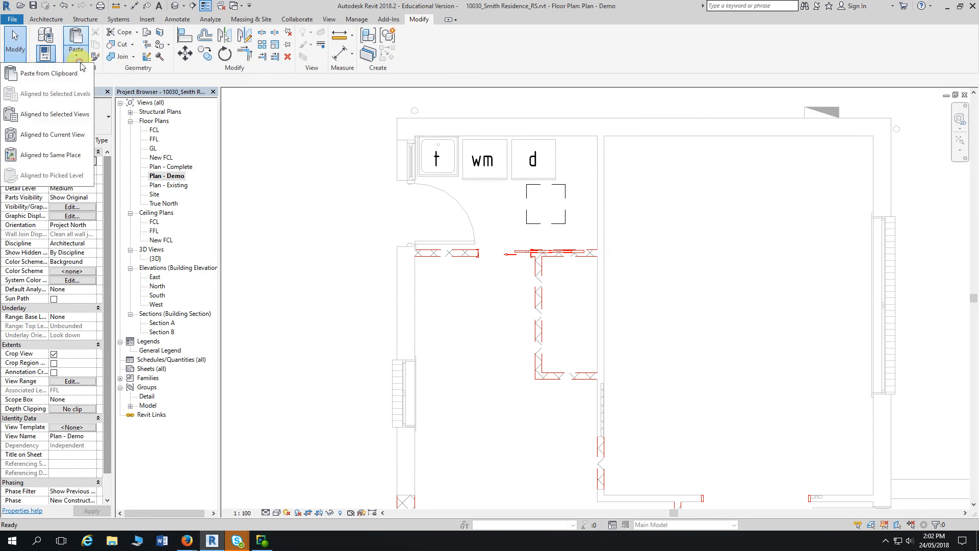
click(90, 152)
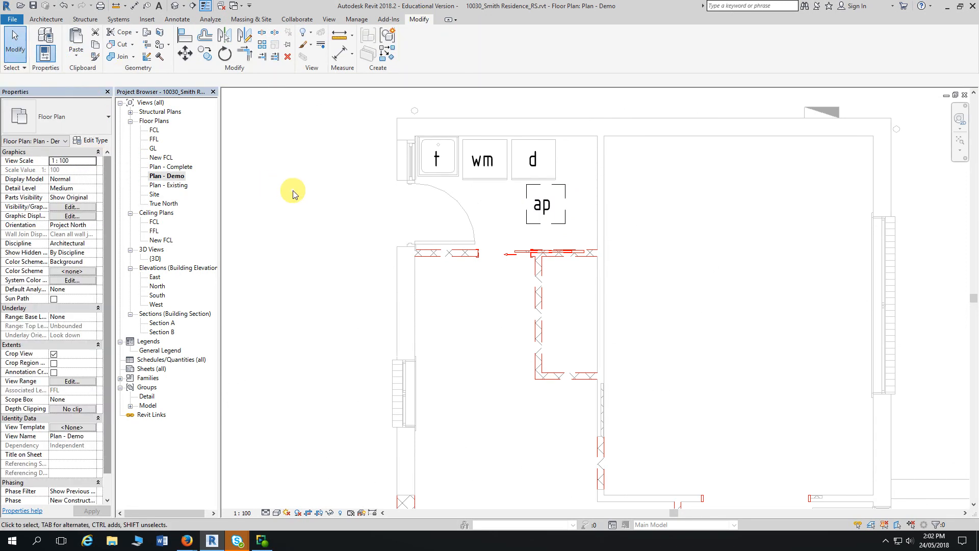
Override the graphics of the ap masking region by element in Plan - Demo, setting it to halftone
middle_drag(311, 226, 307, 226)
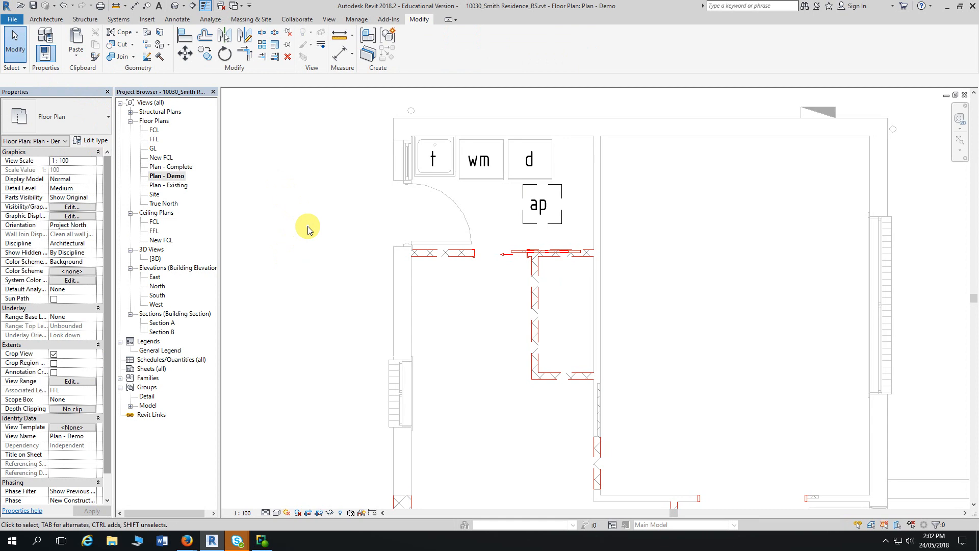
middle_drag(307, 229, 299, 229)
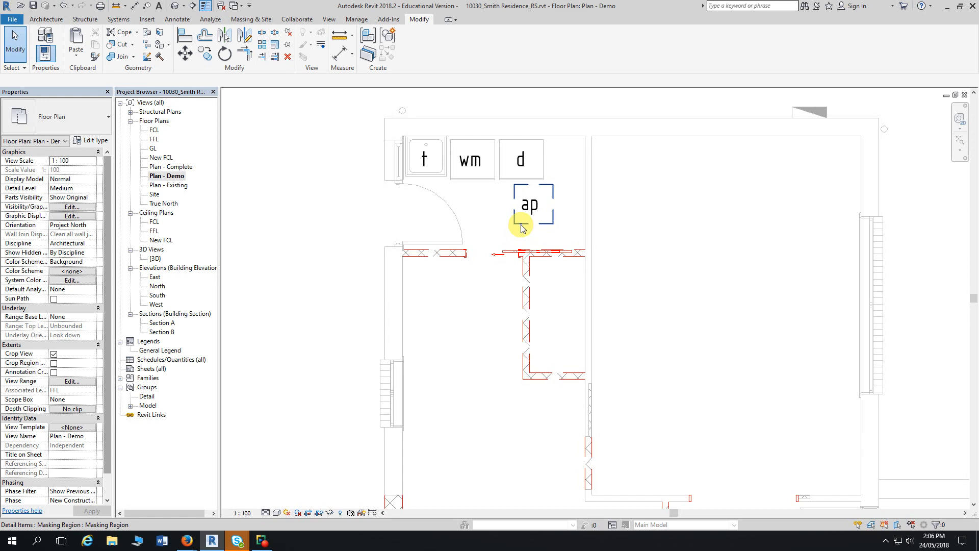
click(521, 228)
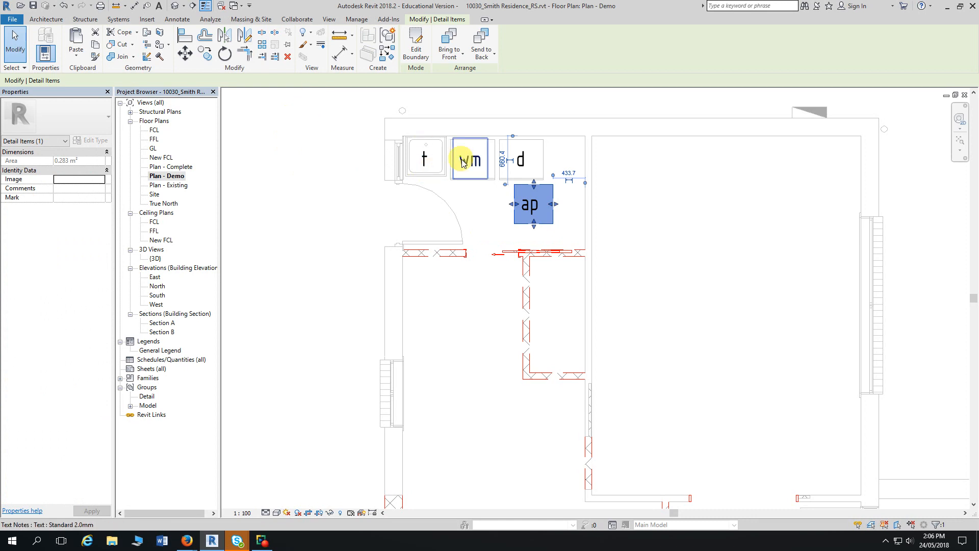
right_click(541, 185)
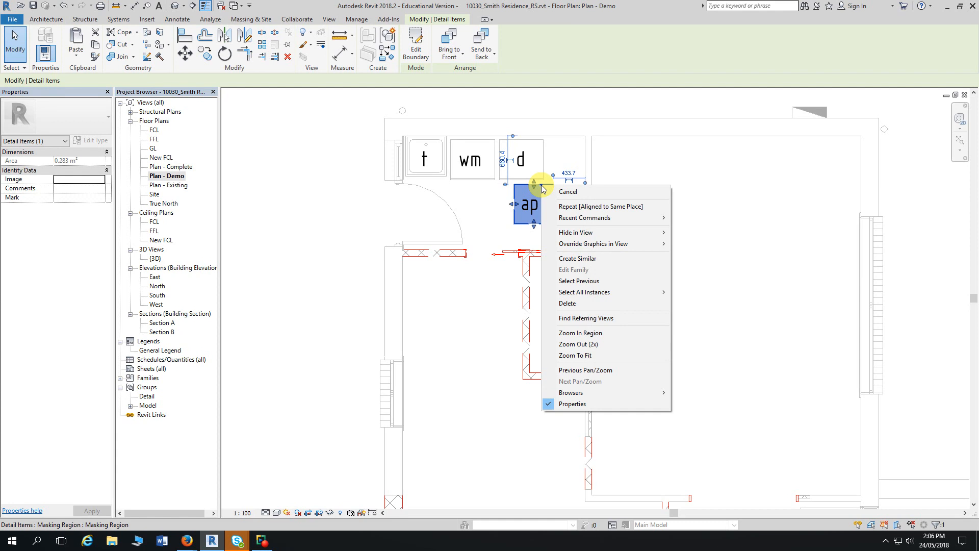
mouse_move(561, 245)
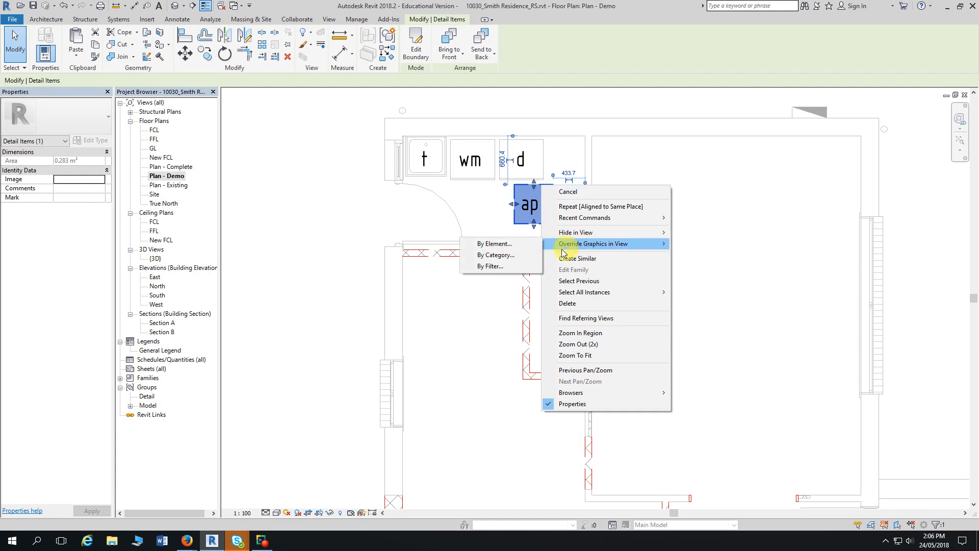
click(522, 250)
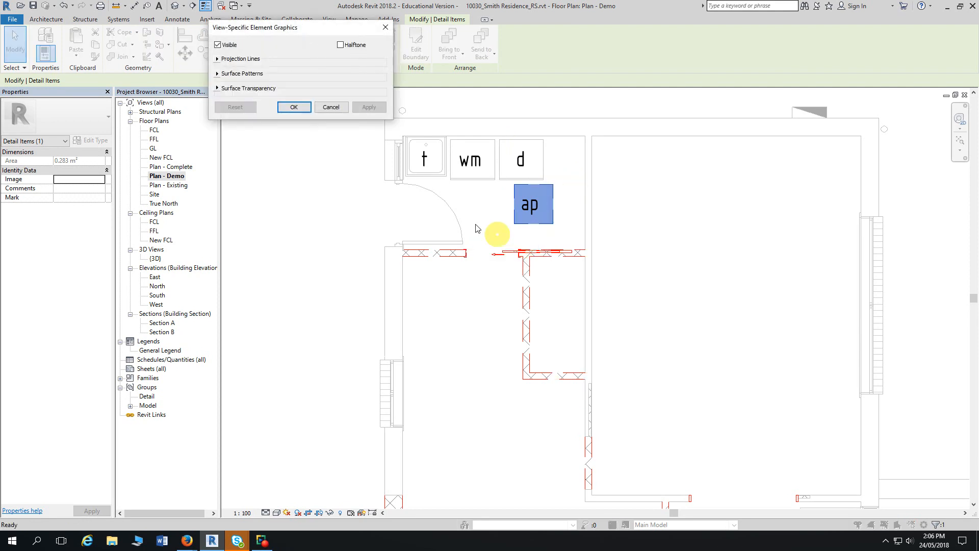
drag(274, 31, 300, 30)
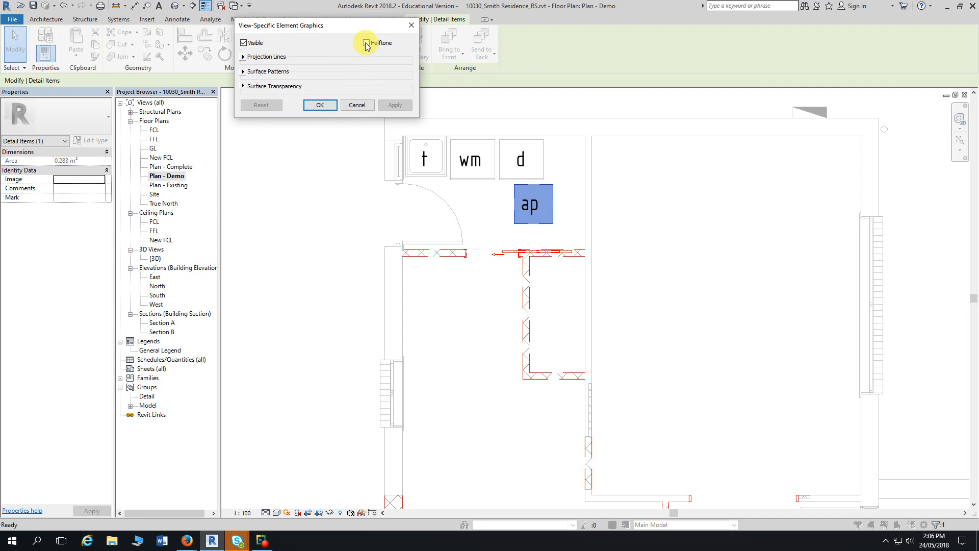
click(366, 43)
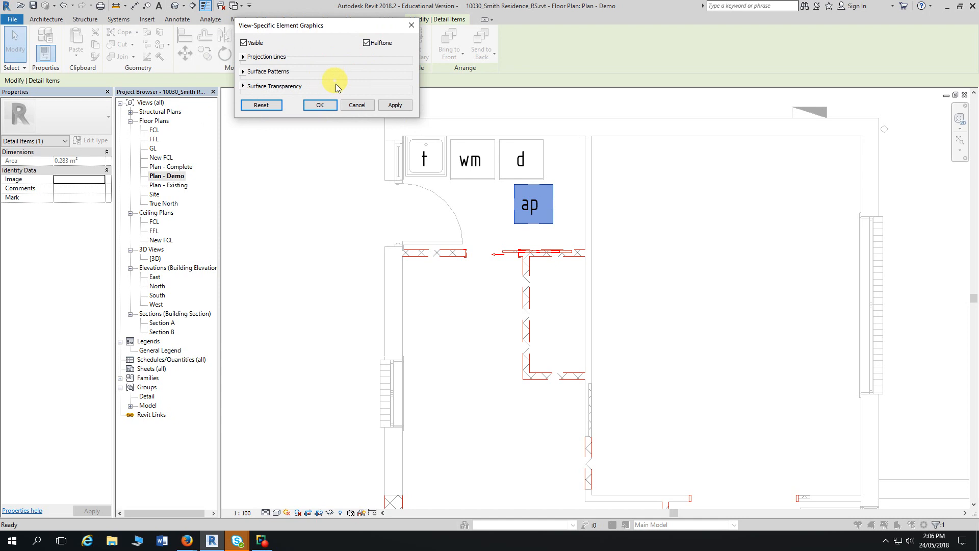
click(321, 105)
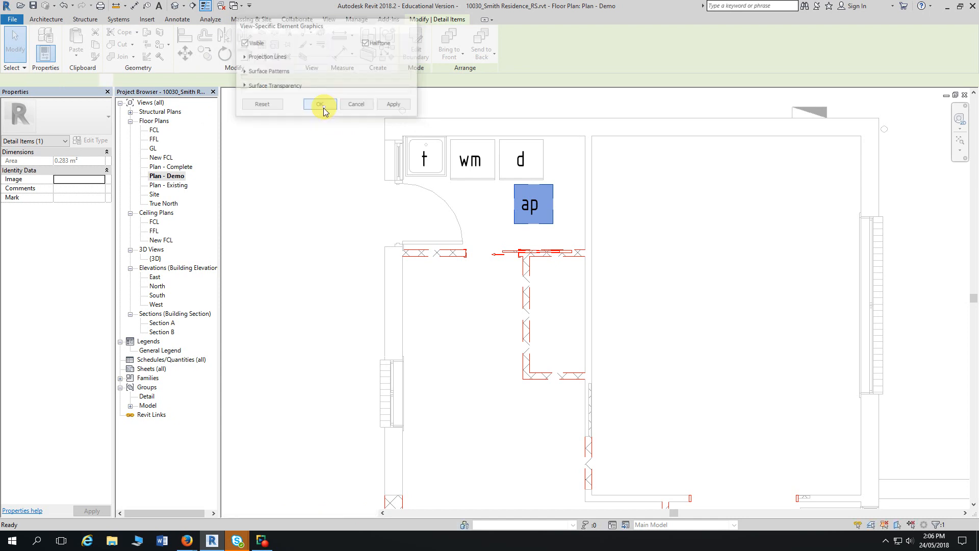
click(284, 226)
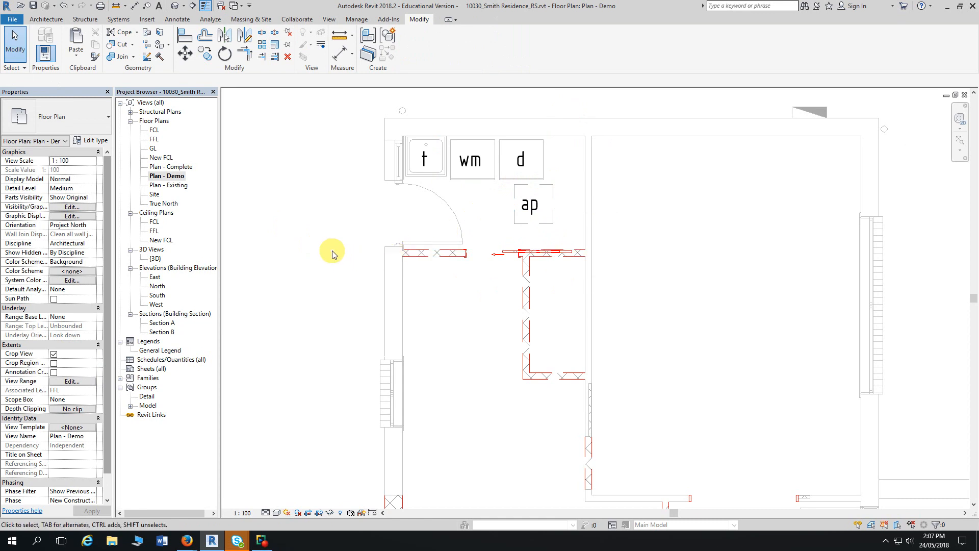
Switch to Firefox and examine the demolition plan PDF's linestyle notes for the pergola lines, posts and roof lines
scroll(376, 203, down, 1)
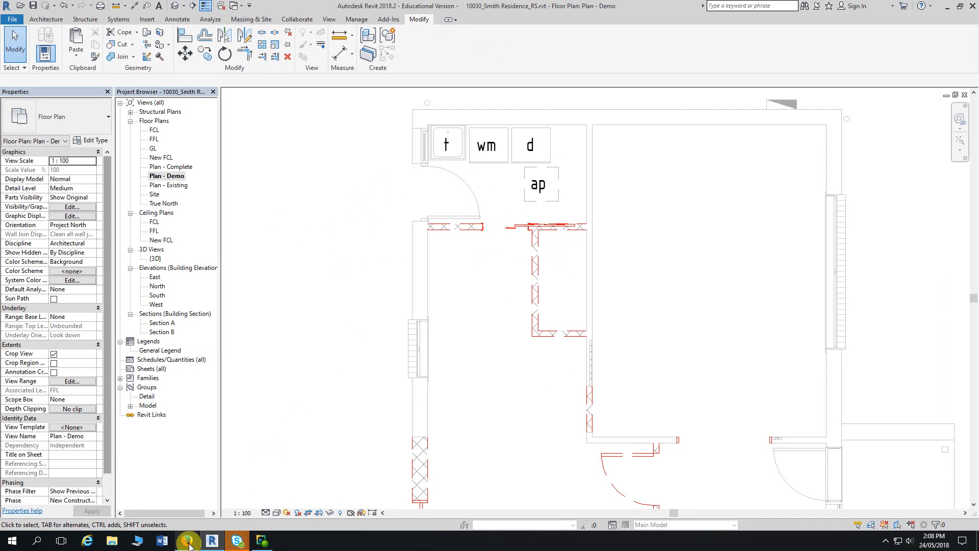
mouse_move(187, 544)
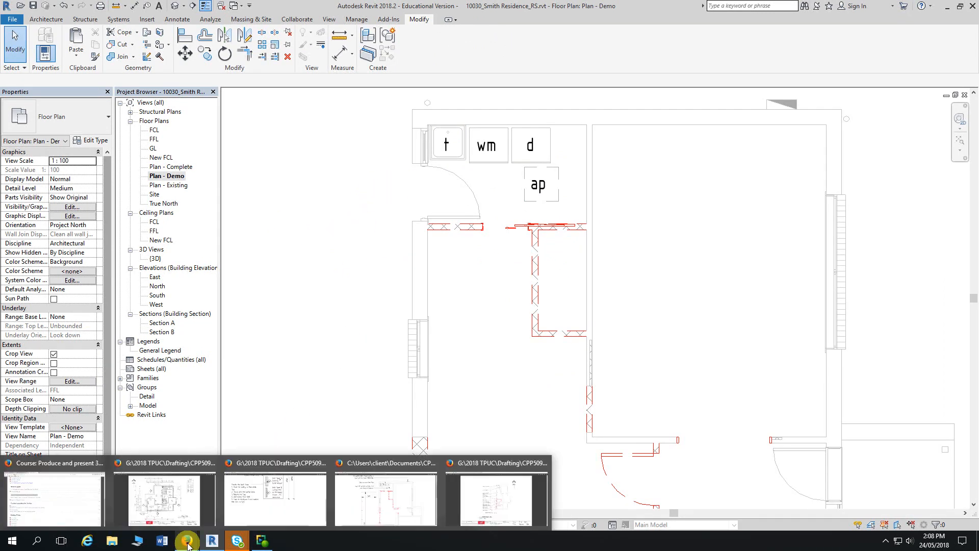
click(387, 497)
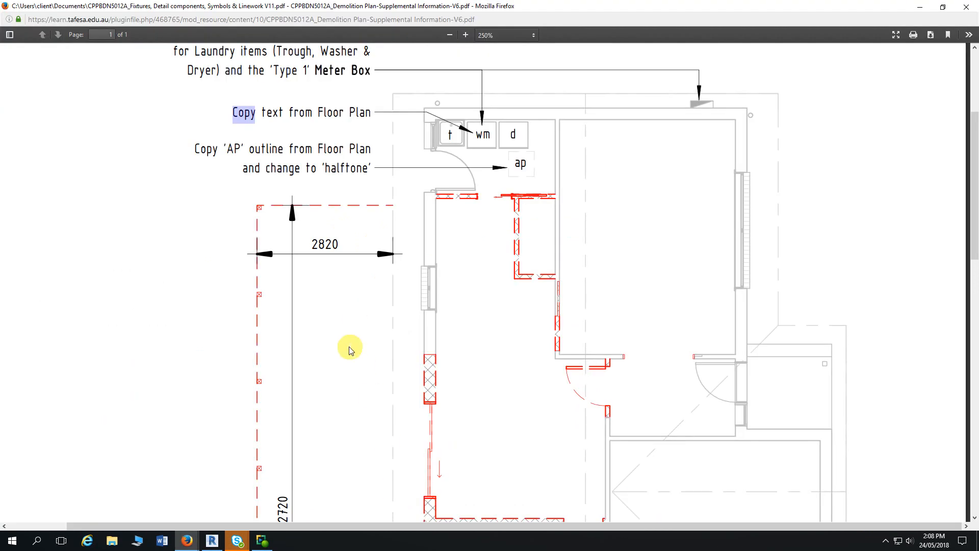
click(191, 299)
scroll(189, 301, down, 1)
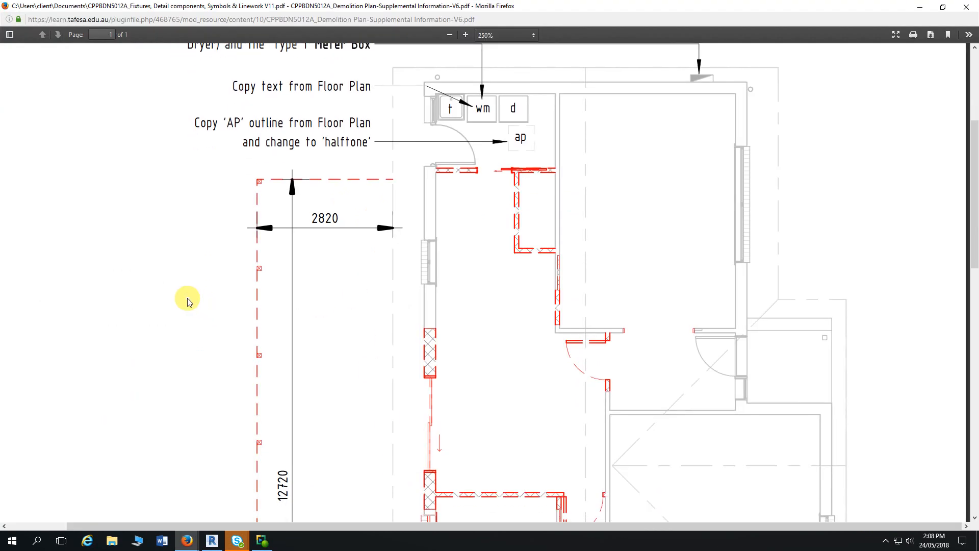
scroll(188, 301, down, 6)
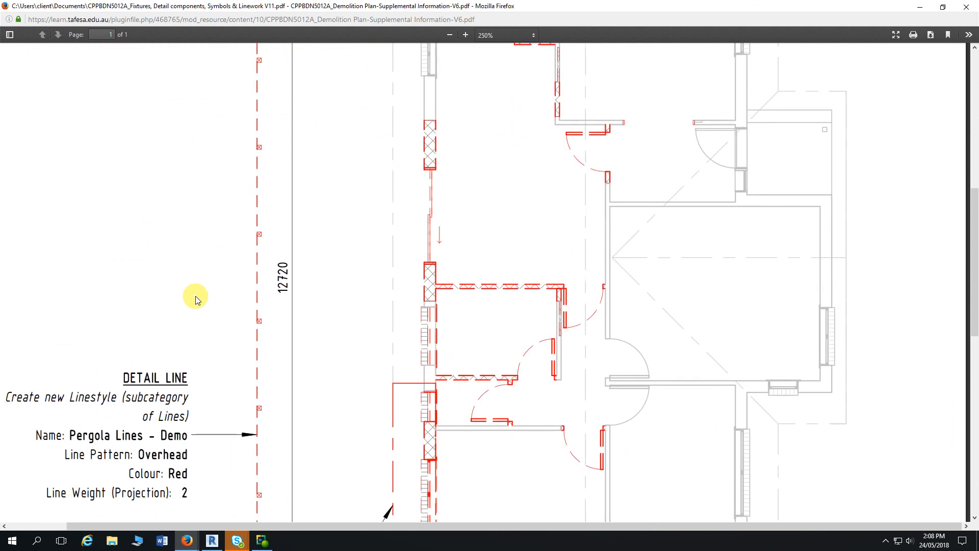
ctrl+scroll(198, 295, down, 5)
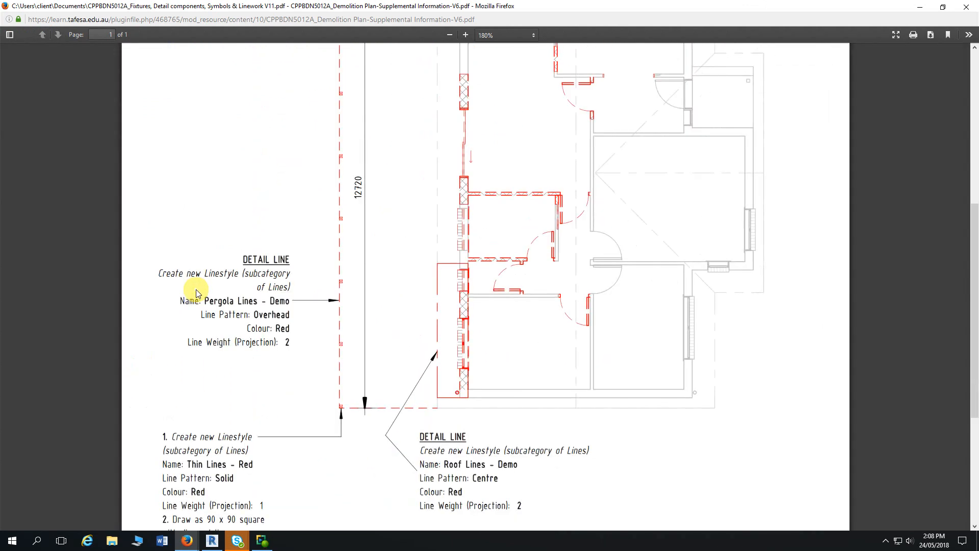
scroll(198, 288, down, 2)
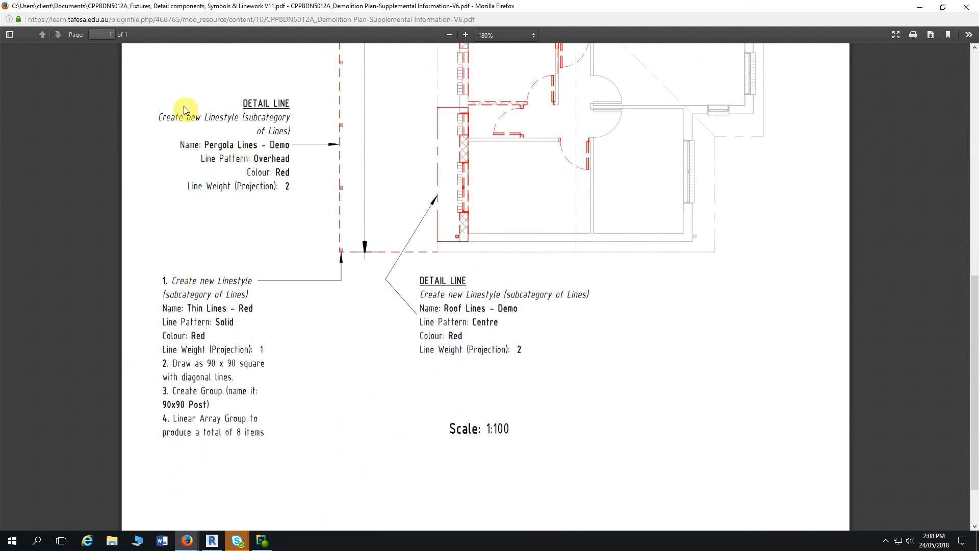
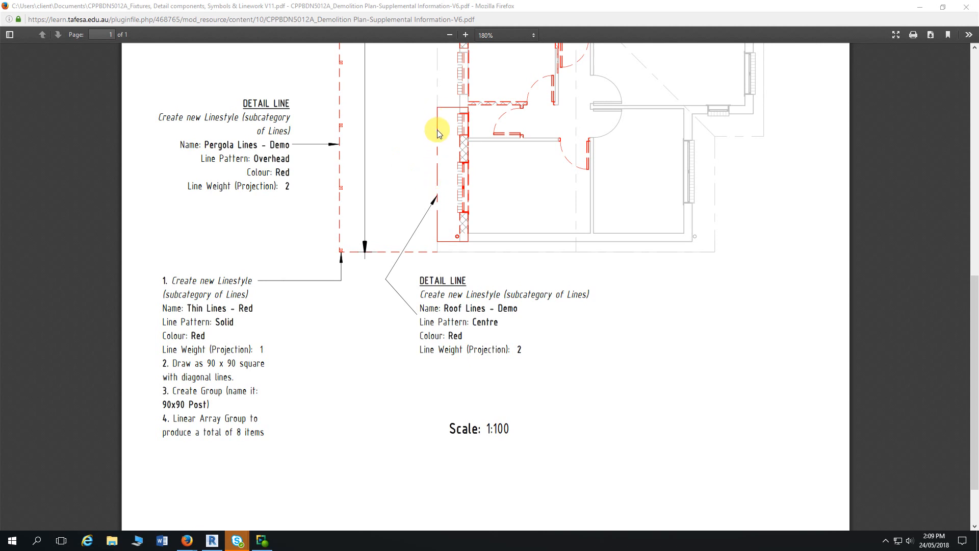
Examine the PDF's Thin Lines - Red linestyle note and the 90x90 post drawing, grouping and array instructions
scroll(437, 128, up, 2)
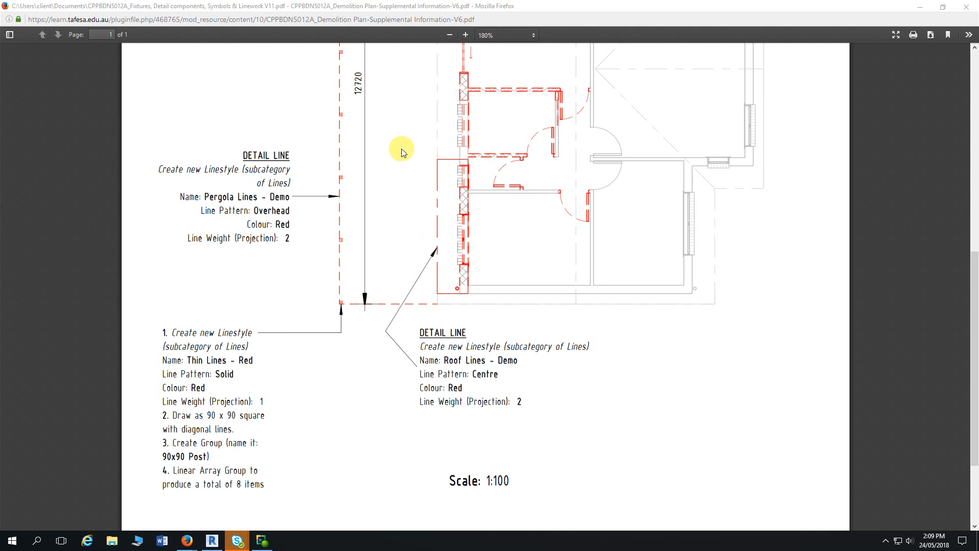
scroll(397, 153, down, 2)
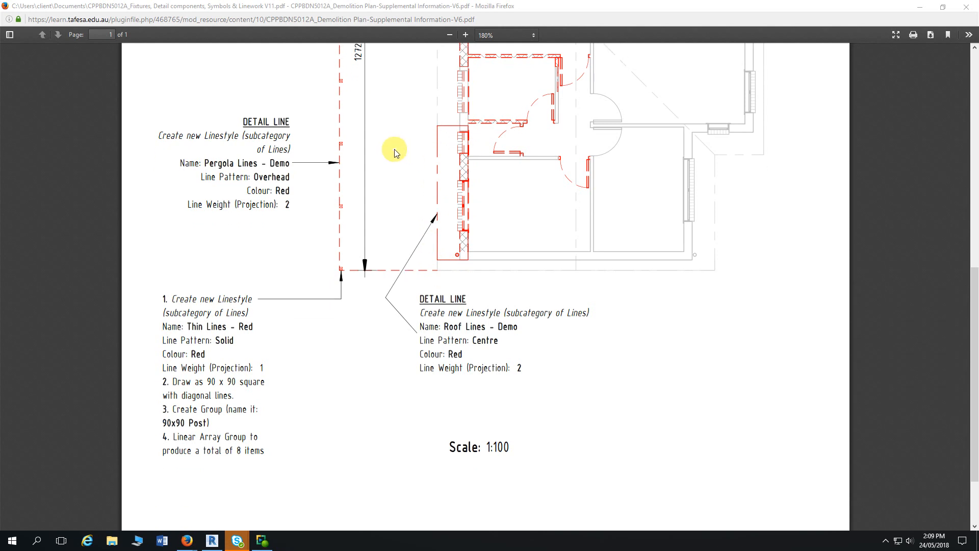
scroll(396, 155, down, 1)
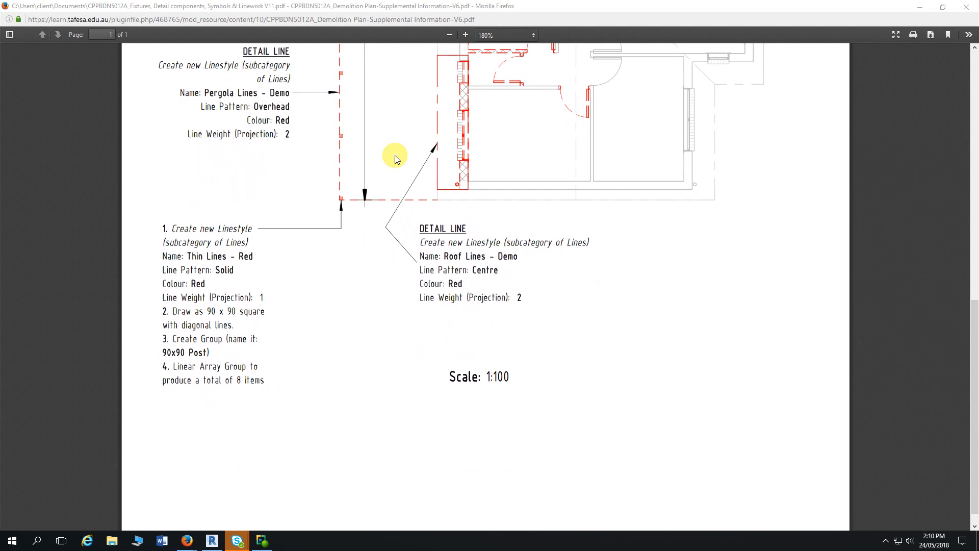
scroll(404, 153, up, 1)
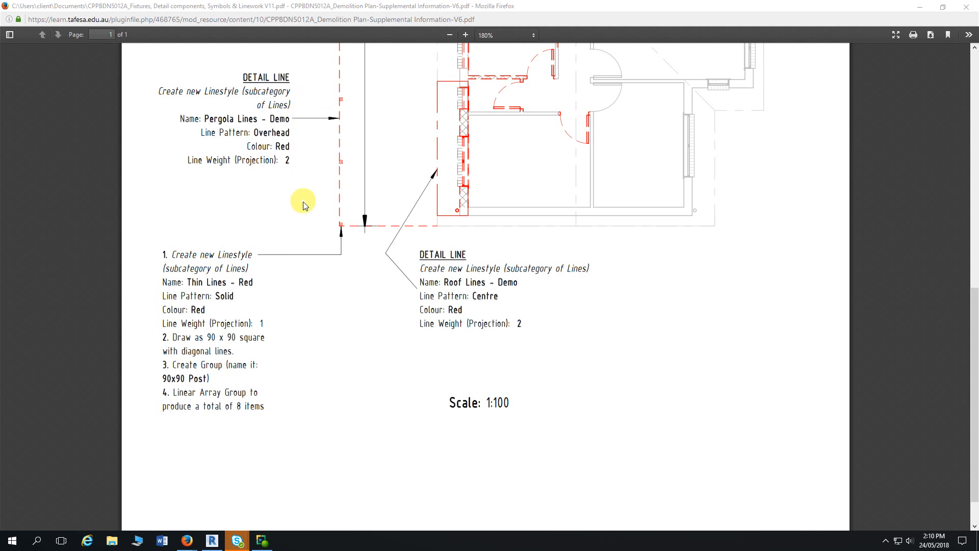
scroll(301, 204, down, 1)
scroll(306, 153, up, 1)
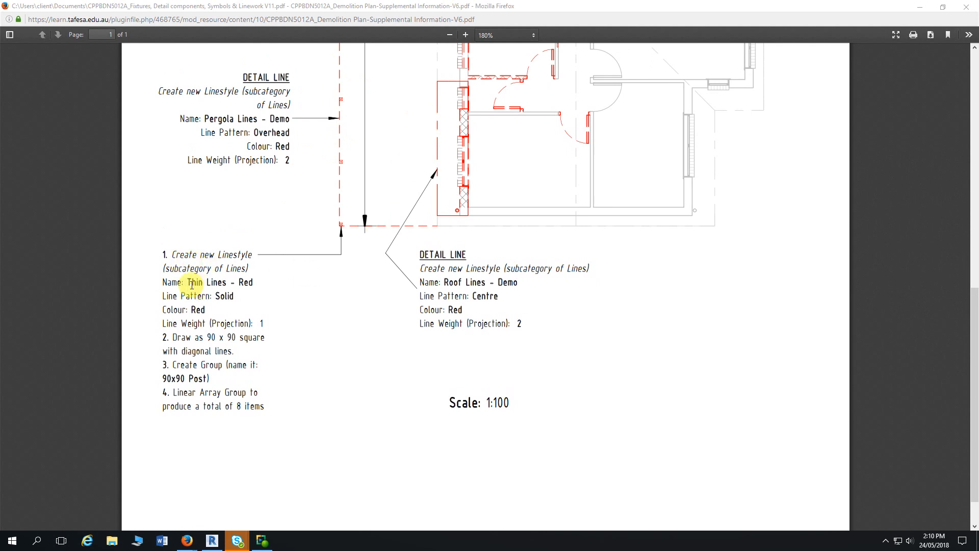
drag(188, 282, 254, 282)
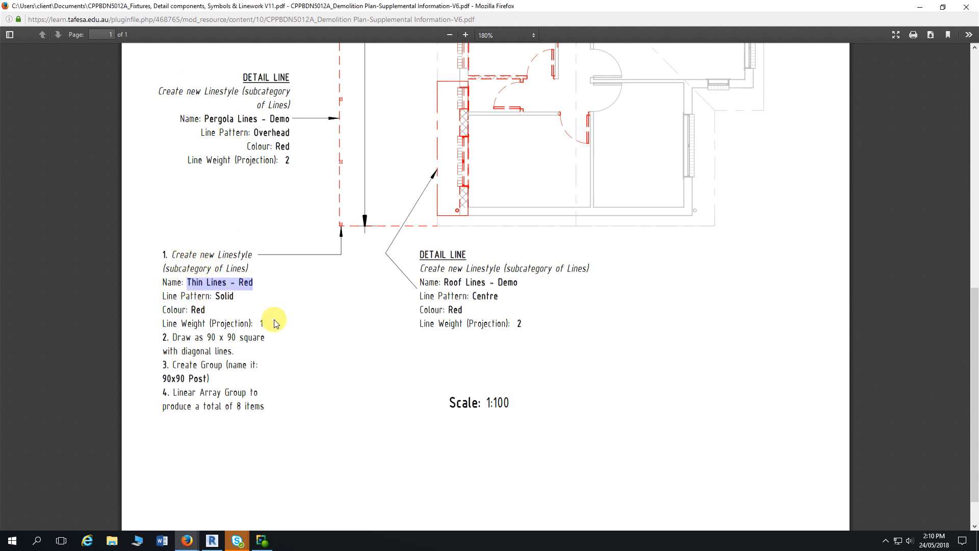
ctrl+scroll(337, 250, up, 7)
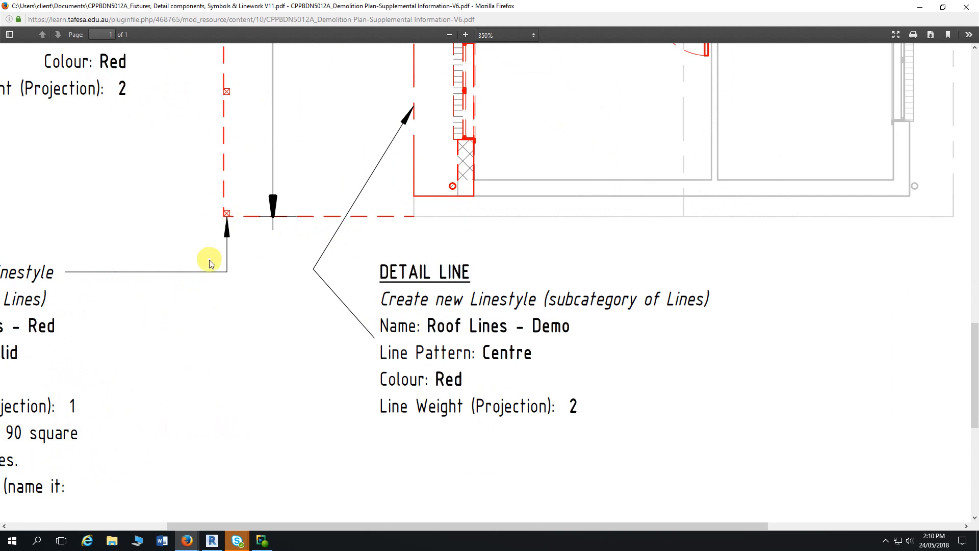
ctrl+scroll(208, 260, down, 7)
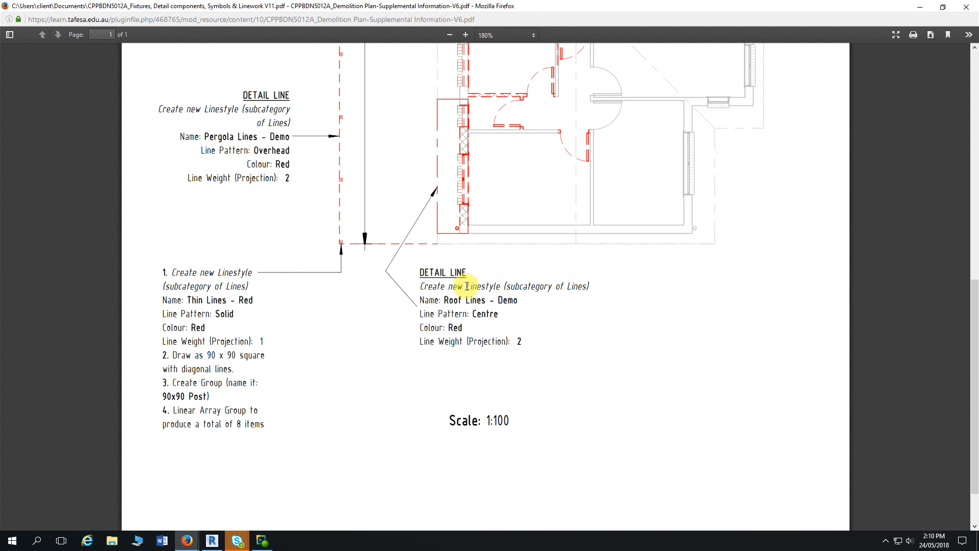
Read the name, line pattern, colour and projection line weight in the PDF's Roof Lines - Demo note
scroll(468, 283, down, 2)
ctrl+scroll(441, 241, up, 3)
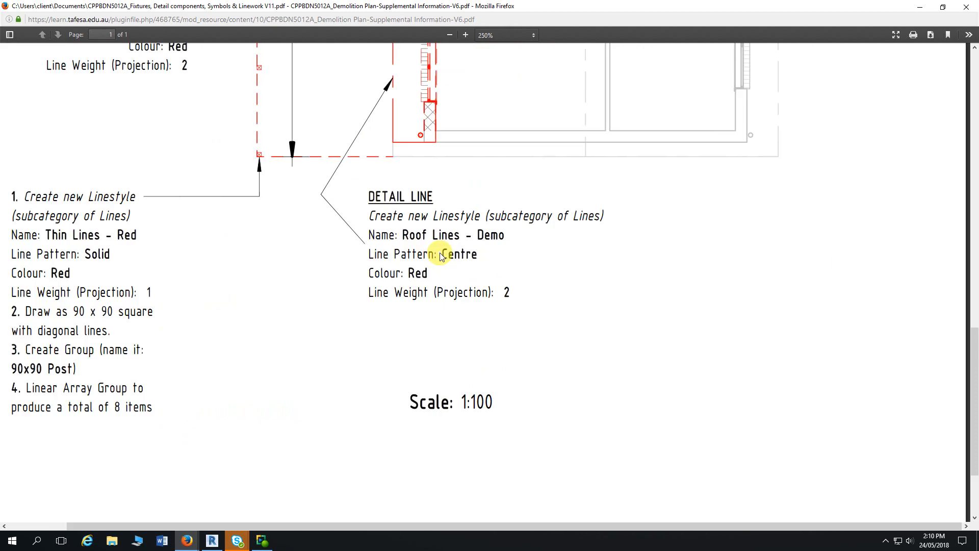
drag(402, 235, 512, 250)
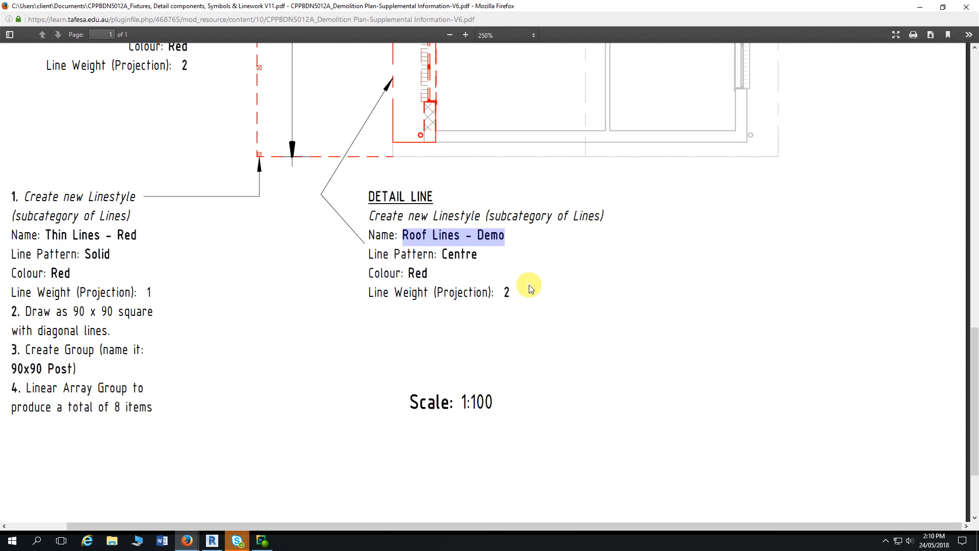
click(444, 255)
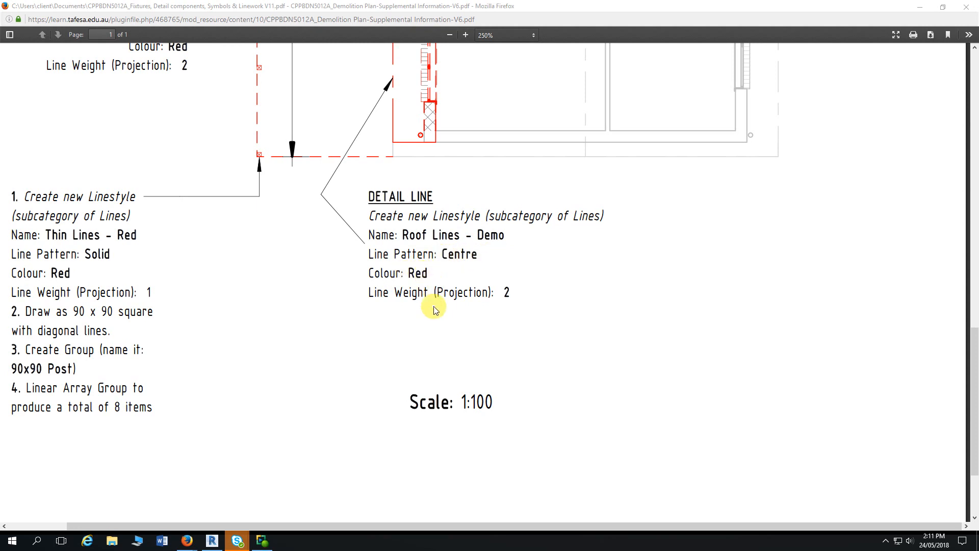
double_click(507, 292)
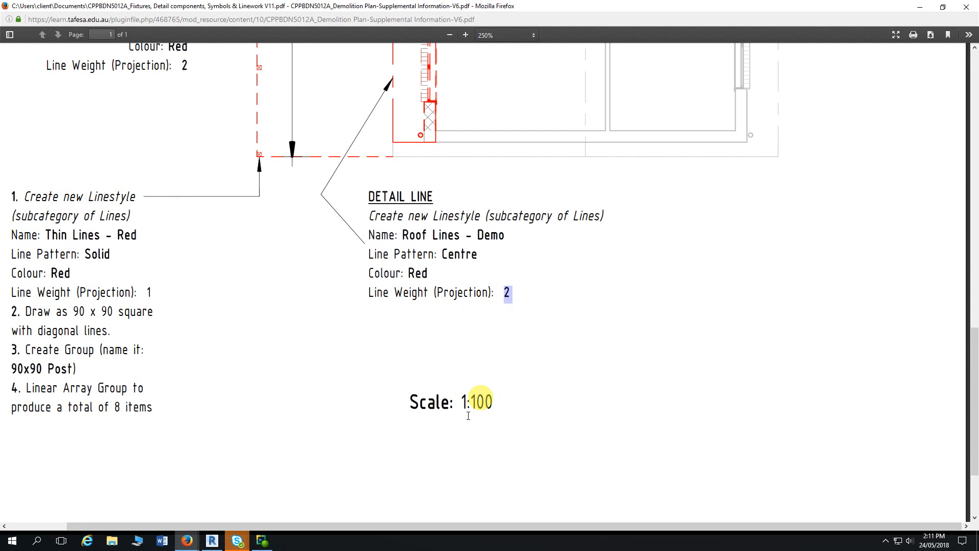
Switch to Revit, open the Line Styles settings and review the existing subcategories of Lines
click(213, 542)
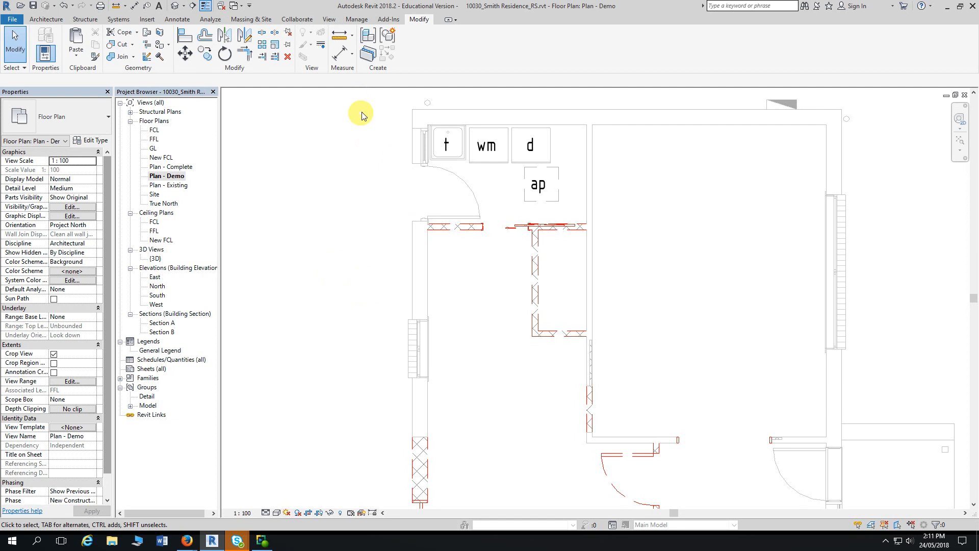
click(360, 23)
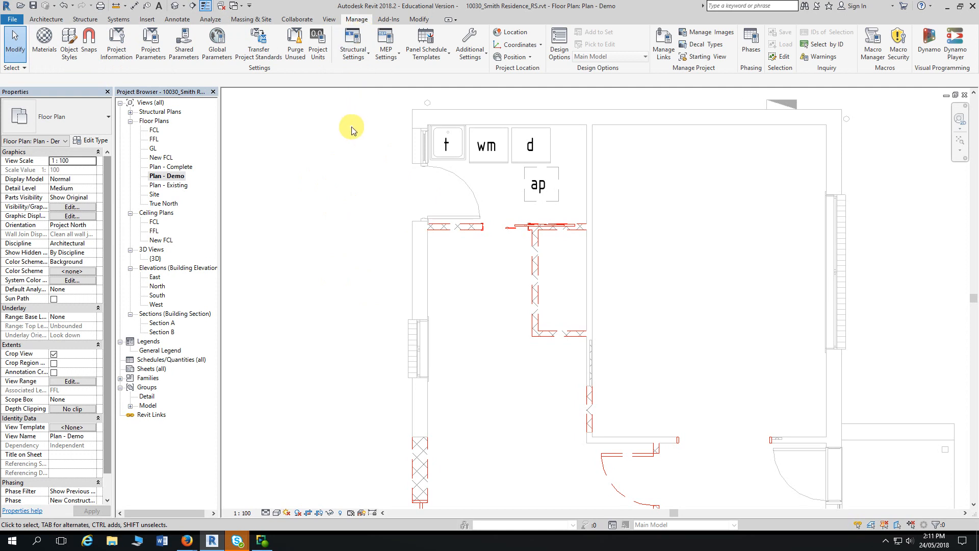
click(483, 59)
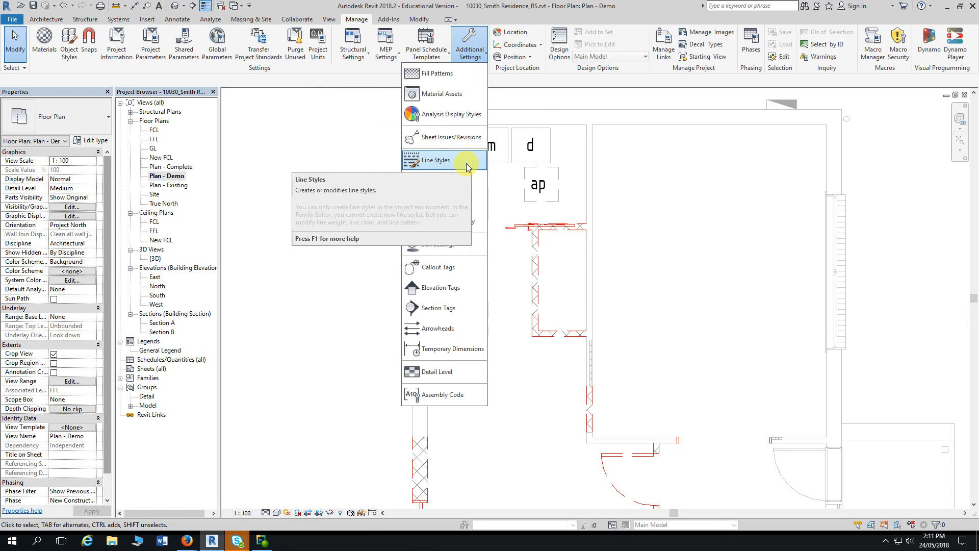
click(468, 167)
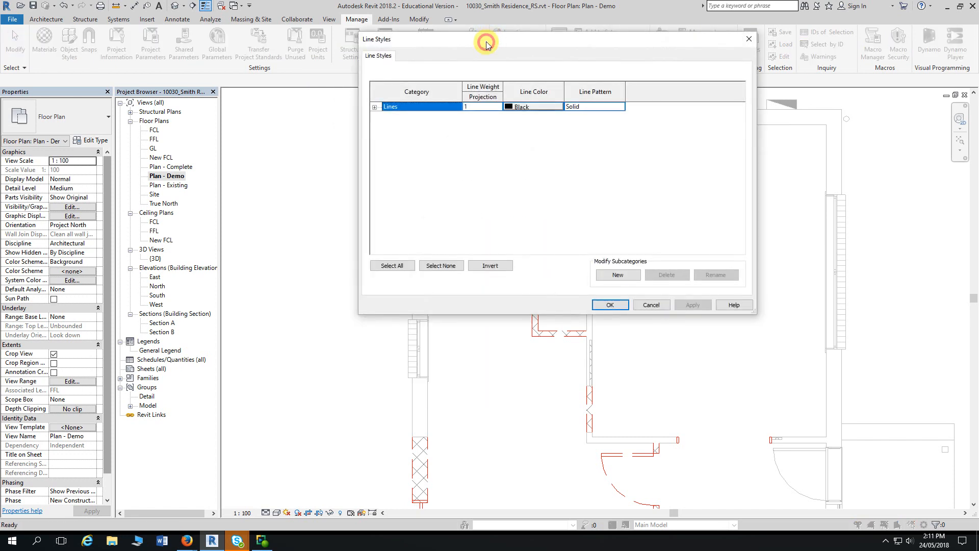
drag(486, 36, 496, 20)
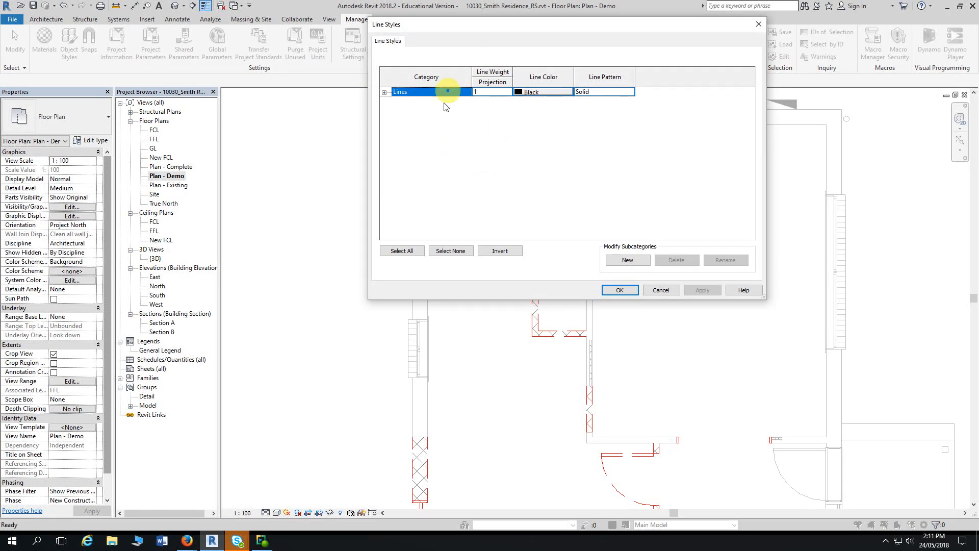
click(384, 92)
scroll(430, 173, down, 3)
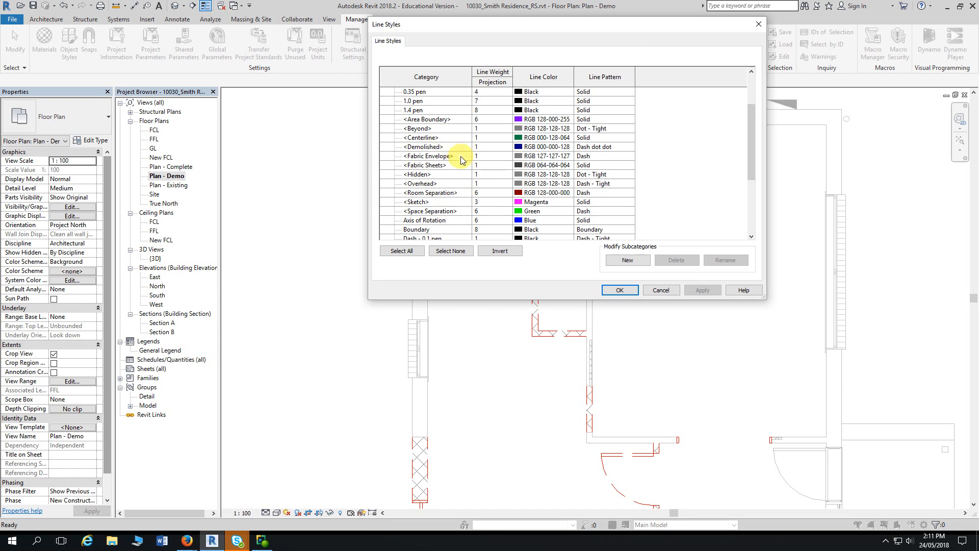
scroll(462, 160, up, 2)
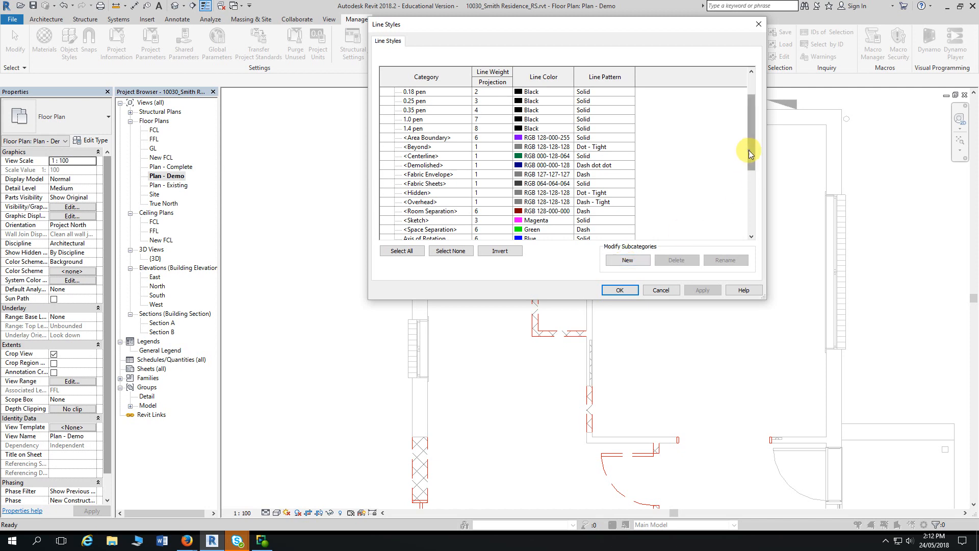
drag(749, 150, 748, 122)
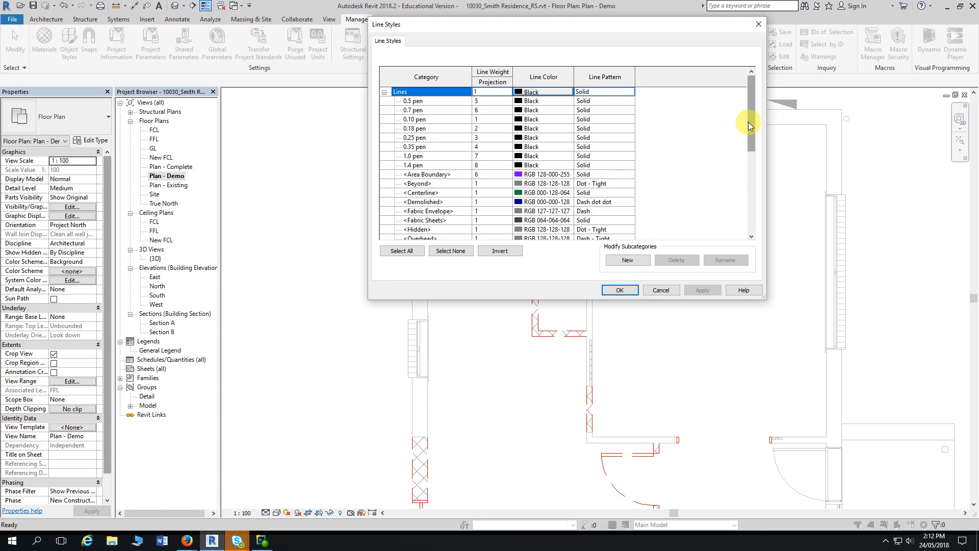
drag(754, 126, 752, 148)
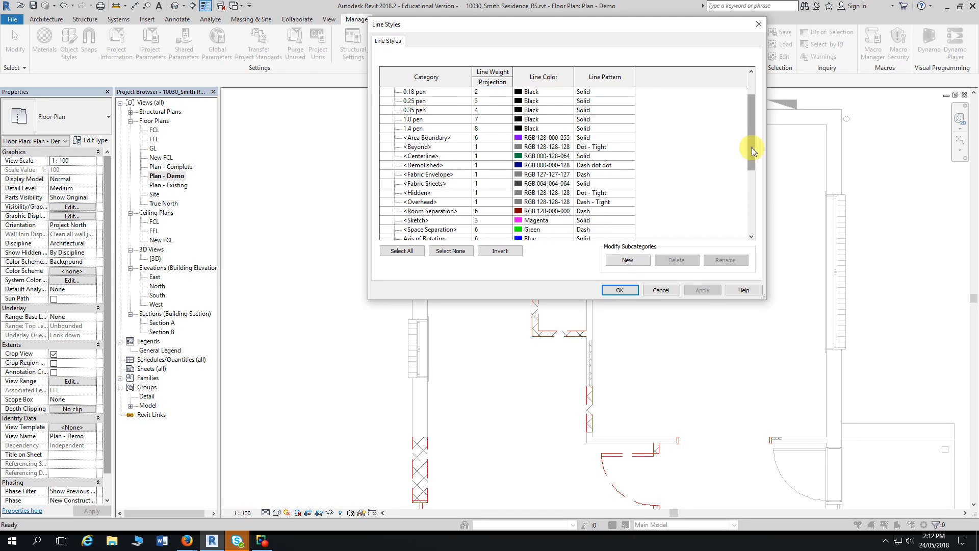
Start a new subcategory of Lines and name it Roof Lines - Demo
click(626, 261)
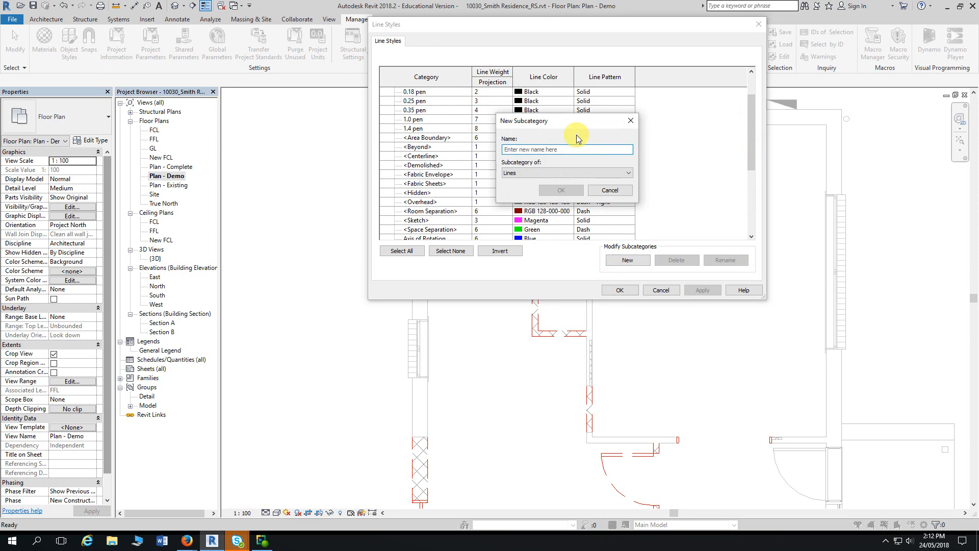
drag(573, 123, 591, 51)
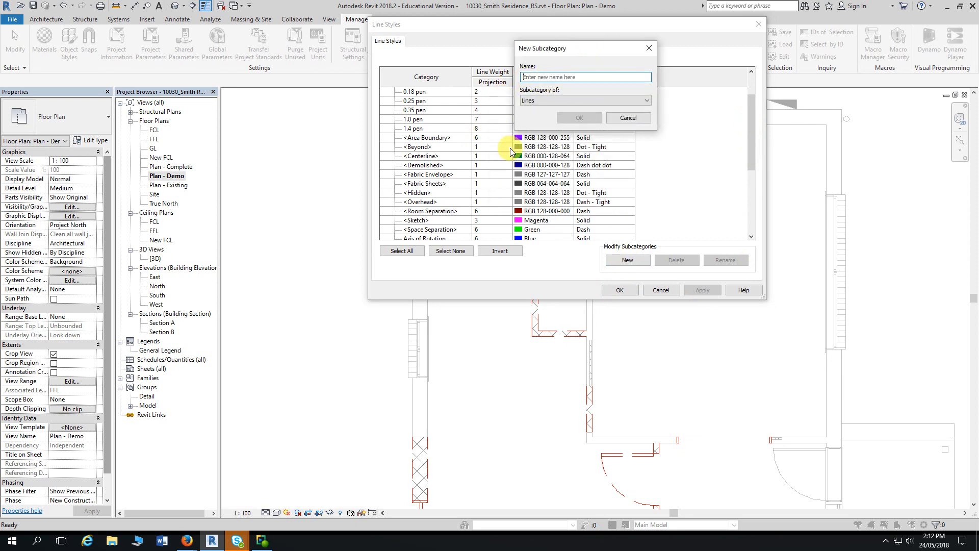
text(Roof)
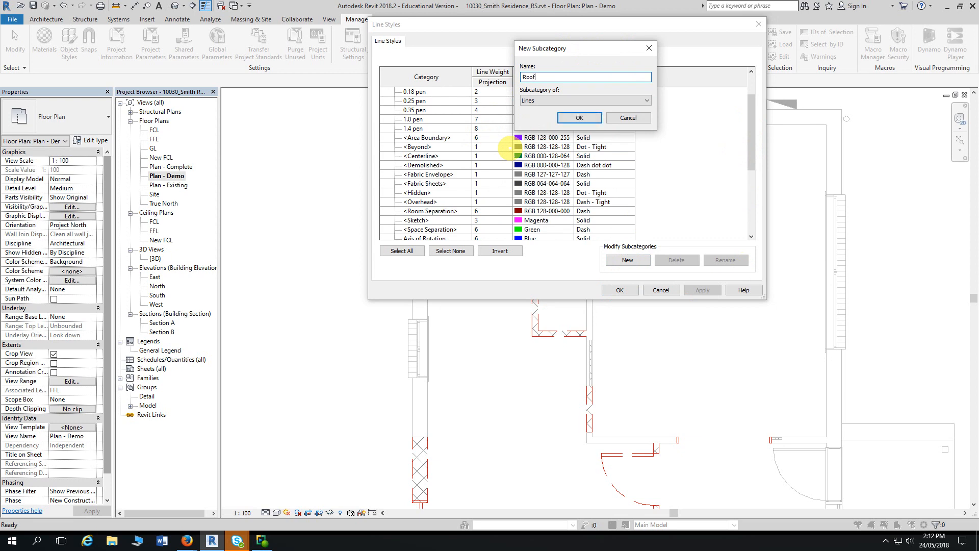
text( Lines - Demo)
Check the Roof Lines - Demo specification in the Firefox demolition plan PDF, and return to Revit
click(187, 541)
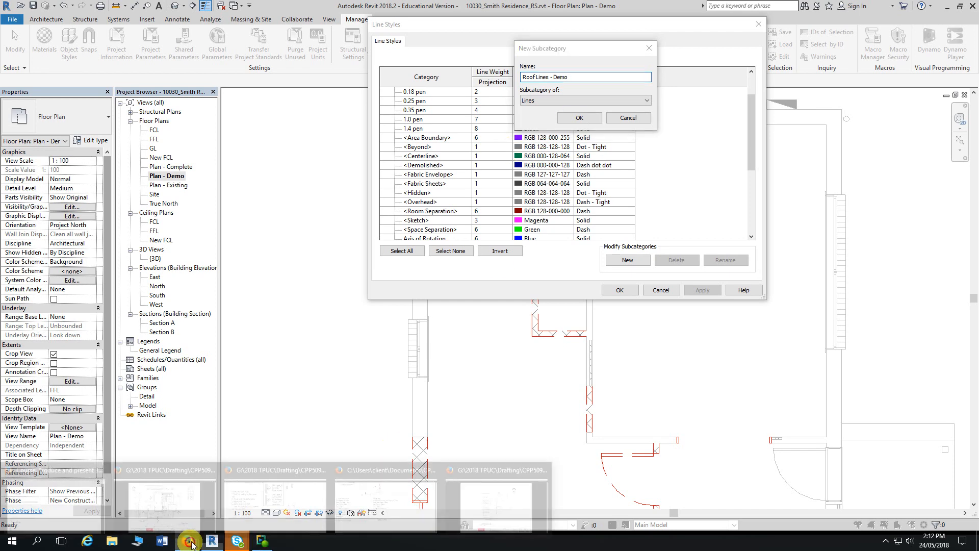
click(388, 485)
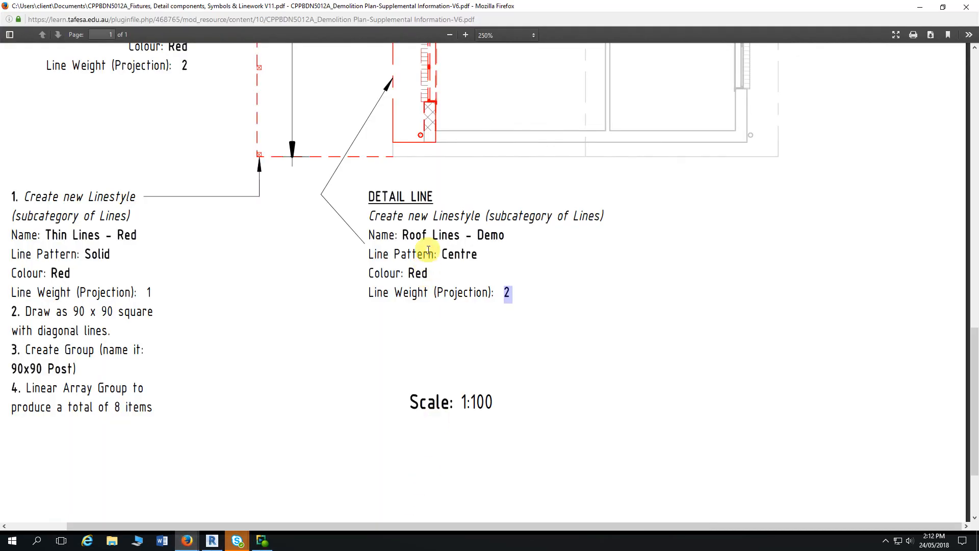
ctrl+scroll(427, 248, up, 6)
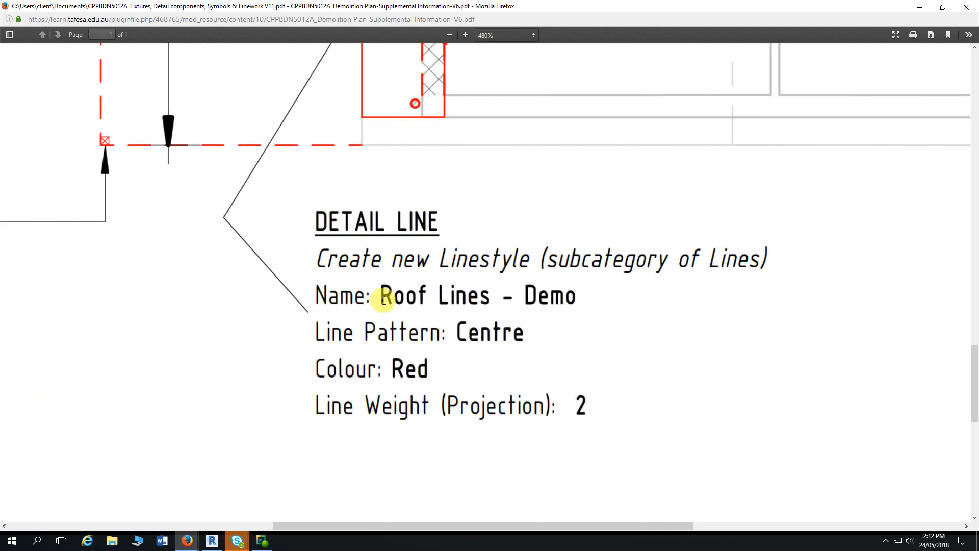
drag(380, 296, 575, 293)
scroll(620, 305, down, 5)
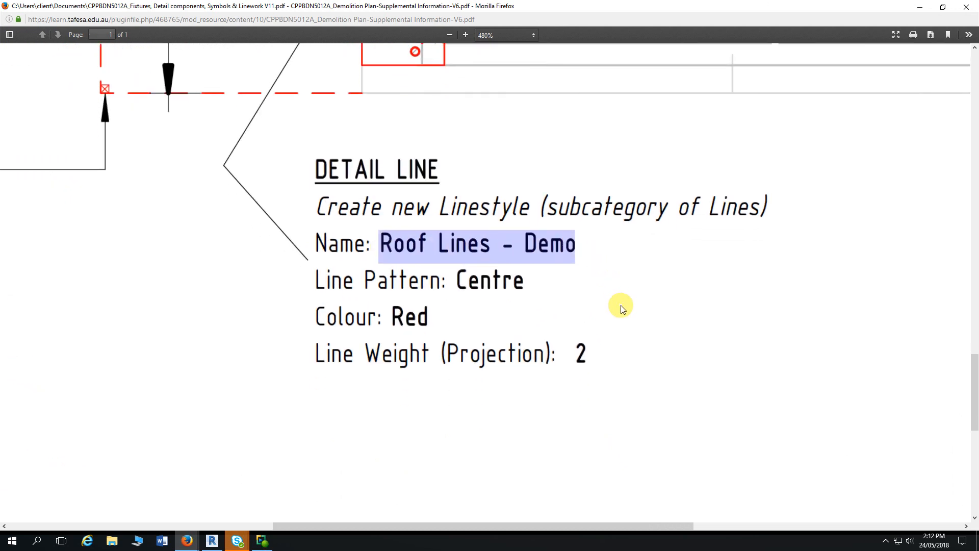
scroll(620, 304, down, 1)
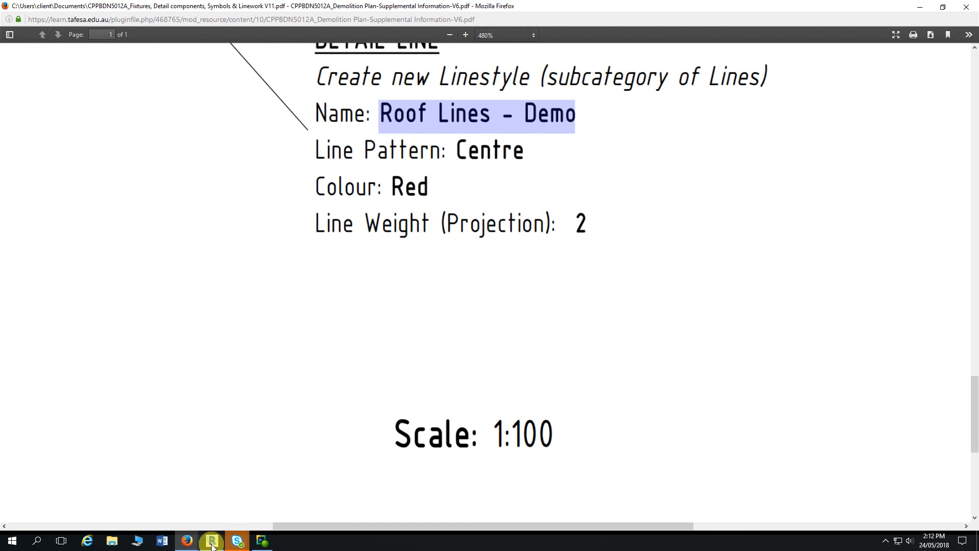
mouse_move(212, 544)
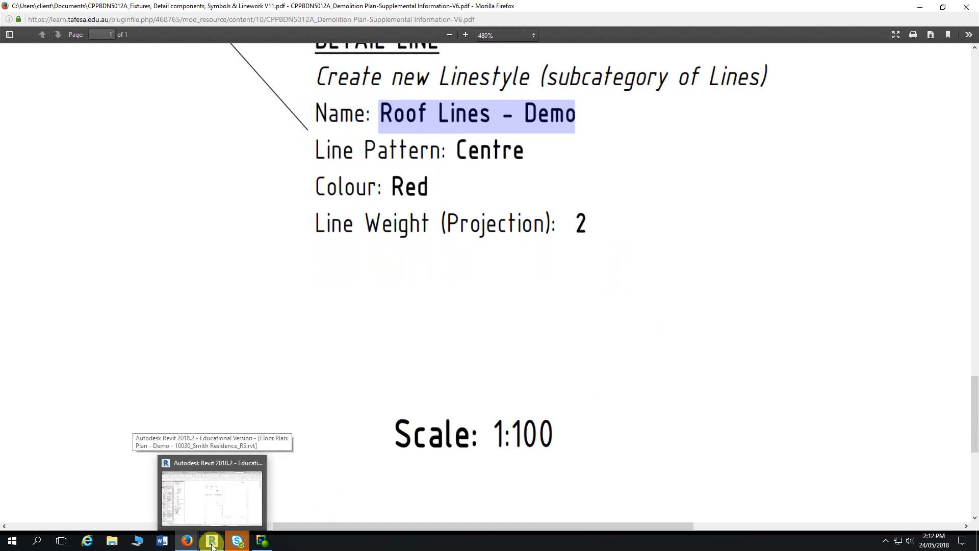
click(212, 544)
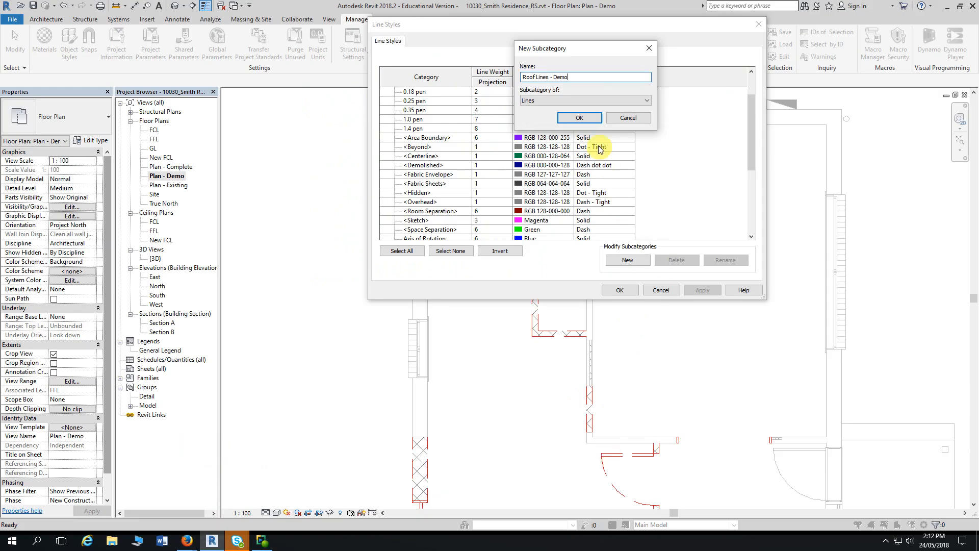
Create the Roof Lines - Demo subcategory and set its line colour to Red
click(584, 118)
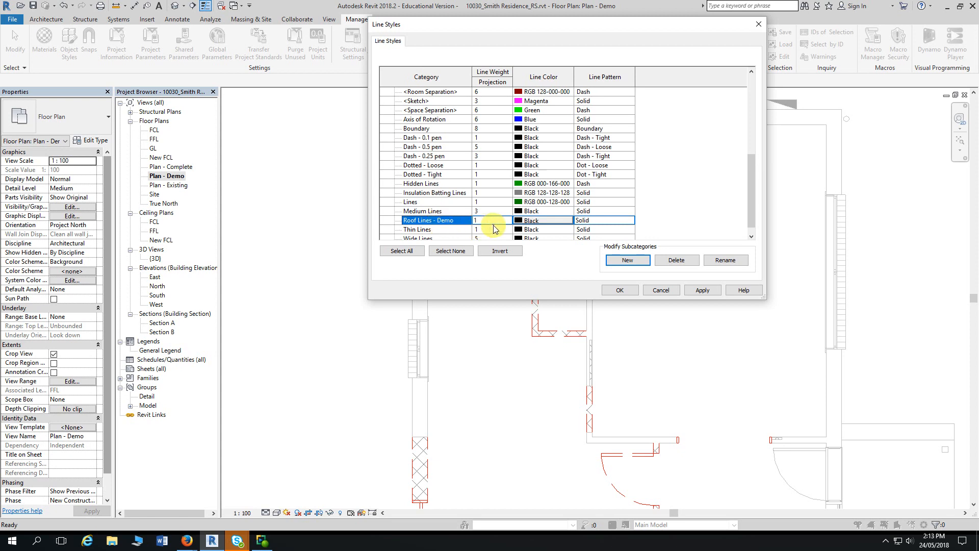
click(520, 224)
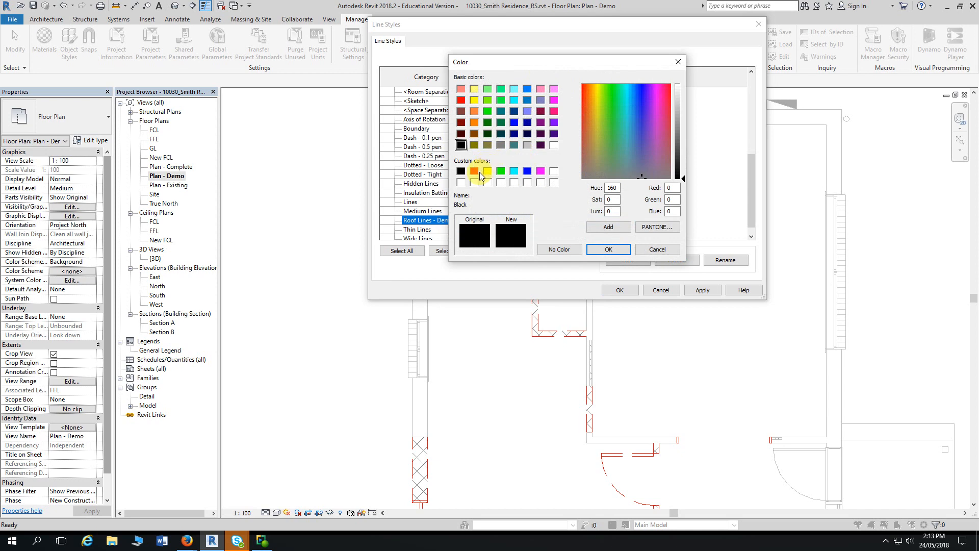
click(476, 171)
click(608, 249)
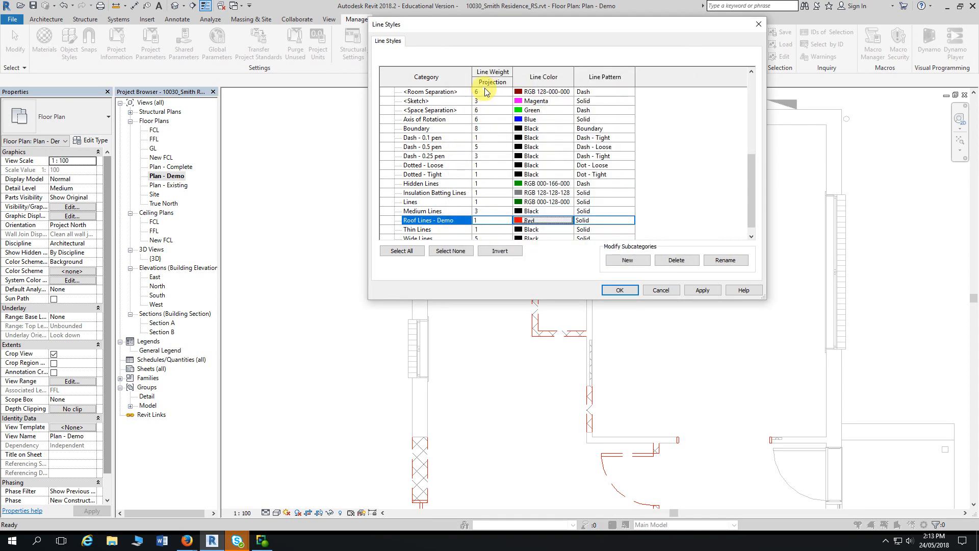
Set the projection line weight of Roof Lines - Demo to 2 and its line pattern to Centre
click(474, 220)
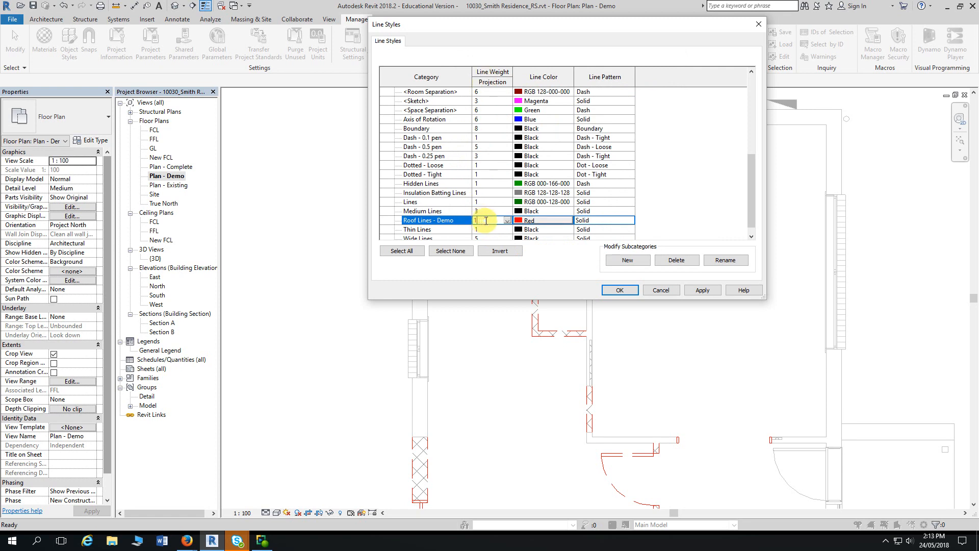
text(2)
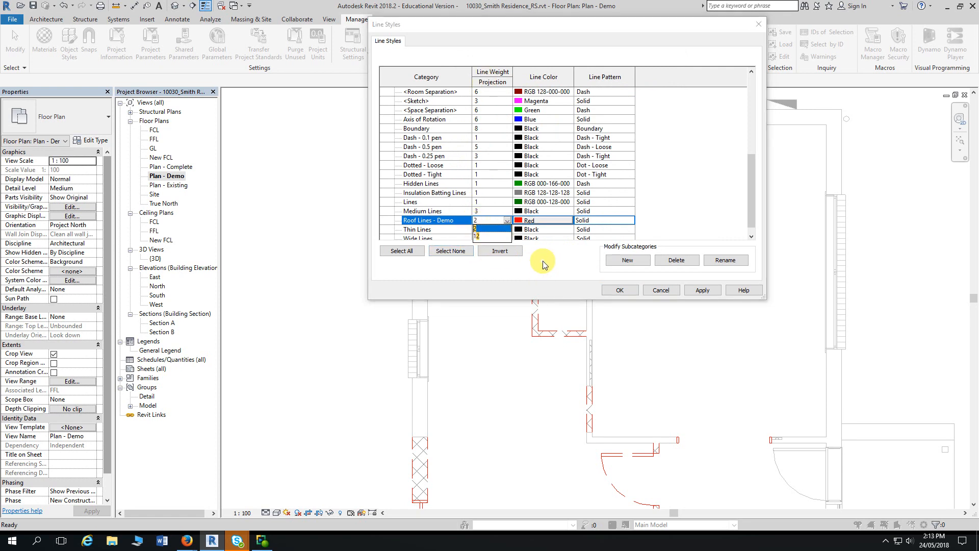
click(543, 261)
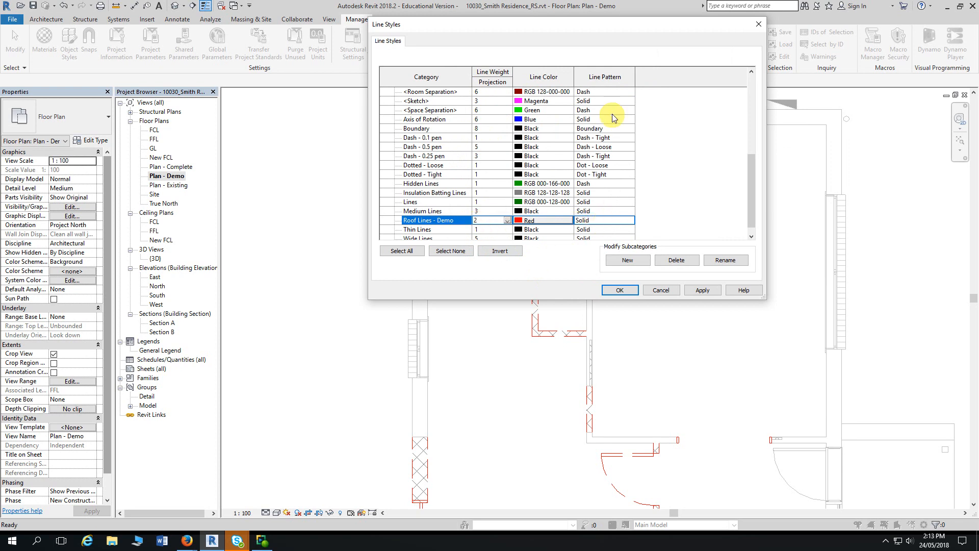
click(633, 220)
click(630, 222)
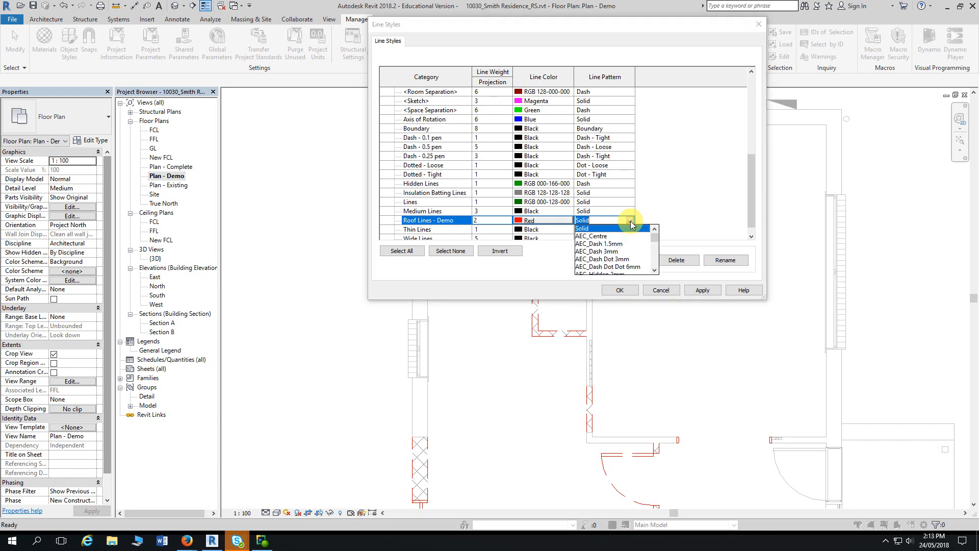
scroll(617, 242, down, 4)
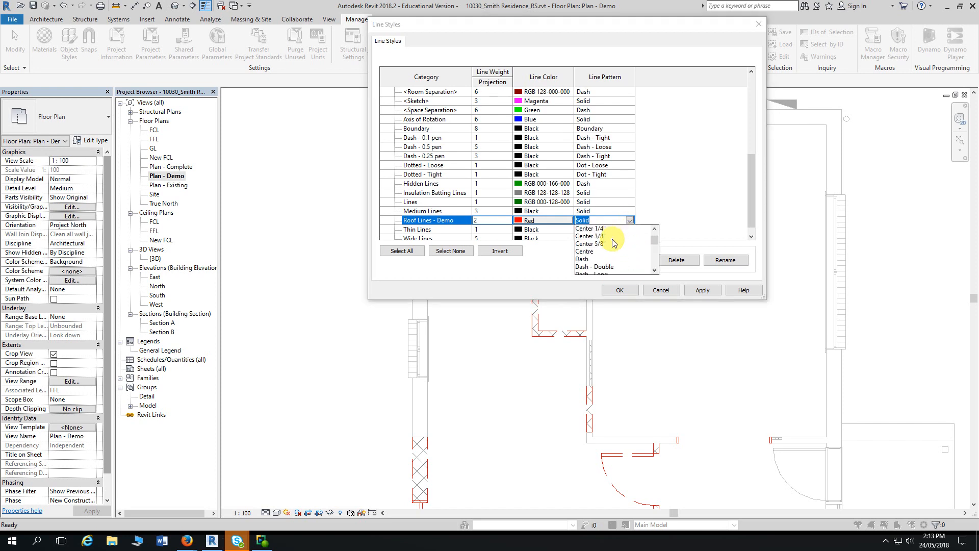
click(585, 252)
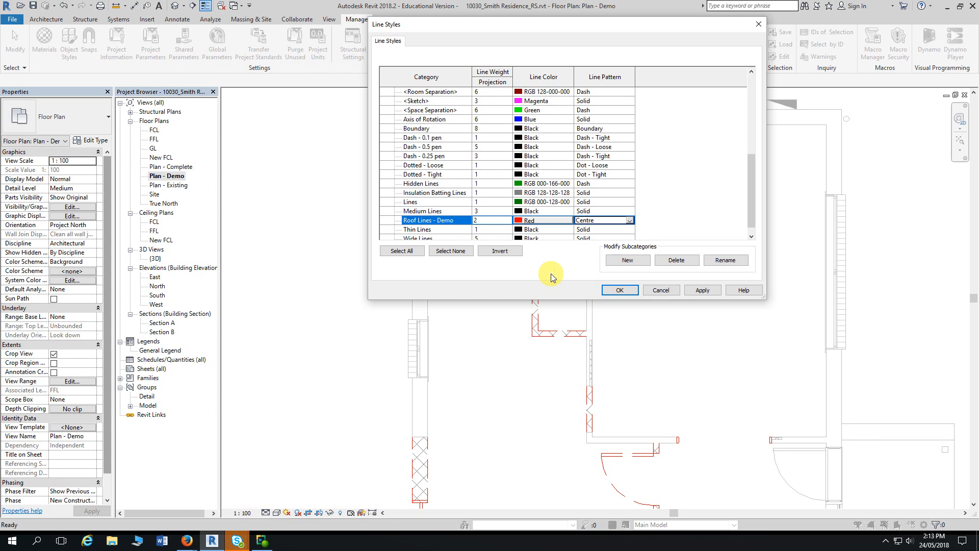
Check the line pattern, colour and projection weight of Roof Lines - Demo against the demolition plan PDF in Firefox, and return to Revit
click(188, 541)
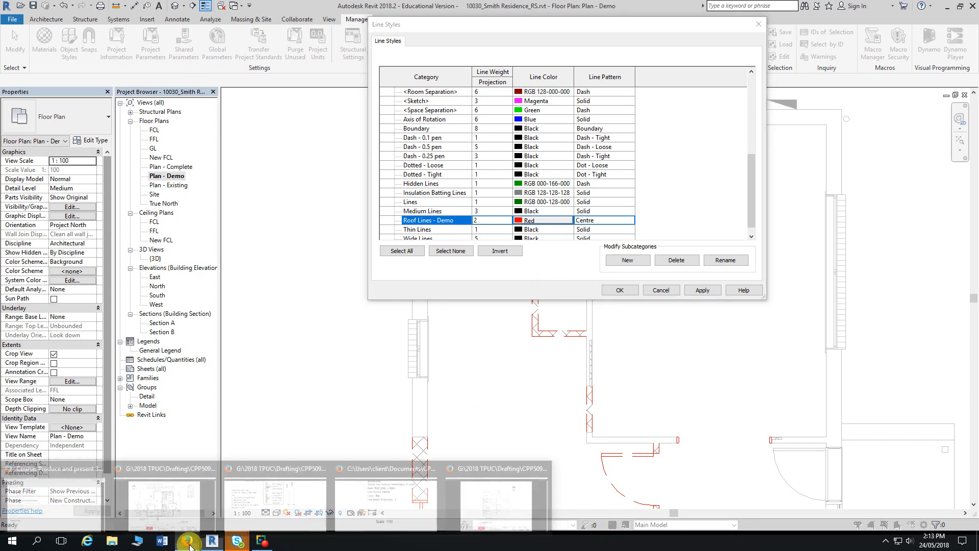
click(407, 504)
drag(455, 149, 525, 150)
drag(393, 187, 431, 187)
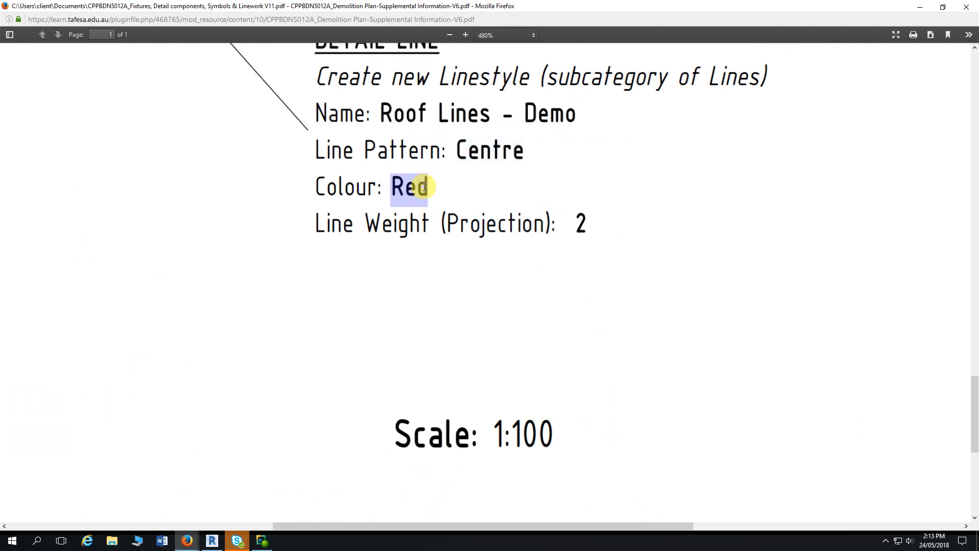
drag(579, 222, 586, 225)
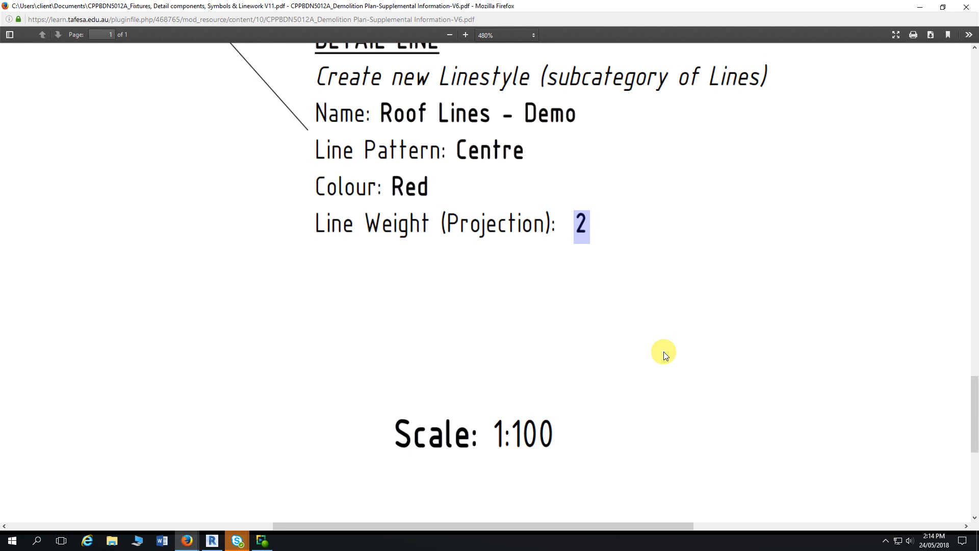
click(212, 540)
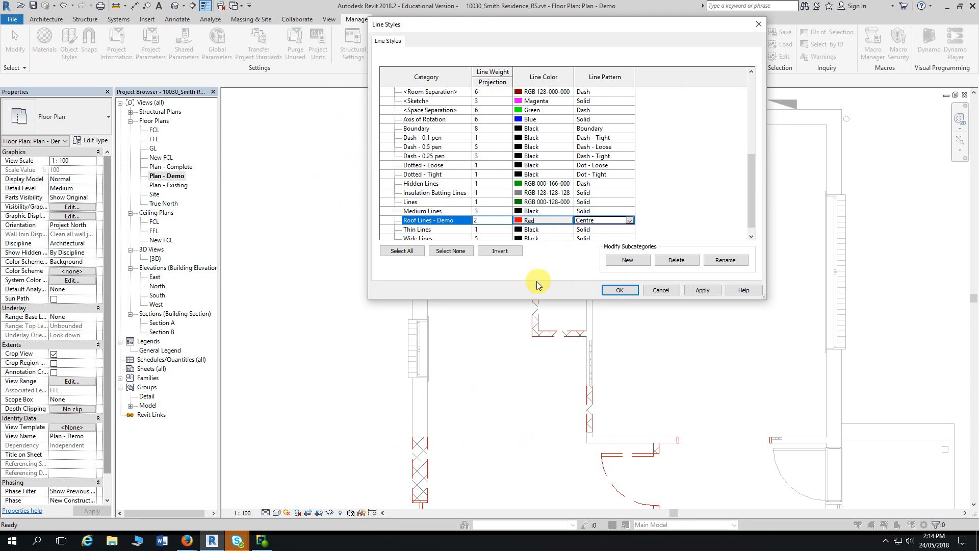
Start another new subcategory of Lines, and find the Pergola Lines - Demo note in the demolition plan PDF in Firefox
click(626, 260)
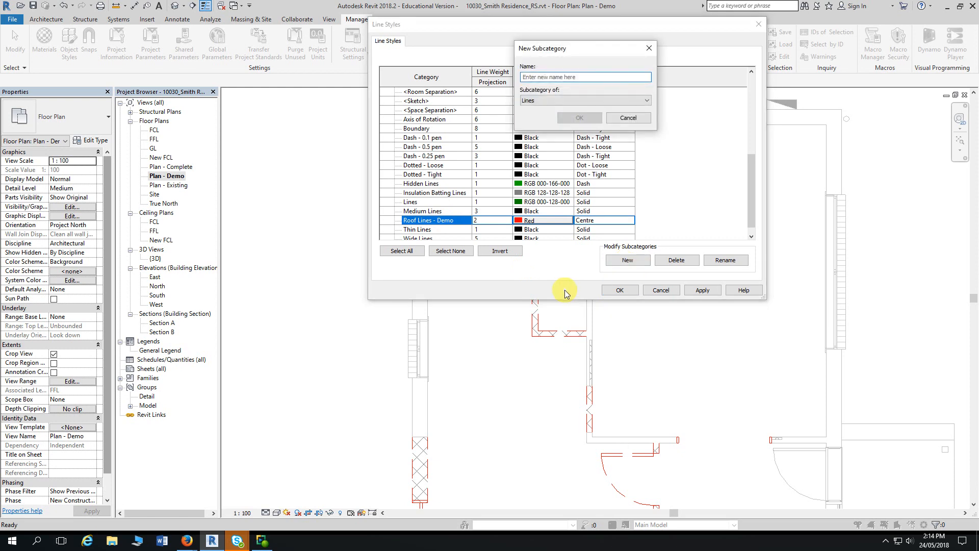
click(187, 541)
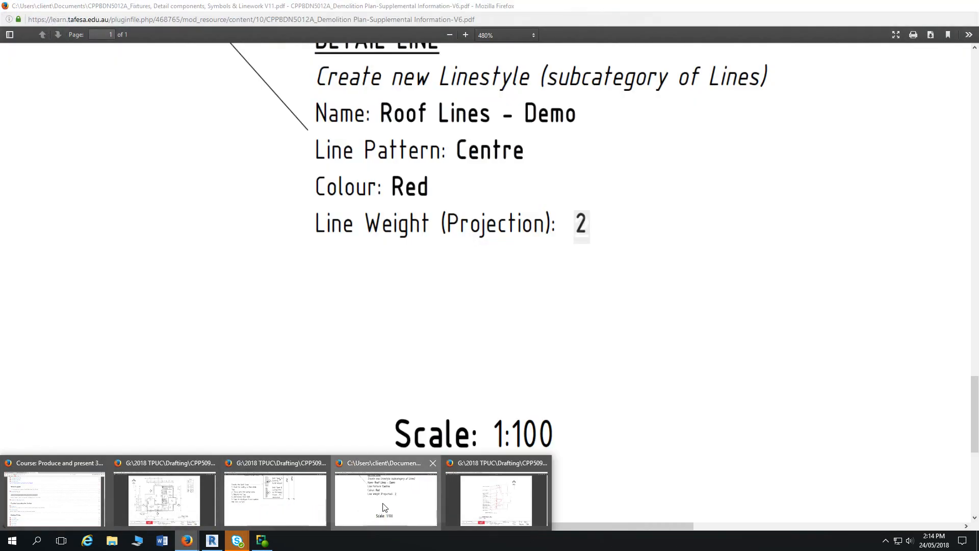
click(351, 502)
ctrl+scroll(331, 391, down, 4)
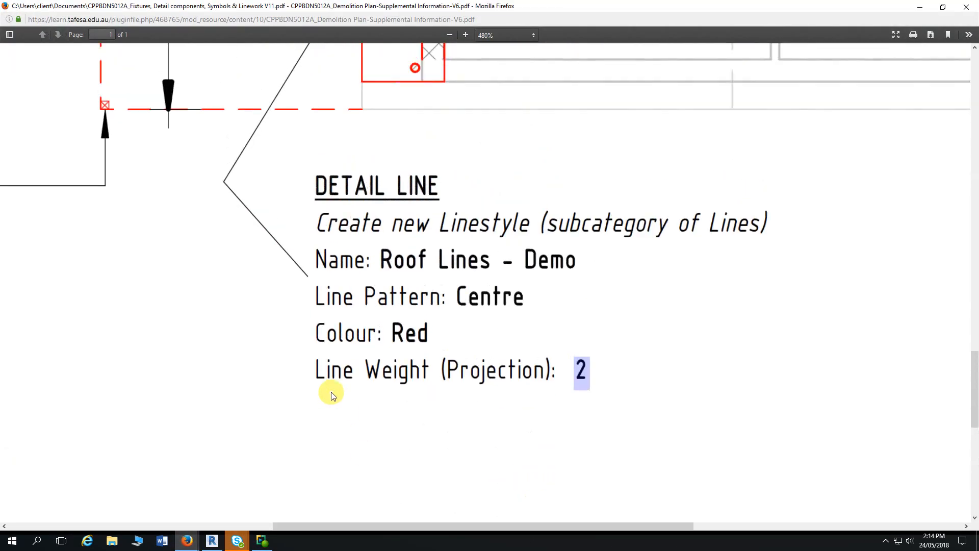
ctrl+scroll(331, 396, down, 4)
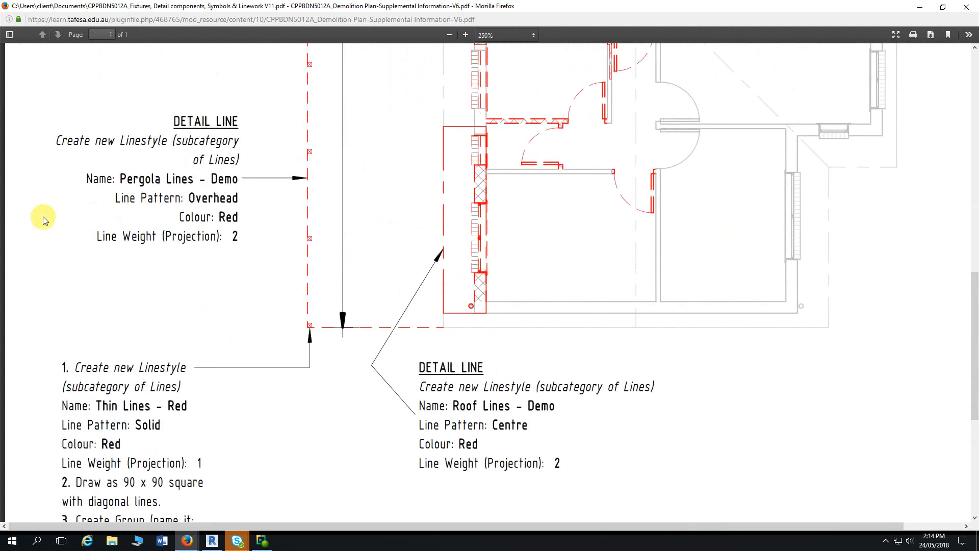
ctrl+scroll(43, 219, up, 7)
scroll(262, 524, left, 2)
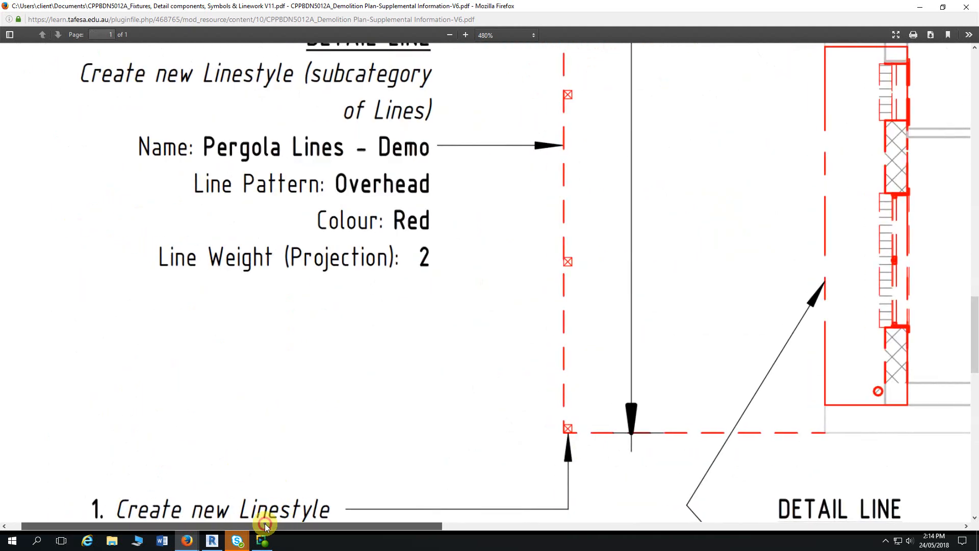
scroll(268, 419, up, 2)
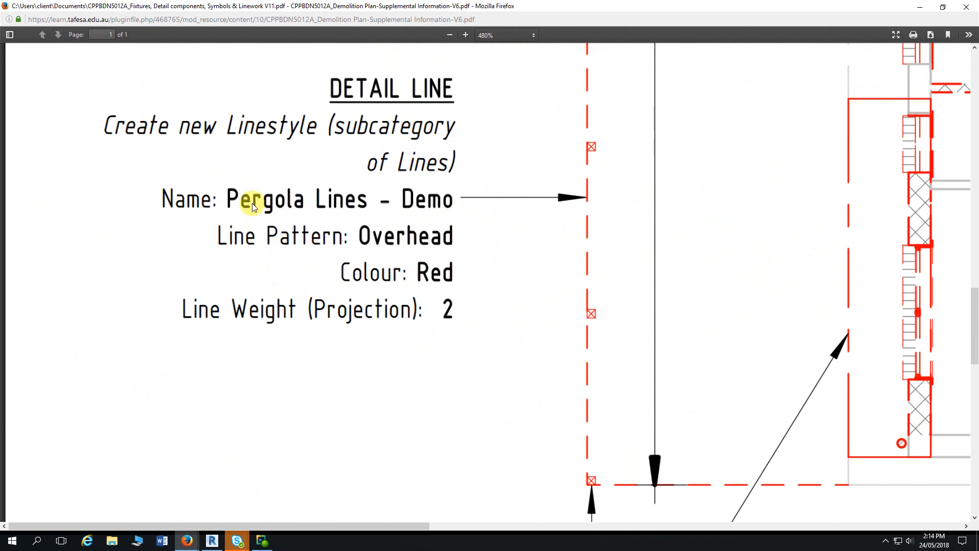
Read the name, line pattern, colour and projection line weight in the Pergola Lines - Demo note
drag(231, 196, 452, 203)
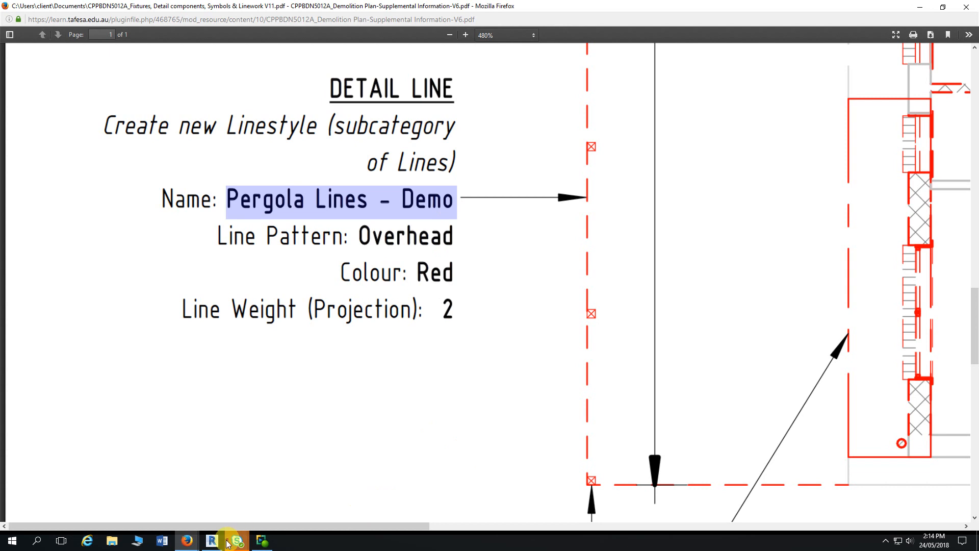
mouse_move(208, 545)
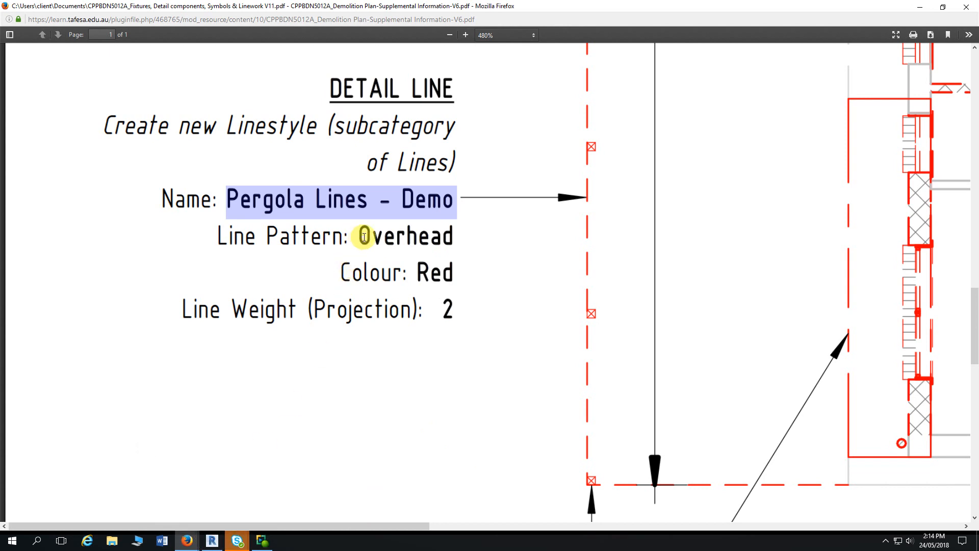
drag(364, 236, 455, 236)
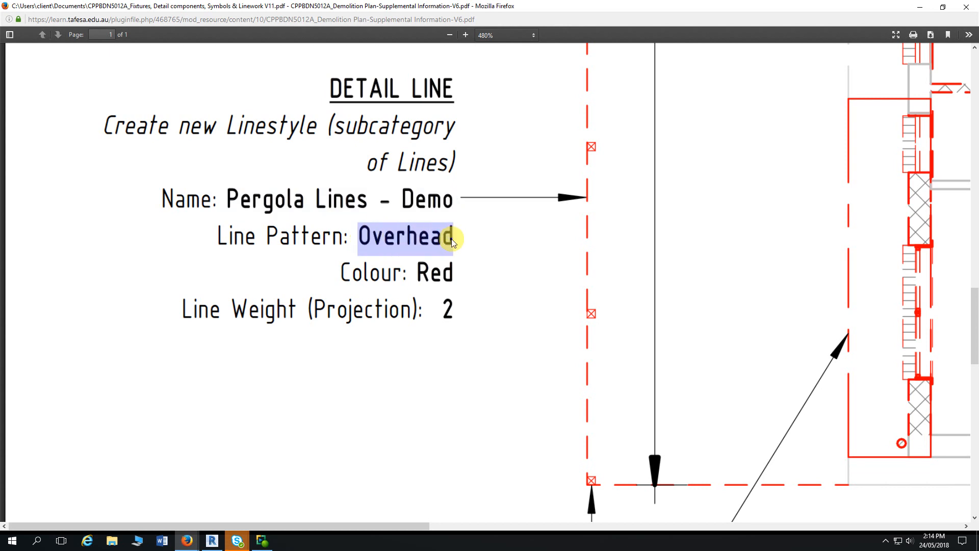
drag(417, 273, 454, 275)
drag(443, 315, 458, 313)
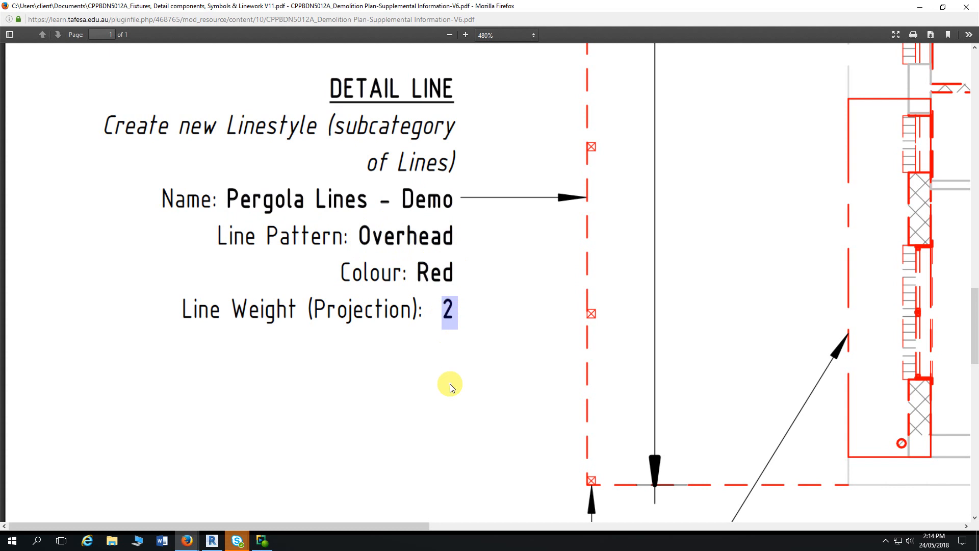
Switch to Revit and create the new subcategory of Lines with the name Pergola Lines - Demo
key(alt+Tab)
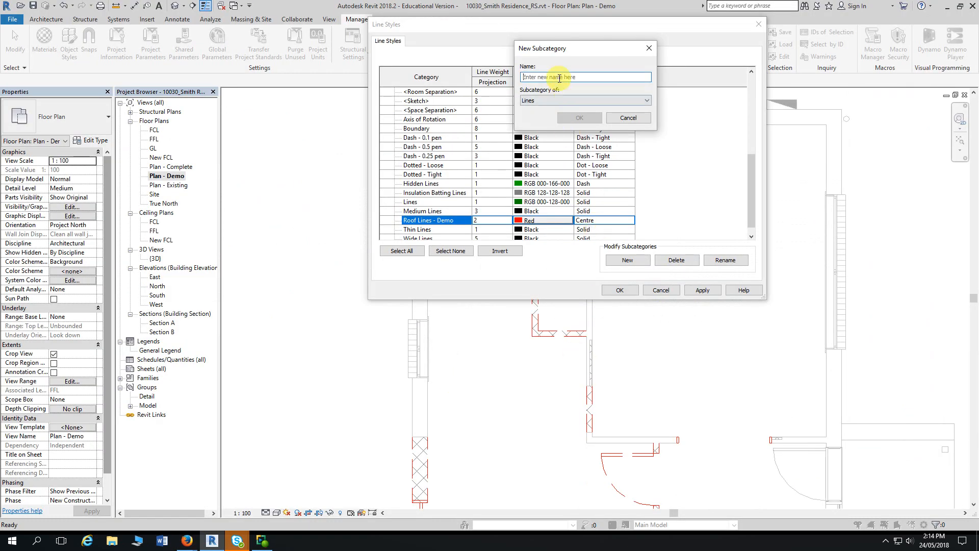
text(Pergola Lines - Demo)
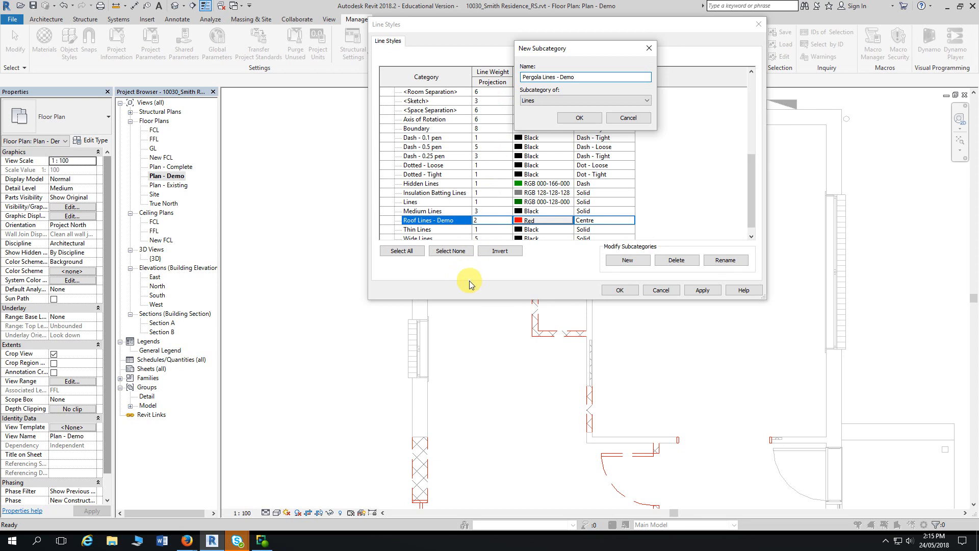
click(579, 118)
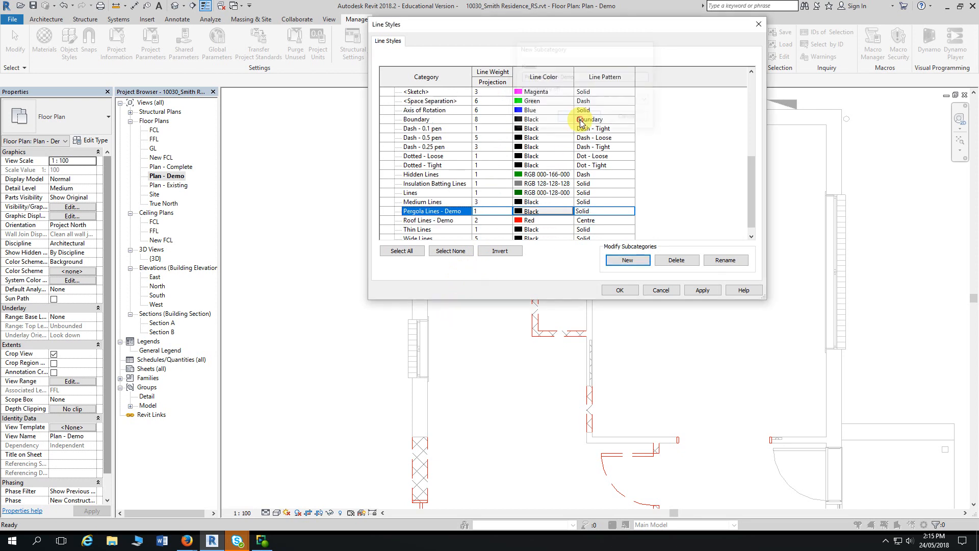
Set the projection line weight of Pergola Lines - Demo to 2 and its line colour to Red
click(477, 210)
text(2)
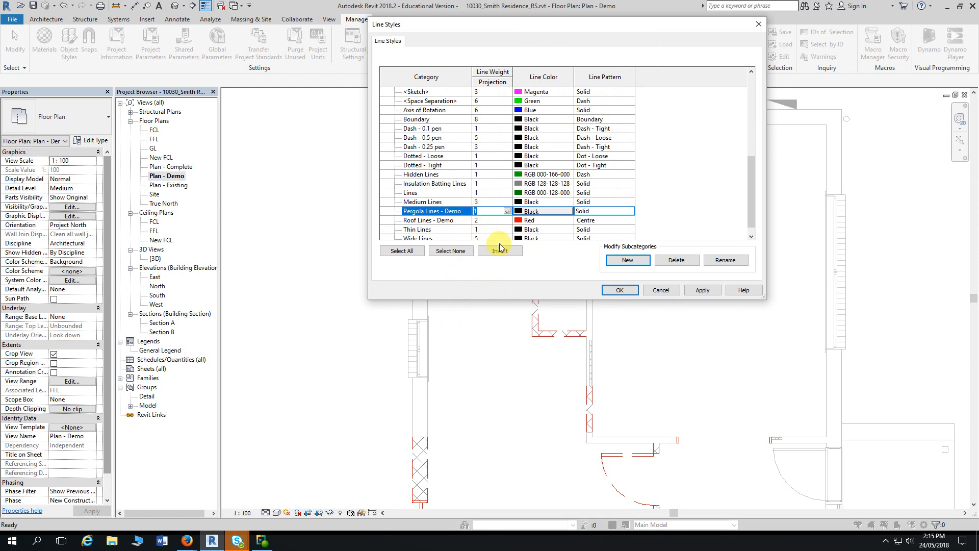
click(519, 216)
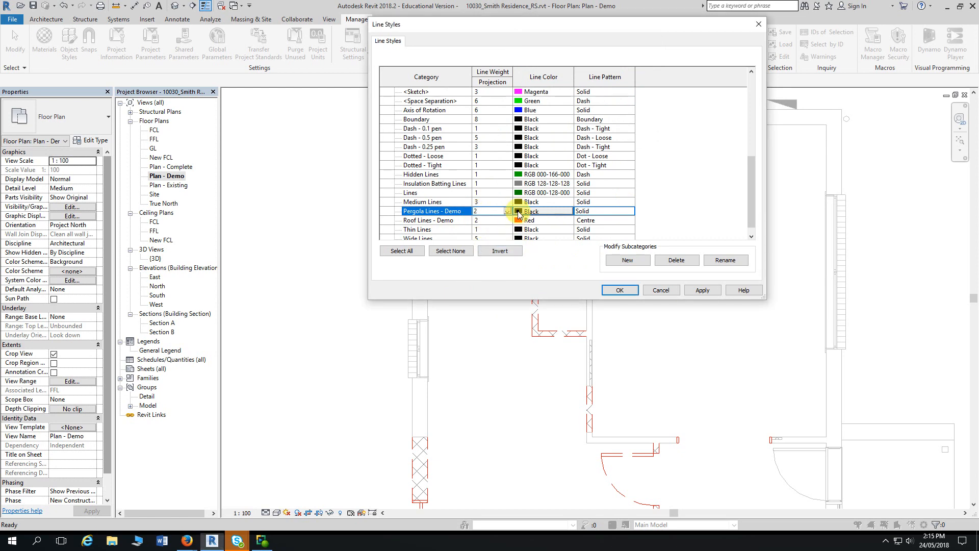
click(474, 170)
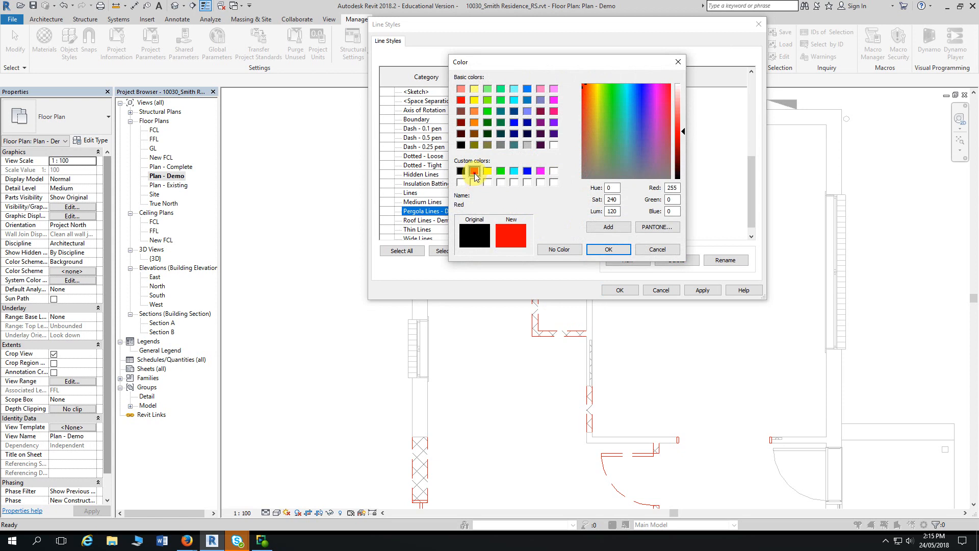
click(609, 249)
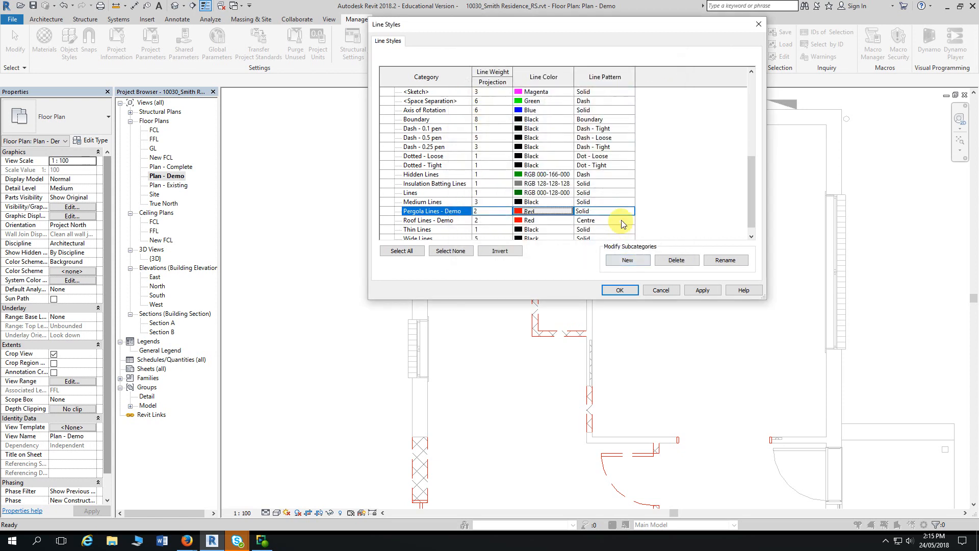
click(630, 210)
click(631, 210)
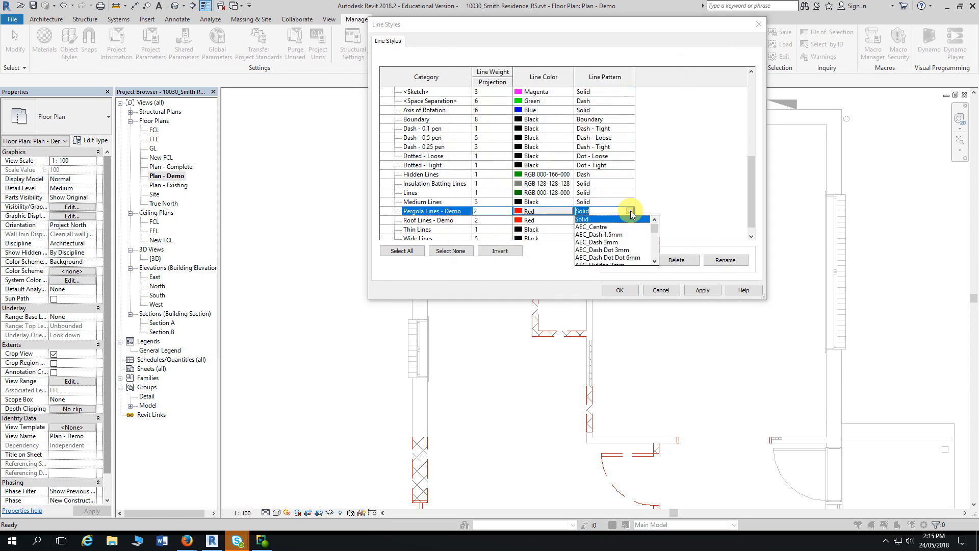
click(610, 241)
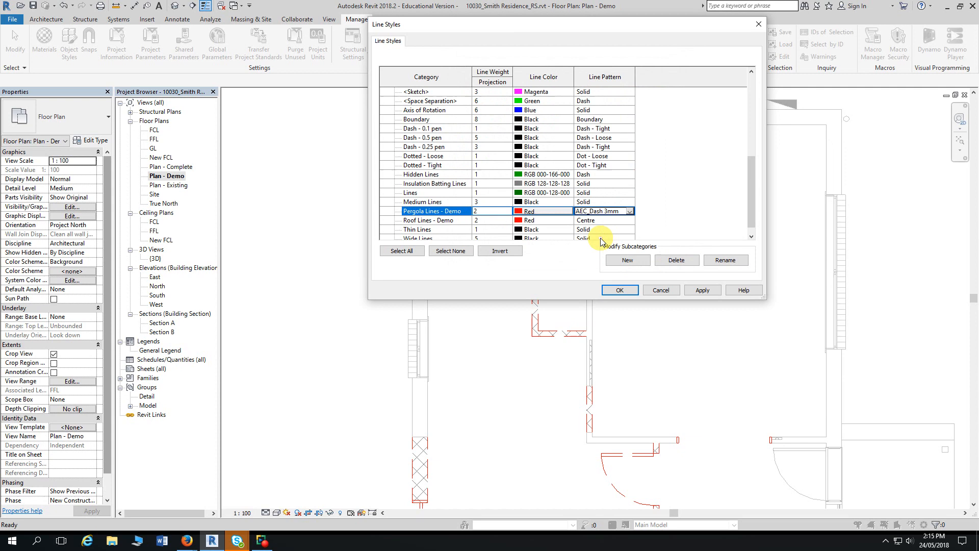
Set the line pattern of Pergola Lines - Demo to Overhead and apply the linestyle changes
click(631, 211)
scroll(608, 247, down, 3)
scroll(607, 249, down, 5)
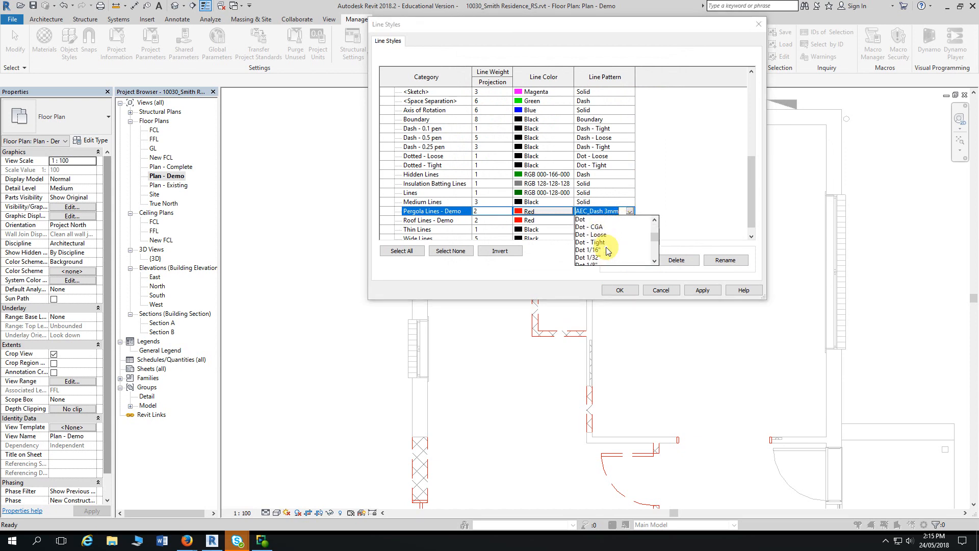
scroll(604, 253, down, 6)
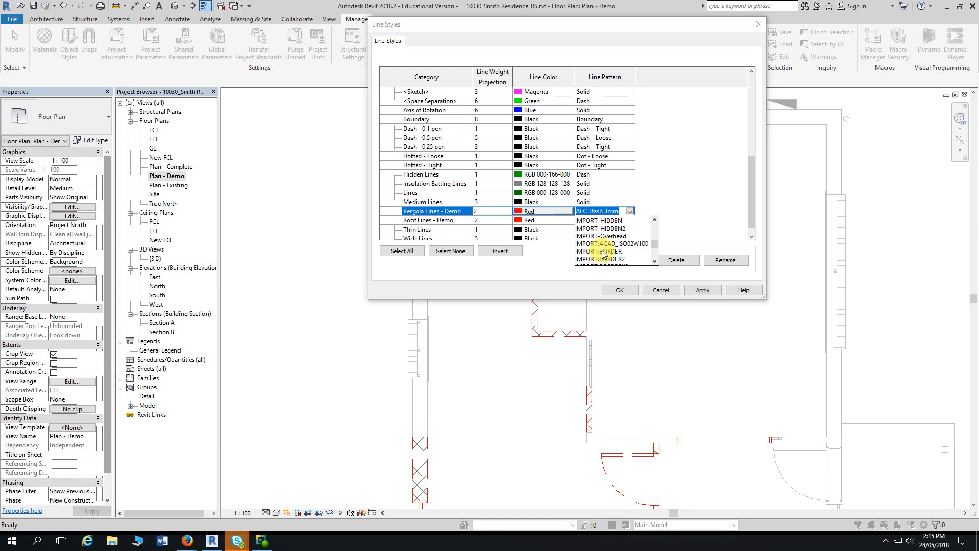
scroll(603, 257, down, 3)
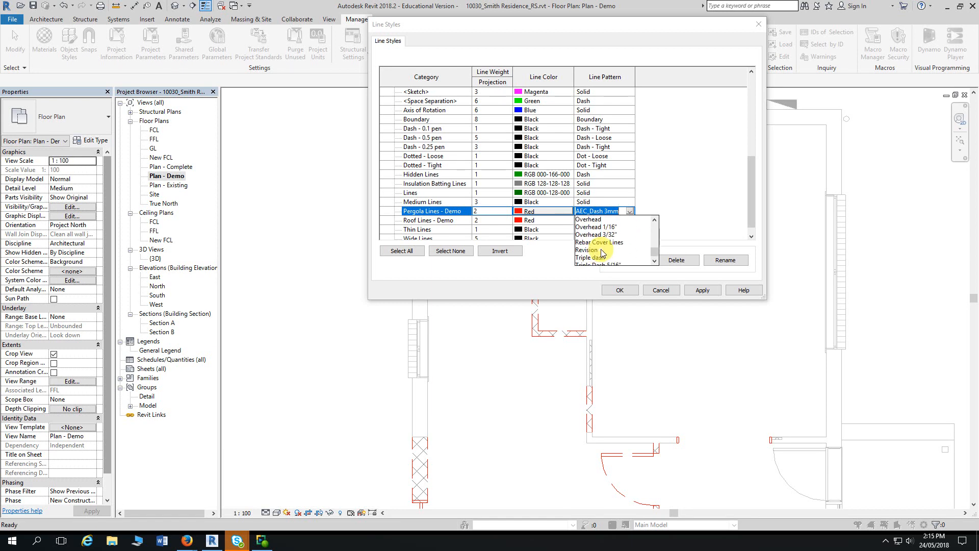
scroll(600, 251, up, 1)
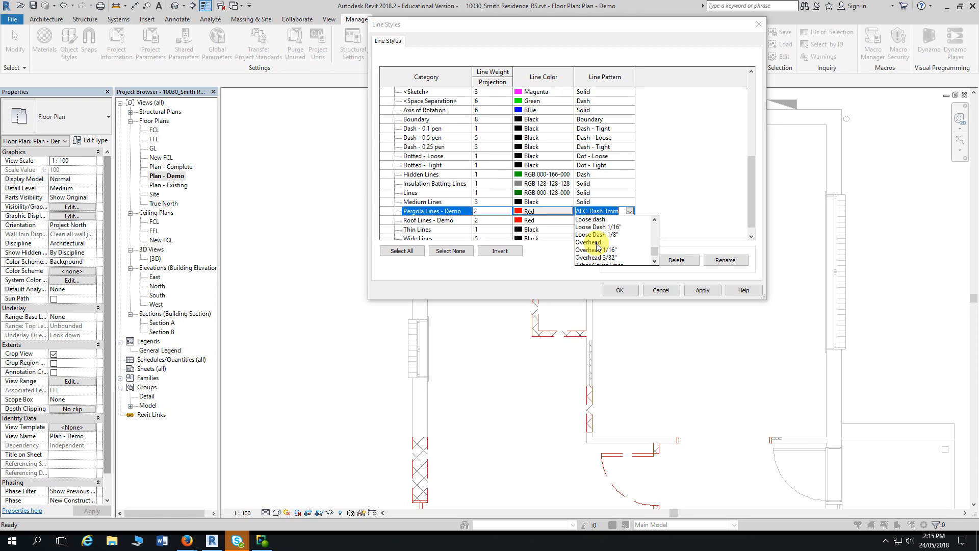
click(592, 242)
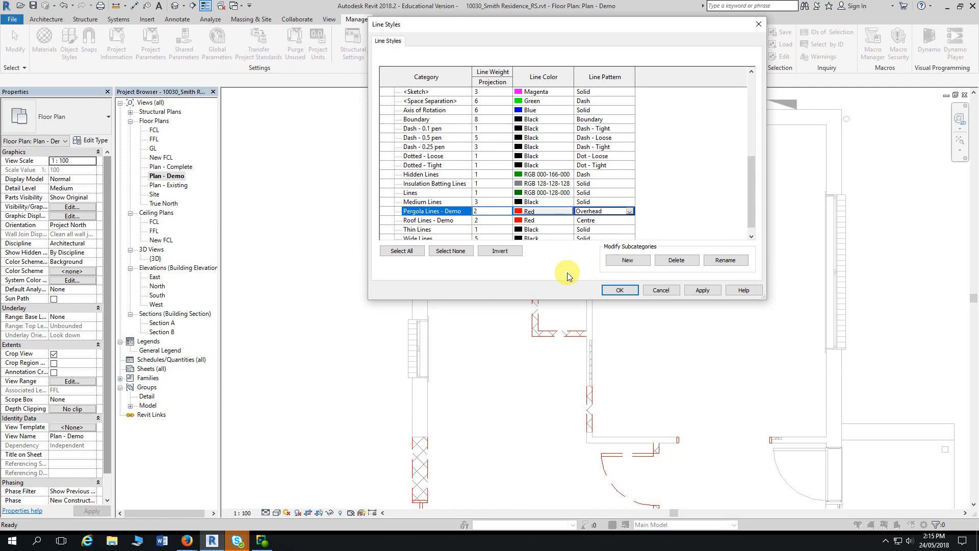
click(703, 289)
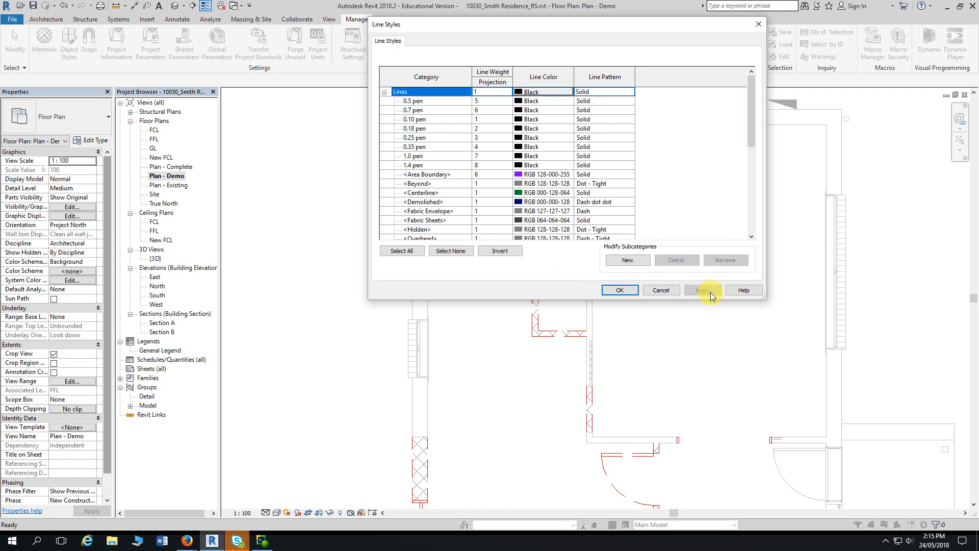
drag(754, 126, 754, 216)
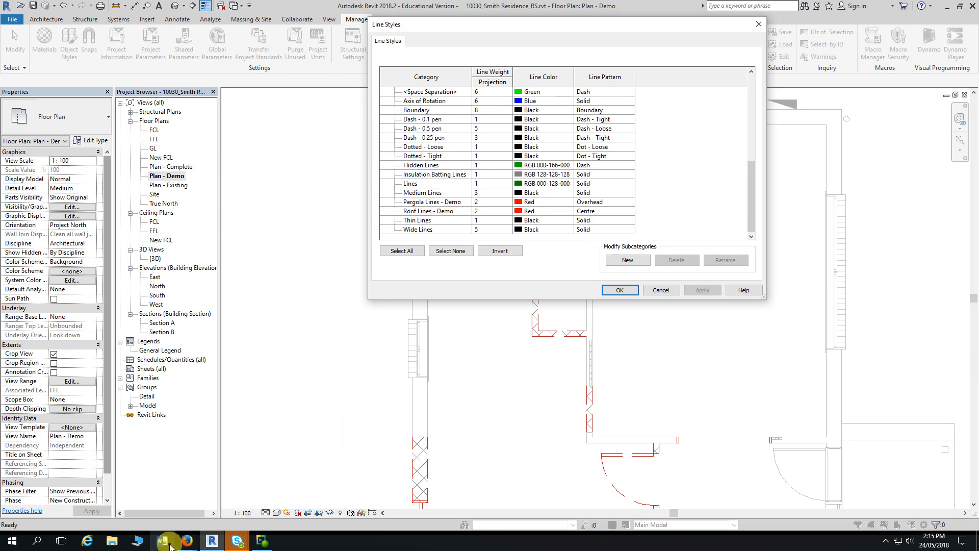
Switch to the demolition plan PDF in Firefox and find the Thin Lines - Red note
mouse_move(187, 542)
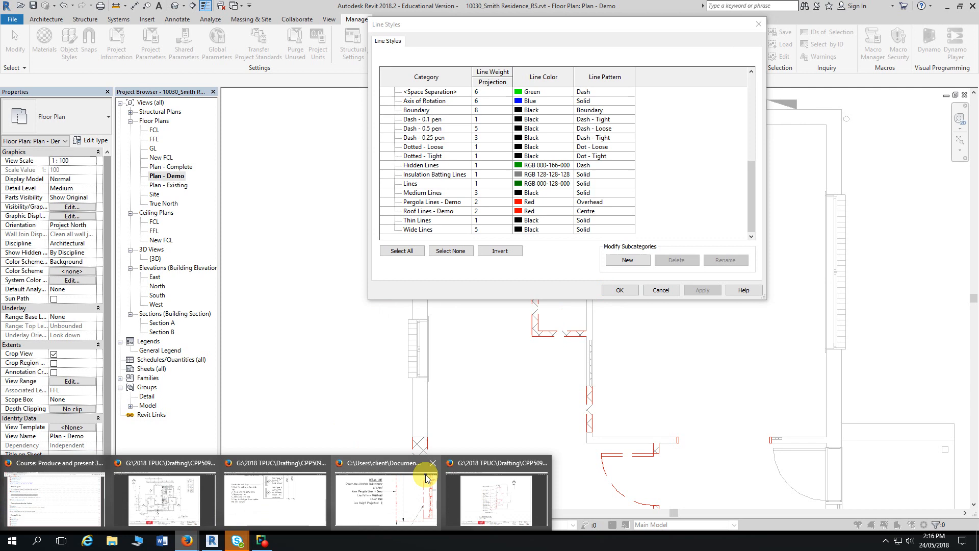
click(424, 504)
scroll(396, 388, down, 3)
ctrl+scroll(397, 386, down, 1)
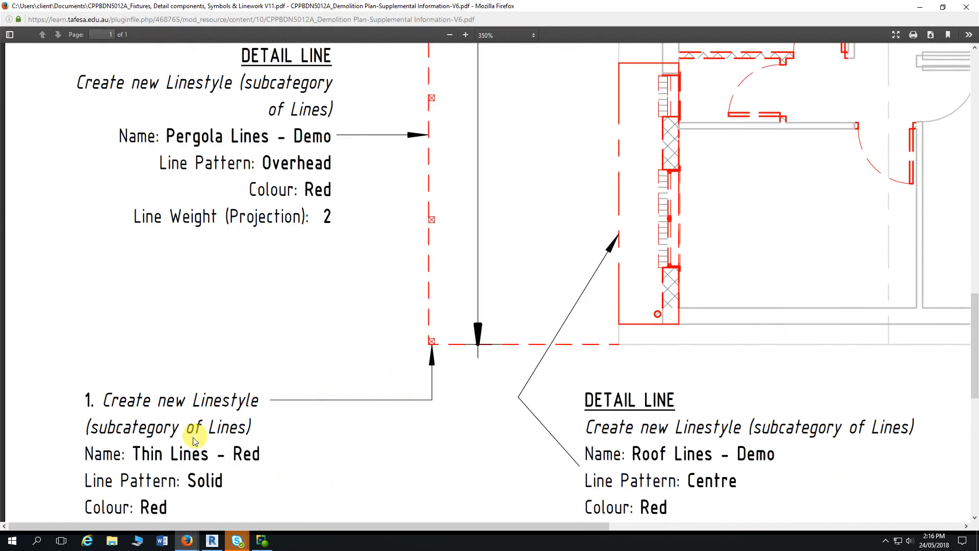
ctrl+scroll(179, 439, up, 1)
scroll(124, 407, down, 5)
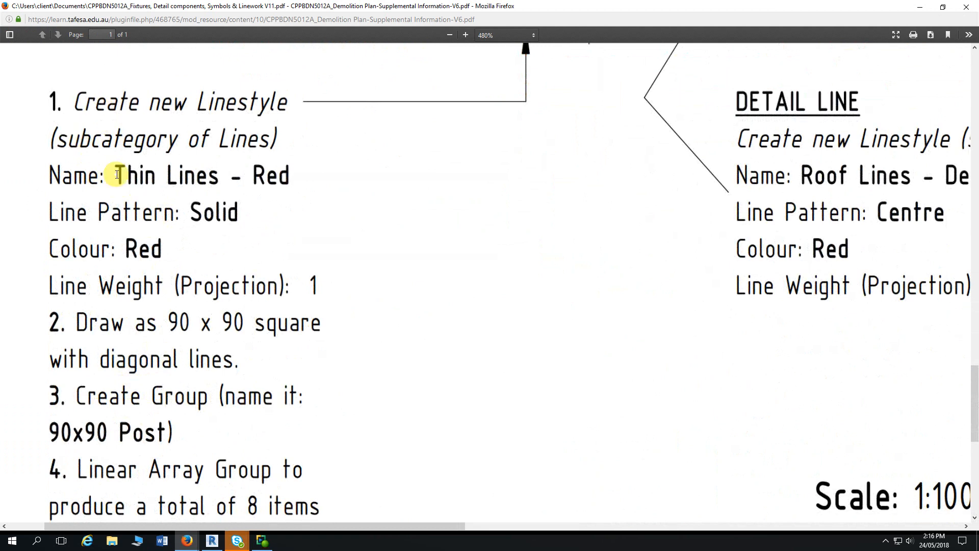
Read the name, line pattern, colour and projection line weight in the Thin Lines - Red note
drag(114, 175, 286, 175)
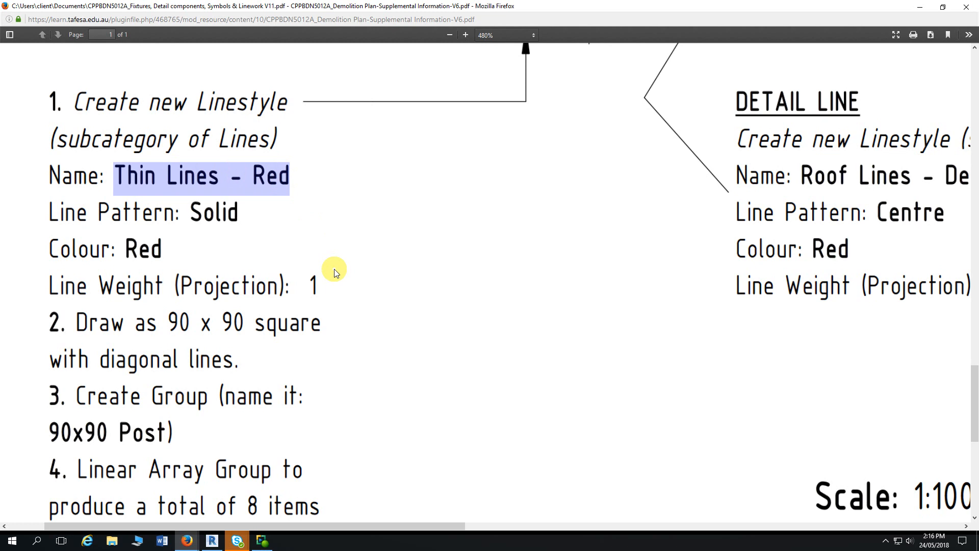
drag(191, 212, 240, 216)
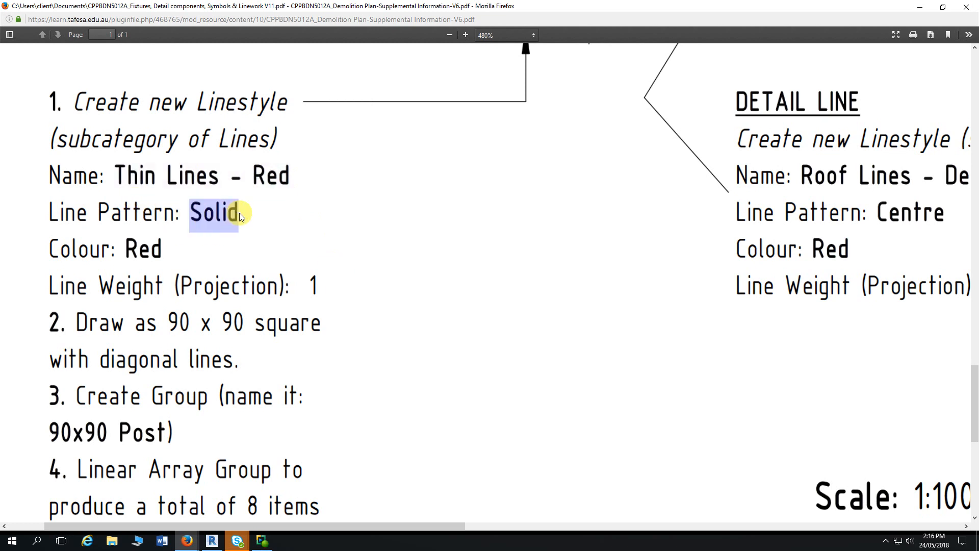
drag(126, 249, 161, 250)
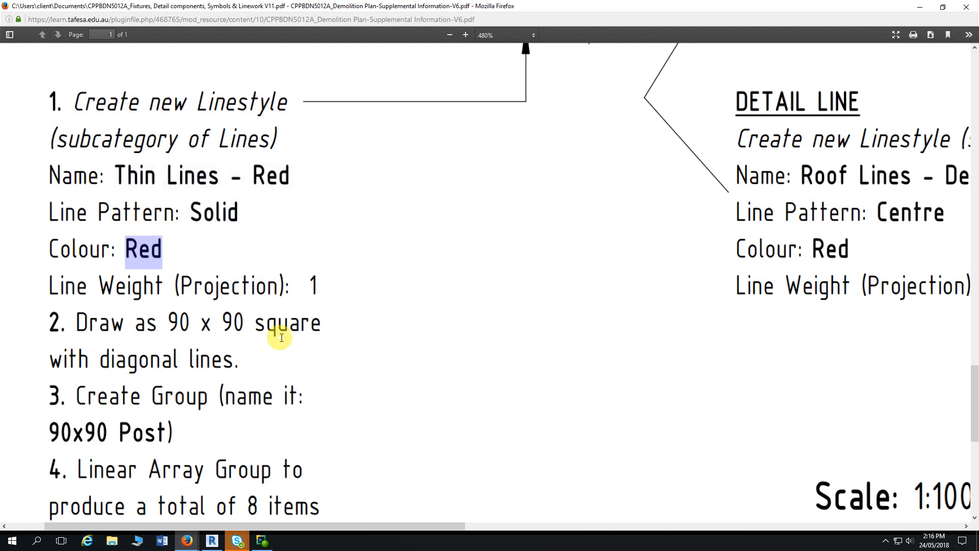
scroll(183, 306, down, 2)
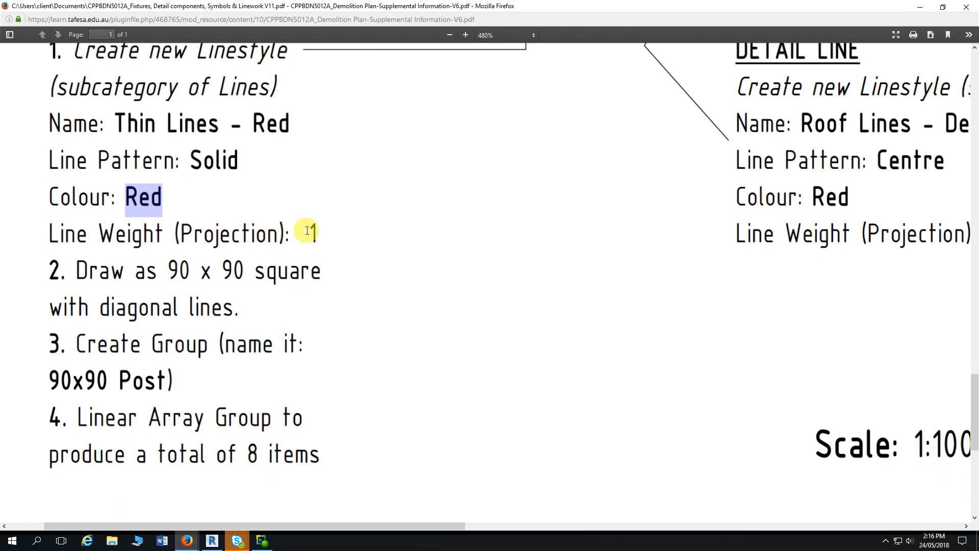
click(312, 231)
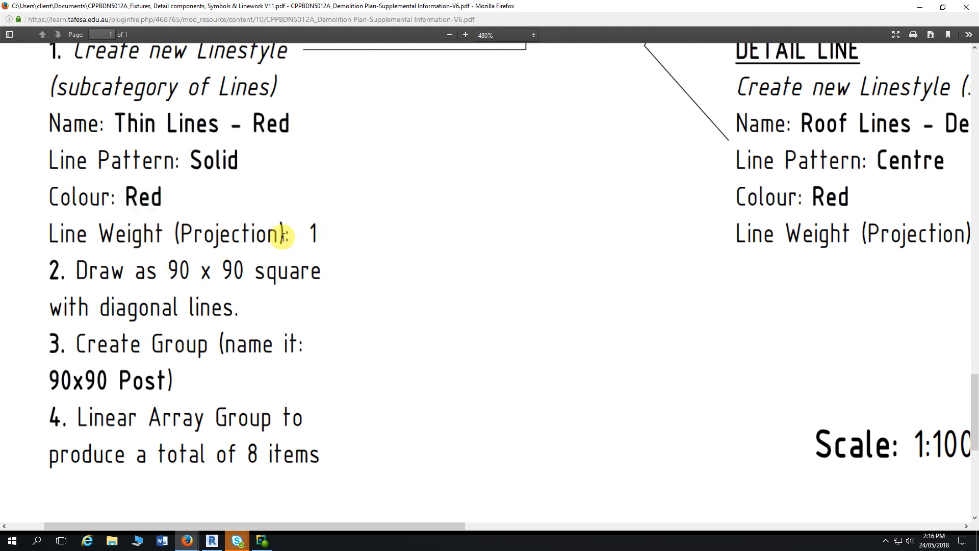
double_click(313, 232)
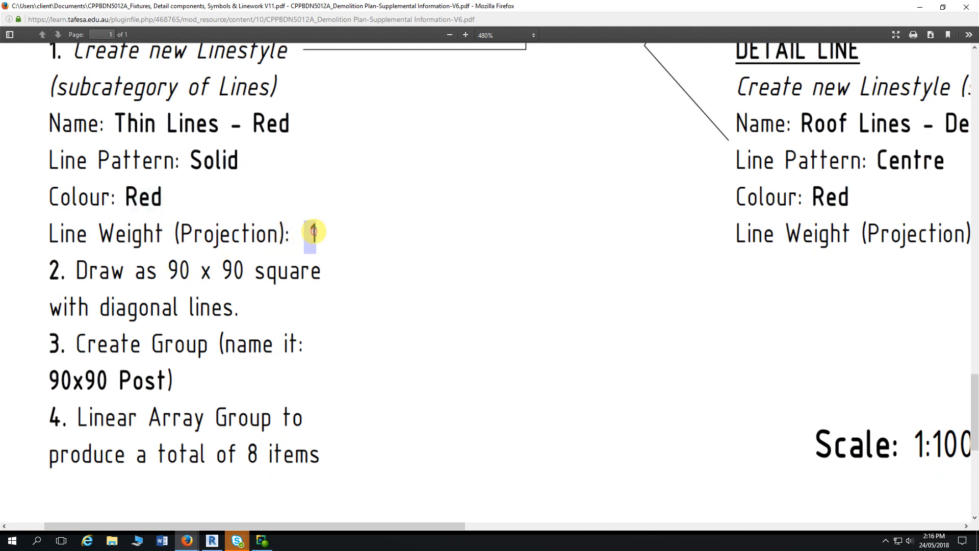
click(395, 320)
scroll(401, 314, up, 1)
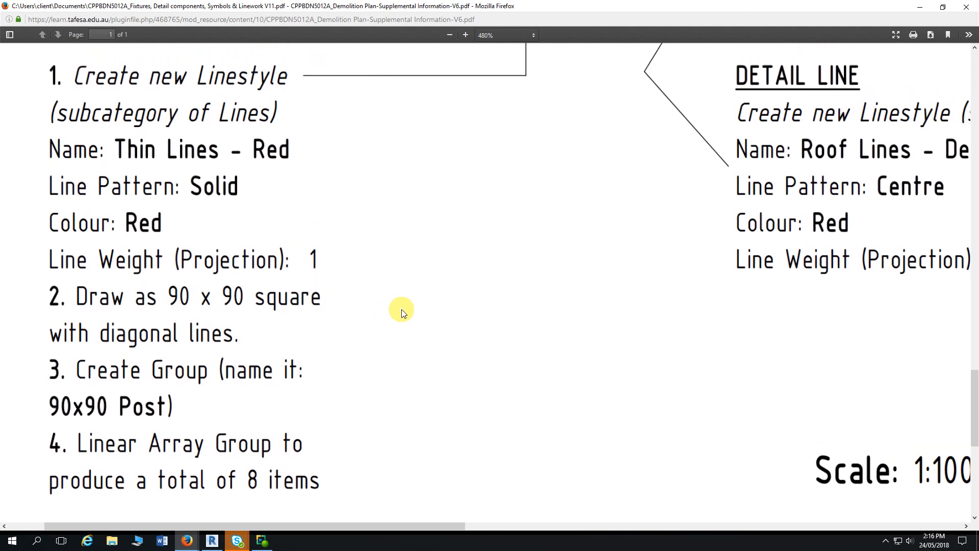
drag(113, 148, 290, 149)
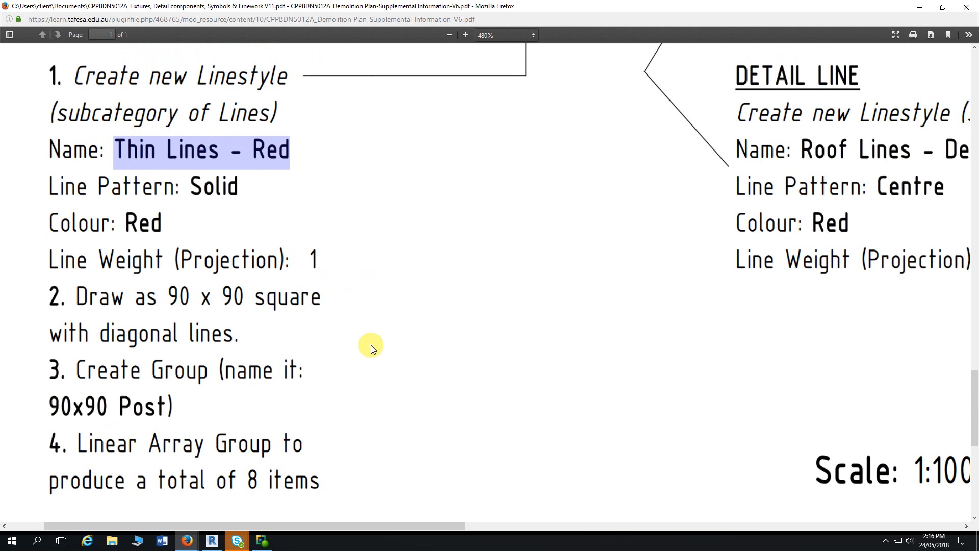
Switch to Revit and create a new subcategory of Lines with the name Thin Lines - Red
click(211, 541)
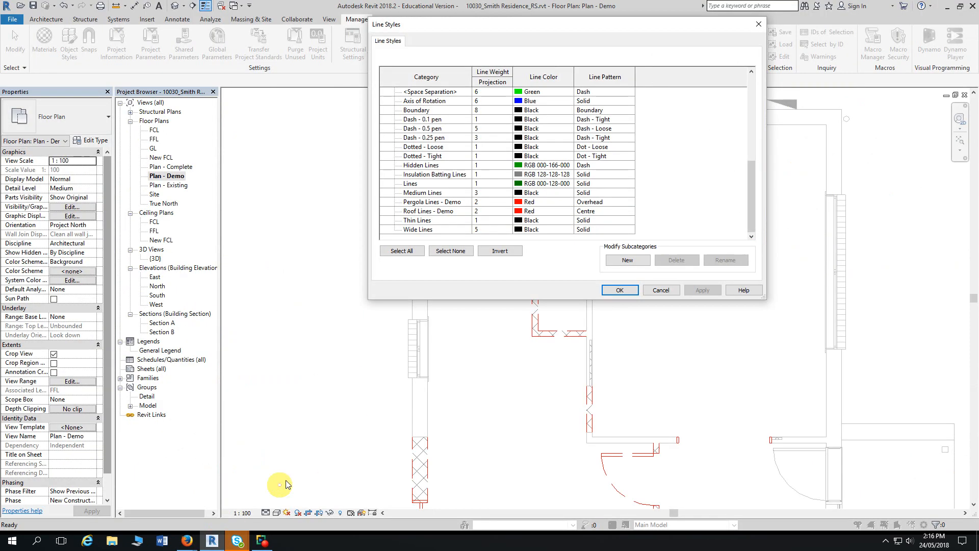
click(629, 260)
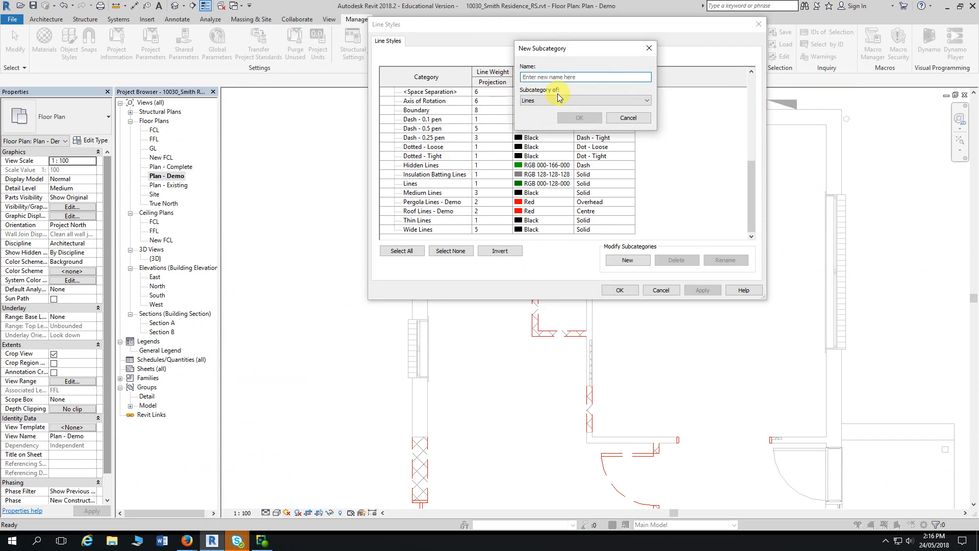
text(Thin Lines - Red)
click(579, 118)
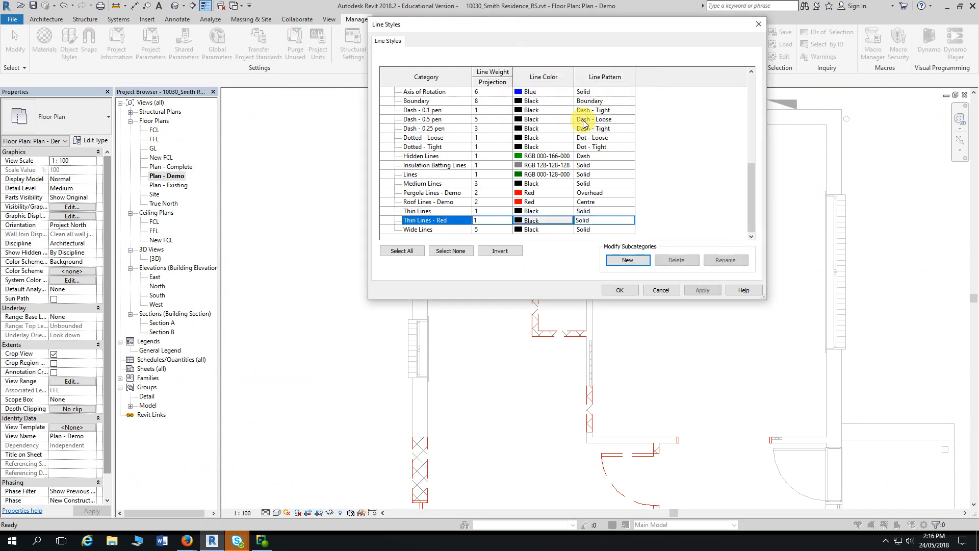
Set the line colour of Thin Lines - Red to Red and apply the change
click(521, 222)
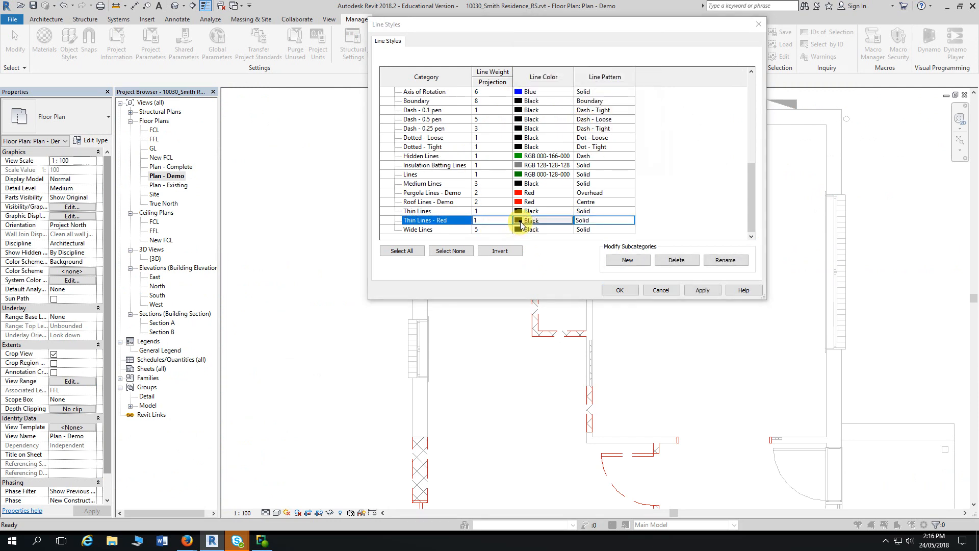
click(474, 172)
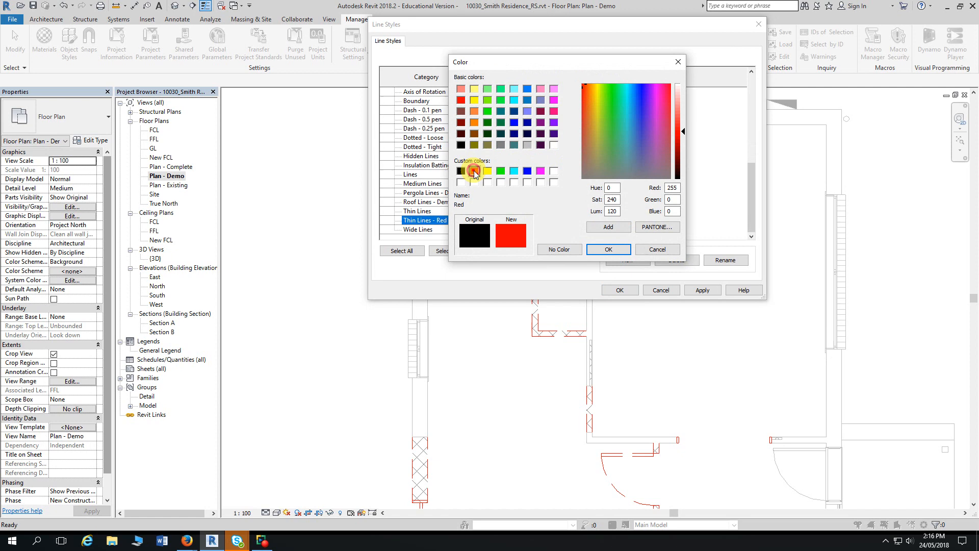
click(609, 248)
click(703, 291)
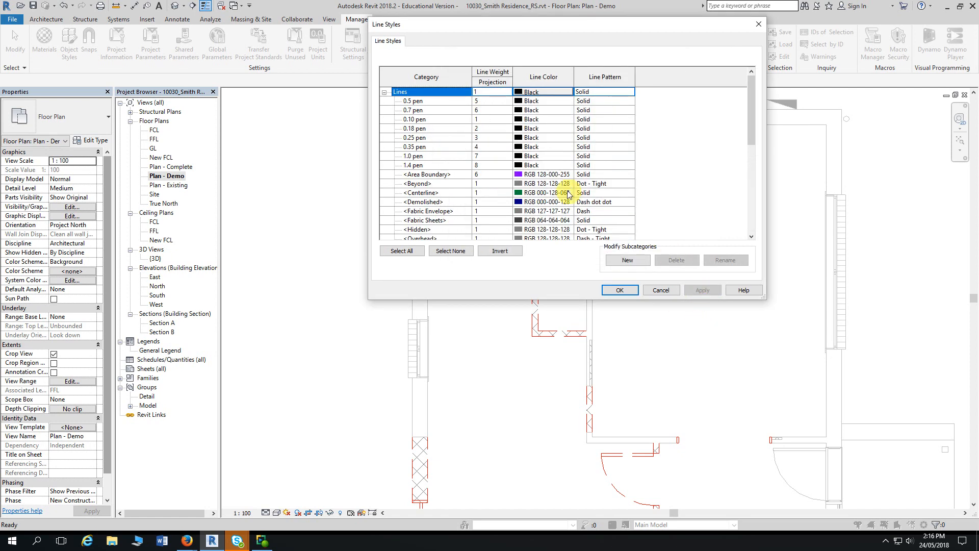
Check the Thin Lines - Red, Roof Lines - Demo and Pergola Lines - Demo entries, and accept the Line Styles dialog
scroll(597, 188, down, 10)
scroll(597, 189, down, 1)
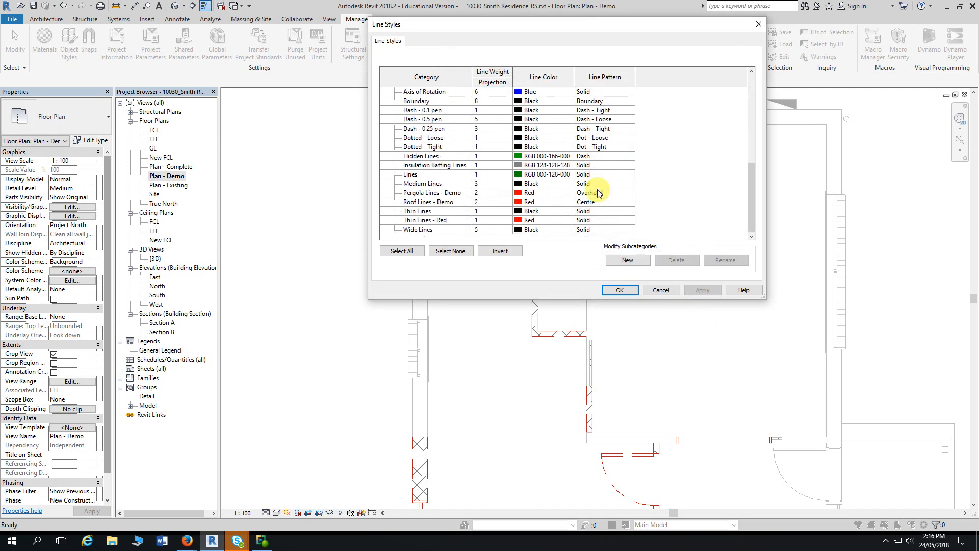
click(455, 222)
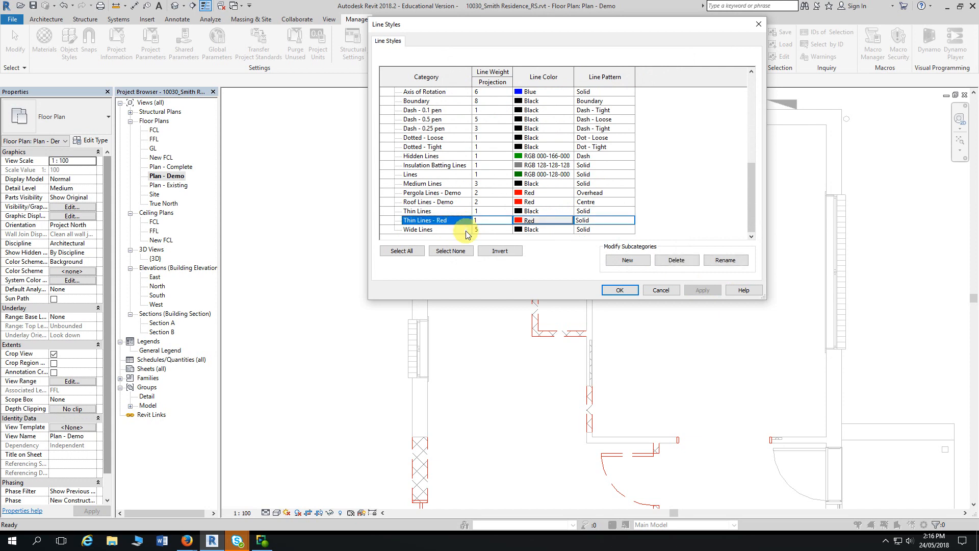
ctrl+click(463, 202)
ctrl+click(460, 192)
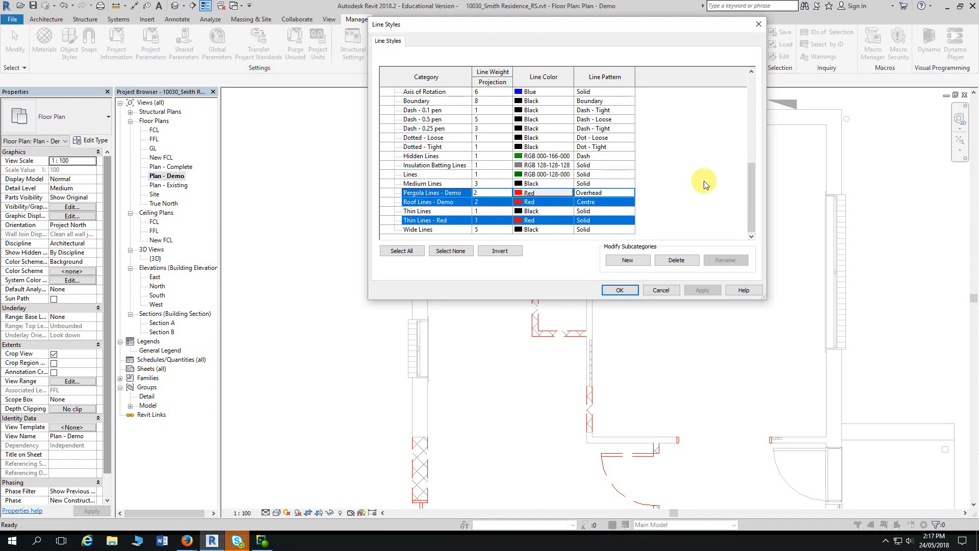
click(628, 293)
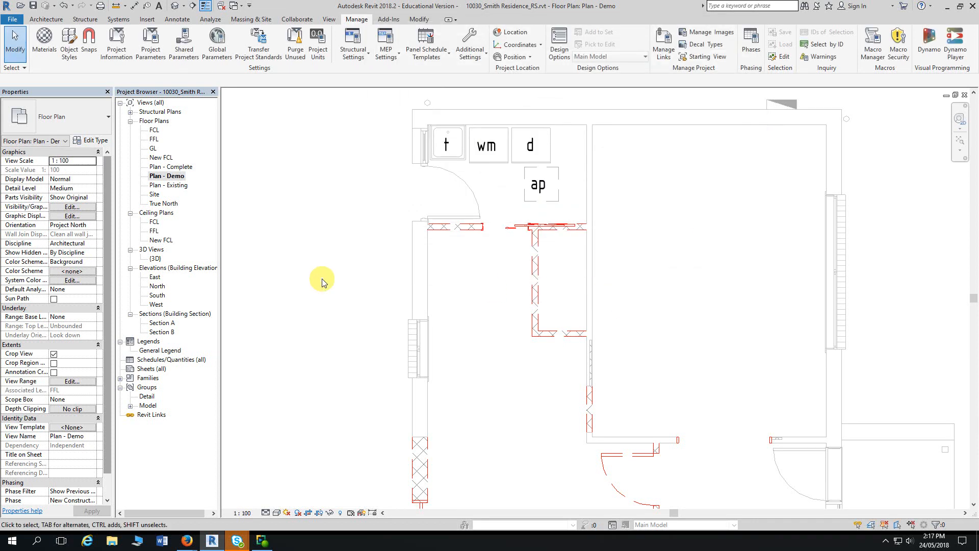
Switch to the demolition plan PDF in Firefox and locate the Roof Lines - Demo note and the roof outline it points to
scroll(322, 282, down, 1)
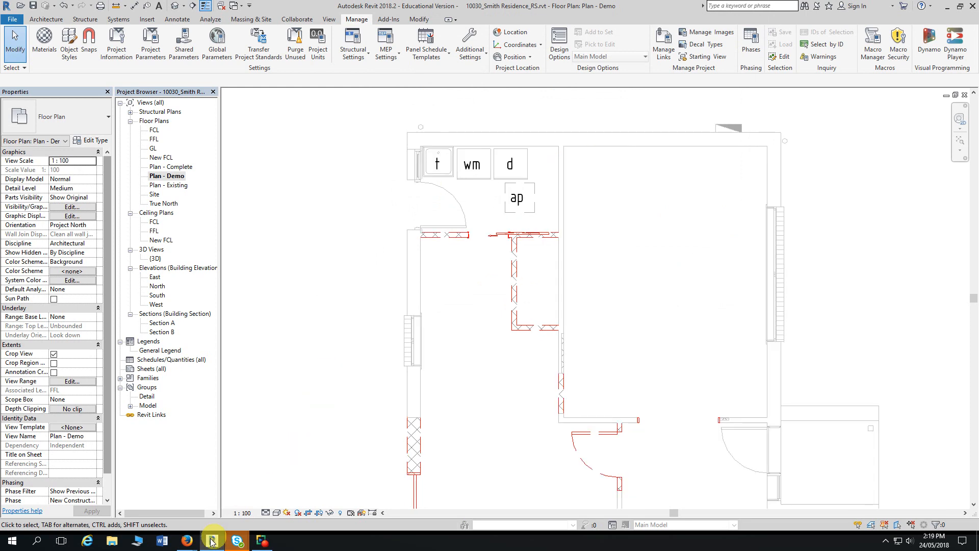
mouse_move(187, 546)
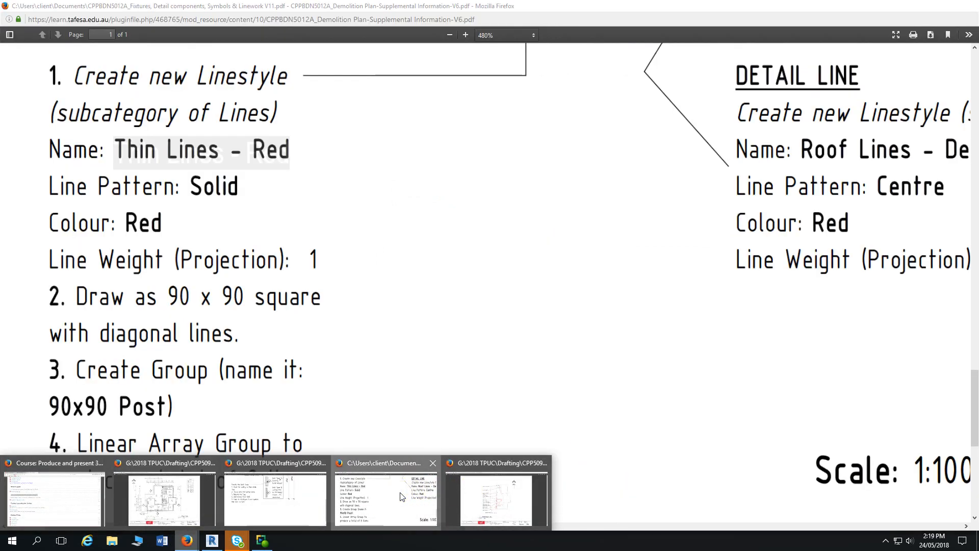
click(402, 496)
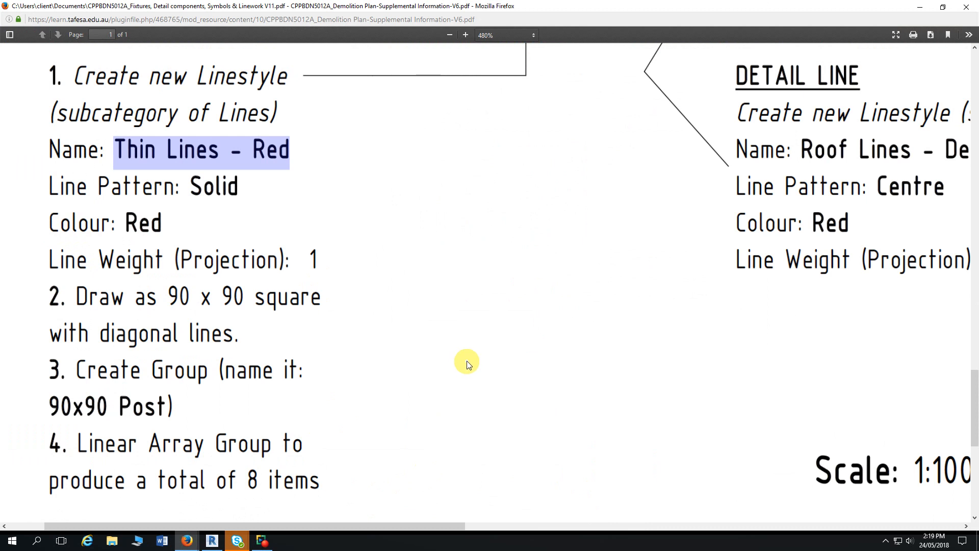
ctrl+scroll(465, 360, down, 8)
scroll(334, 345, up, 3)
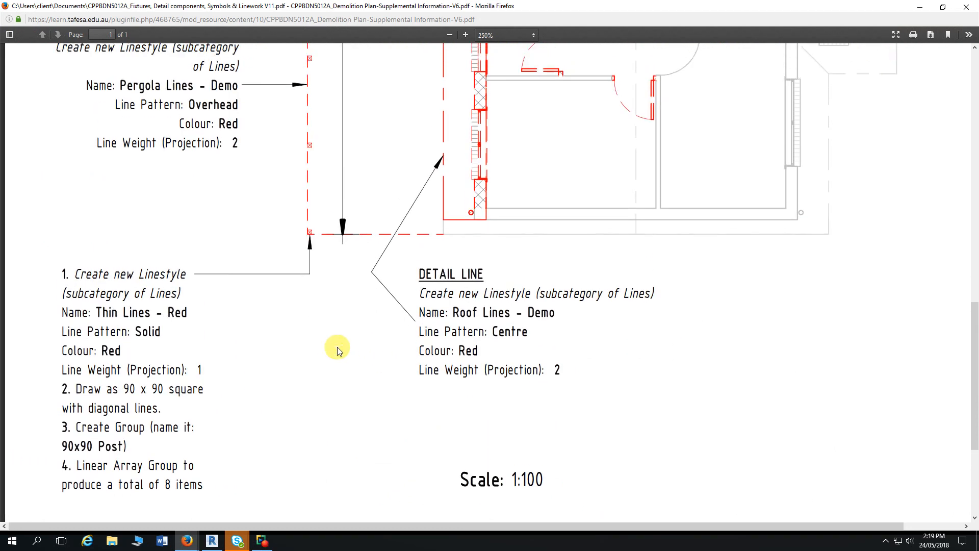
scroll(422, 229, up, 1)
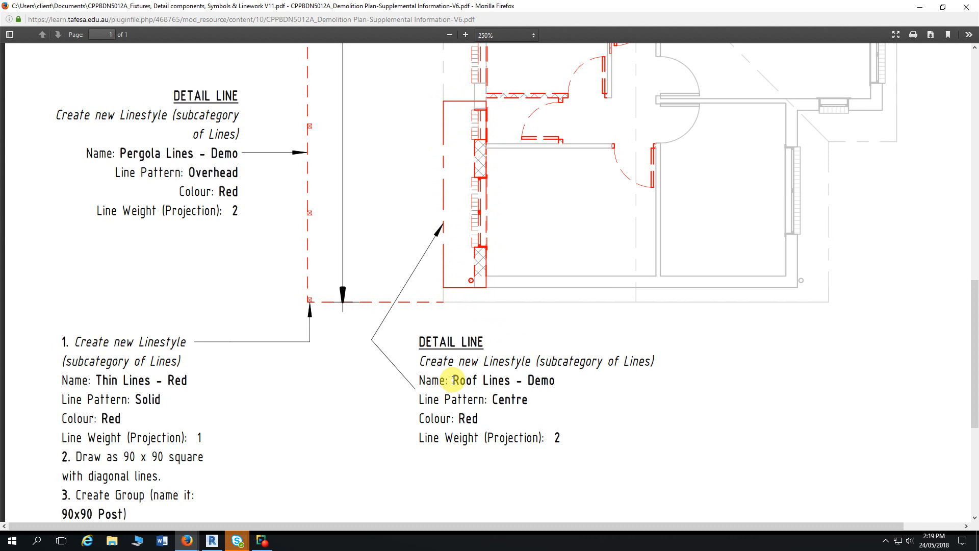
Examine the Roof Lines - Demo note and the overall width and length dimensions of the pergola outline in the PDF
drag(453, 380, 561, 380)
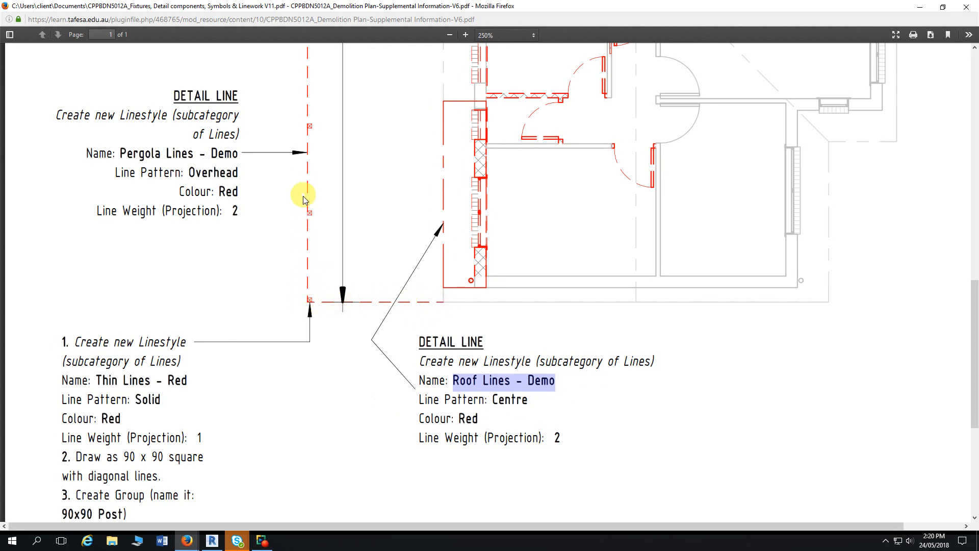
scroll(326, 245, up, 10)
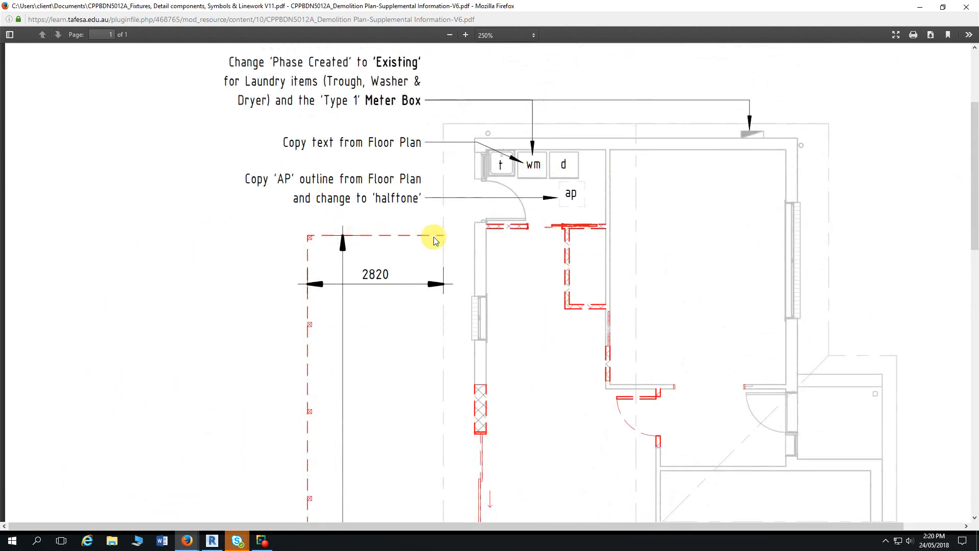
drag(365, 276, 390, 275)
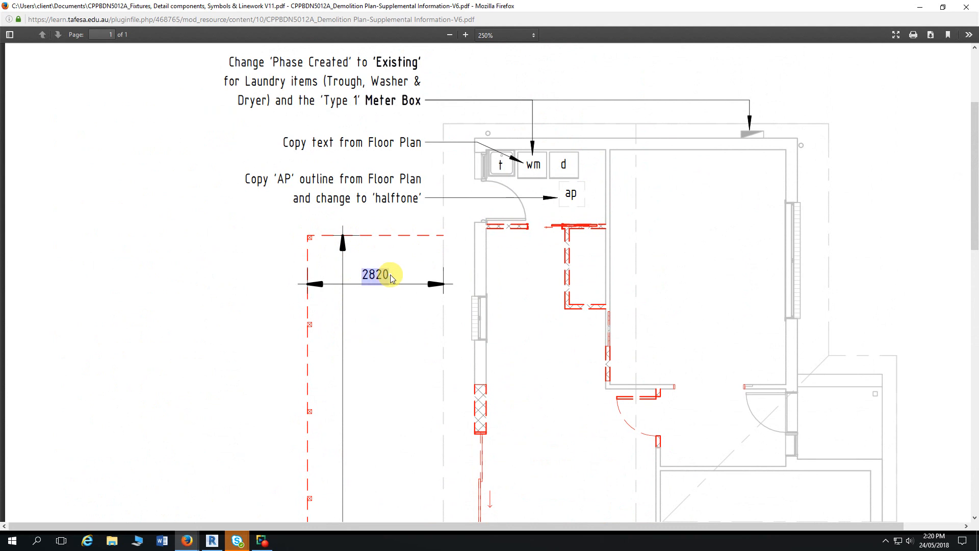
scroll(393, 337, down, 6)
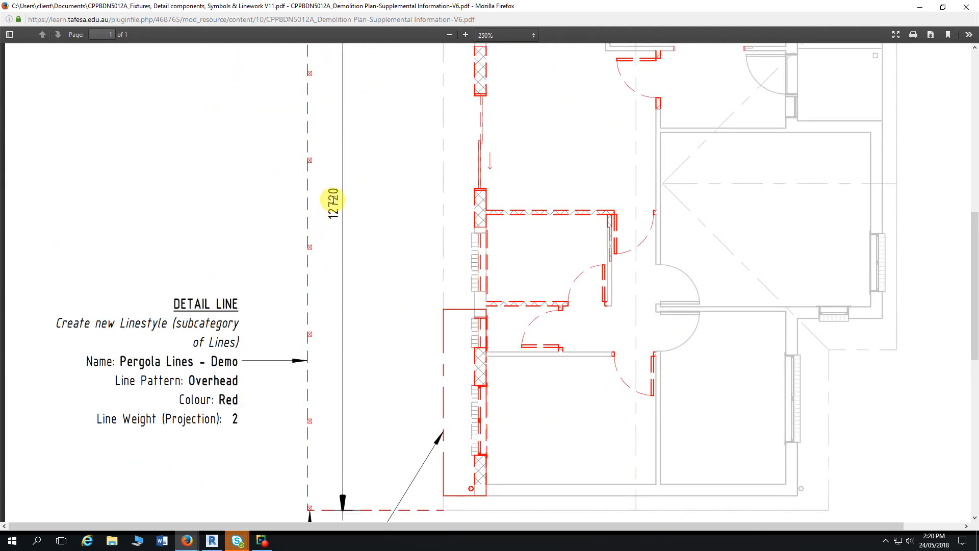
scroll(258, 200, down, 1)
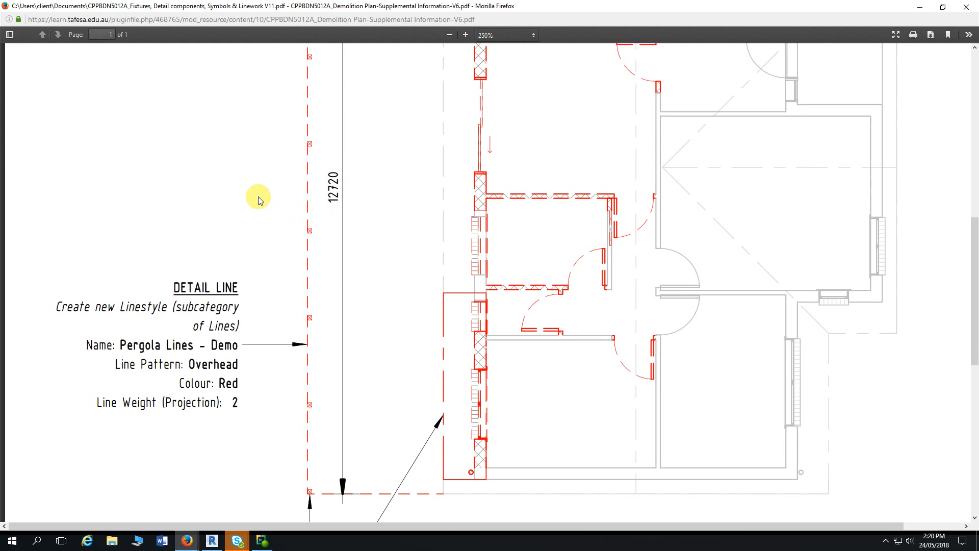
scroll(258, 200, up, 2)
scroll(258, 200, up, 2)
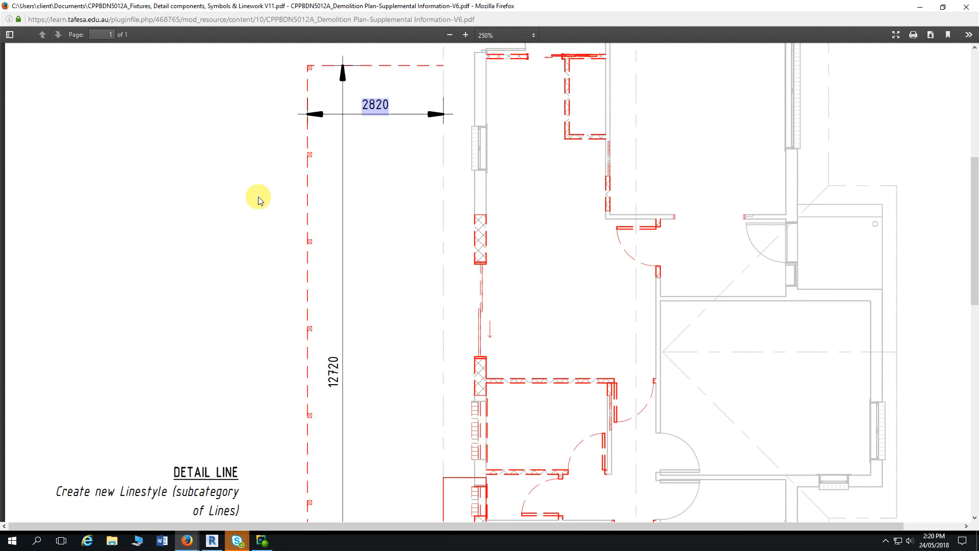
scroll(258, 200, up, 2)
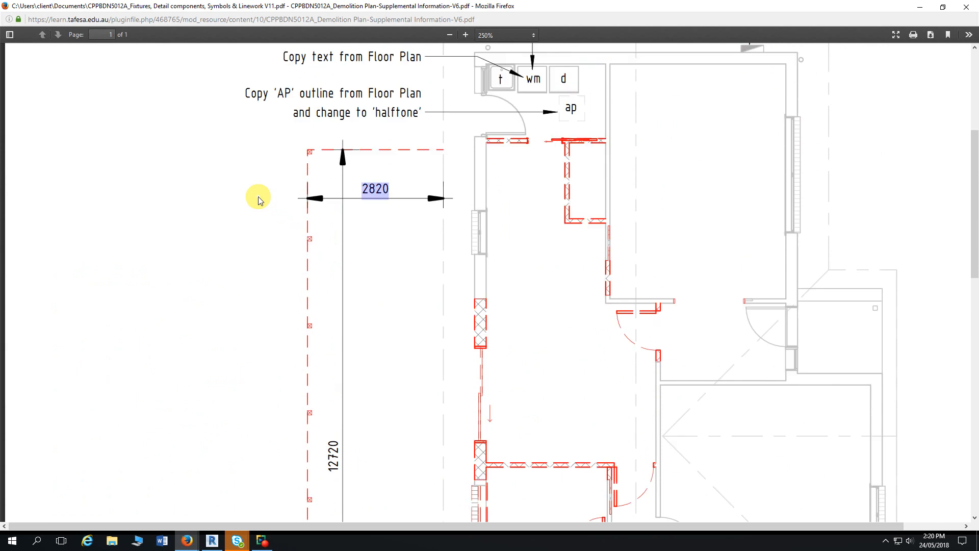
scroll(258, 200, down, 2)
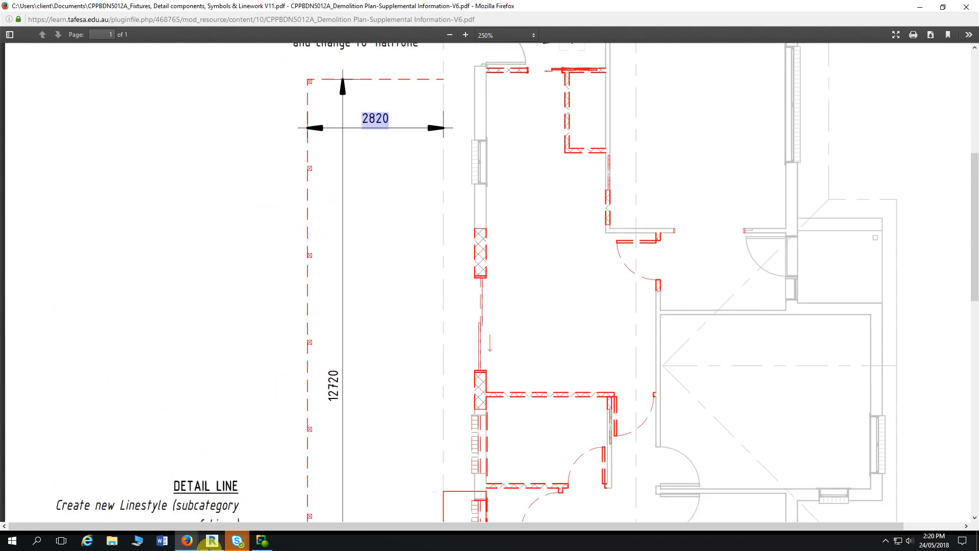
Switch to Revit and set the underlay base level of the Plan - Demo view to FCL
click(213, 544)
scroll(363, 288, down, 2)
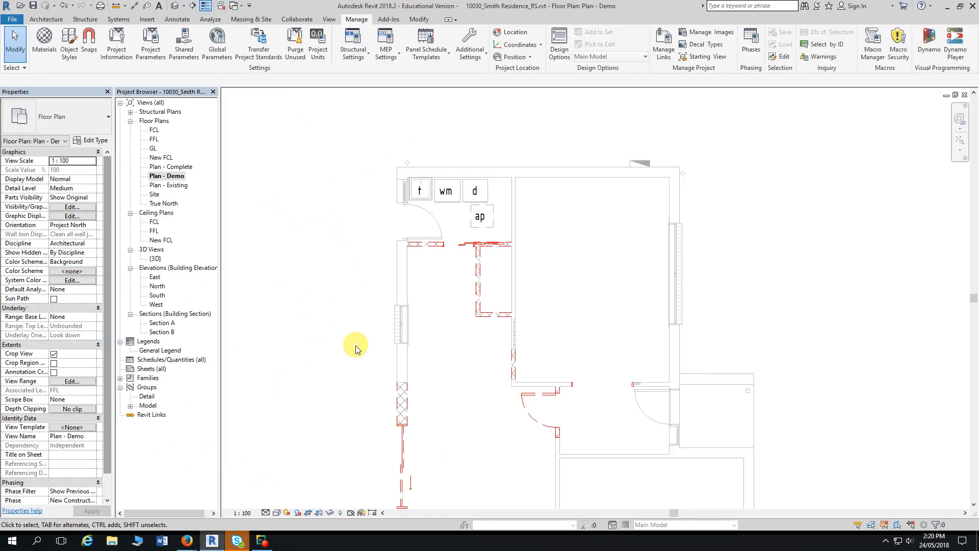
scroll(354, 357, down, 1)
middle_drag(352, 415, 414, 203)
middle_drag(425, 386, 432, 196)
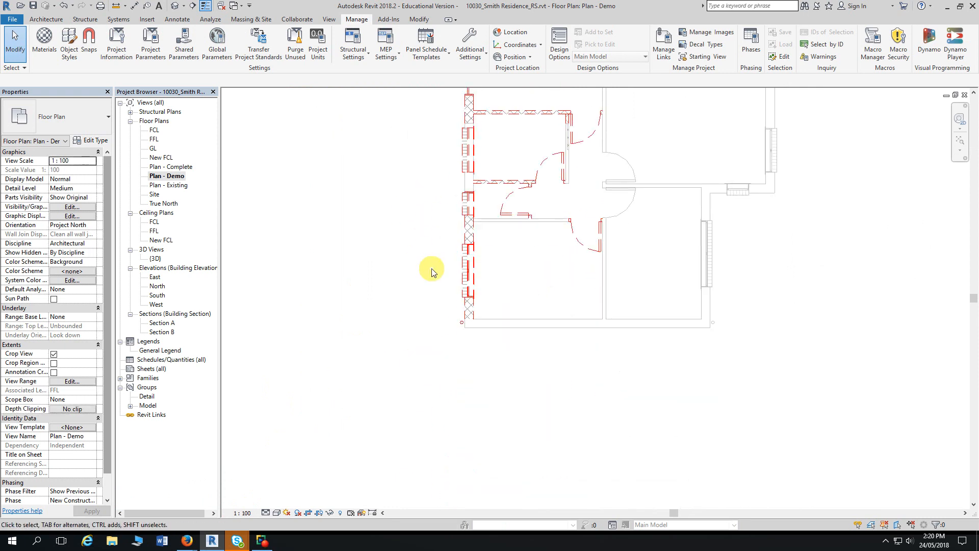
scroll(432, 269, up, 1)
middle_drag(434, 263, 423, 266)
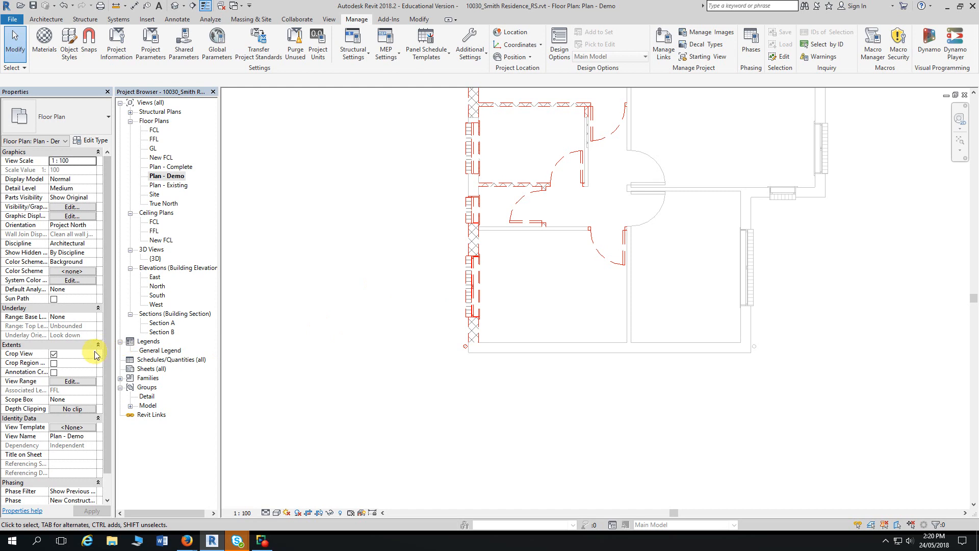
click(93, 320)
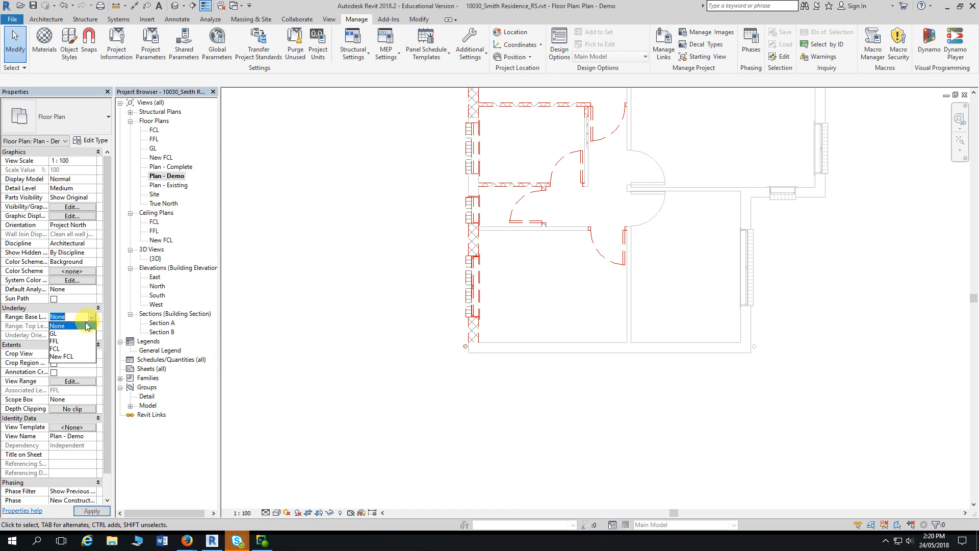
click(60, 351)
Draw a Roof Lines - Demo detail line rectangle from the roof outline's step to the outer wall face beside the house's lower-left corner
scroll(383, 276, up, 1)
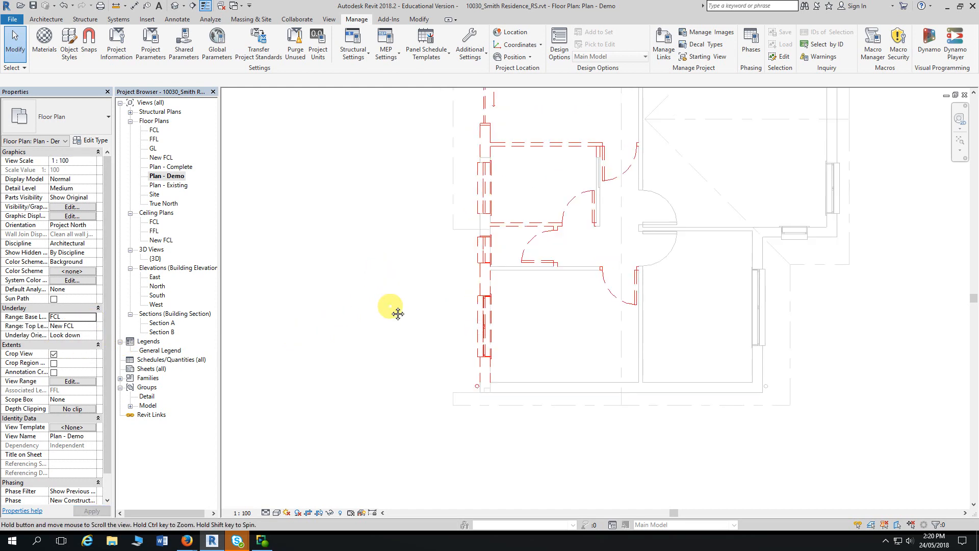
scroll(438, 255, up, 1)
scroll(440, 264, up, 2)
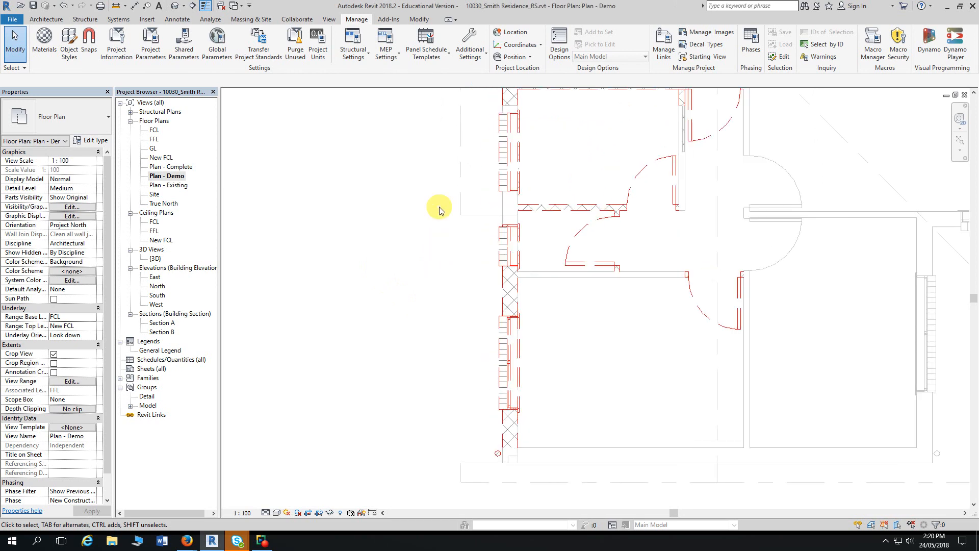
scroll(433, 250, down, 1)
middle_drag(431, 269, 427, 191)
scroll(427, 190, up, 1)
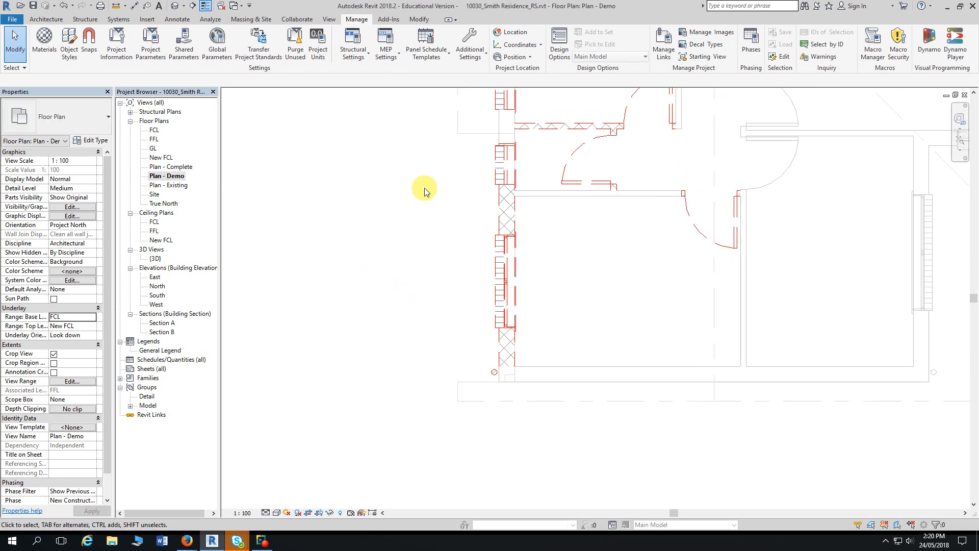
click(178, 19)
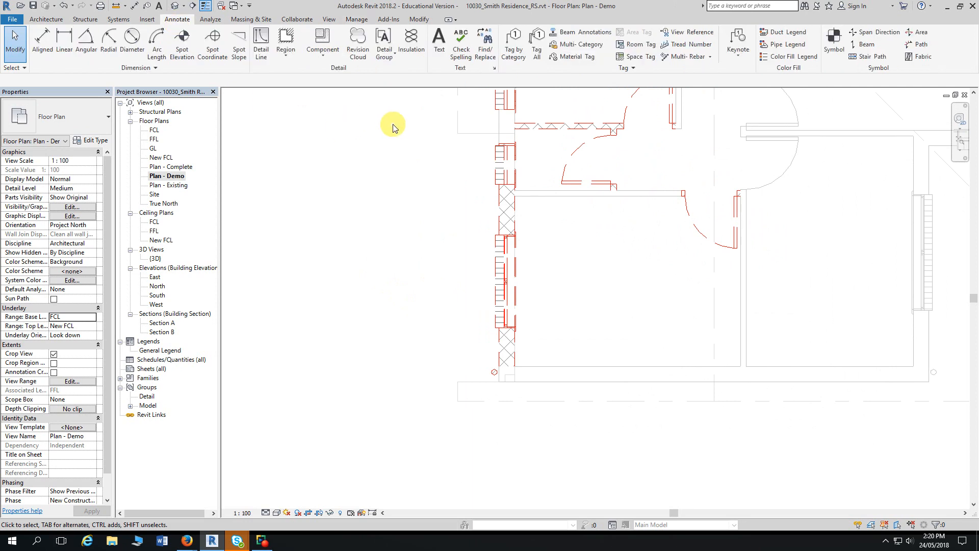
click(260, 51)
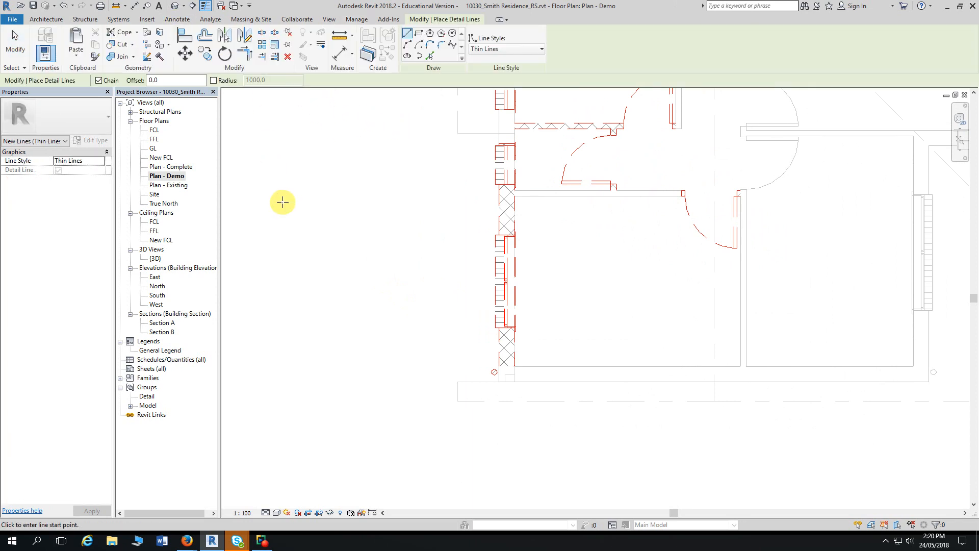
click(515, 142)
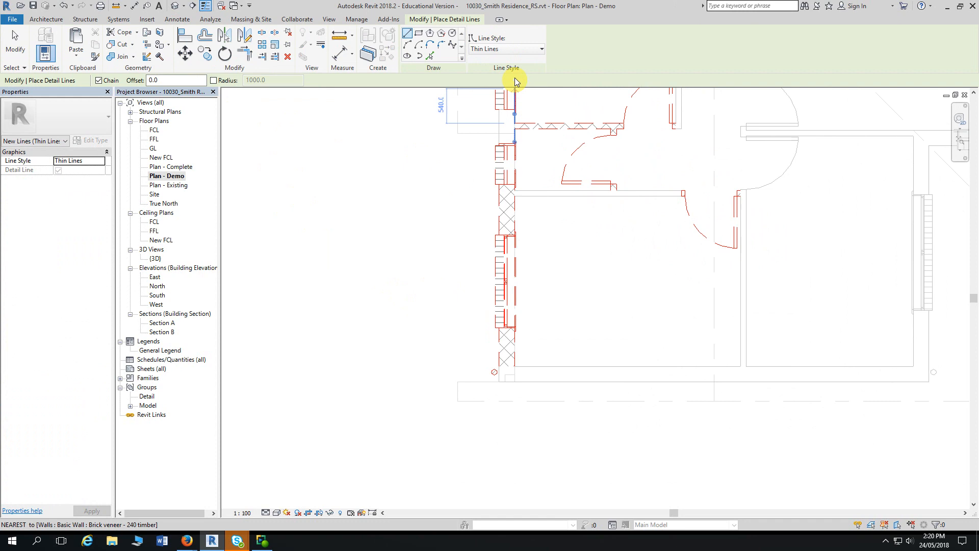
click(511, 48)
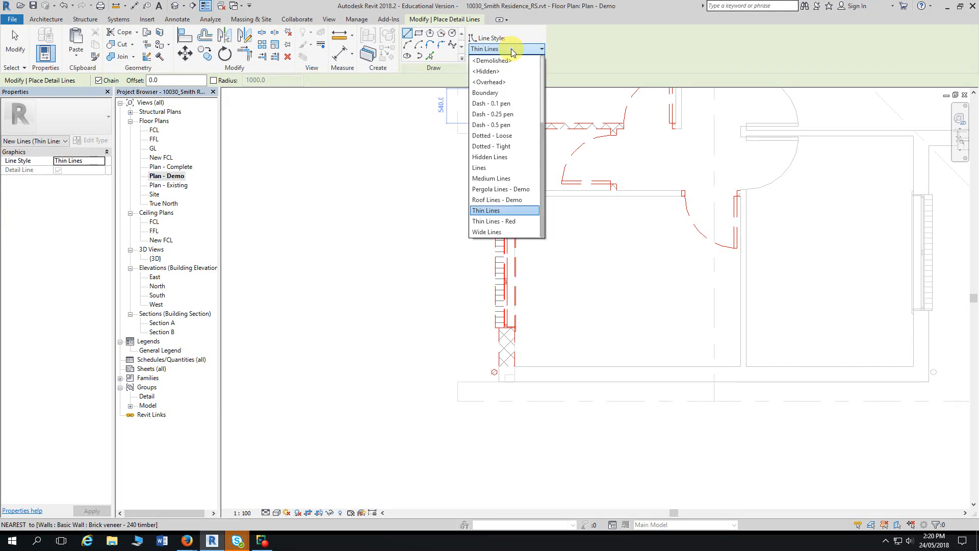
click(498, 200)
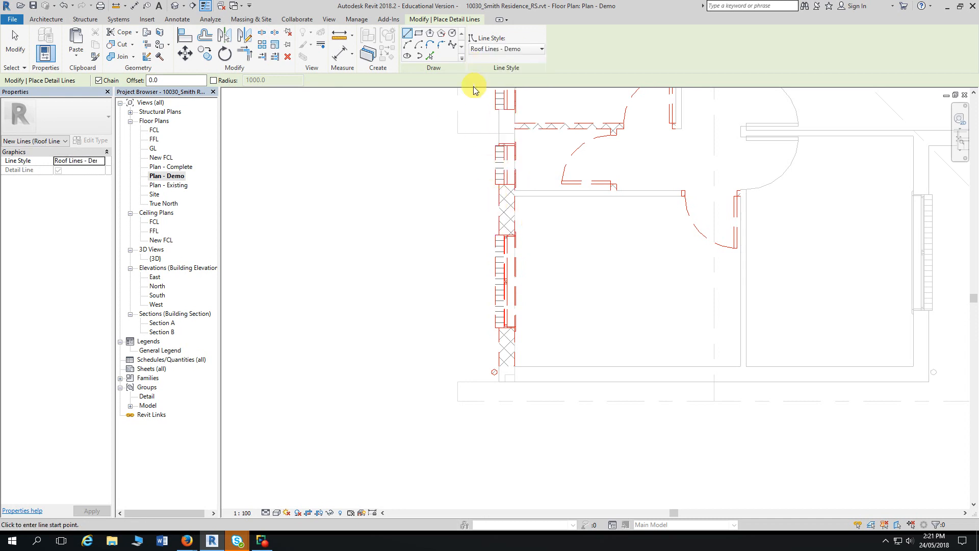
click(419, 35)
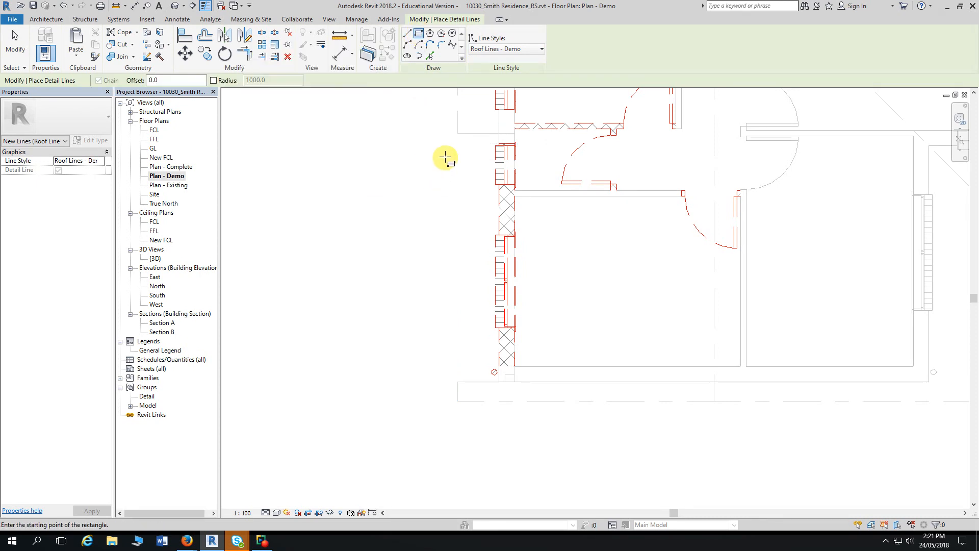
click(457, 133)
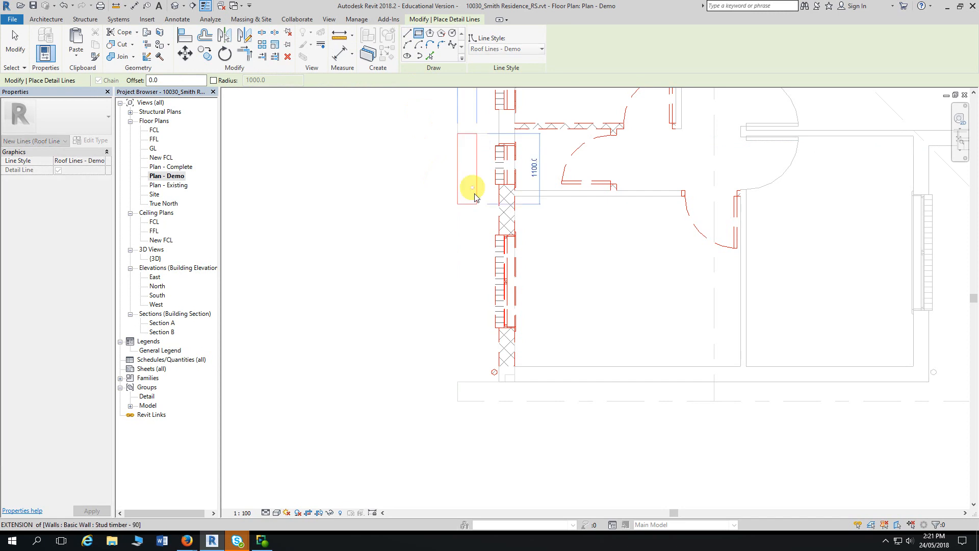
click(515, 381)
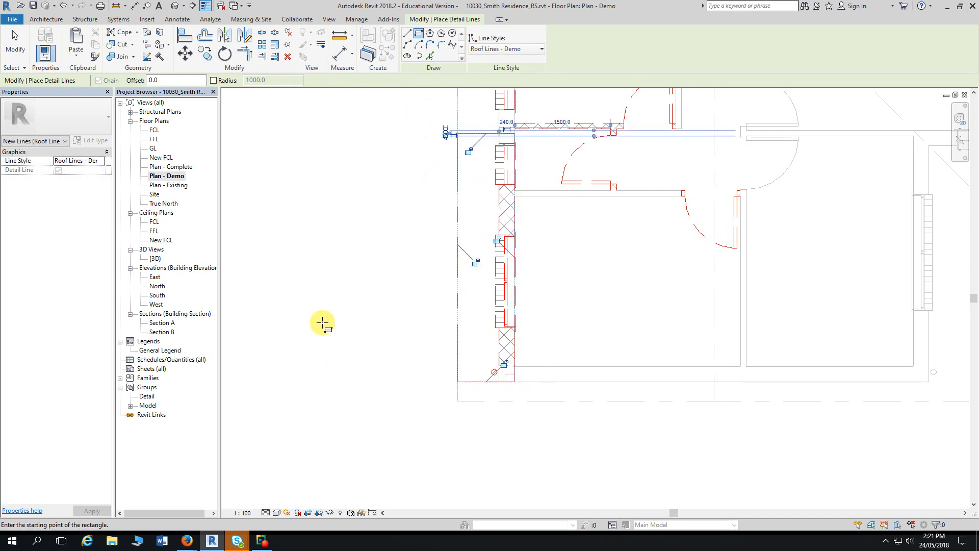
key(Escape)
key(Escape)
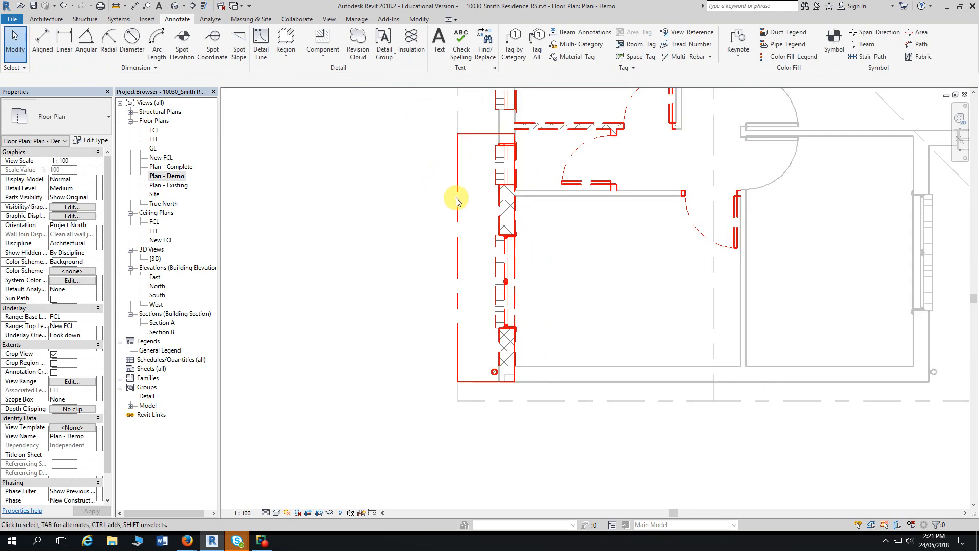
key(Tab)
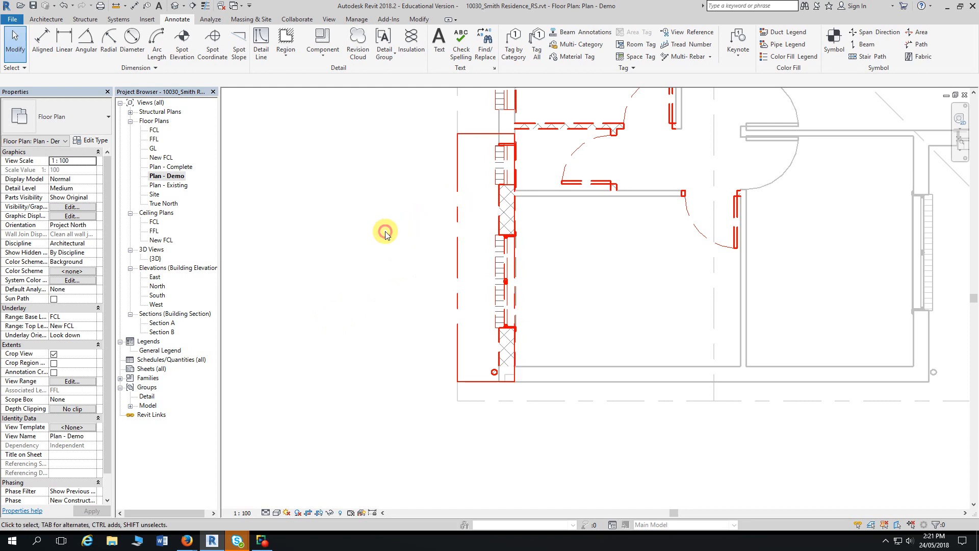
Draw a horizontal Pergola Lines - Demo detail line about 3140 mm long, running outward from the lower-left corner of the roof outline
scroll(378, 255, down, 1)
scroll(347, 279, down, 1)
middle_drag(347, 278, 433, 253)
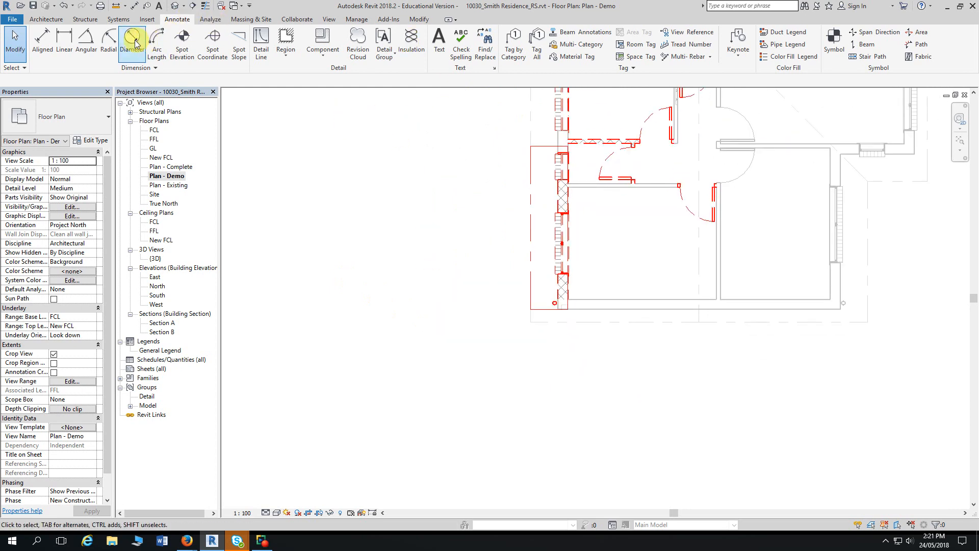
click(260, 57)
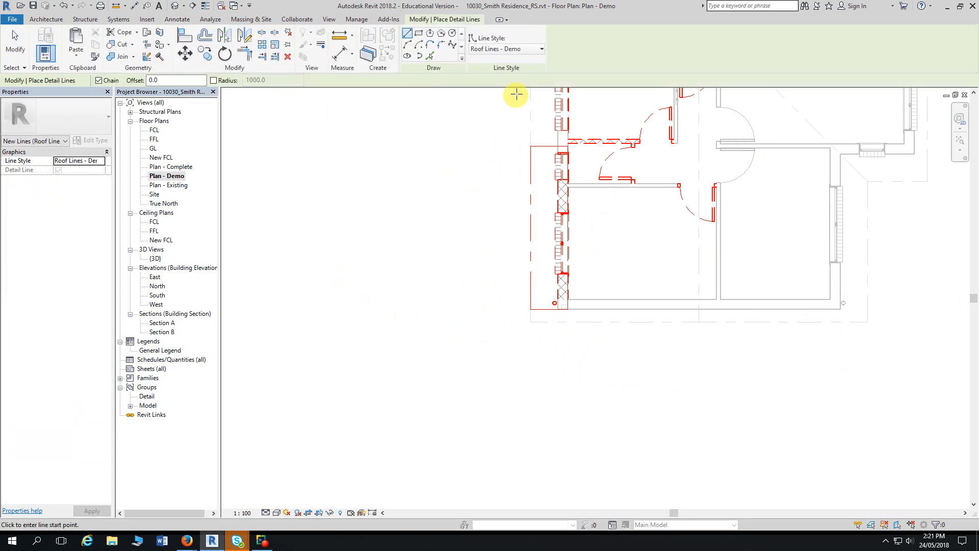
click(533, 49)
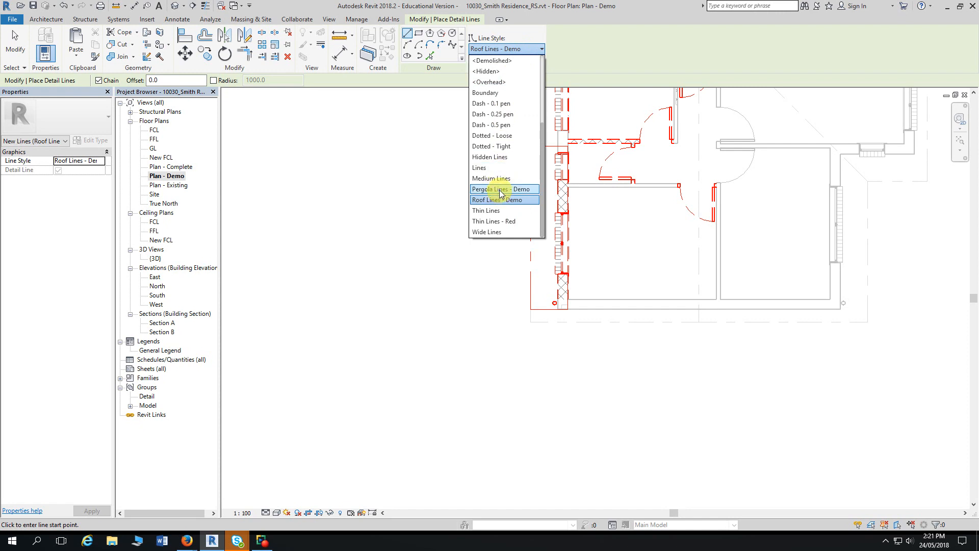
click(501, 189)
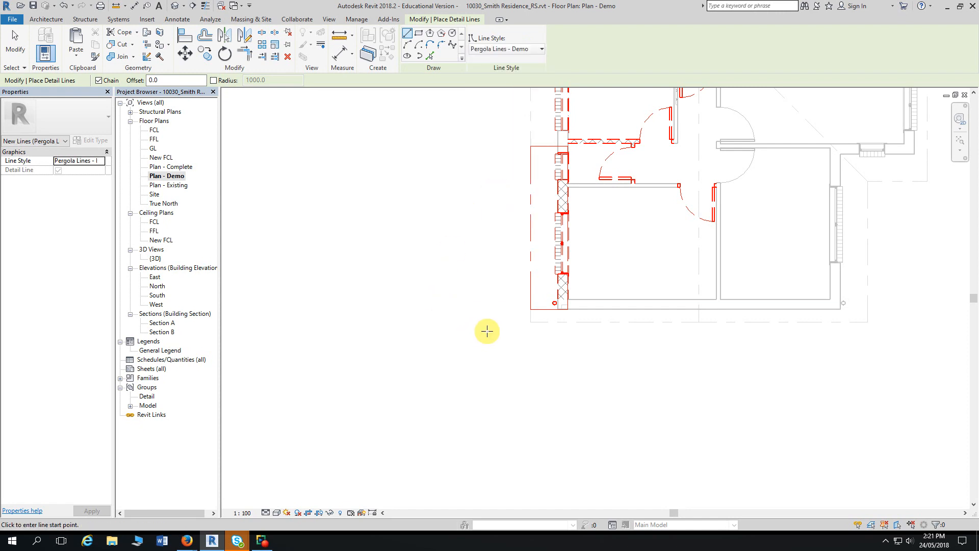
middle_drag(485, 330, 556, 264)
scroll(556, 265, up, 1)
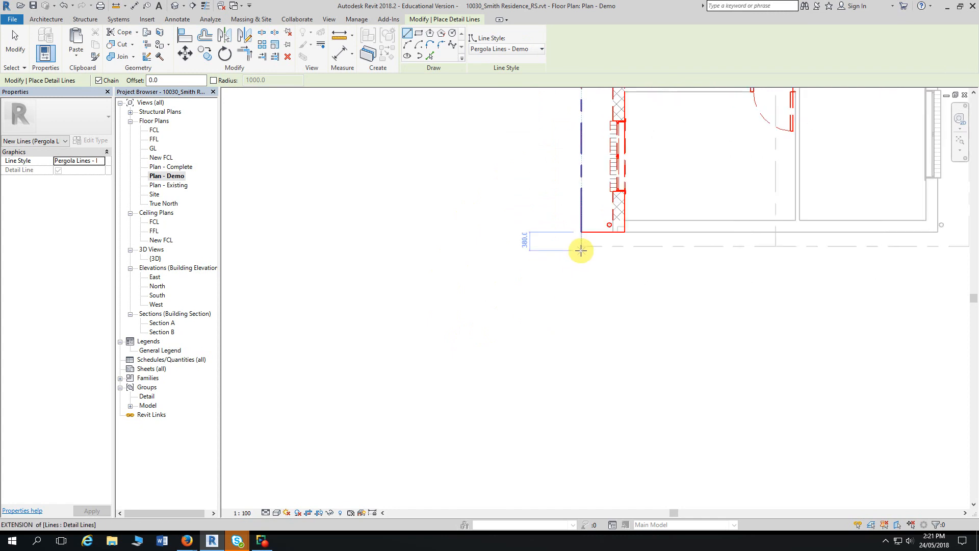
click(581, 247)
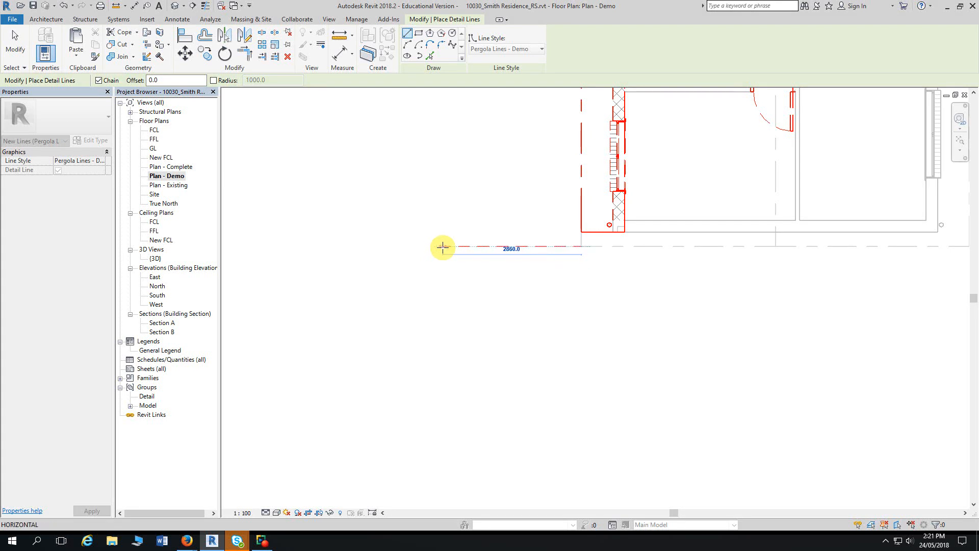
scroll(443, 248, down, 1)
click(431, 246)
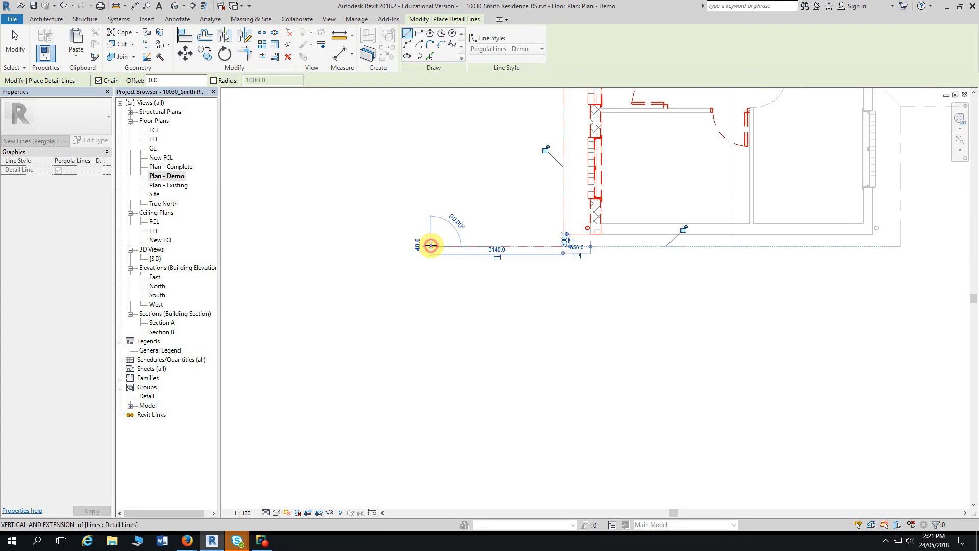
Draw the pergola's long outer side as a vertical Pergola Lines - Demo detail line about 11286 mm long, and its upper return to the roof outline
middle_drag(426, 164, 435, 430)
scroll(446, 165, down, 1)
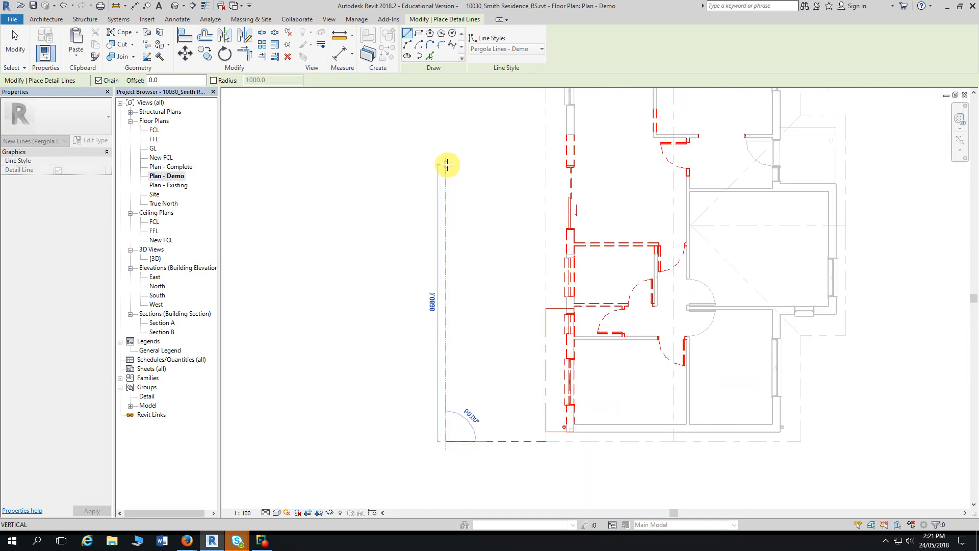
middle_drag(446, 164, 435, 245)
scroll(441, 178, down, 2)
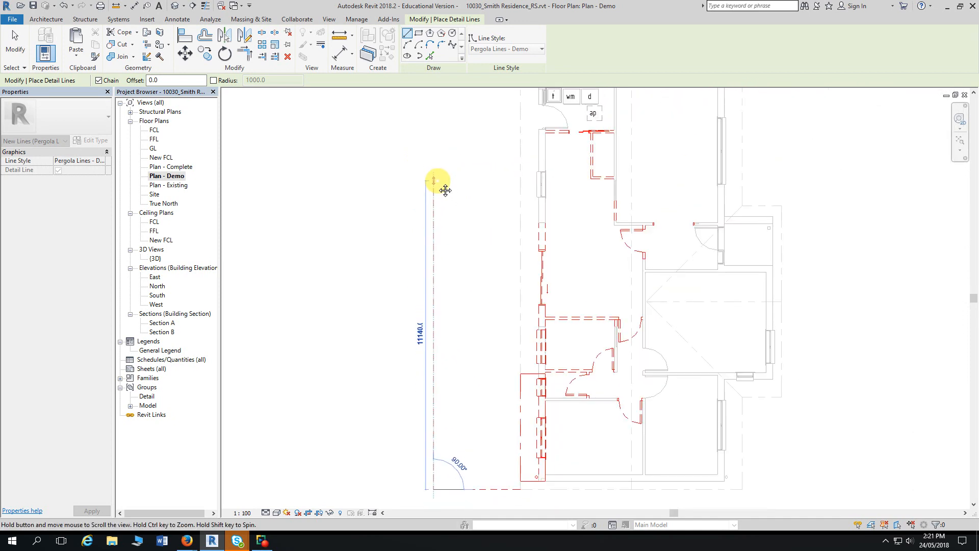
mouse_move(436, 203)
middle_down()
mouse_move(437, 246)
mouse_move(430, 198)
middle_up()
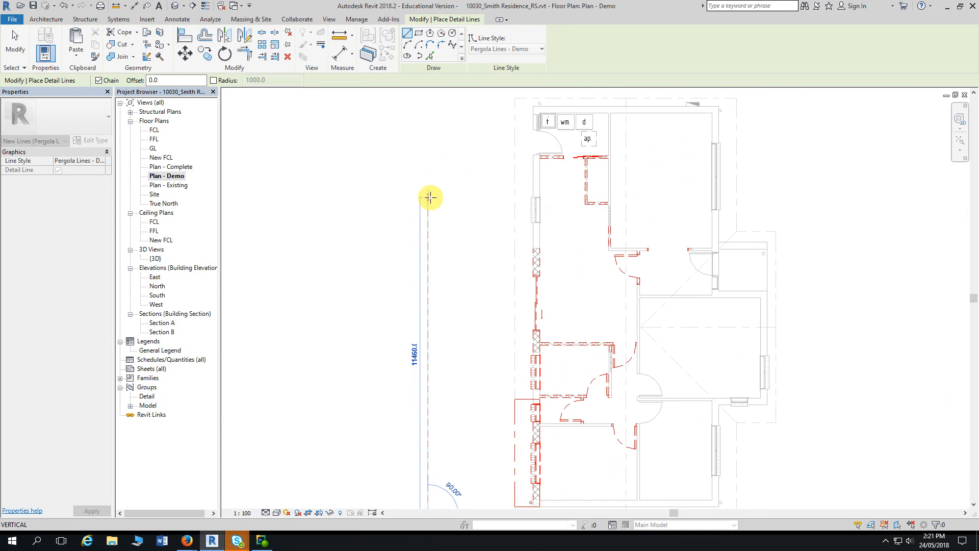
click(428, 203)
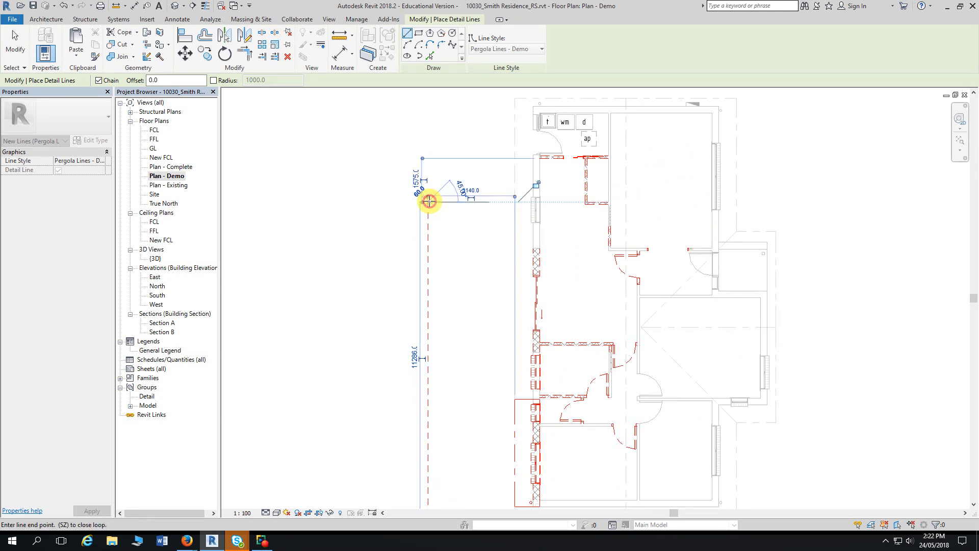
click(517, 202)
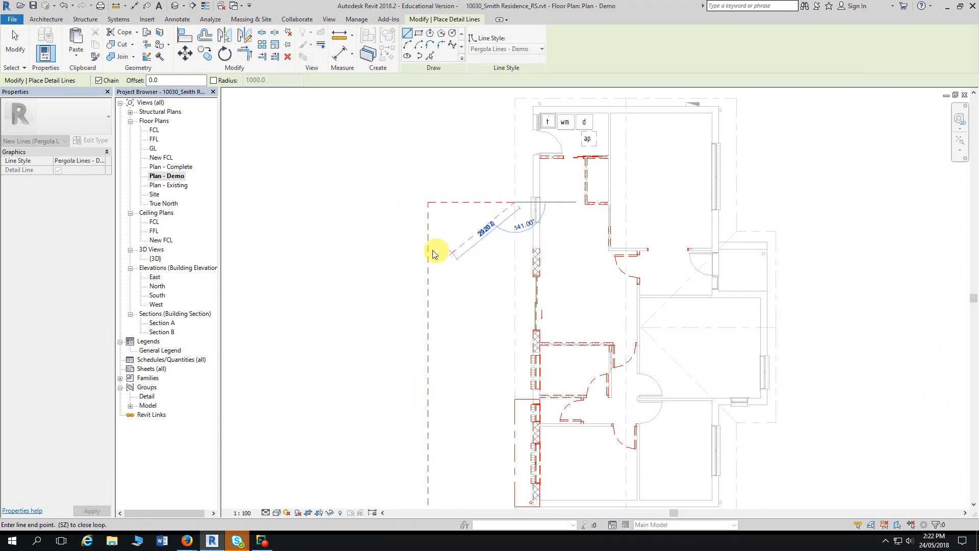
key(Escape)
key(Escape)
Add an aligned dimension for the pergola outline's length between its lower and upper lines, placed outside the outline
middle_drag(378, 262, 402, 247)
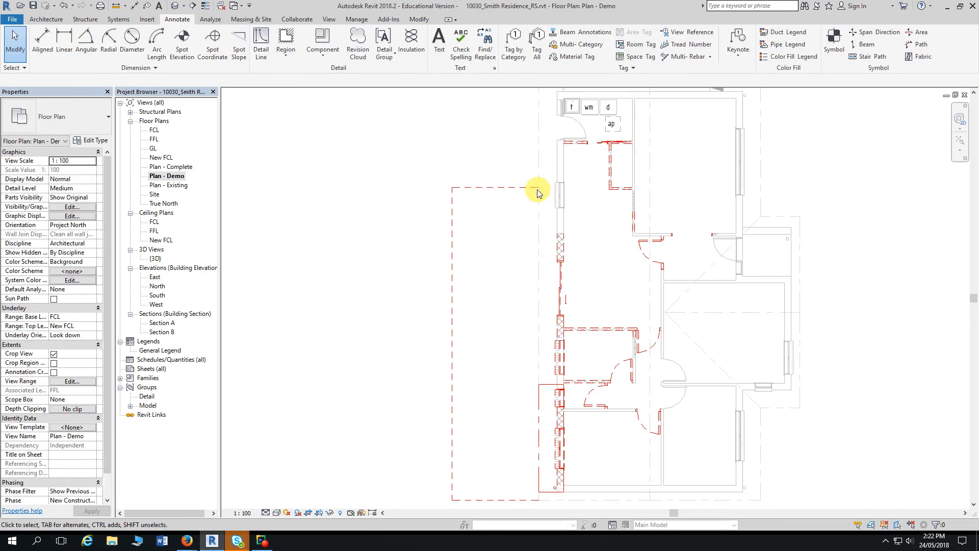
scroll(426, 259, down, 1)
middle_drag(424, 262, 443, 224)
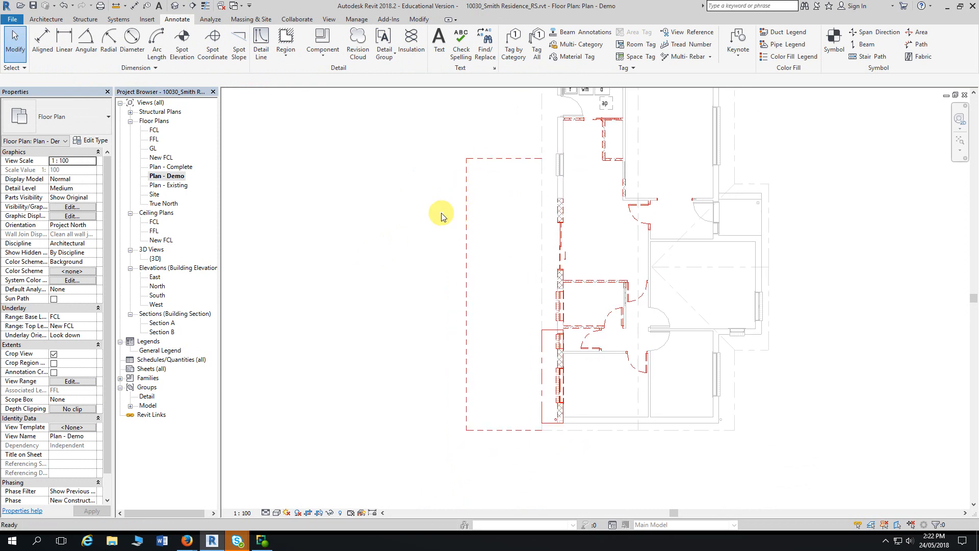
click(135, 7)
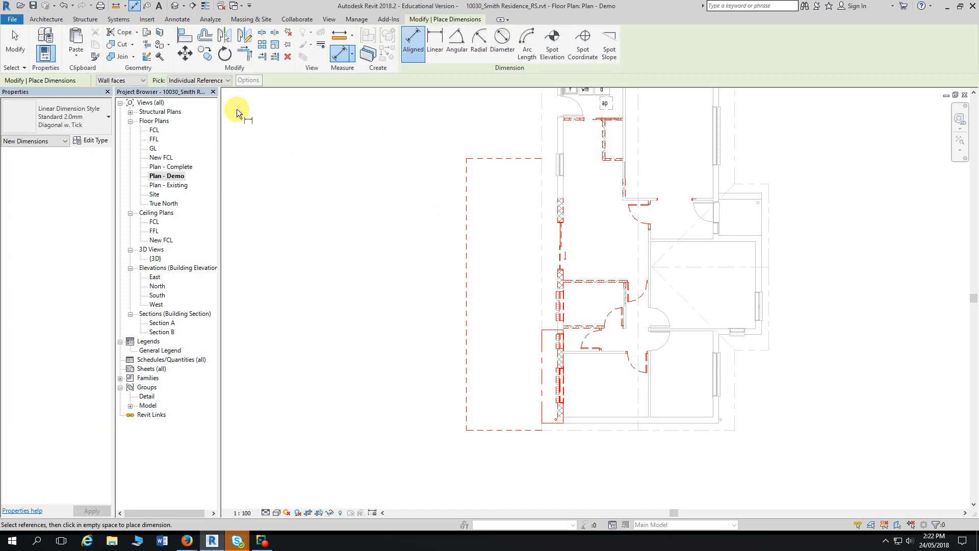
click(478, 433)
click(503, 159)
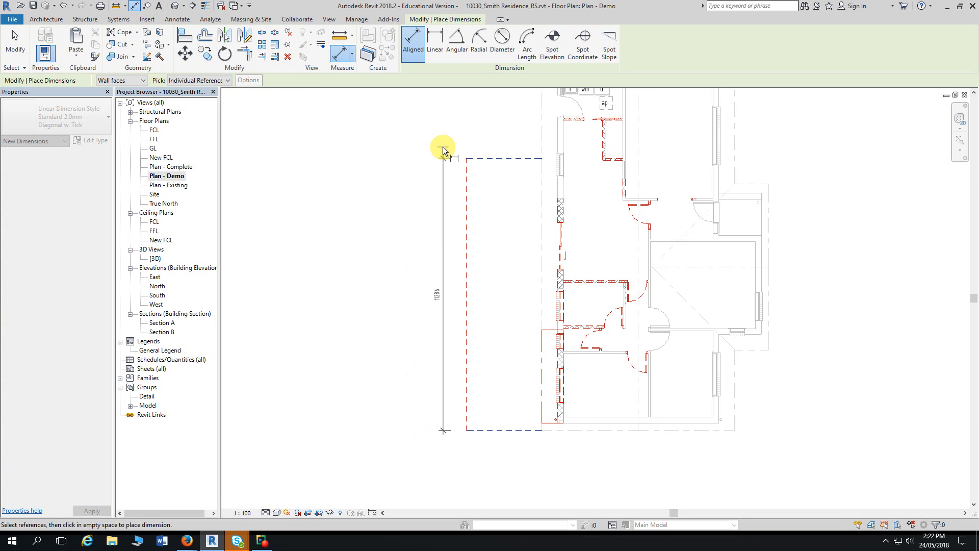
click(443, 151)
Add an aligned dimension for the pergola outline's width between its outer line and the roof line, placed above the outline
click(466, 187)
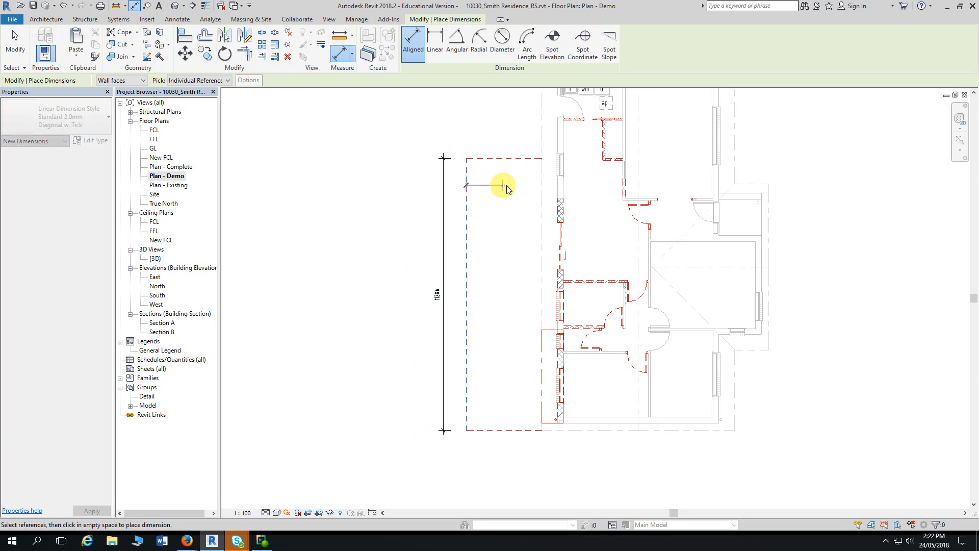
click(542, 182)
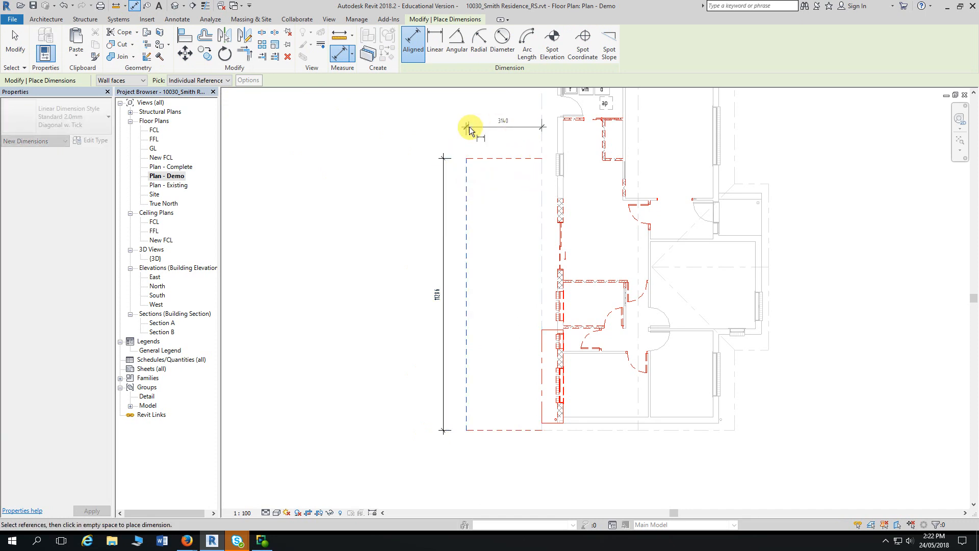
click(412, 129)
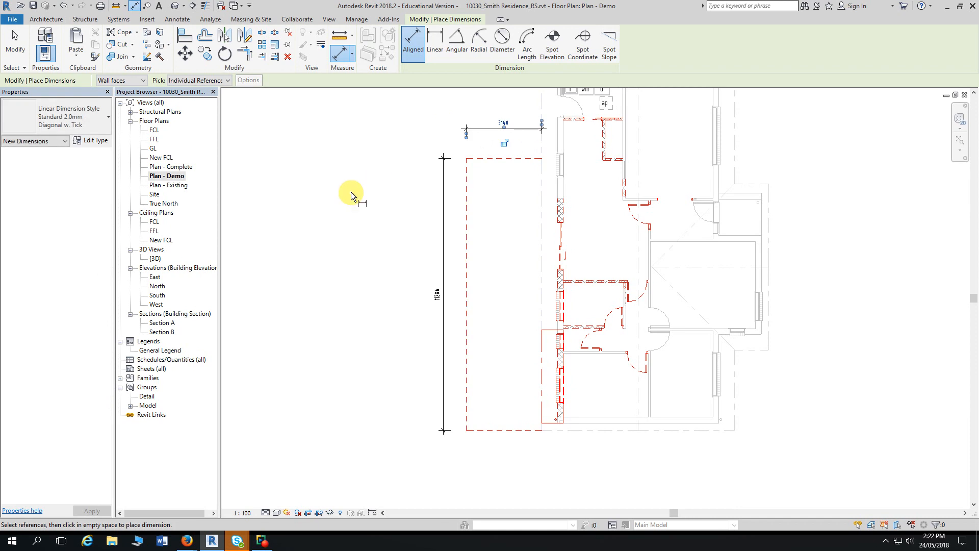
key(Escape)
key(Escape)
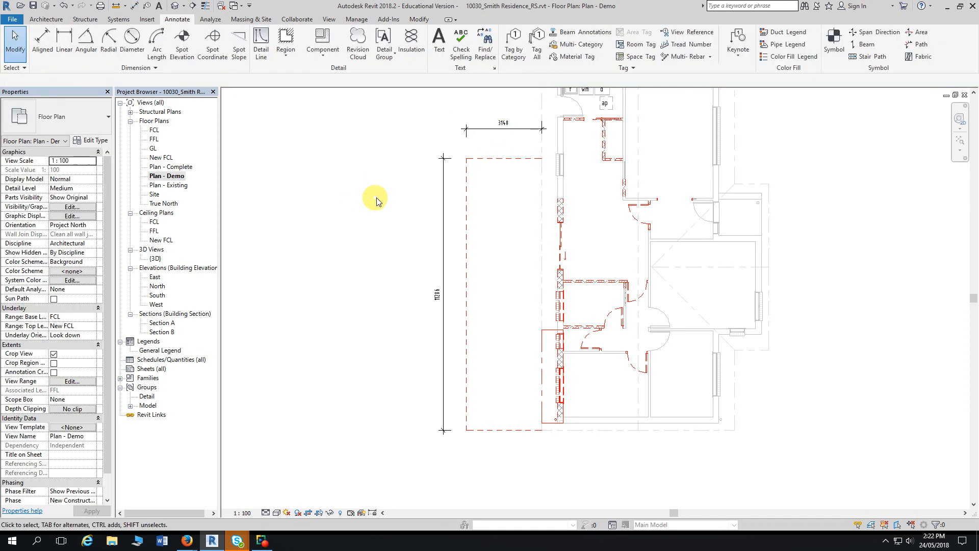
Set the pergola outline's width to 2860 mm by repositioning its long outer line
scroll(384, 197, up, 1)
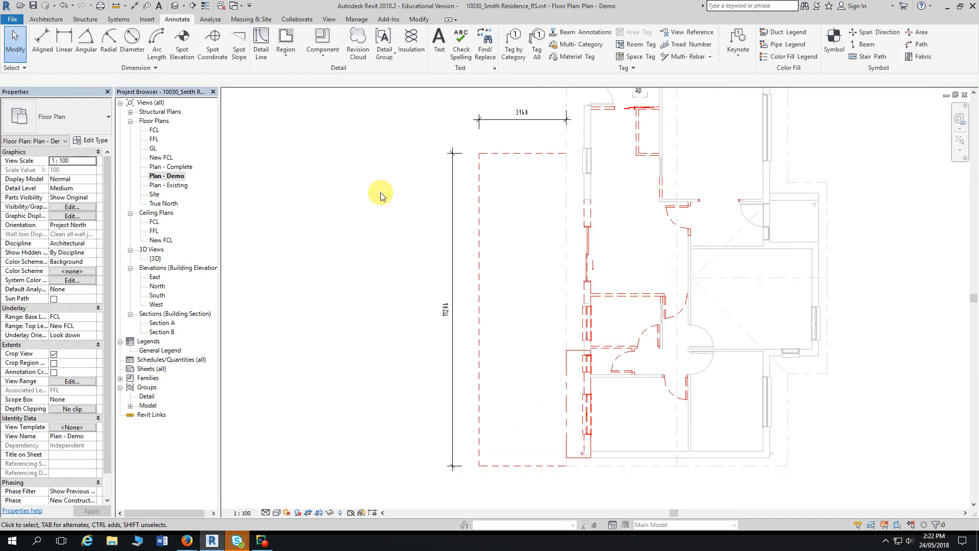
click(479, 193)
click(520, 112)
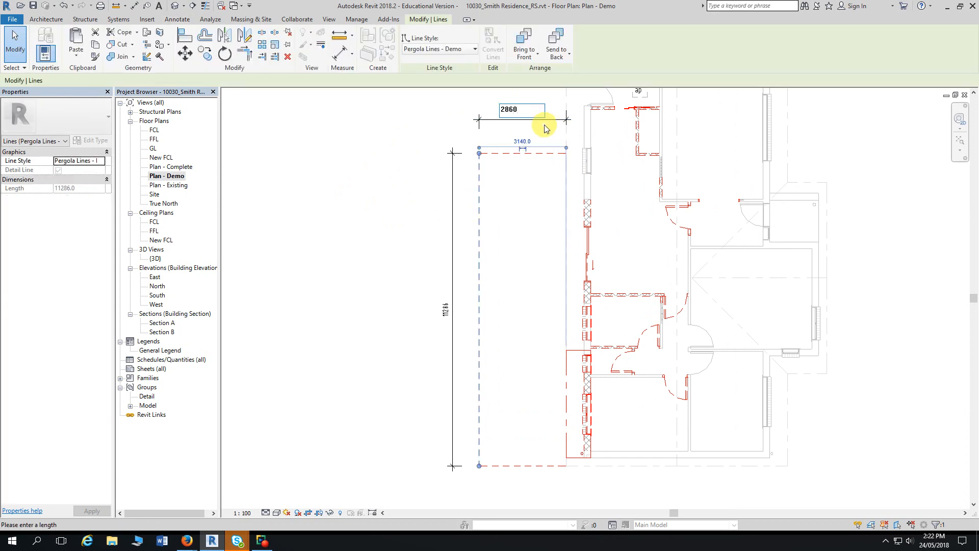
text(2860)
key(Return)
key(Escape)
scroll(479, 135, up, 1)
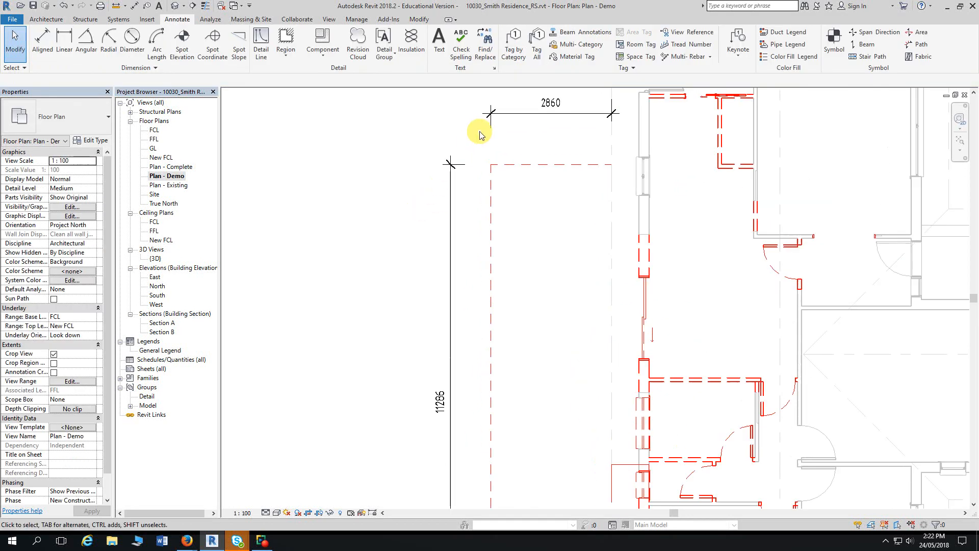
Check the pergola width in the Firefox PDF and, back in Revit, set the pergola outline's width to 2820 mm from its outer line
click(189, 543)
click(395, 498)
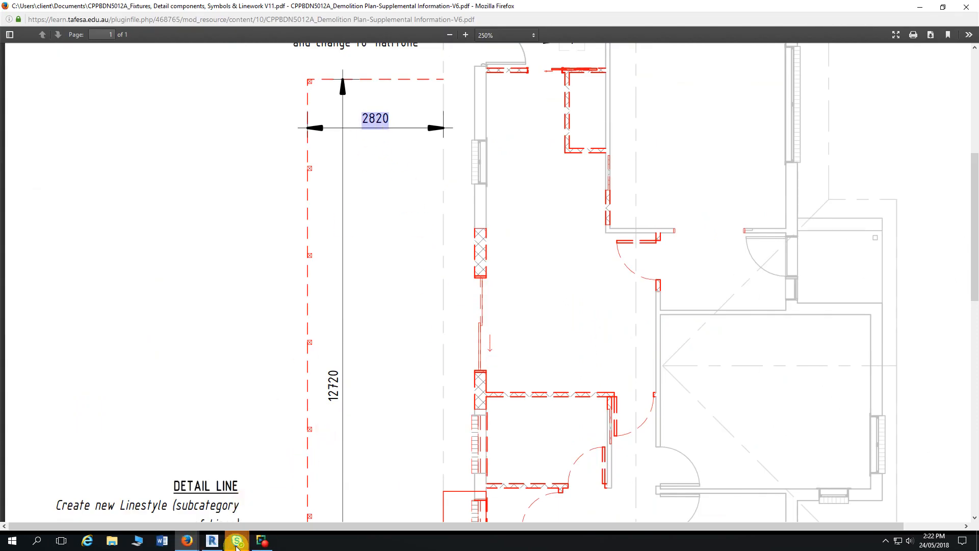
mouse_move(214, 543)
click(215, 490)
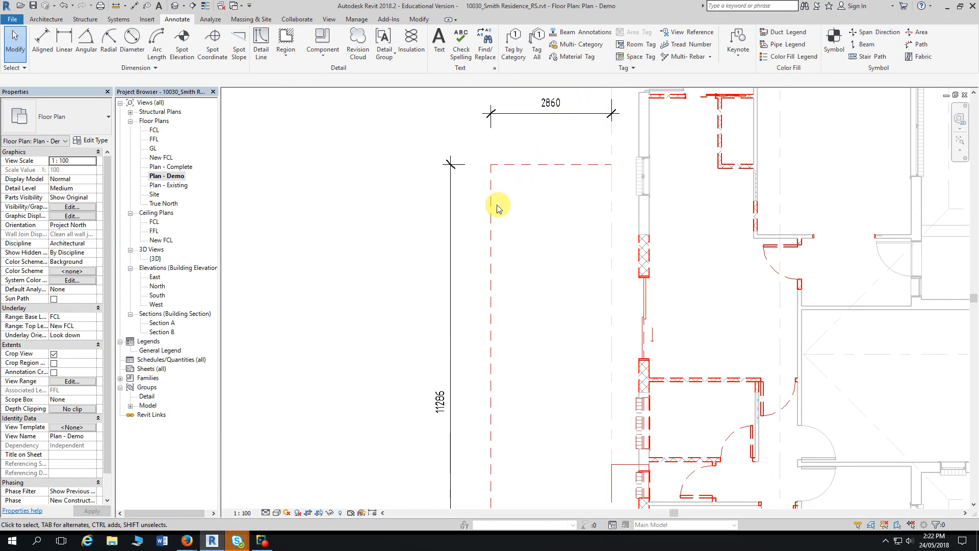
click(558, 108)
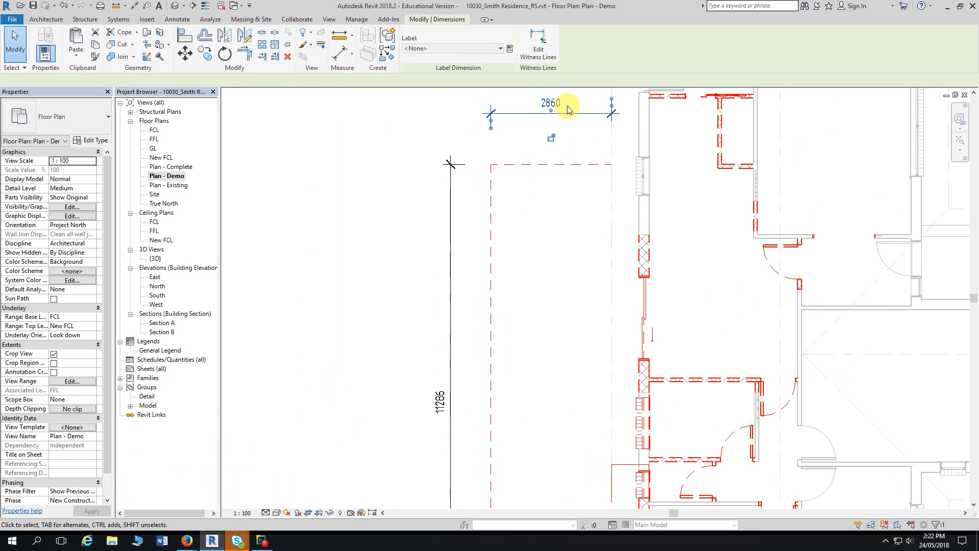
click(511, 182)
click(491, 210)
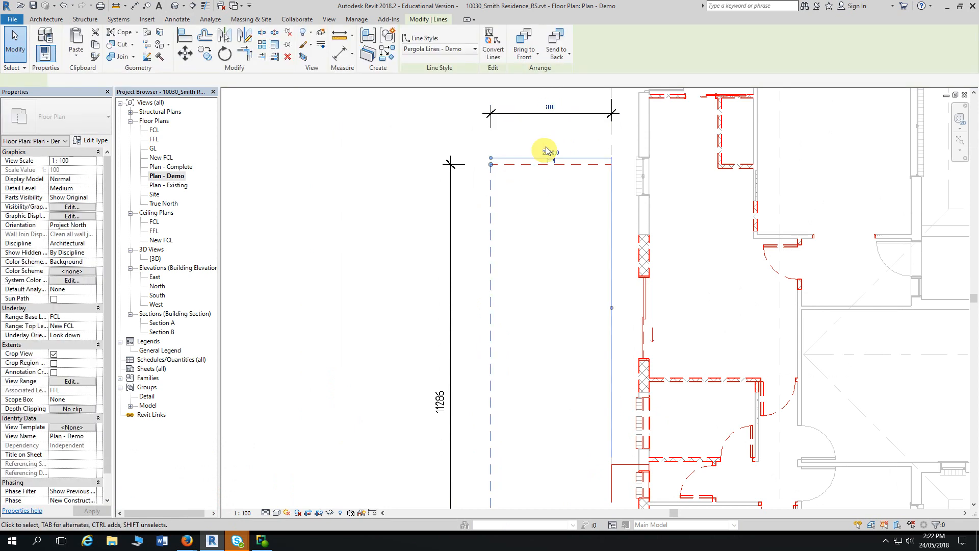
click(551, 104)
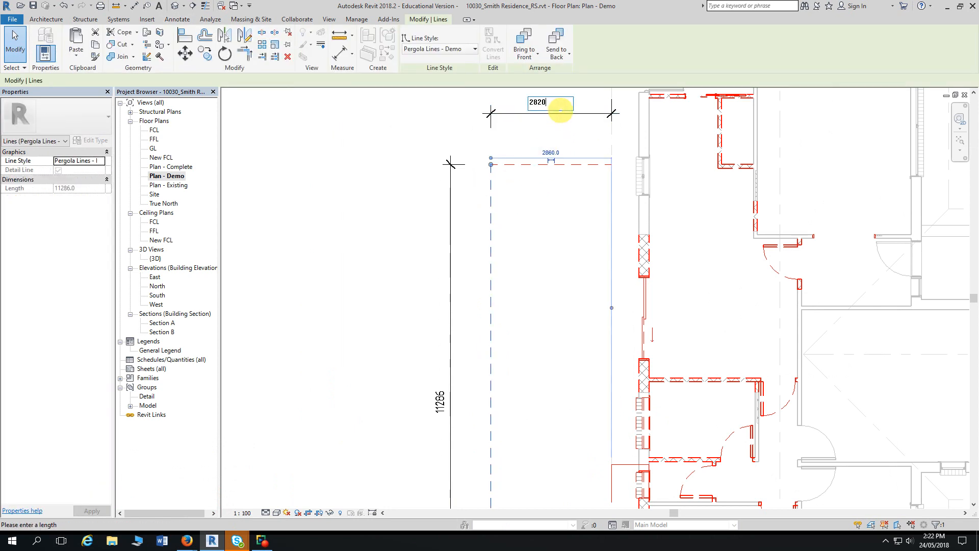
text(2820)
key(Return)
click(365, 234)
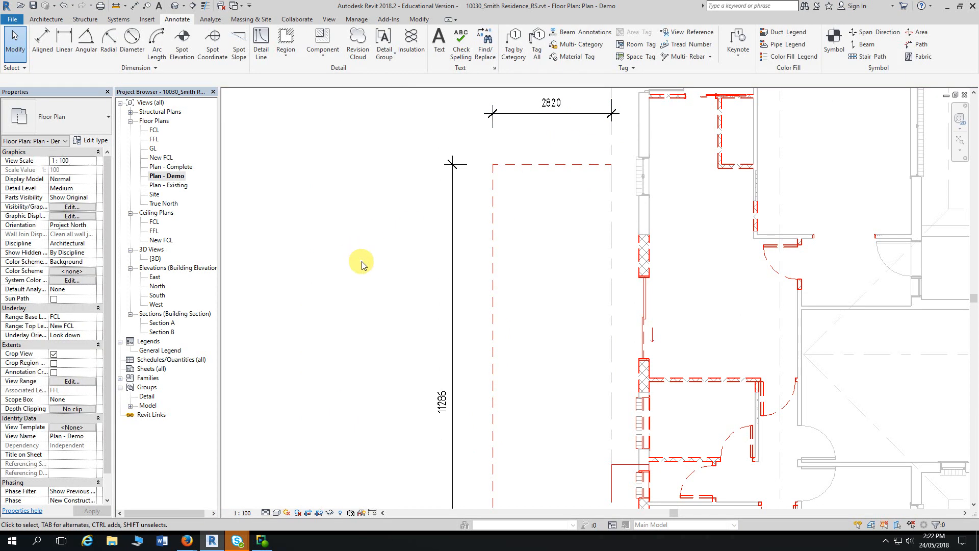
Set the pergola outline's length to 12720 mm by repositioning its upper line
middle_drag(360, 262, 438, 179)
scroll(569, 225, down, 3)
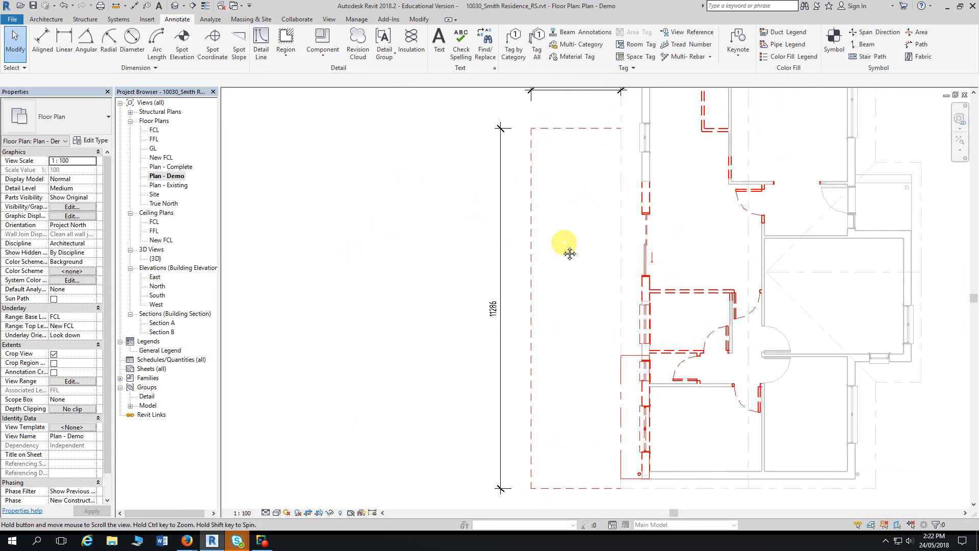
click(546, 155)
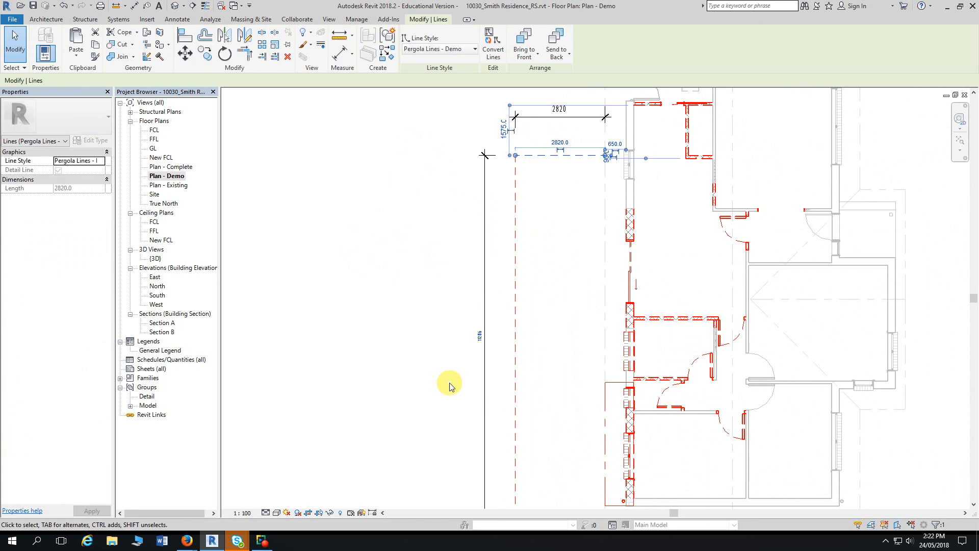
scroll(454, 367, up, 2)
click(490, 323)
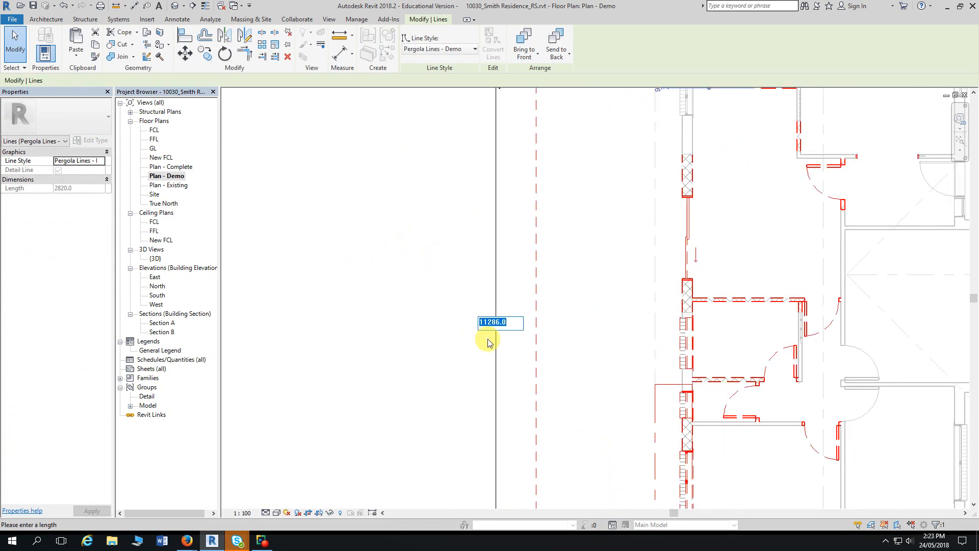
key(Return)
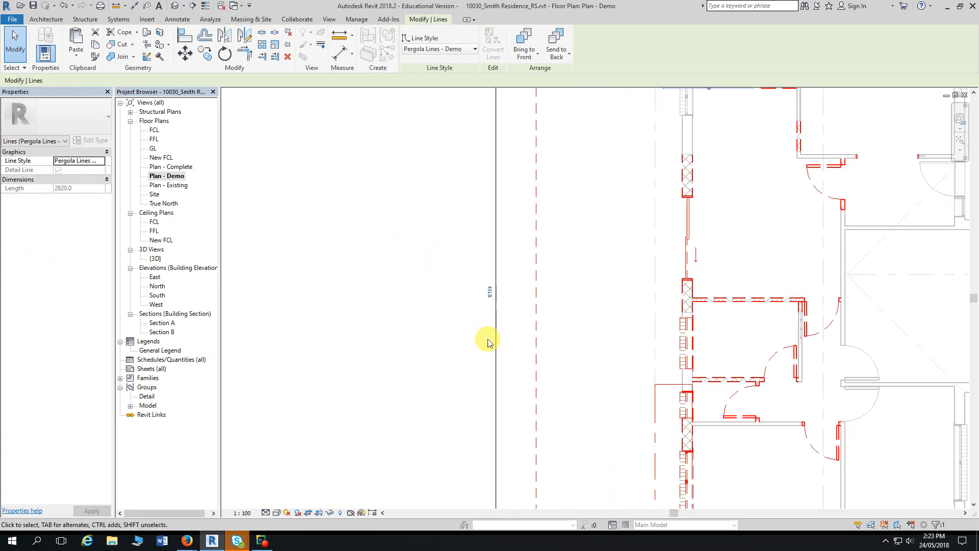
key(Escape)
scroll(433, 320, down, 2)
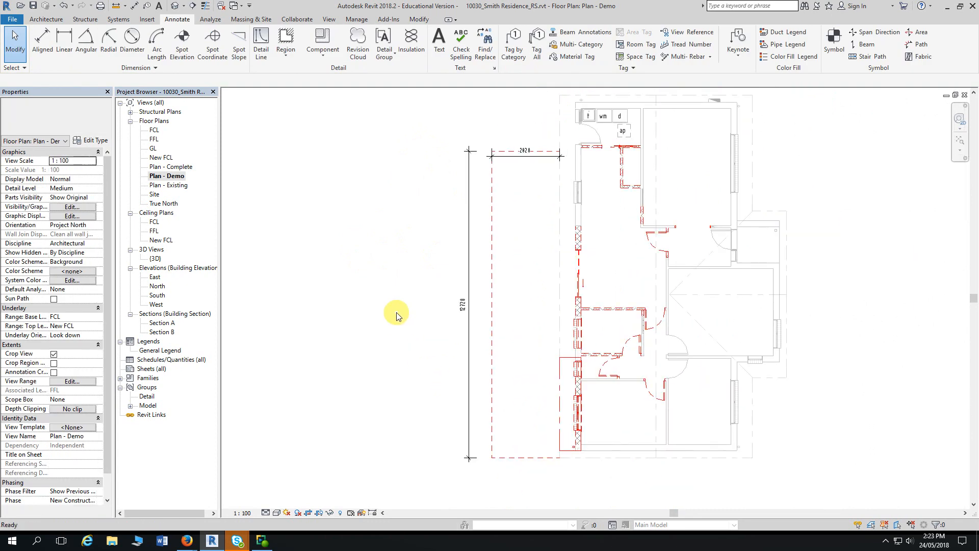
Move the pergola's width dimension up, clear of the outline's upper line
click(526, 159)
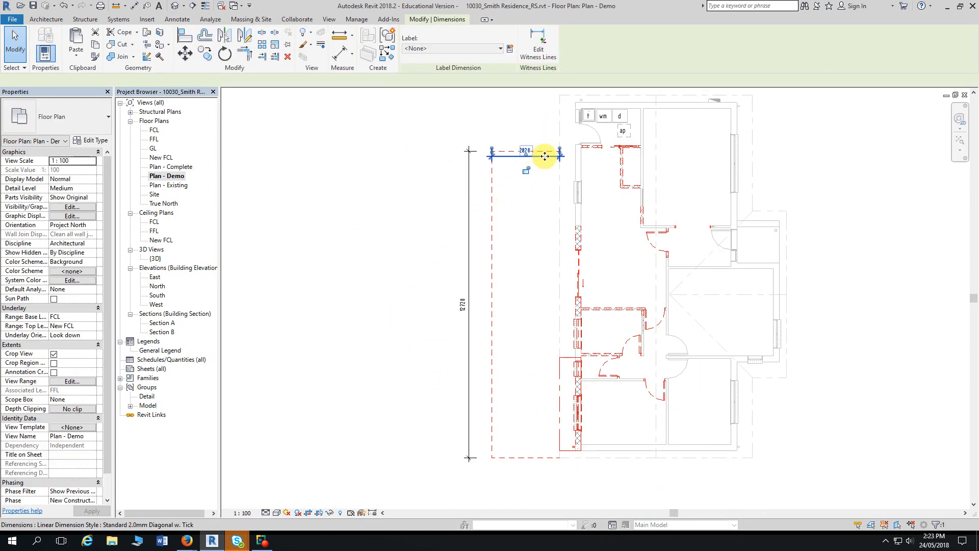
drag(527, 156, 548, 129)
click(399, 220)
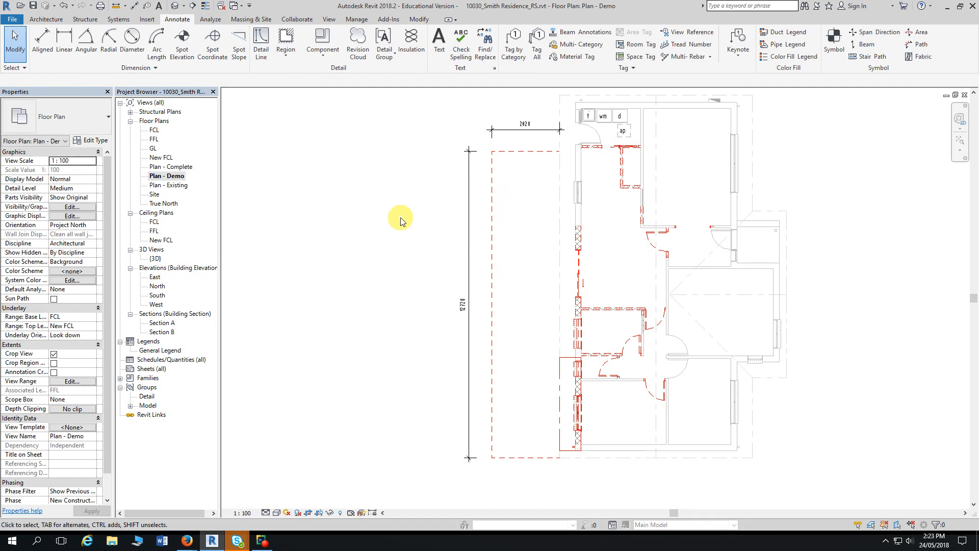
Delete the length and width dimensions of the pergola outline
middle_drag(423, 214, 427, 230)
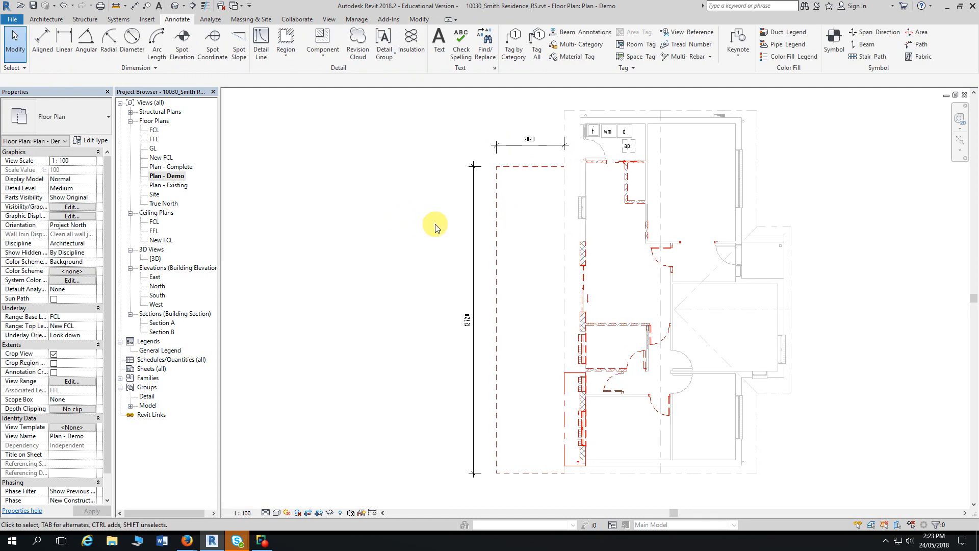
mouse_move(435, 227)
middle_down()
mouse_move(443, 235)
mouse_move(421, 239)
middle_up()
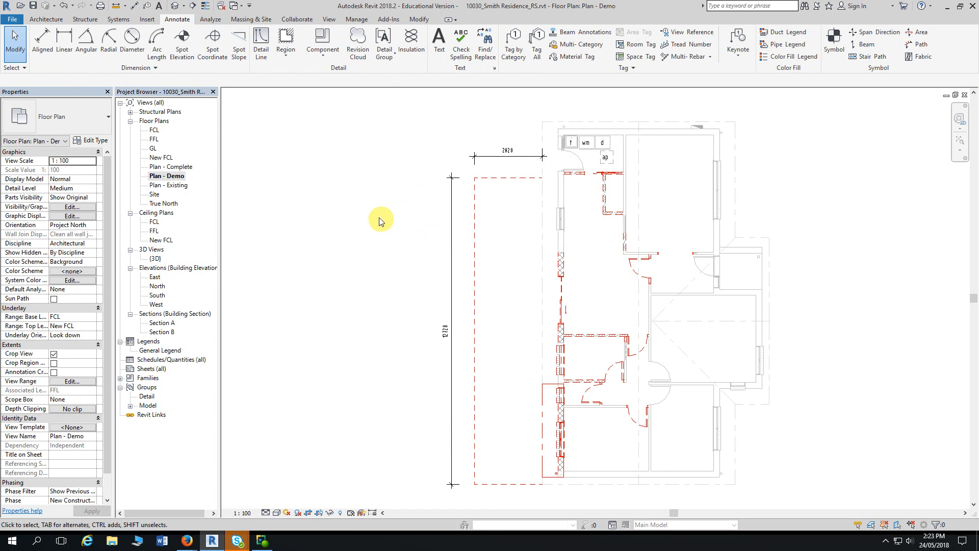
click(493, 160)
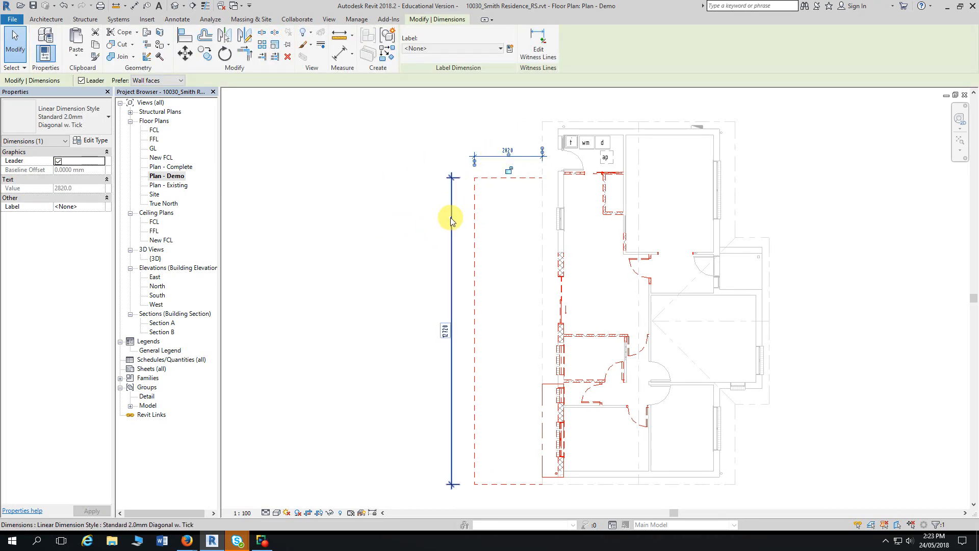
click(451, 217)
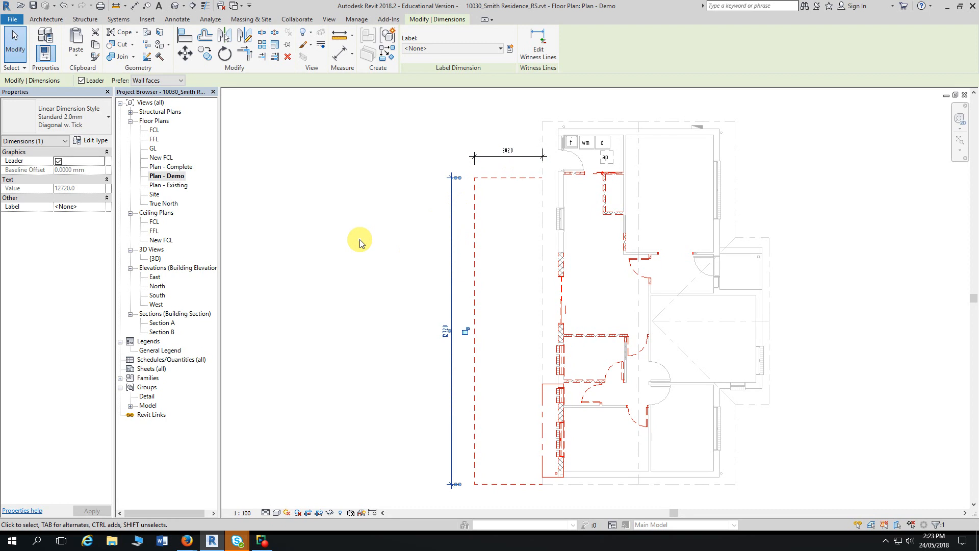
key(Delete)
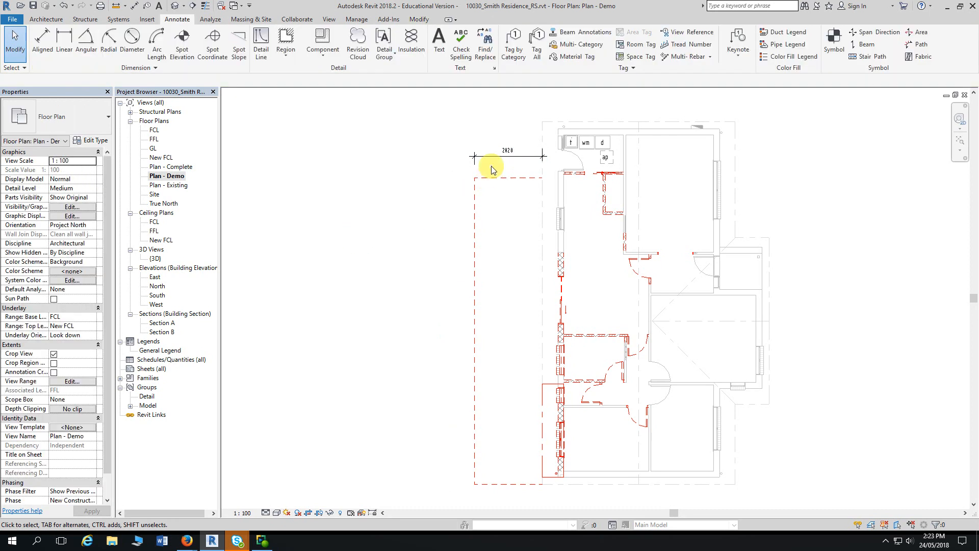
click(471, 158)
key(Delete)
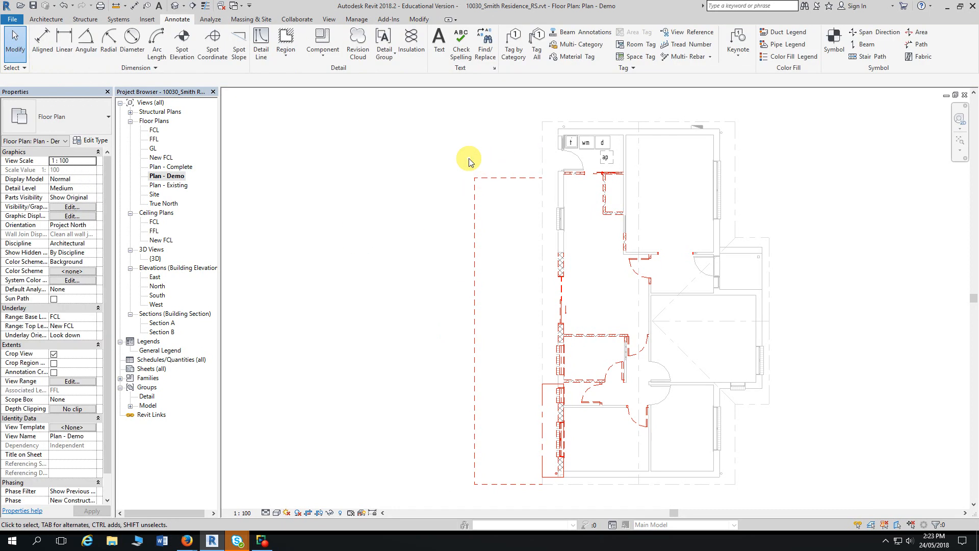
Switch to the demolition plan PDF in Firefox and examine the post notes on linestyle, size, grouping and array
middle_drag(480, 167, 473, 163)
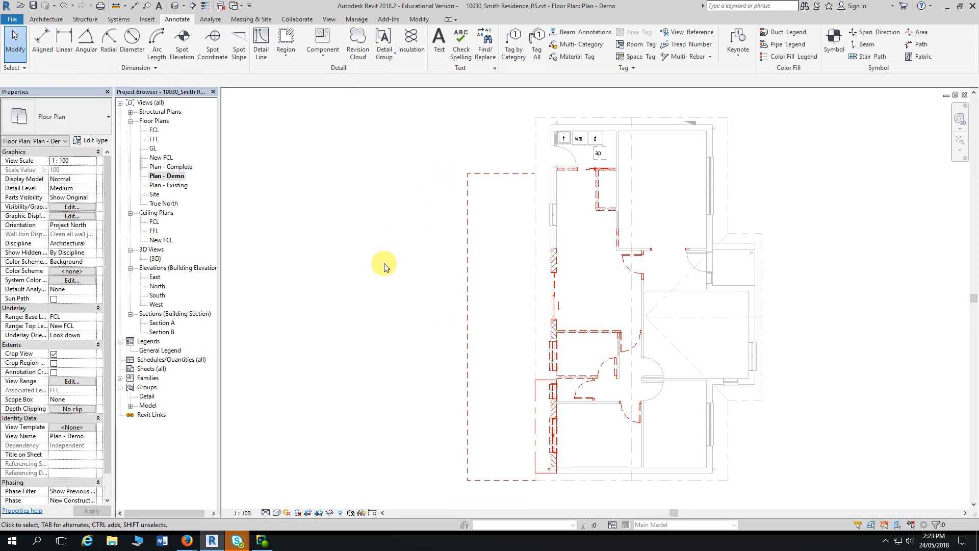
middle_drag(389, 270, 384, 255)
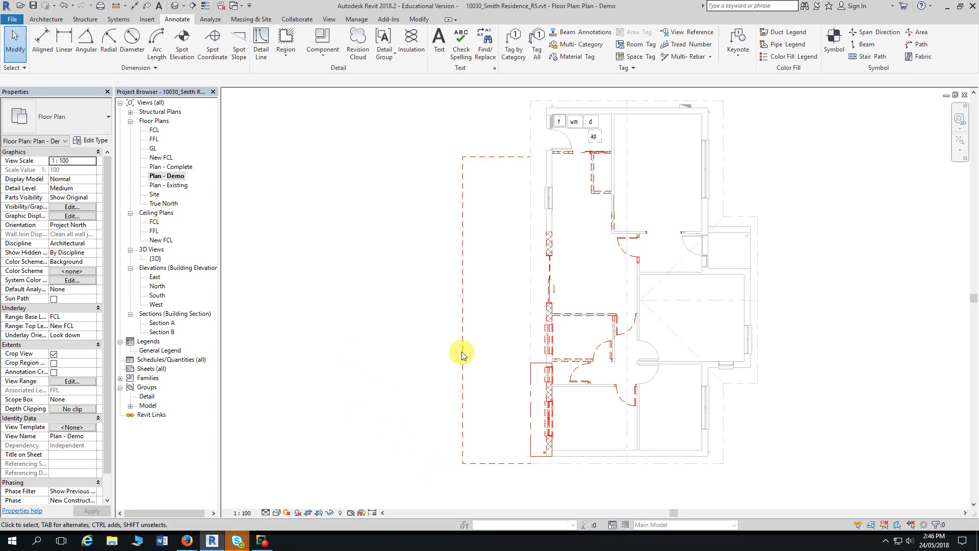
click(195, 545)
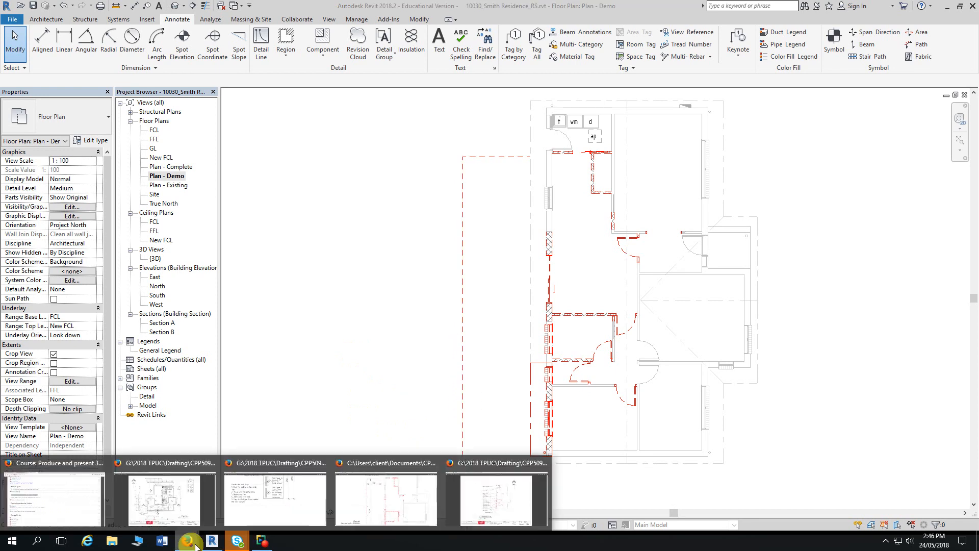
click(414, 501)
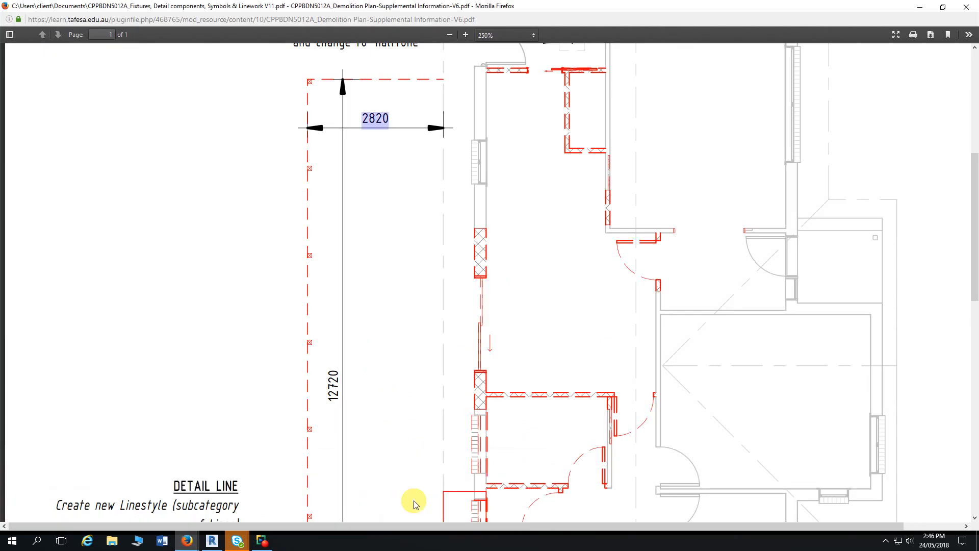
scroll(359, 354, down, 2)
scroll(359, 363, down, 6)
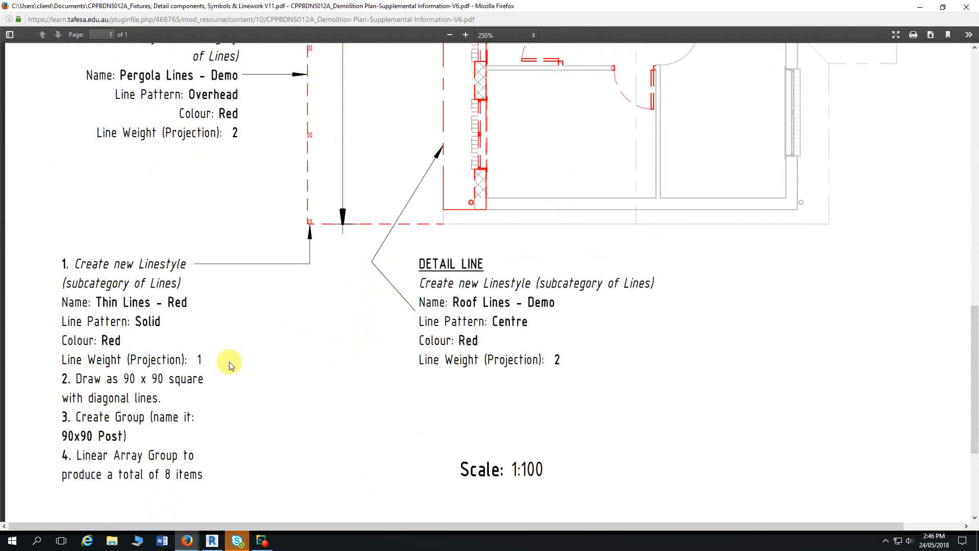
scroll(229, 363, down, 1)
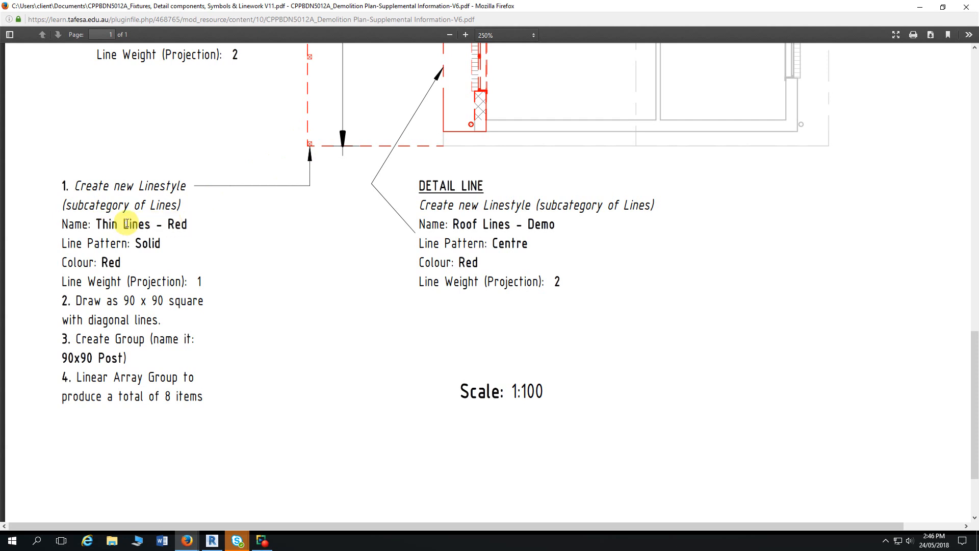
drag(96, 223, 188, 224)
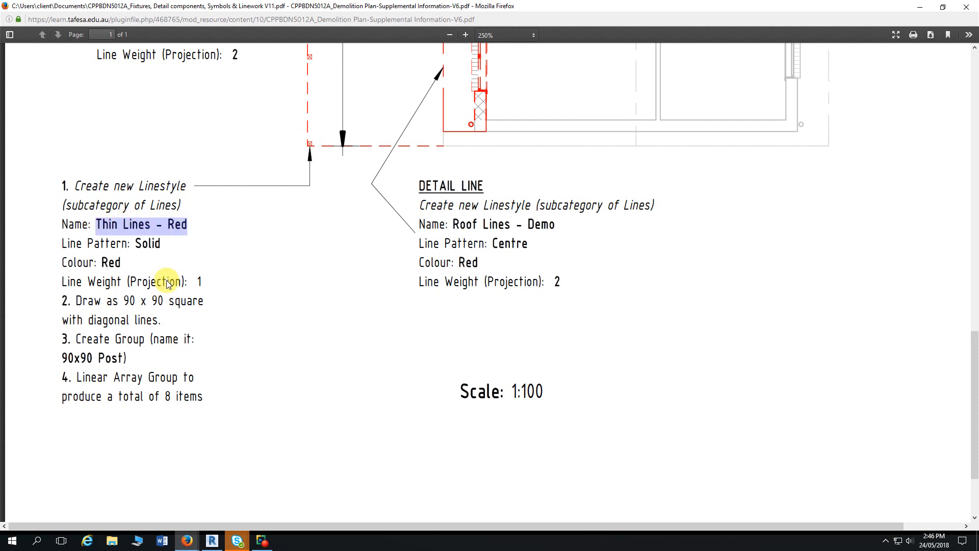
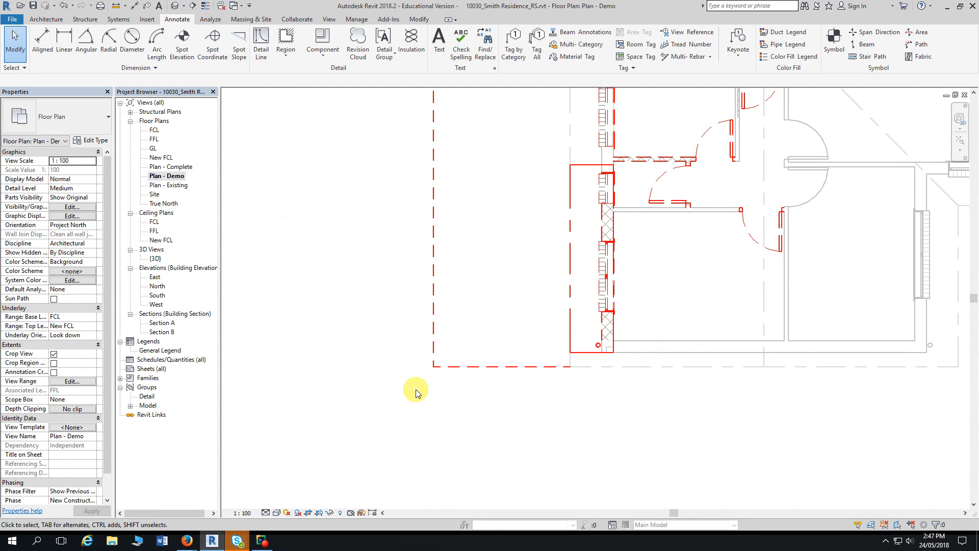
Back in Revit, turn on the Thin Lines display for a close view of the pergola outline's lower outer corner
scroll(416, 377, up, 1)
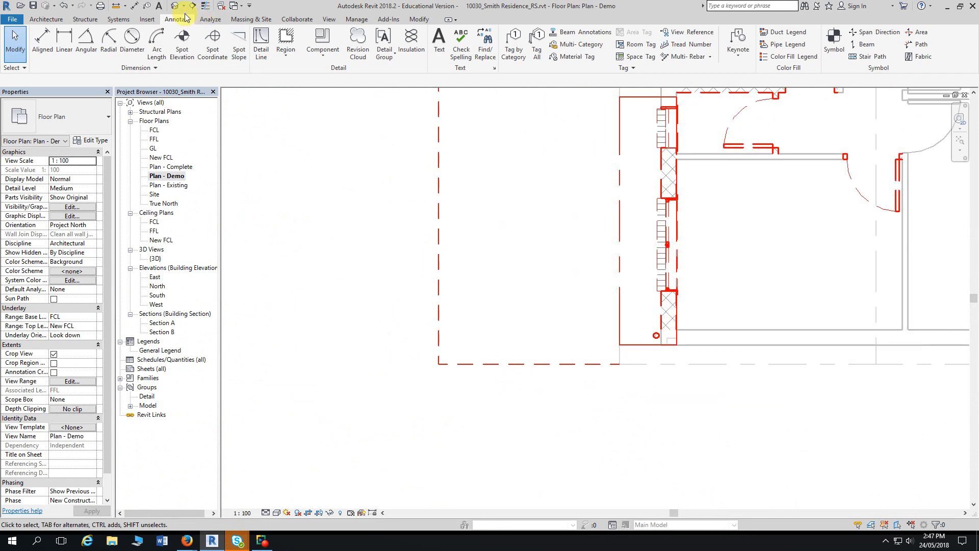
click(205, 7)
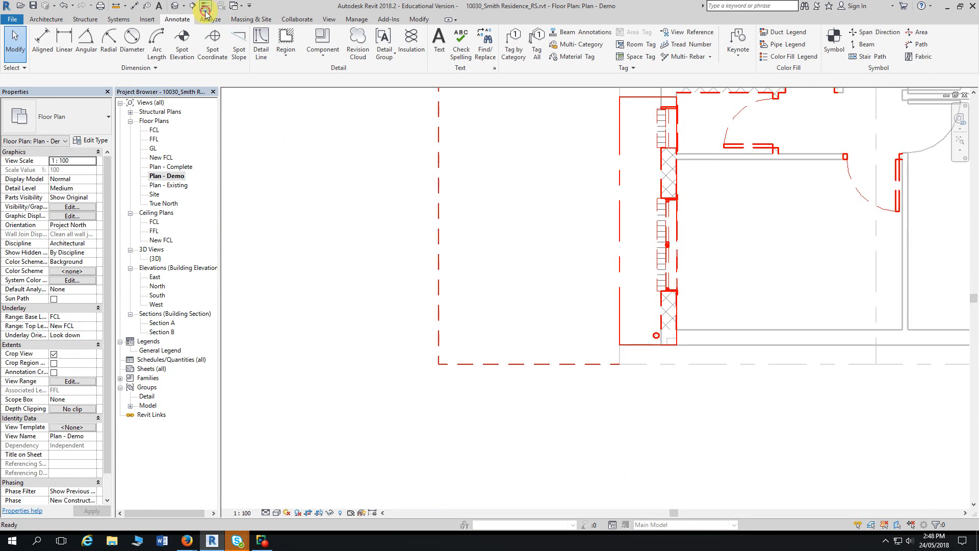
click(556, 310)
scroll(433, 381, up, 2)
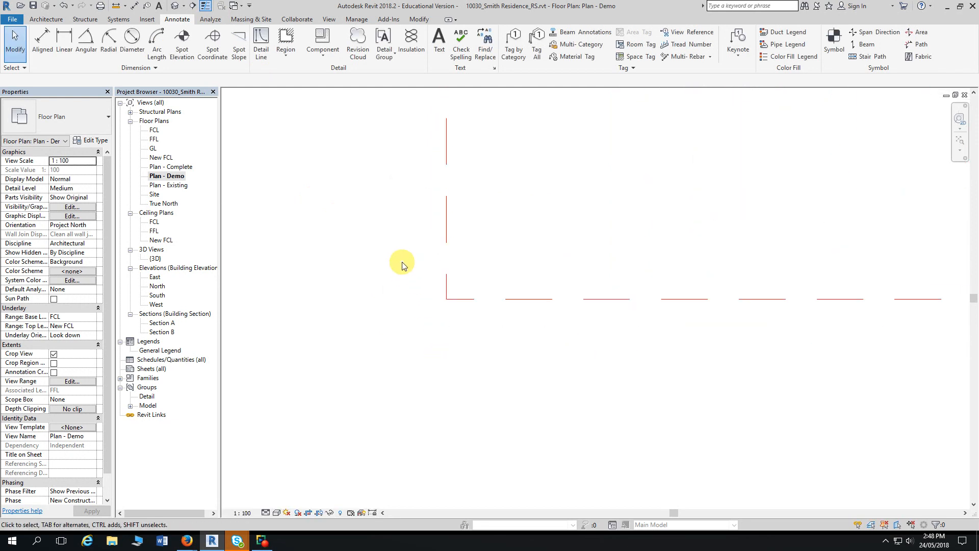
drag(373, 234, 539, 341)
drag(402, 245, 509, 335)
Draw a detail-line rectangle about 145 x 130 mm in the Thin Lines - Red style at the pergola's lower outer corner
click(263, 49)
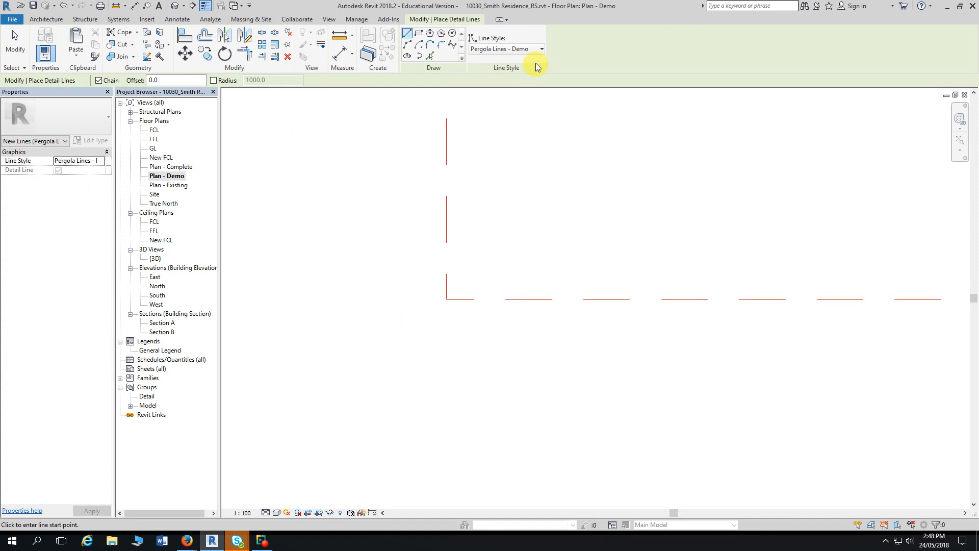
click(523, 51)
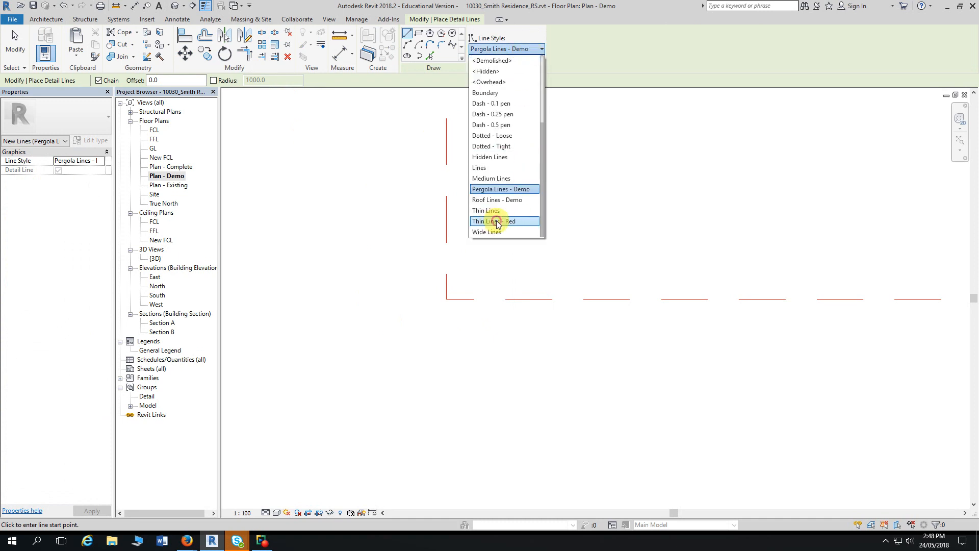
click(496, 222)
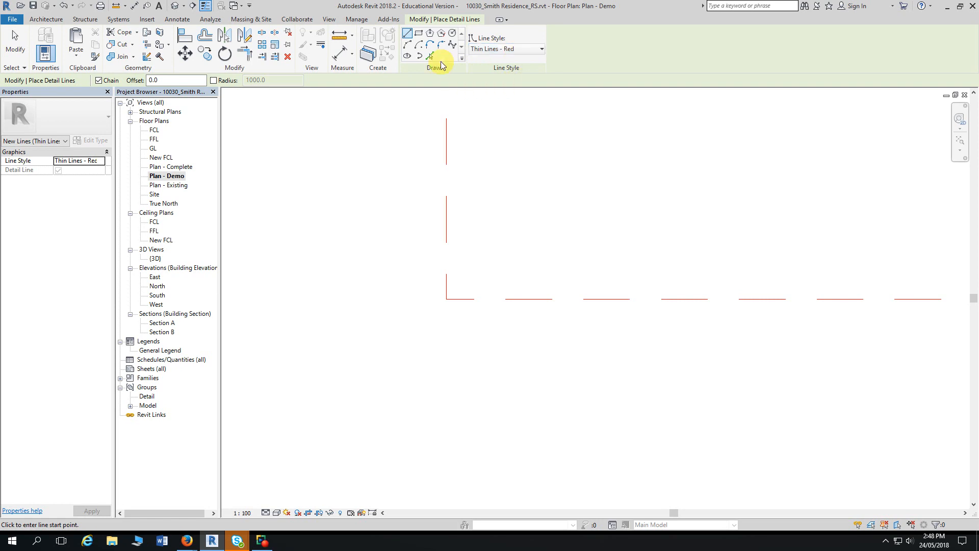
click(418, 35)
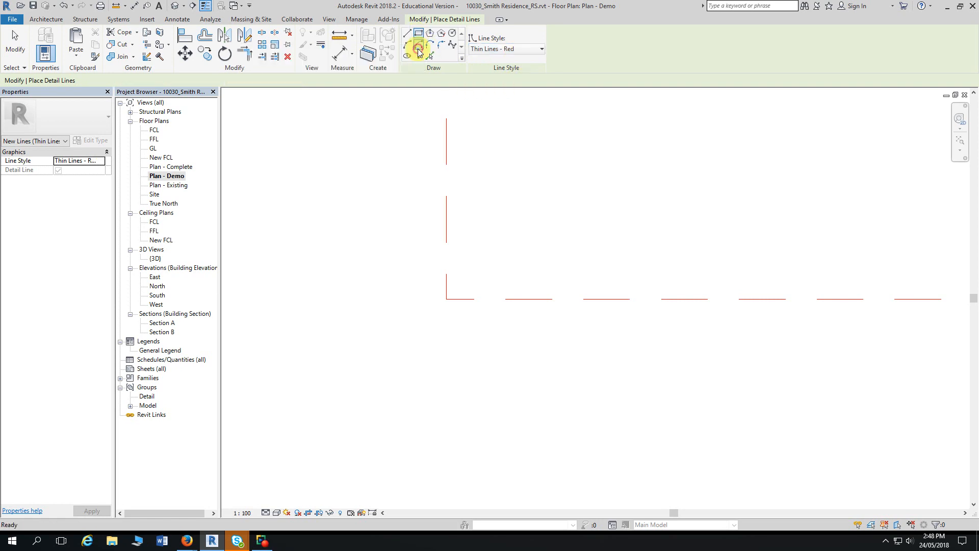
click(447, 299)
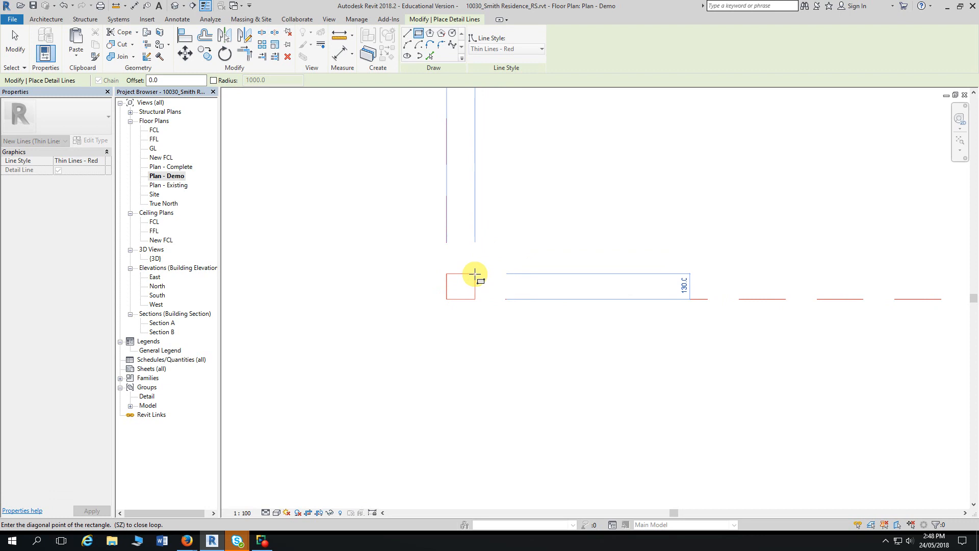
click(474, 274)
scroll(428, 314, up, 5)
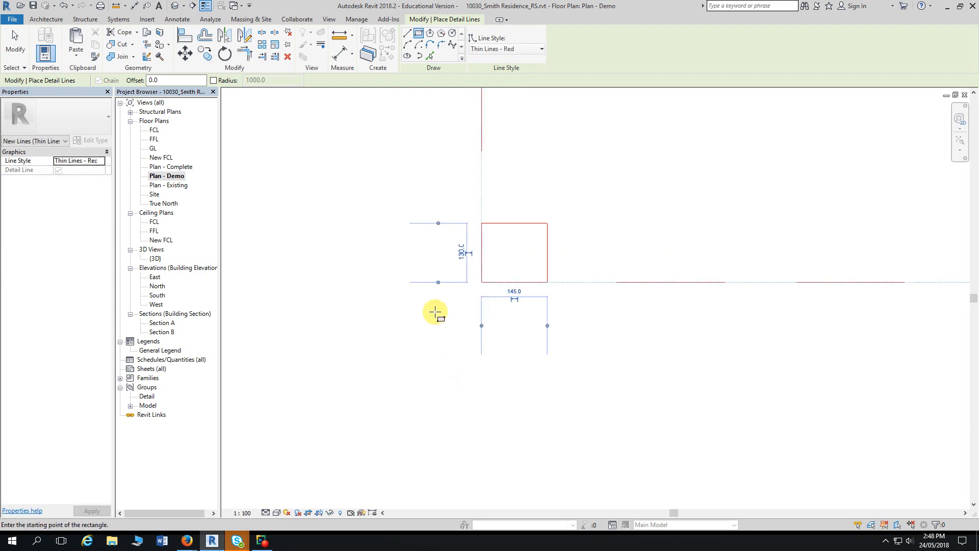
scroll(442, 316, up, 1)
key(Escape)
key(Escape)
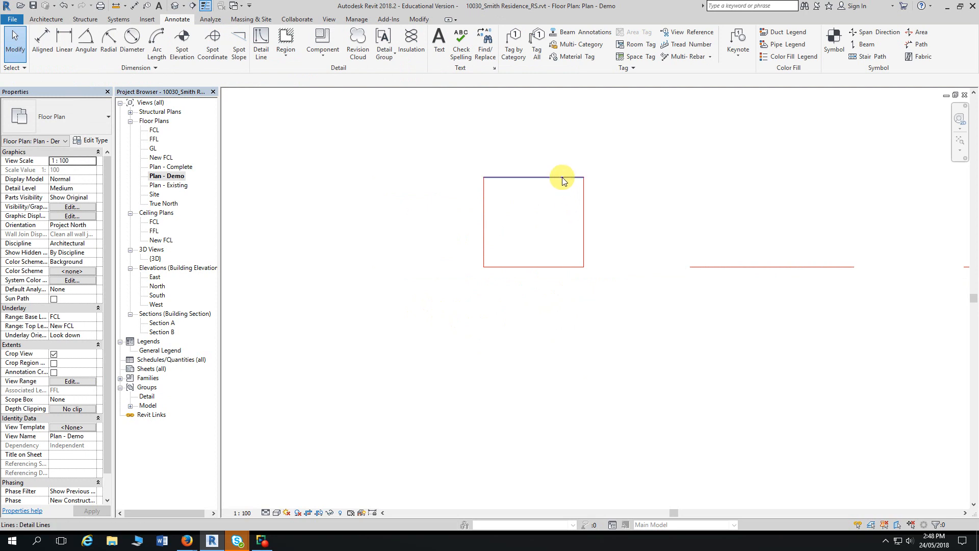
Set the post rectangle's width to 90 mm by repositioning its inner vertical line
click(583, 209)
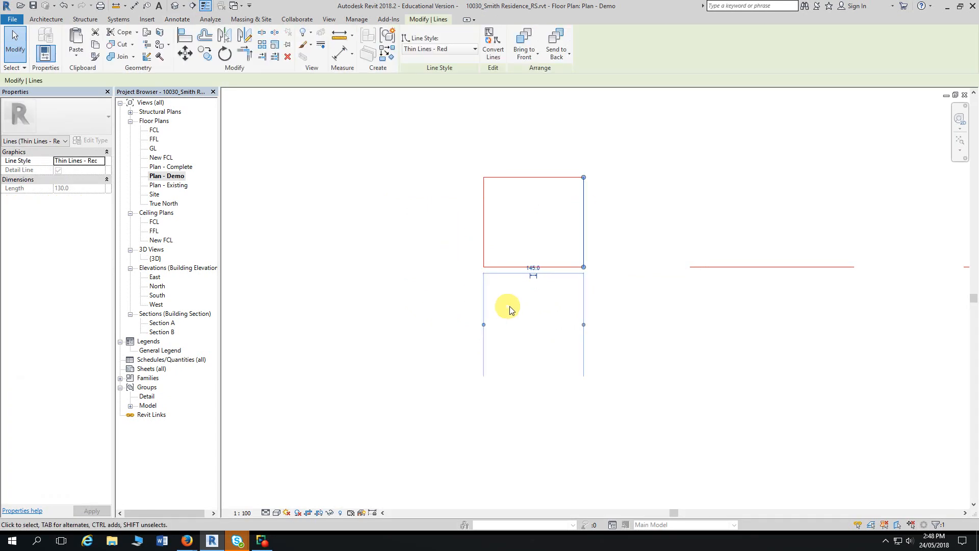
click(533, 268)
text(90)
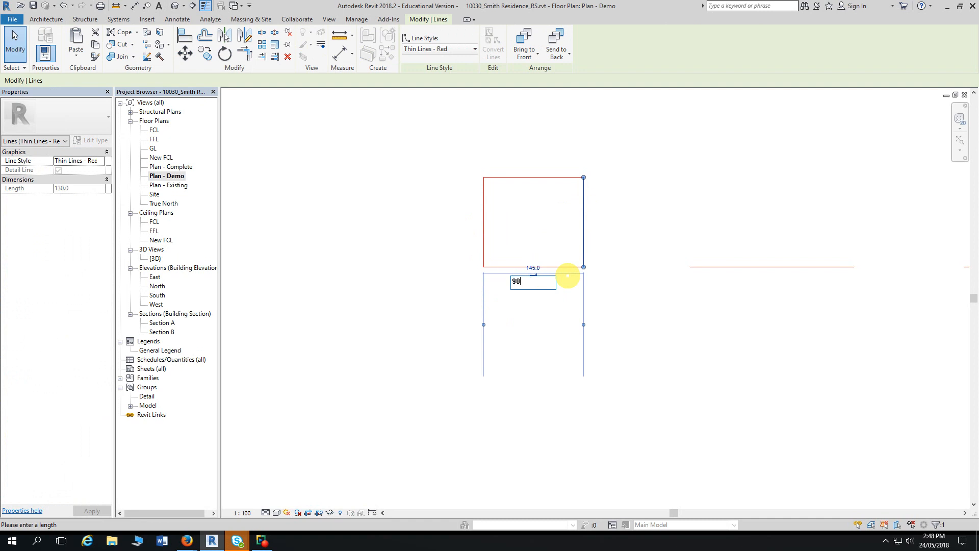
key(Return)
key(Escape)
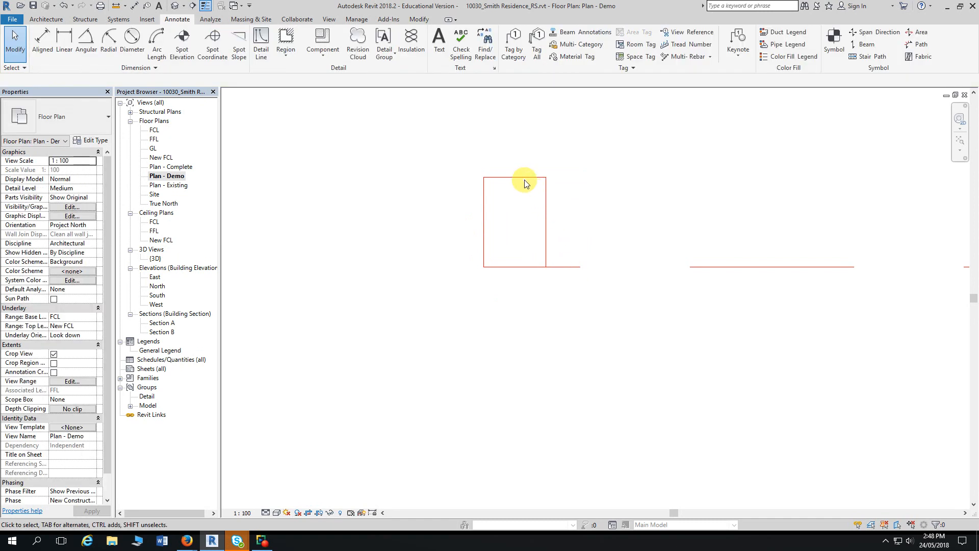
Set the post rectangle's height to 90 mm by repositioning its upper line
click(525, 179)
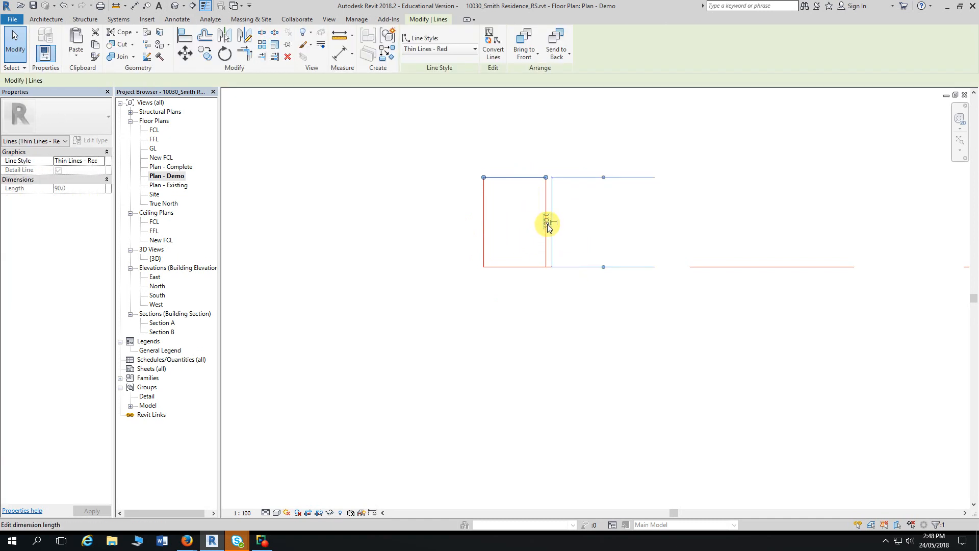
click(547, 224)
text(90)
key(Return)
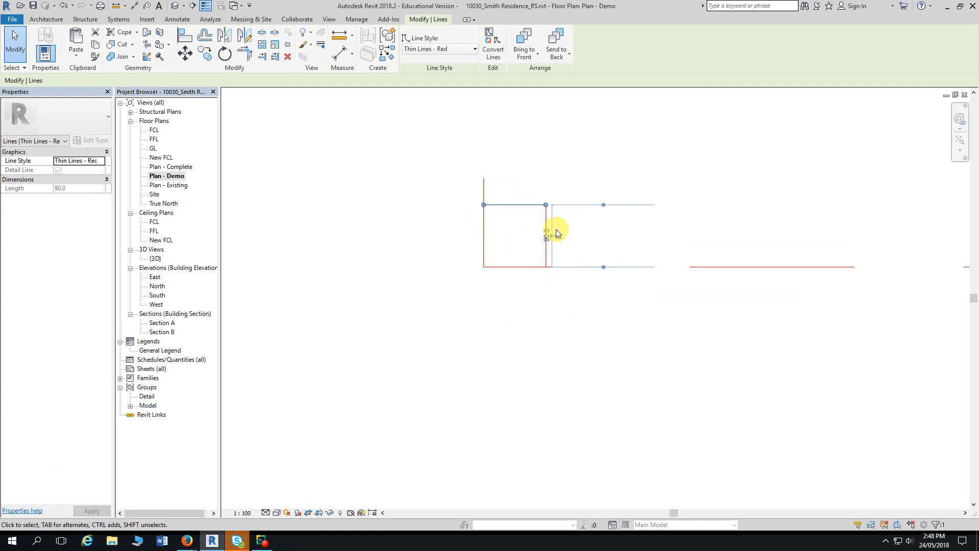
key(Escape)
scroll(549, 324, down, 3)
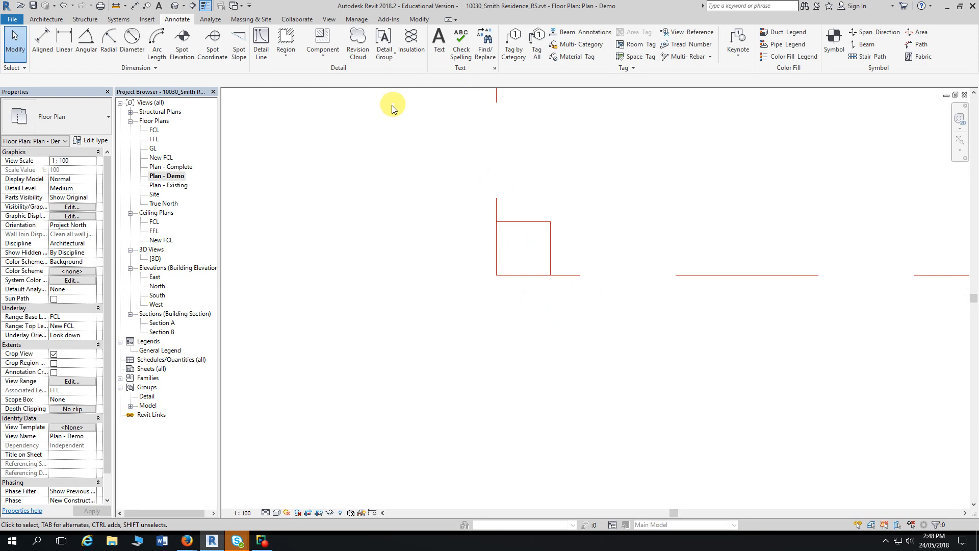
Draw two crossing diagonal detail lines in Thin Lines - Red between opposite corners of the post square
click(263, 56)
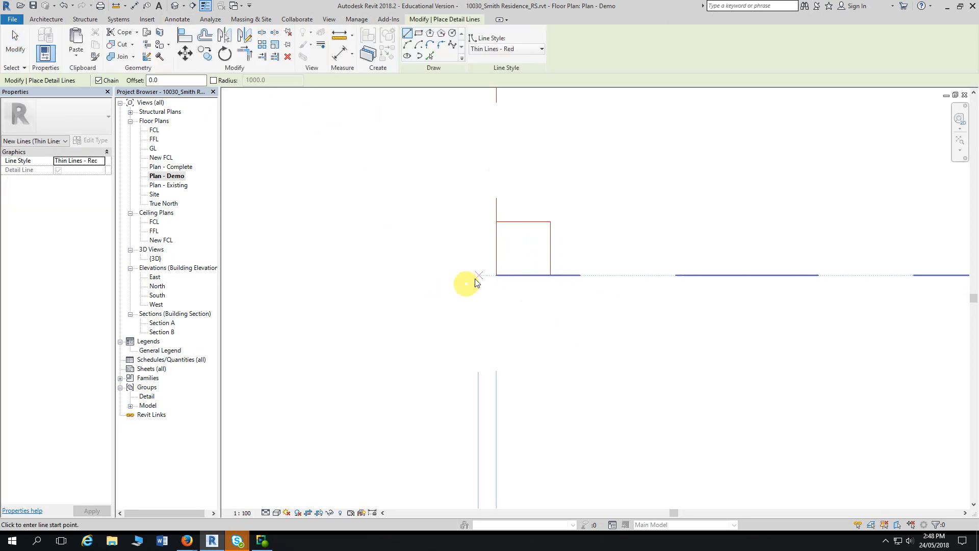
click(550, 276)
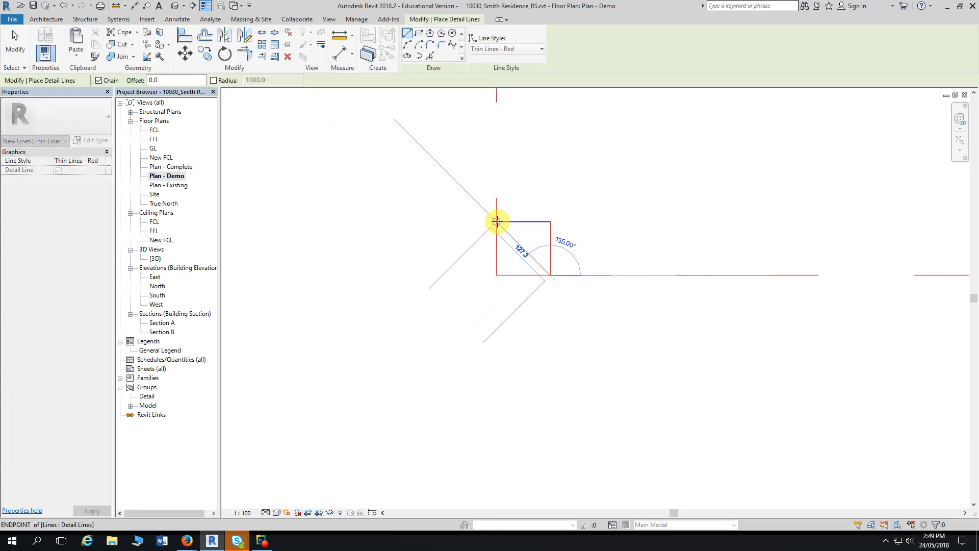
click(497, 224)
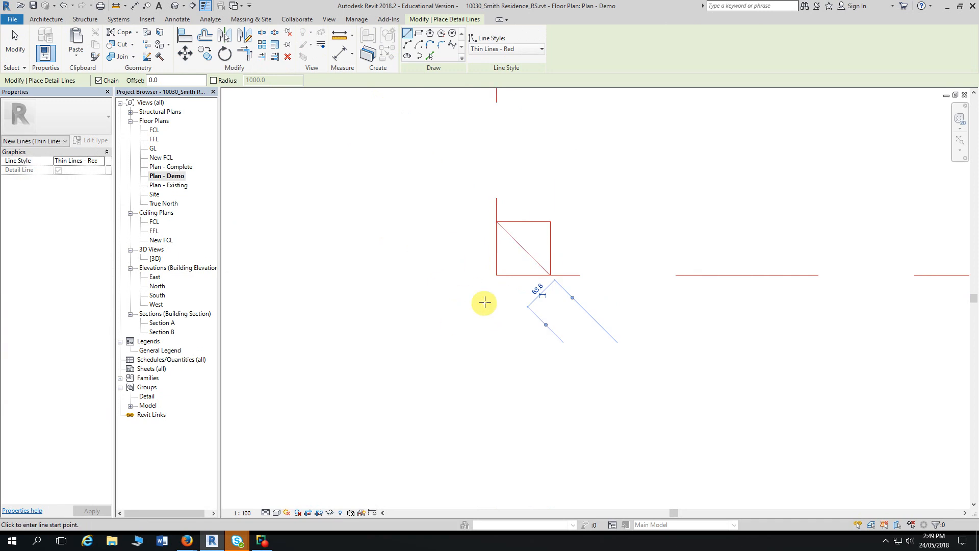
click(498, 275)
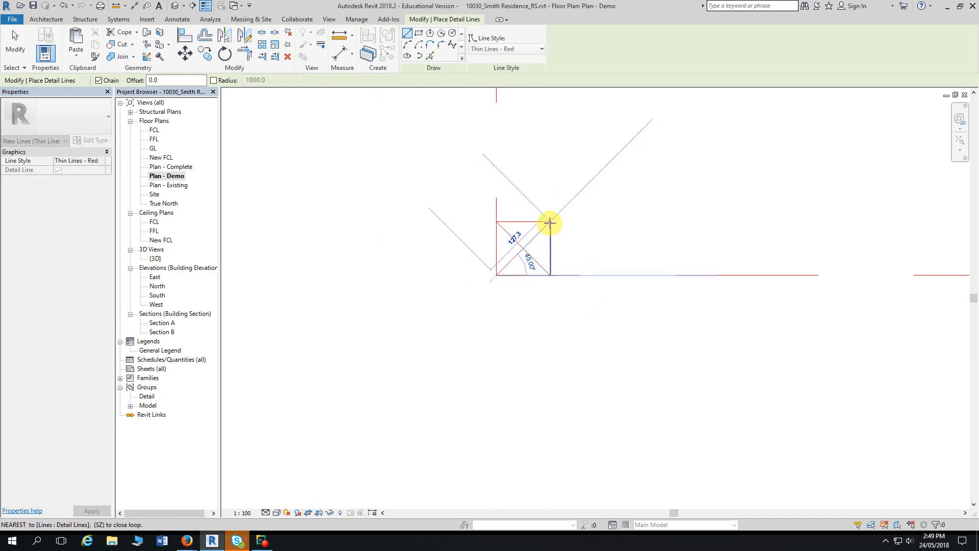
click(549, 223)
key(Escape)
key(Escape)
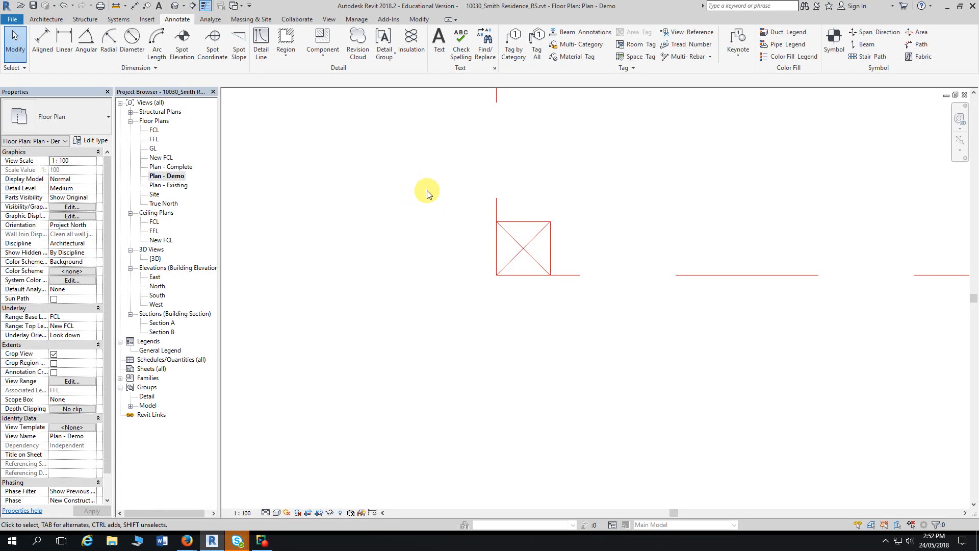
Select all the Thin Lines - Red detail lines of the post, both the square and its diagonals
drag(428, 192, 596, 310)
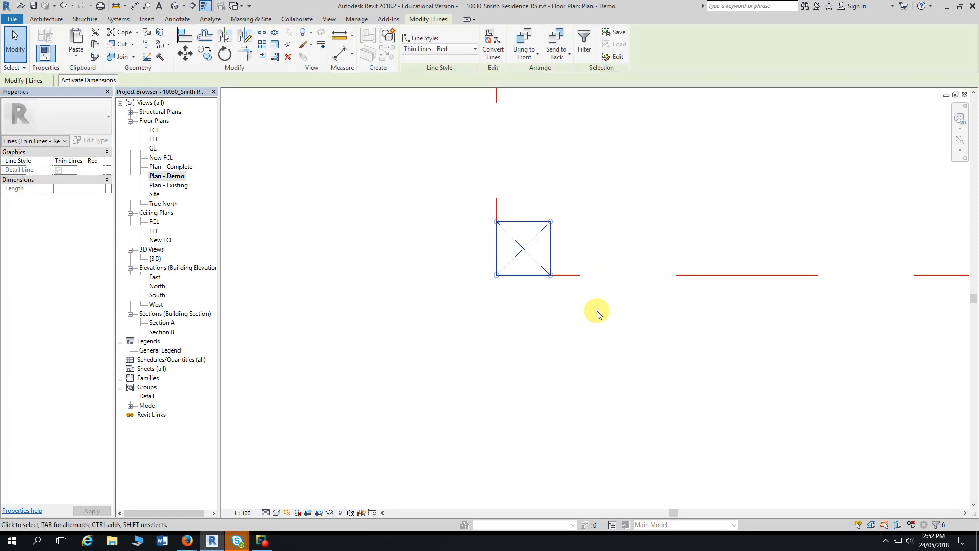
click(435, 187)
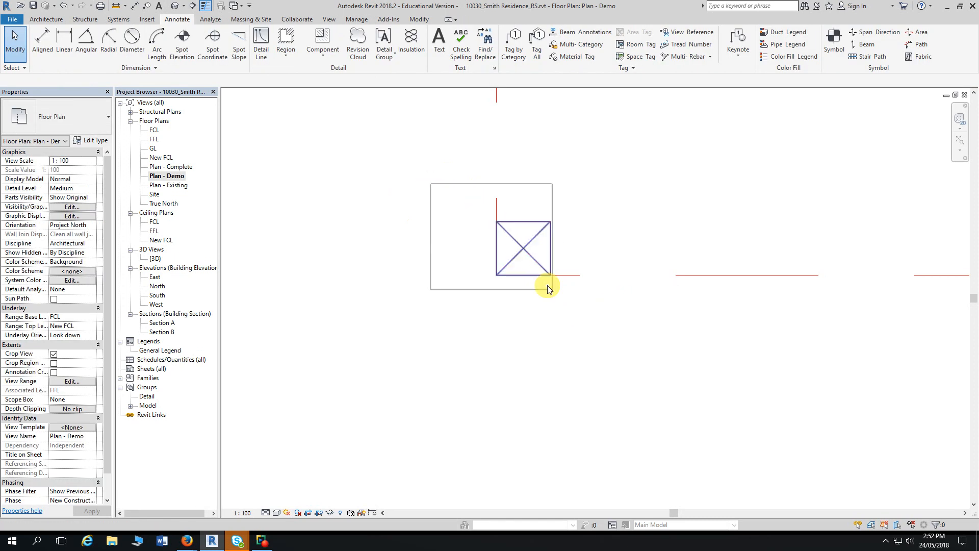
drag(547, 289, 602, 322)
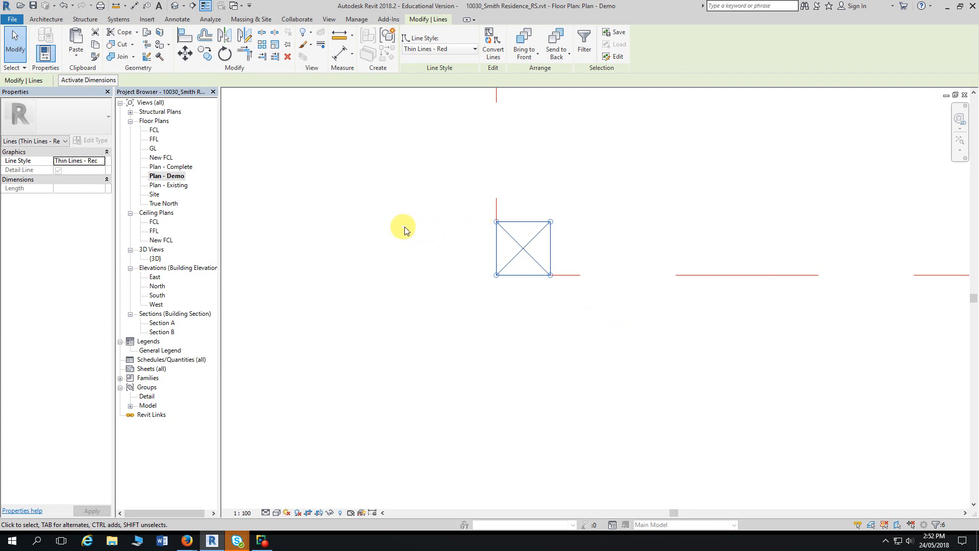
click(390, 39)
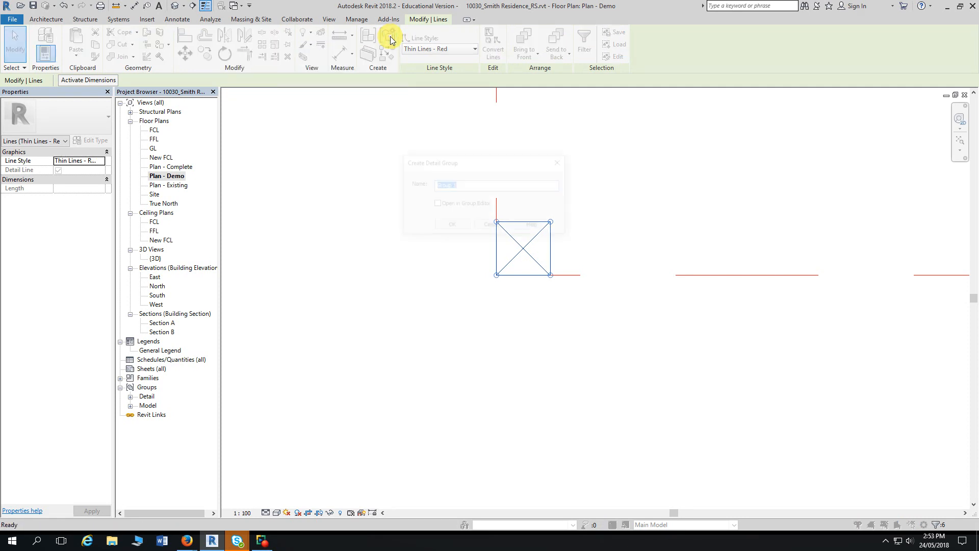
drag(500, 164, 425, 107)
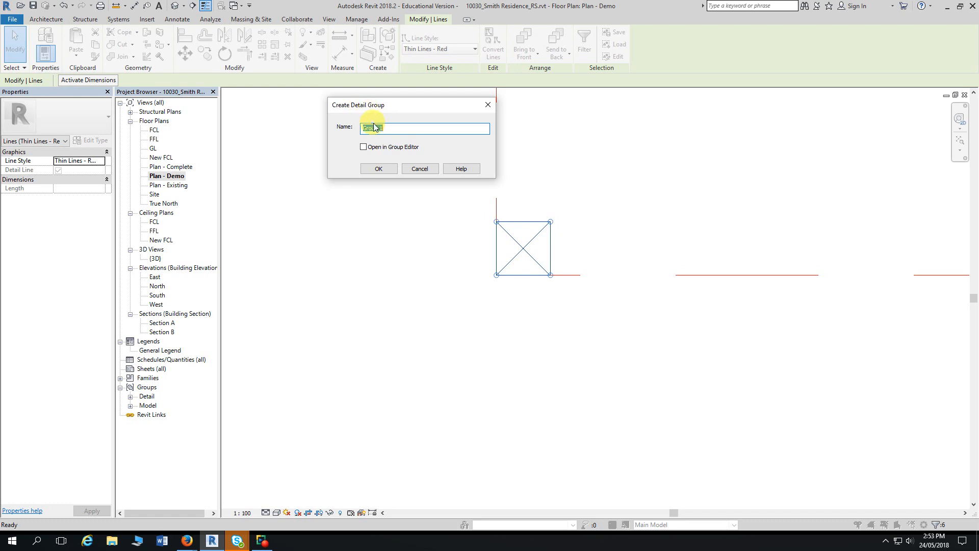
click(418, 169)
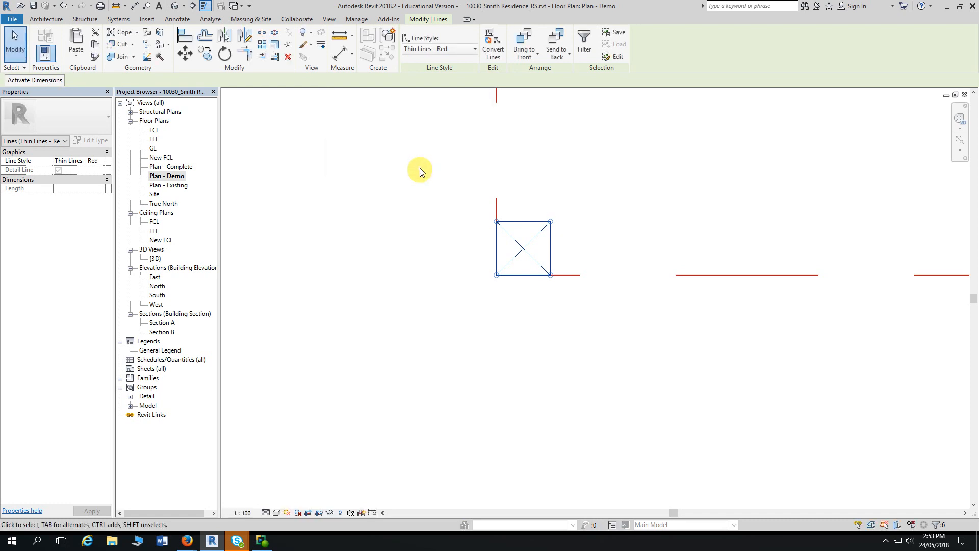
Group the post's square and diagonal detail lines into a detail group named 90x90 Post
drag(411, 182, 594, 314)
click(391, 35)
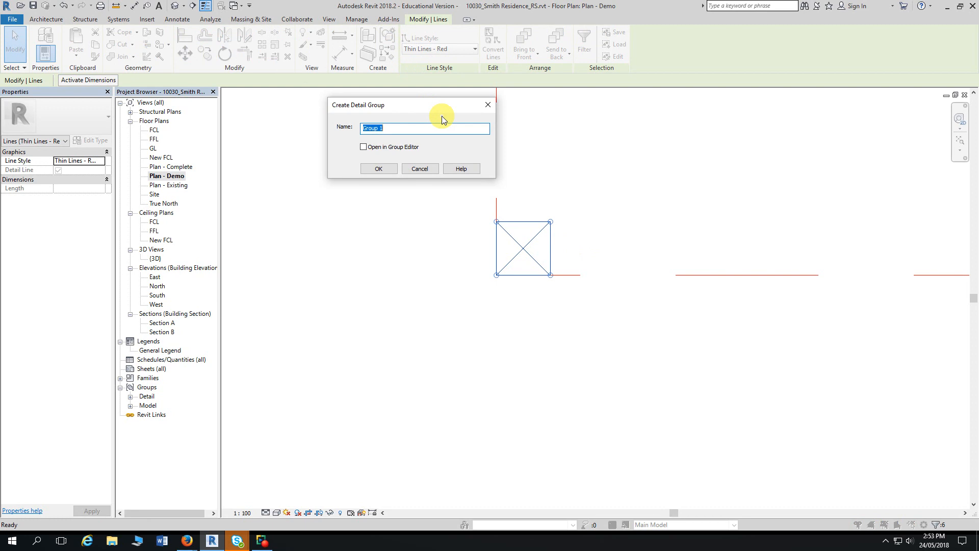
text(90x90 Post)
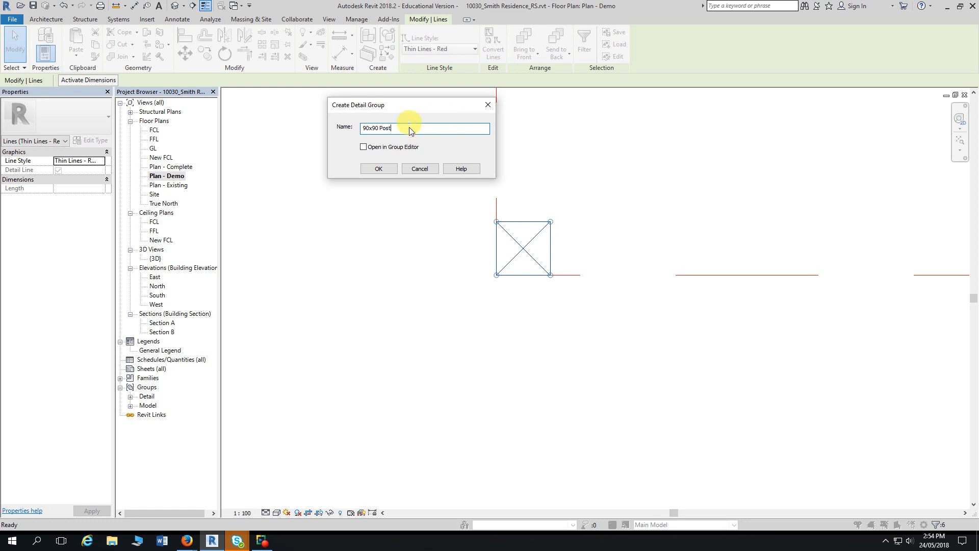
click(379, 169)
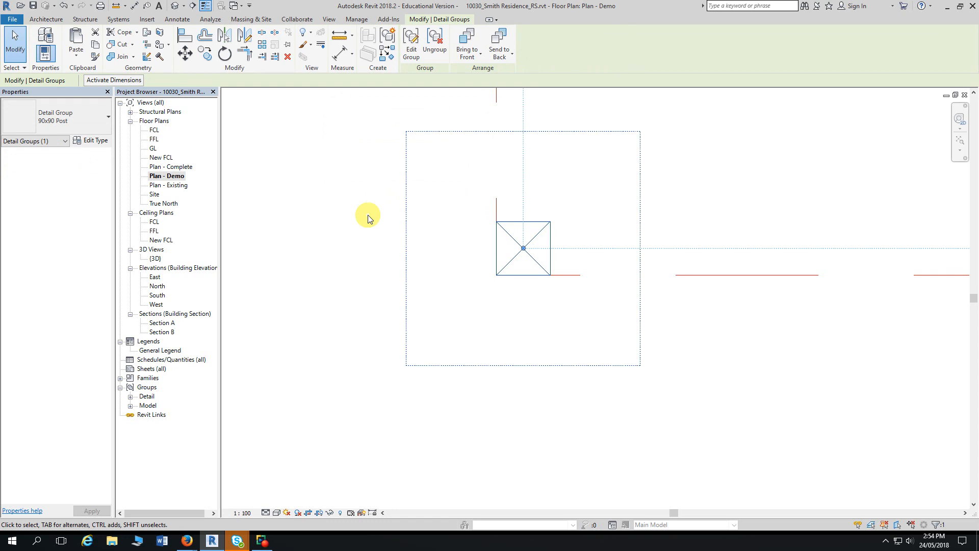
Move the 90x90 Post group's origin from its centre to the post's lower-left corner, on the pergola outline's corner
scroll(369, 218, down, 4)
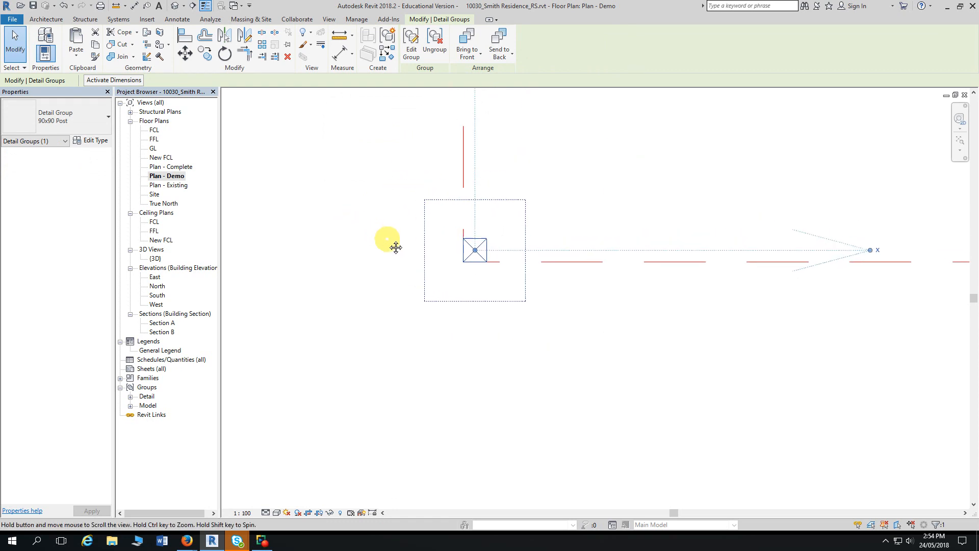
scroll(397, 258, down, 3)
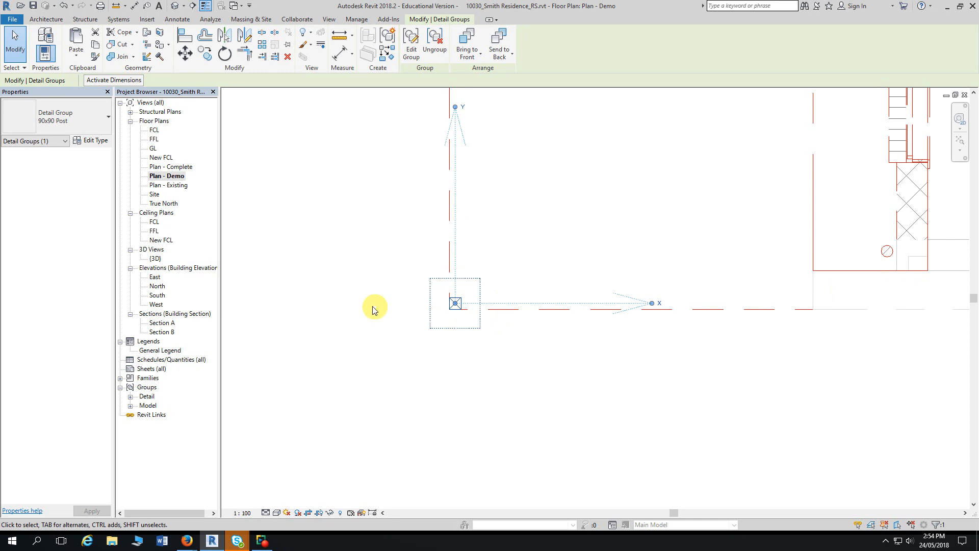
scroll(397, 308, up, 2)
middle_drag(416, 307, 416, 260)
scroll(417, 260, up, 2)
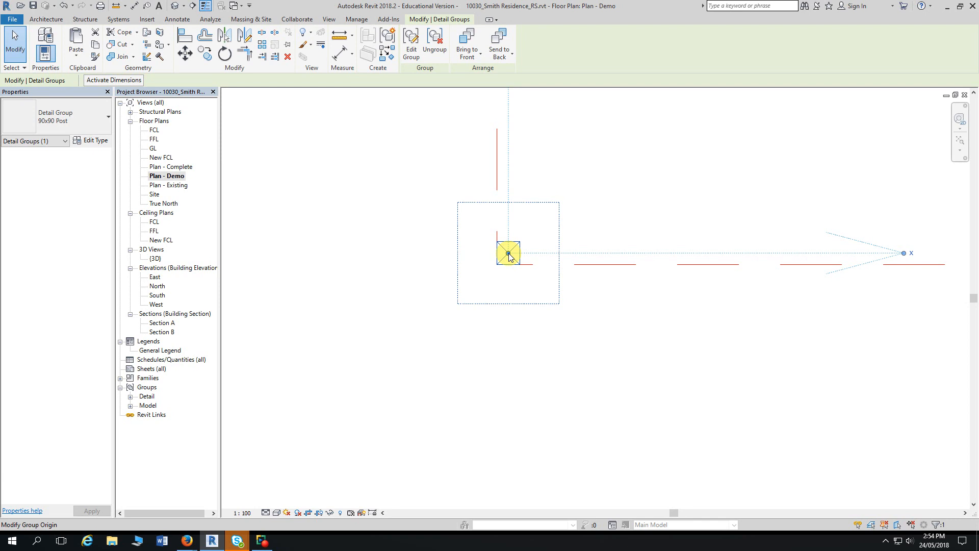
mouse_move(509, 254)
mouse_down()
mouse_move(503, 260)
mouse_move(550, 206)
mouse_move(497, 264)
mouse_up()
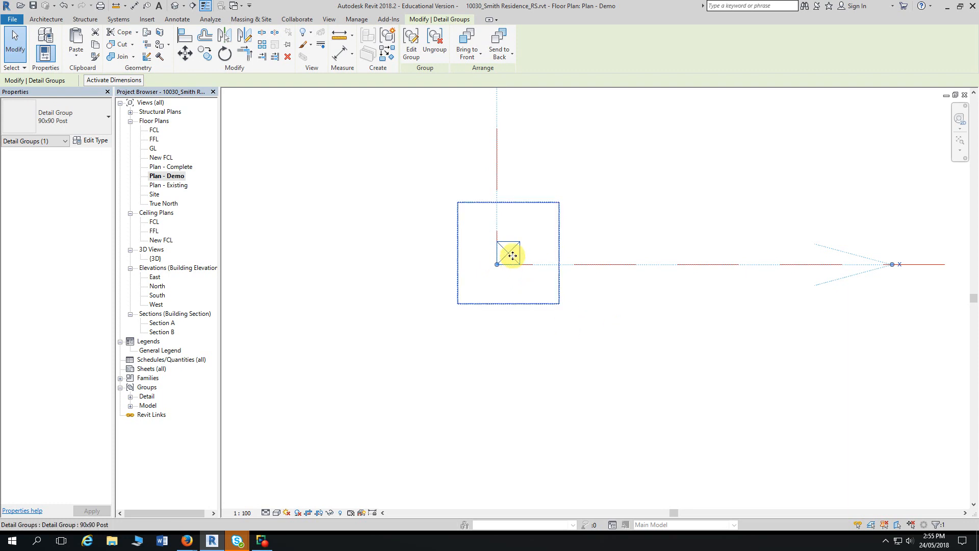
click(534, 297)
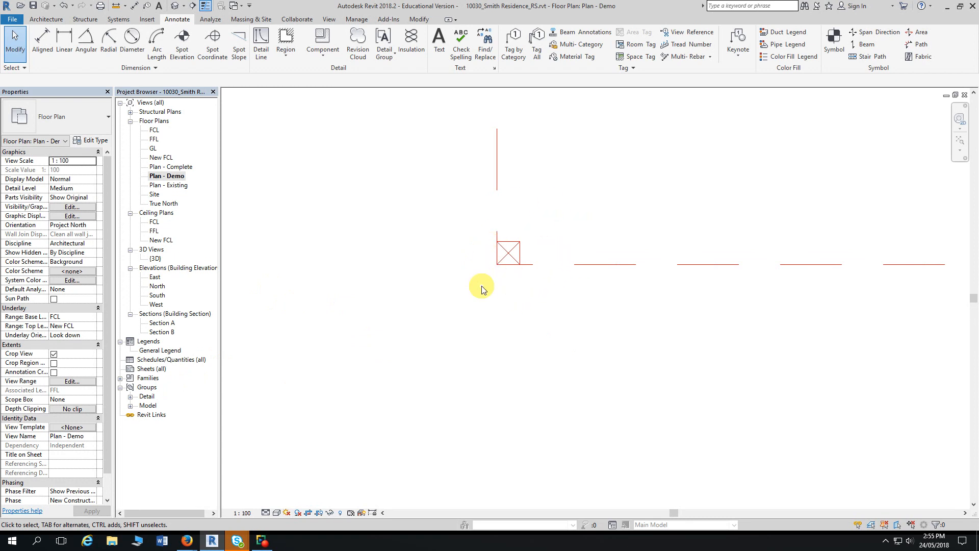
Look through the project's detail and model groups and place a 90x90 Post instance inside the pergola, above and right of the corner post
click(148, 388)
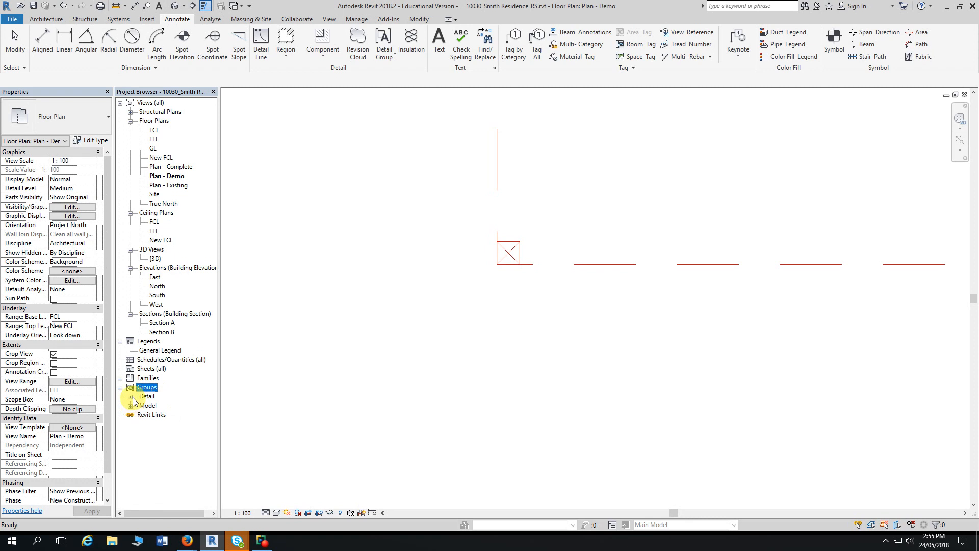
click(131, 397)
click(146, 397)
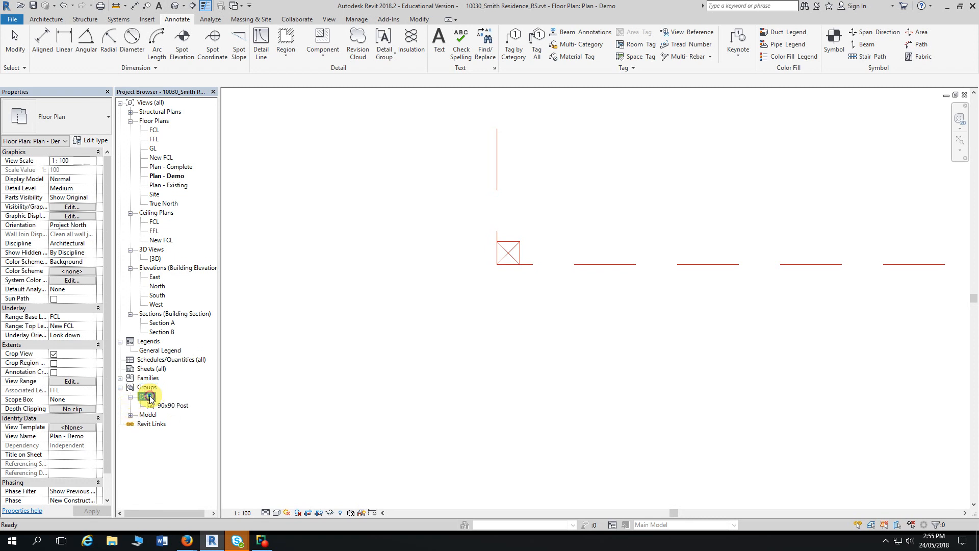
click(183, 407)
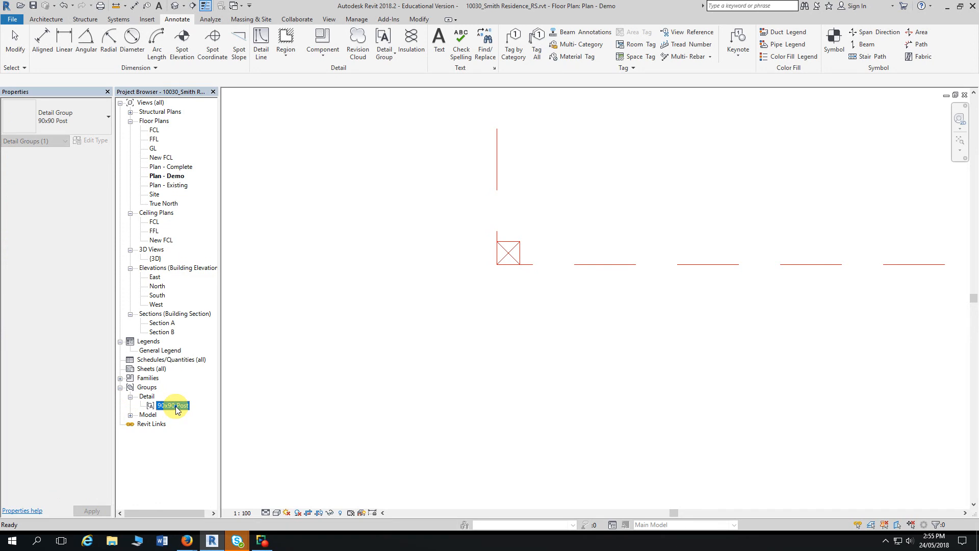
click(130, 415)
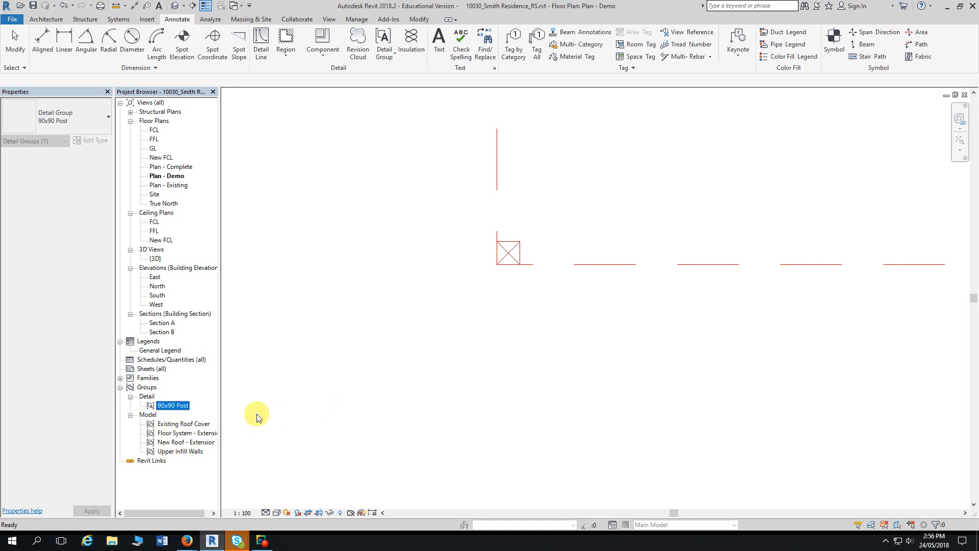
right_click(176, 407)
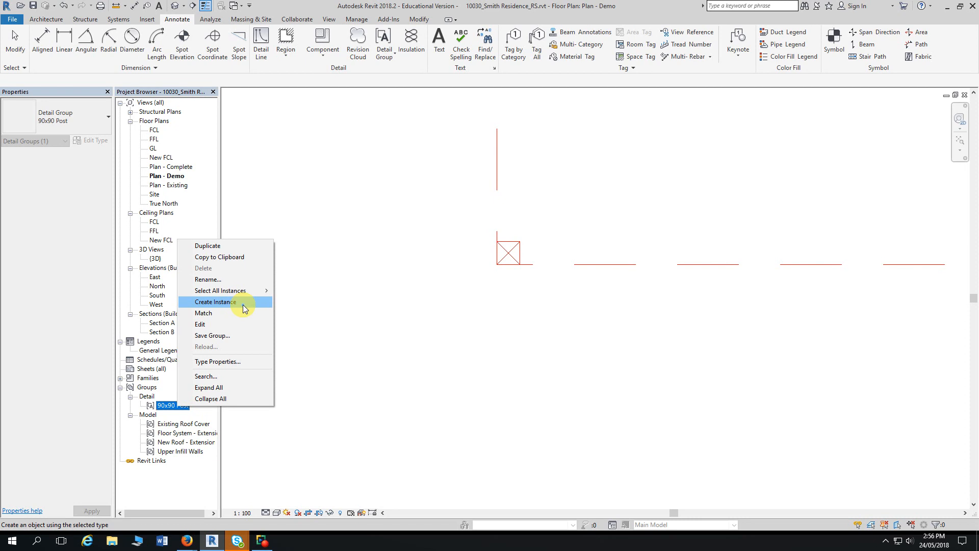
click(215, 302)
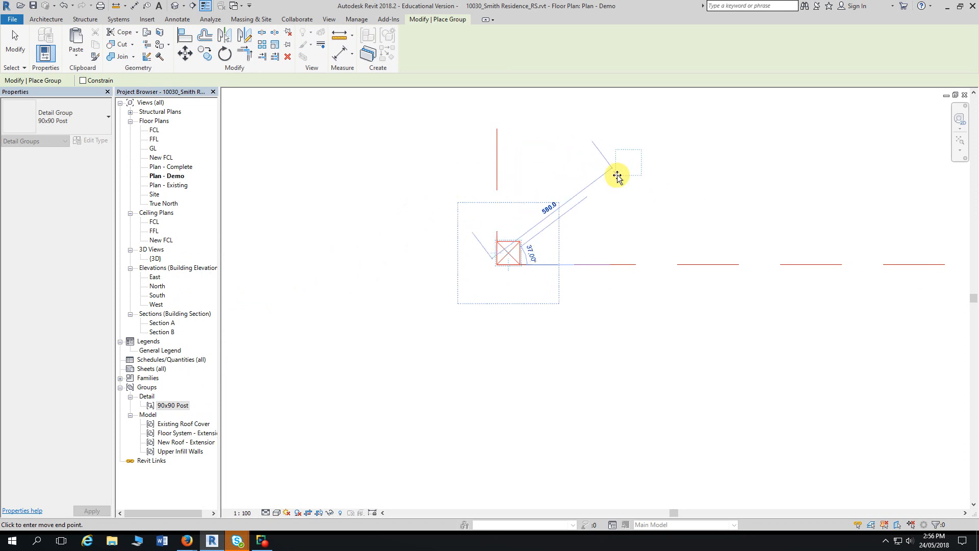
click(618, 176)
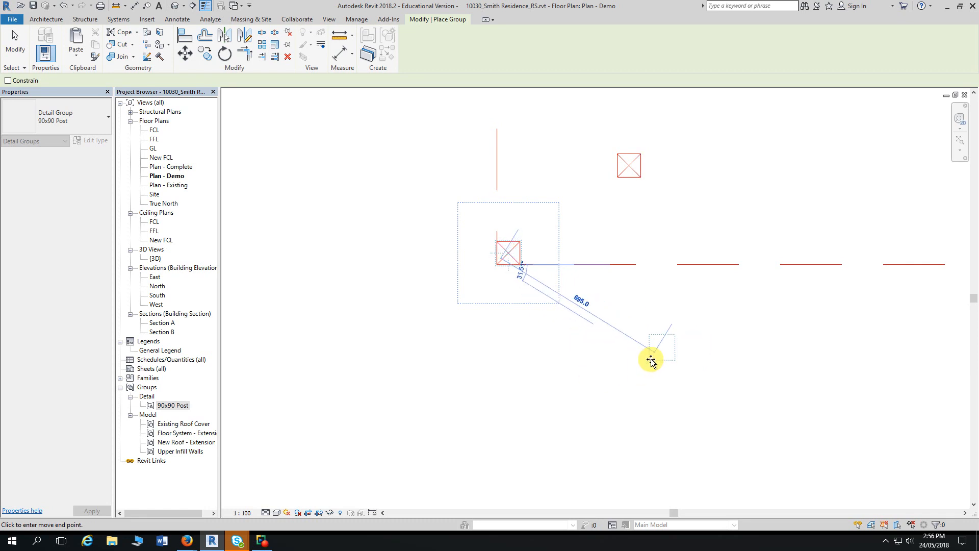
key(Escape)
key(Escape)
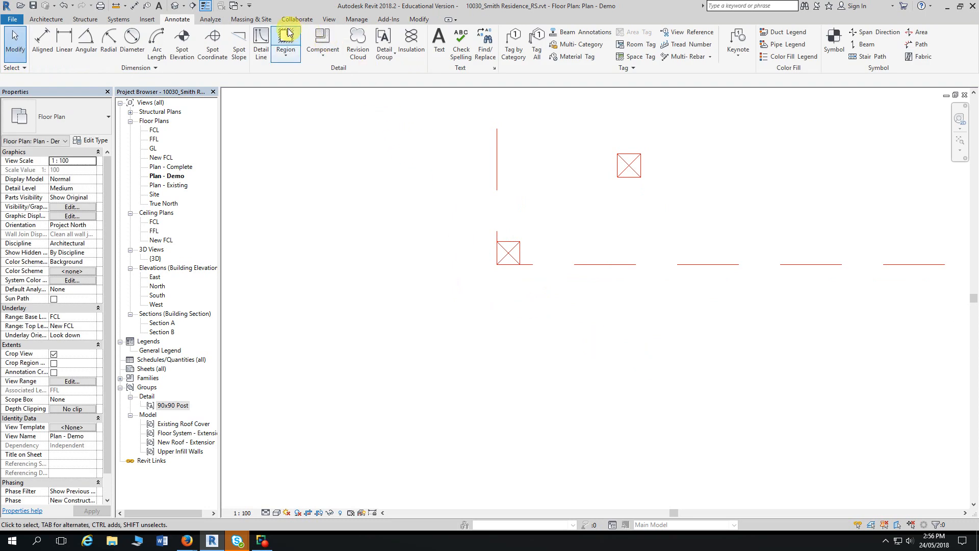
Place another 90x90 Post with the Place Detail Group command, just right of the first copy
click(50, 22)
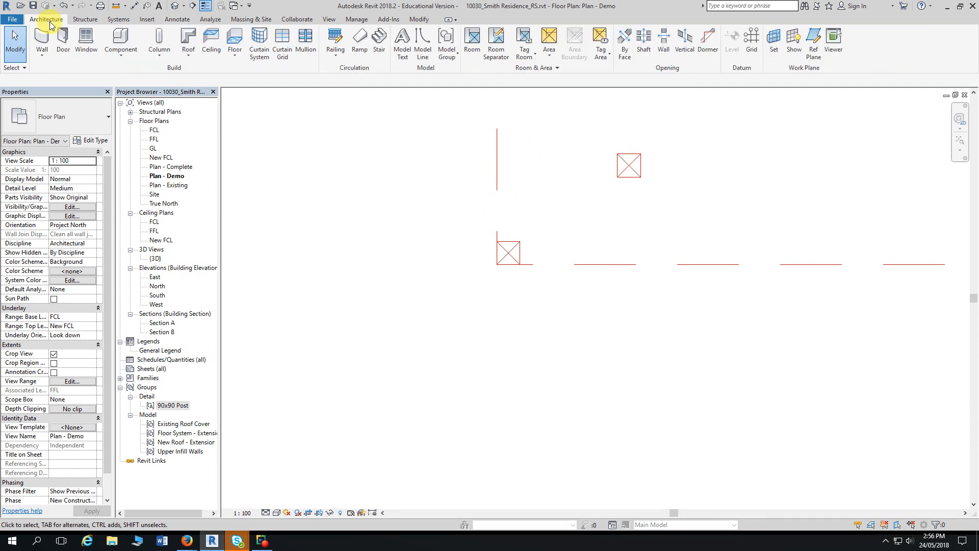
click(455, 60)
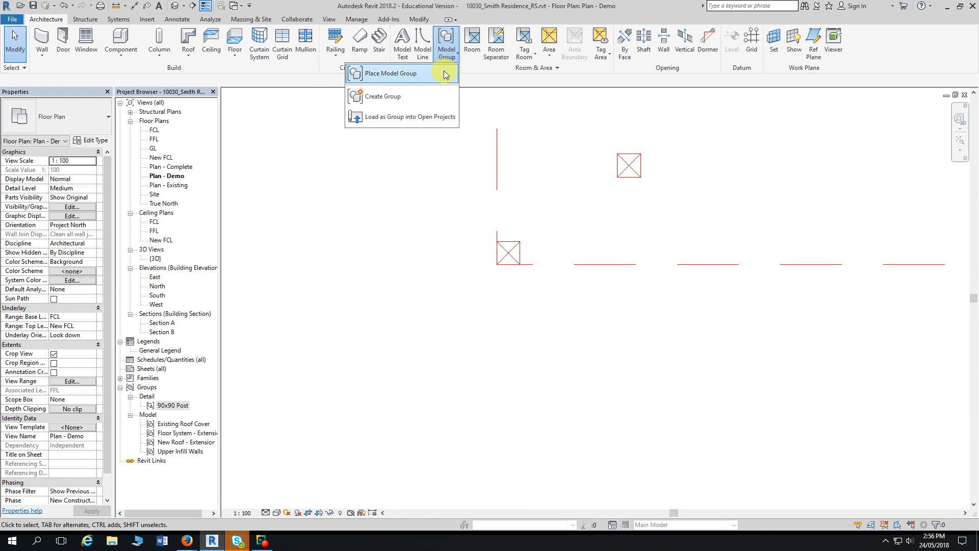
click(179, 21)
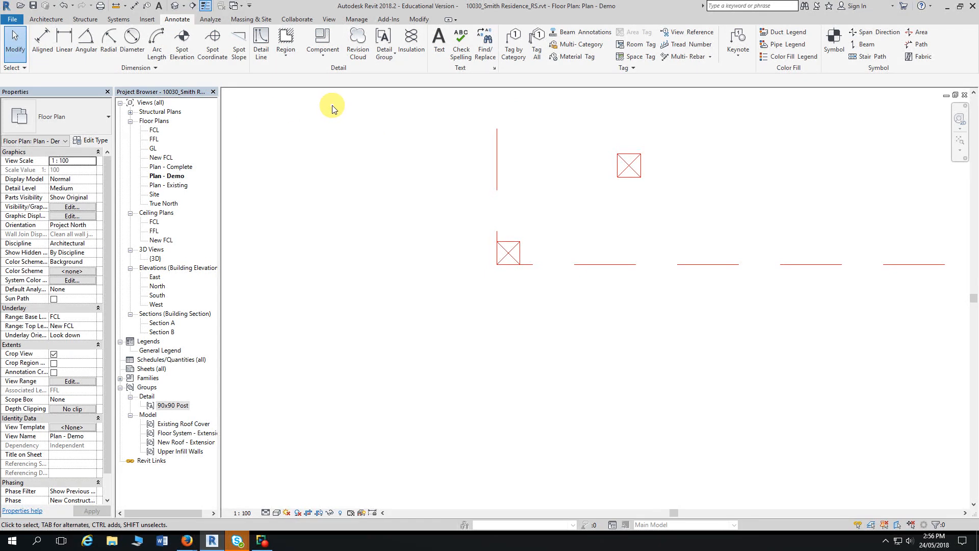
click(323, 59)
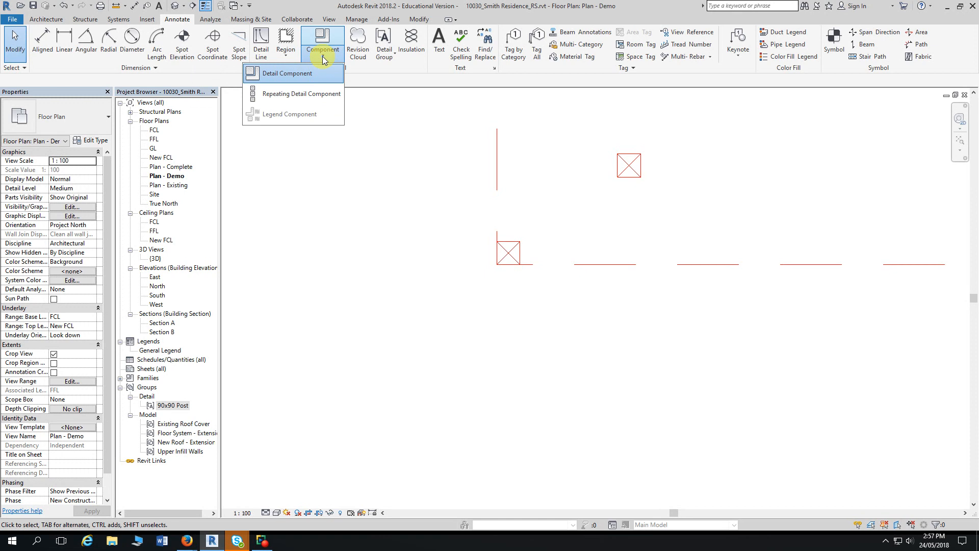
click(393, 58)
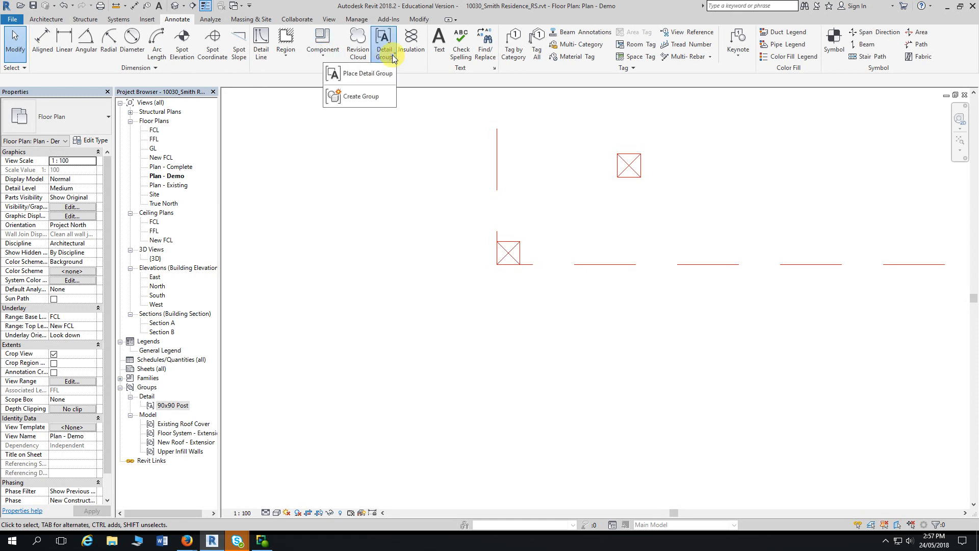
click(373, 78)
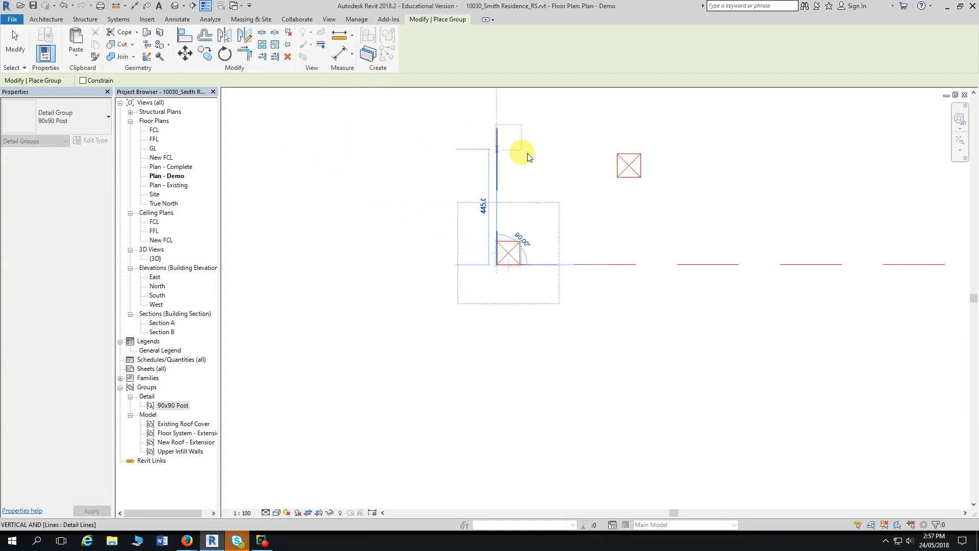
click(674, 178)
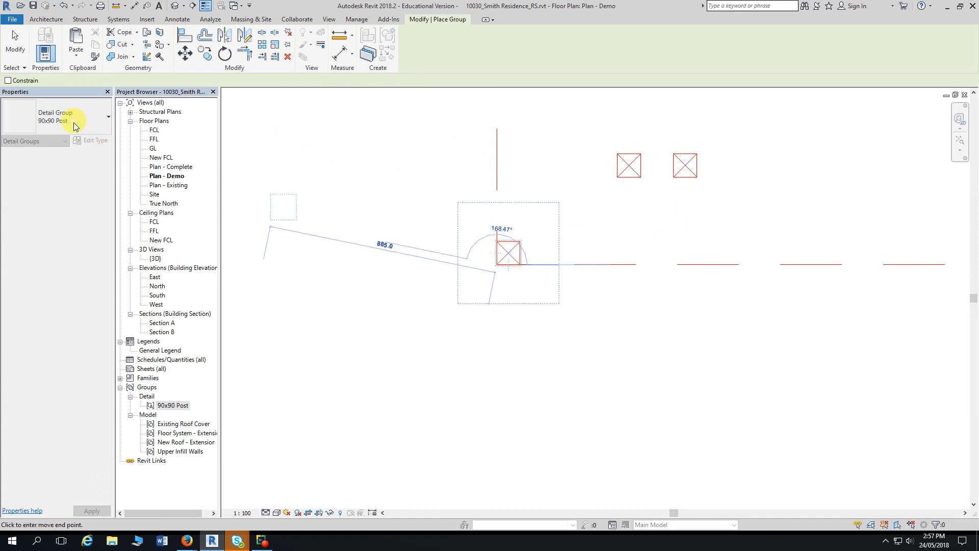
click(94, 121)
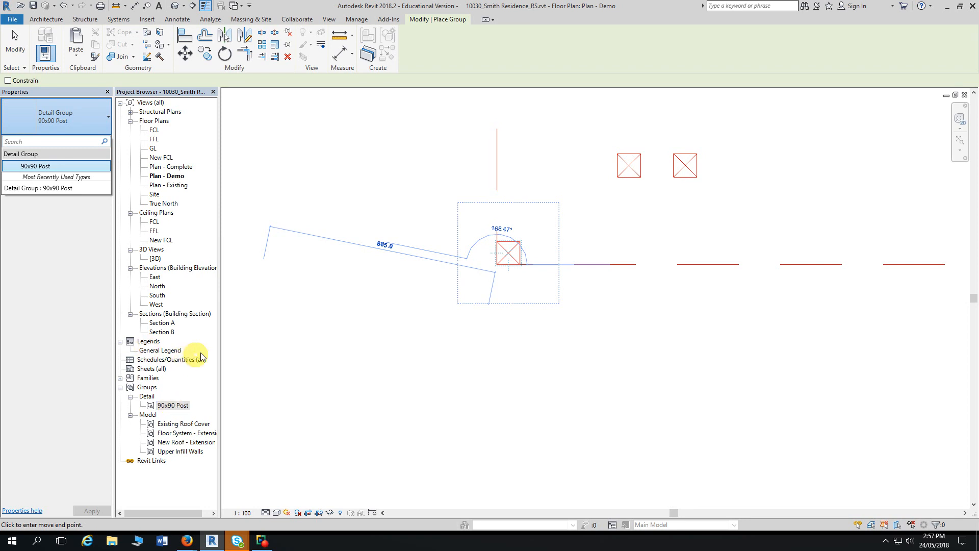
key(Escape)
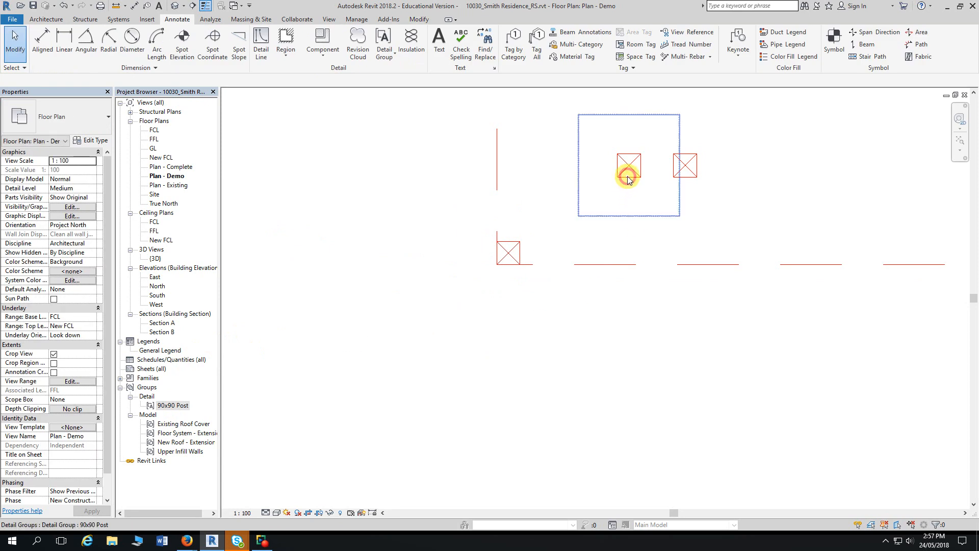
Delete the two extra 90x90 Post copies inside the pergola, leaving only the corner post
click(628, 177)
drag(629, 177, 684, 175)
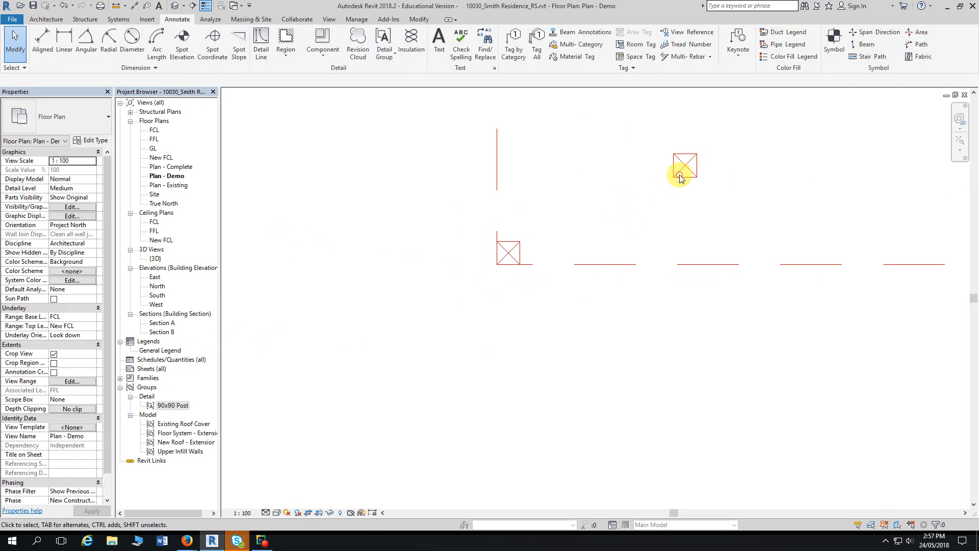
key(Delete)
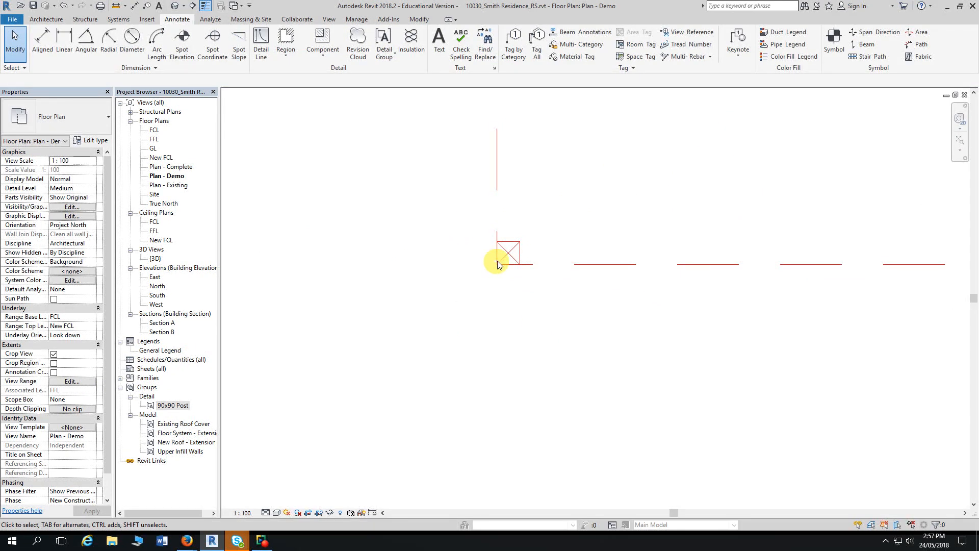
click(511, 259)
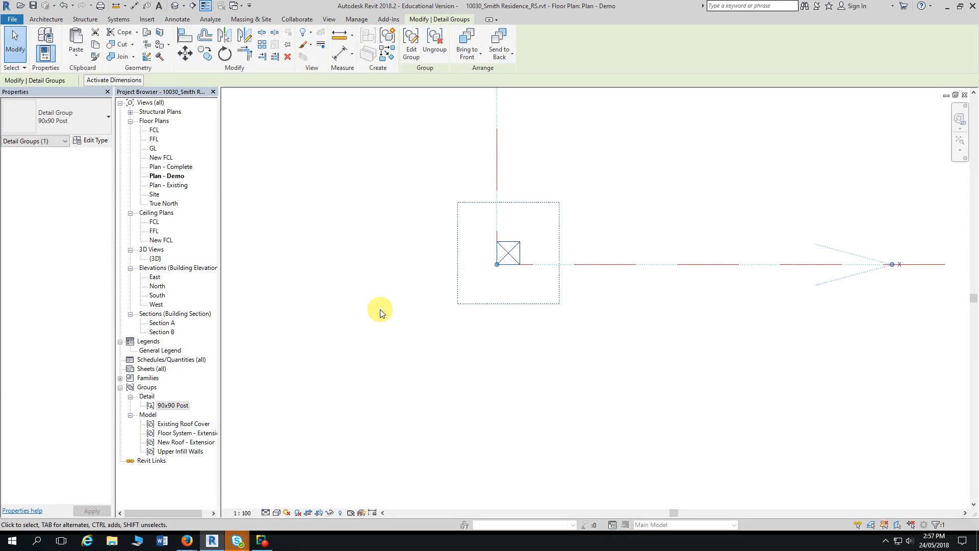
mouse_move(376, 258)
middle_down()
mouse_move(379, 230)
mouse_move(350, 256)
middle_up()
key(Escape)
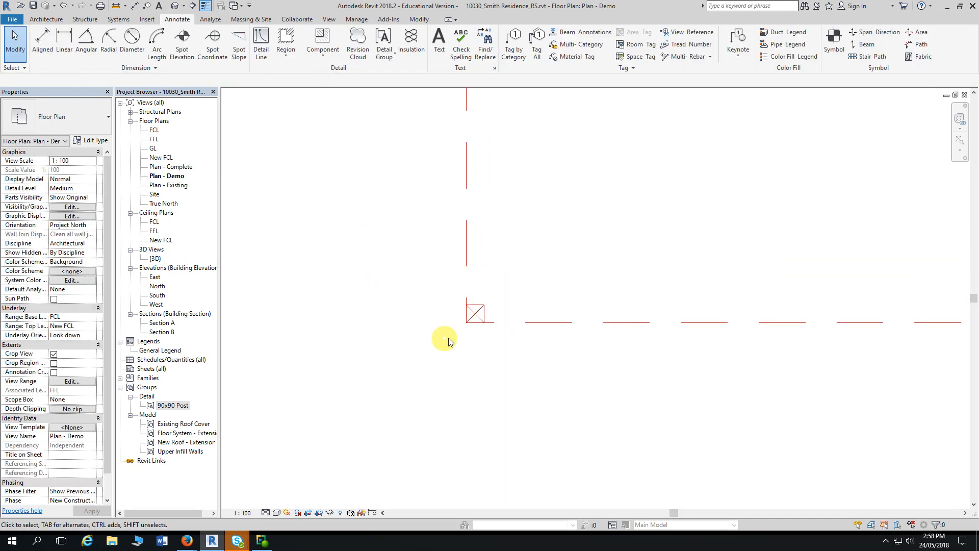
Array the corner post group linearly with Number 8 and Move To Last, from its upper-left corner up along the pergola's vertical edge
click(478, 317)
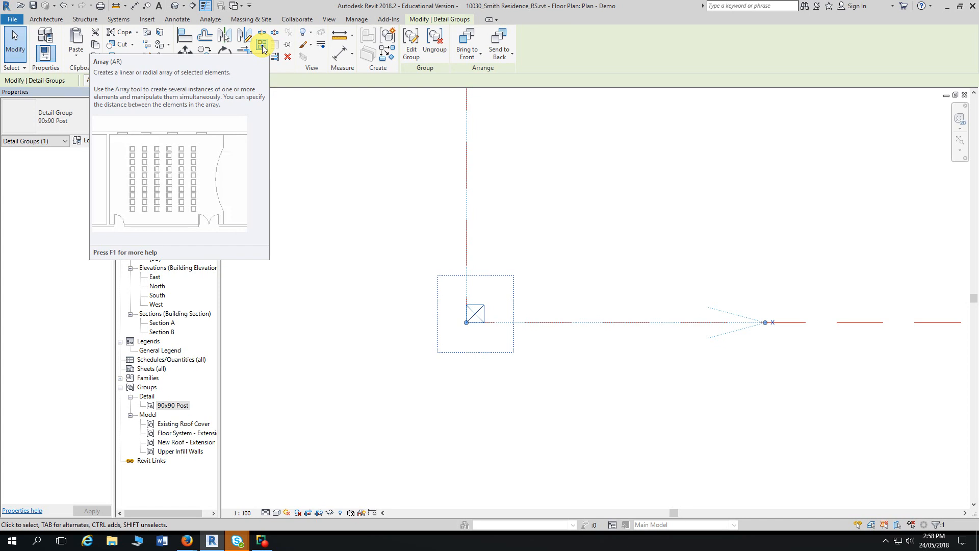
click(263, 47)
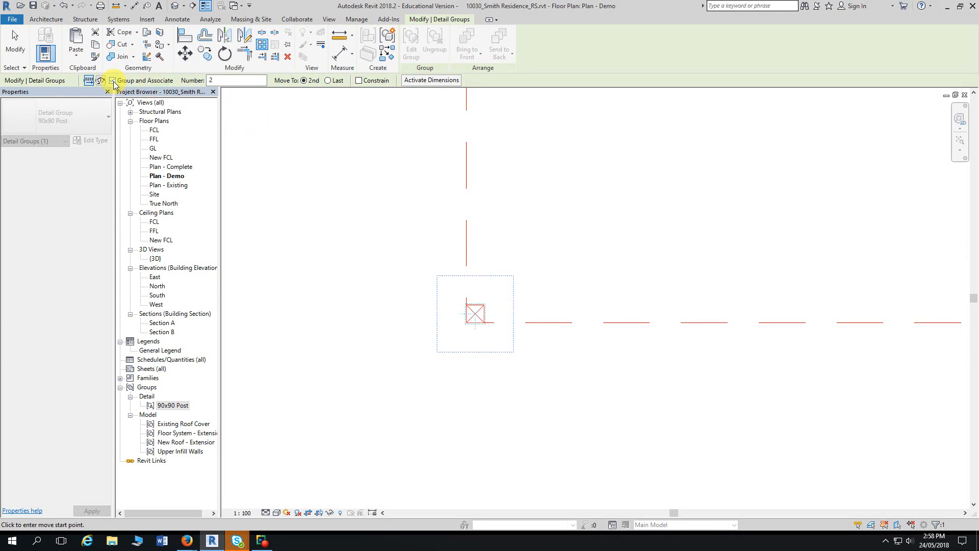
double_click(217, 80)
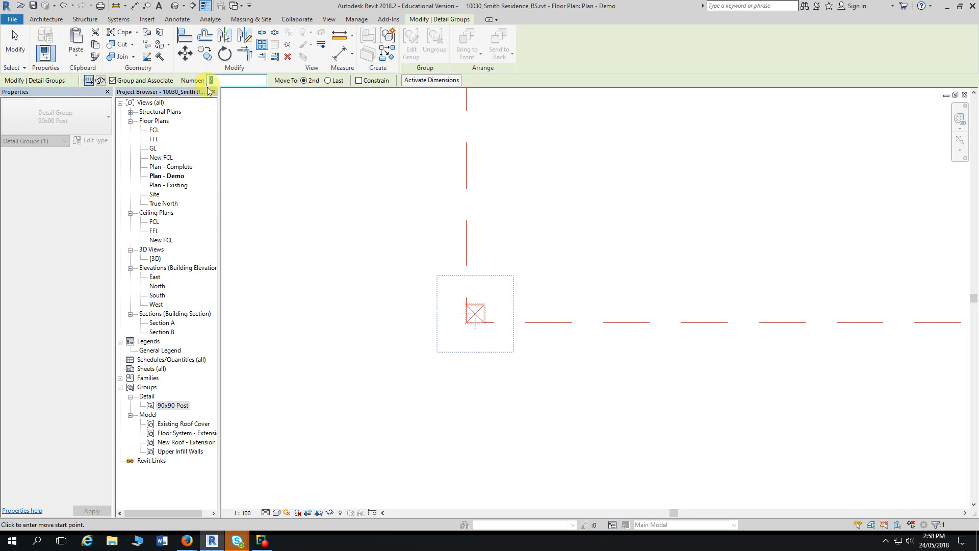
text(8)
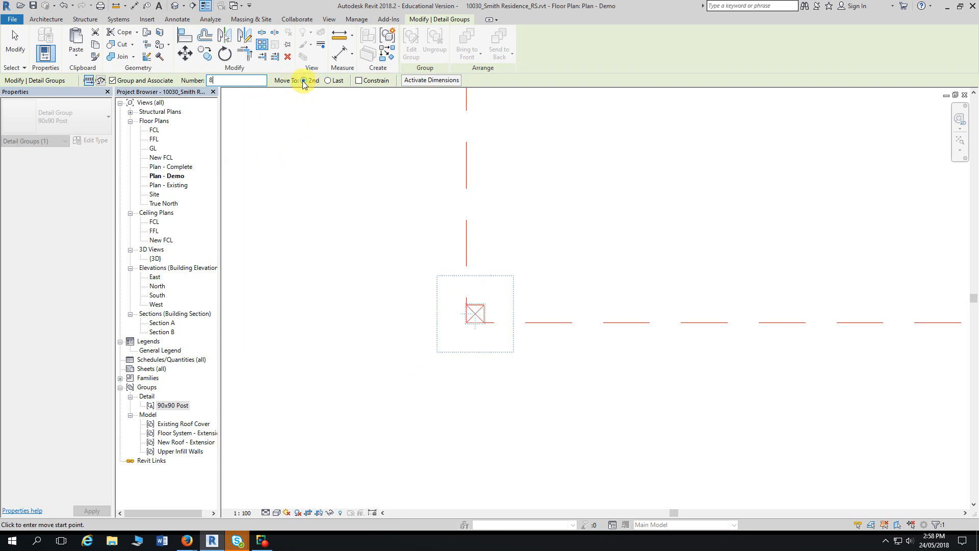
click(328, 80)
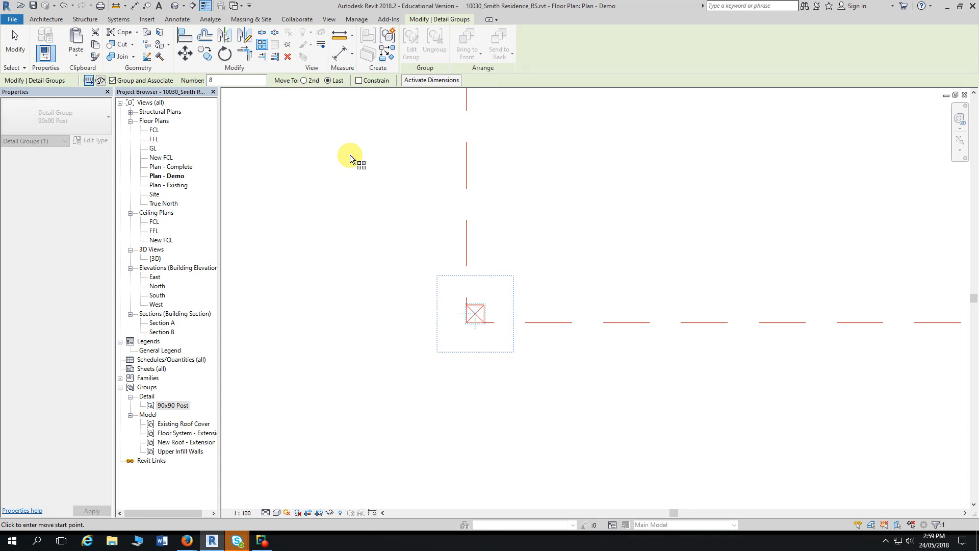
middle_drag(364, 194, 356, 144)
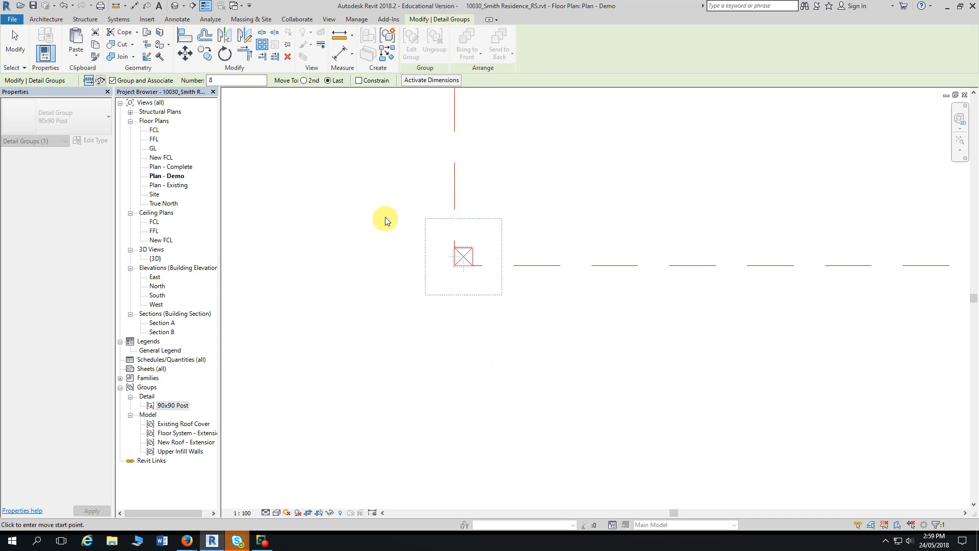
scroll(424, 260, up, 3)
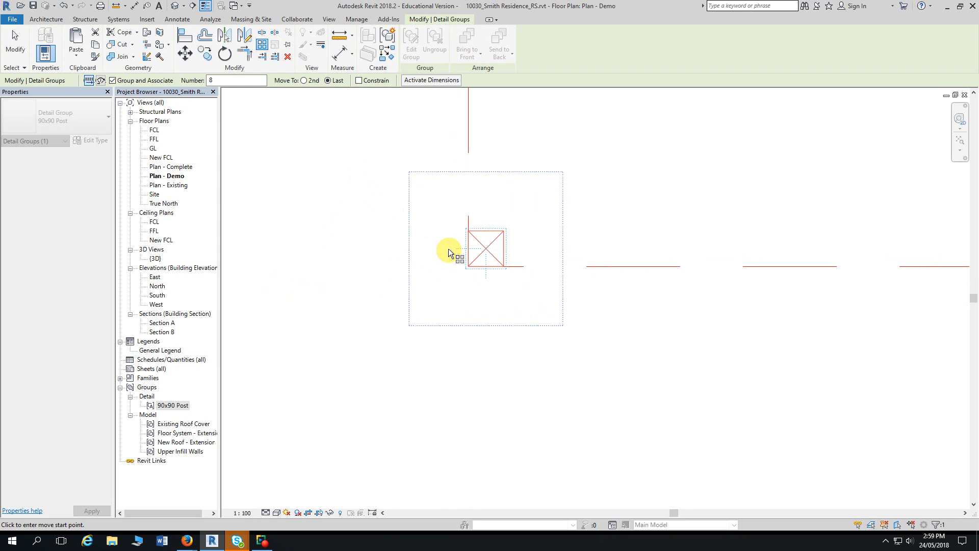
click(469, 231)
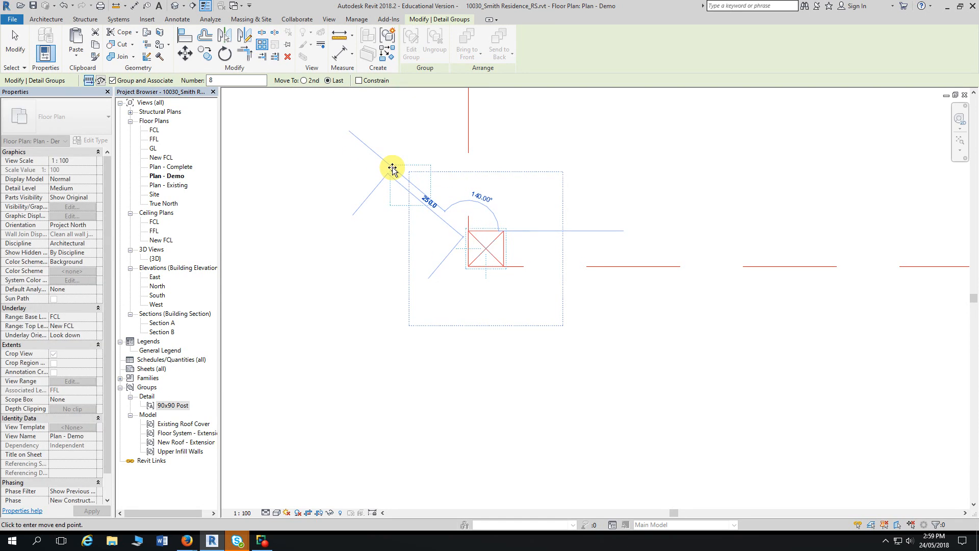
scroll(392, 169, down, 5)
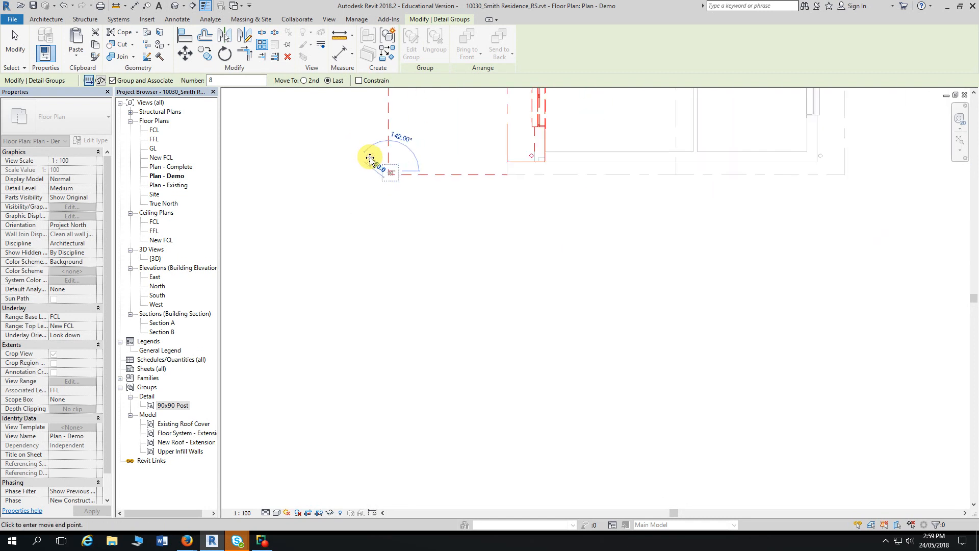
middle_drag(352, 133, 373, 514)
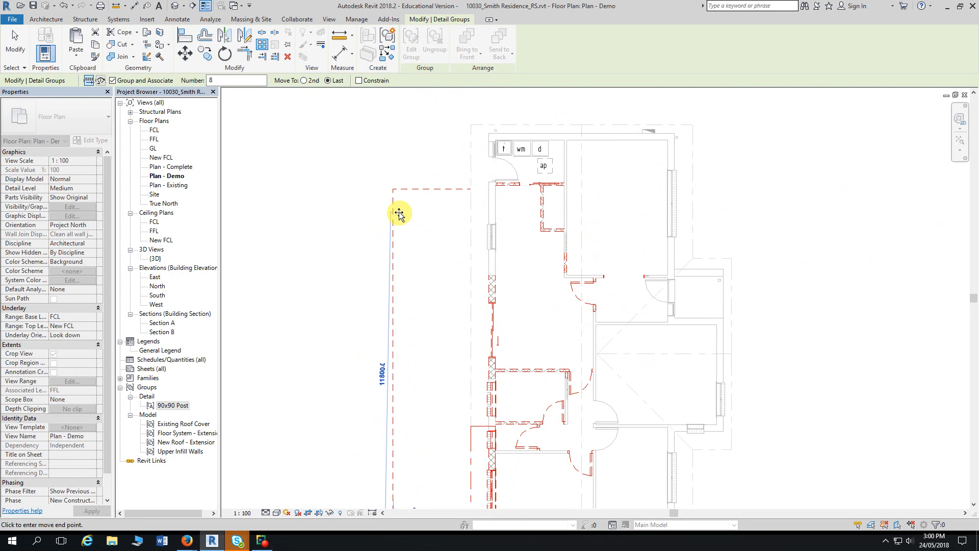
Finish the 90x90 Post array of 8 along the pergola's west edge, ending at its upper corner
scroll(398, 209, up, 5)
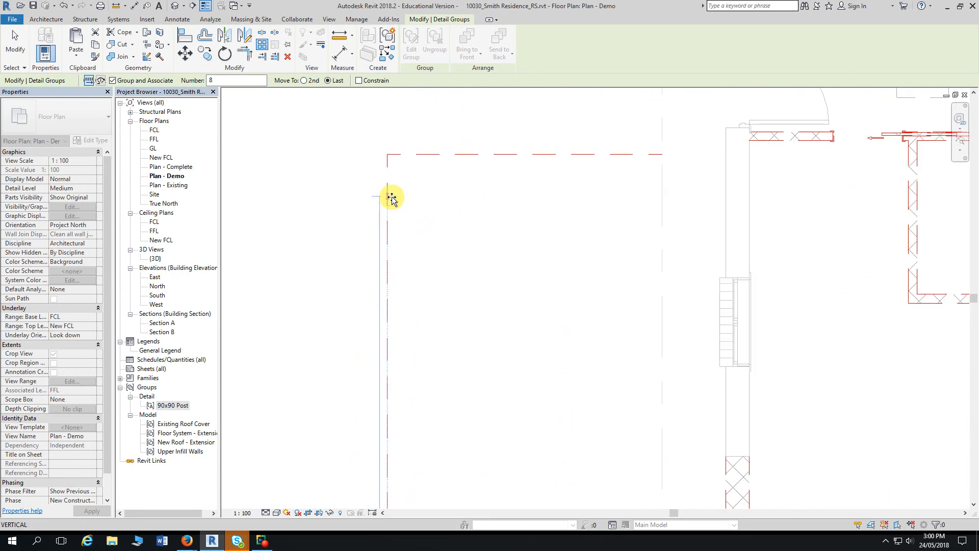
click(389, 155)
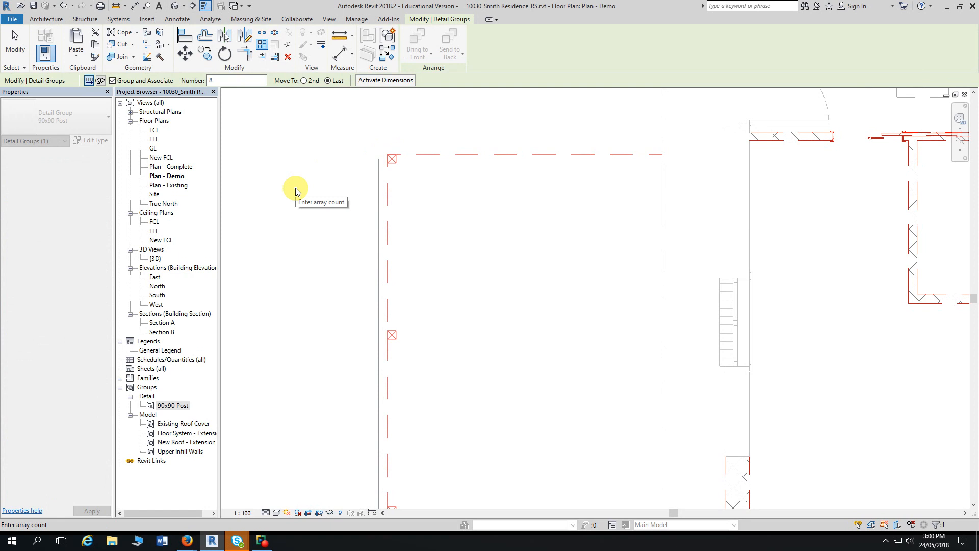
scroll(295, 188, down, 5)
middle_drag(299, 291, 354, 218)
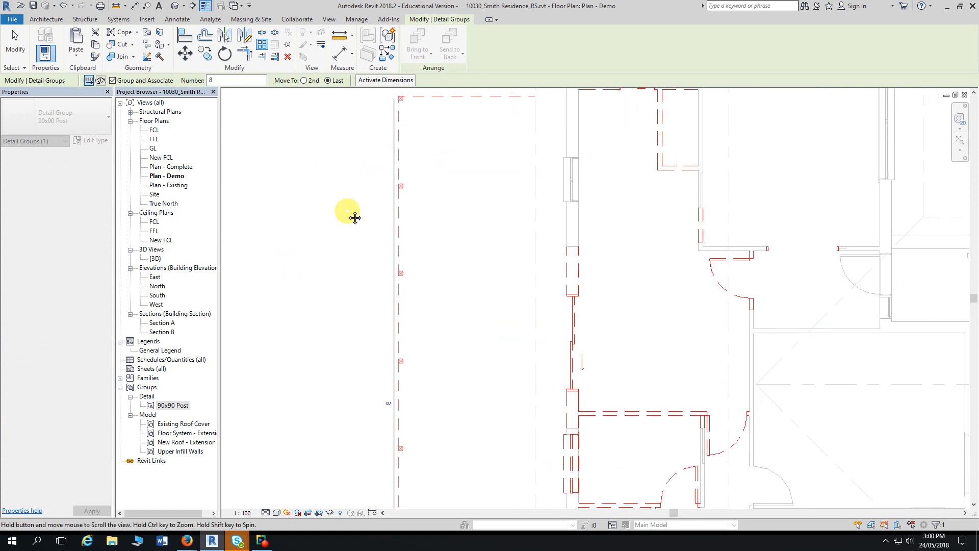
scroll(352, 228, down, 2)
middle_drag(340, 273, 394, 220)
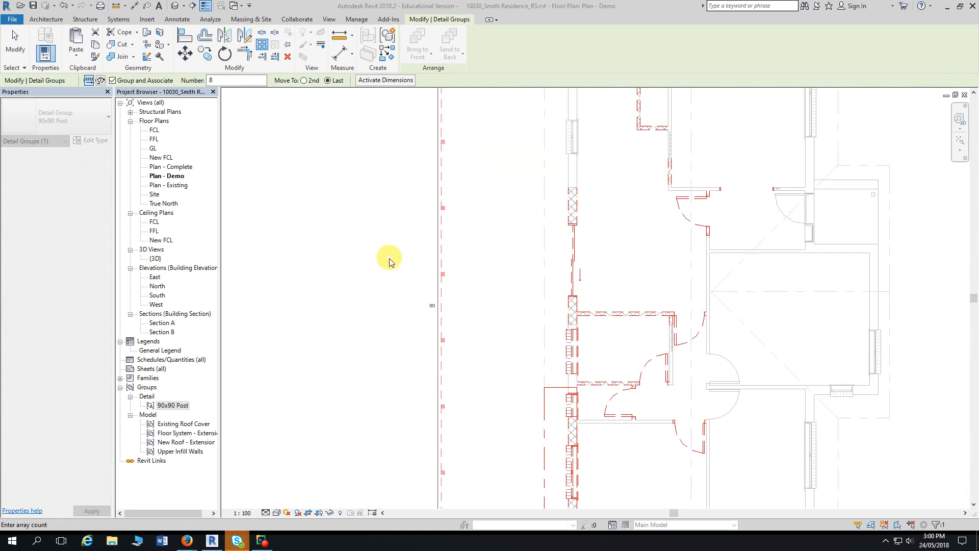
scroll(372, 244, down, 2)
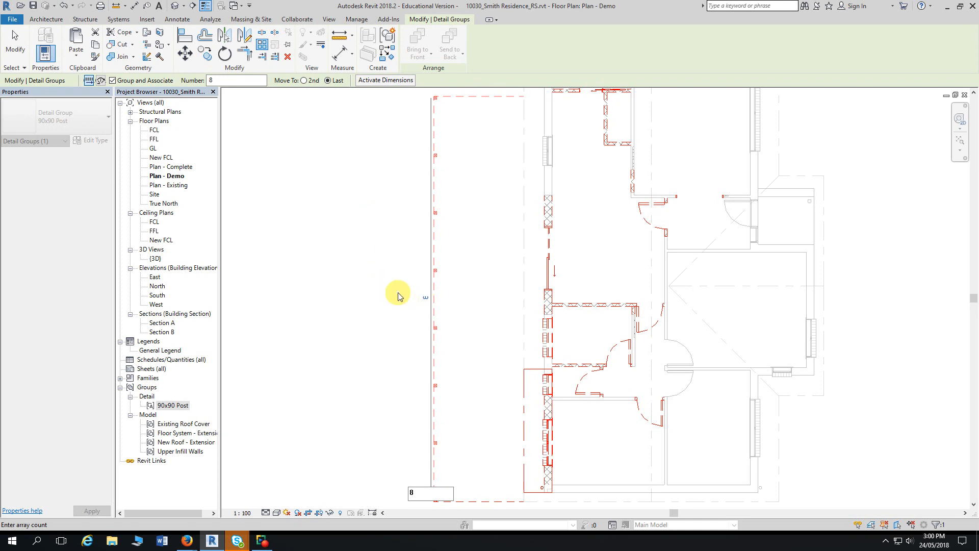
key(Return)
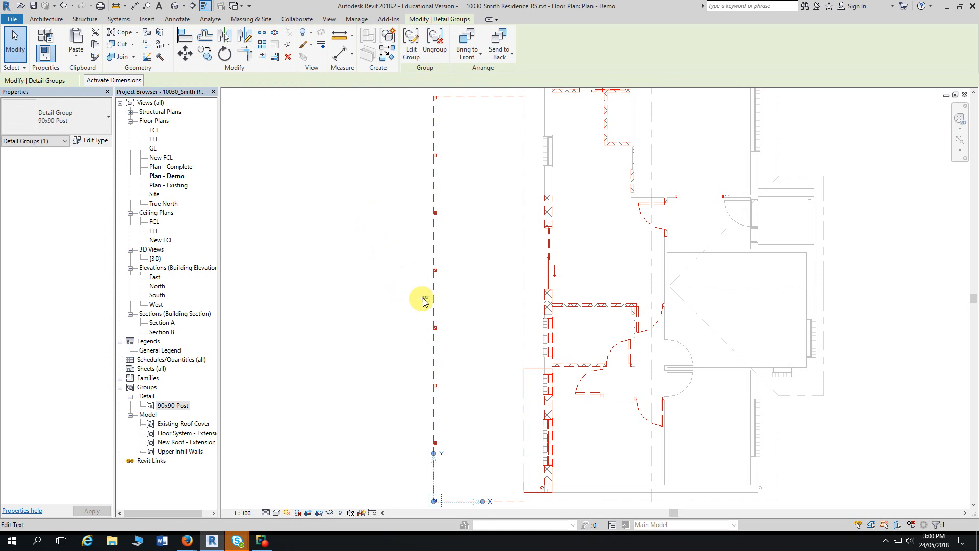
Try post array counts of 16 and 2
click(425, 298)
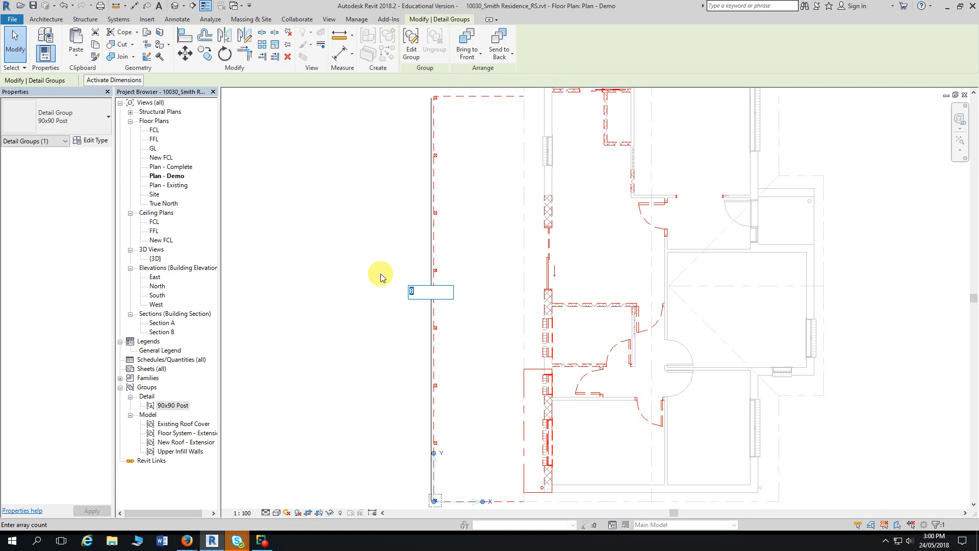
text(16)
key(Return)
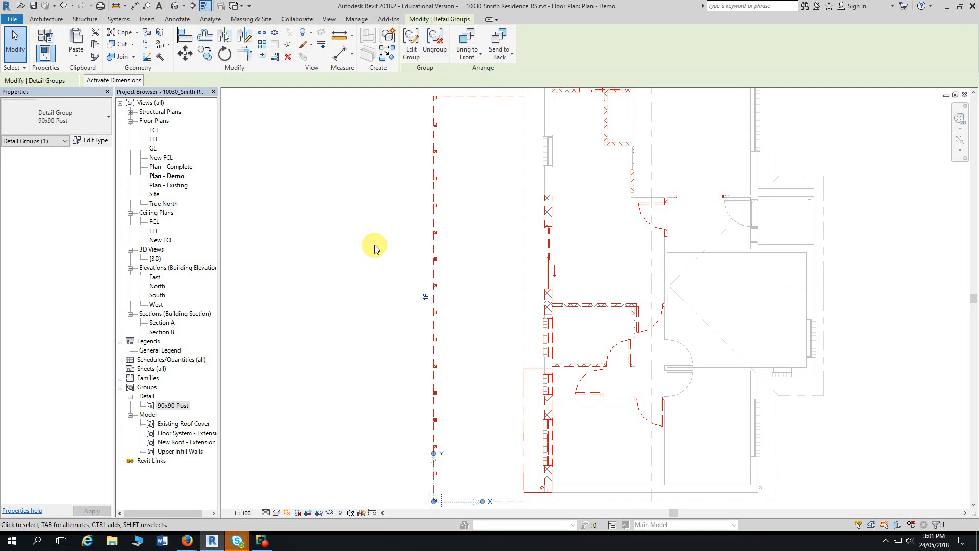
click(426, 297)
text(2)
key(Return)
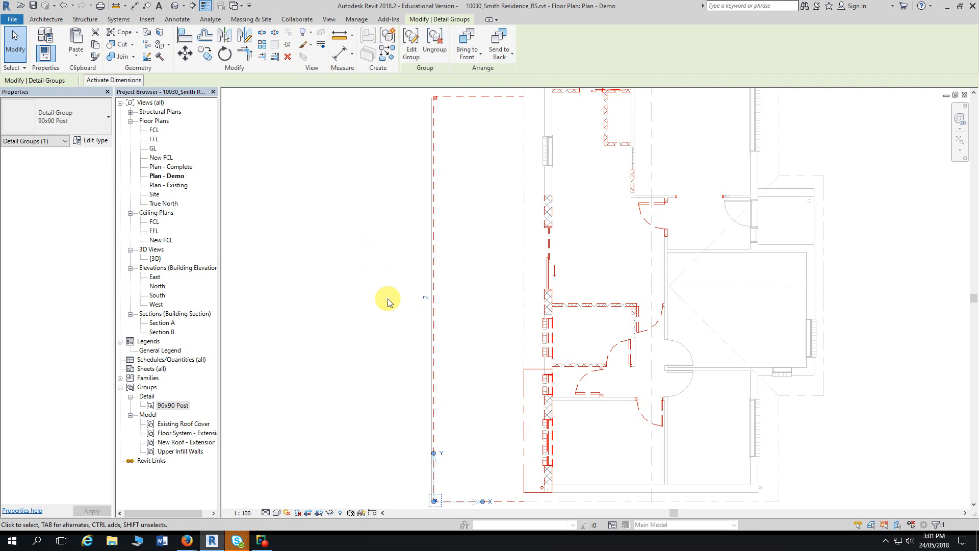
Set the pergola post array count to 8 and deselect the post
click(426, 297)
text(8)
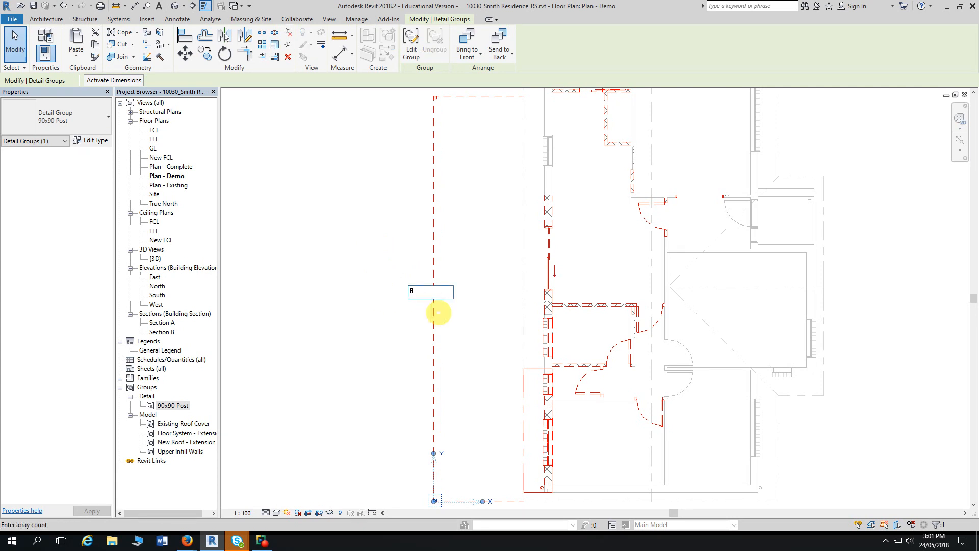
key(Return)
click(357, 272)
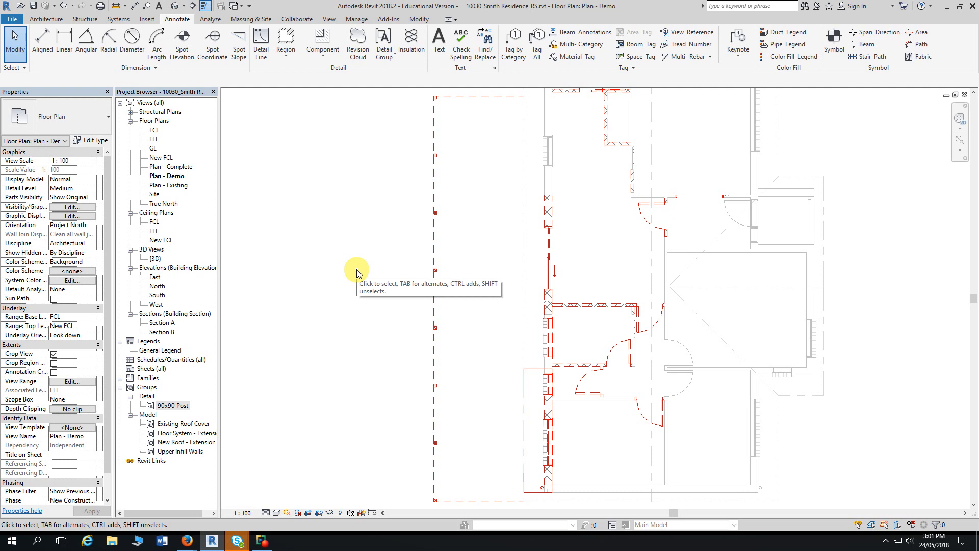
Switch to the course page in Firefox, open the A103 - Demolition Plan example sheet and maximize it
scroll(357, 269, down, 5)
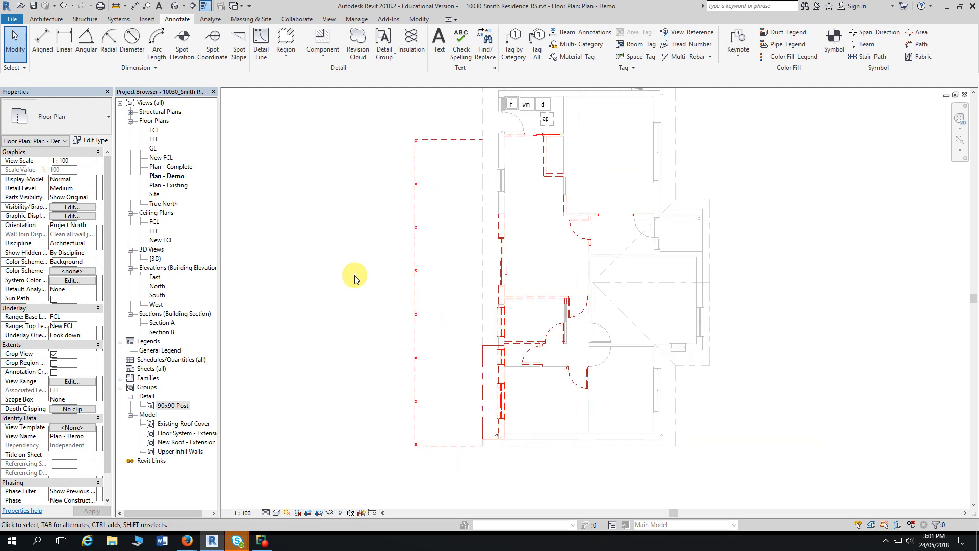
middle_drag(350, 274, 459, 308)
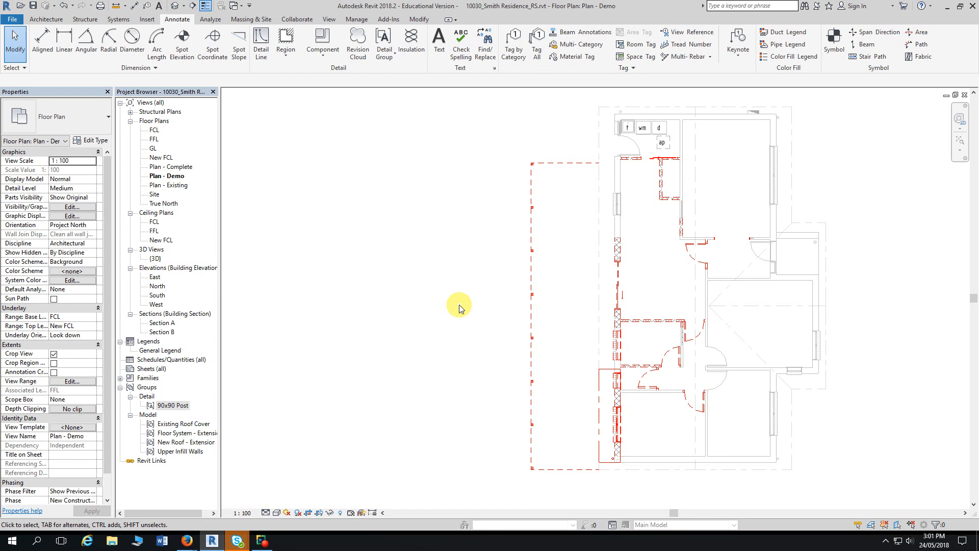
click(189, 544)
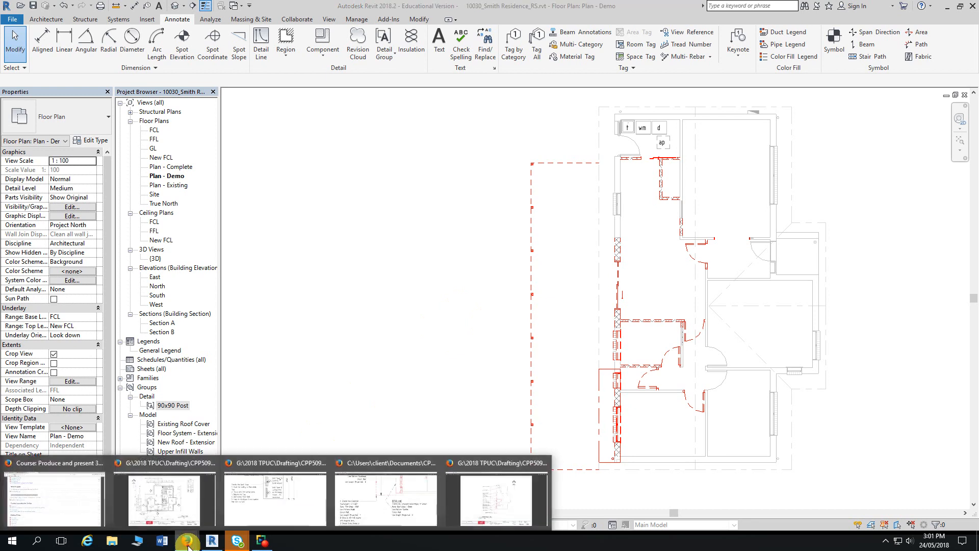
click(81, 510)
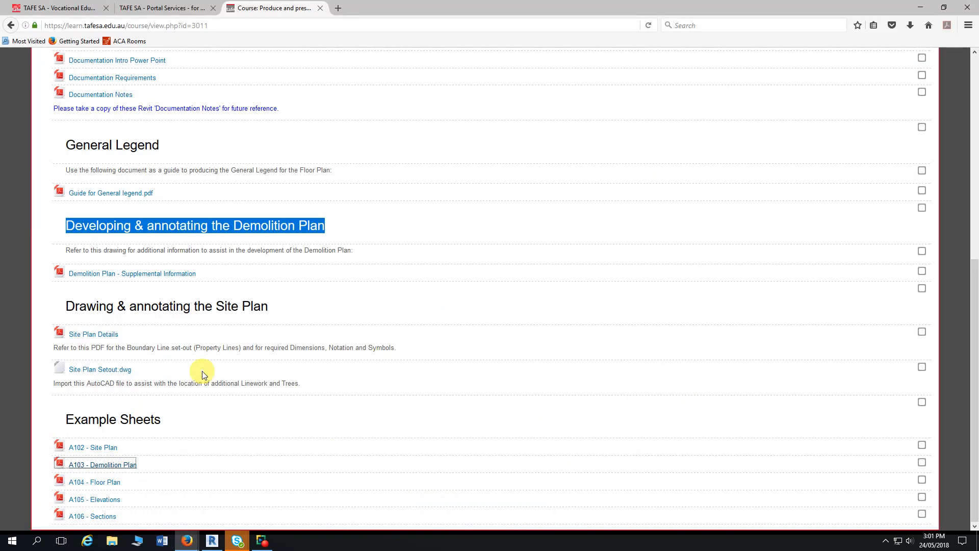
scroll(203, 374, up, 5)
scroll(203, 374, down, 5)
drag(59, 422, 169, 418)
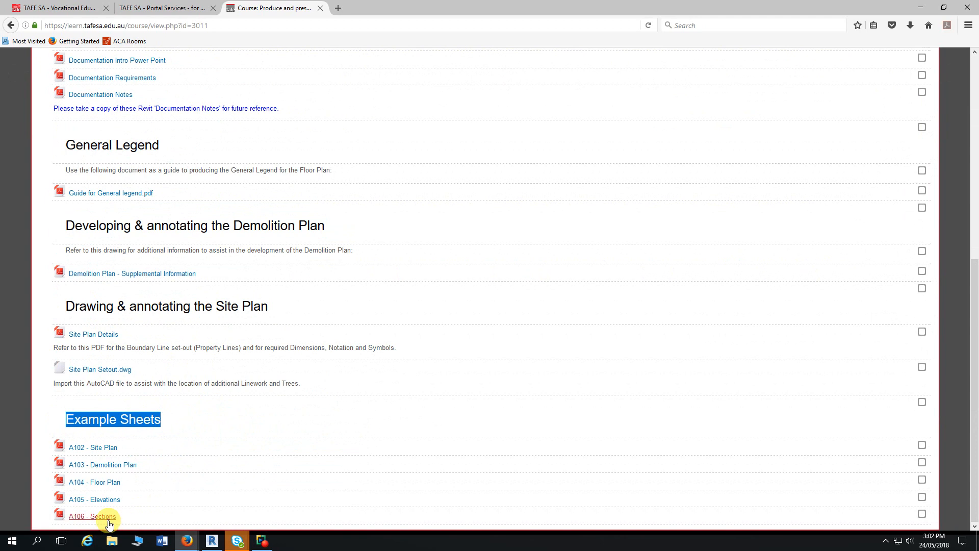
click(101, 471)
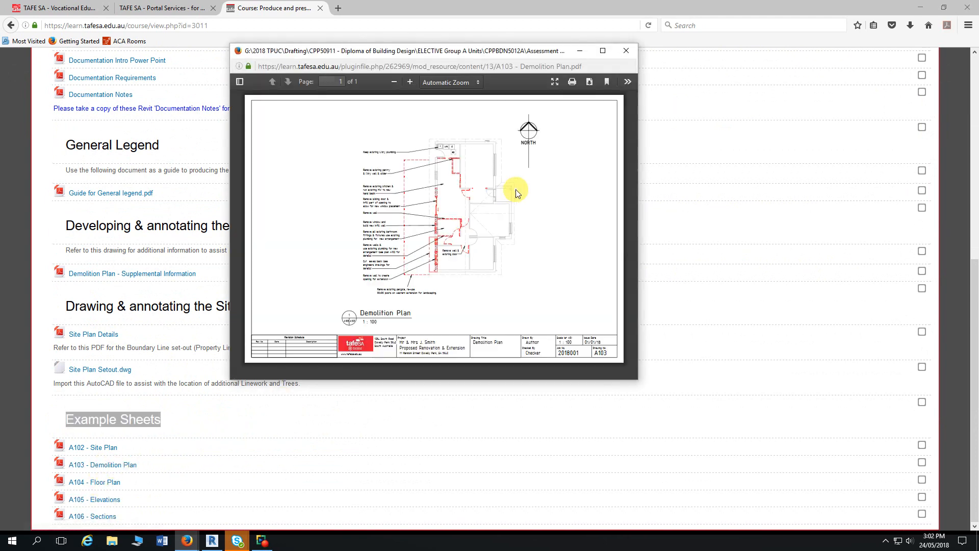
click(603, 51)
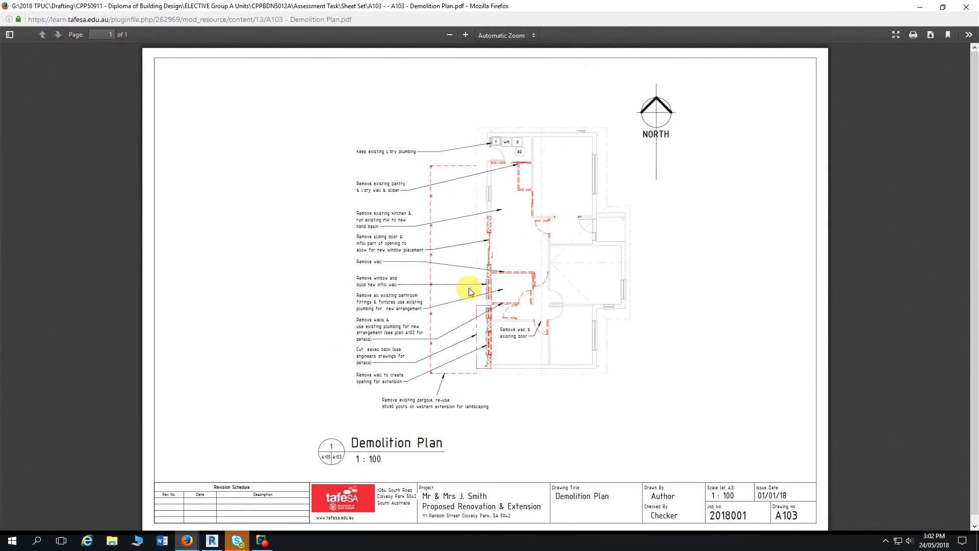
Examine the removal notes, leaders, north symbol and view title on the demolition plan example sheet
ctrl+scroll(395, 263, up, 3)
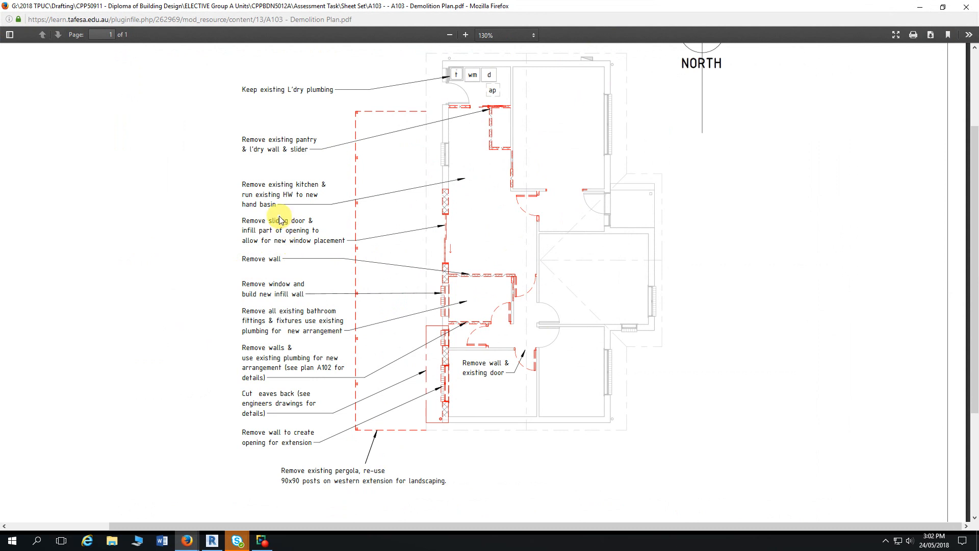
click(245, 87)
drag(245, 88, 285, 89)
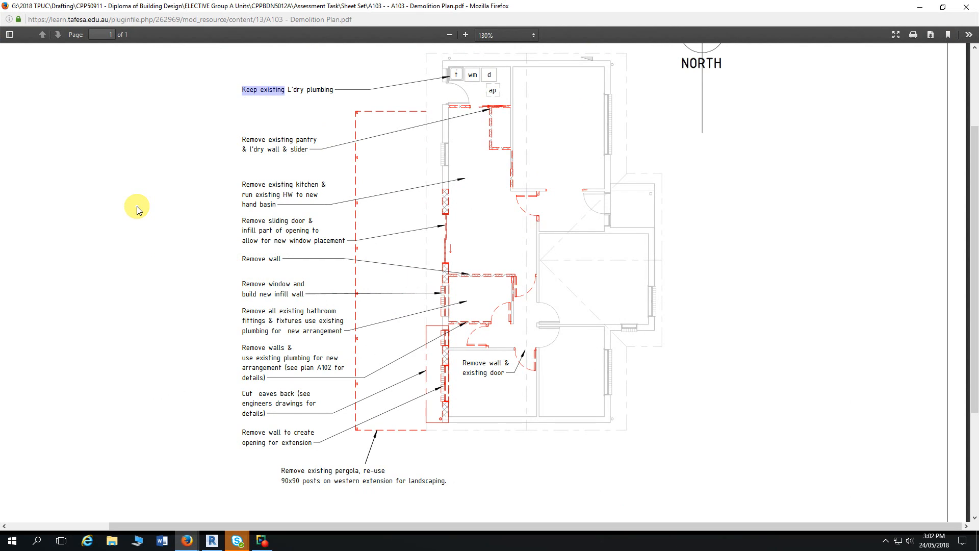
drag(282, 89, 212, 142)
scroll(214, 144, down, 1)
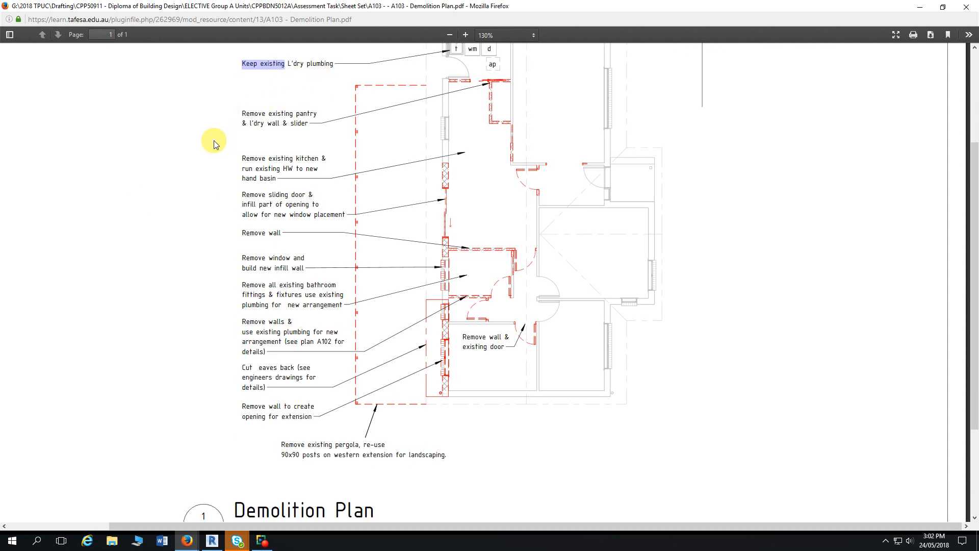
scroll(214, 143, up, 1)
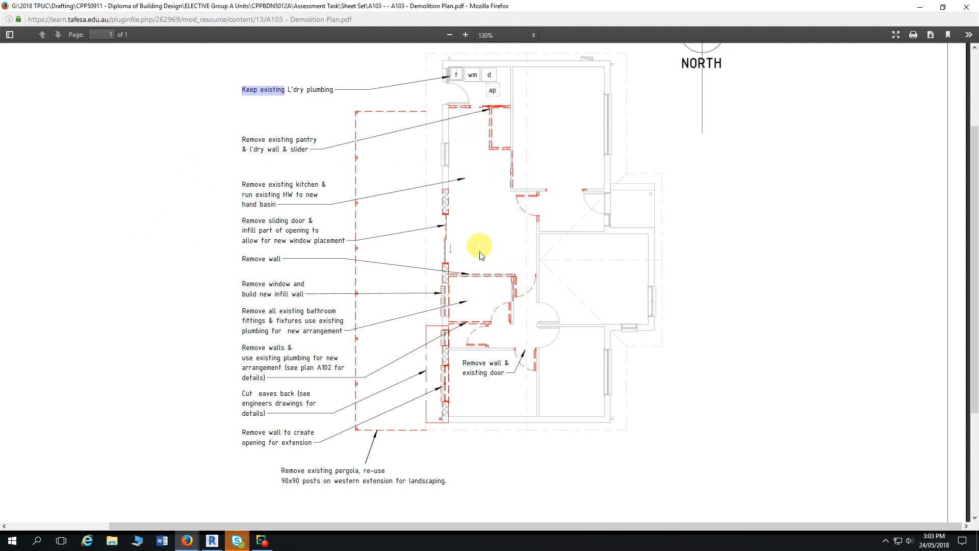
scroll(484, 252, down, 1)
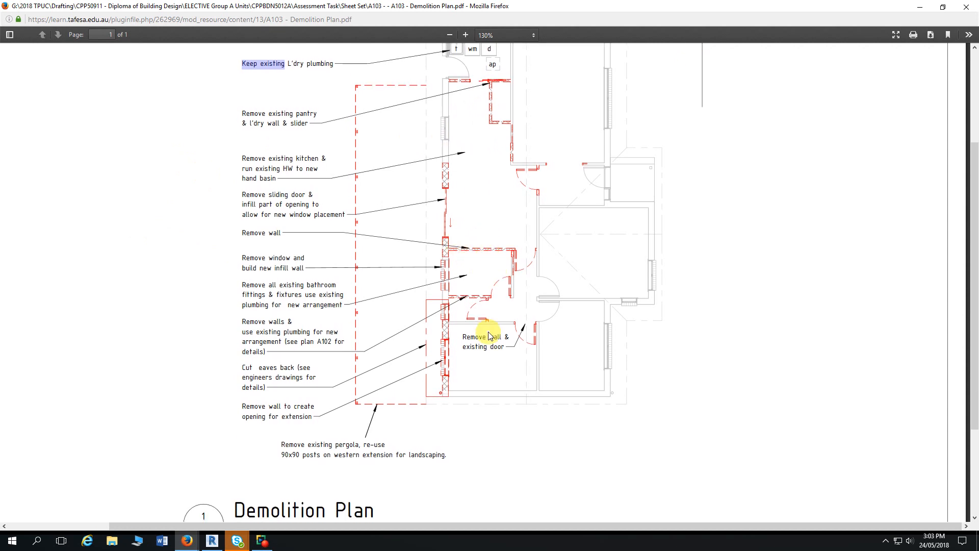
scroll(487, 327, down, 2)
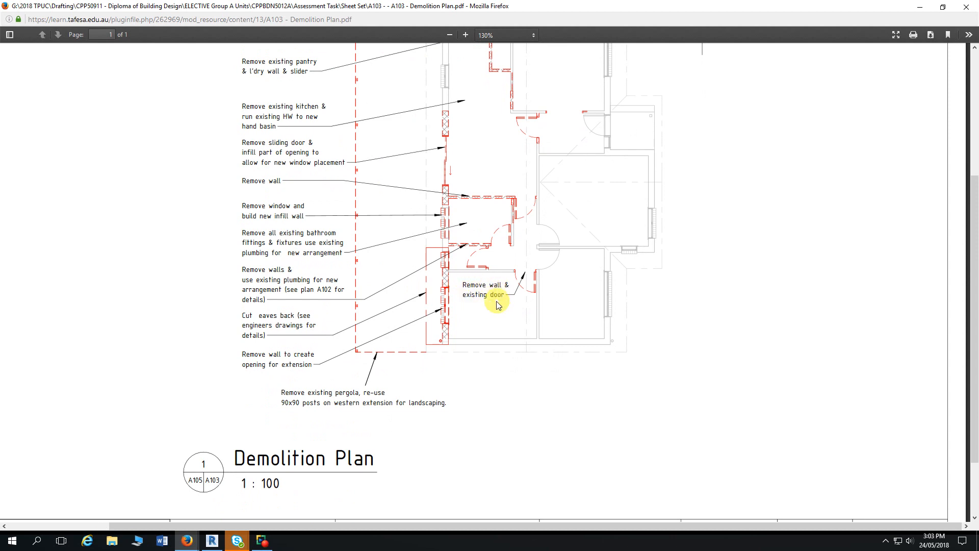
scroll(697, 255, up, 7)
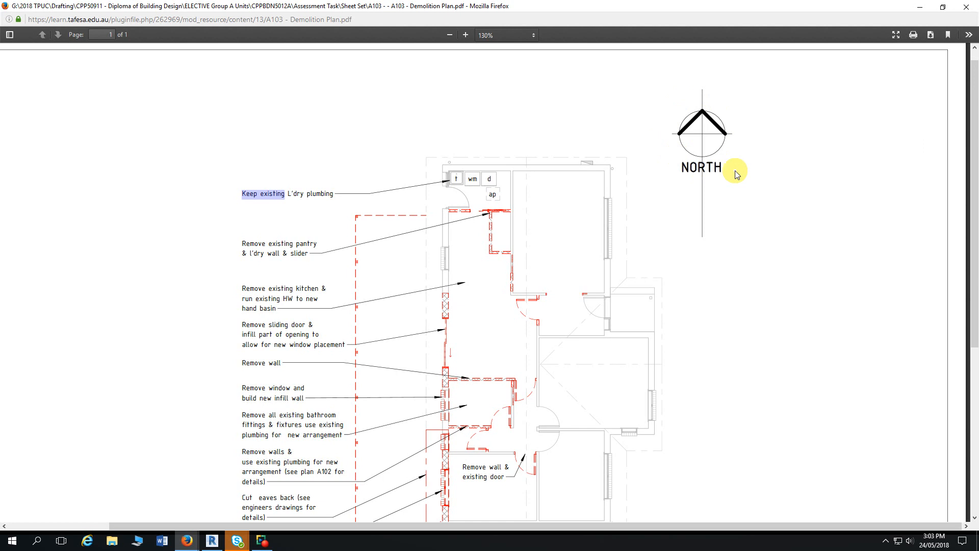
scroll(739, 172, down, 2)
click(182, 201)
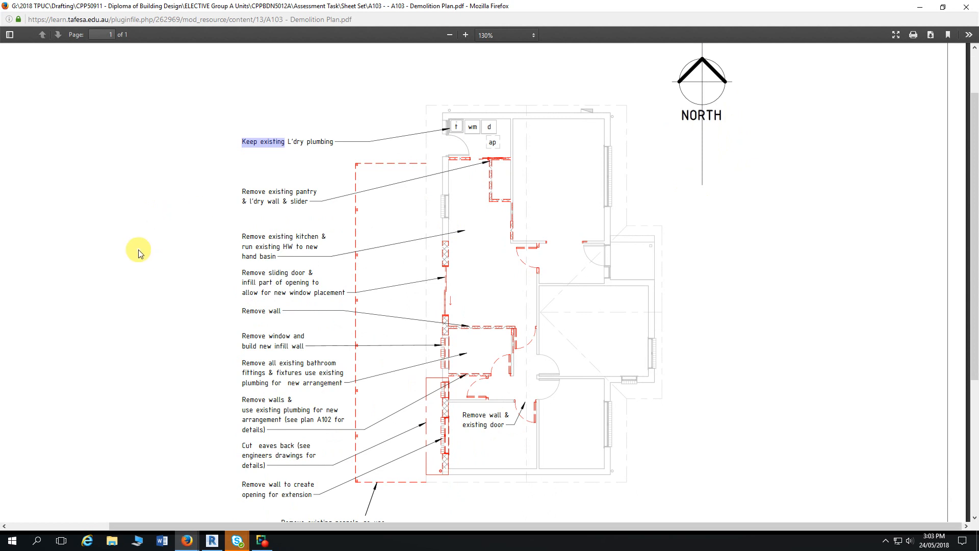
scroll(148, 255, down, 3)
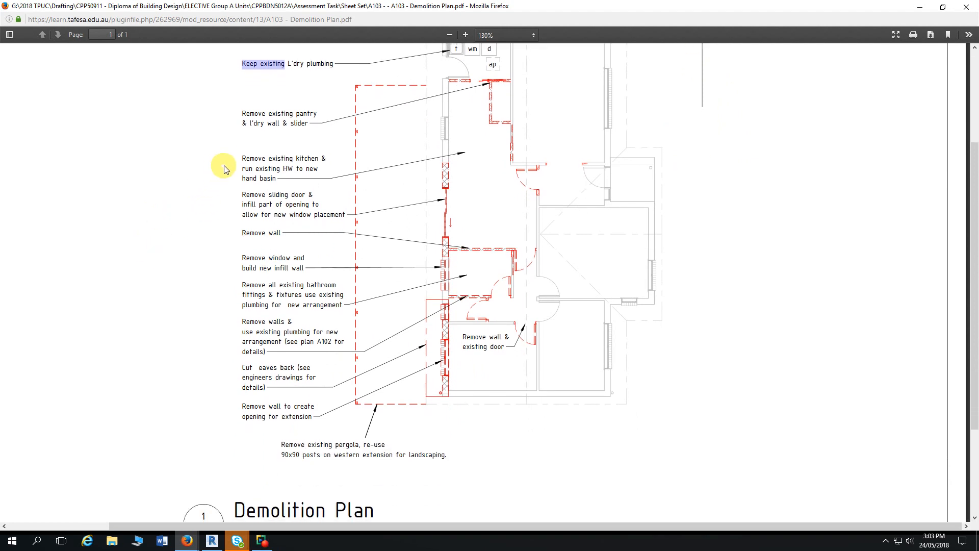
Highlight the note "Remove existing kitchen & run existing HW to new hand basin" on the example sheet
click(243, 159)
drag(243, 159, 270, 177)
click(232, 154)
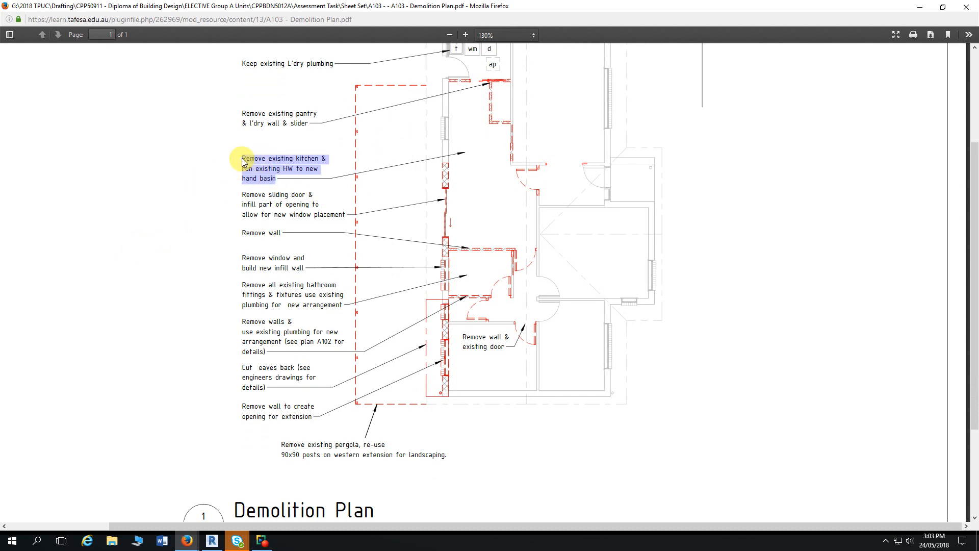
drag(244, 158, 276, 179)
Switch to Revit and add a Standard 2.0mm text note with a two-segment leader into the kitchen: "Remove existing kitchen & run existing HW to new hand basin"
click(212, 540)
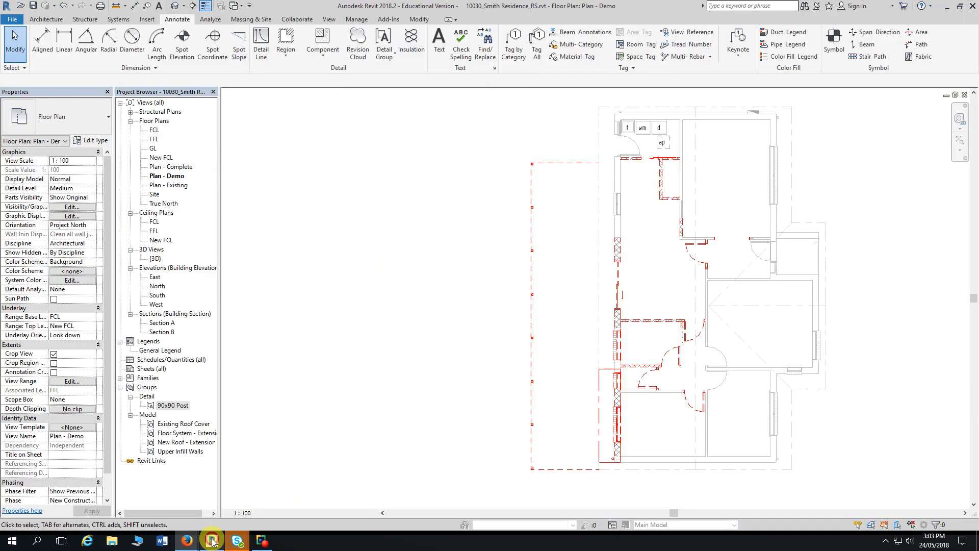
middle_drag(449, 303, 406, 299)
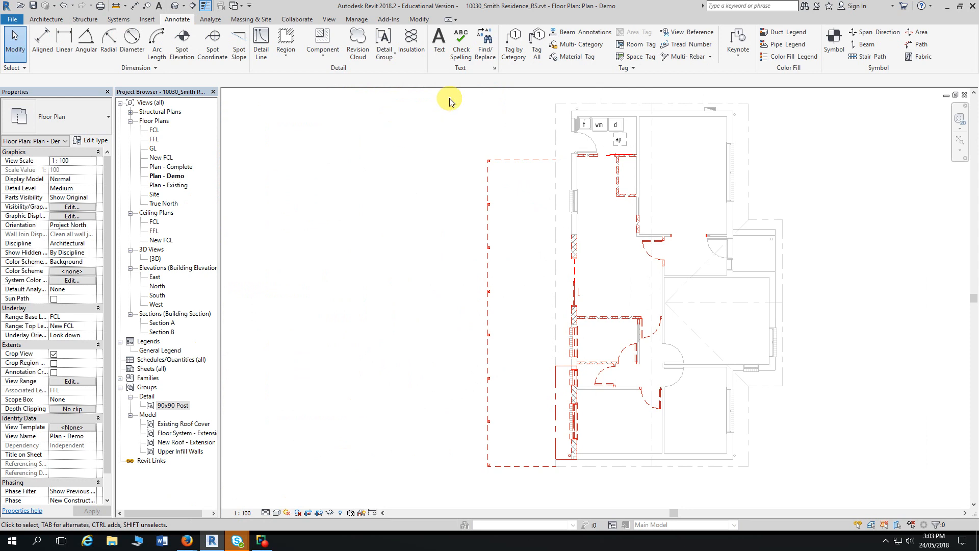
click(439, 51)
click(94, 120)
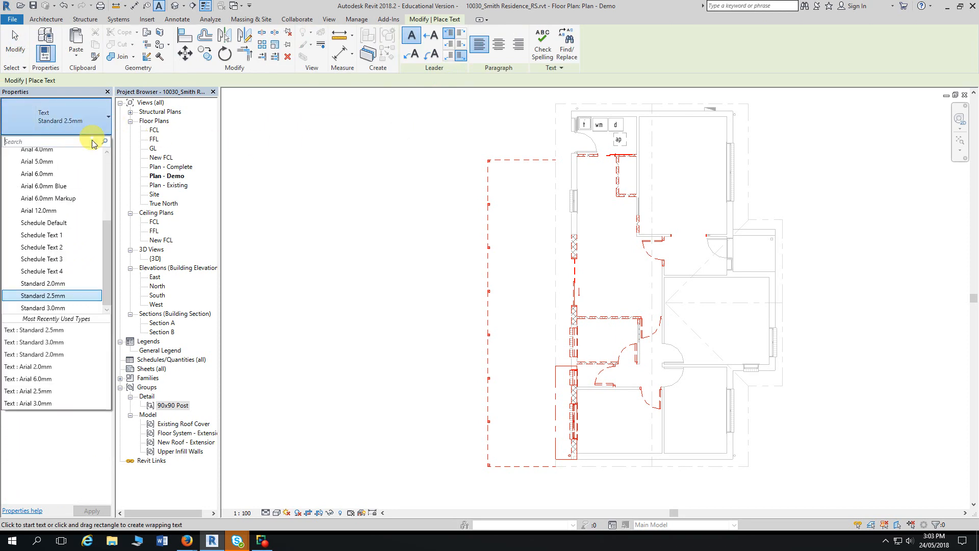
click(51, 283)
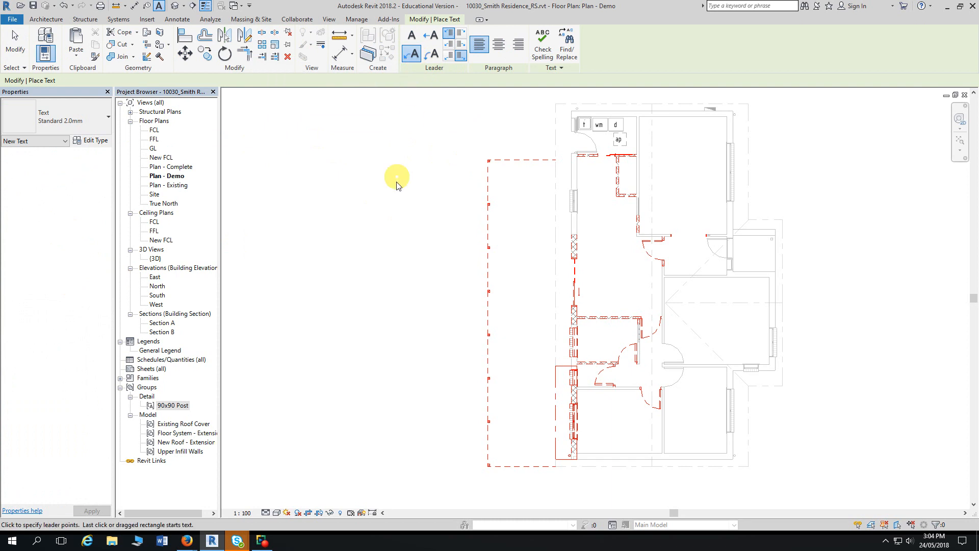
key(alt+Tab)
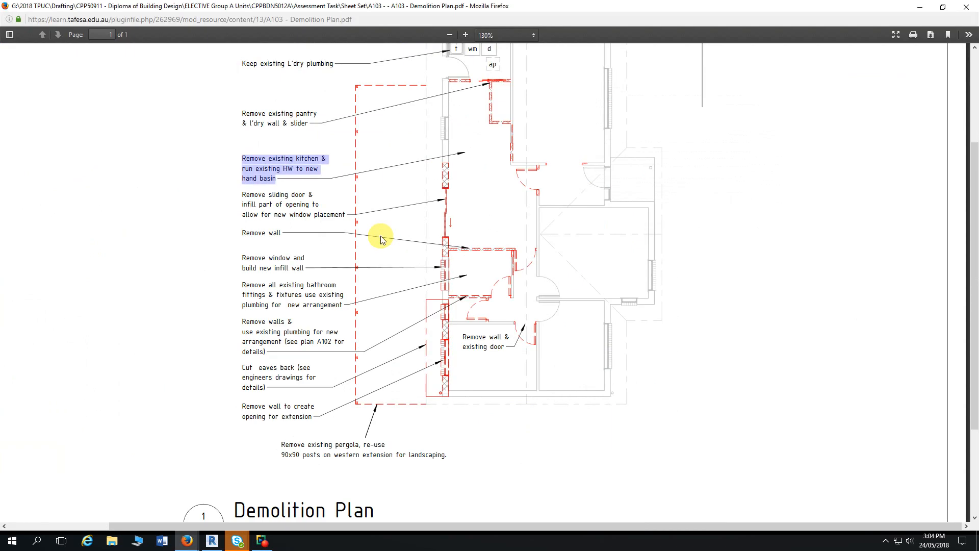
key(alt+Tab)
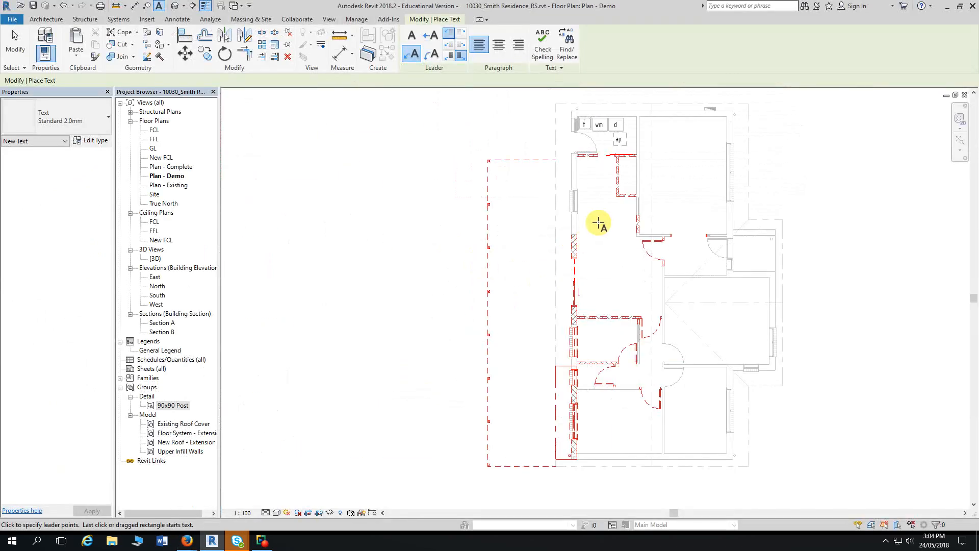
click(598, 223)
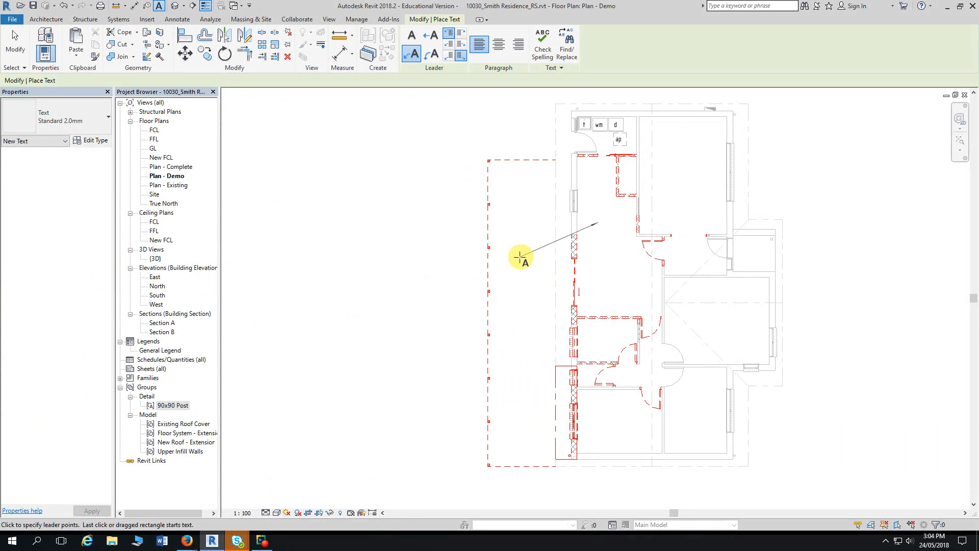
click(464, 259)
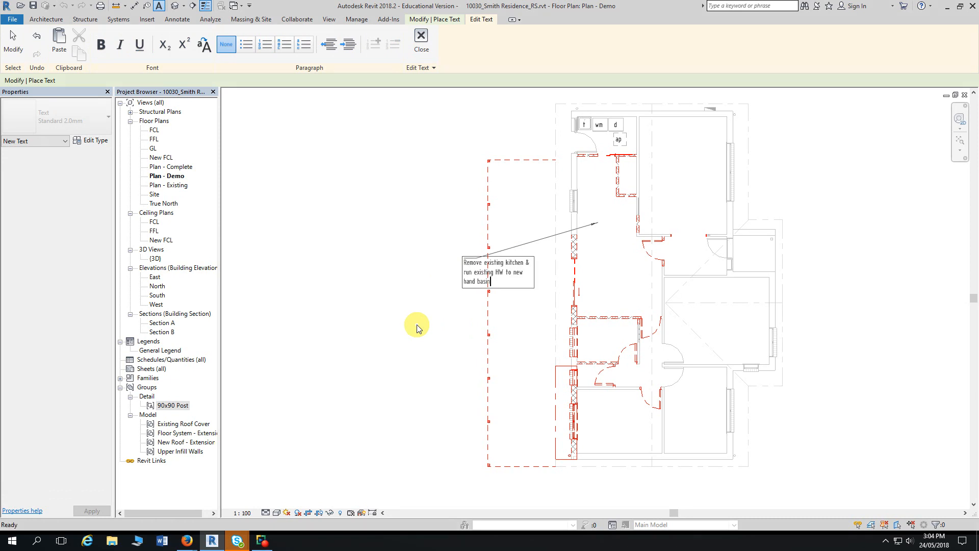
click(442, 227)
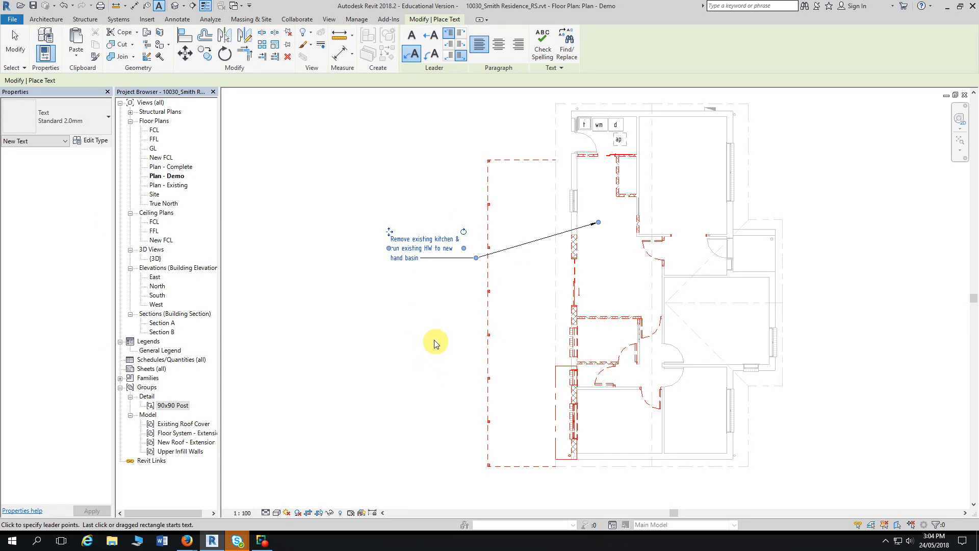
key(Escape)
key(Escape)
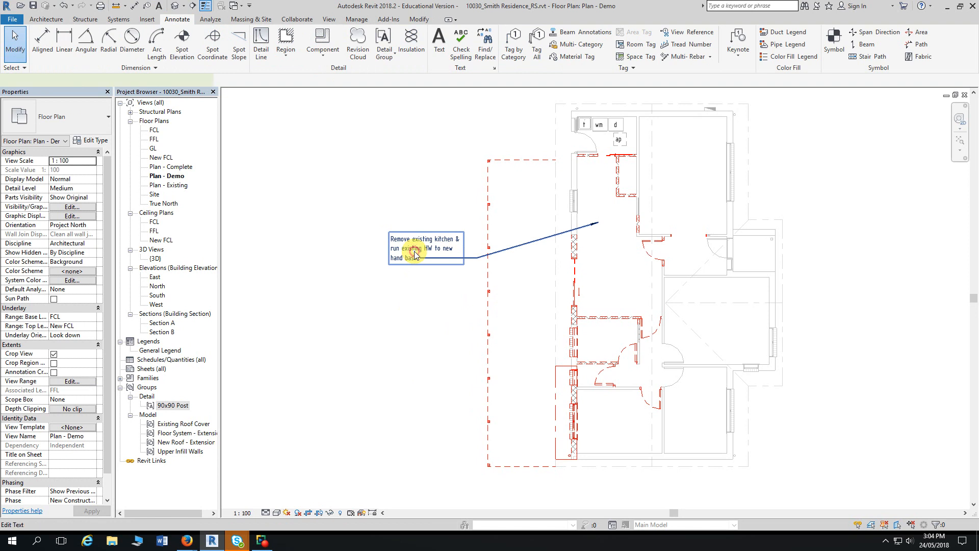
Widen the kitchen note's text box away from the plan and compare the note with the A103 example sheet
click(416, 255)
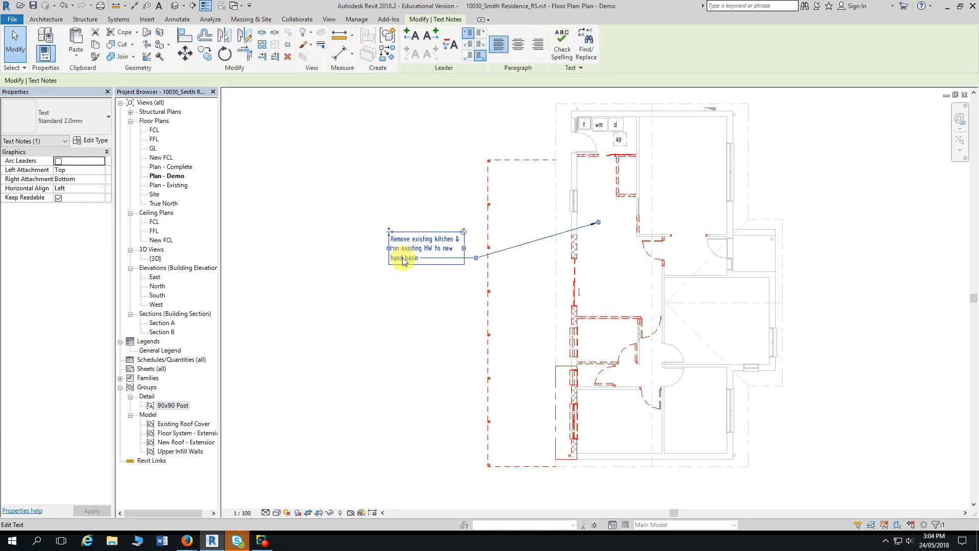
drag(383, 250, 367, 249)
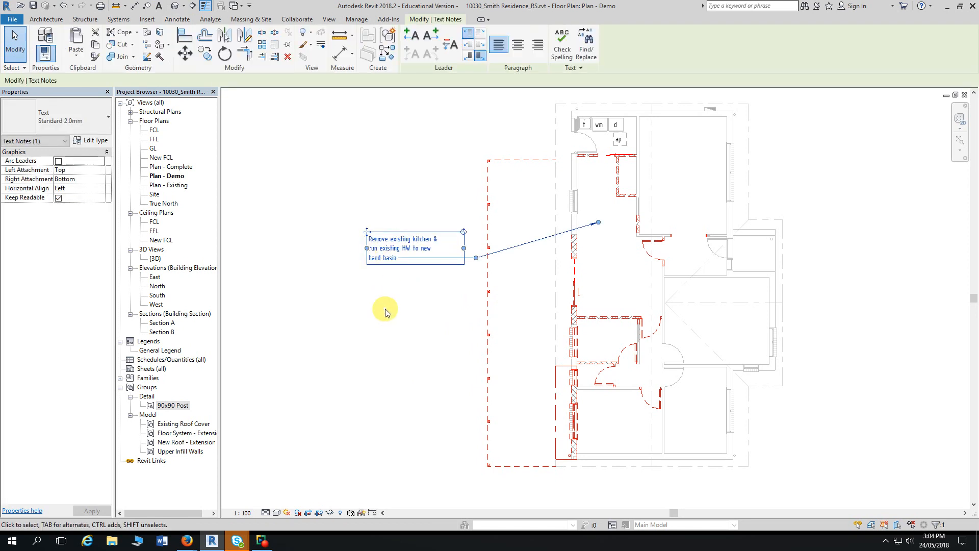
click(388, 312)
key(alt+Tab)
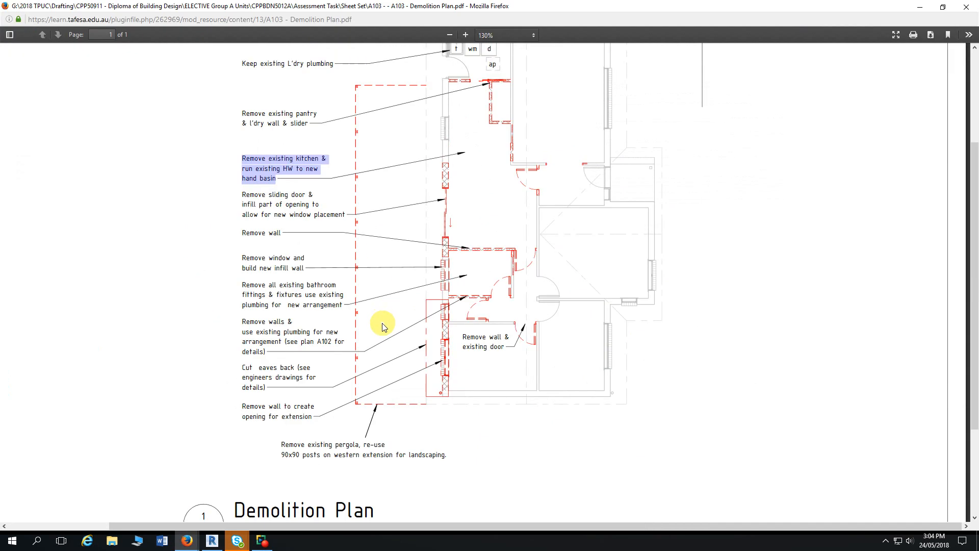
key(alt+Tab)
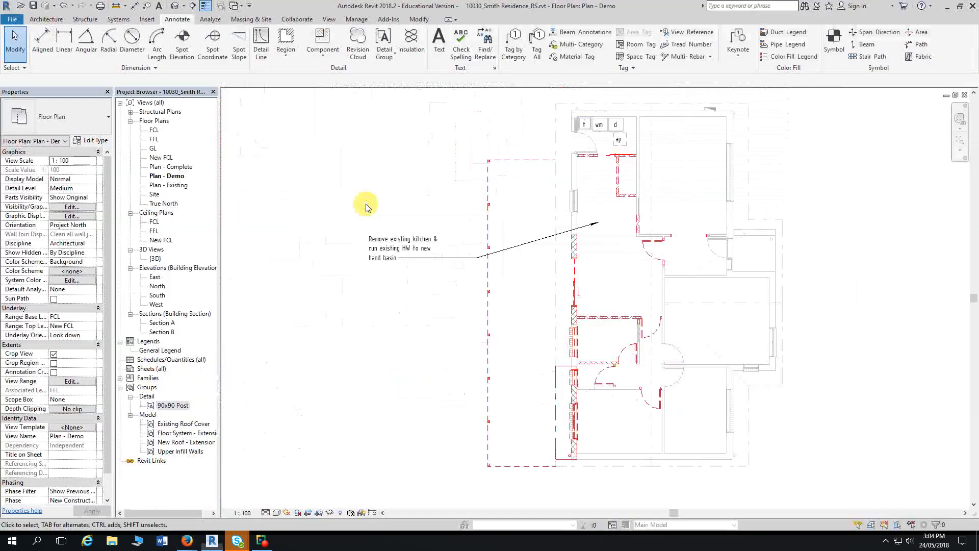
key(alt+Tab)
key(alt+Tab)
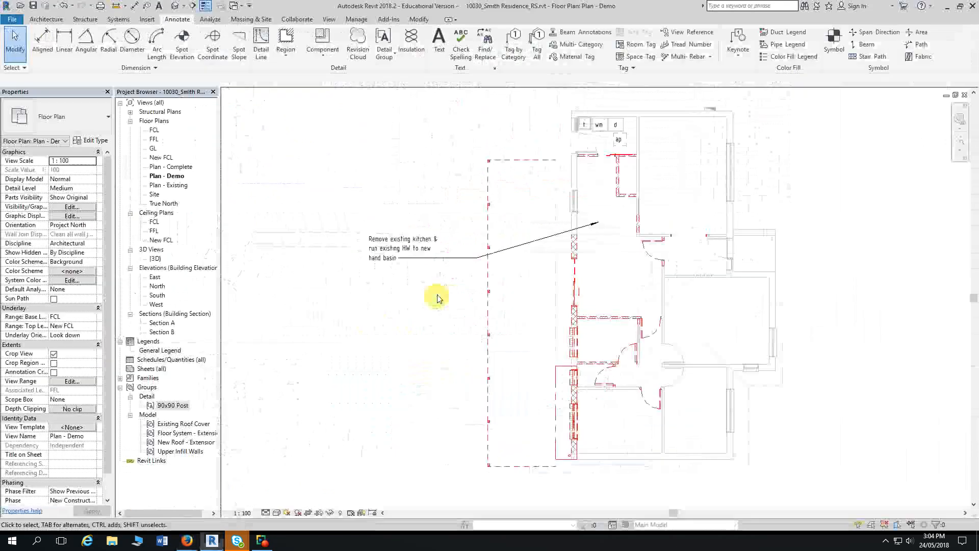
Move the kitchen note and its leader slightly closer to the plan and nudge them up, checking against the example sheet
click(397, 248)
click(397, 248)
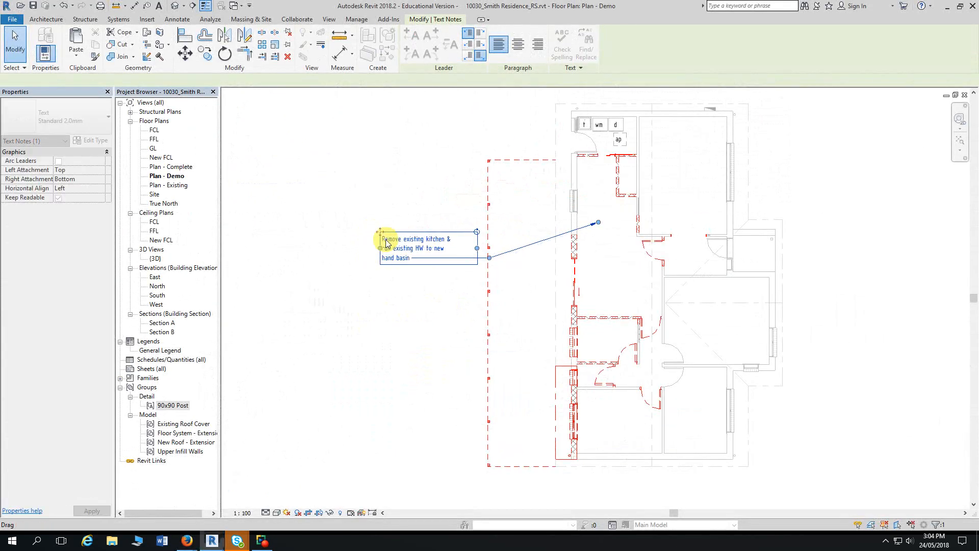
key(alt+Tab)
key(alt+Tab)
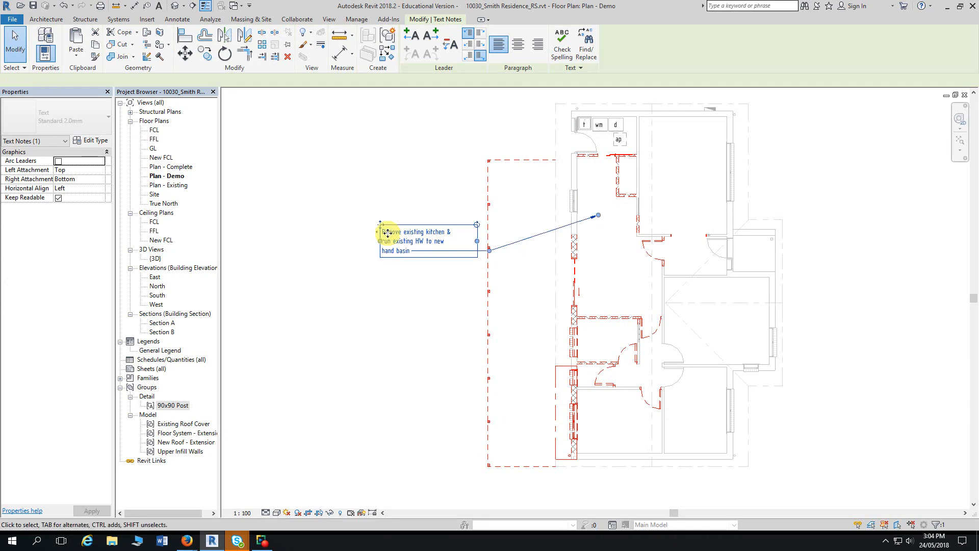
key(Up)
key(Up)
key(Up)
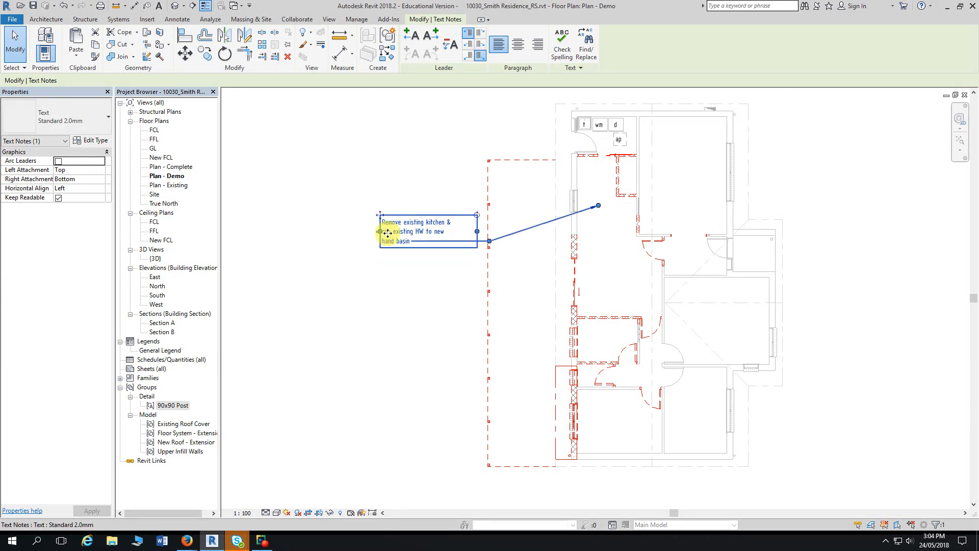
click(395, 306)
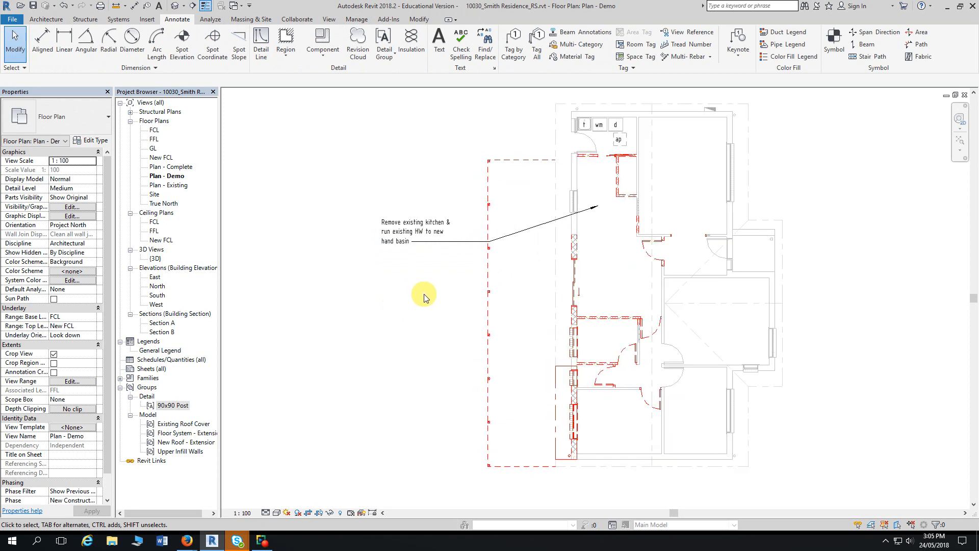
Examine the pergola removal note about re-using the 90x90 posts and its leader in the completed demolition plan
middle_drag(422, 297, 412, 298)
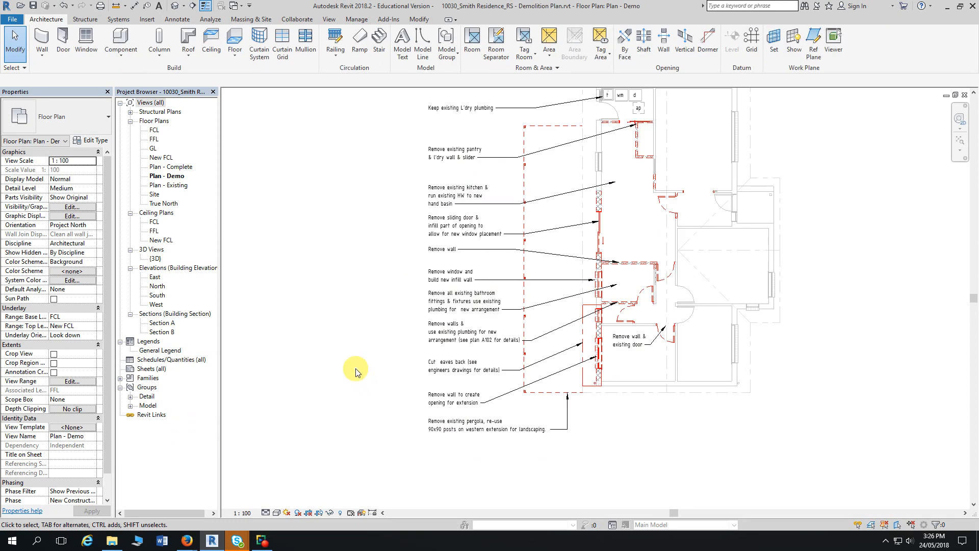
scroll(459, 428, up, 3)
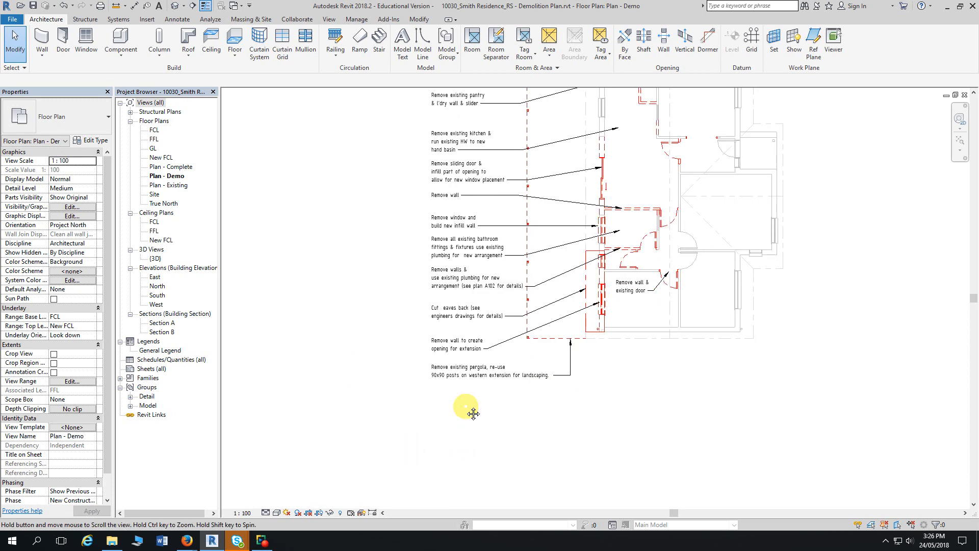
scroll(462, 402, up, 1)
middle_drag(478, 401, 457, 328)
scroll(464, 396, up, 1)
scroll(434, 298, up, 1)
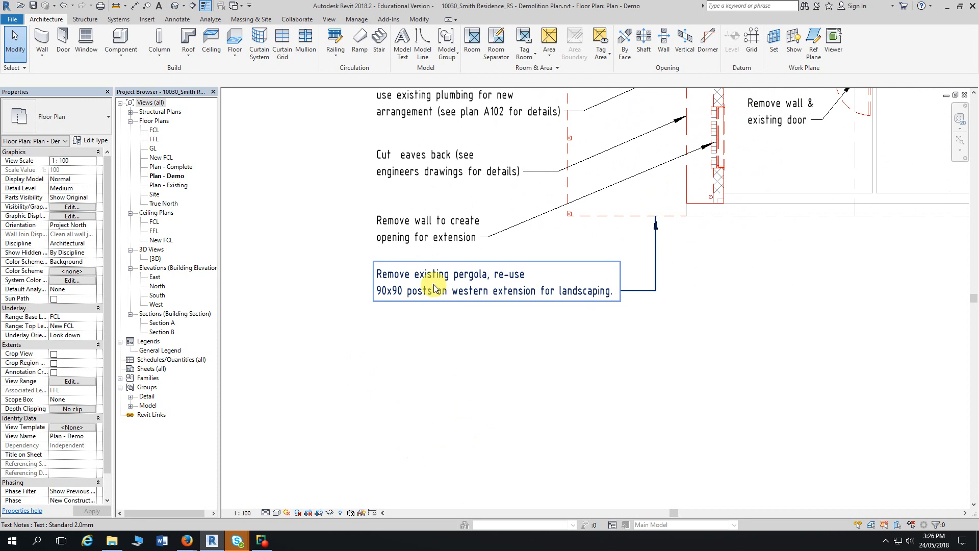
middle_drag(434, 288, 429, 235)
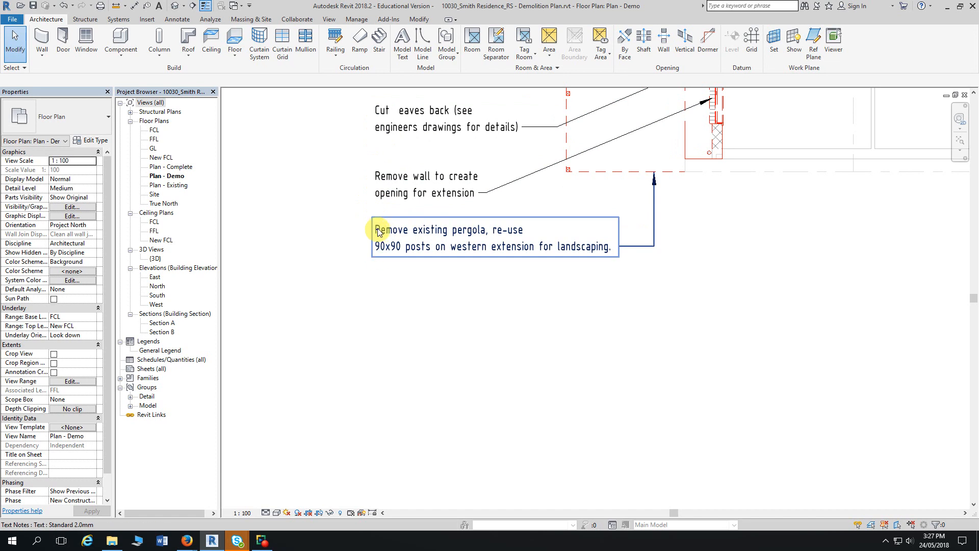
middle_drag(498, 302, 451, 298)
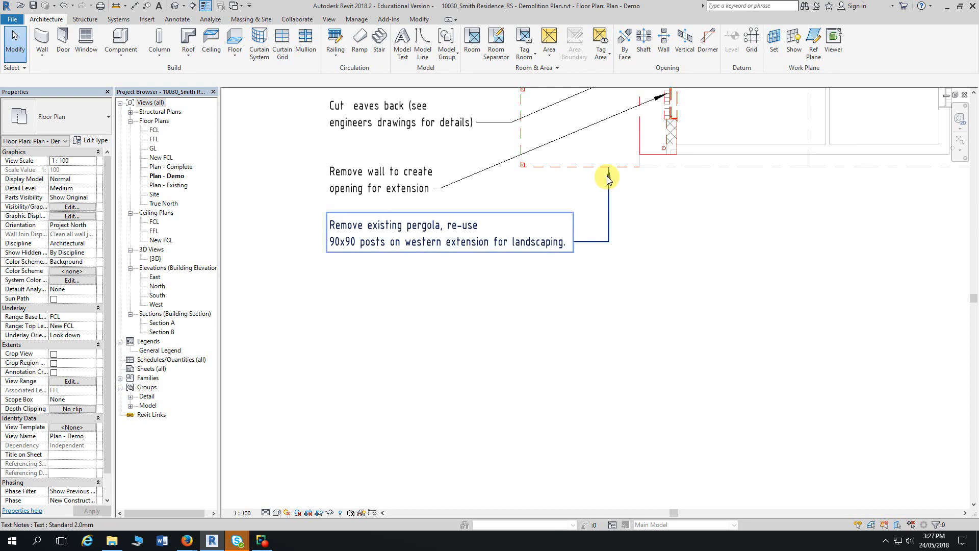
middle_drag(571, 194, 590, 267)
scroll(590, 267, down, 1)
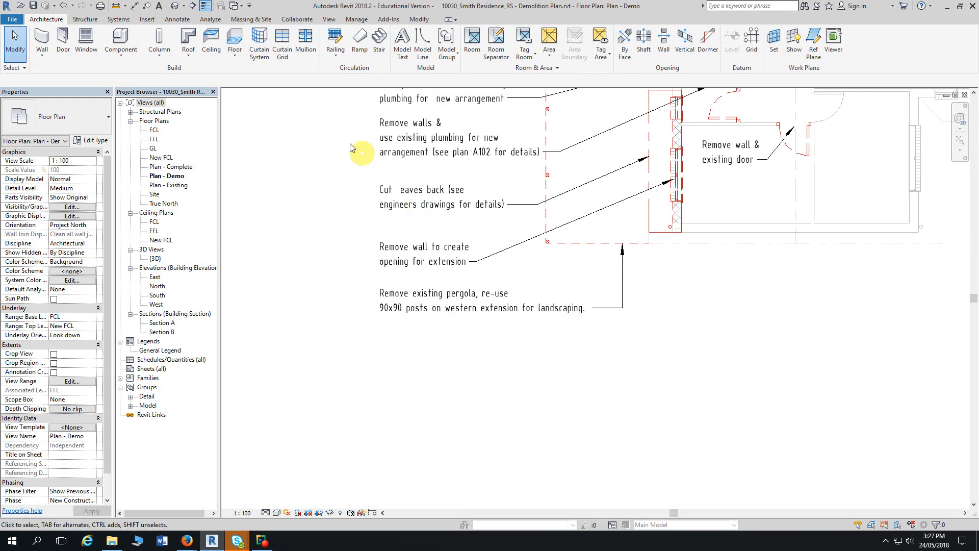
Review the remaining leader notes from the extension opening up to the laundry plumbing, including their alignment beside the plan
middle_drag(322, 126, 318, 244)
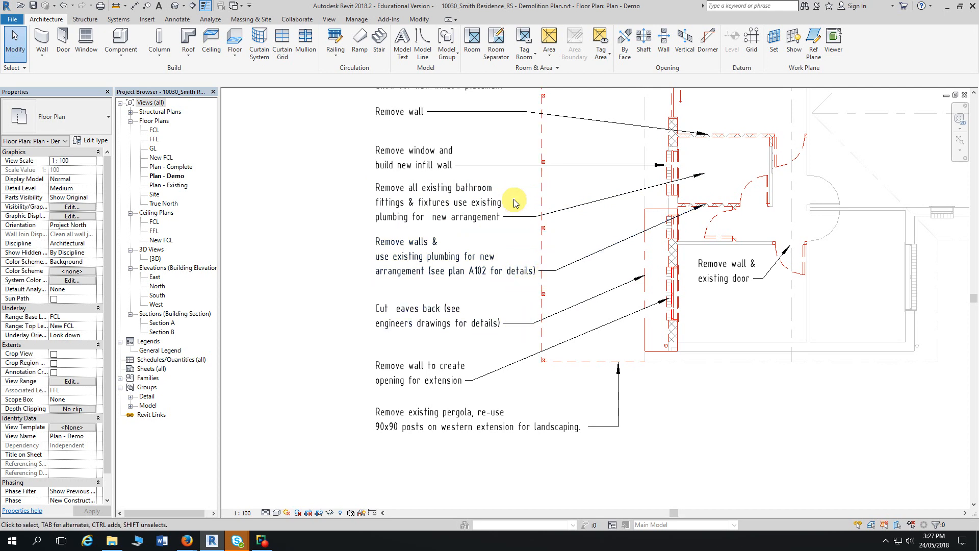
middle_drag(513, 199, 516, 270)
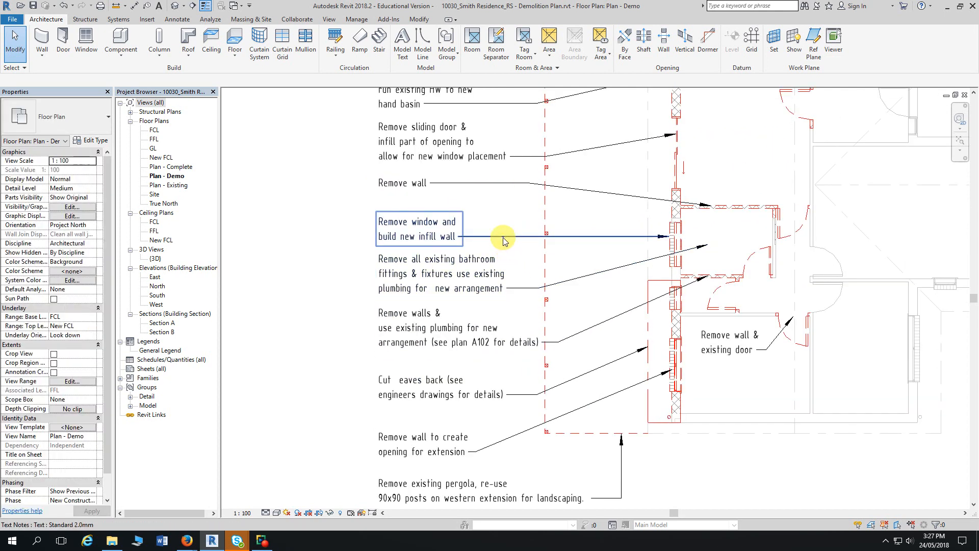
middle_drag(490, 184, 494, 276)
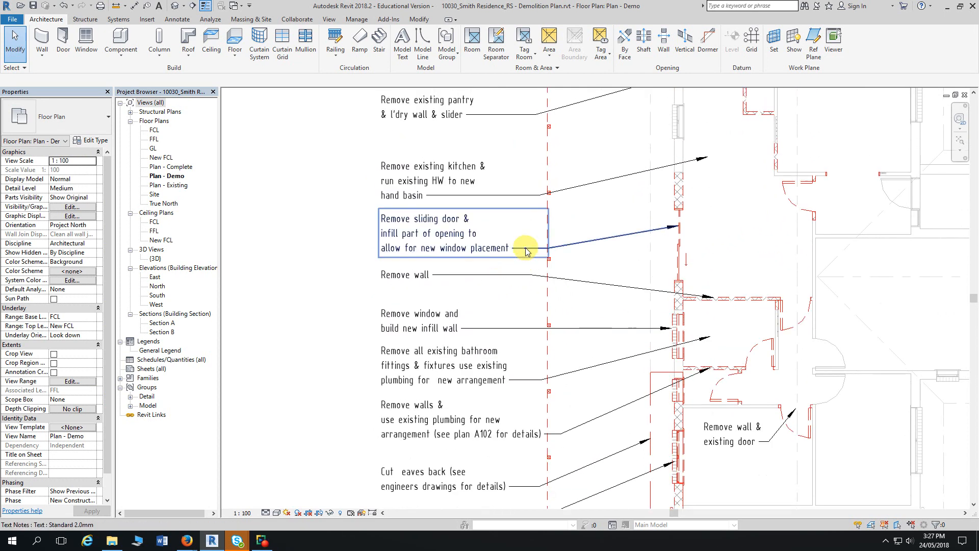
scroll(510, 194, down, 4)
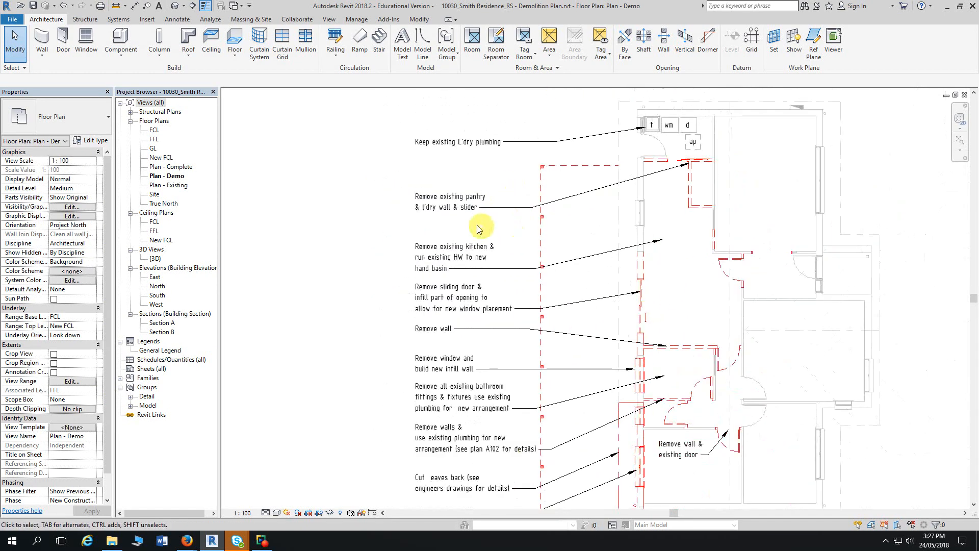
scroll(379, 198, down, 2)
middle_drag(353, 274, 364, 249)
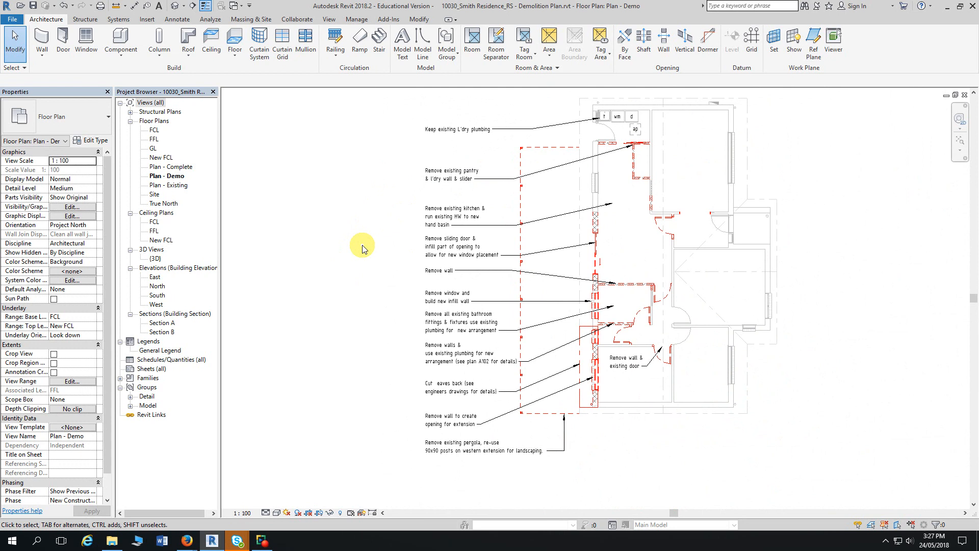
Inspect the right-angled leader on the pergola note, then review the layout of all notes around the whole plan
scroll(562, 459, up, 3)
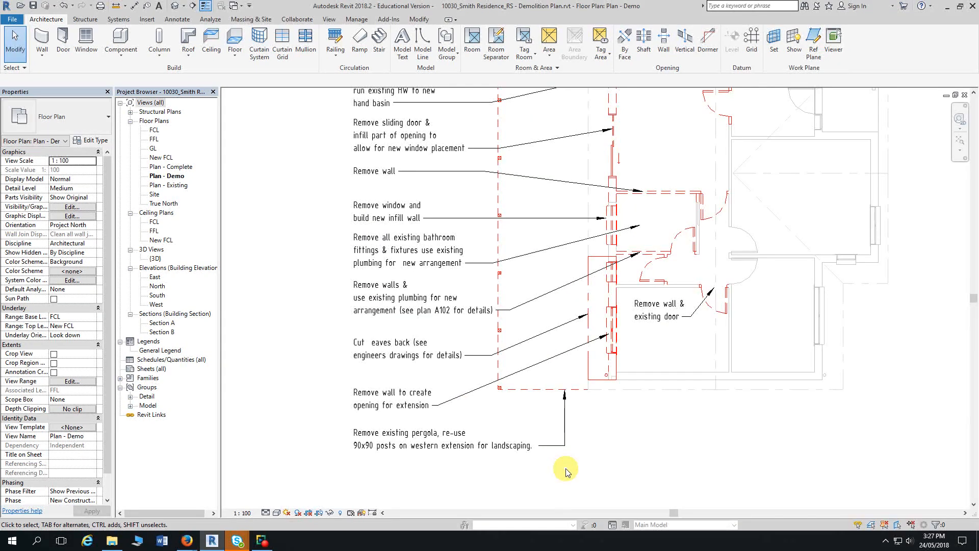
middle_drag(566, 472, 561, 245)
scroll(606, 402, up, 1)
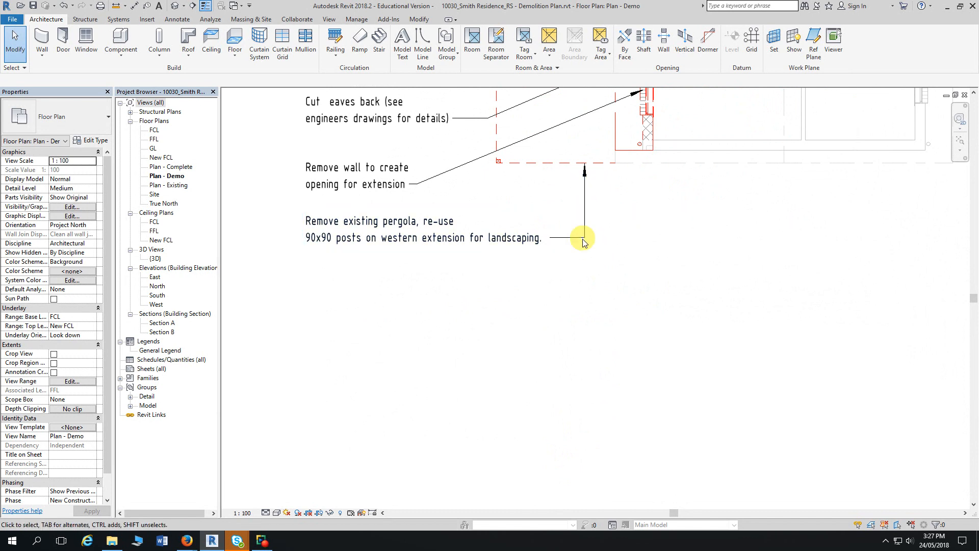
scroll(580, 252, down, 1)
scroll(348, 172, down, 1)
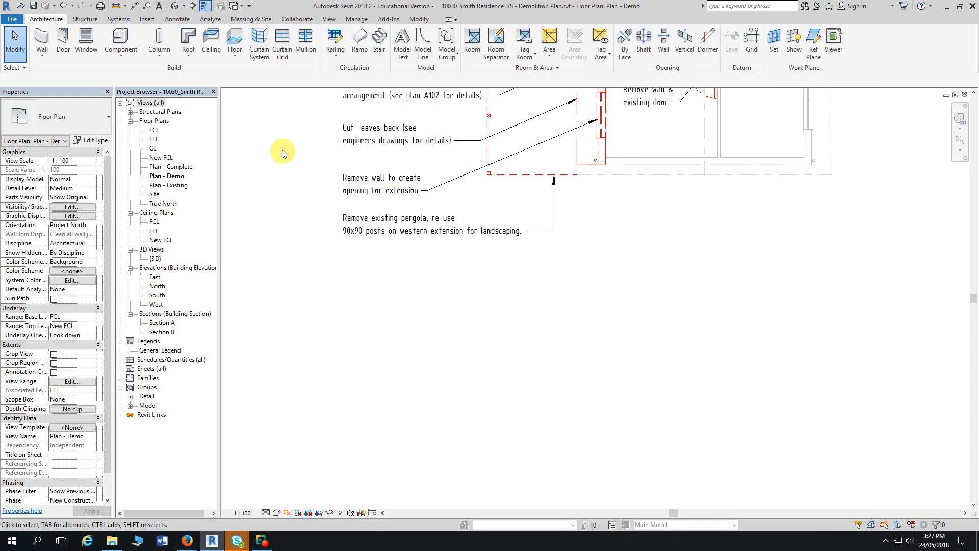
middle_drag(289, 154, 313, 319)
scroll(314, 318, down, 1)
scroll(350, 345, down, 1)
scroll(350, 332, down, 1)
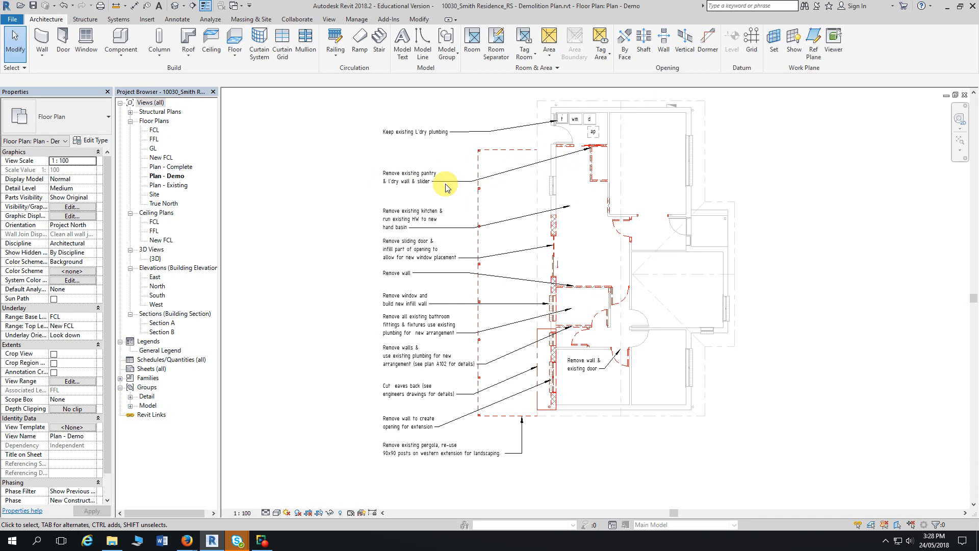
middle_drag(350, 203, 357, 219)
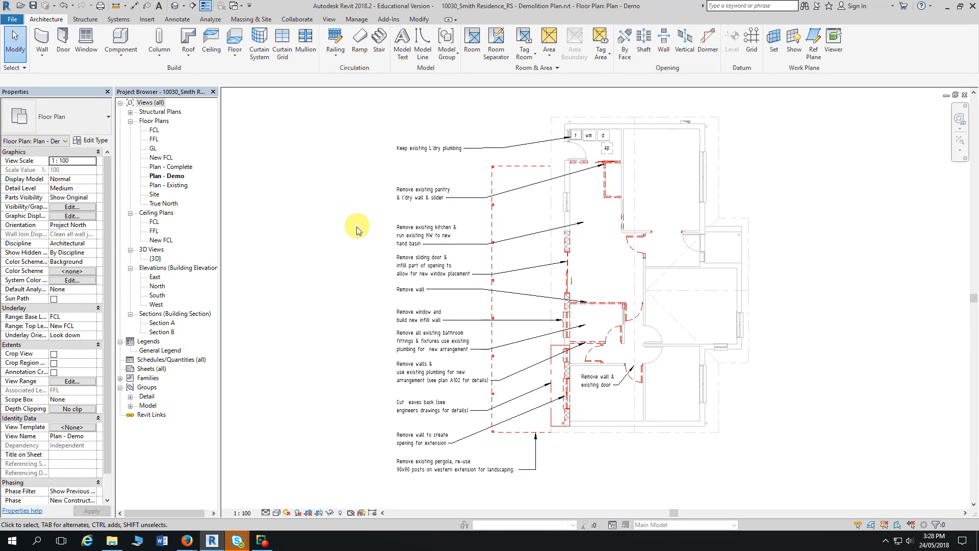
Place a North Arrow (AUS) symbol above and just to the right of the house on the demolition plan
scroll(349, 255, down, 2)
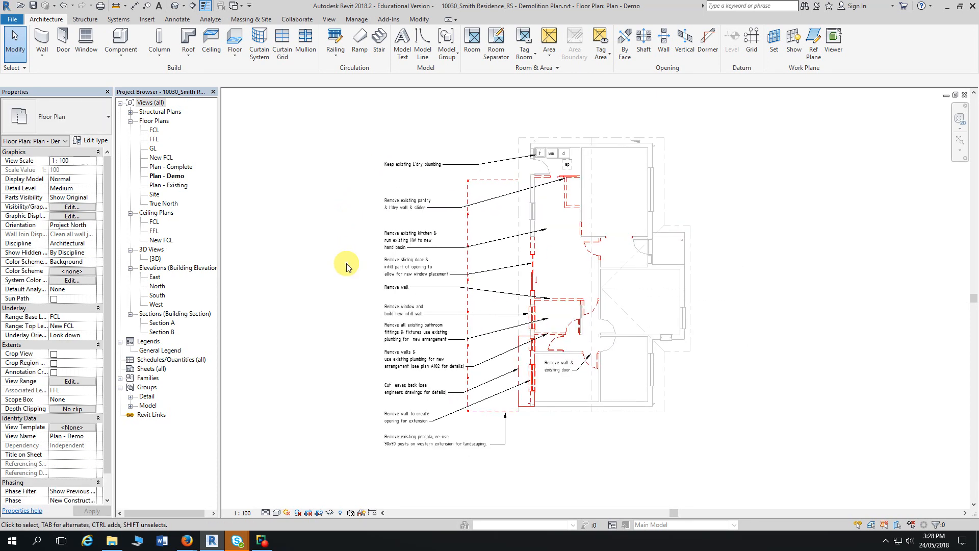
scroll(346, 265, down, 2)
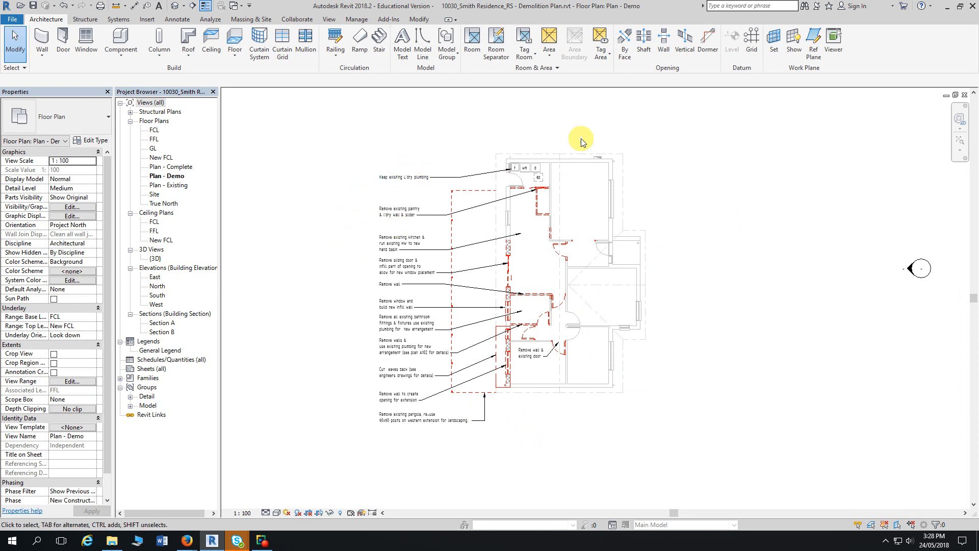
click(177, 20)
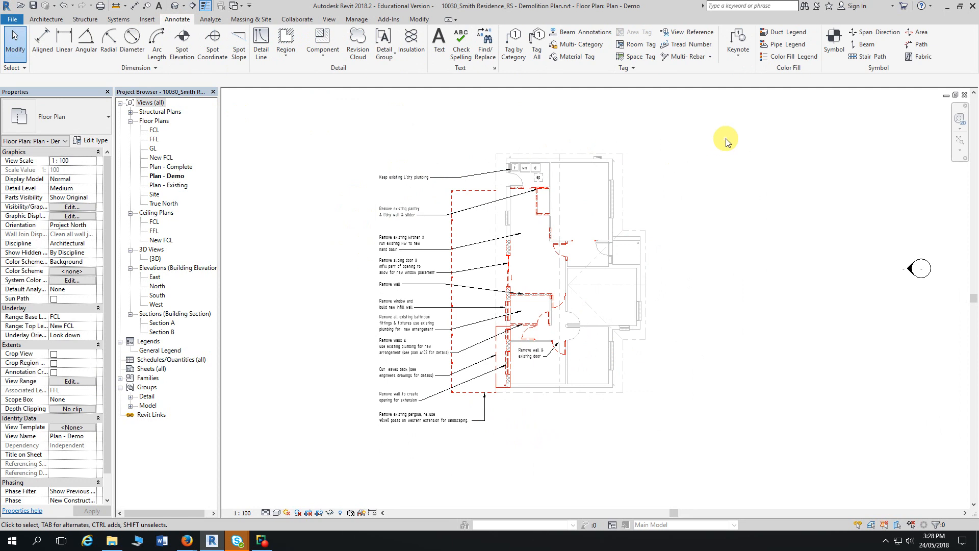
click(837, 51)
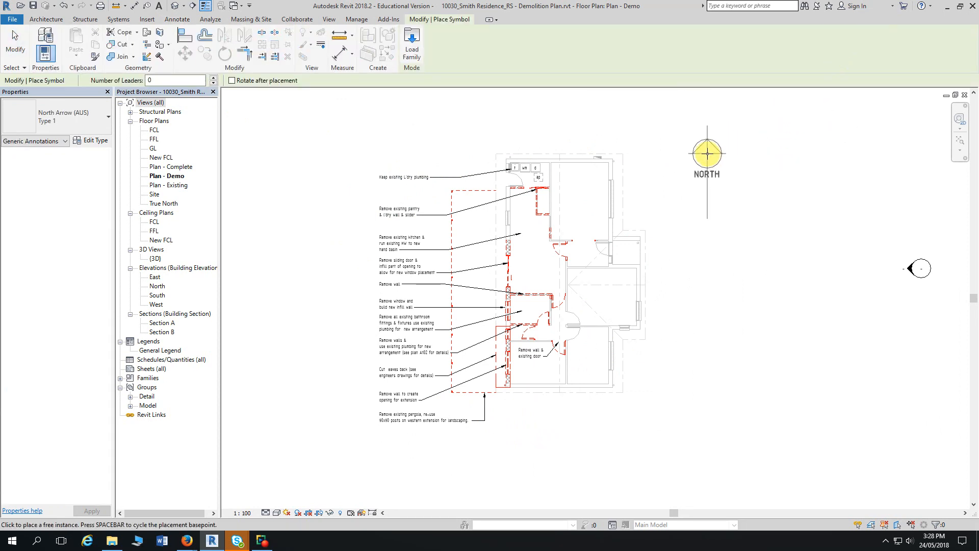
middle_drag(703, 153, 720, 197)
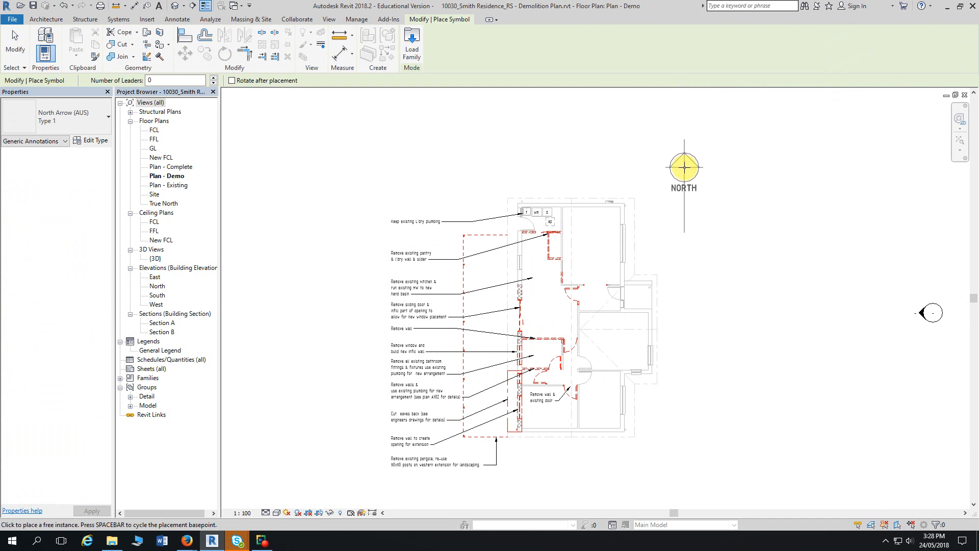
click(681, 168)
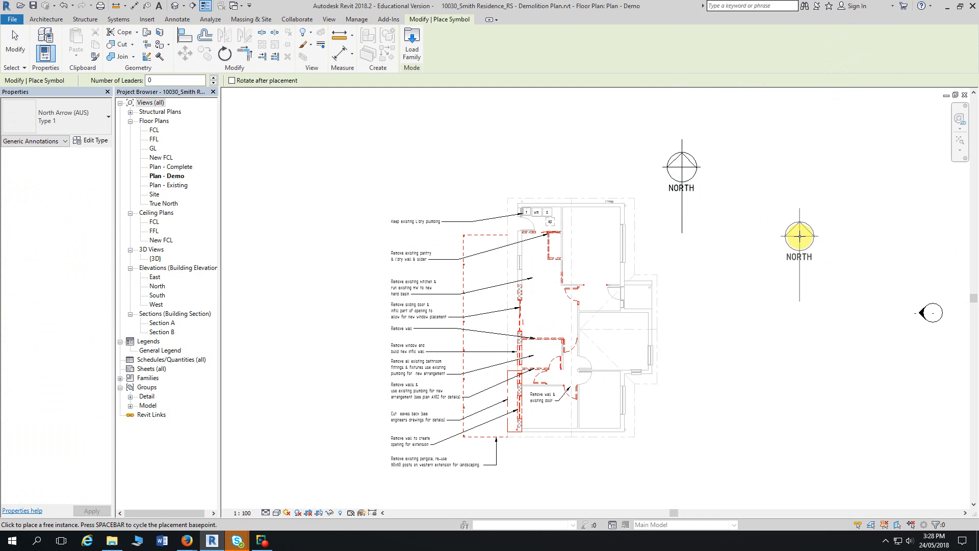
scroll(800, 236, down, 3)
scroll(810, 306, down, 1)
click(836, 314)
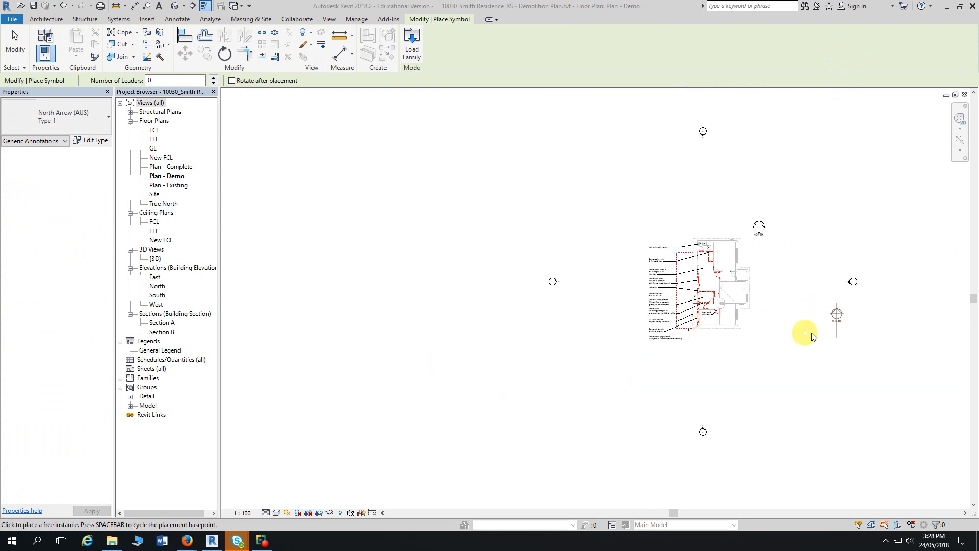
key(Escape)
key(Escape)
Enable both Crop View and Crop Region Visible for the Plan - Demo view
middle_drag(865, 339, 740, 340)
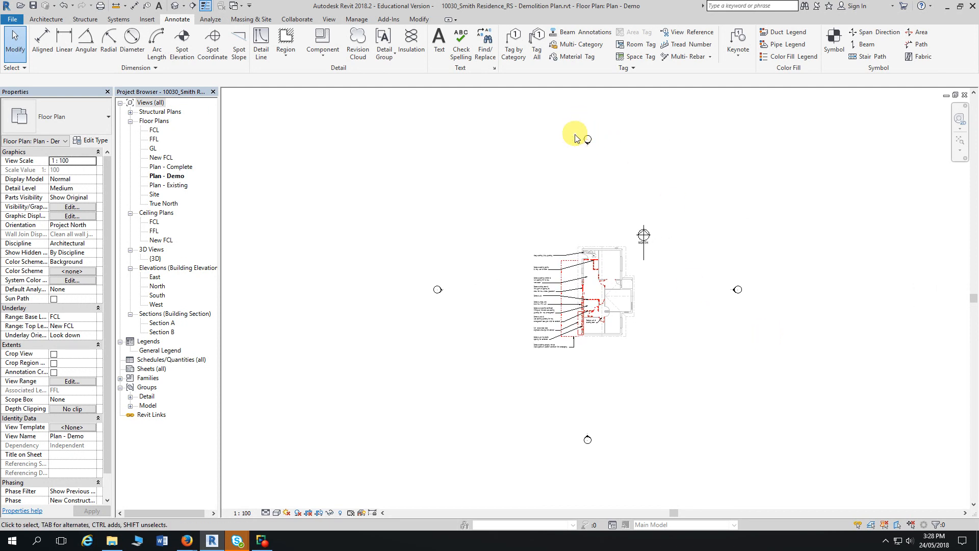
click(54, 363)
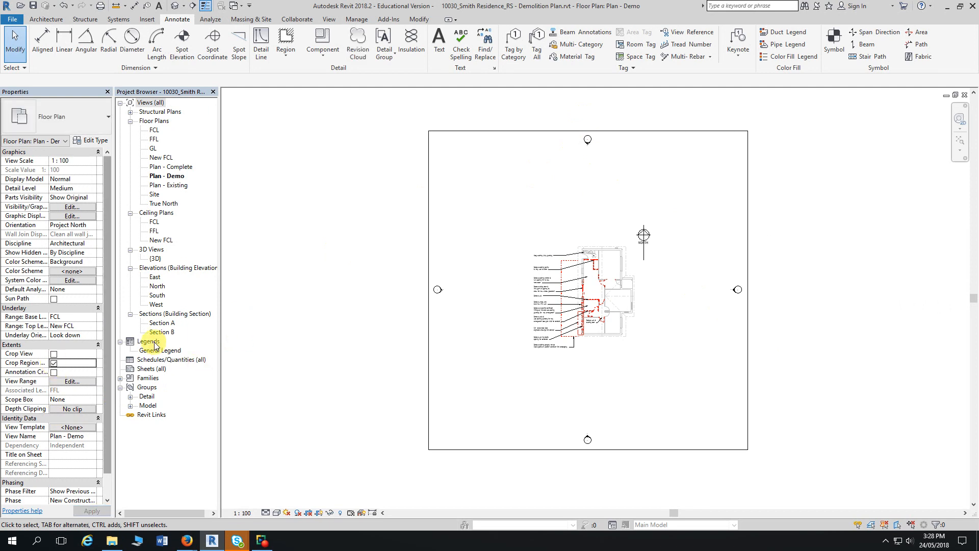
click(54, 353)
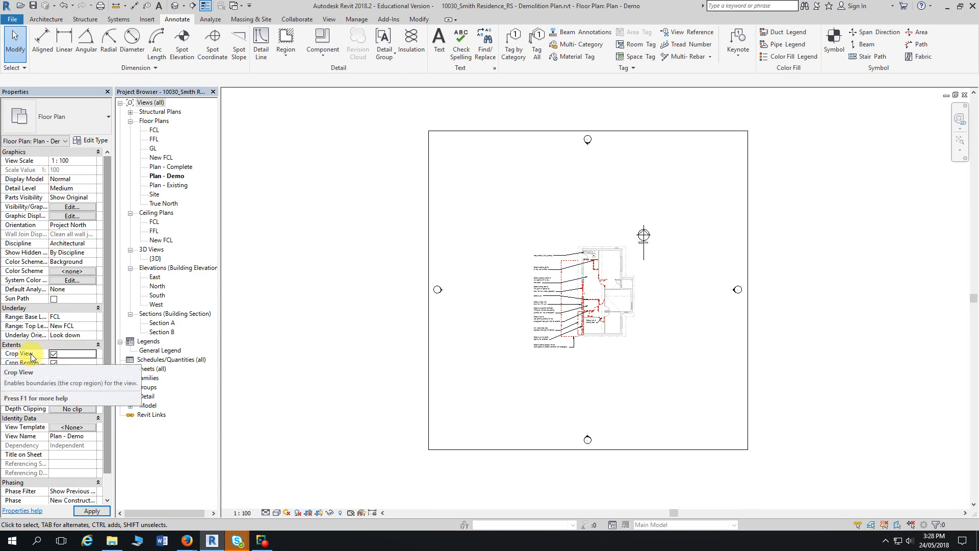
click(53, 363)
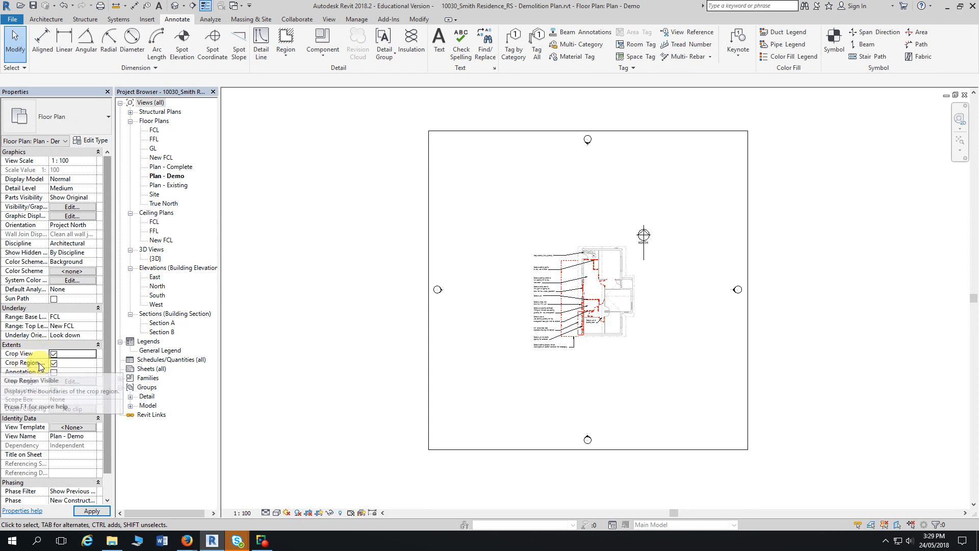
click(53, 363)
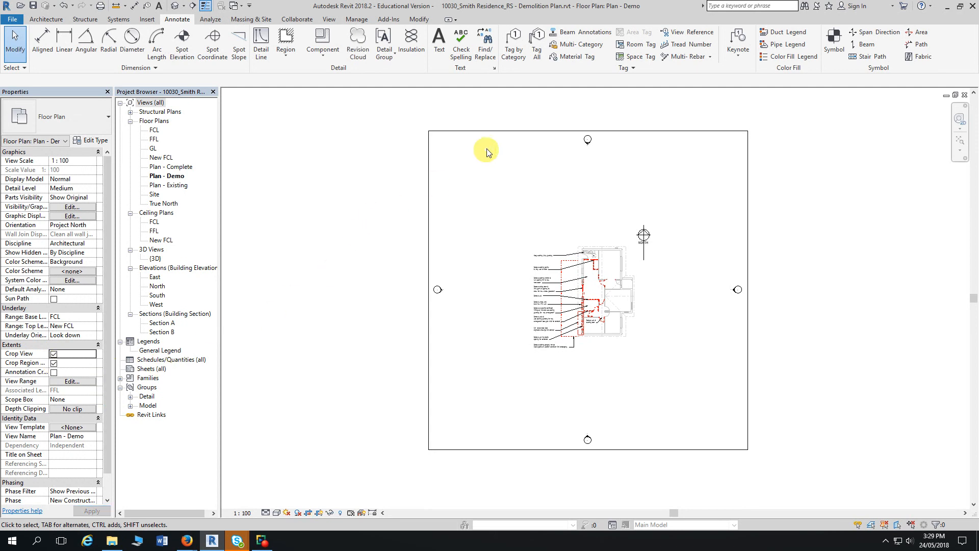
Pull all four edges of the crop region in to fit closely around the house and pergola outline, excluding the elevation markers
click(508, 132)
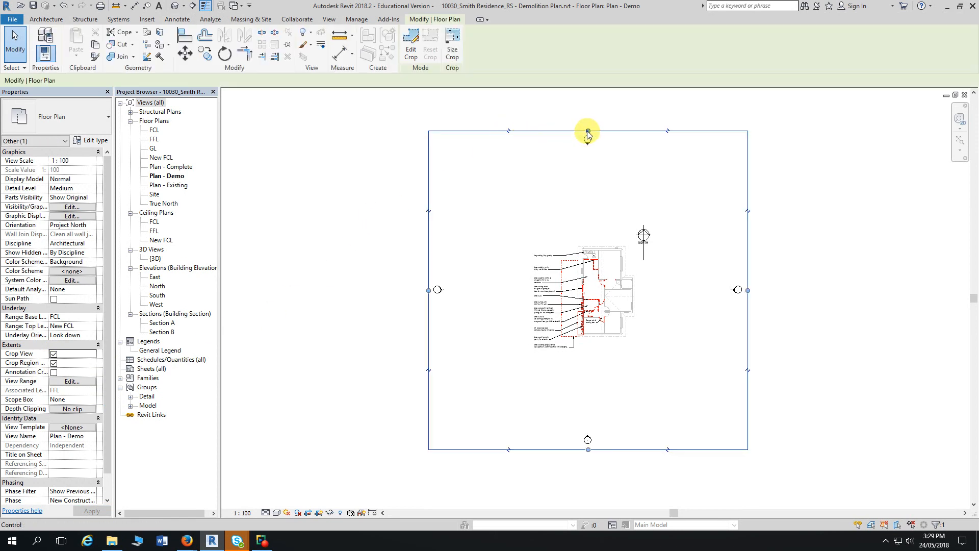
drag(587, 131, 581, 239)
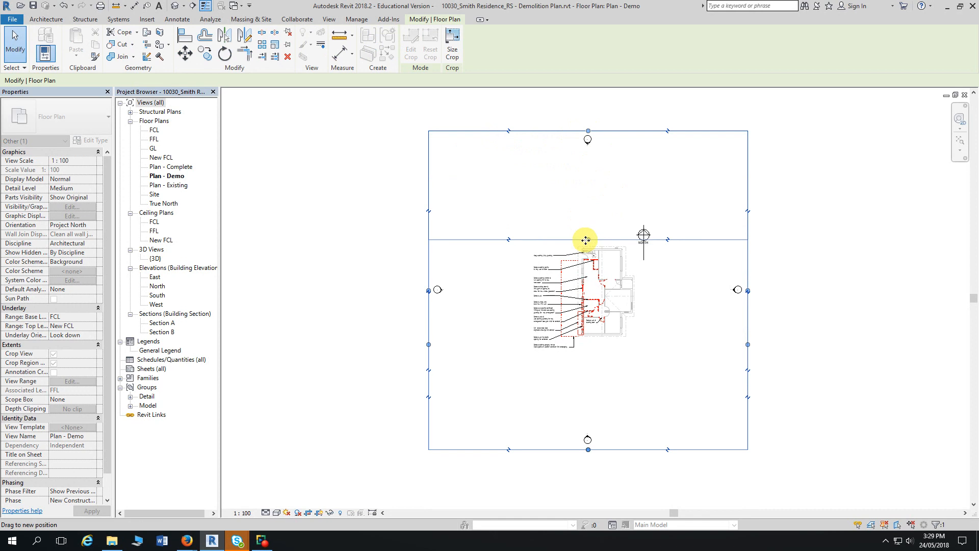
drag(747, 346, 639, 351)
drag(534, 451, 525, 341)
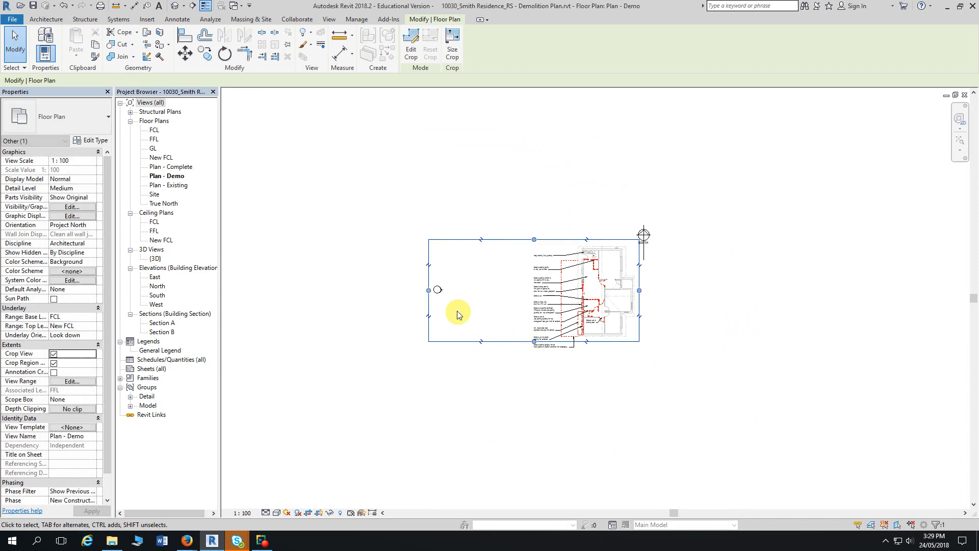
drag(442, 295, 560, 288)
scroll(568, 382, up, 4)
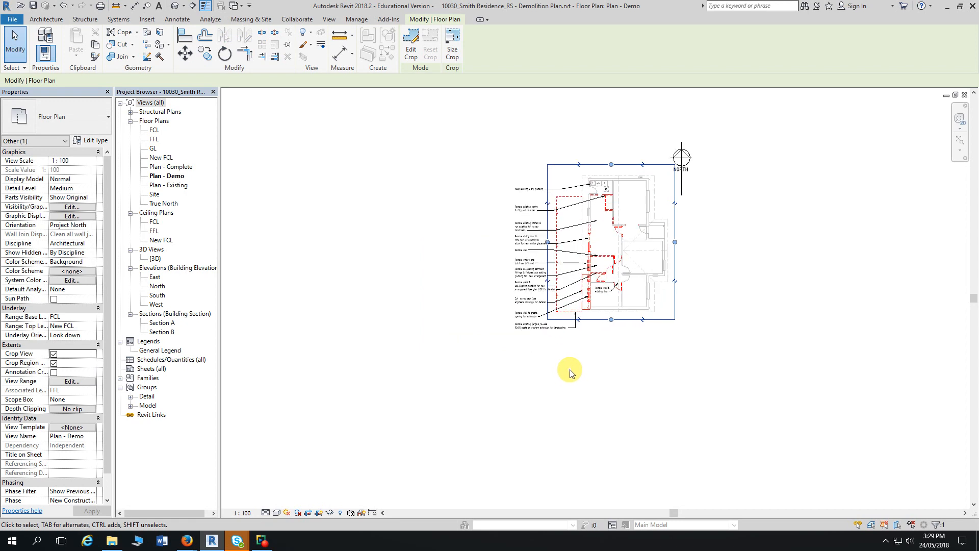
scroll(408, 274, up, 3)
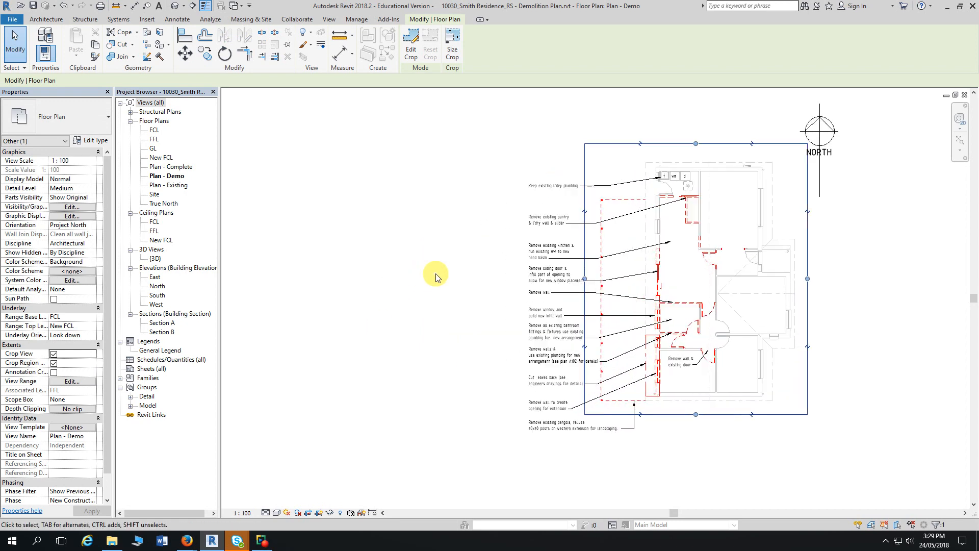
middle_drag(456, 273, 343, 261)
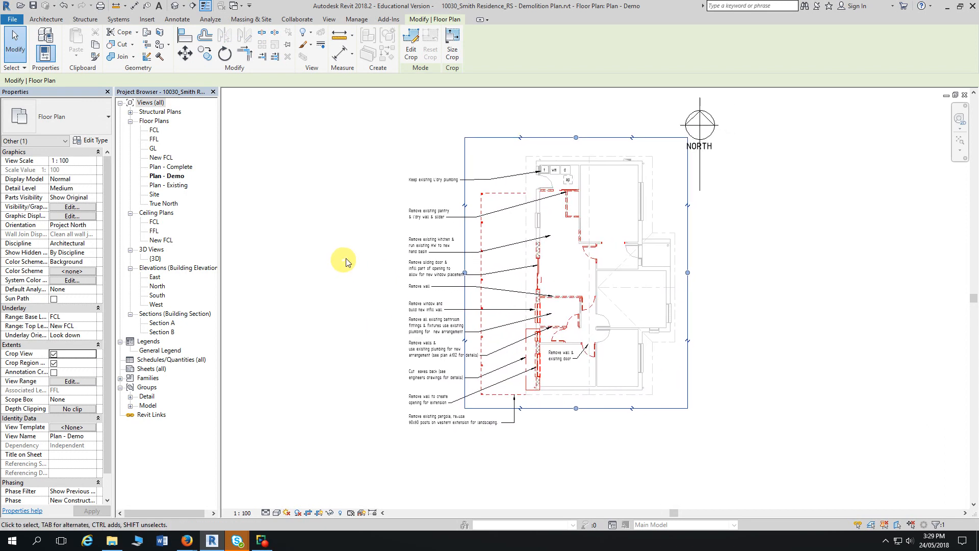
click(577, 137)
drag(576, 137, 577, 147)
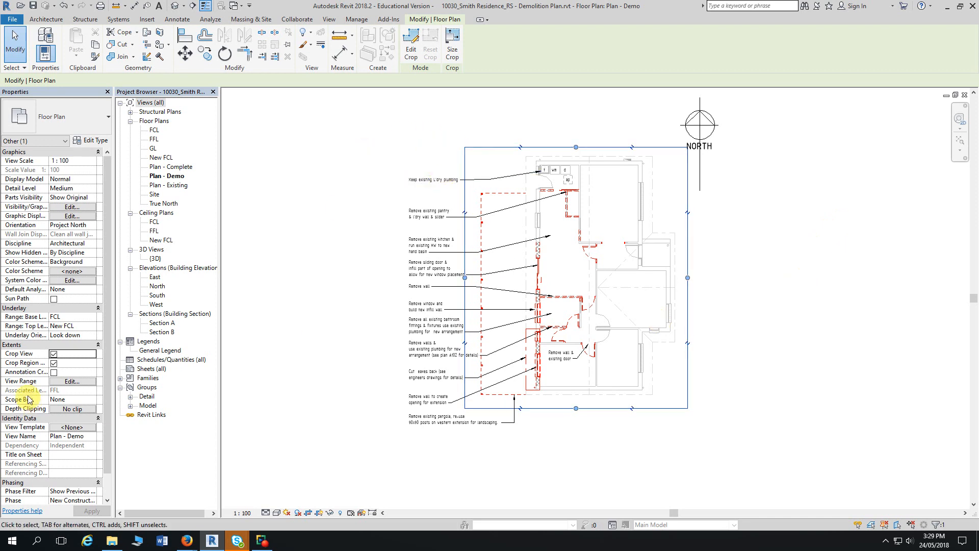
Hide the crop region boundary while keeping the view cropped, and check the plan without the elevation markers
click(54, 364)
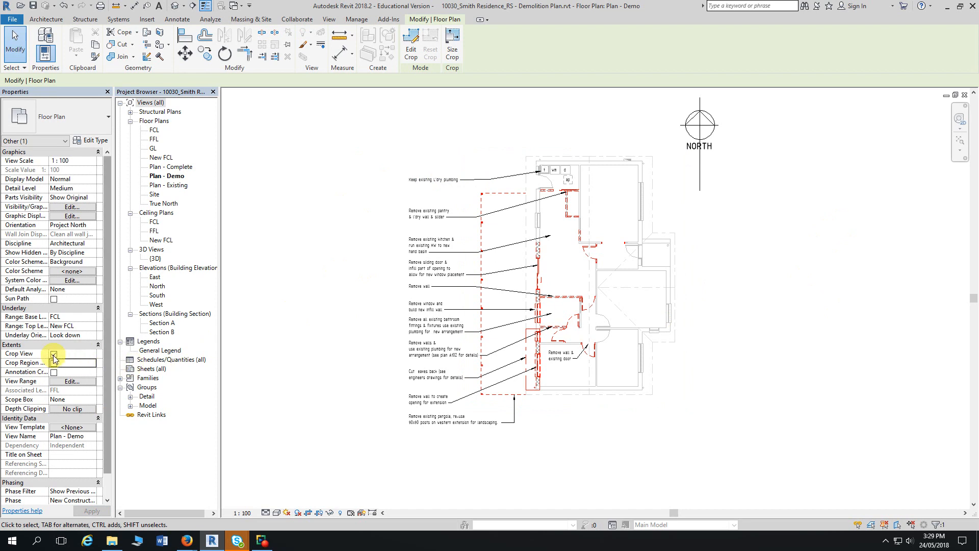
scroll(282, 271, down, 3)
middle_drag(286, 275, 413, 297)
scroll(416, 294, down, 1)
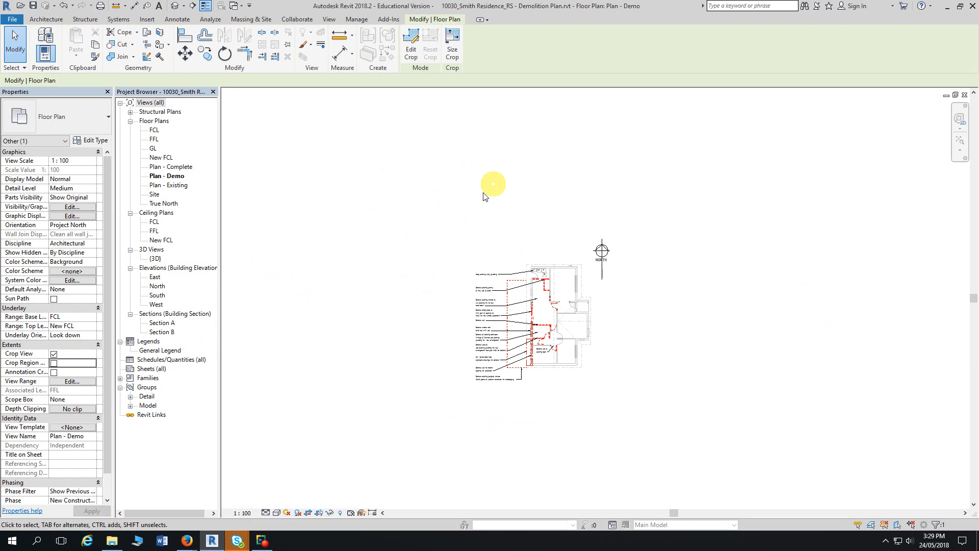
scroll(439, 298, up, 2)
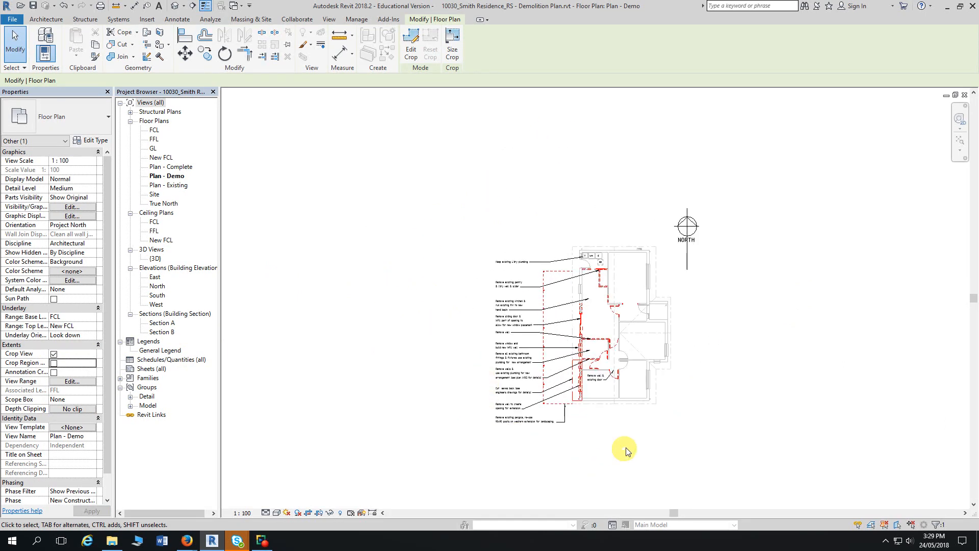
scroll(627, 450, up, 3)
middle_drag(631, 424, 674, 437)
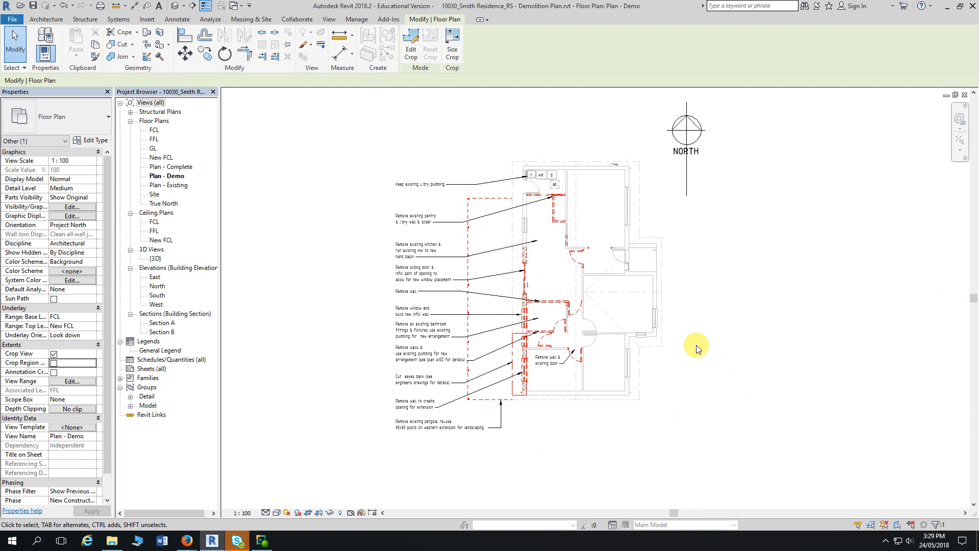
Nudge the north arrow slightly to the left, closer to the house
click(686, 176)
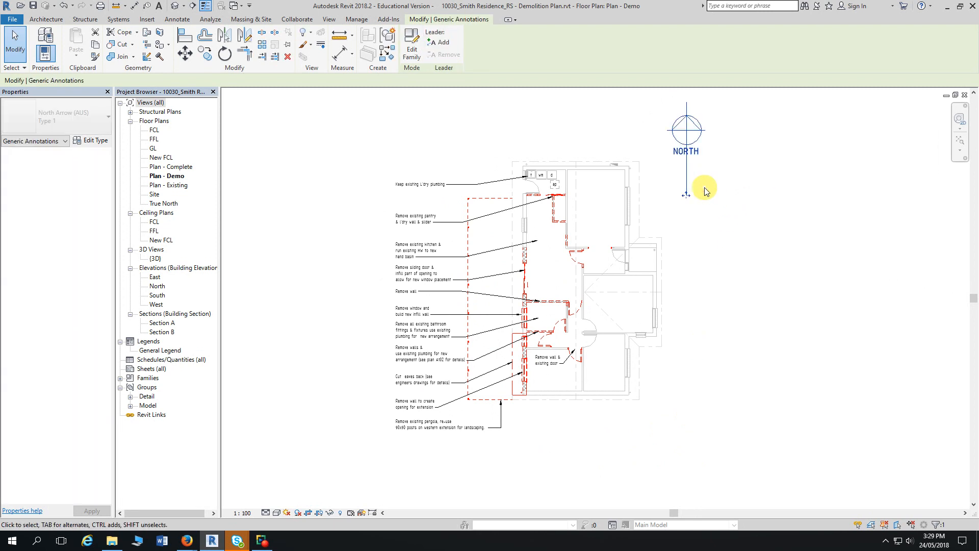
key(Left)
key(Left)
key(Left)
key(Left)
key(Left)
key(Left)
key(Left)
key(Left)
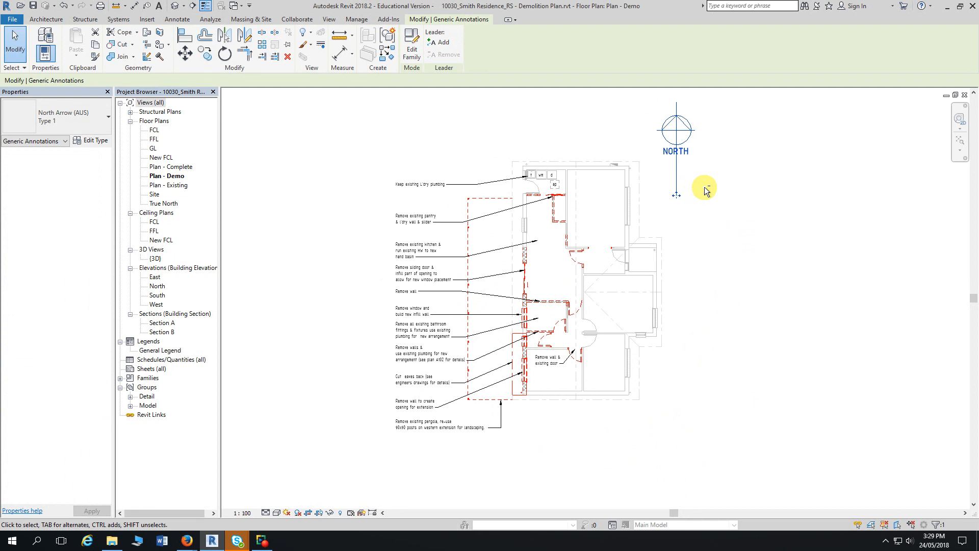
click(765, 270)
Check the overall layout of the finished demolition plan and save the project
scroll(762, 265, down, 2)
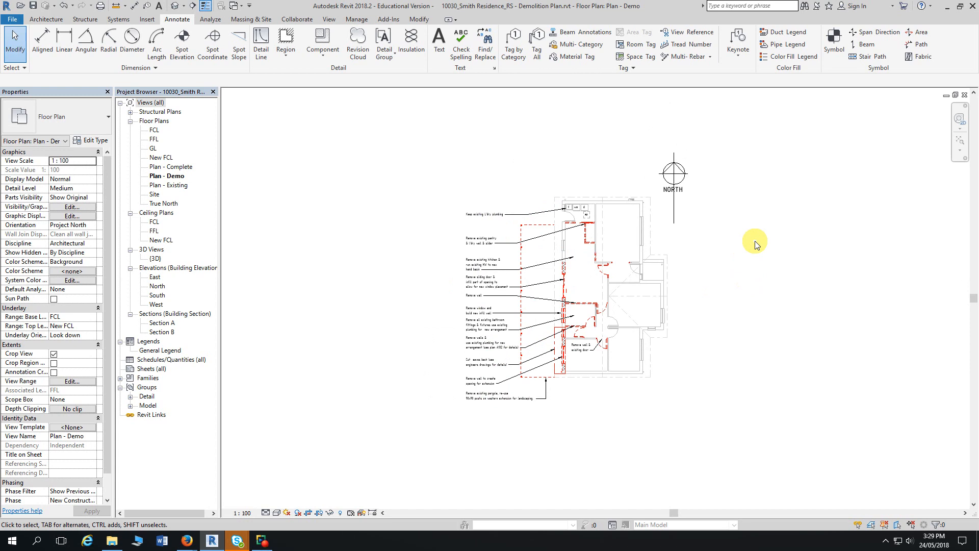
scroll(438, 253, up, 1)
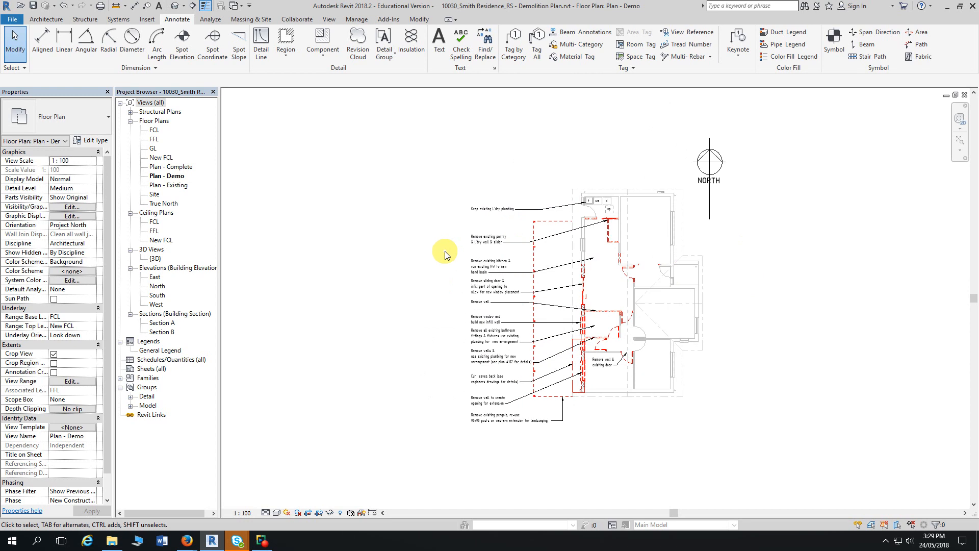
middle_drag(444, 254, 405, 259)
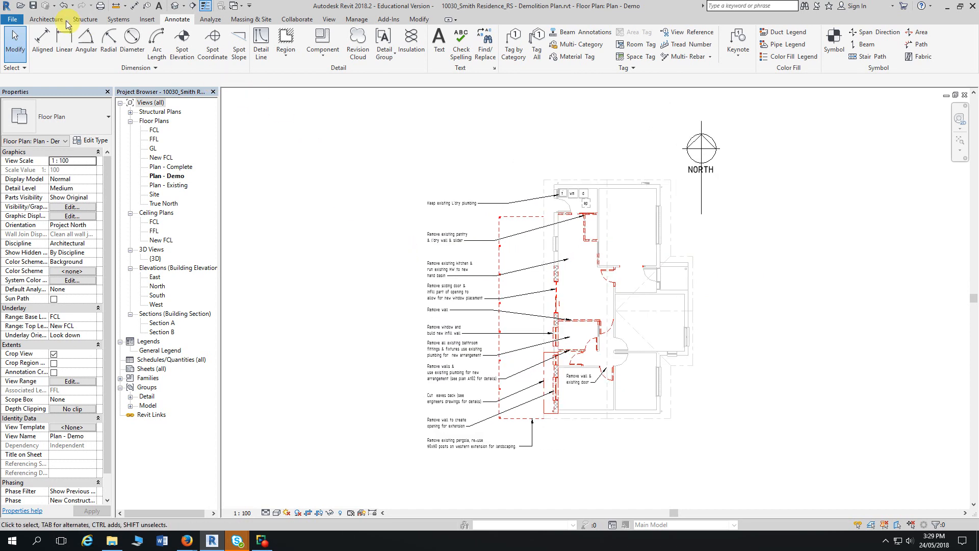
click(37, 7)
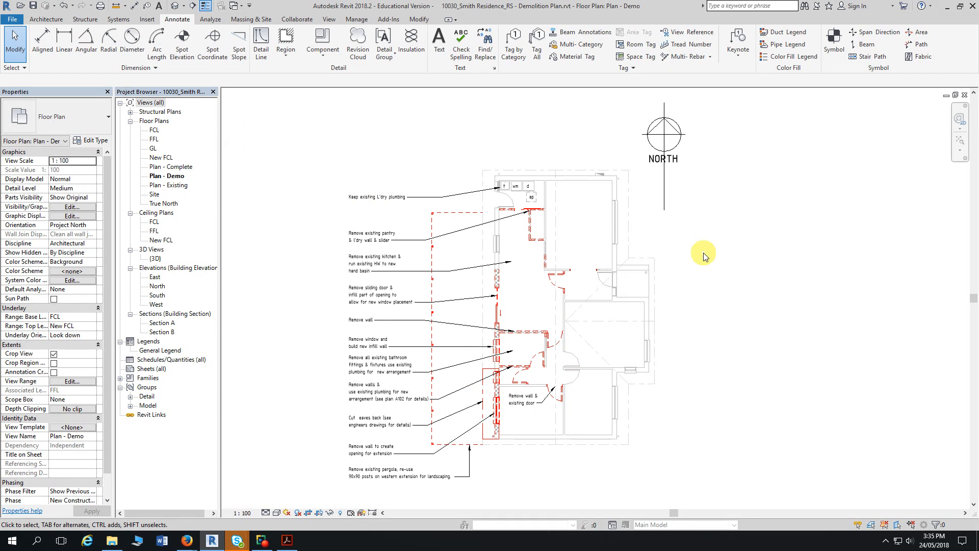
Open the Site floor plan and bring the whole building and its four elevation markers into view
click(154, 195)
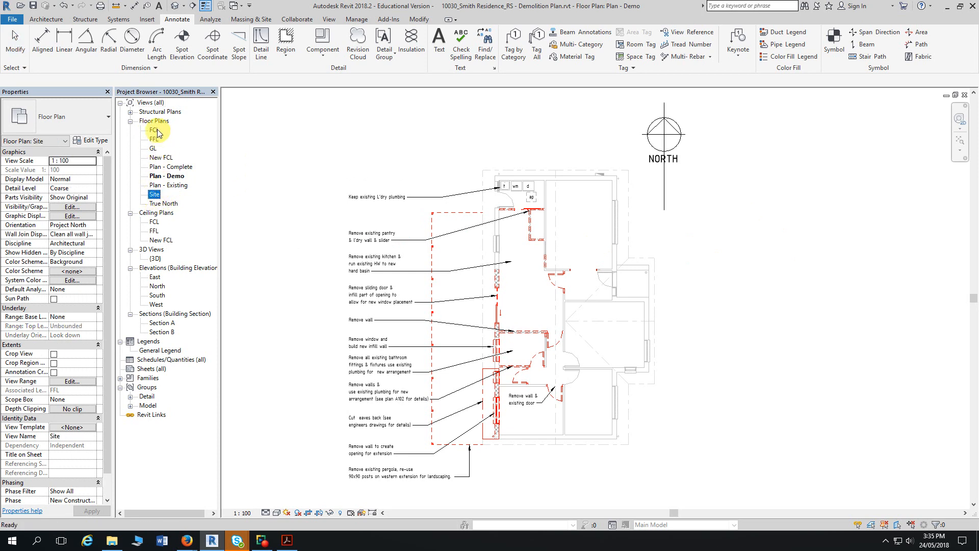
double_click(154, 194)
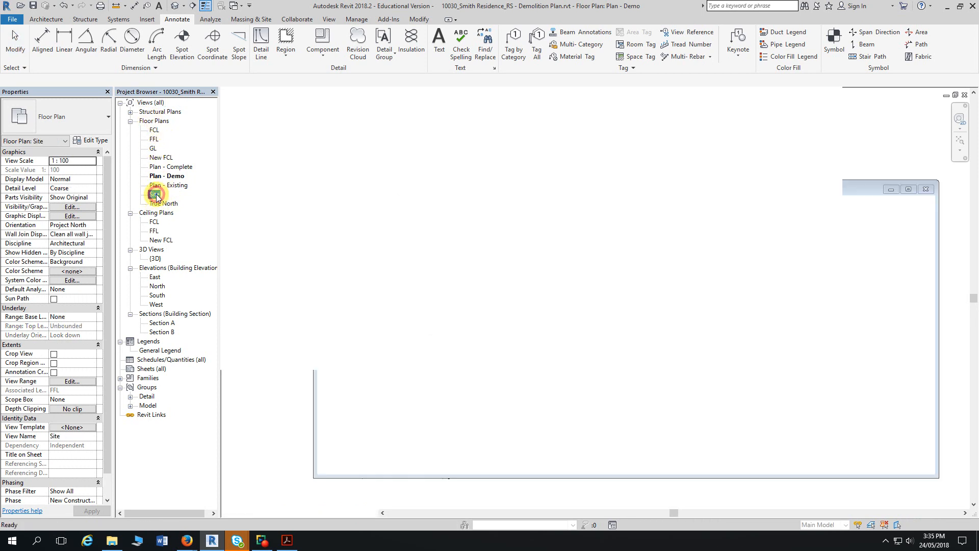
scroll(284, 203, down, 2)
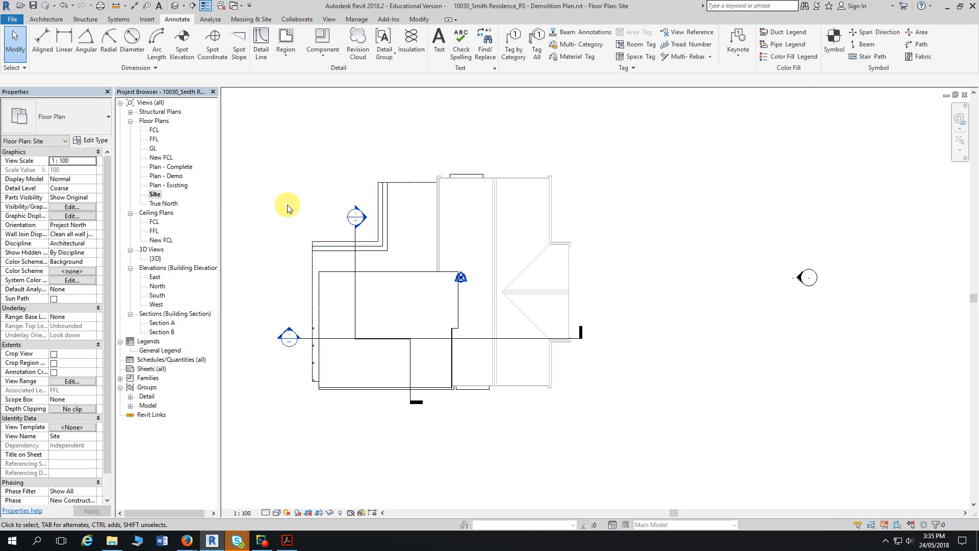
middle_drag(284, 203, 449, 256)
scroll(418, 203, down, 2)
scroll(419, 245, down, 1)
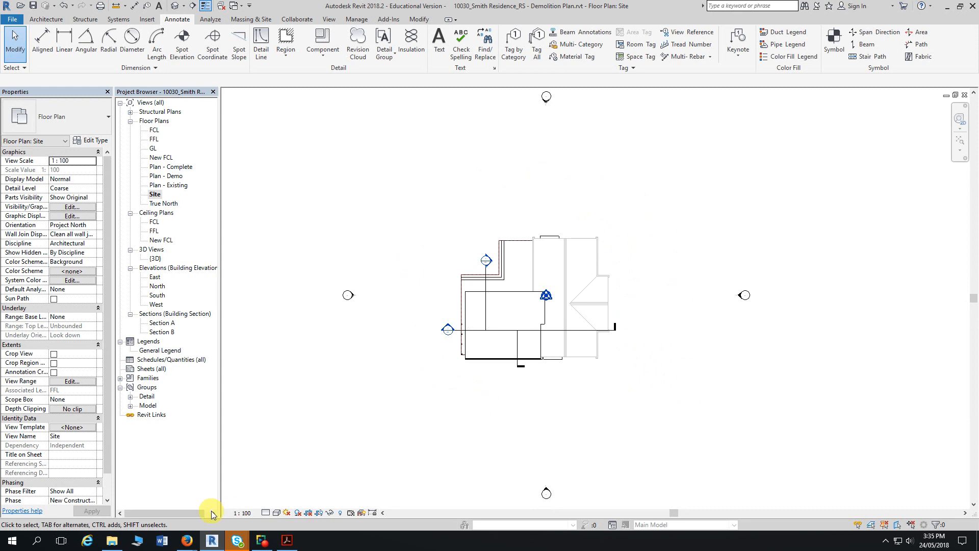
Close one of the two reference plan PDF windows open in Firefox
mouse_move(188, 542)
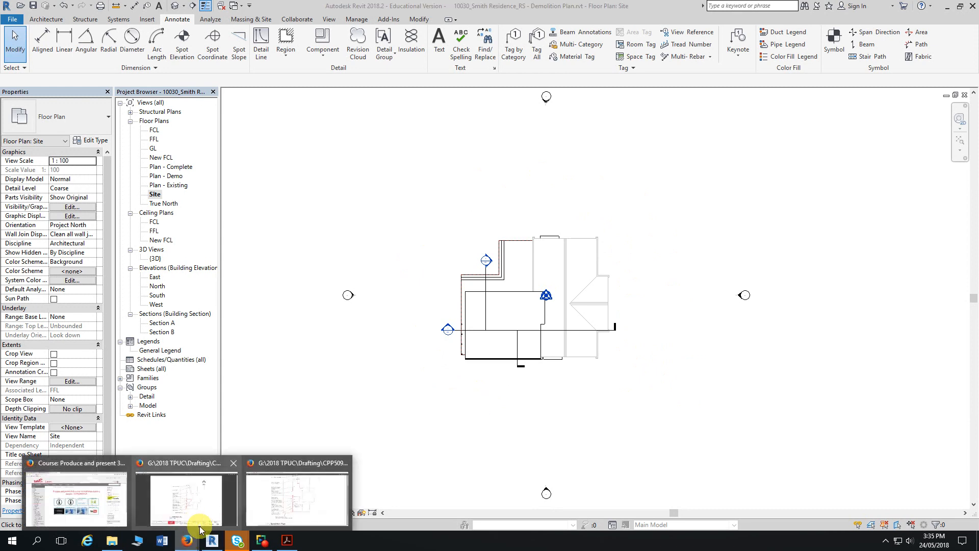
click(233, 463)
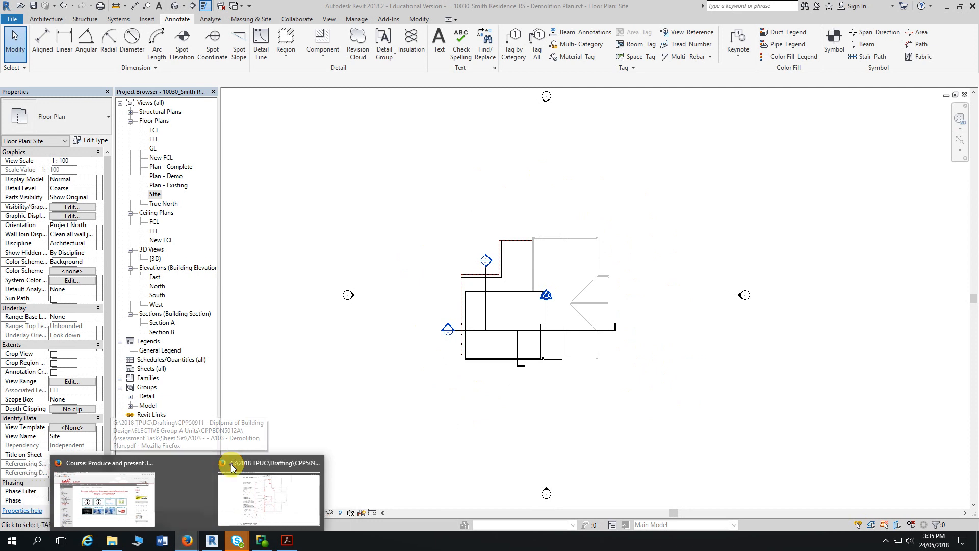
Switch to the Firefox course page, open the A102 - Site Plan example sheet under Part 2 - Documentation, and examine its layout and annotations
click(283, 463)
click(179, 519)
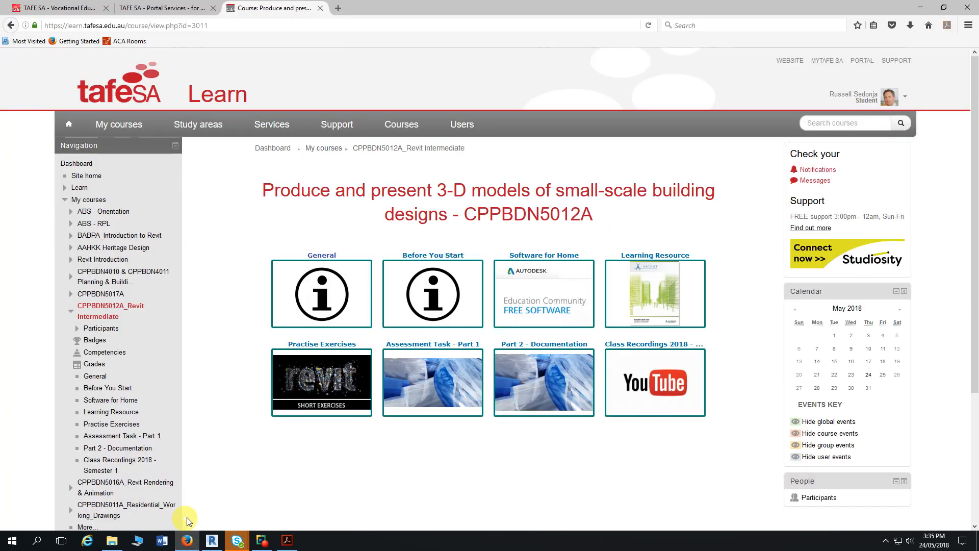
click(533, 364)
scroll(337, 352, down, 7)
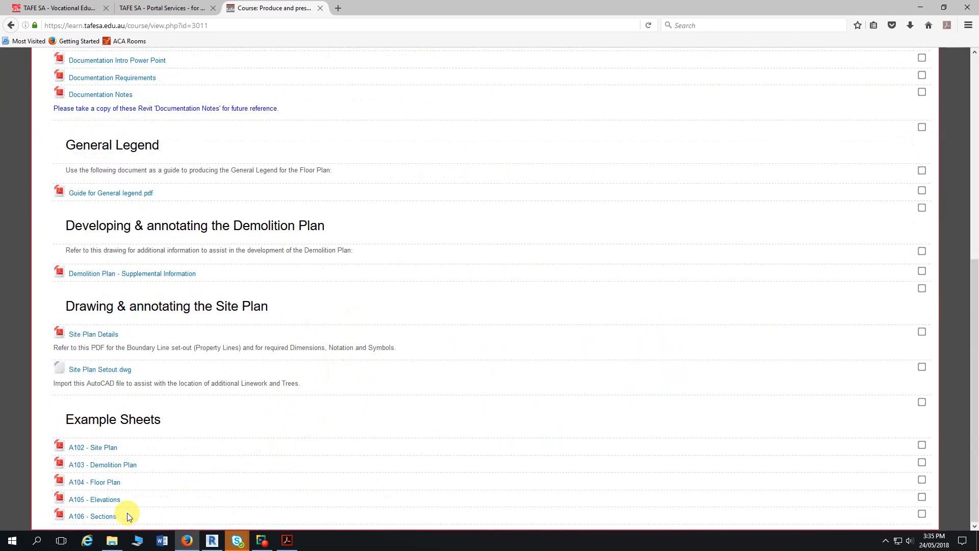
click(99, 448)
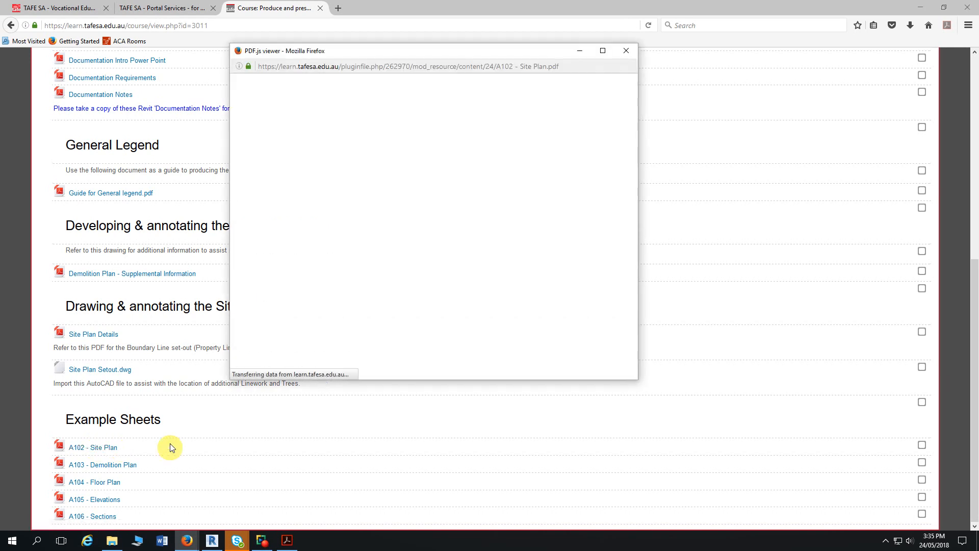
click(603, 52)
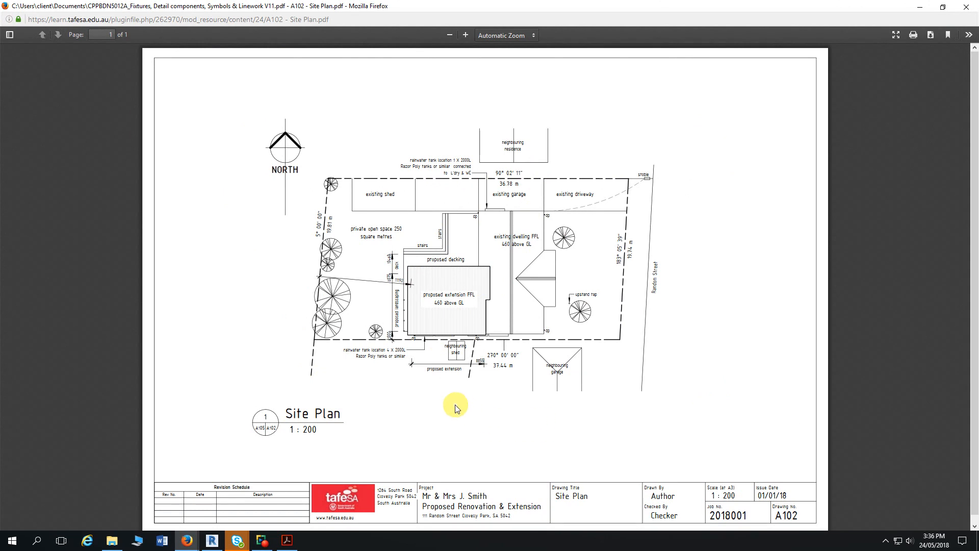
ctrl+scroll(436, 402, up, 3)
scroll(413, 416, up, 3)
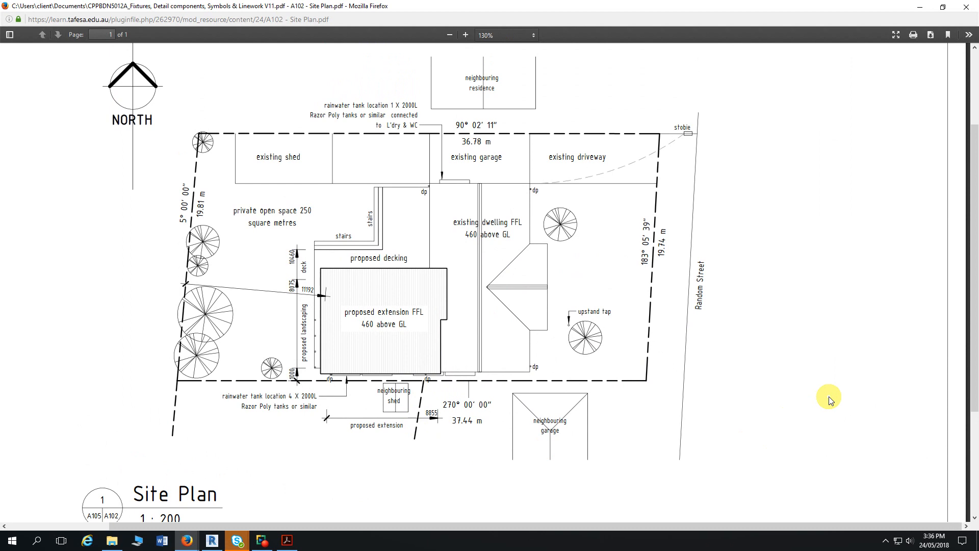
scroll(825, 398, up, 1)
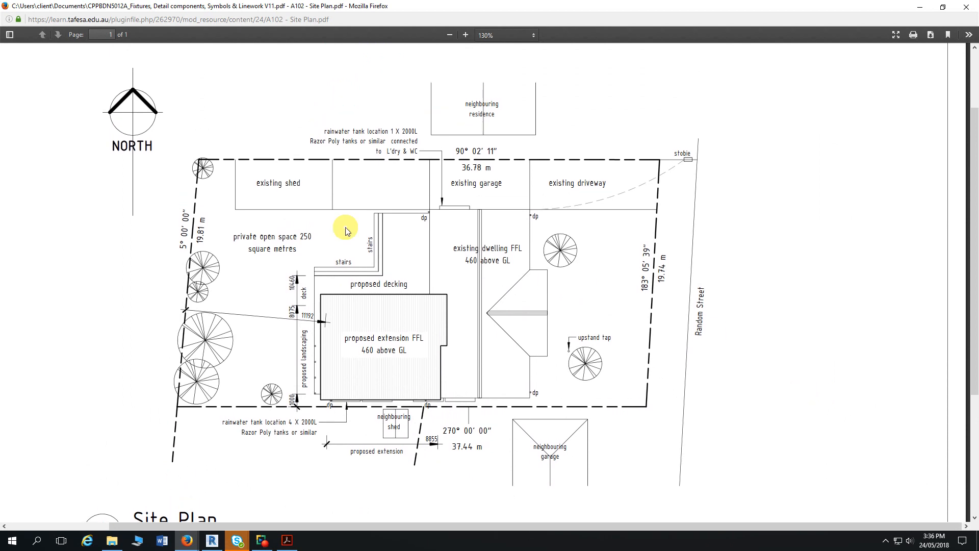
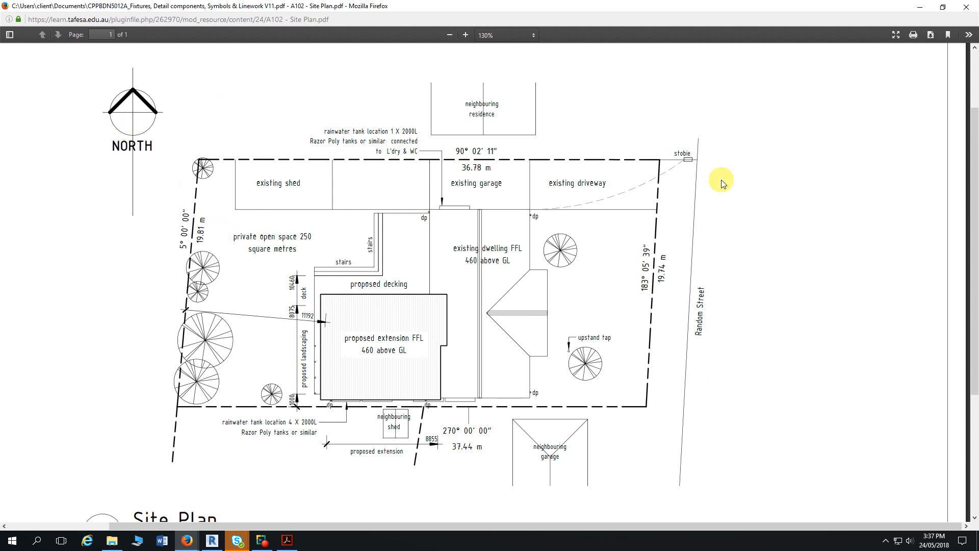
Minimise the example sheet, close the Part 2 - Documentation section and switch back to Revit
click(920, 8)
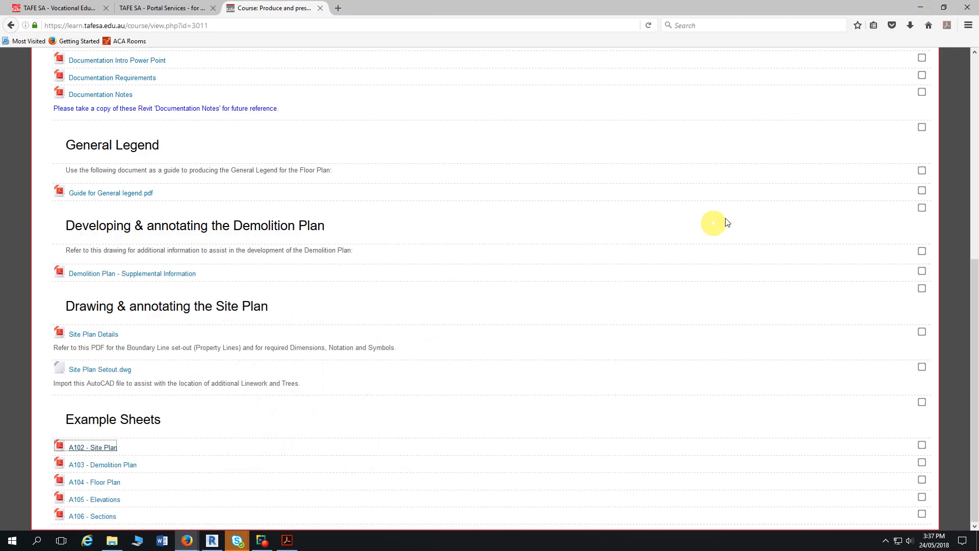
scroll(888, 114, up, 6)
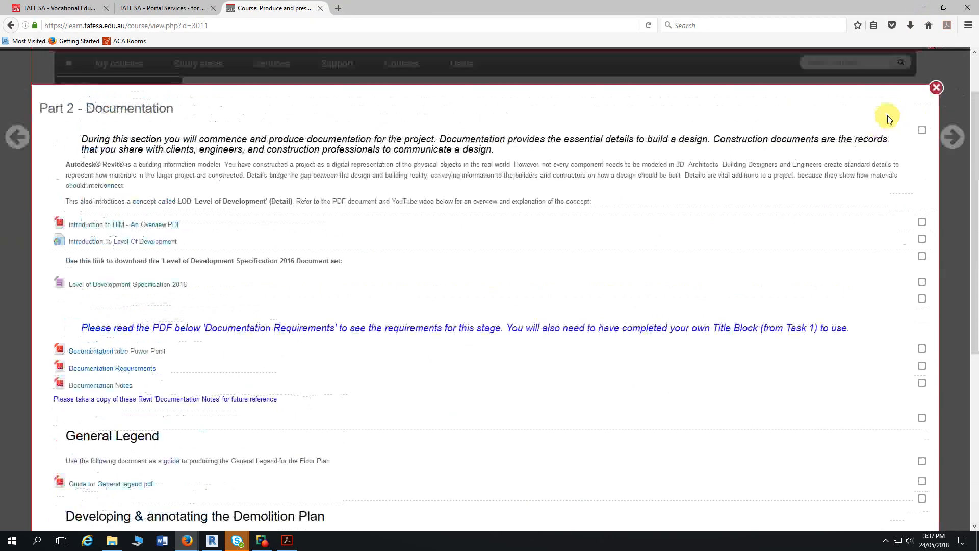
click(941, 94)
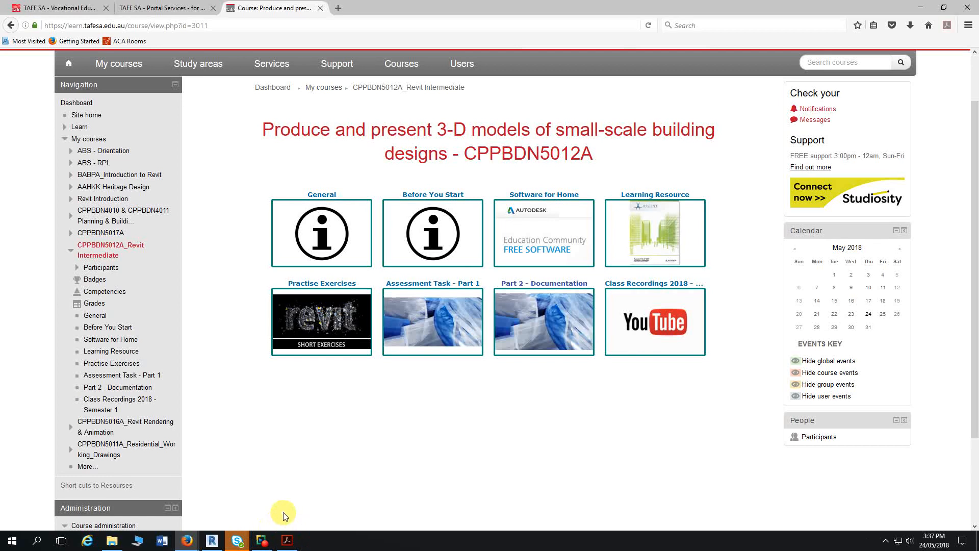
click(213, 541)
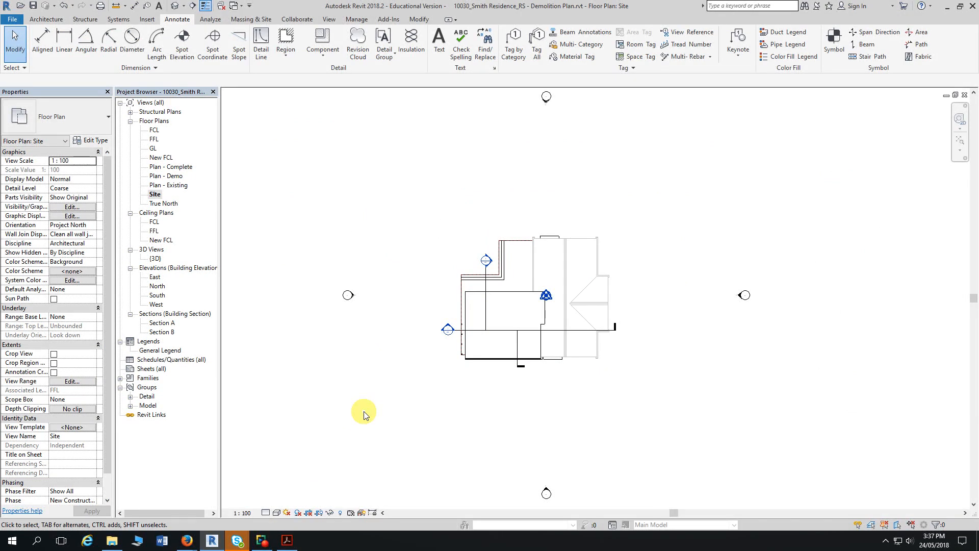
Try the Site view at a scale of 1 : 200, and return it to 1 : 100 for comparison
click(243, 514)
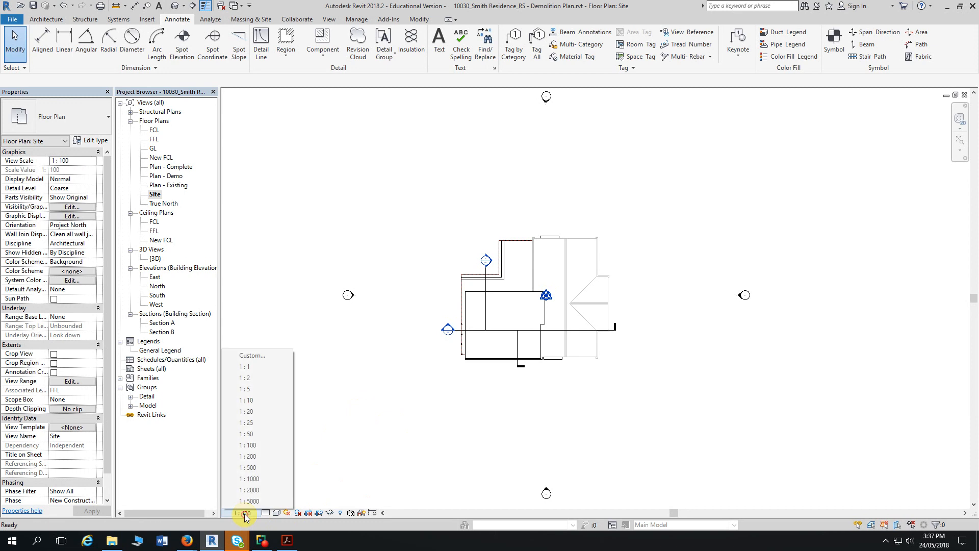
click(265, 456)
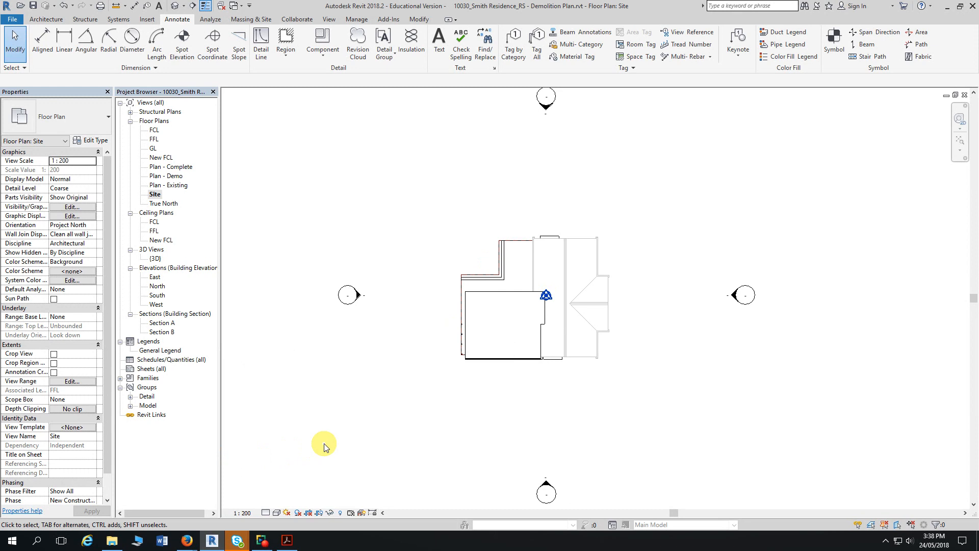
click(241, 513)
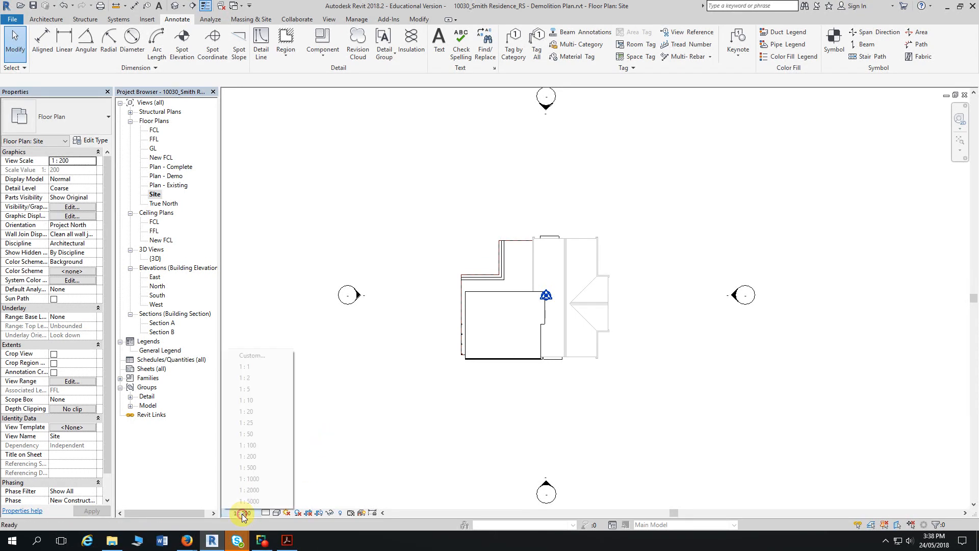
click(264, 445)
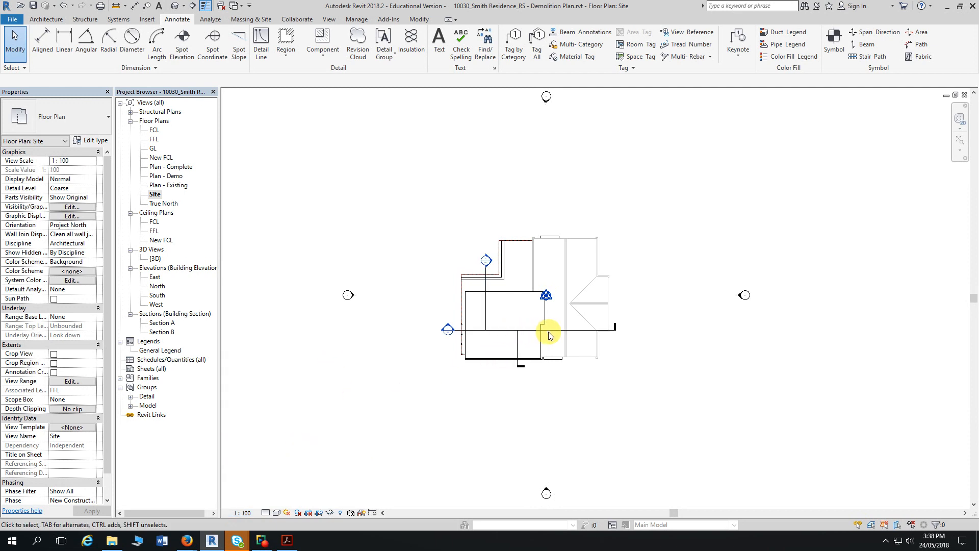
Set the Site view's scale to 1 : 200, crop the view and make its crop region visible
click(239, 516)
click(258, 456)
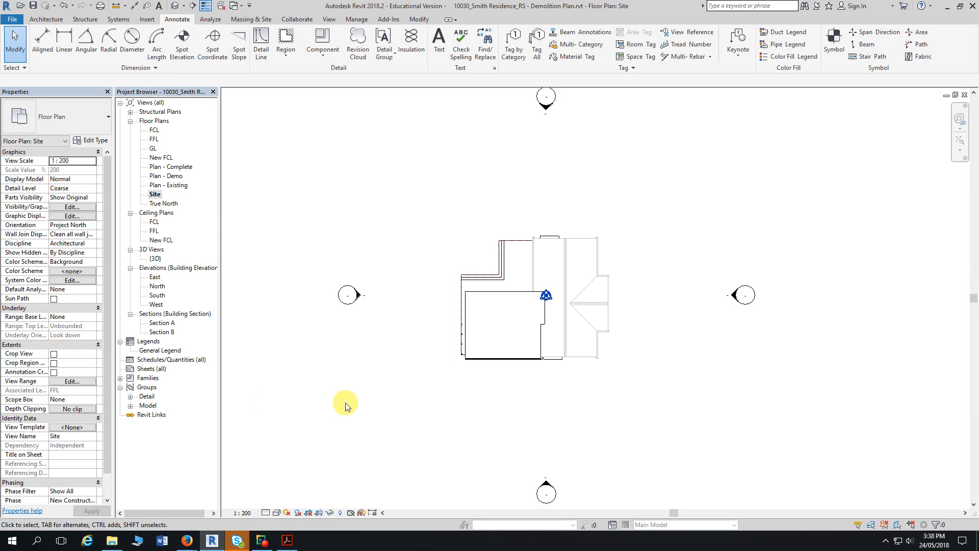
click(54, 355)
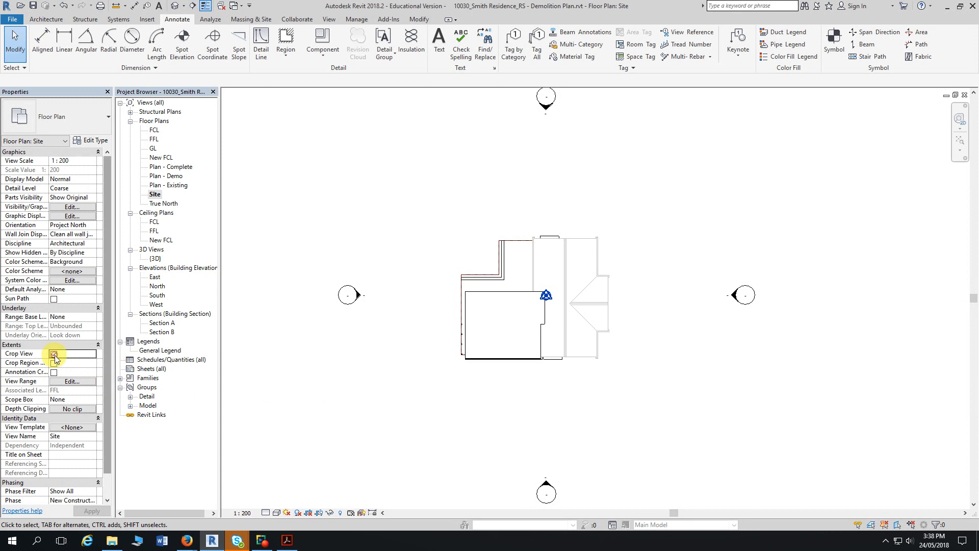
click(54, 364)
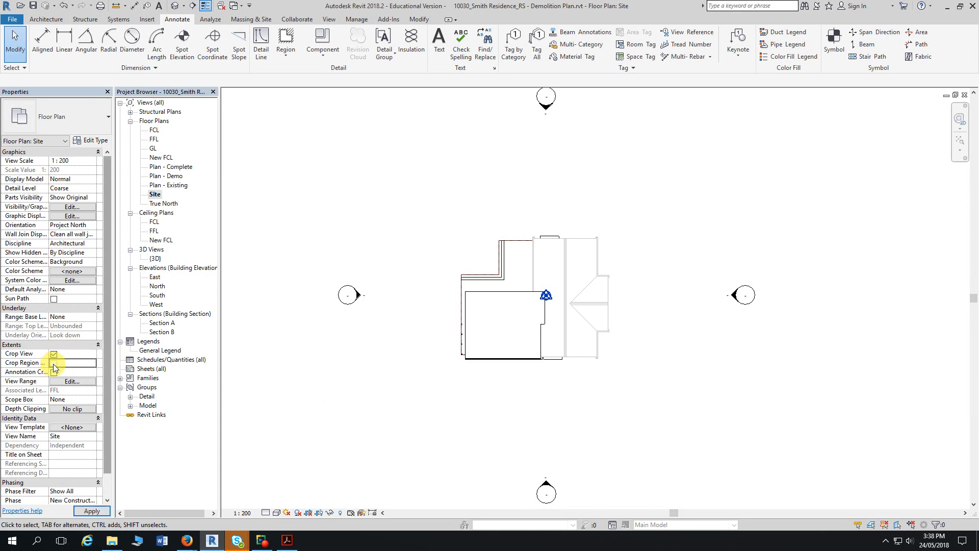
scroll(354, 396, down, 1)
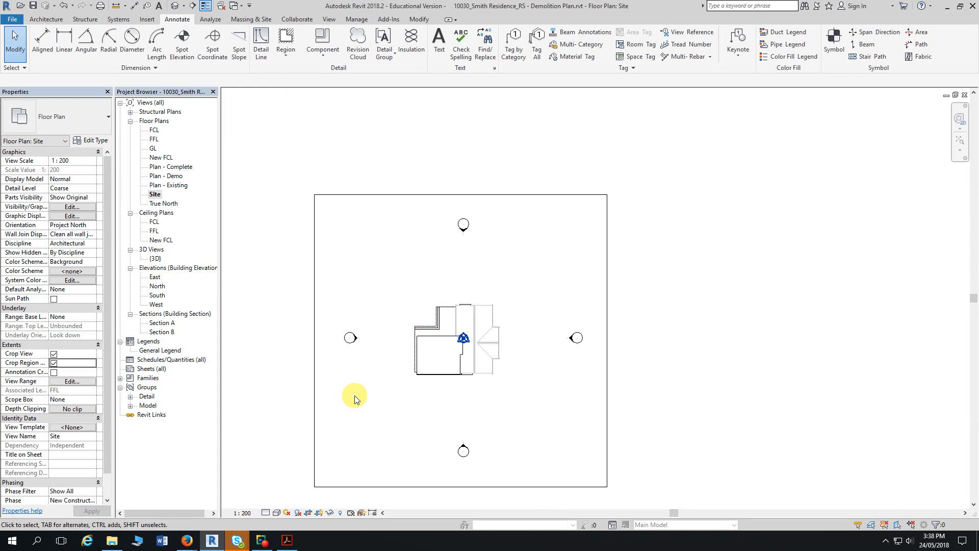
Widen the Site view's crop region outward on its east and west sides, leaving extra space around the house
middle_drag(252, 411, 324, 368)
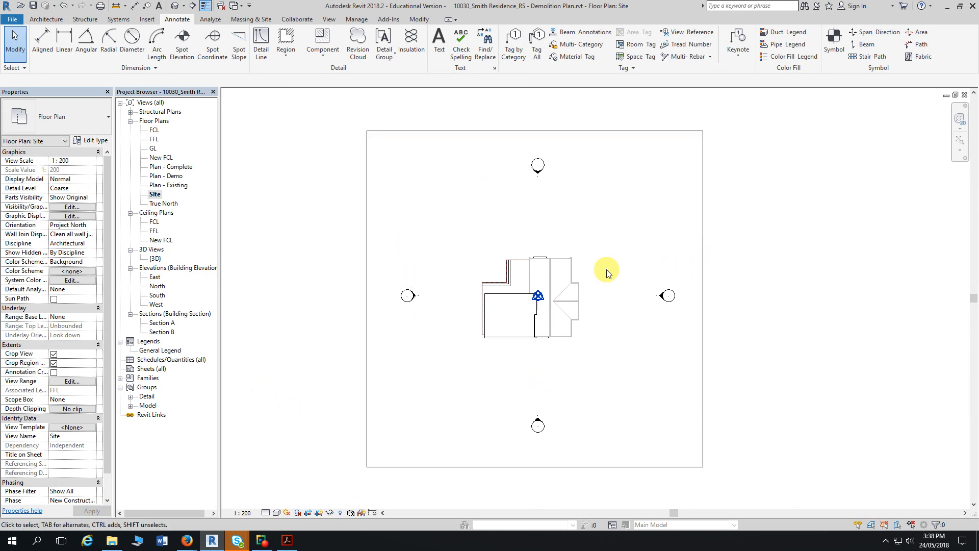
click(703, 280)
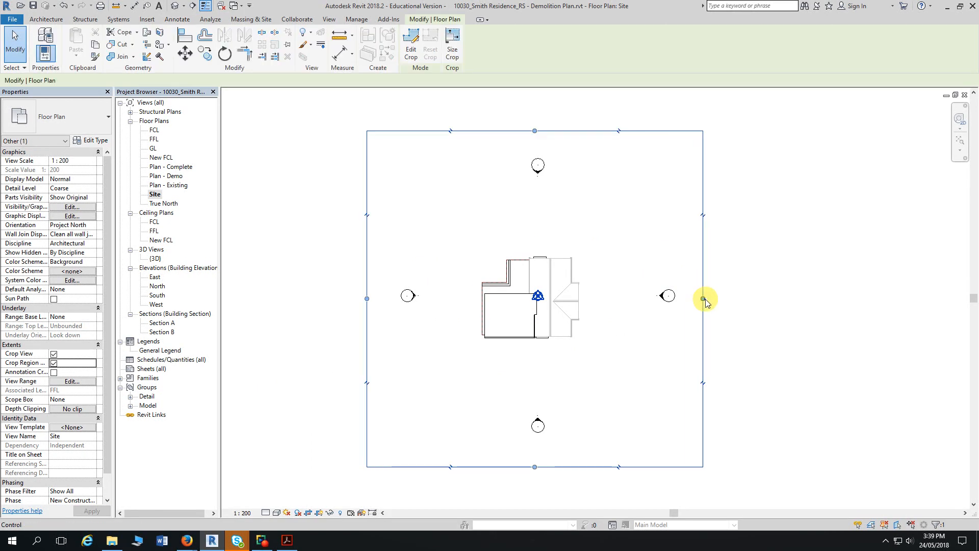
drag(702, 298, 761, 298)
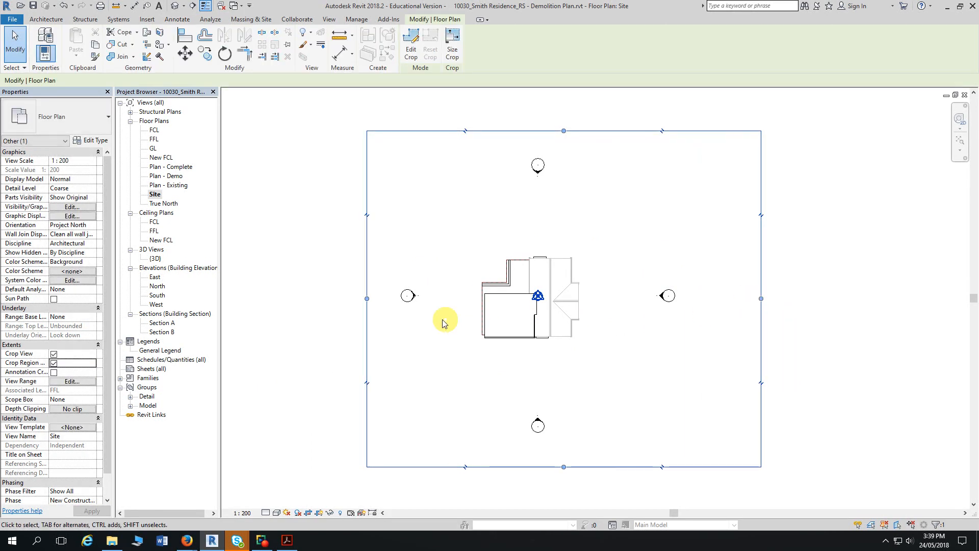
drag(366, 298, 305, 298)
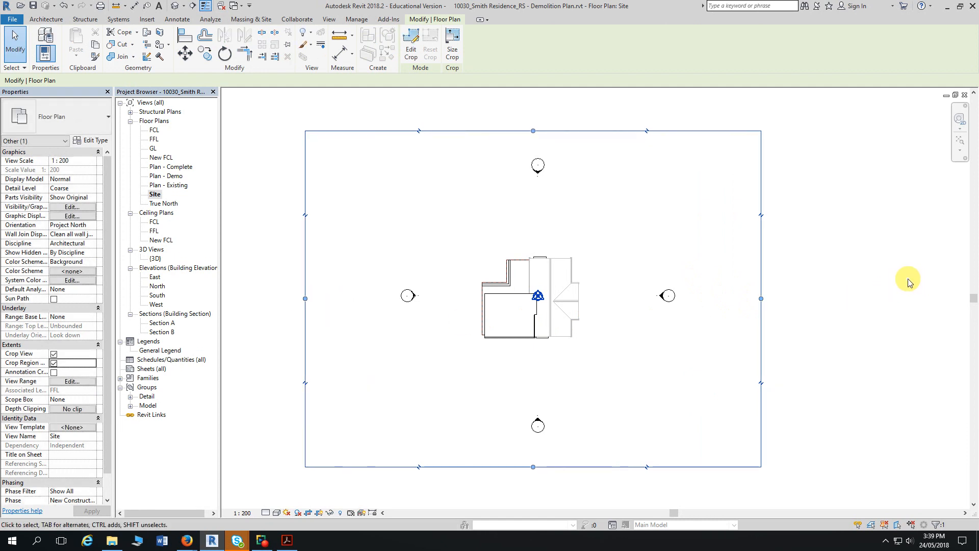
click(908, 281)
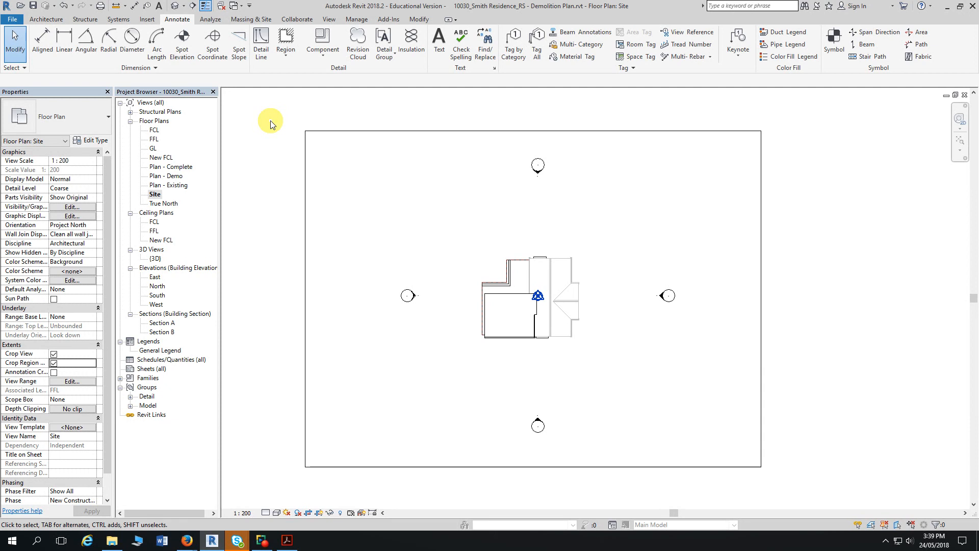
key(v)
key(v)
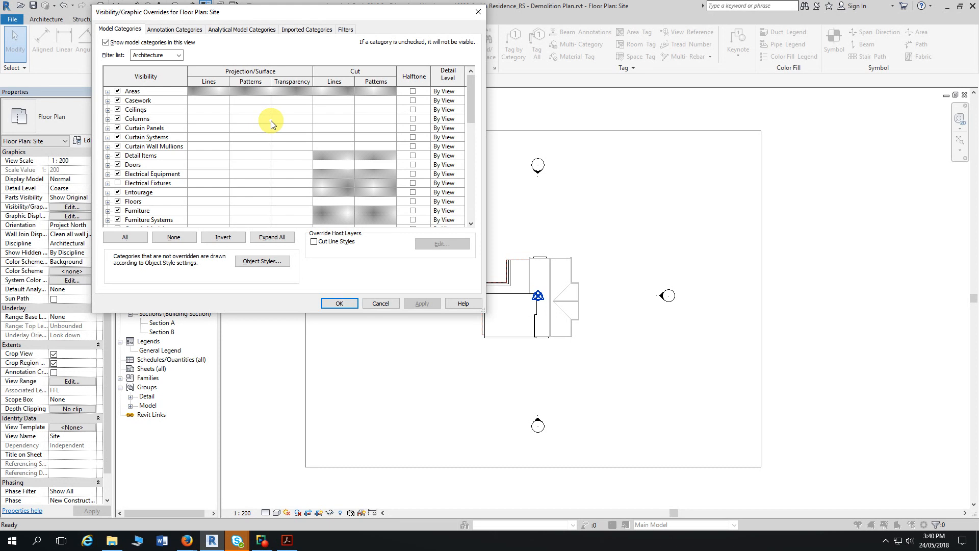
click(483, 15)
Hide the Elevations annotation category in the Site view using the Visibility/Graphic Overrides
click(329, 20)
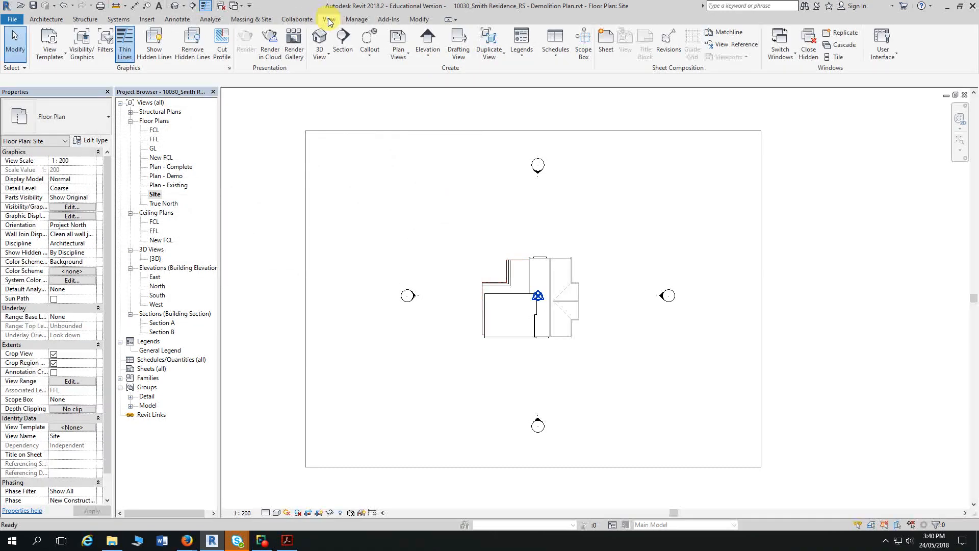
click(79, 58)
drag(284, 14, 414, 17)
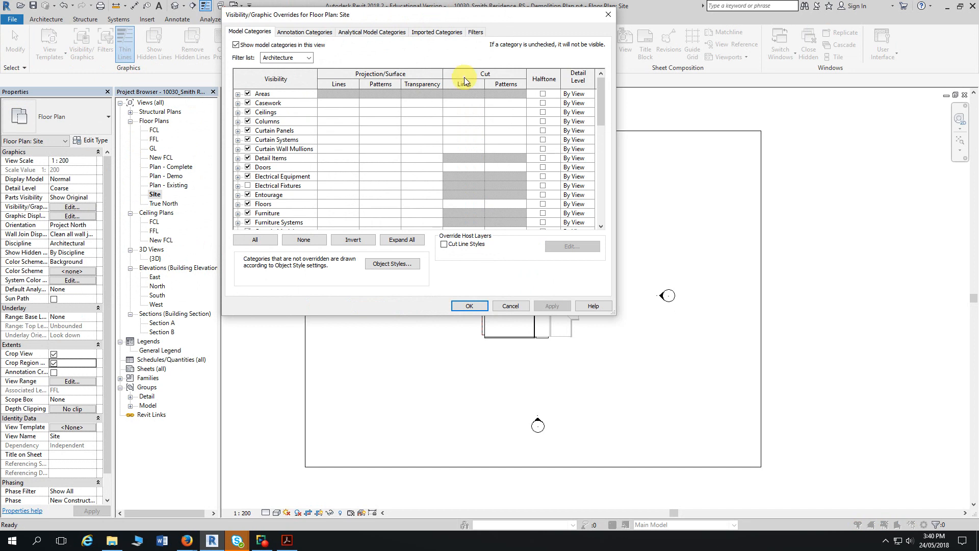
click(630, 263)
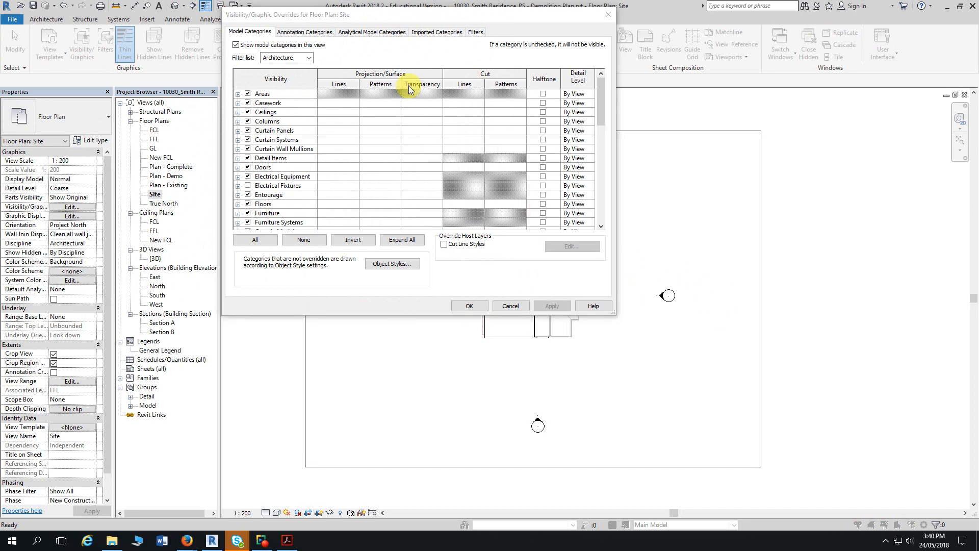
click(294, 34)
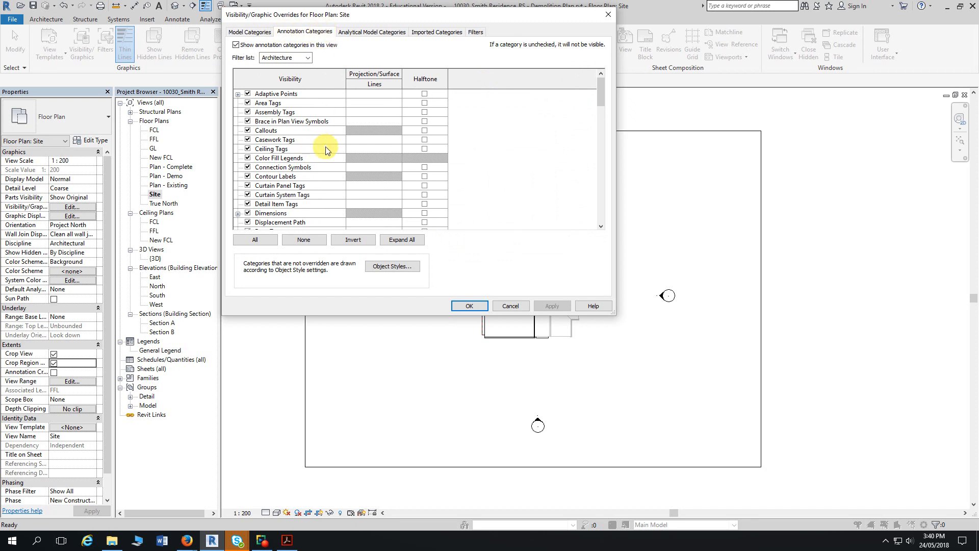
scroll(321, 145, down, 1)
scroll(309, 158, down, 4)
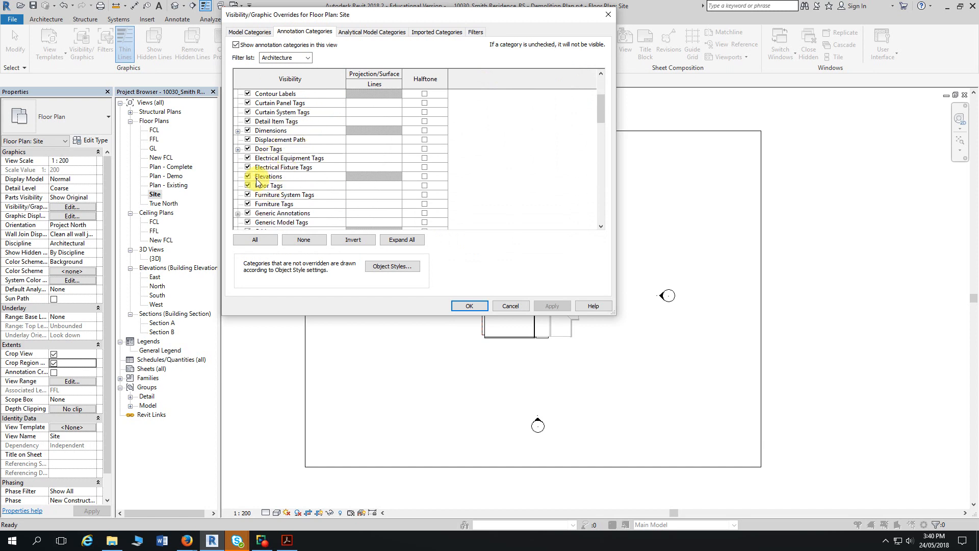
click(248, 177)
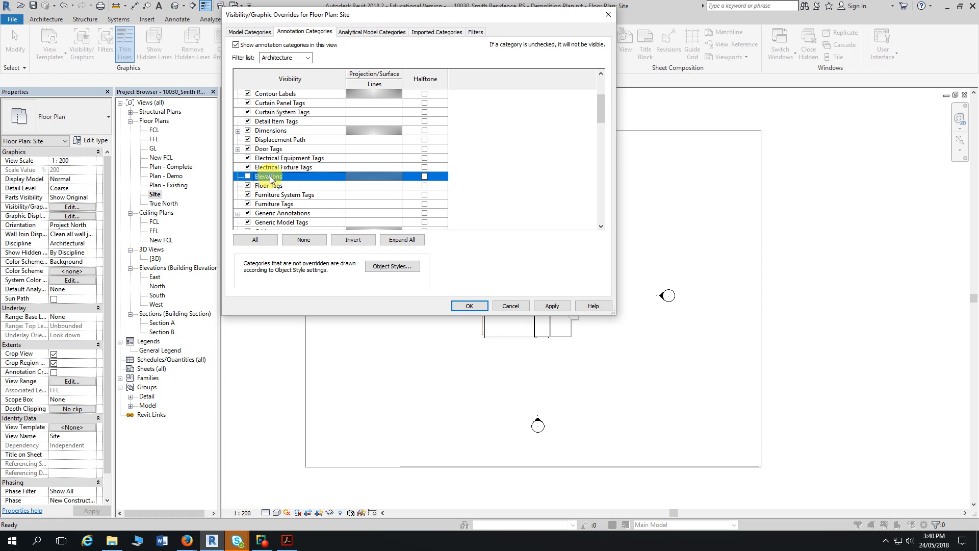
click(478, 308)
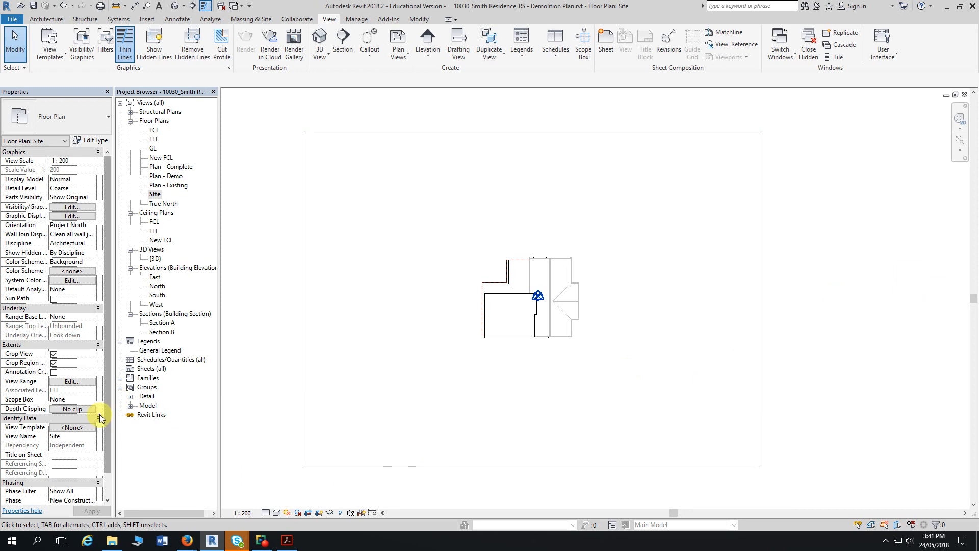
Set the Site view's phase filter to Show Complete and inspect the house linework up close
scroll(108, 426, down, 2)
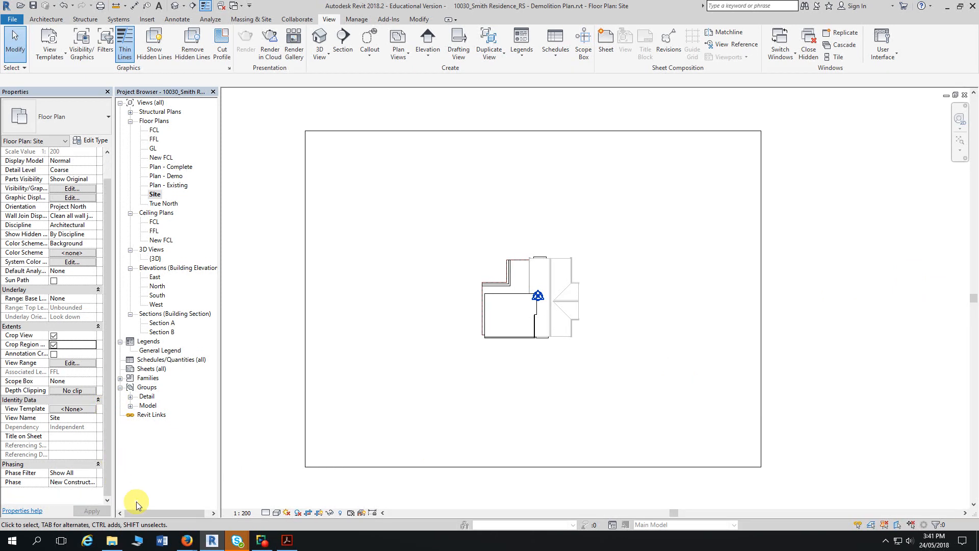
click(92, 473)
click(72, 492)
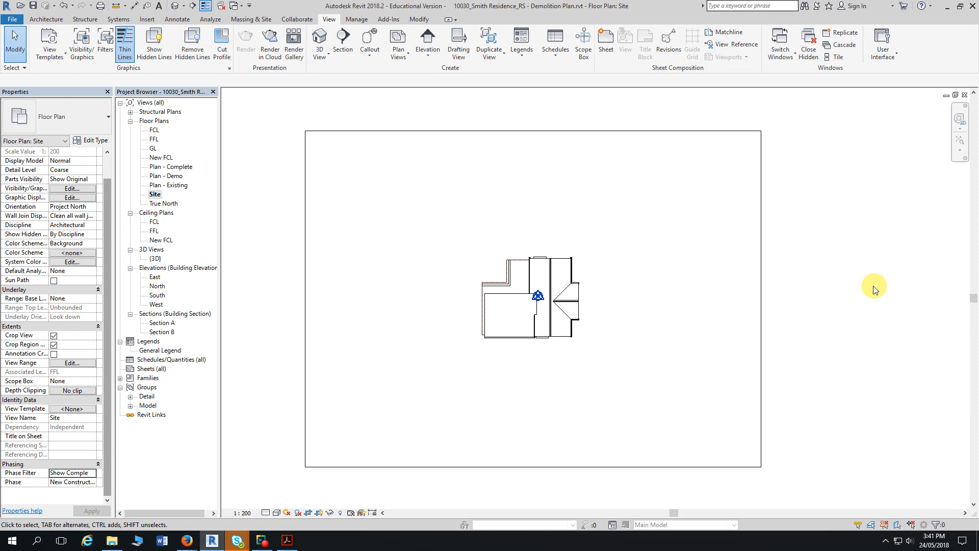
scroll(276, 291, up, 1)
middle_drag(285, 296, 264, 284)
scroll(688, 243, up, 3)
scroll(704, 255, up, 3)
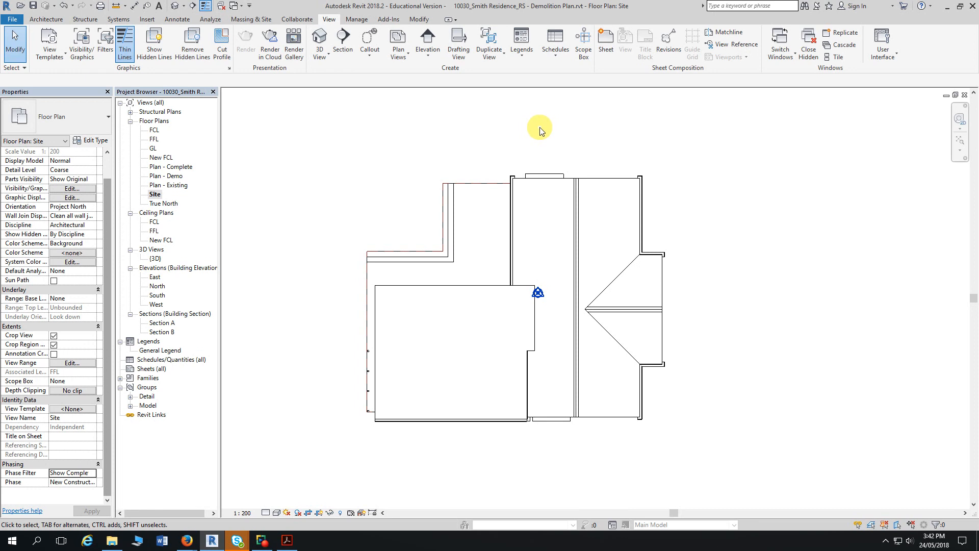
Hide the Fascias, Gutters and Roof Soffits subcategories of Roofs in the Site view using the Visibility/Graphic Overrides
click(89, 57)
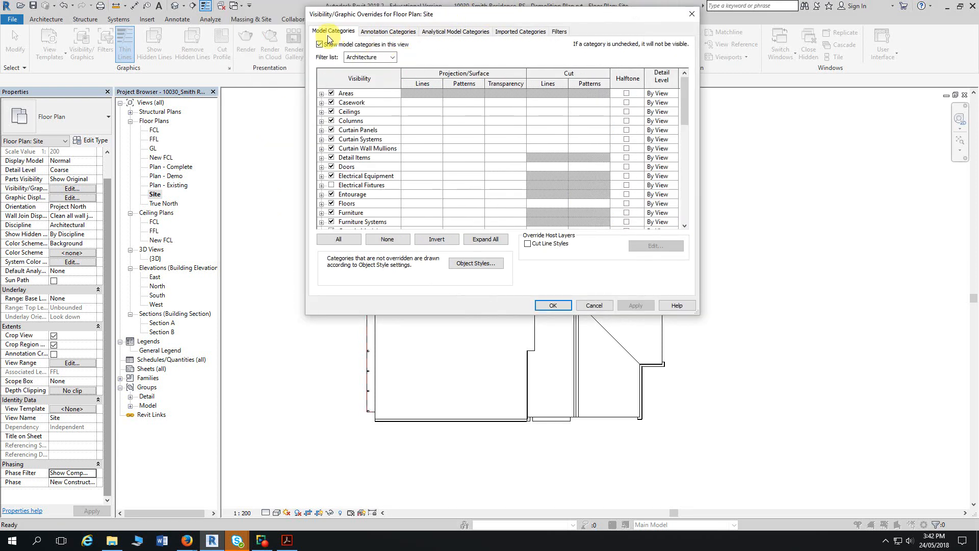
click(355, 139)
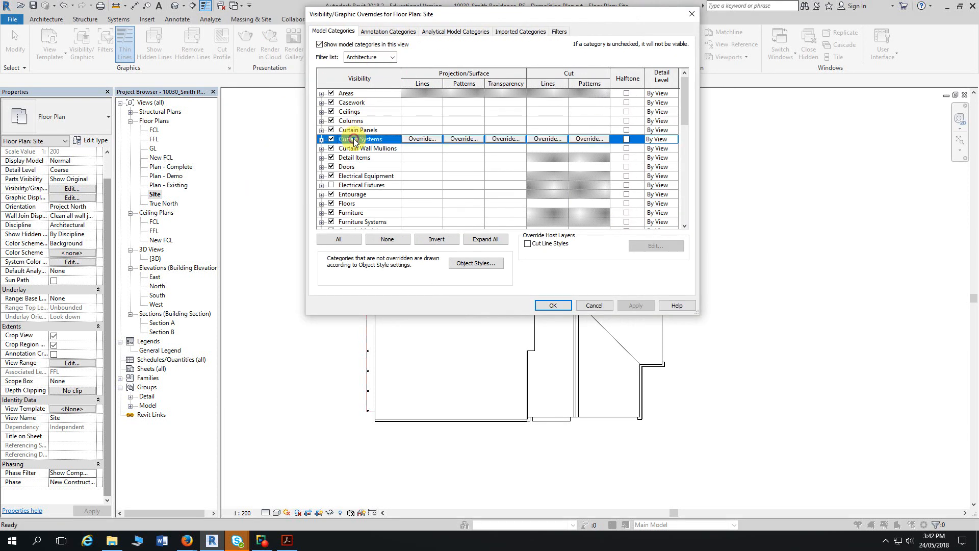
scroll(357, 148, down, 5)
scroll(357, 158, down, 3)
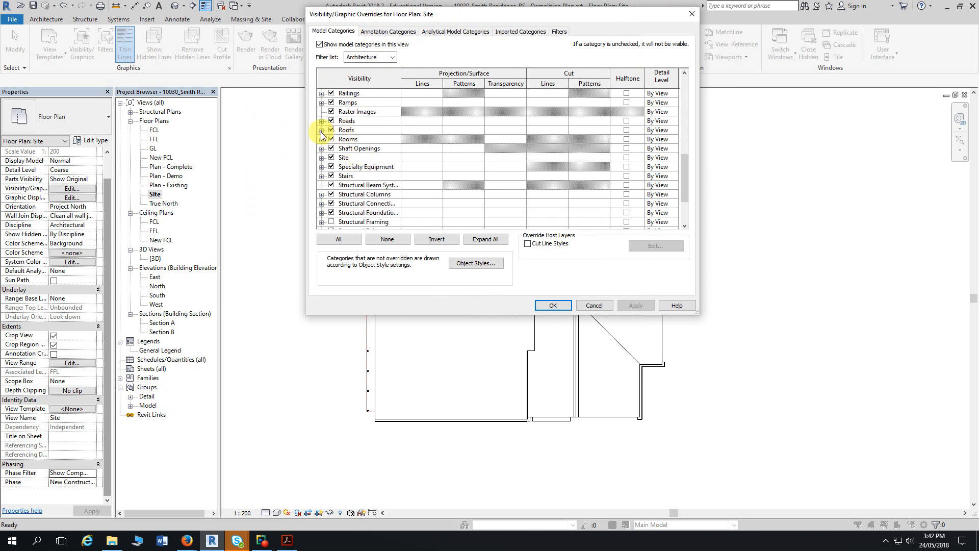
click(345, 130)
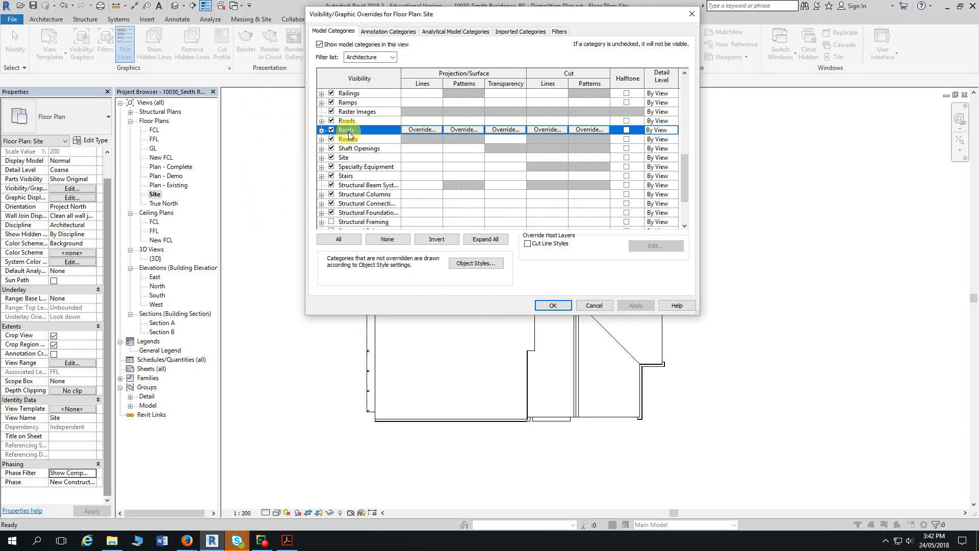
click(322, 130)
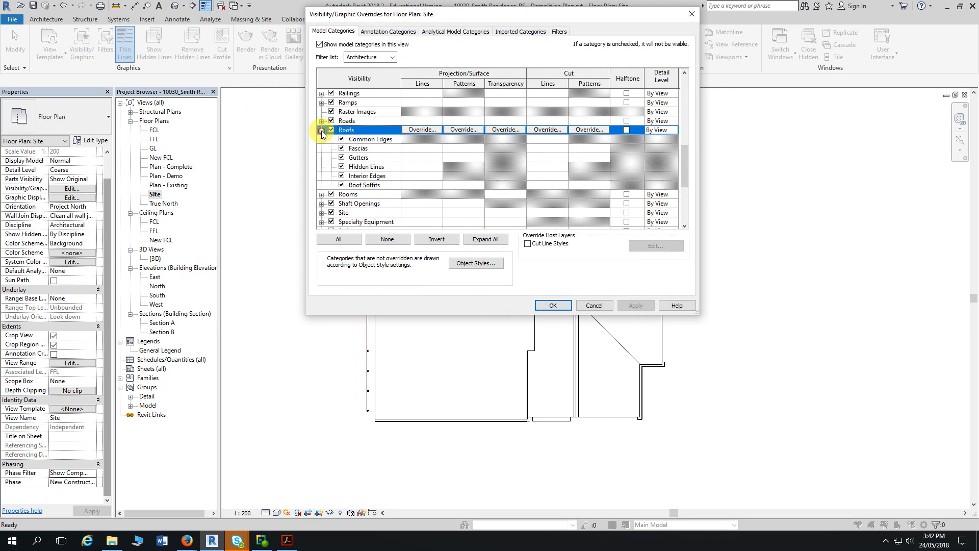
click(342, 149)
click(342, 157)
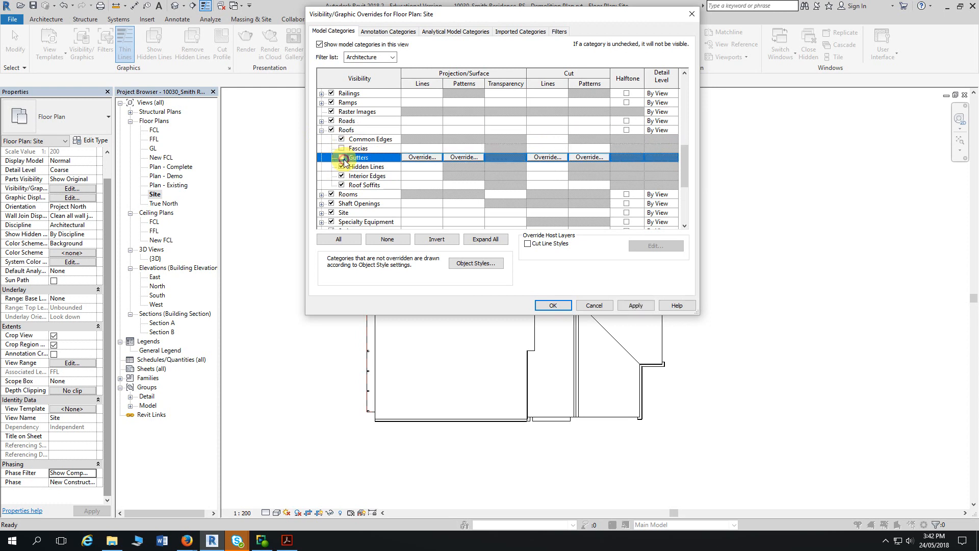
click(342, 185)
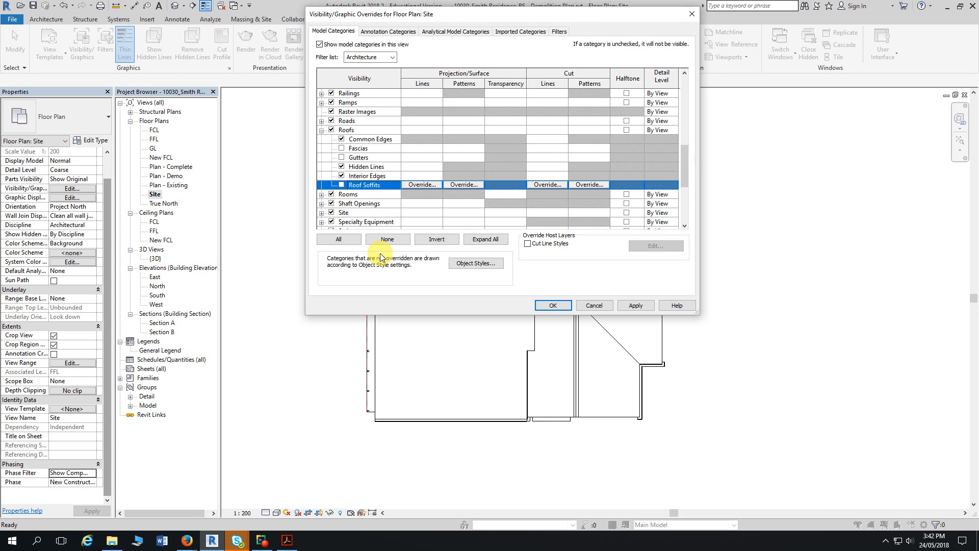
click(554, 305)
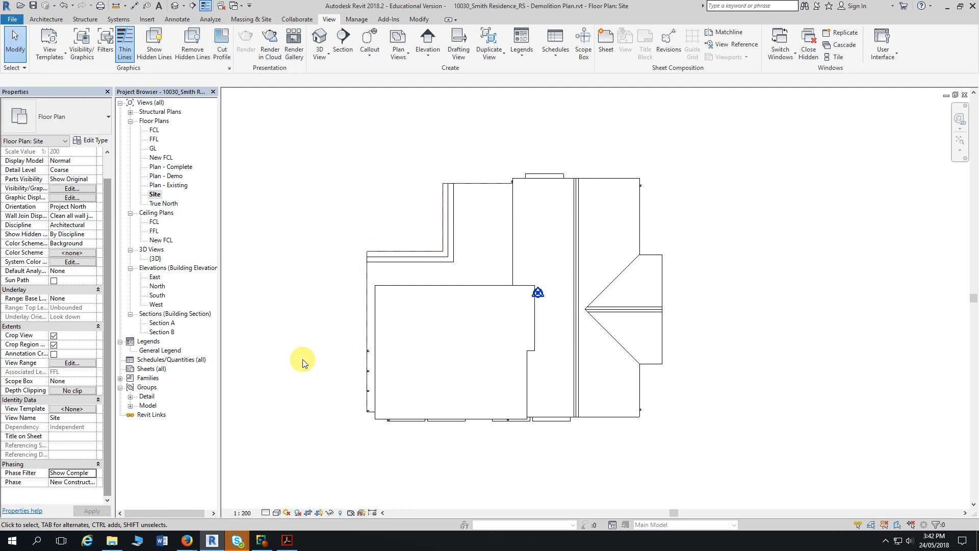
scroll(355, 187, down, 3)
middle_drag(355, 187, 444, 240)
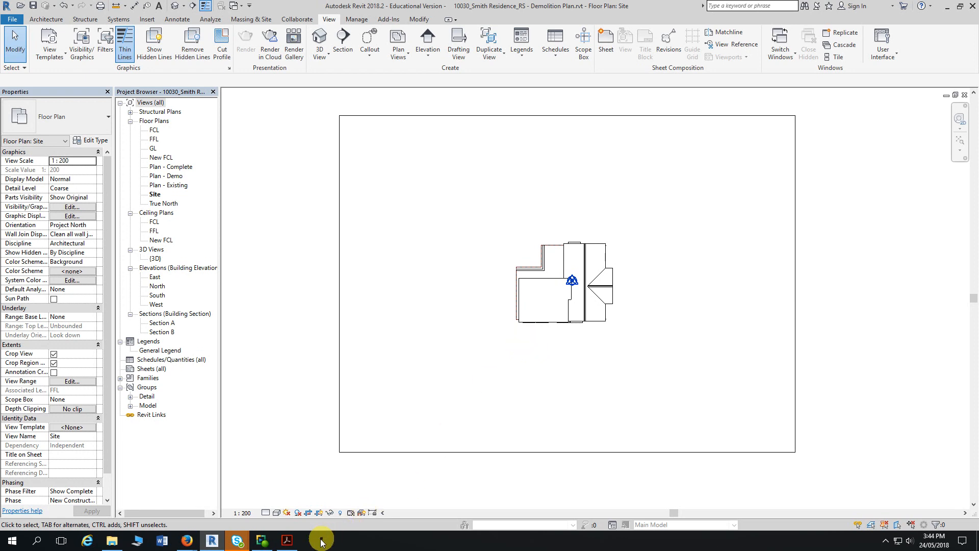
Switch to Boundary Survey example.pdf in Acrobat Reader and examine the boundary lengths and bearings around allotment 20
mouse_move(290, 545)
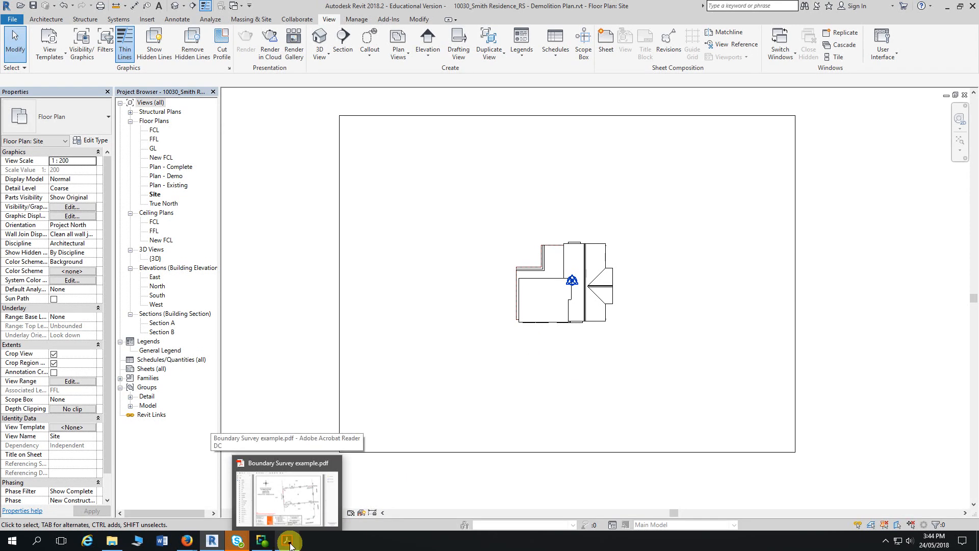
click(288, 543)
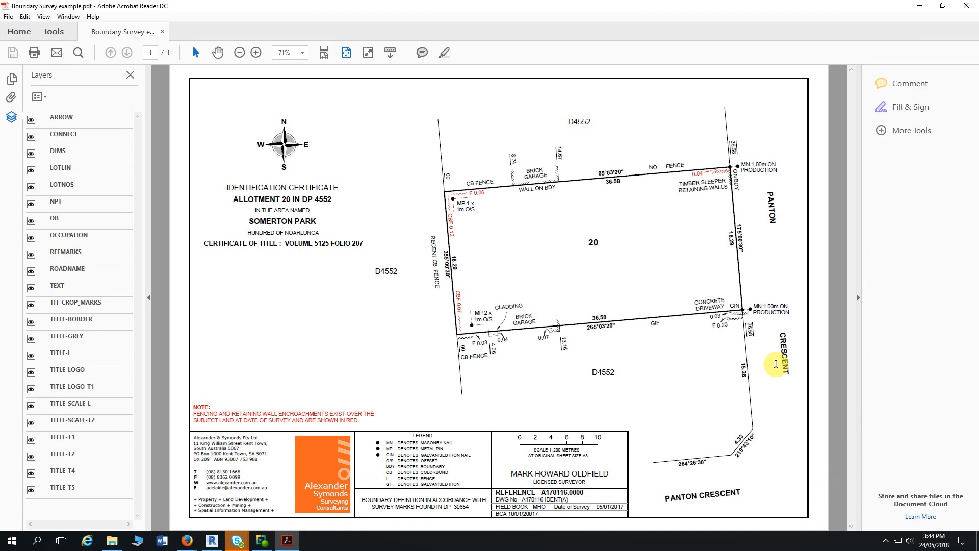
ctrl+scroll(773, 364, up, 2)
scroll(774, 372, up, 2)
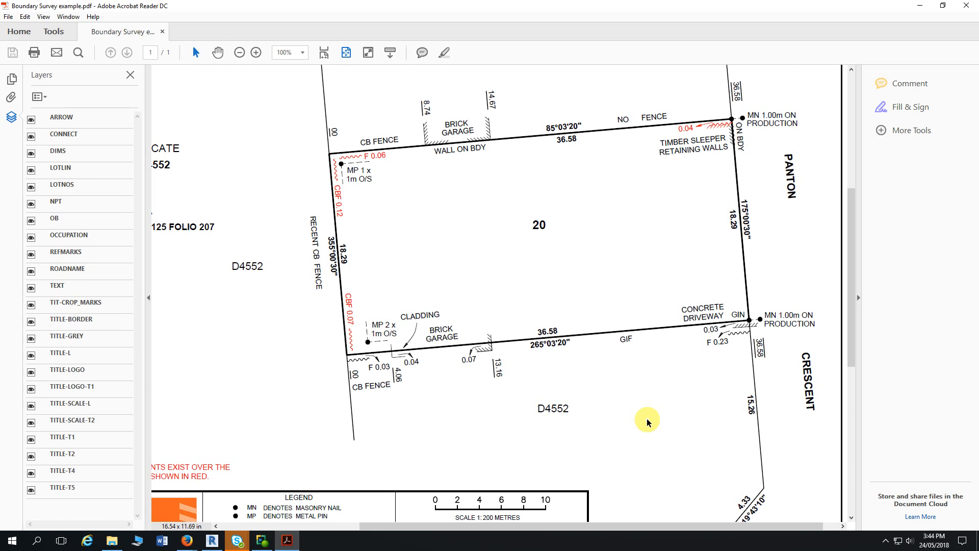
scroll(698, 357, down, 2)
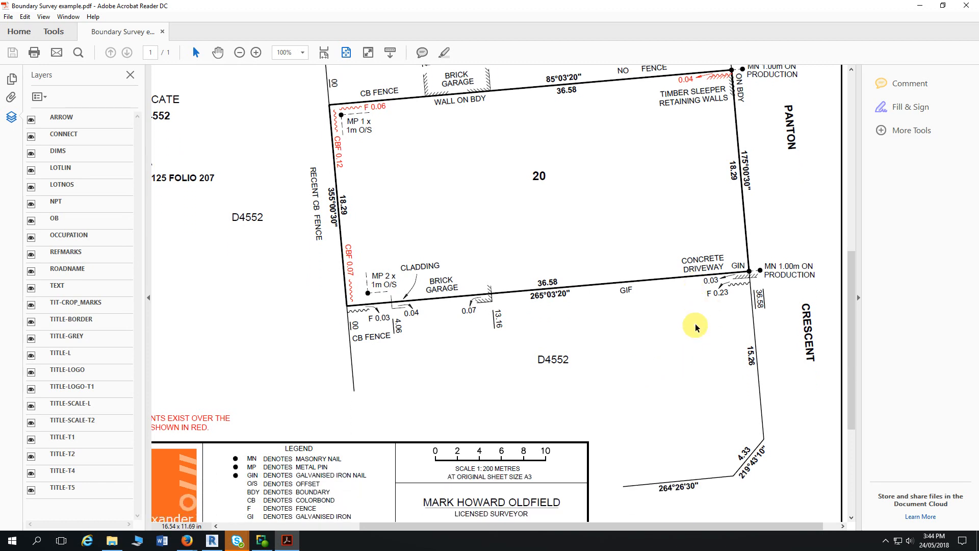
scroll(694, 324, down, 1)
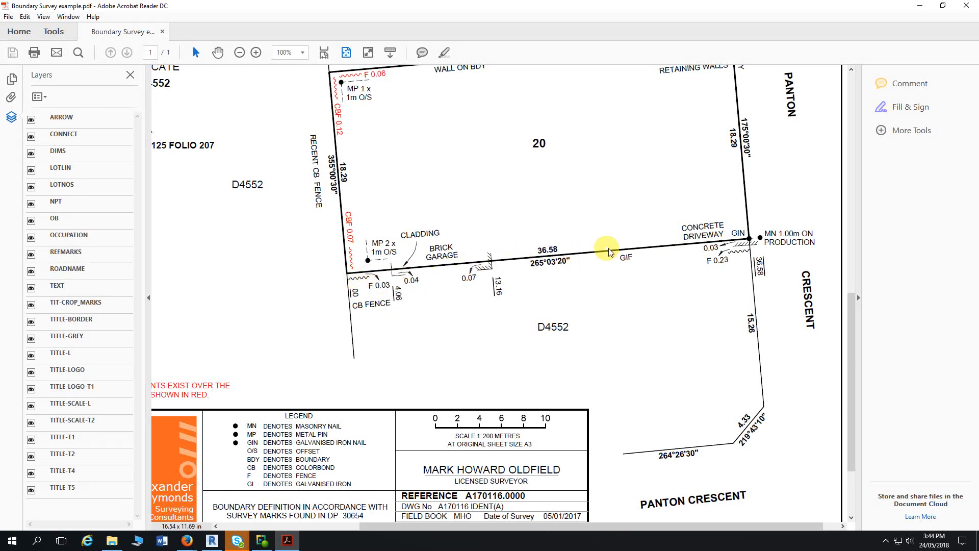
scroll(668, 300, up, 1)
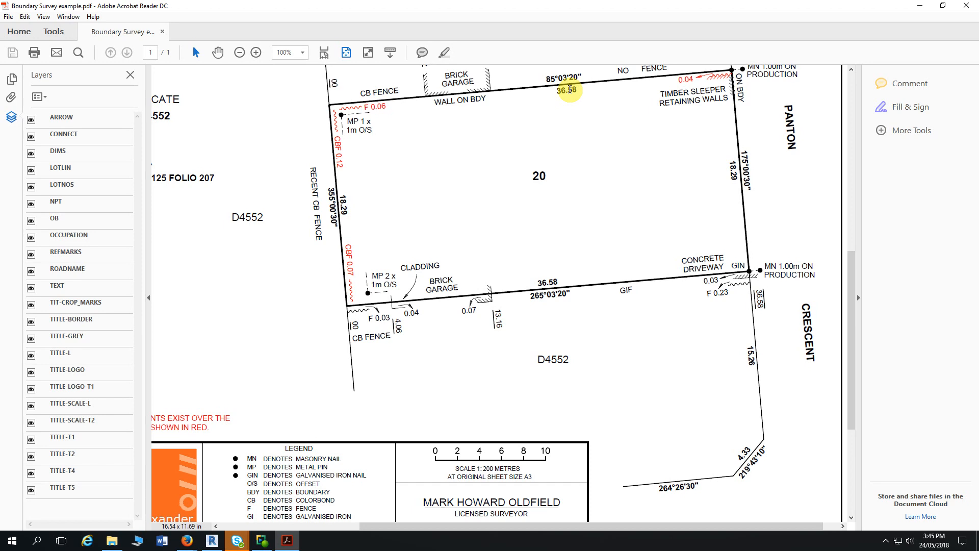
scroll(570, 90, up, 1)
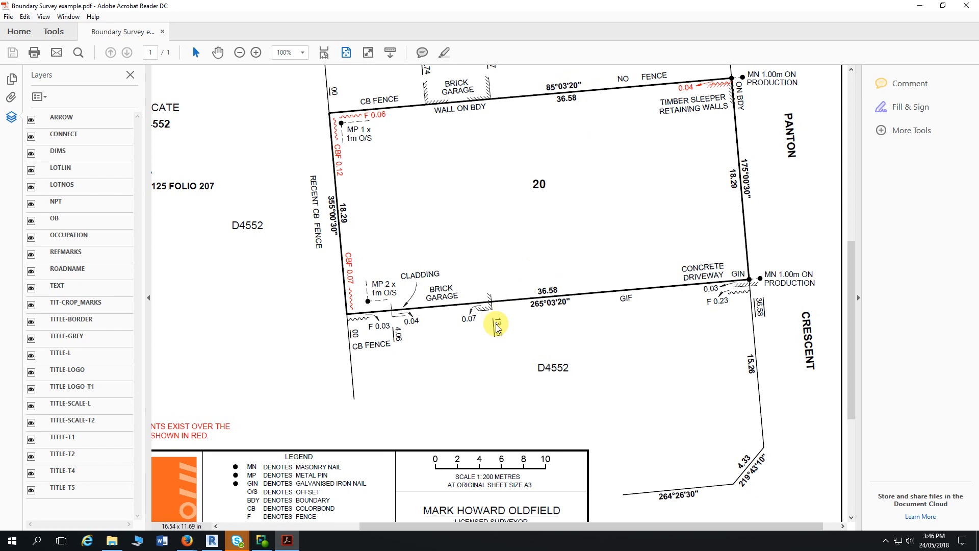
Examine the brick garage and its offset dimensions along allotment 20's southern boundary on the survey
ctrl+scroll(494, 323, up, 1)
ctrl+scroll(484, 321, up, 2)
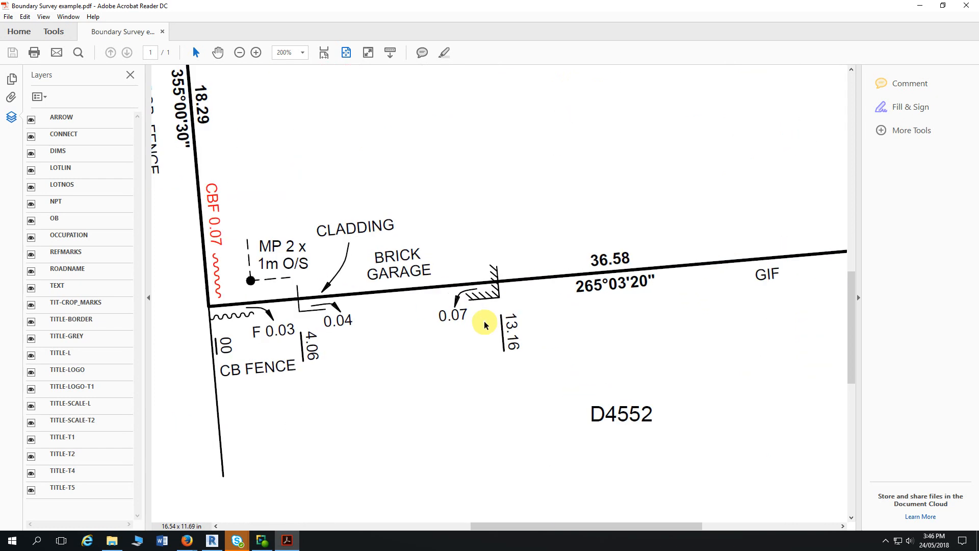
click(377, 257)
drag(377, 258, 432, 274)
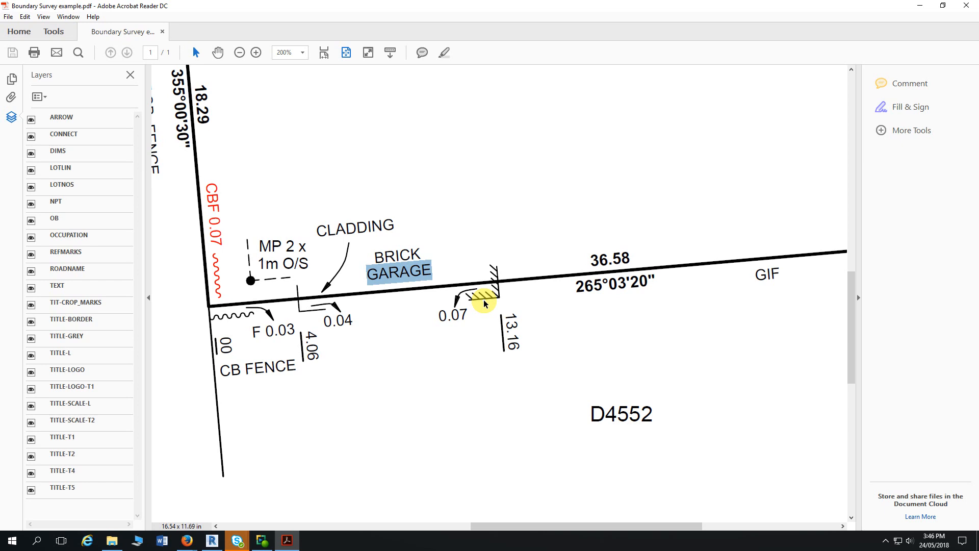
ctrl+scroll(508, 306, down, 3)
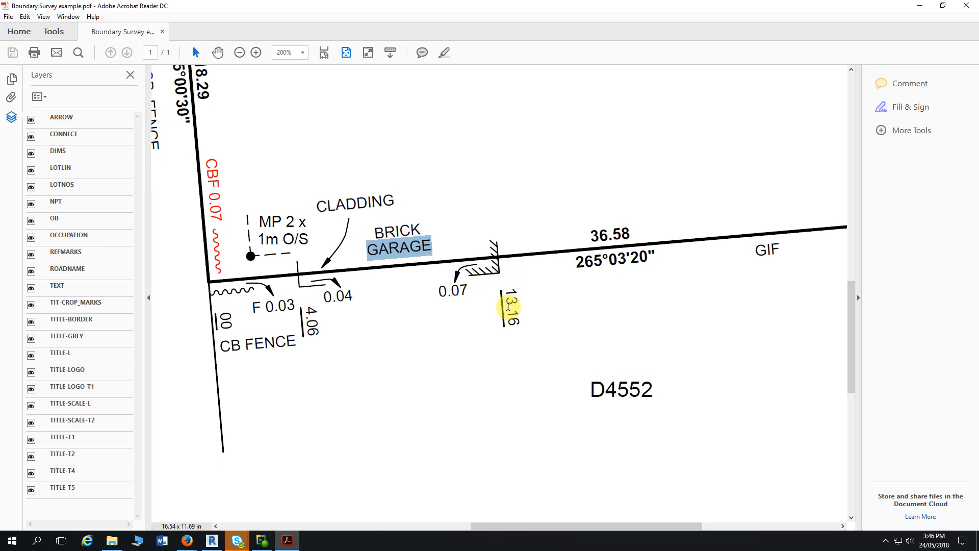
scroll(510, 309, up, 2)
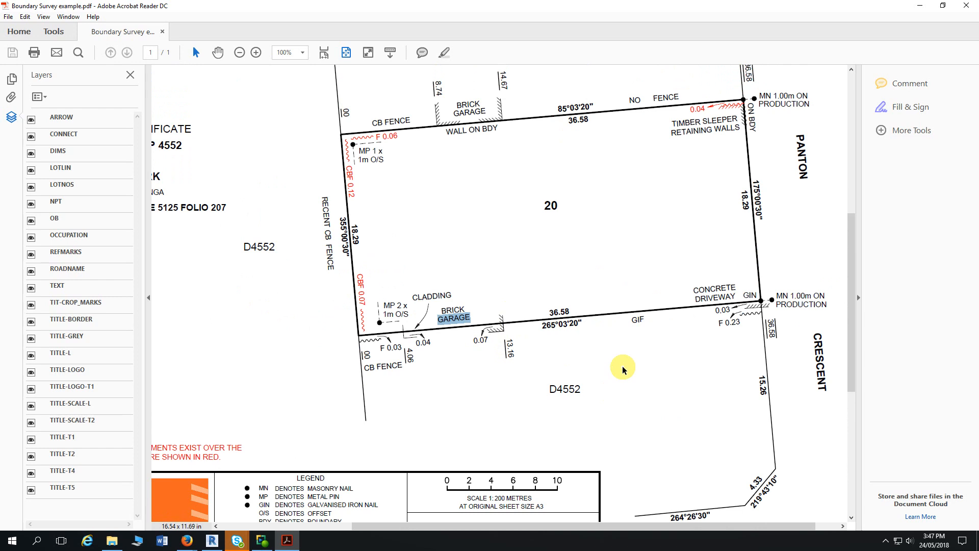
ctrl+scroll(591, 351, down, 1)
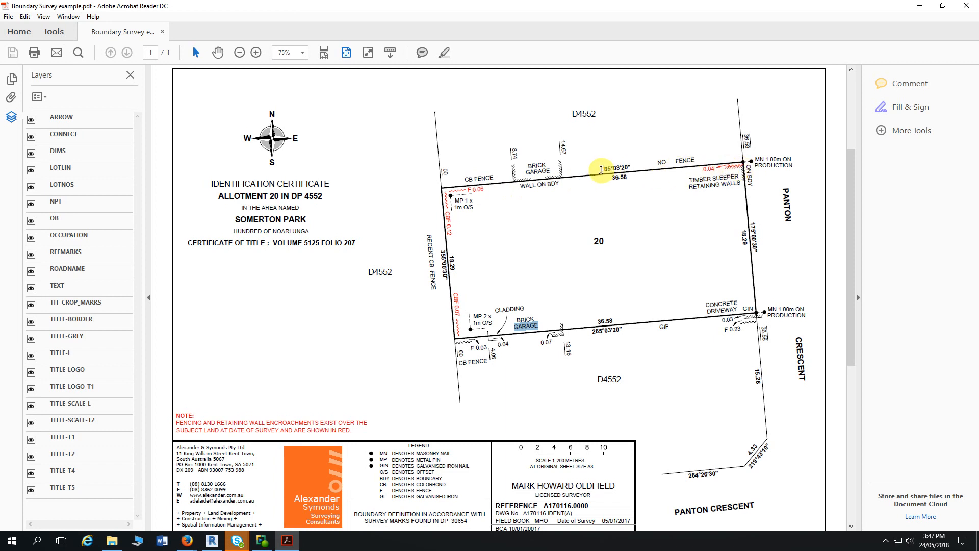
Examine the northern boundary's bearing in degrees, minutes and seconds, along with its length and the survey's north point
drag(603, 169, 630, 167)
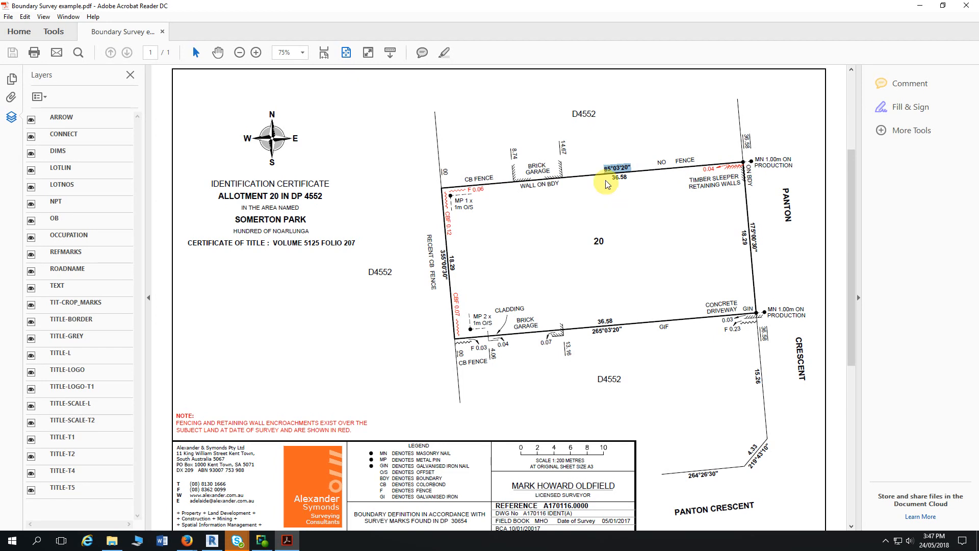
scroll(607, 179, up, 1)
ctrl+scroll(609, 193, up, 2)
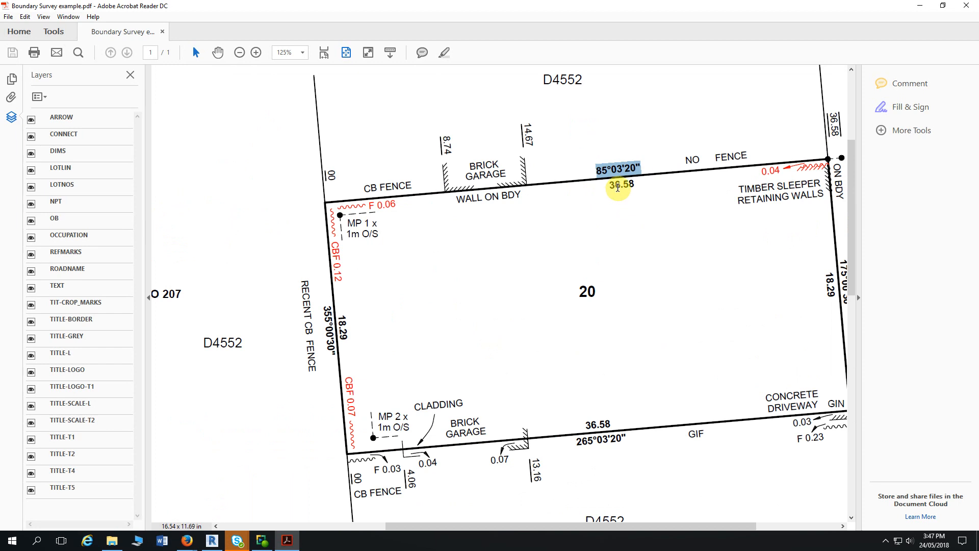
ctrl+scroll(618, 192, up, 1)
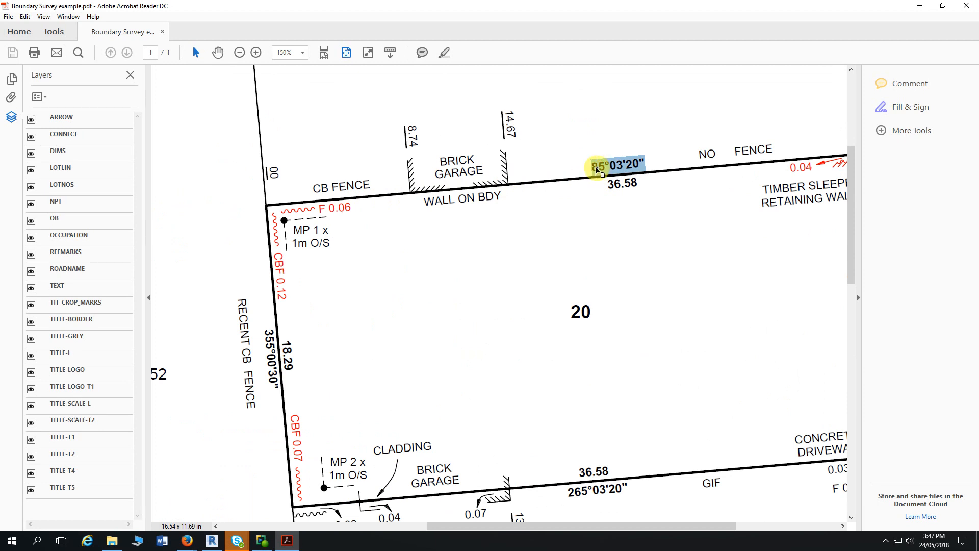
ctrl+scroll(566, 216, down, 3)
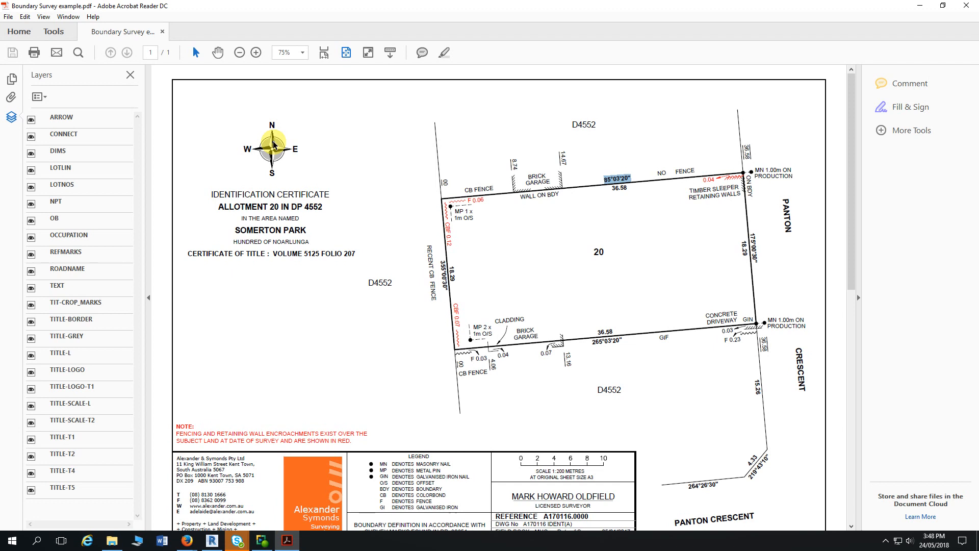
click(628, 212)
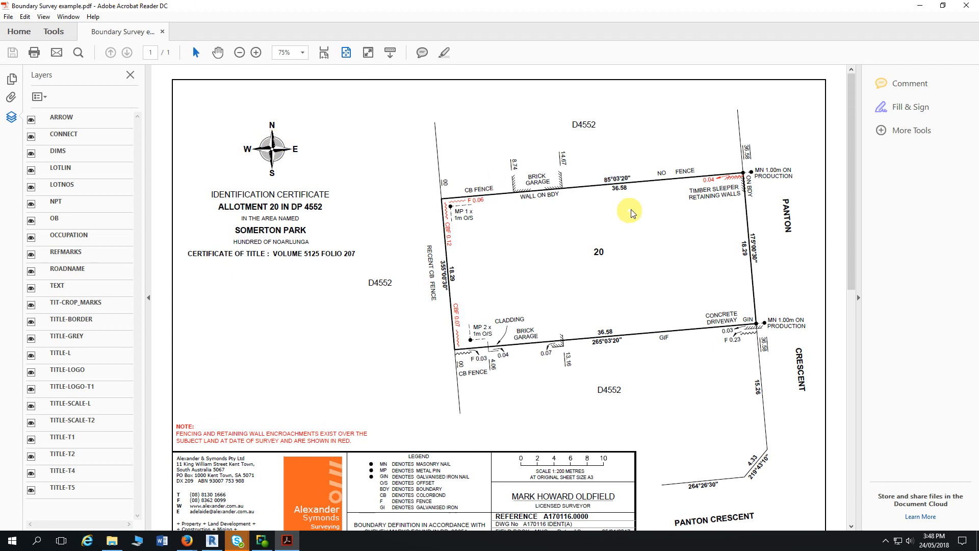
ctrl+scroll(641, 202, up, 2)
ctrl+scroll(641, 202, up, 2)
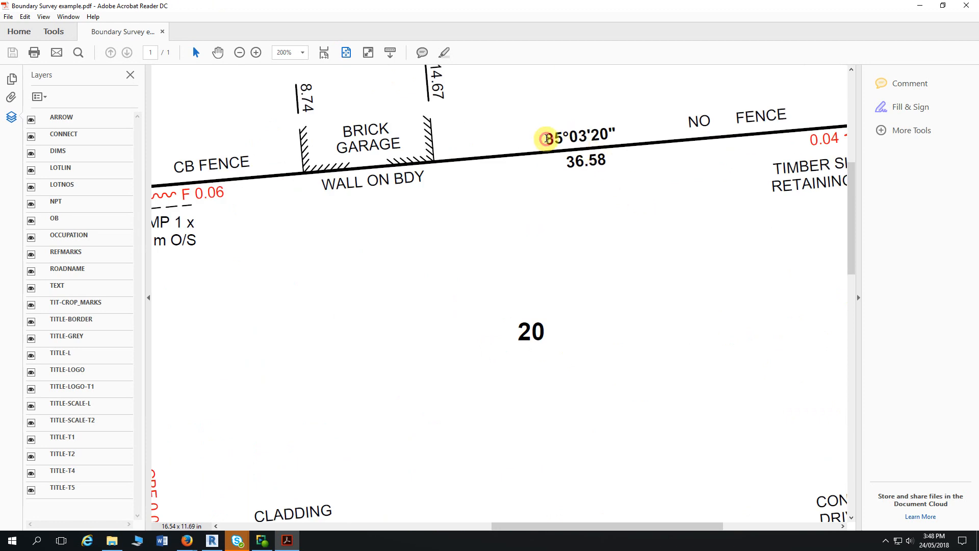
drag(544, 137, 618, 134)
click(573, 137)
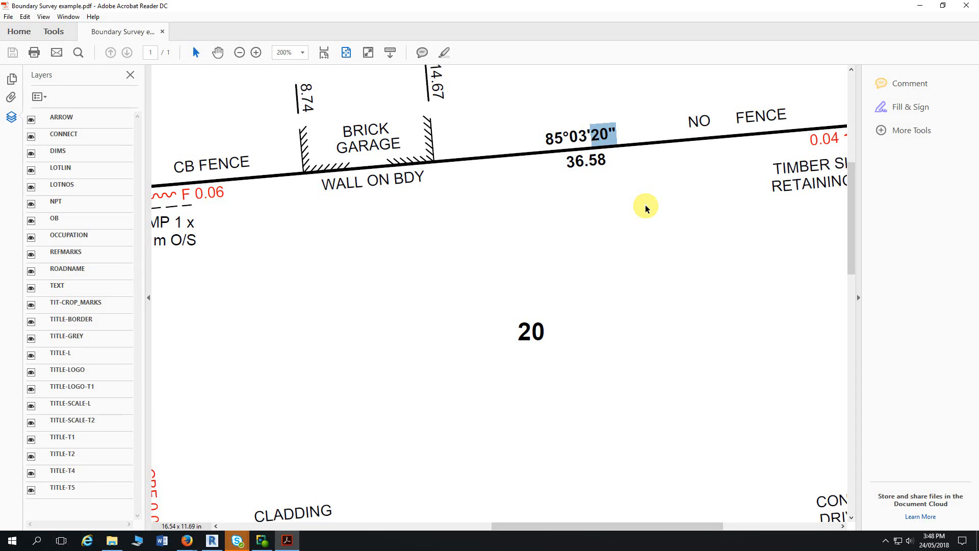
ctrl+scroll(645, 267, down, 1)
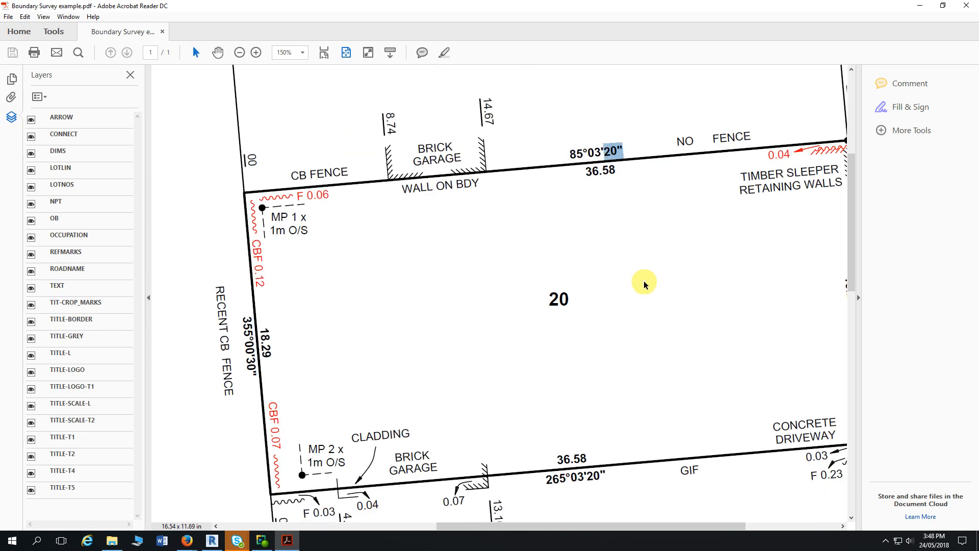
ctrl+scroll(645, 284, down, 2)
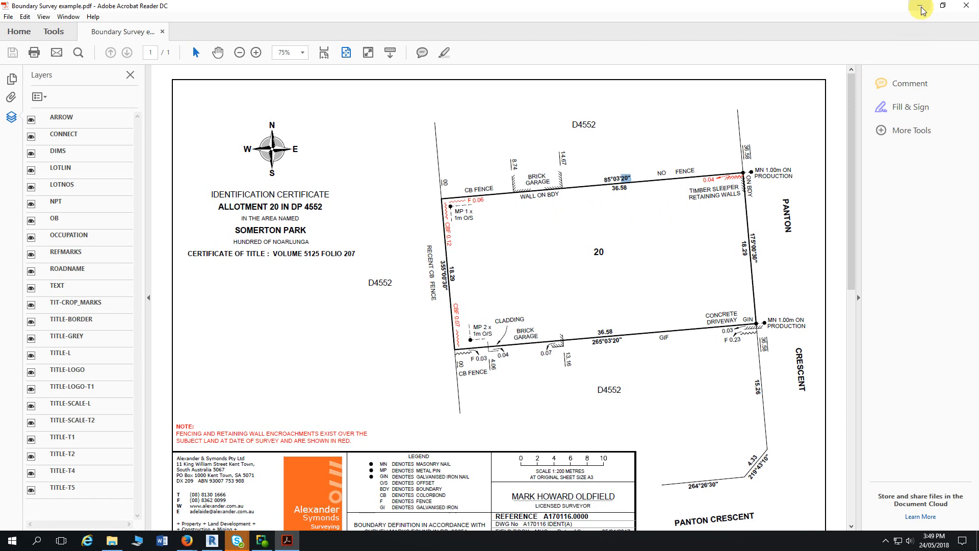
scroll(707, 227, down, 1)
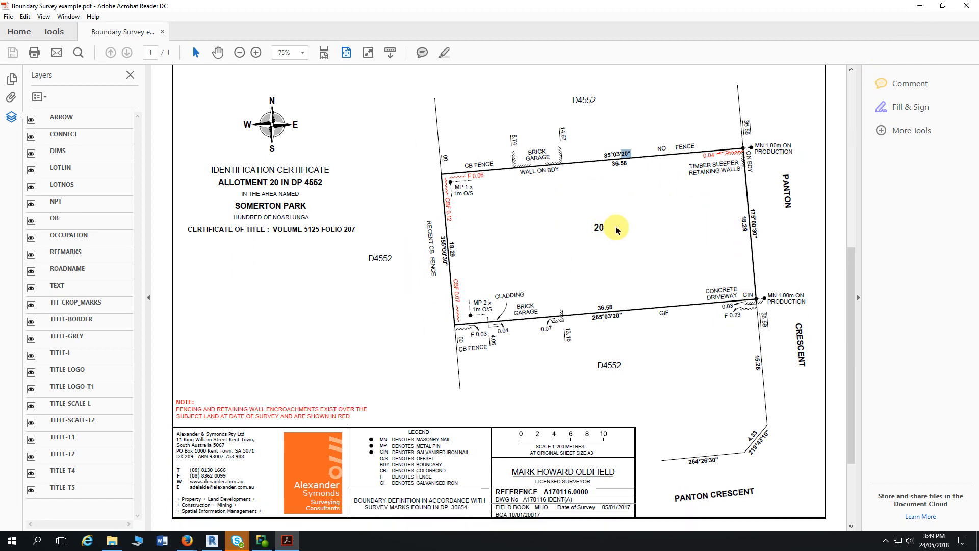
scroll(617, 230, up, 1)
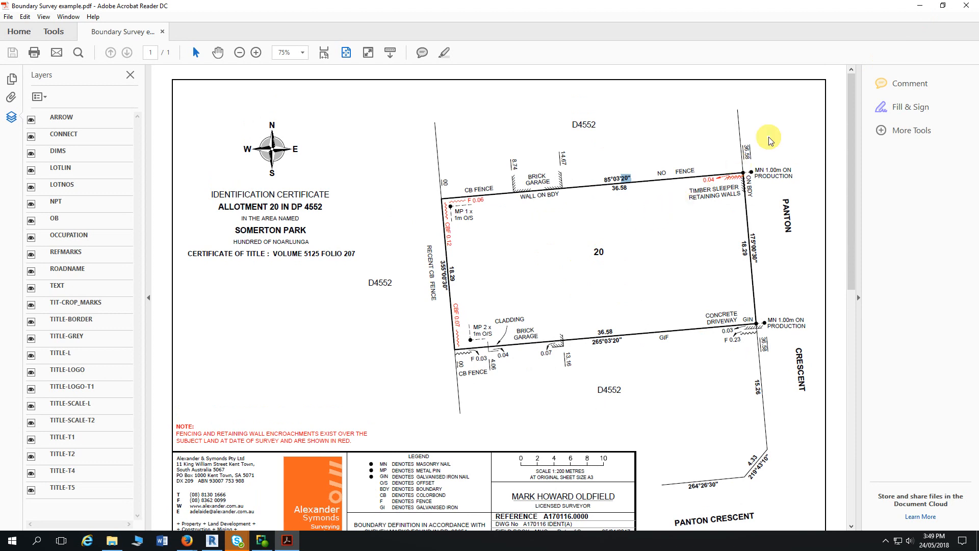
Minimize the boundary survey PDF and return to the Site plan in Revit with the site modelling tools available
click(921, 7)
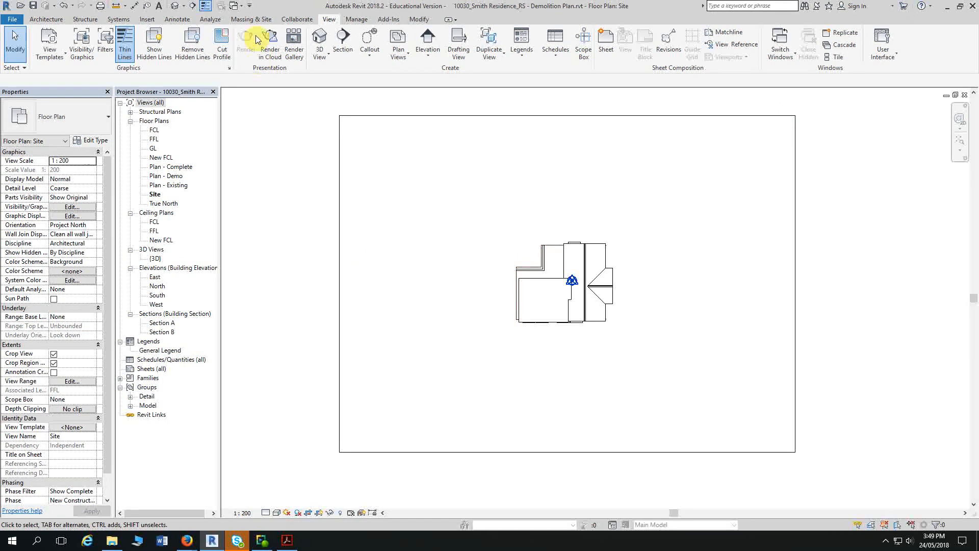
click(243, 21)
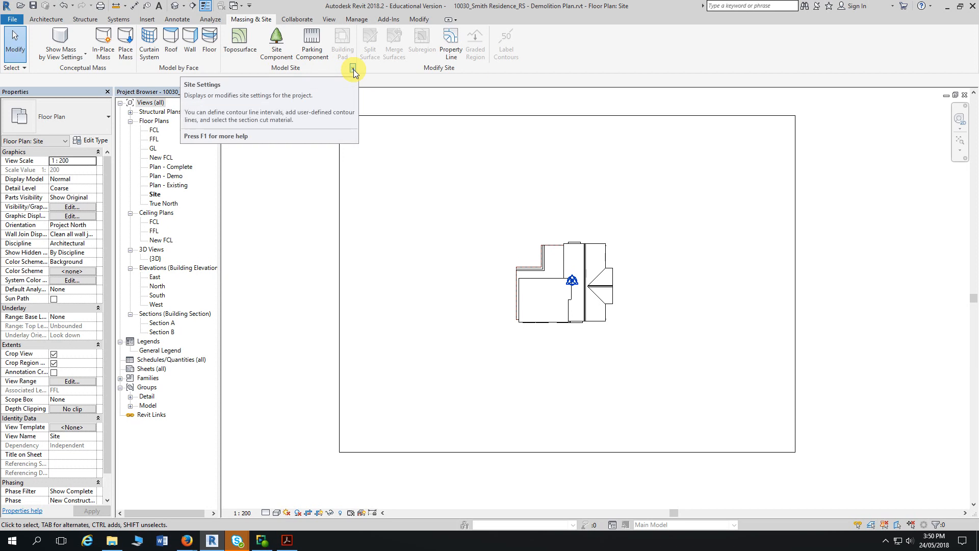
click(354, 70)
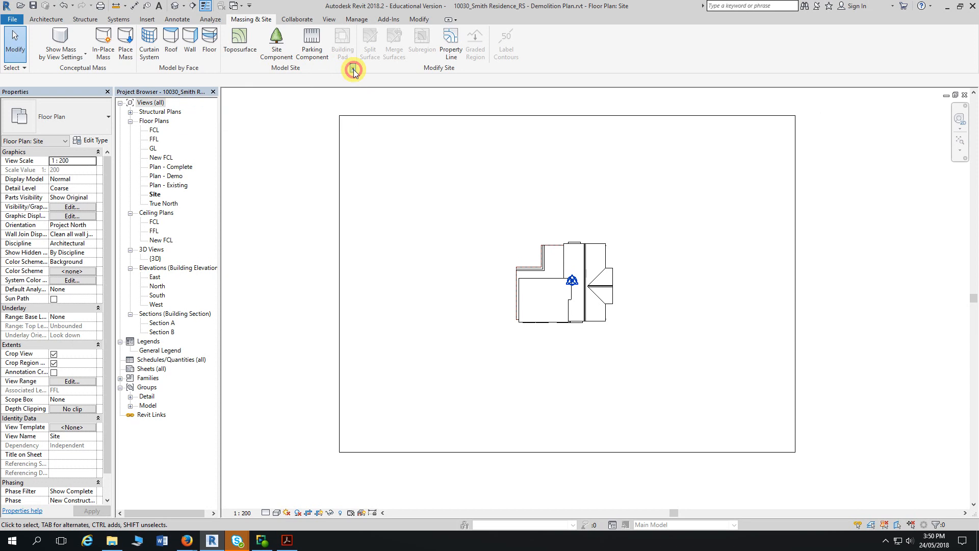
drag(463, 148, 624, 21)
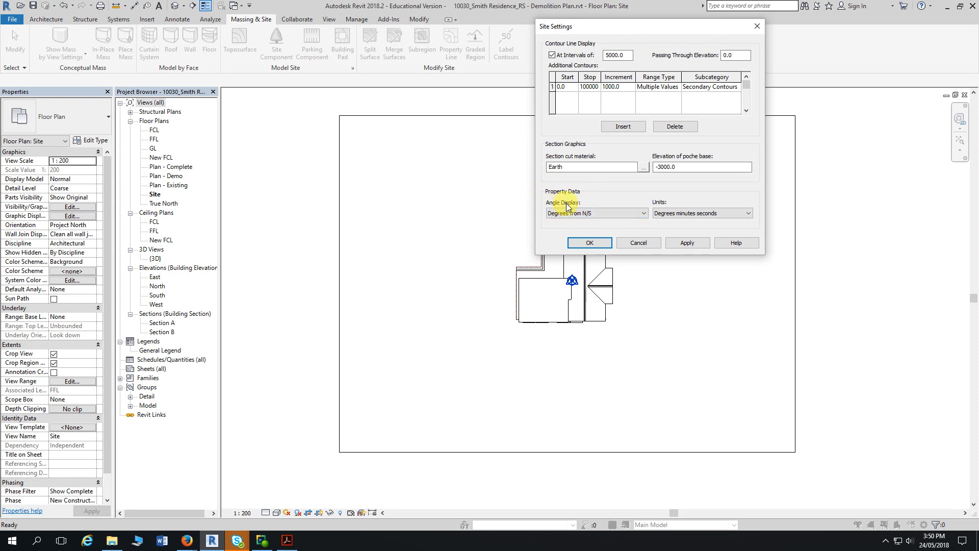
click(608, 213)
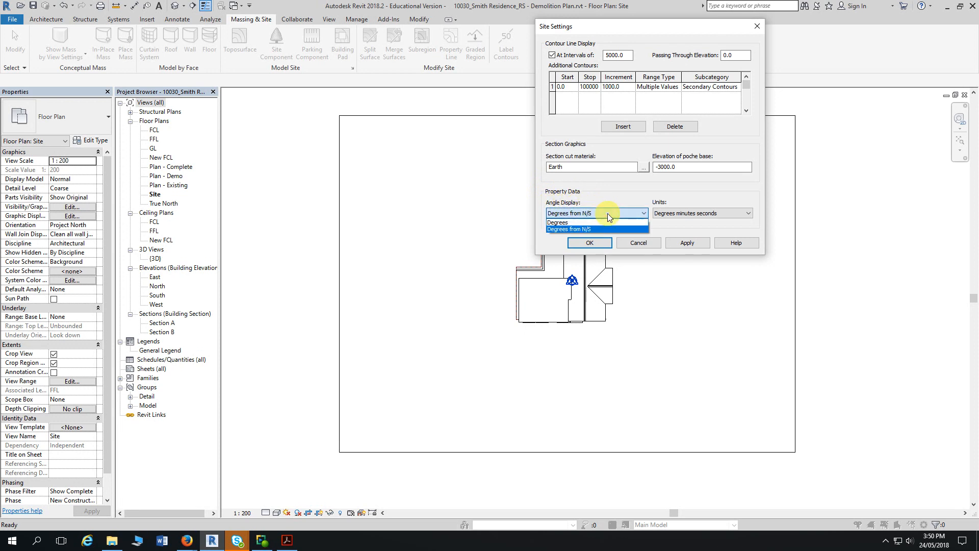
click(569, 223)
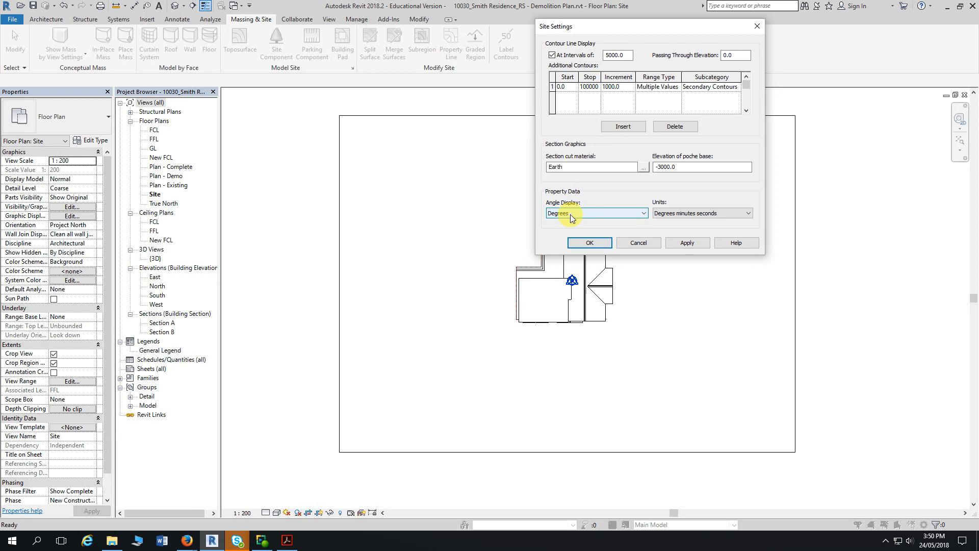
click(637, 244)
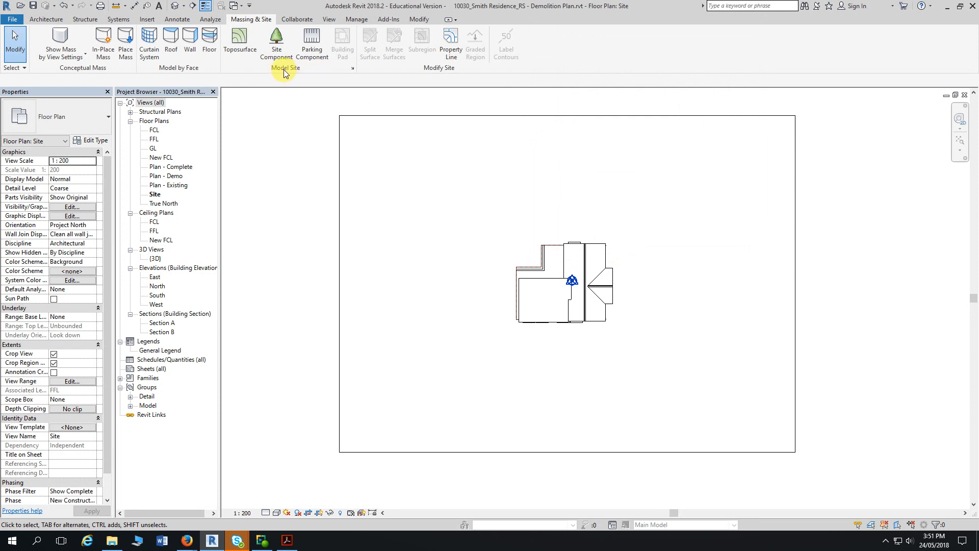
Set the site settings' property data angle display to Degrees, keeping the units at Degrees minutes seconds
click(354, 69)
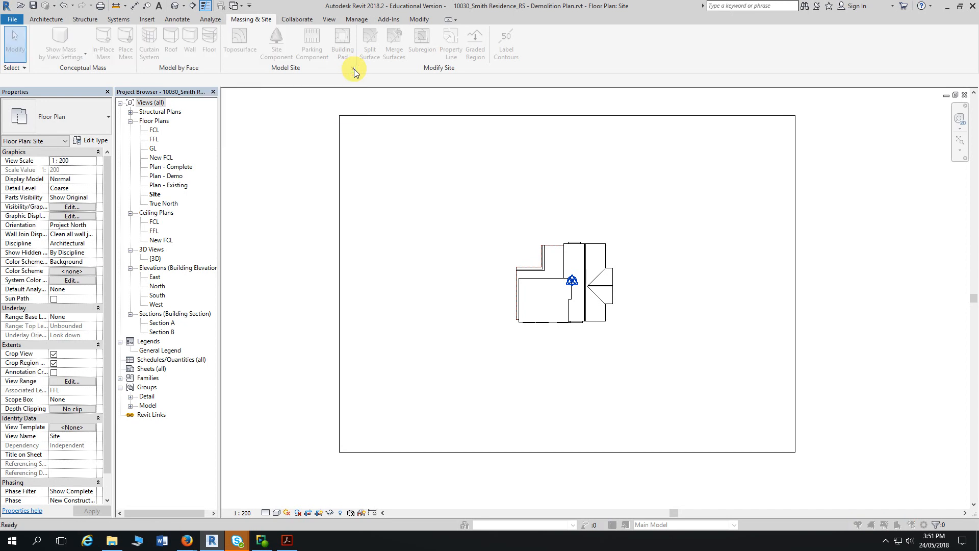
drag(629, 31, 596, 33)
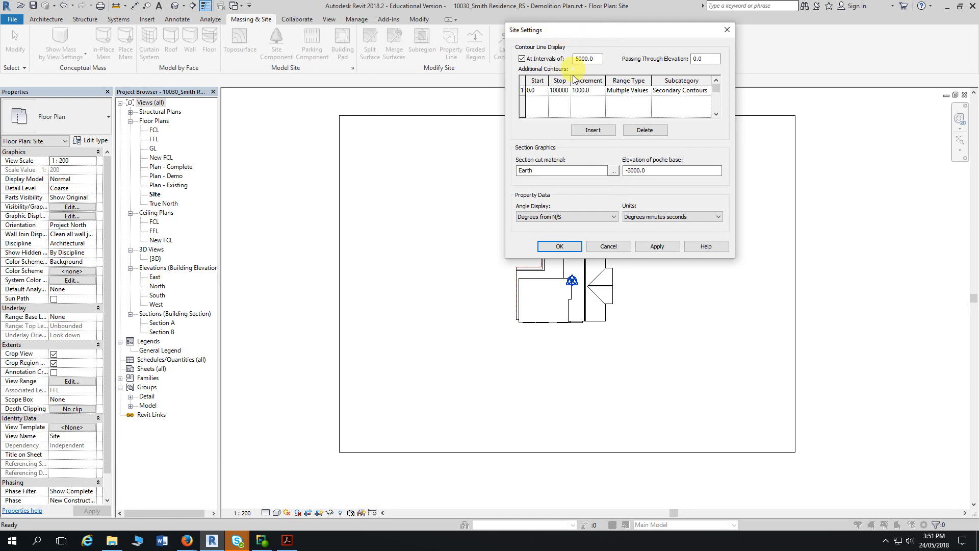
drag(619, 29, 618, 20)
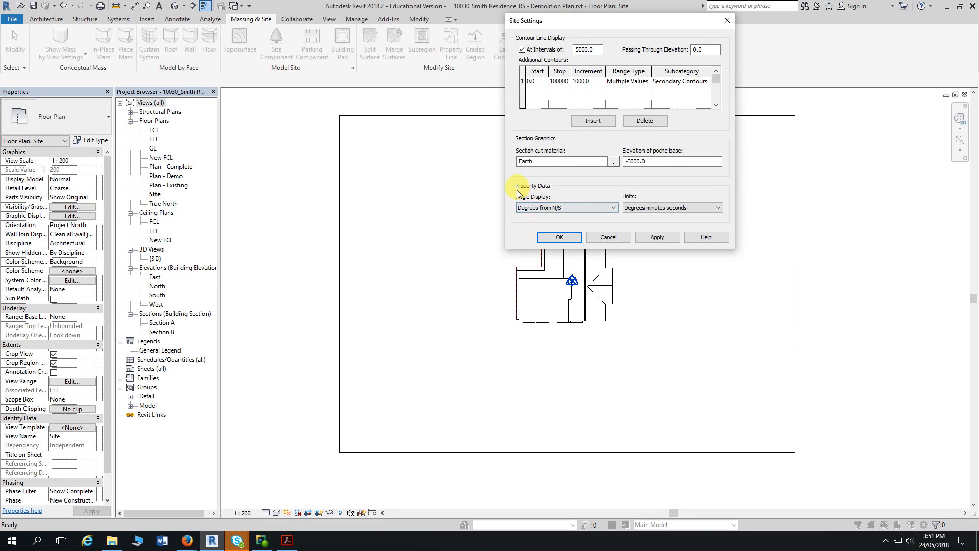
click(567, 207)
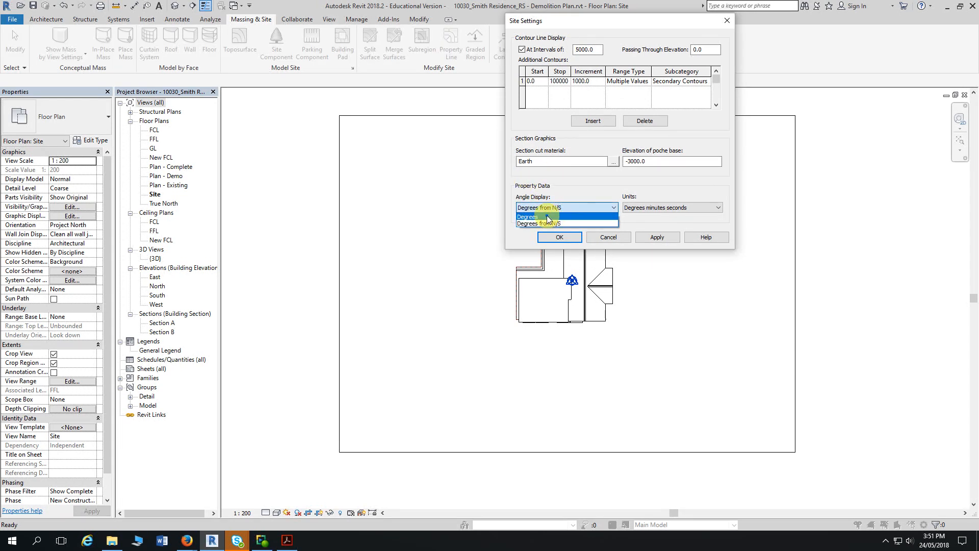
click(555, 224)
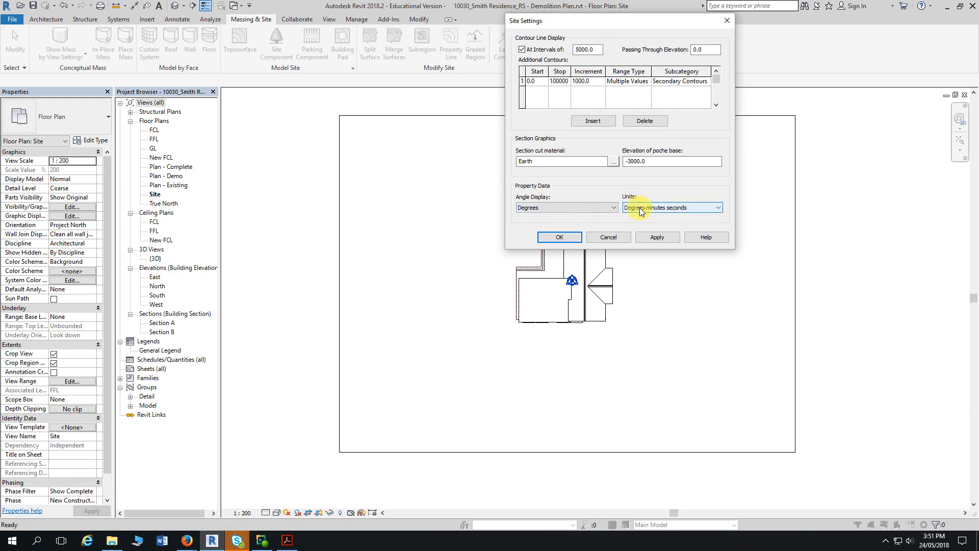
click(696, 207)
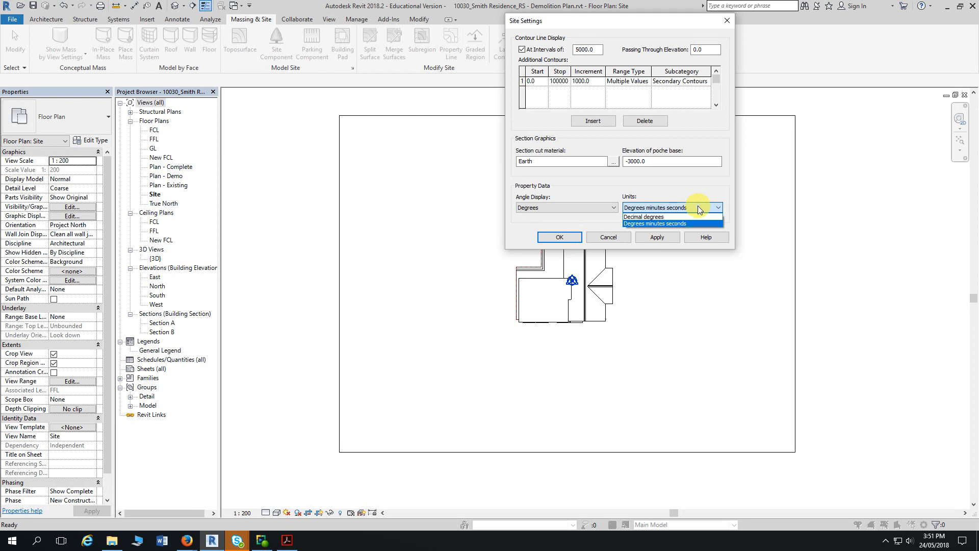
click(694, 209)
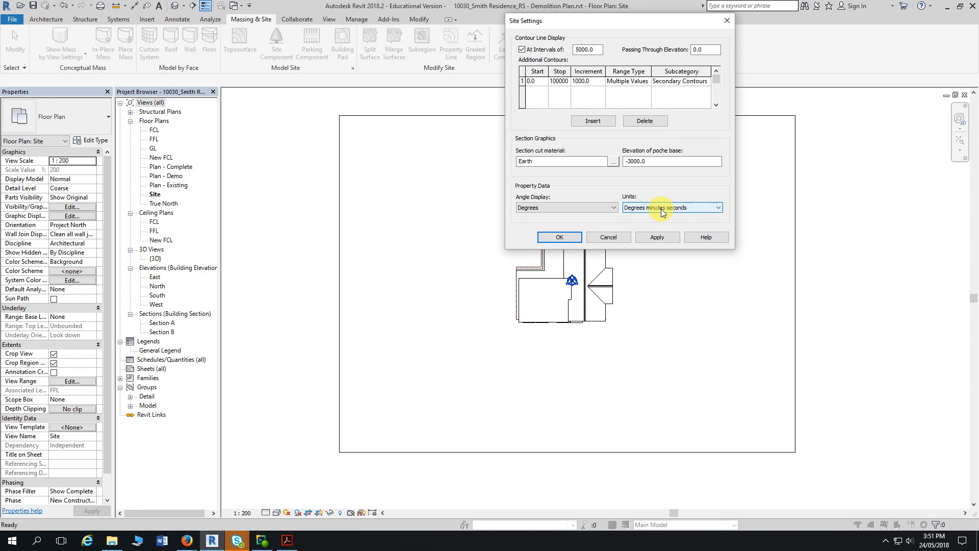
click(573, 239)
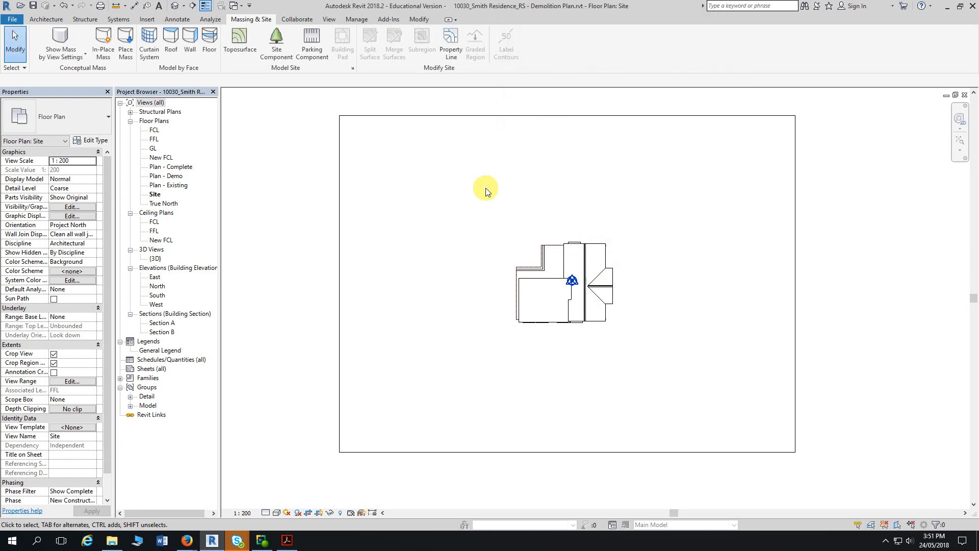
click(451, 51)
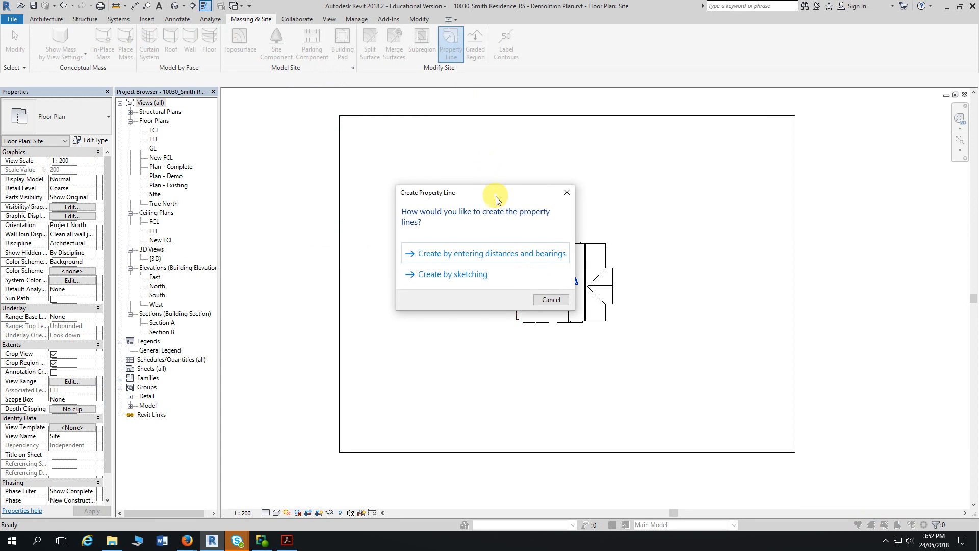
drag(495, 193, 629, 65)
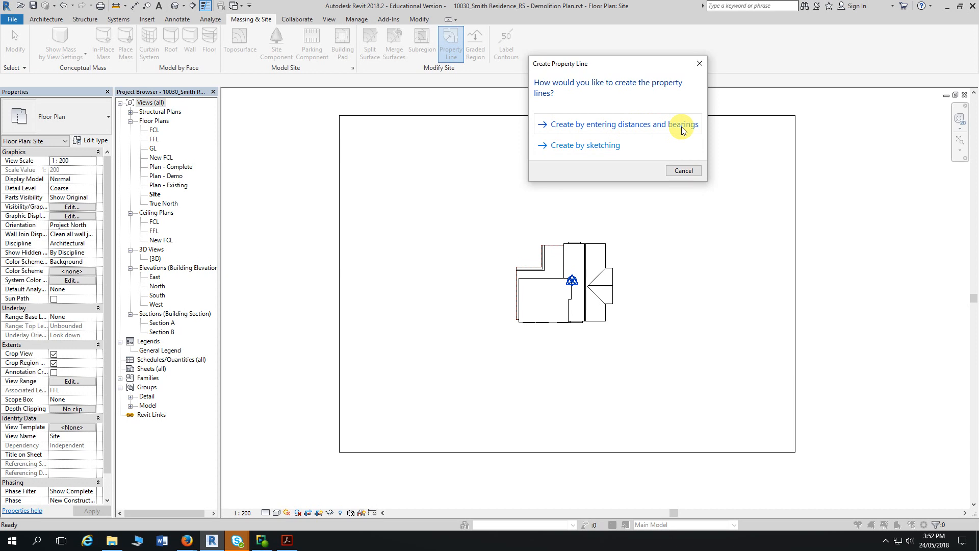
click(587, 125)
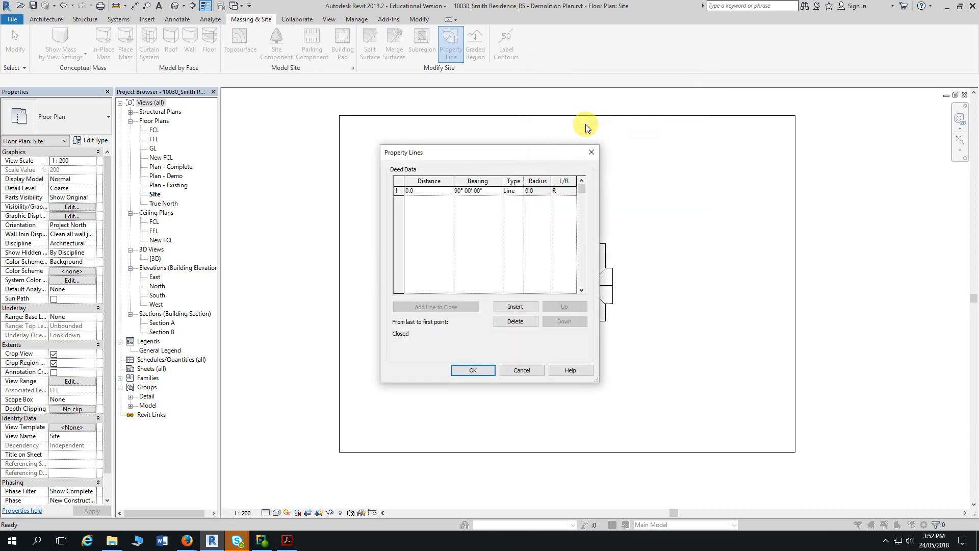
drag(524, 163, 688, 55)
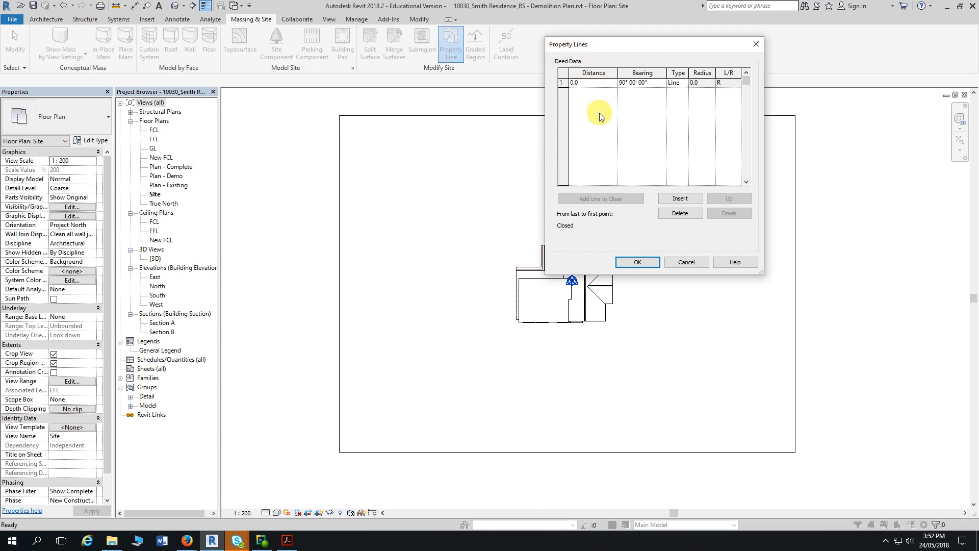
drag(633, 45, 650, 45)
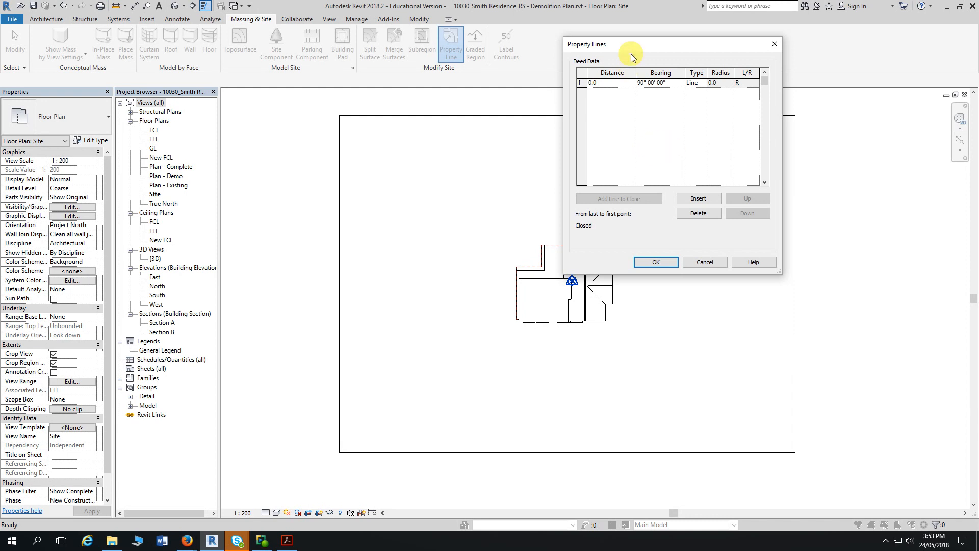
drag(644, 47, 586, 59)
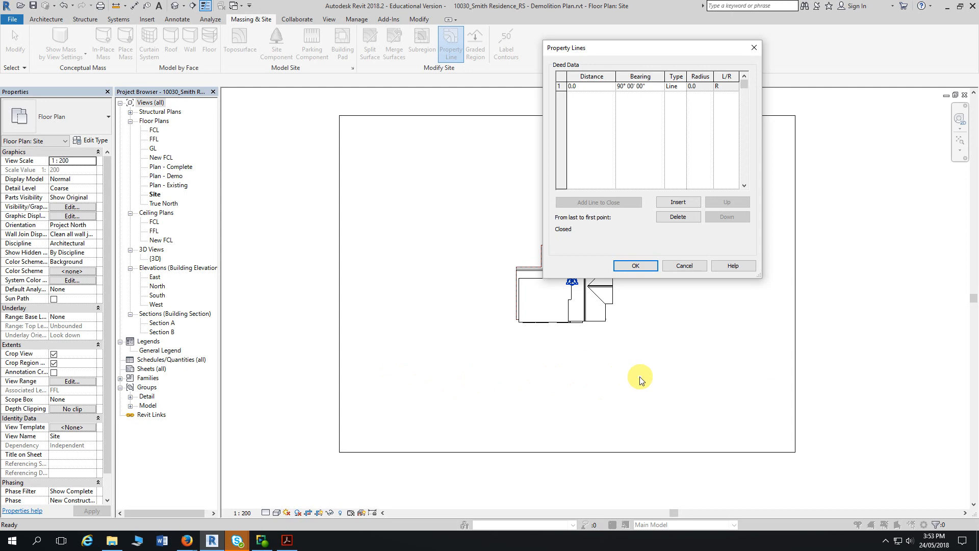
click(588, 87)
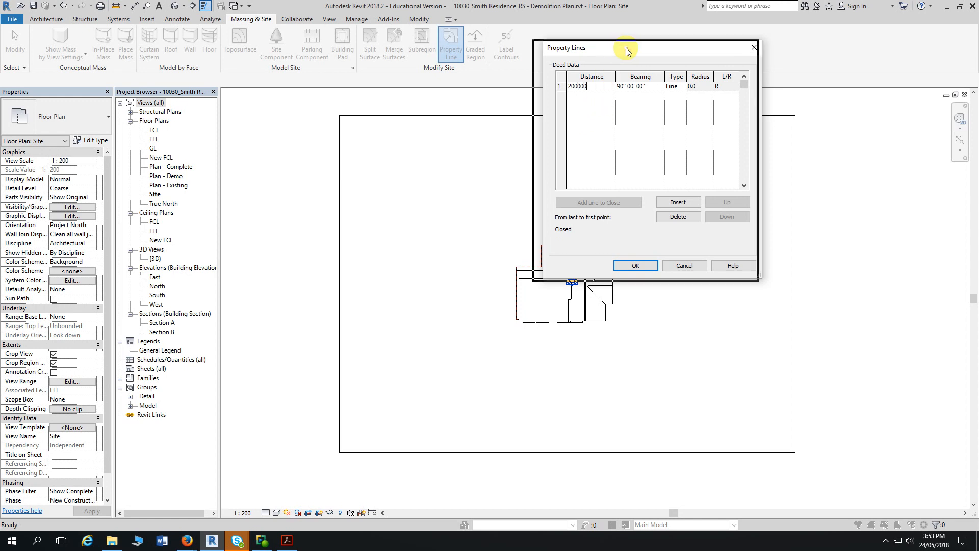
drag(626, 47, 620, 47)
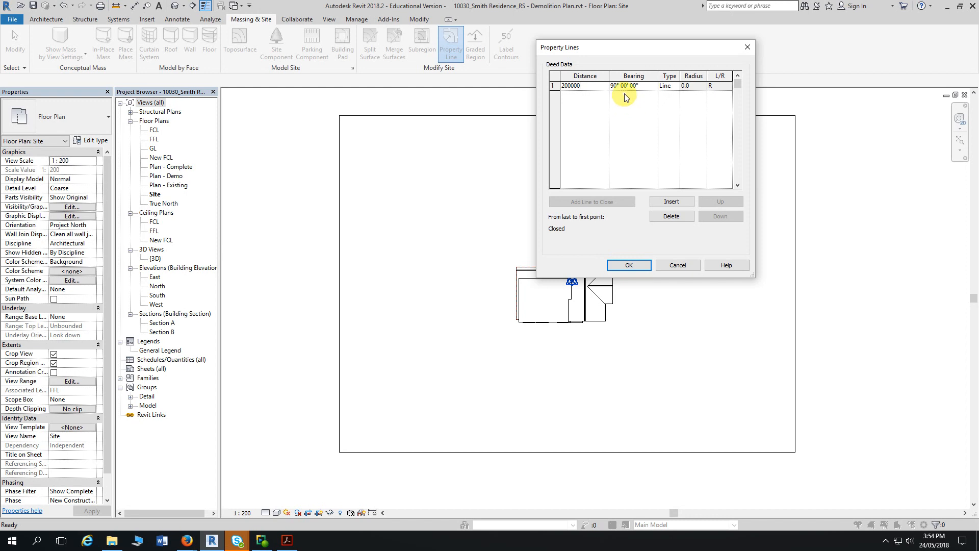
click(612, 85)
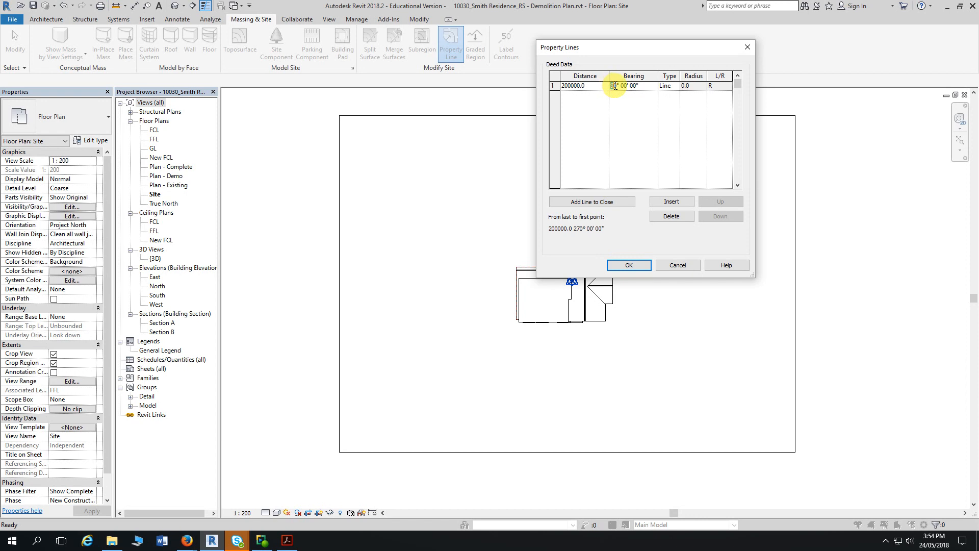
double_click(612, 85)
text(270)
click(635, 268)
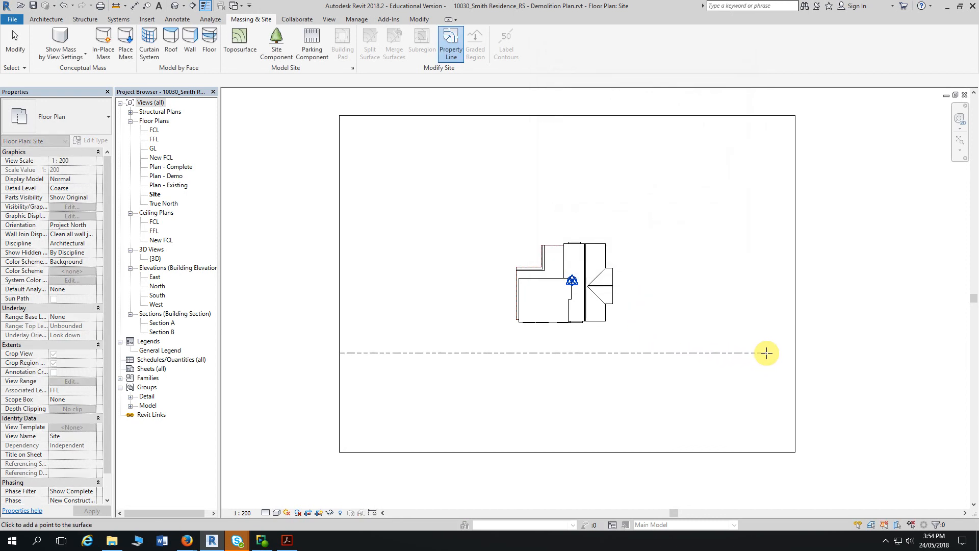
scroll(765, 351, down, 1)
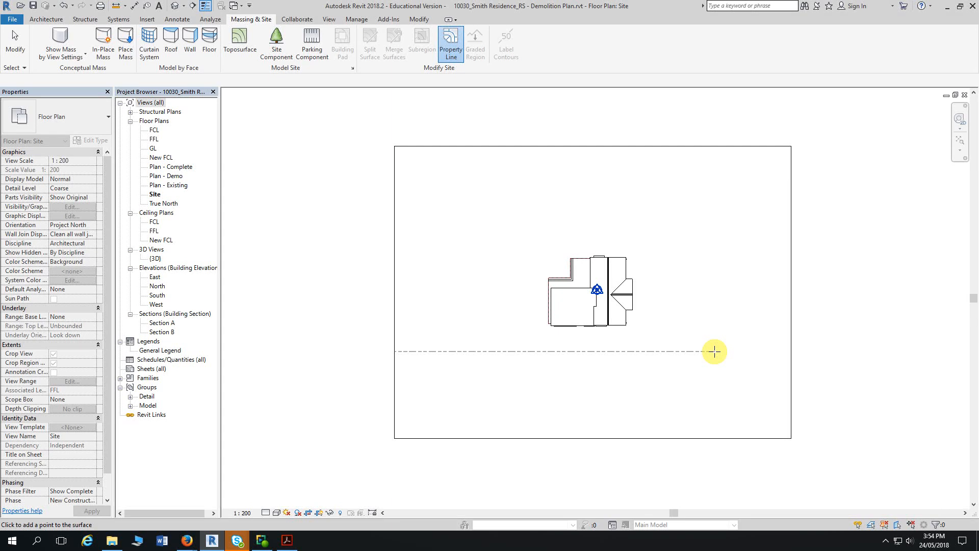
key(Escape)
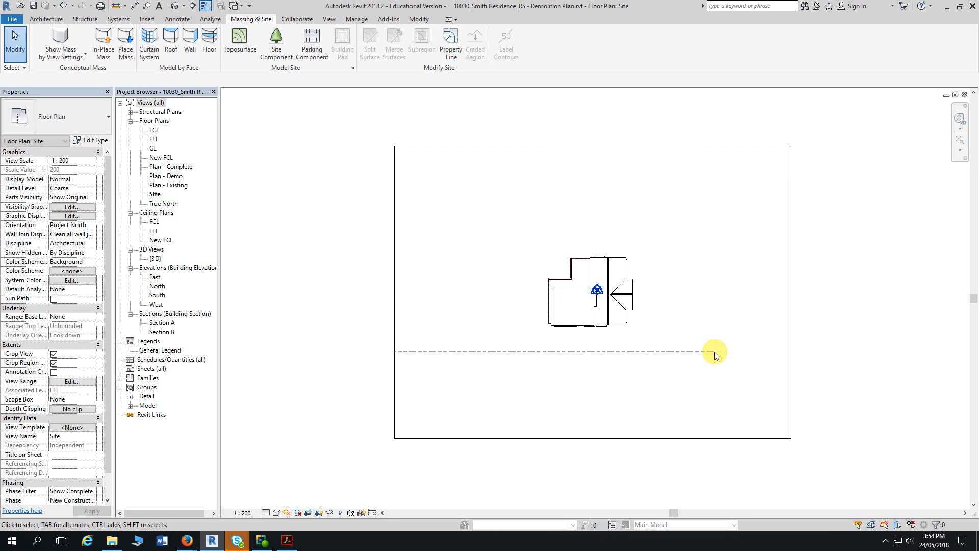
Define a property line by distances and bearings, with a distance of 20000 and a bearing of 270 degrees
click(450, 41)
click(524, 251)
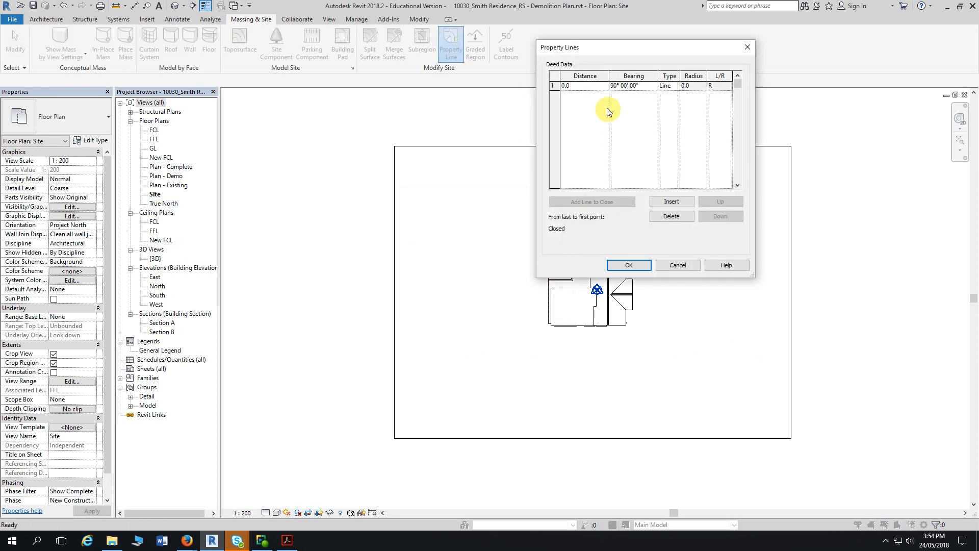
click(587, 85)
text(20000)
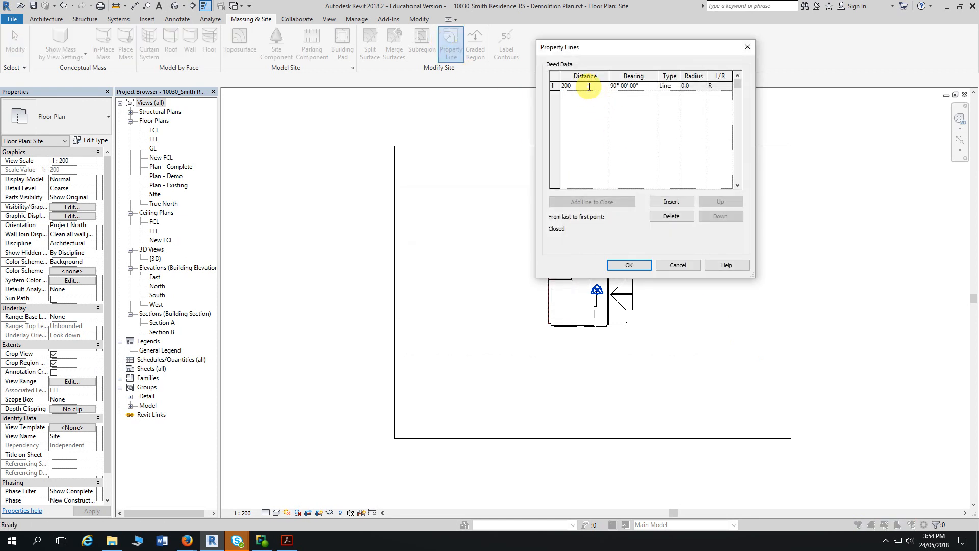
click(623, 88)
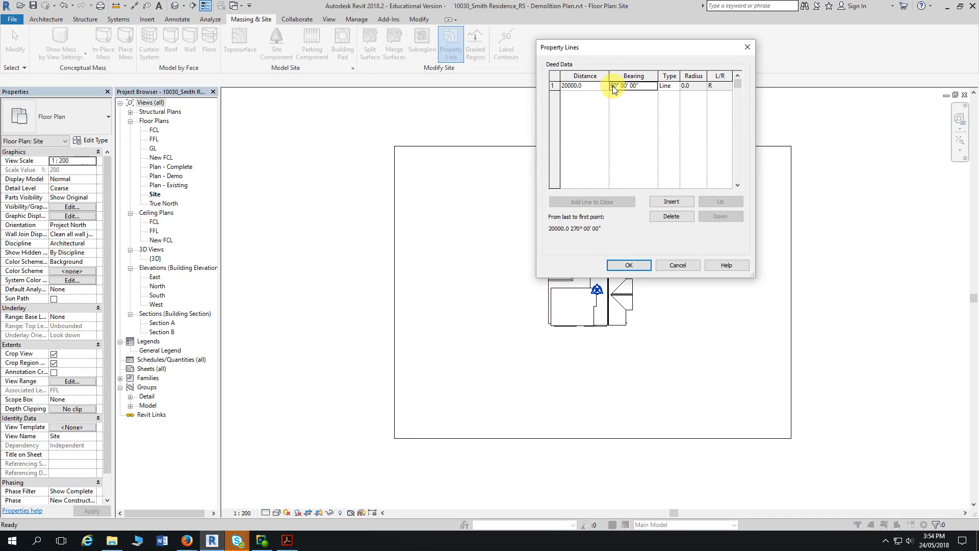
key(BackSpace)
key(BackSpace)
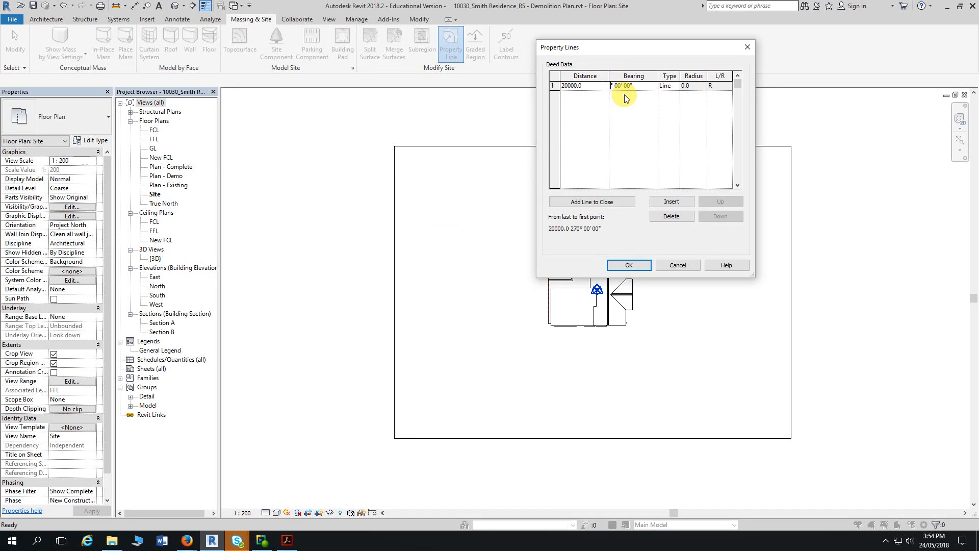
text(270)
click(644, 266)
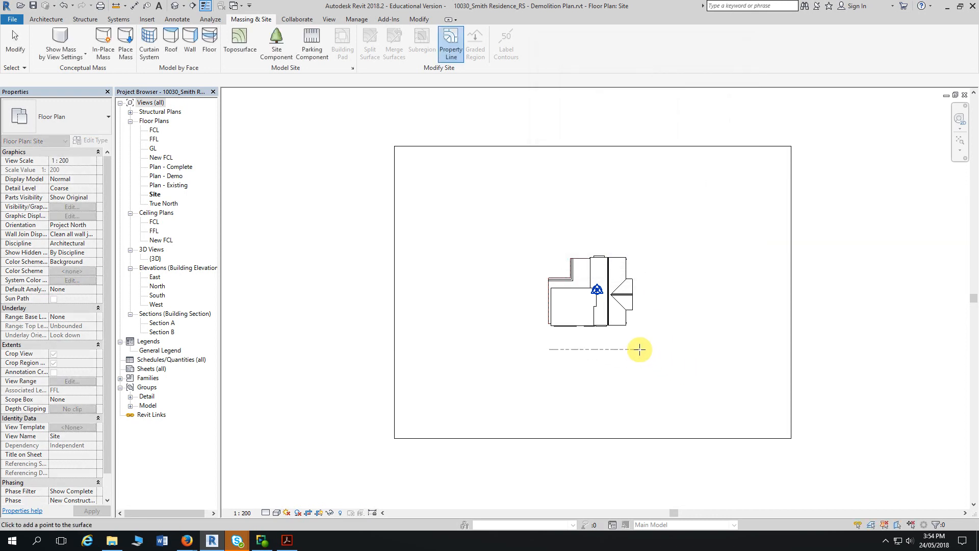
Place the property line horizontally below the house, inside the Site view's crop region
scroll(639, 349, up, 3)
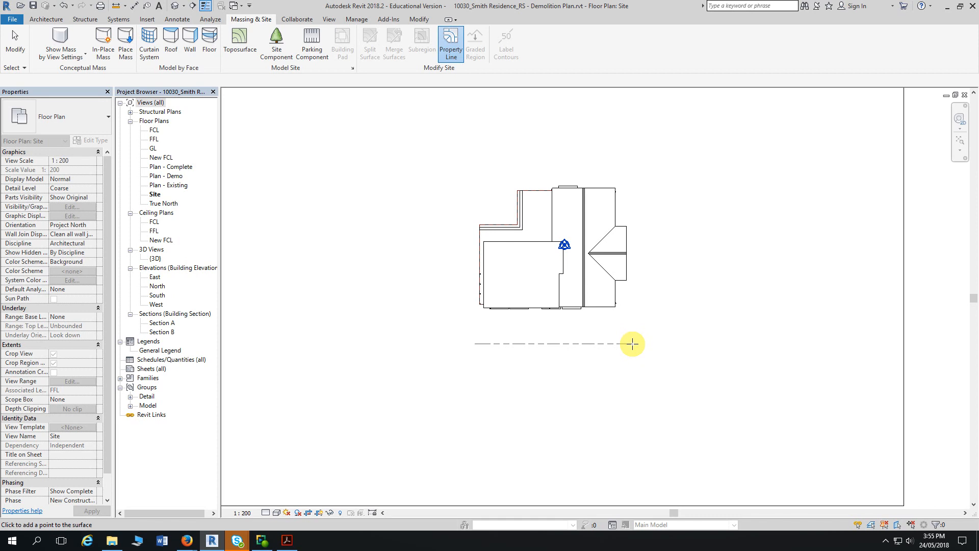
scroll(636, 343, down, 1)
middle_drag(705, 343, 721, 244)
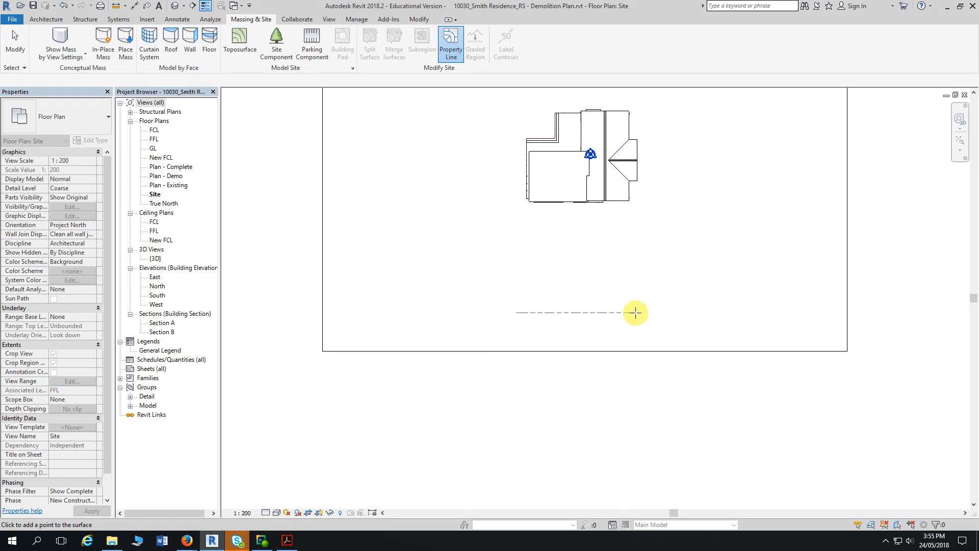
click(635, 313)
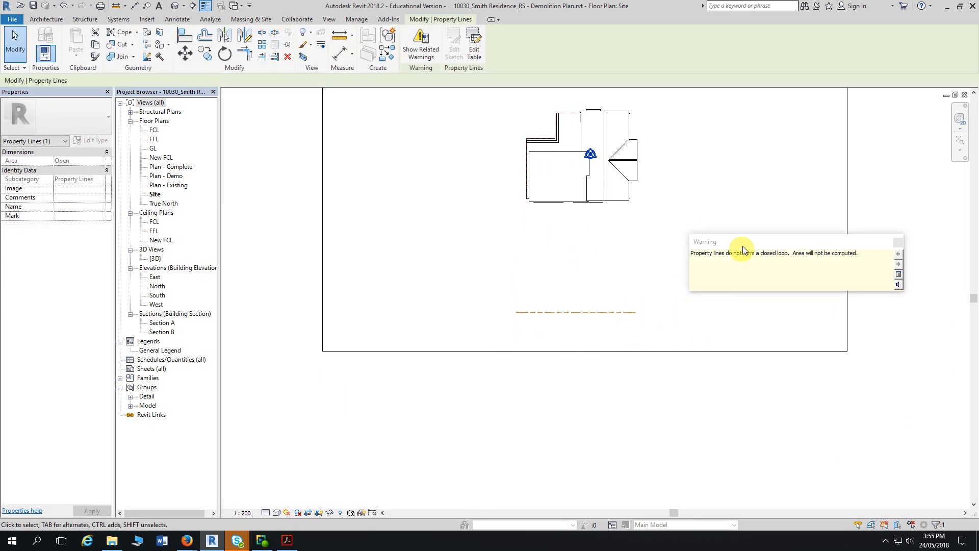
Dismiss the open-loop warning and set the property line's distance to 40000 in its deed data
drag(753, 241, 738, 194)
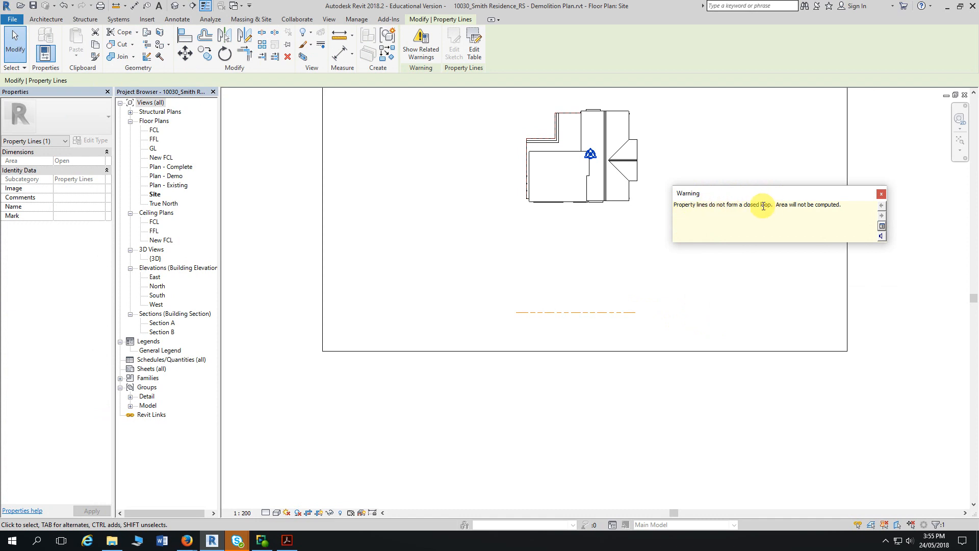
click(882, 193)
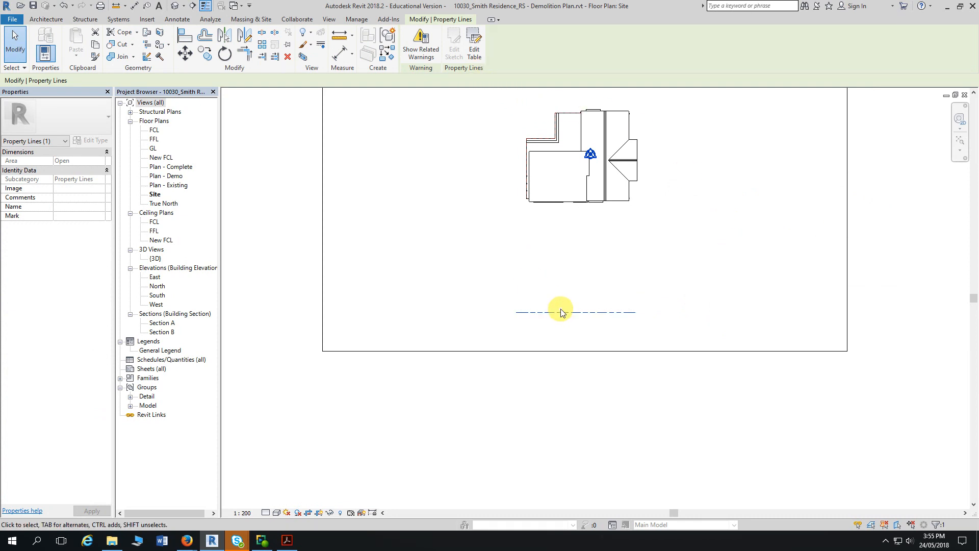
click(475, 54)
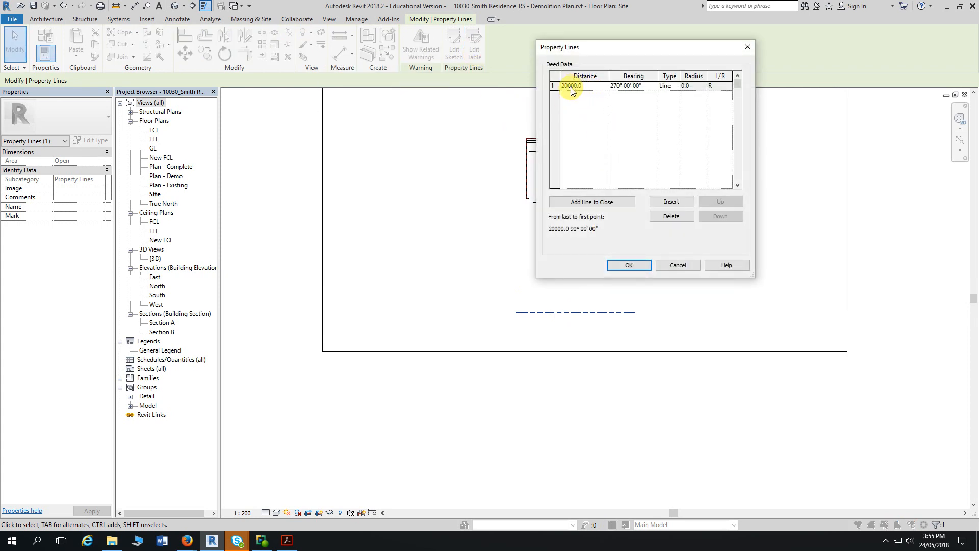
drag(556, 87, 566, 90)
text(40)
click(628, 265)
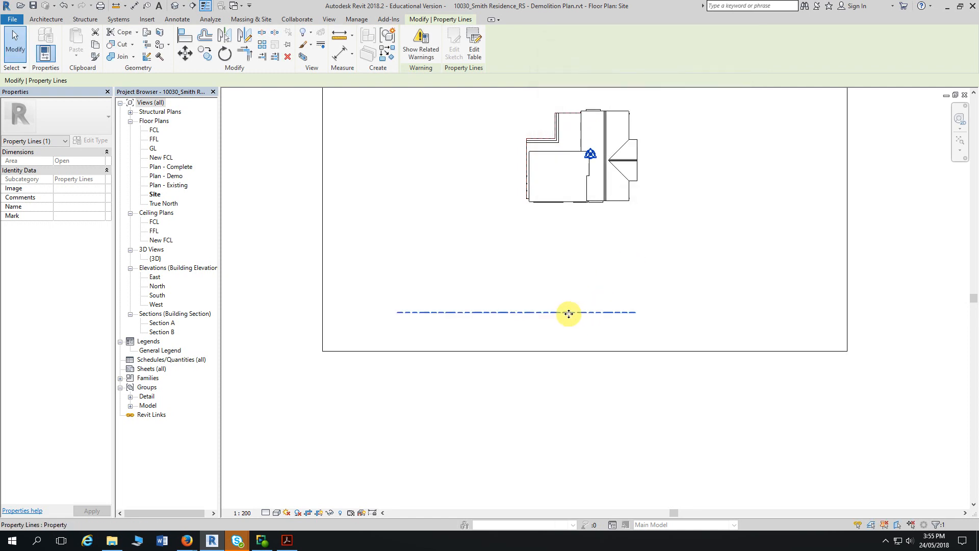
key(Escape)
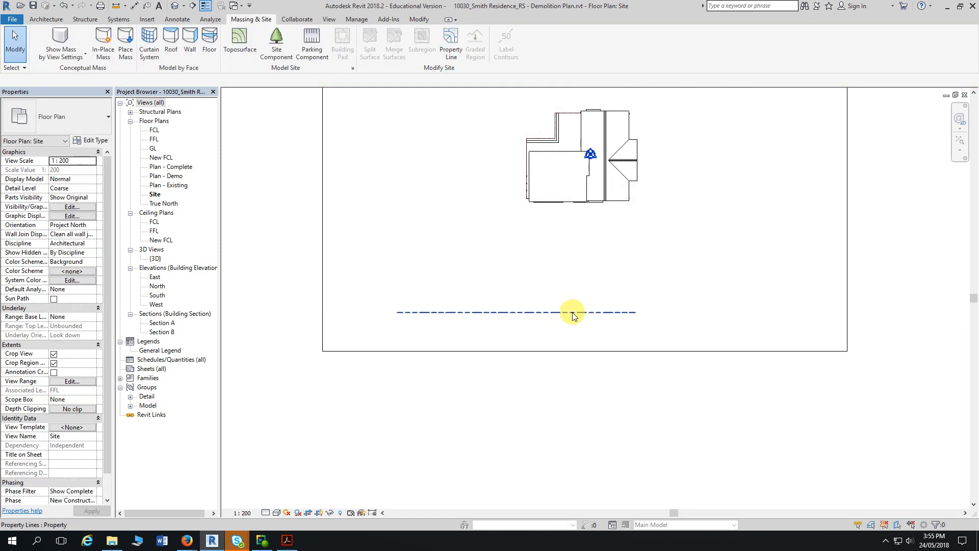
Move the property line up so it lies just below the house, roughly centred under it
drag(559, 312, 622, 231)
click(685, 179)
middle_drag(733, 159, 658, 261)
scroll(623, 393, down, 2)
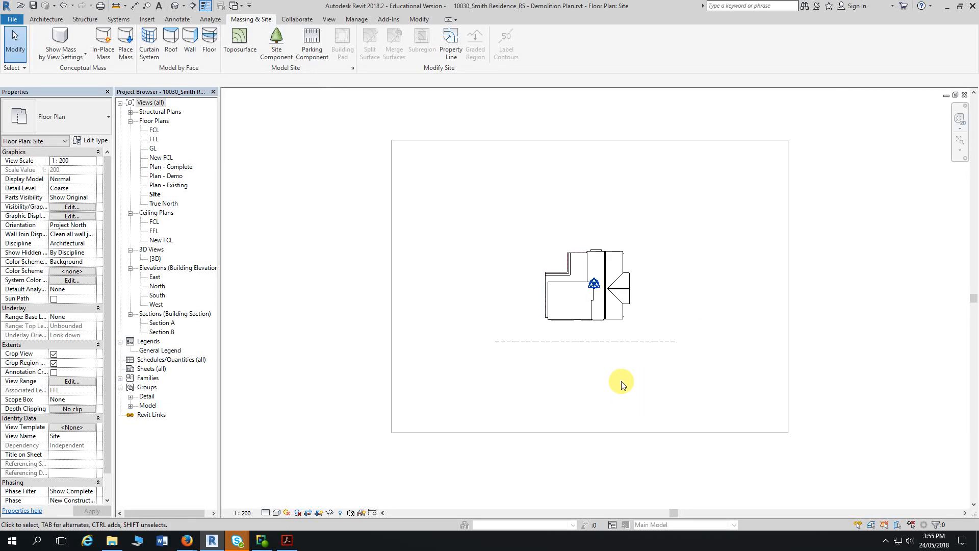
Insert a second deed data segment on the property line with a distance of 20000 and a bearing of 0 degrees
click(592, 341)
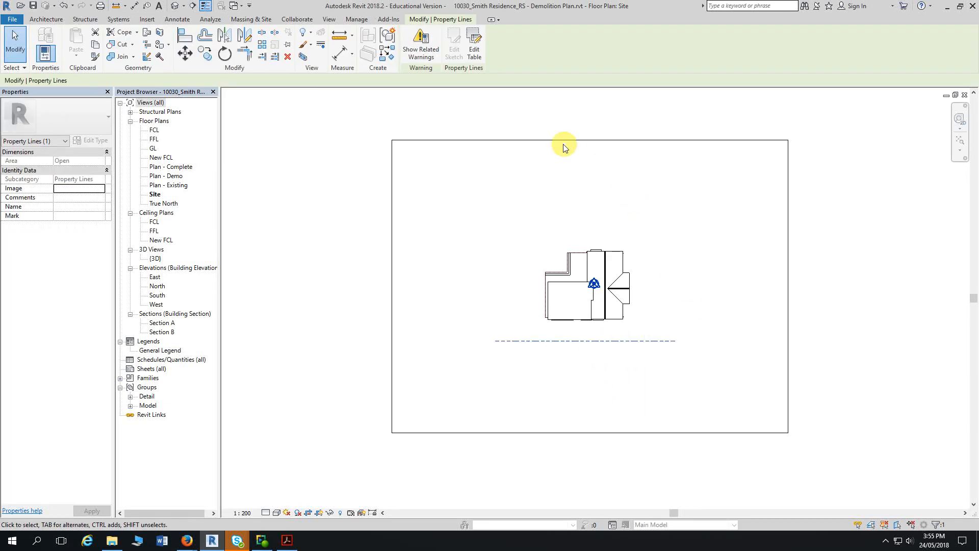
click(474, 57)
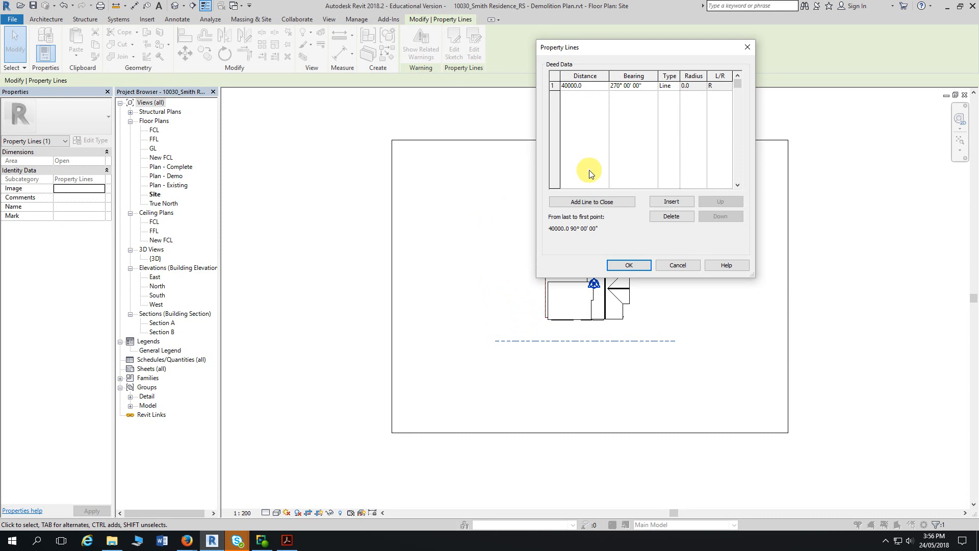
click(666, 204)
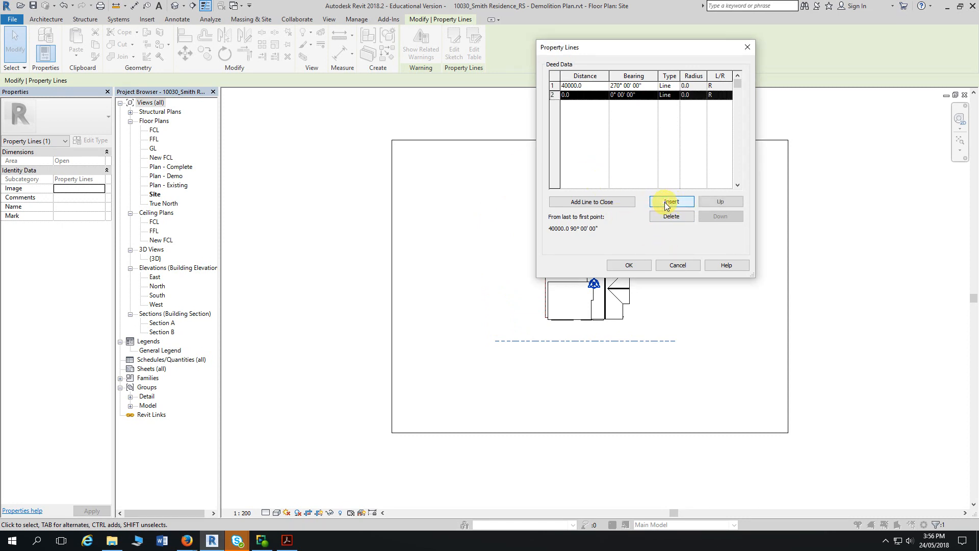
click(572, 97)
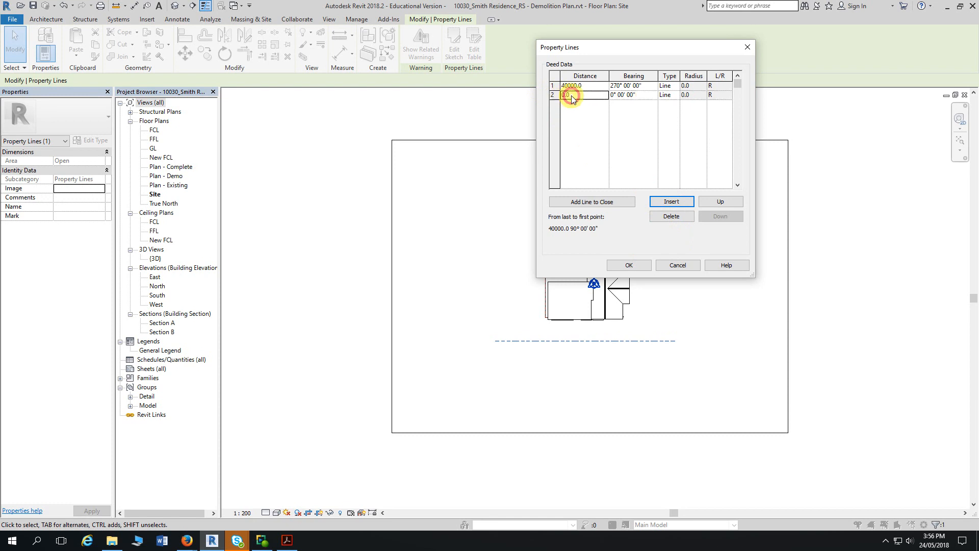
text(20000)
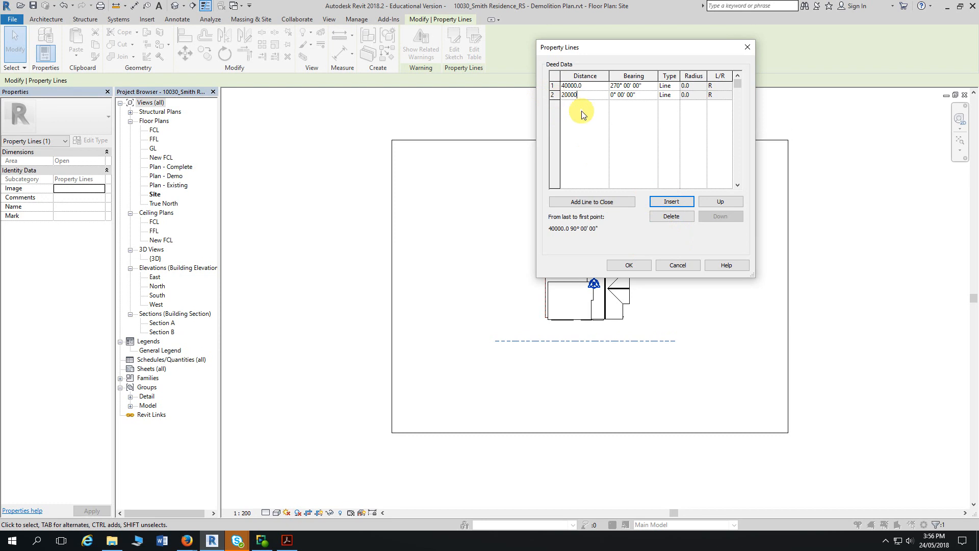
click(613, 97)
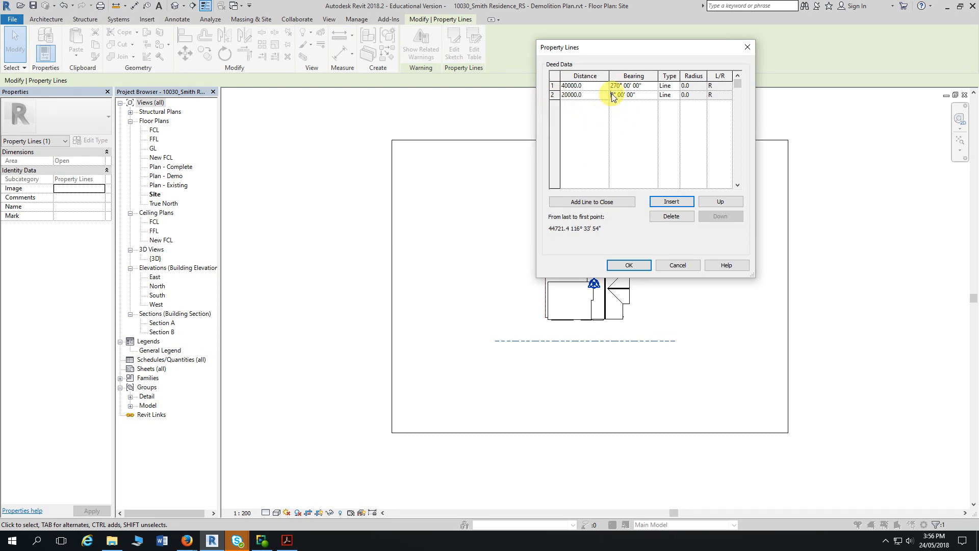
key(Delete)
text(0)
click(635, 266)
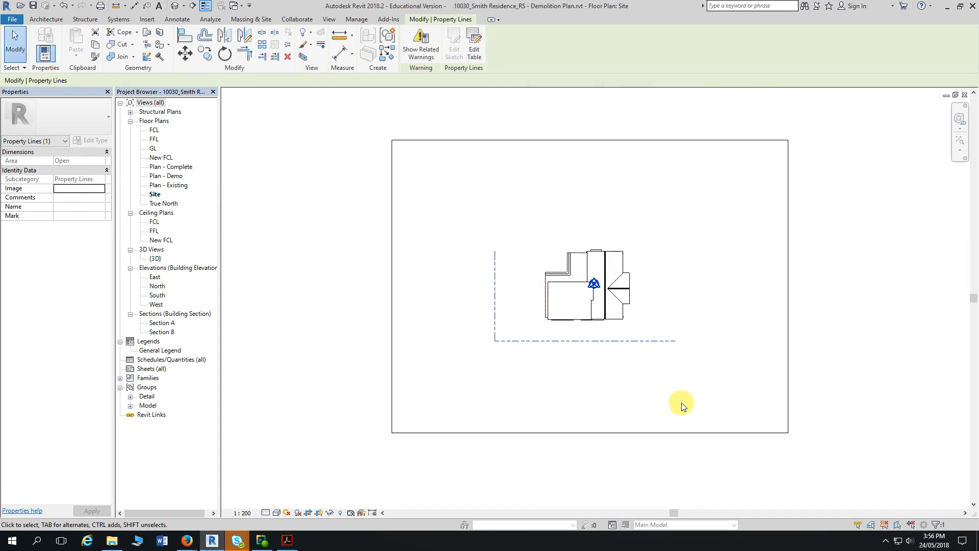
Insert a third deed data segment on the property line with a distance of 40000 and a bearing of 90 degrees
click(476, 62)
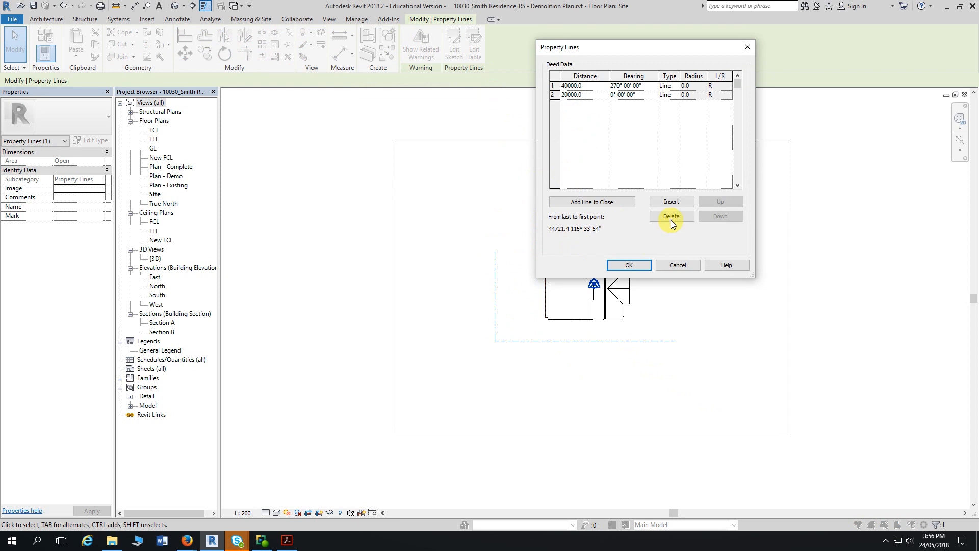
click(671, 202)
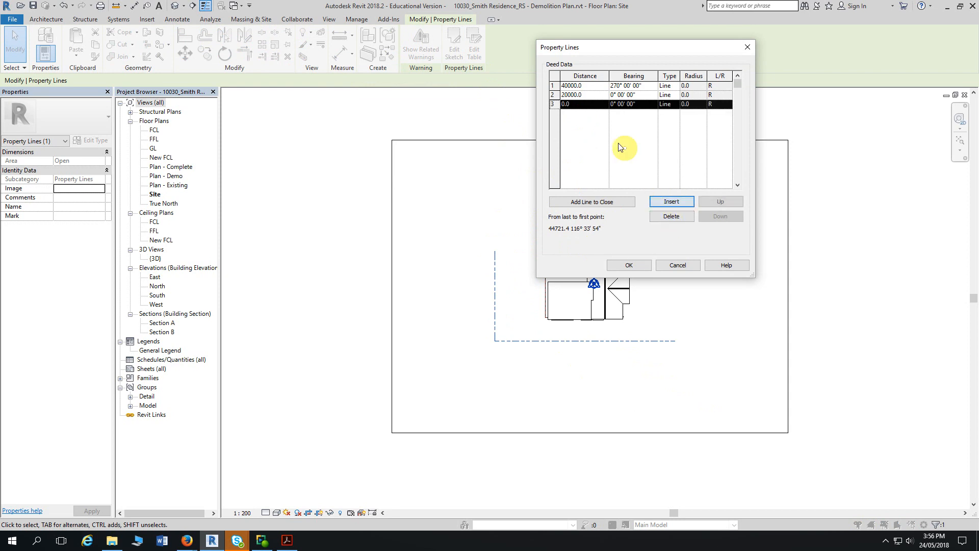
click(578, 105)
text(40)
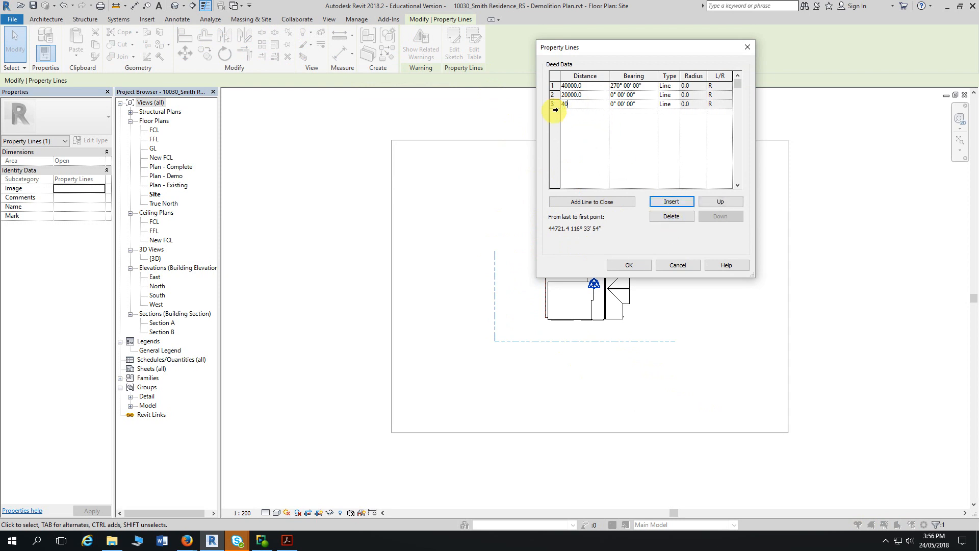
text(000)
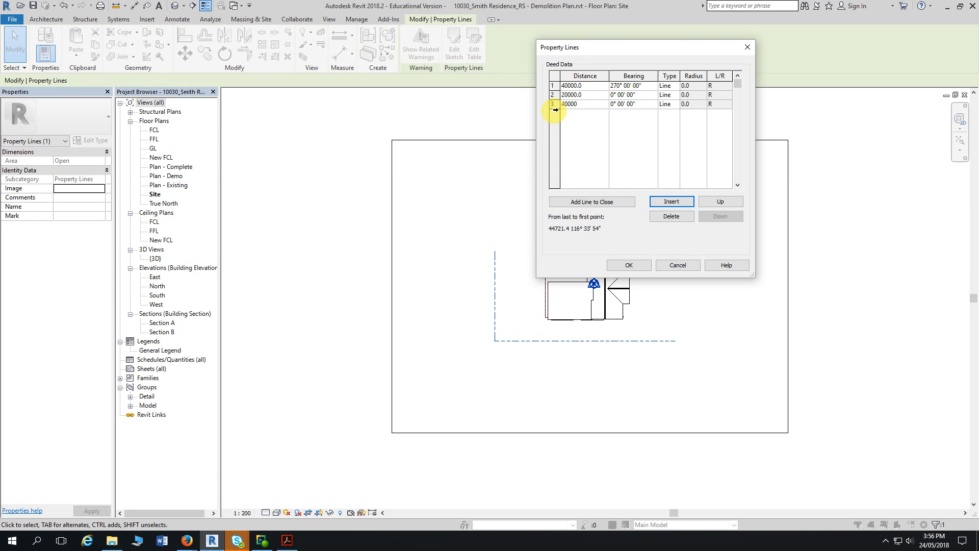
click(611, 105)
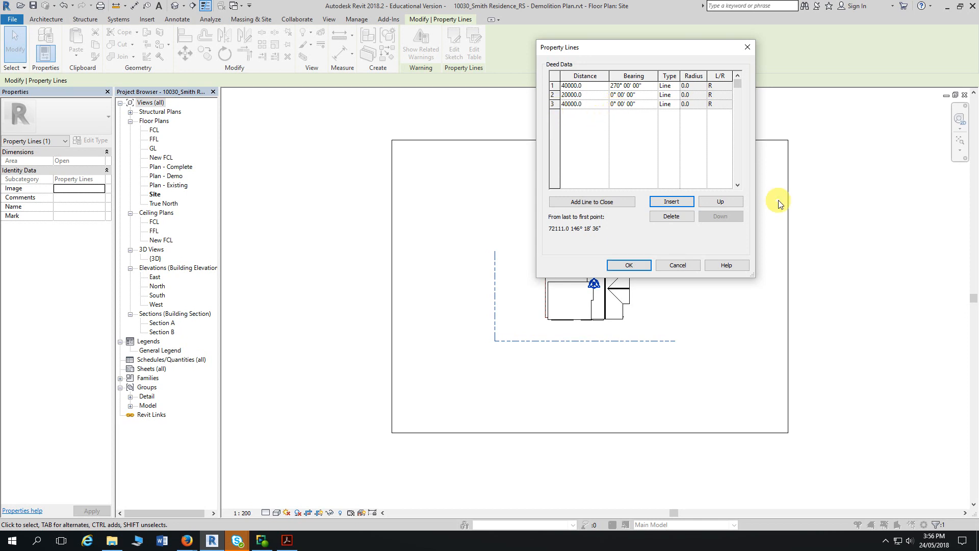
key(Delete)
text(90)
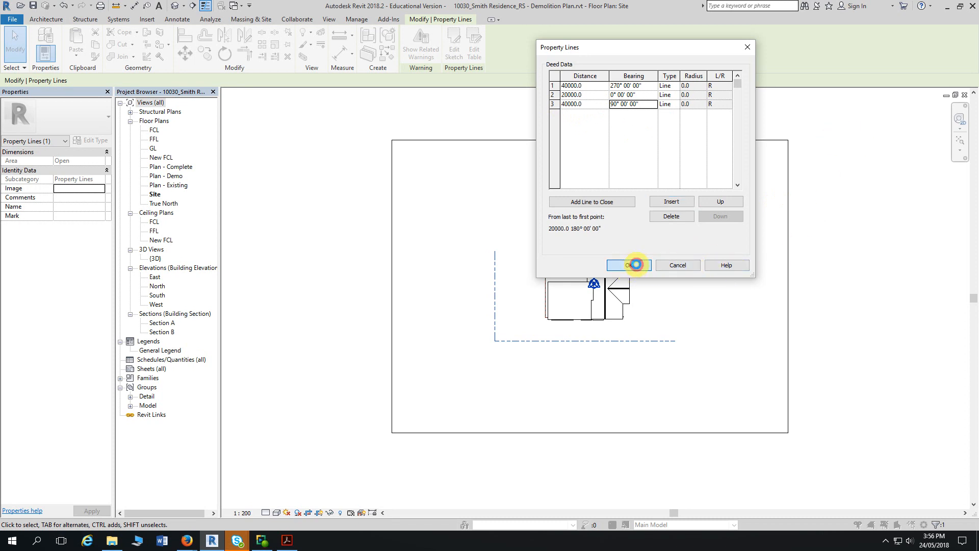
click(629, 264)
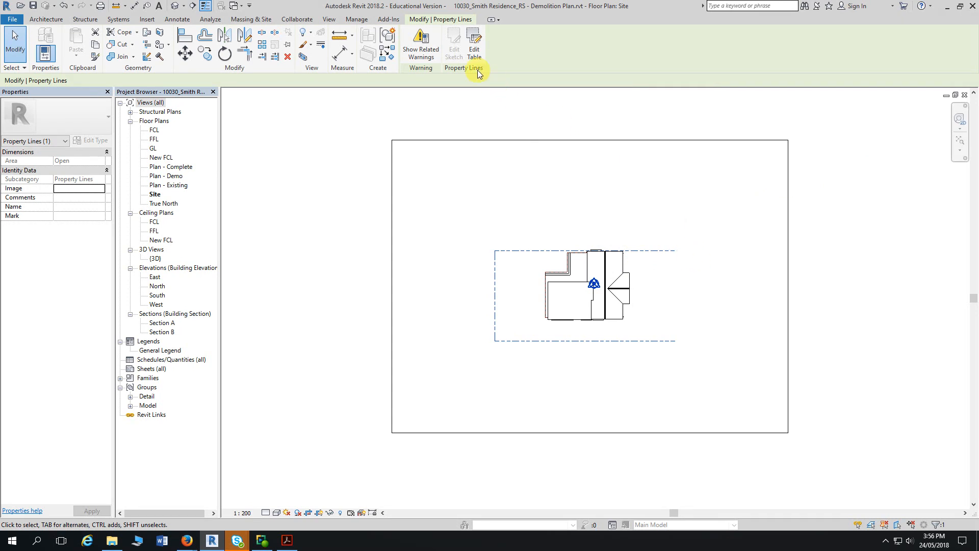
Close the property boundary by adding the closing line to its deed data
click(475, 54)
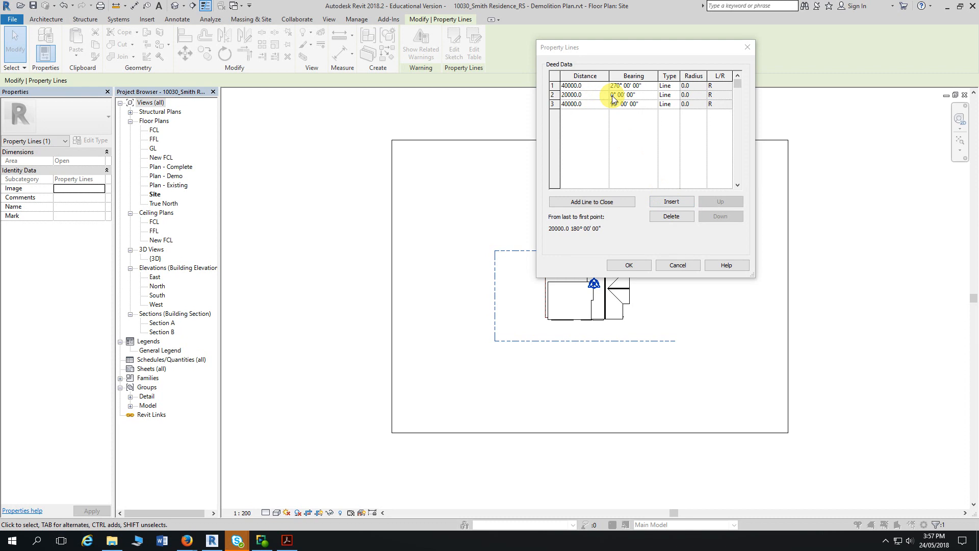
drag(695, 48, 709, 26)
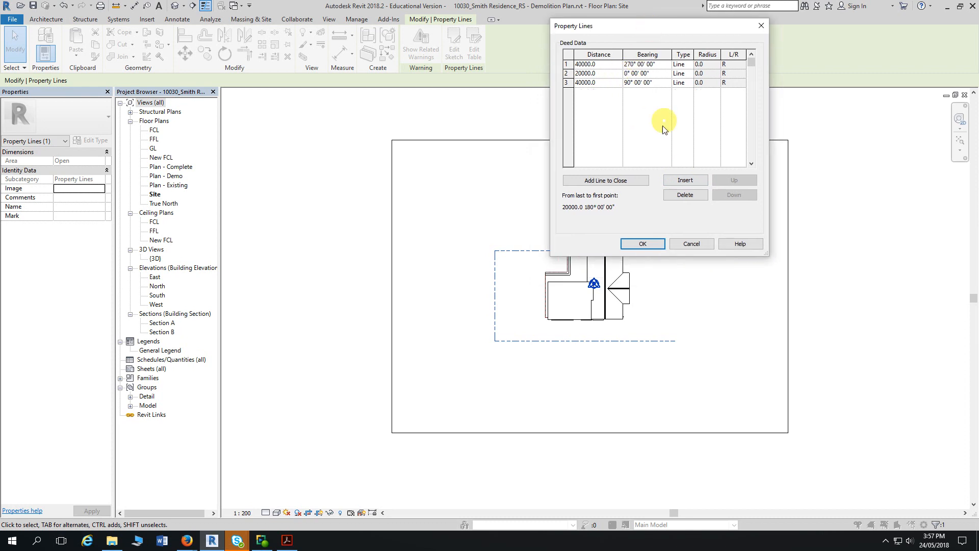
click(605, 181)
click(647, 244)
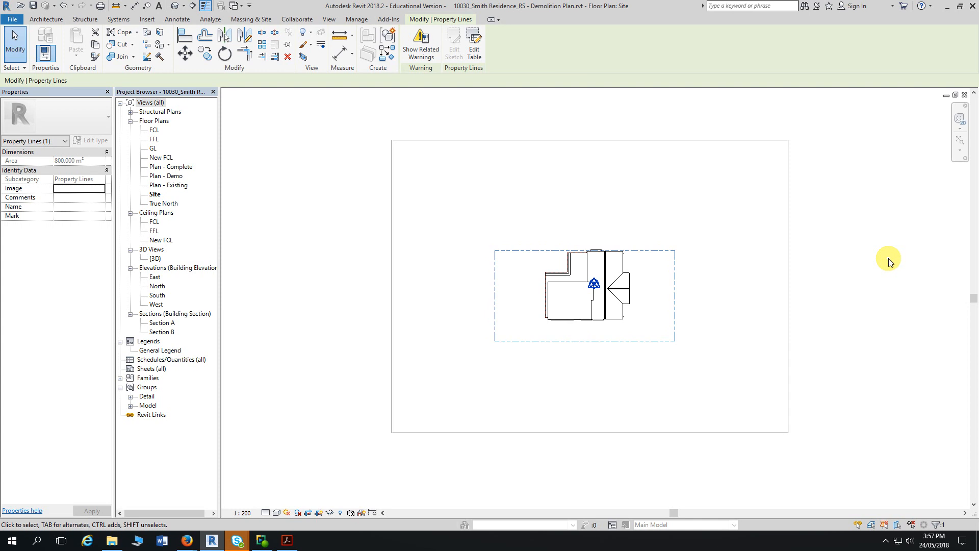
Move the closed property boundary slightly up and right so it surrounds the house
click(816, 268)
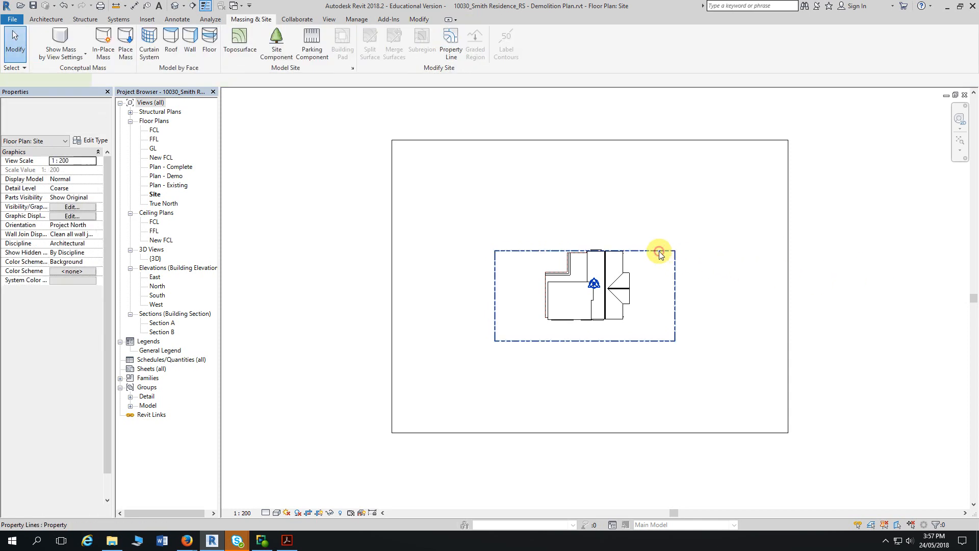
drag(659, 253, 664, 241)
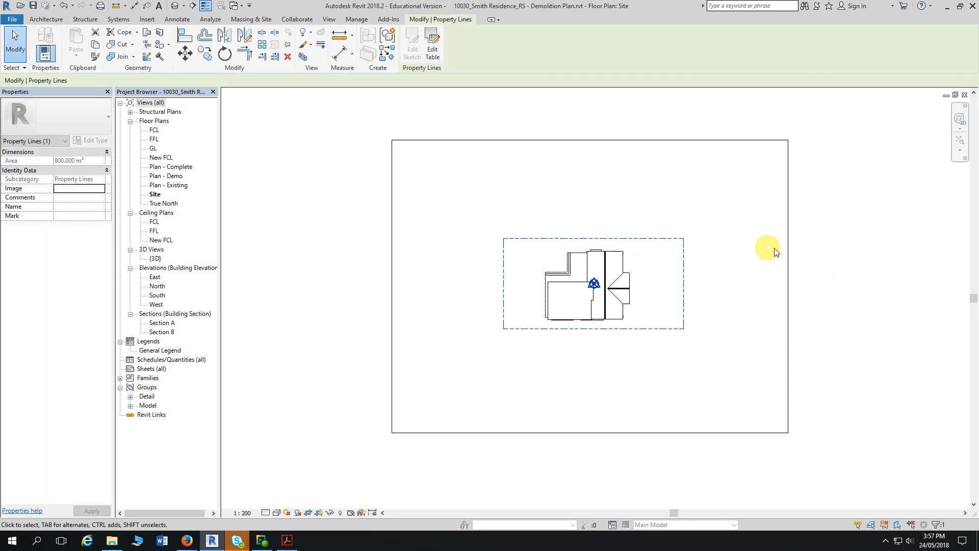
click(851, 262)
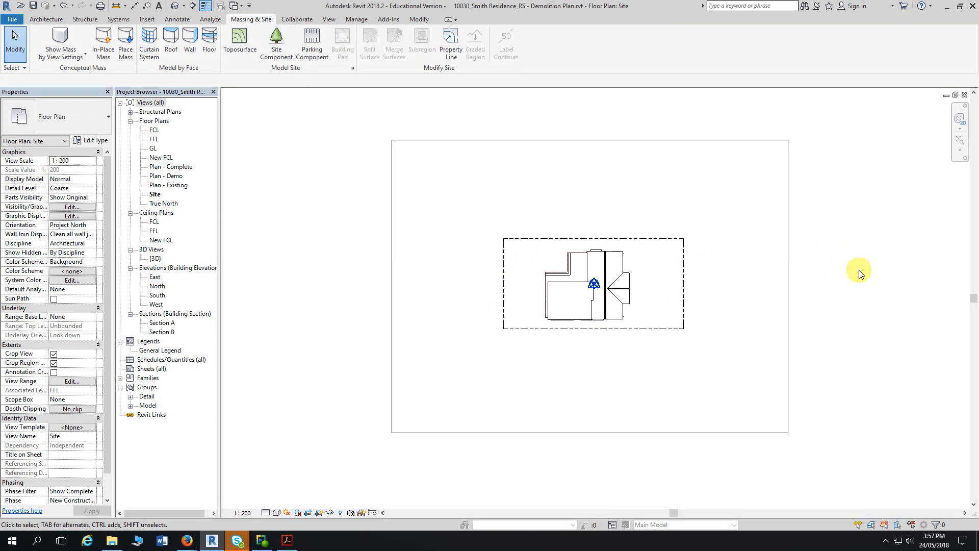
Review the distances and bearings in the closed property boundary's deed data table
click(664, 240)
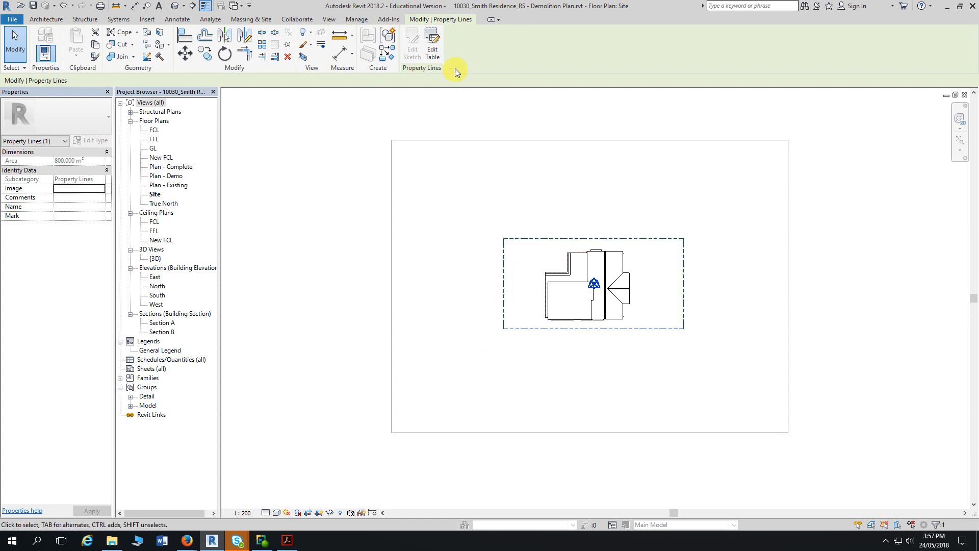
click(436, 53)
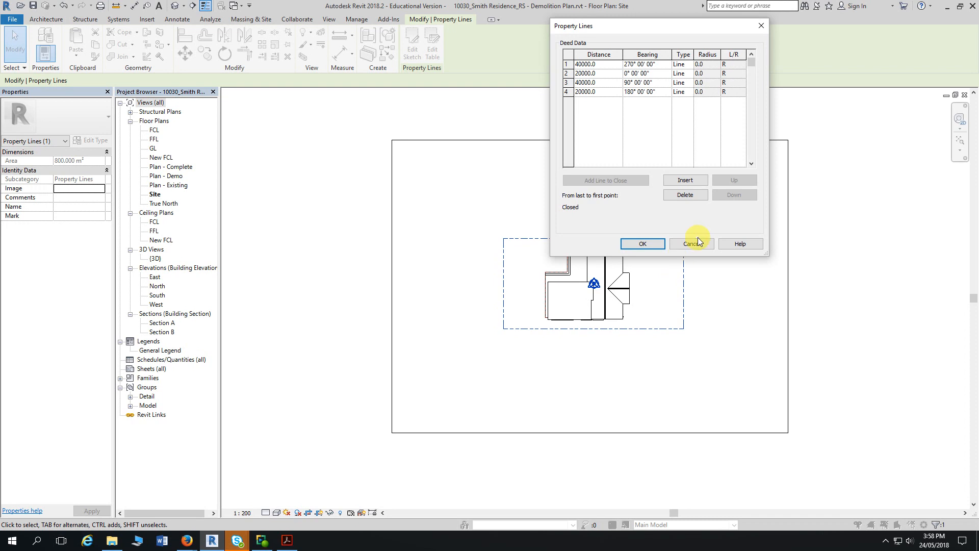
click(644, 245)
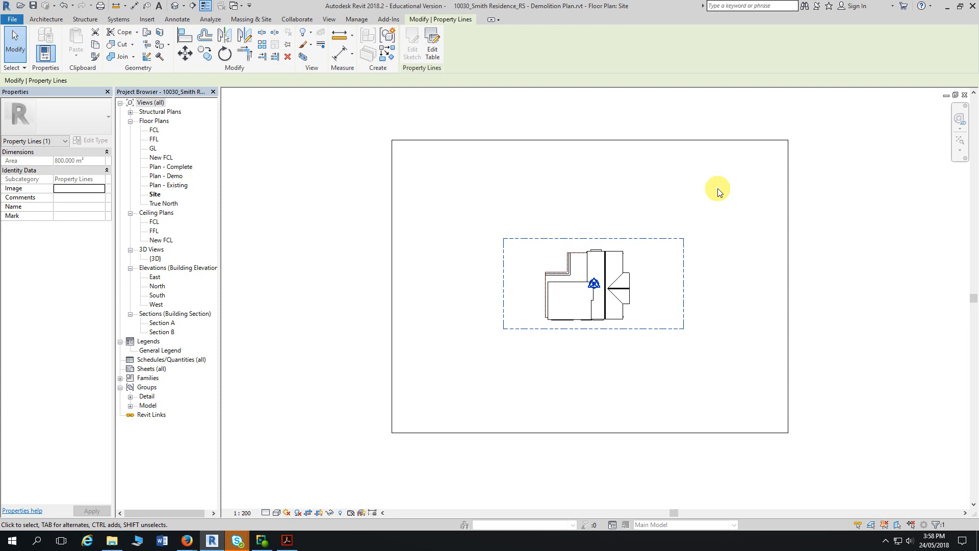
click(580, 201)
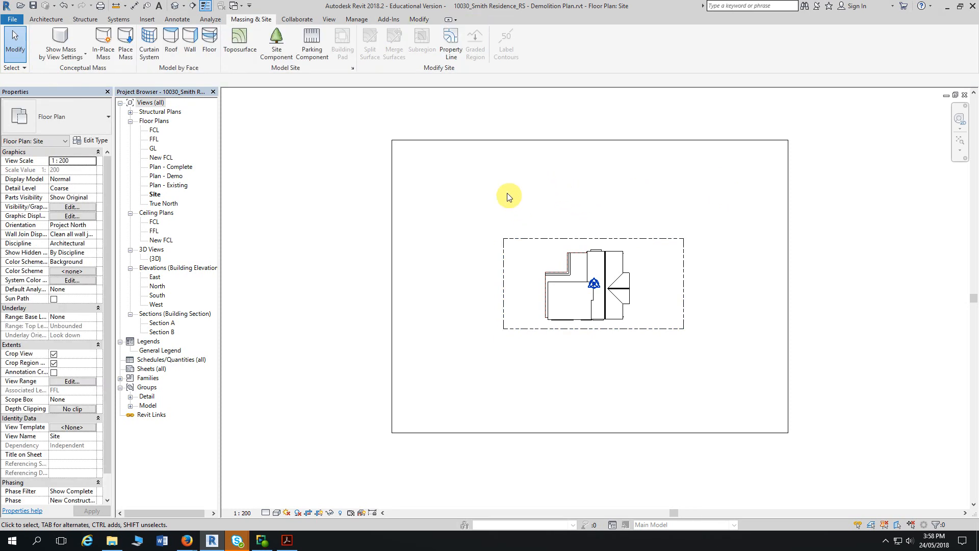
Sketch a closed four-sided property boundary to the right of the crop region, with sides about 51500, 36600, 48900 and 35800 mm
click(451, 45)
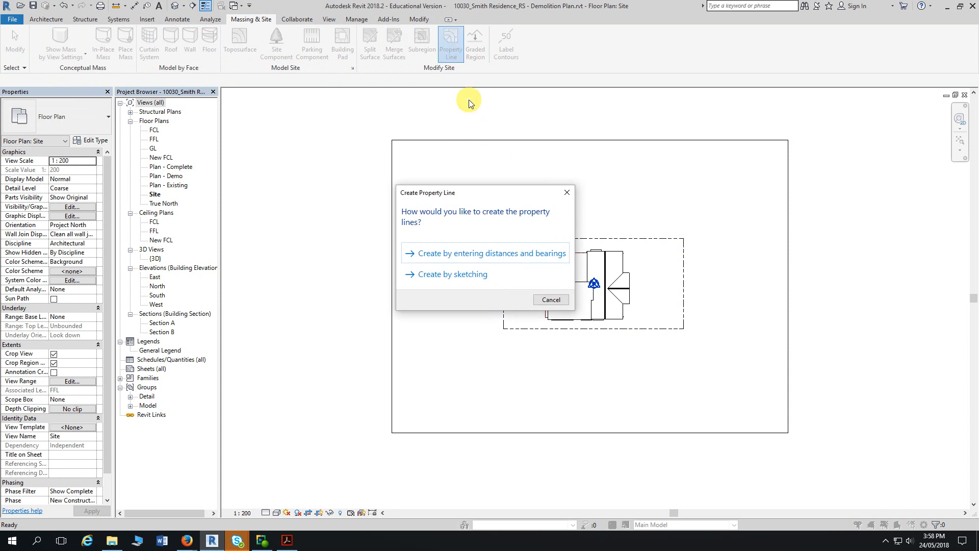
drag(502, 192, 592, 75)
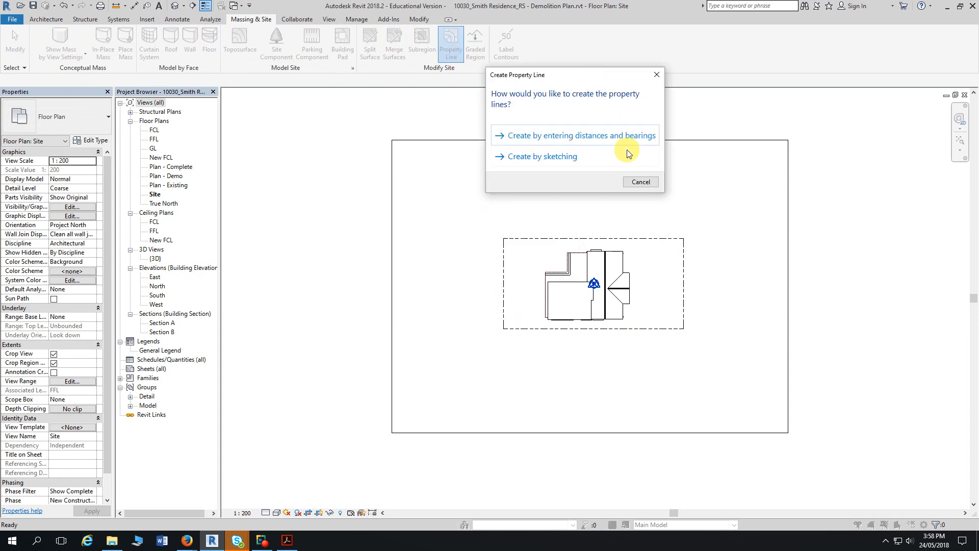
click(542, 158)
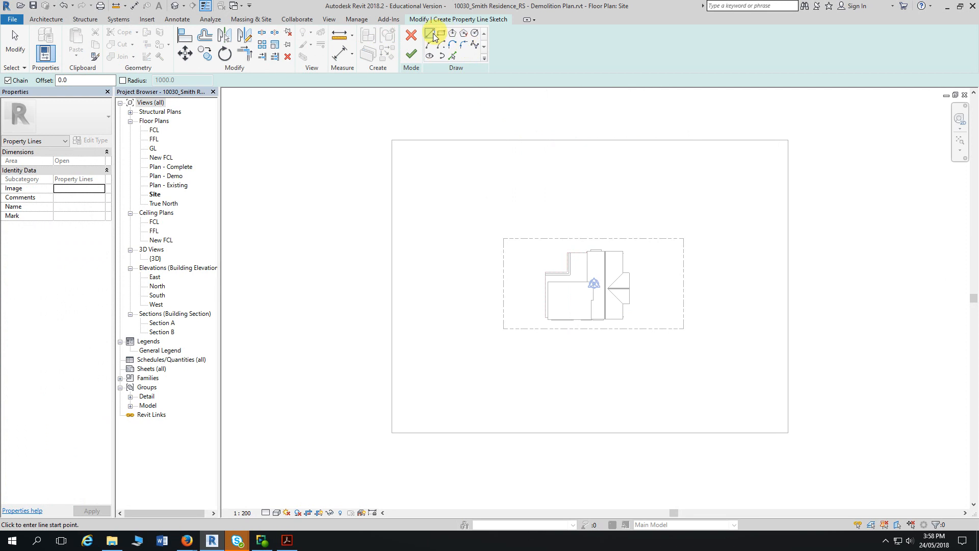
scroll(484, 161, down, 3)
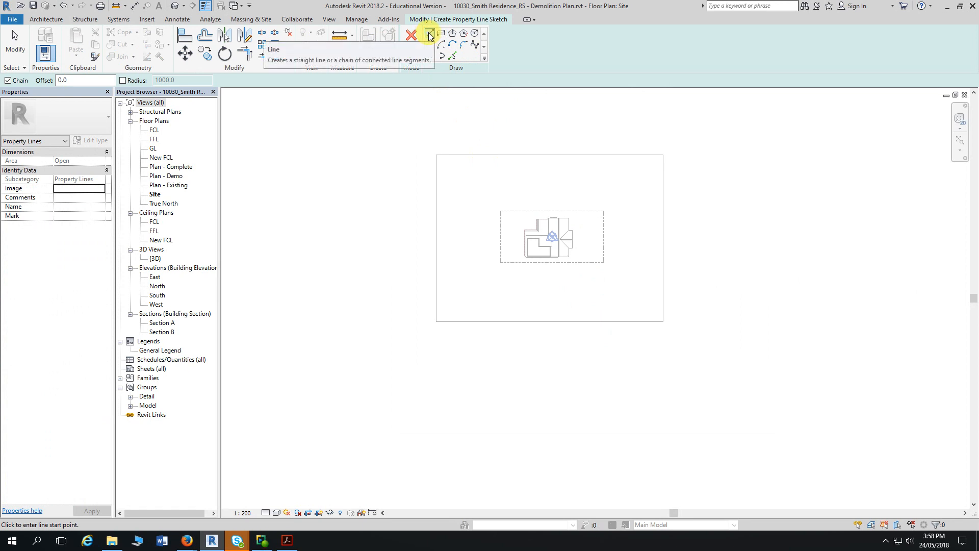
click(715, 209)
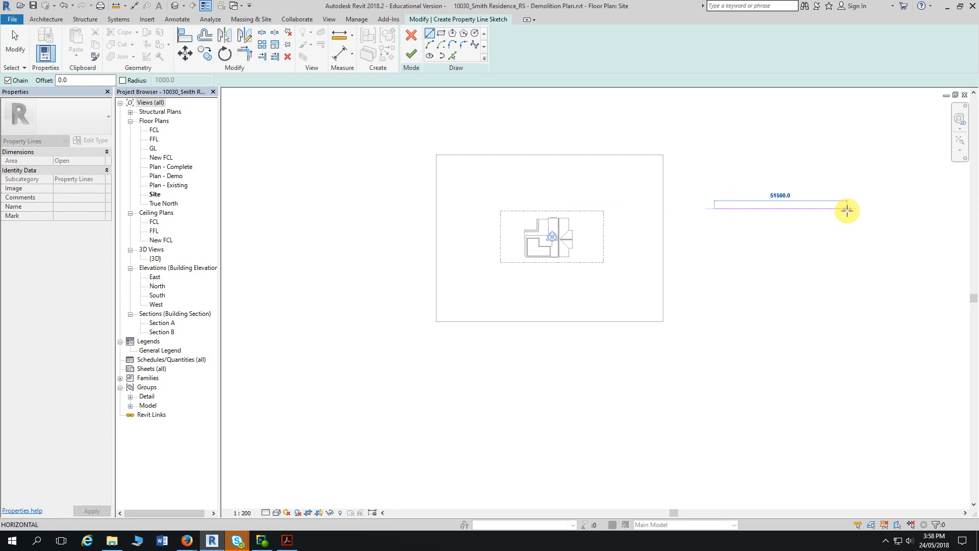
click(848, 209)
click(816, 298)
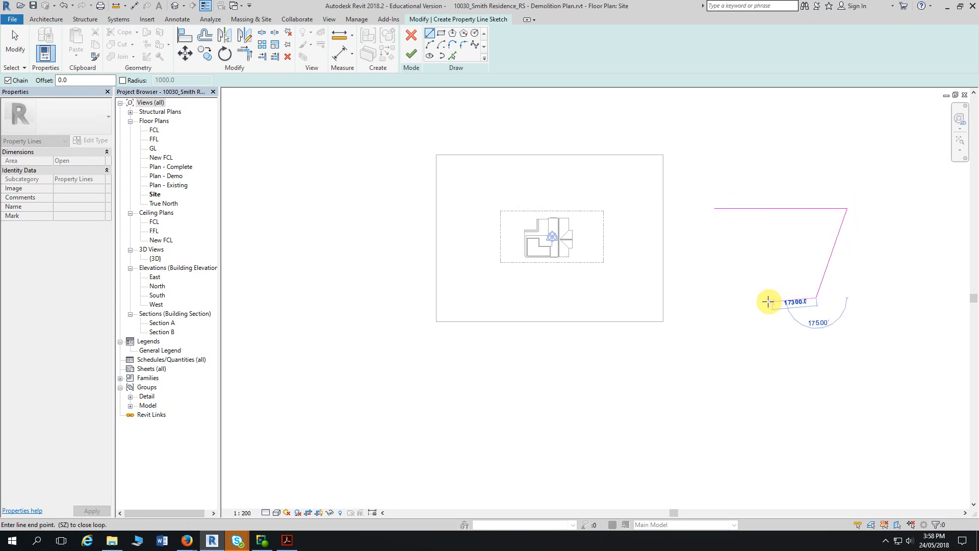
click(691, 298)
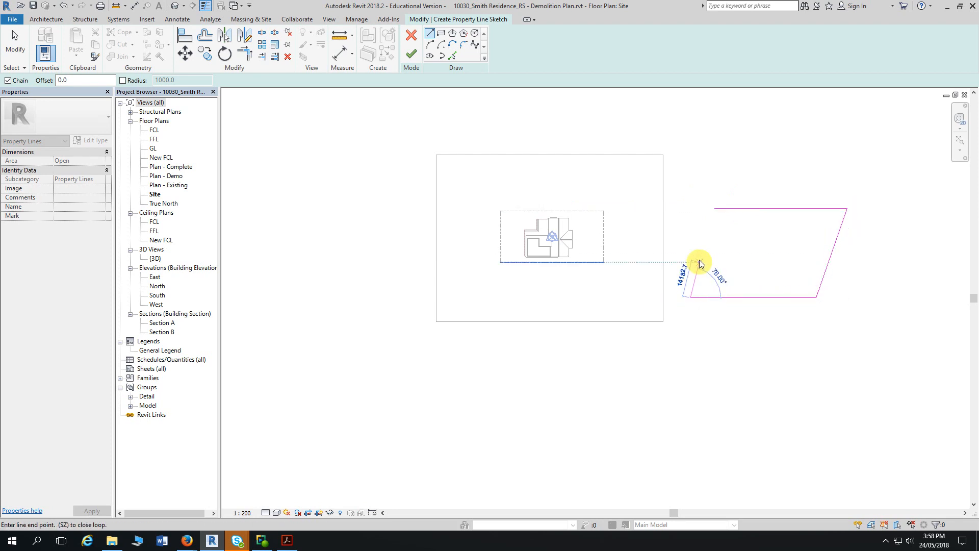
click(716, 208)
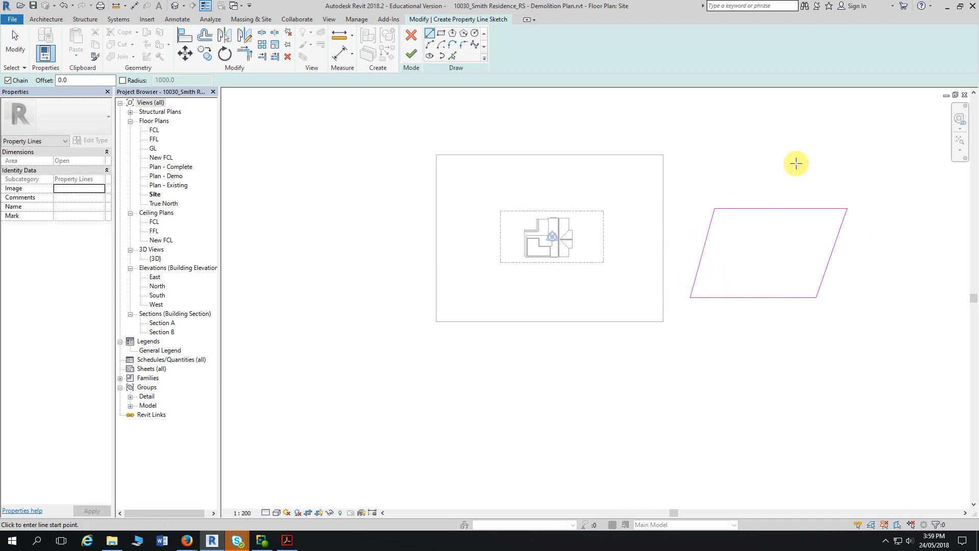
Try to place an angular dimension between the left and bottom lines of the property line sketch
key(Escape)
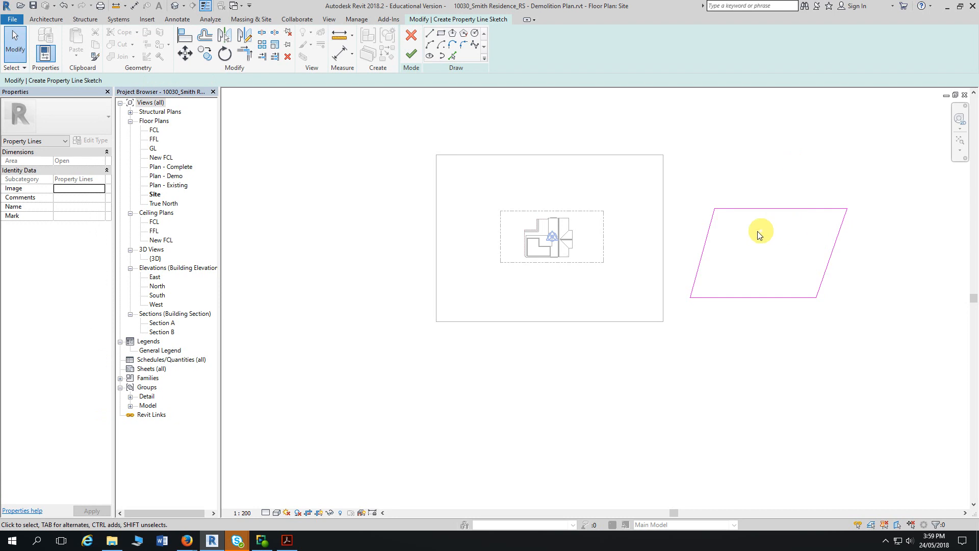
click(706, 240)
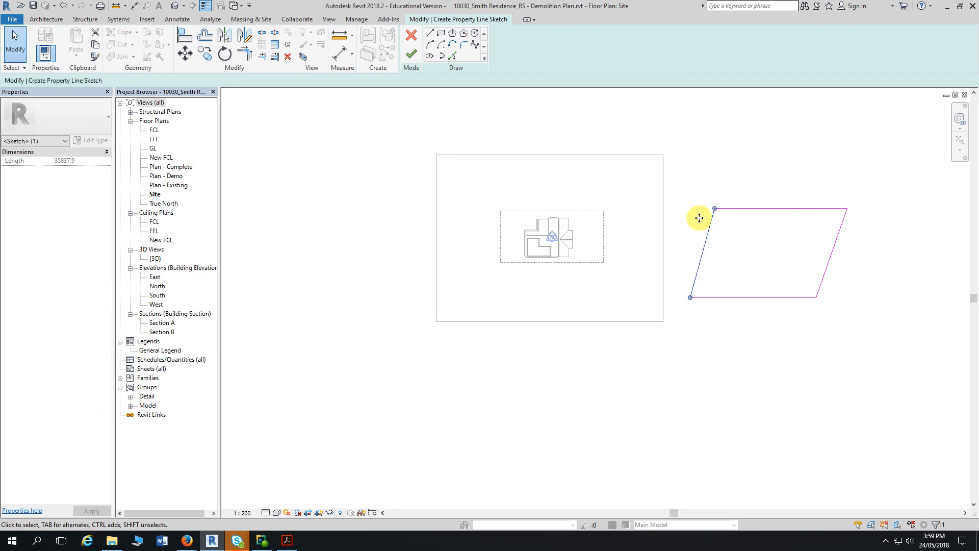
click(135, 7)
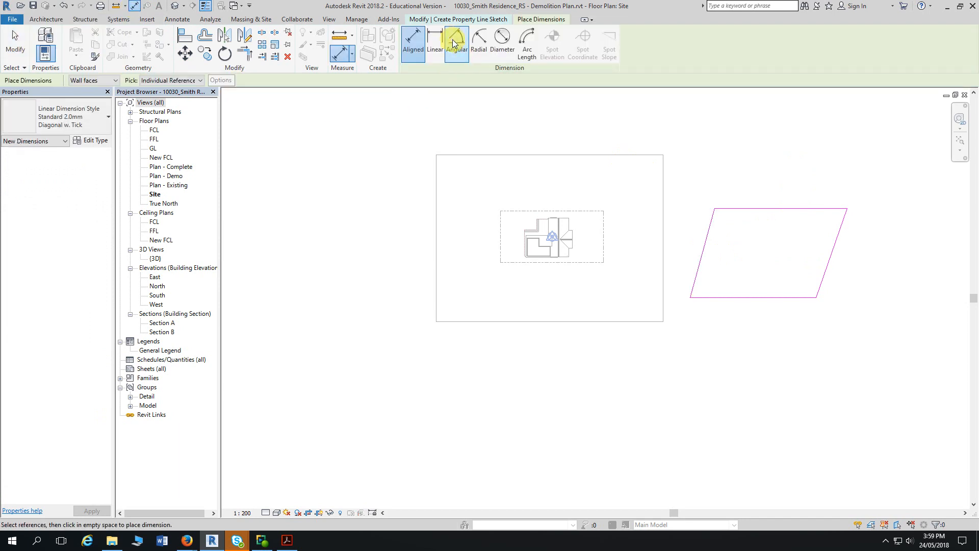
click(451, 40)
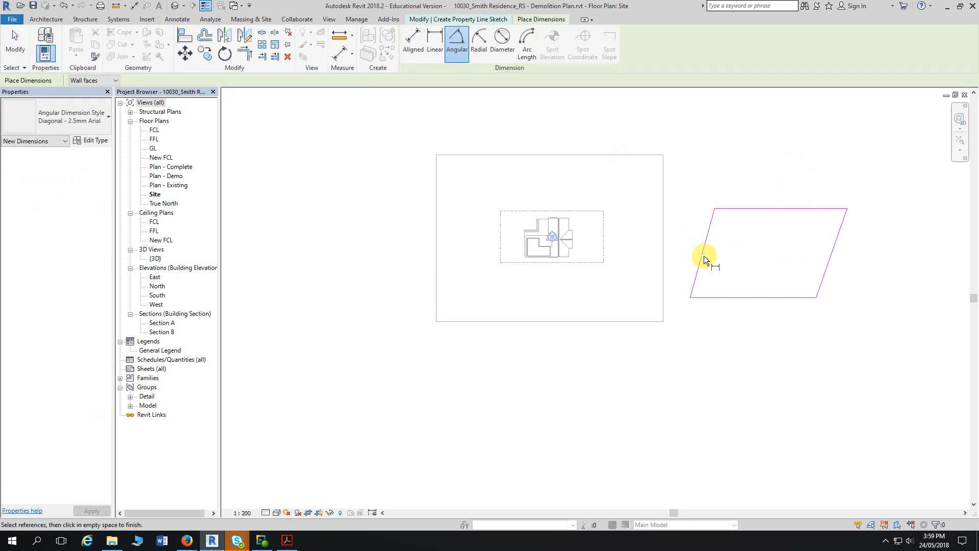
click(730, 296)
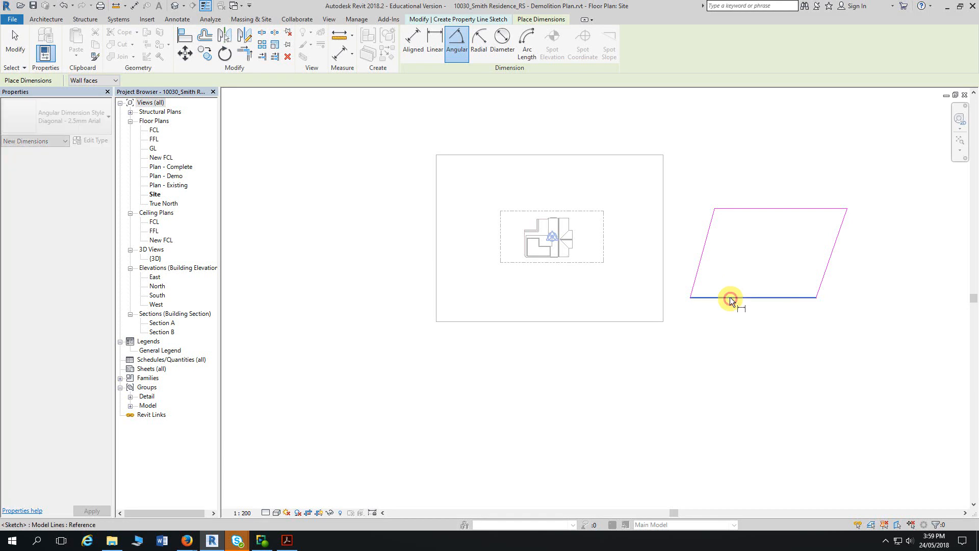
click(699, 267)
click(454, 50)
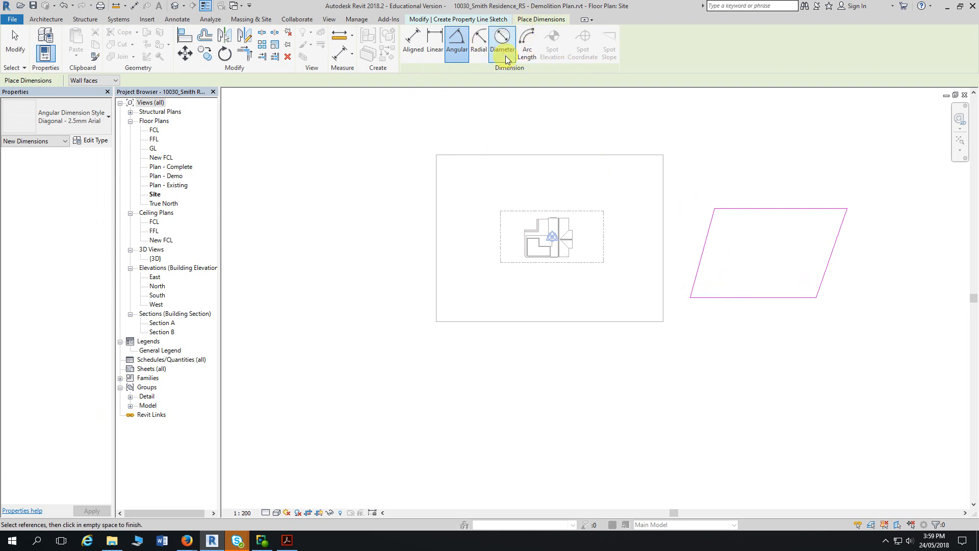
Finish the property line sketch and leave the dimension command
click(470, 19)
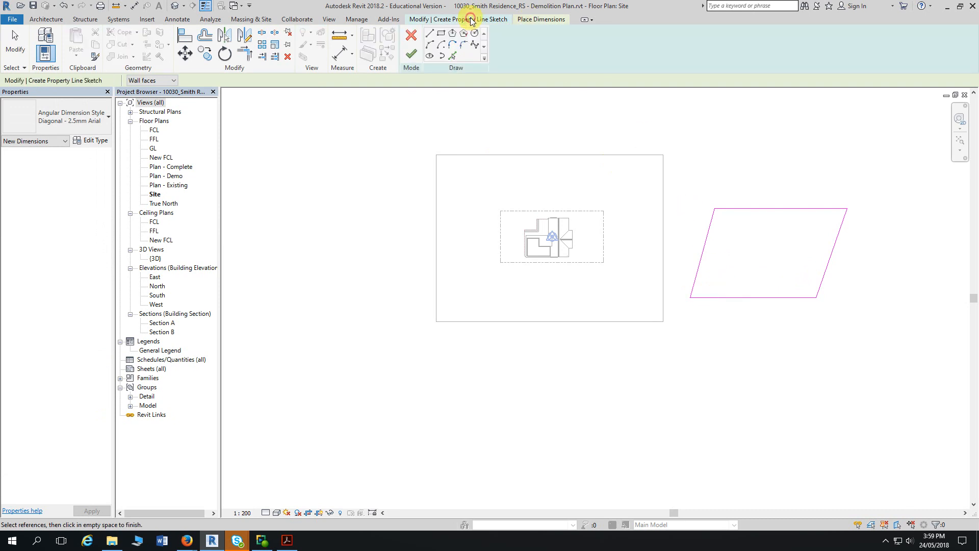
click(411, 52)
key(Escape)
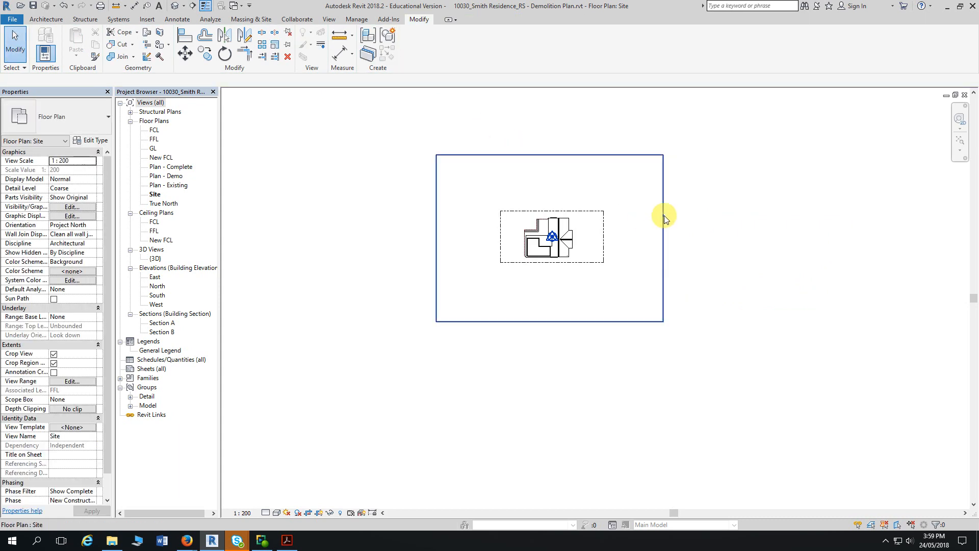
Extend the right edge of the Site view's crop region so it encloses the sketched property boundary
click(664, 217)
scroll(668, 234, down, 2)
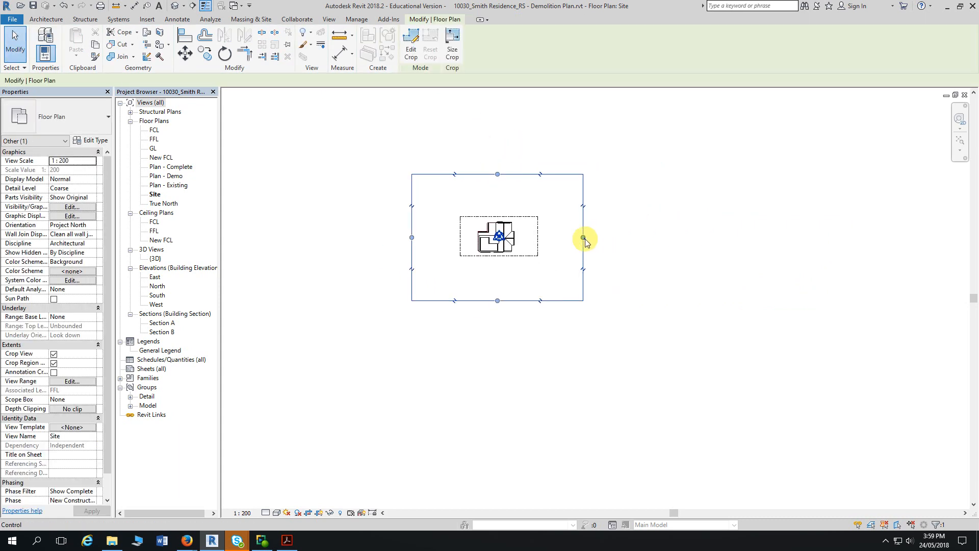
drag(584, 238, 761, 234)
click(732, 296)
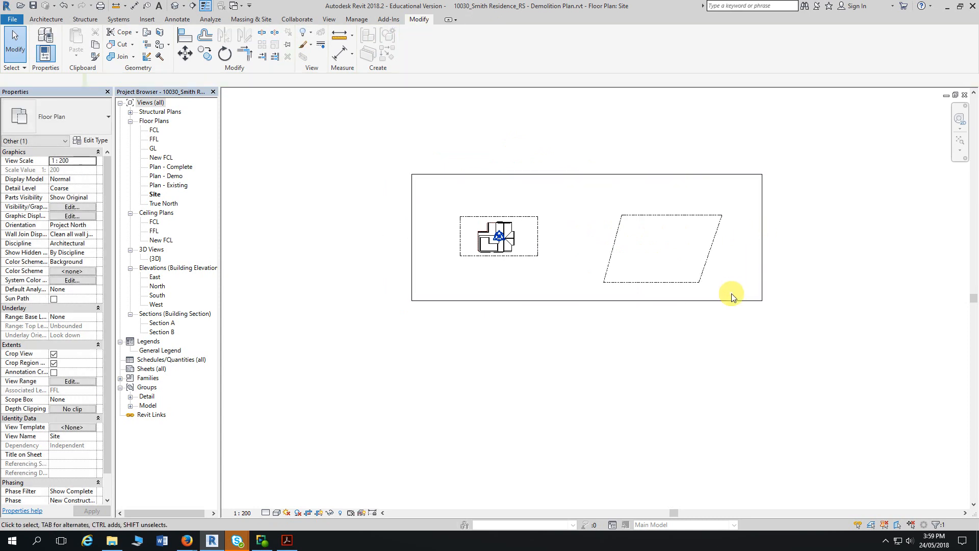
scroll(653, 311, up, 1)
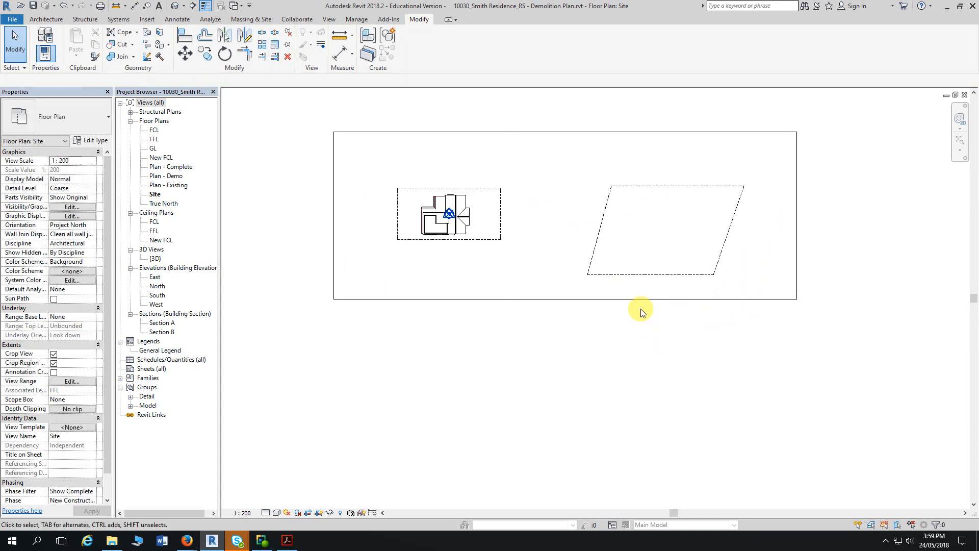
Check the sketched boundary's lower-left corner with an angular dimension between its bottom and left lines, and delete that dimension
click(134, 6)
click(456, 42)
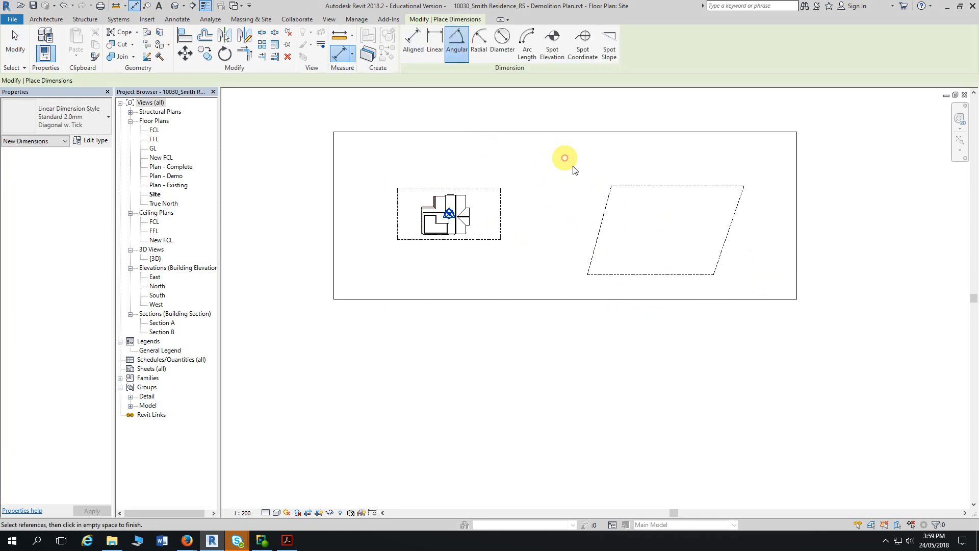
click(626, 275)
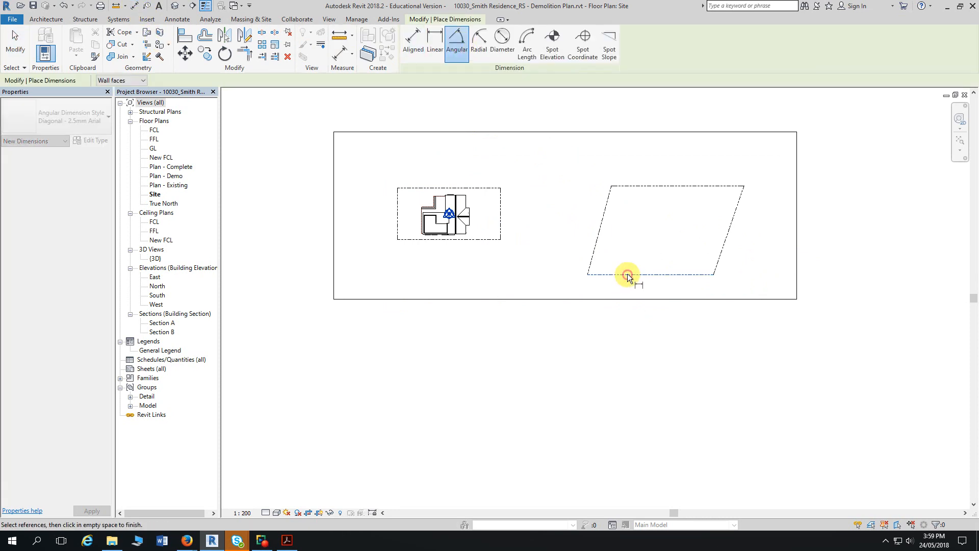
click(601, 234)
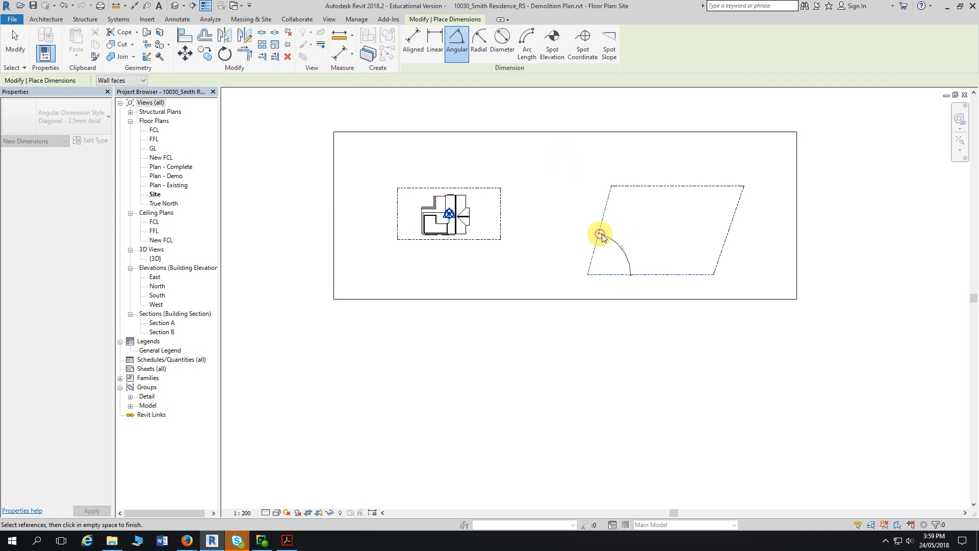
click(614, 257)
scroll(661, 248, up, 1)
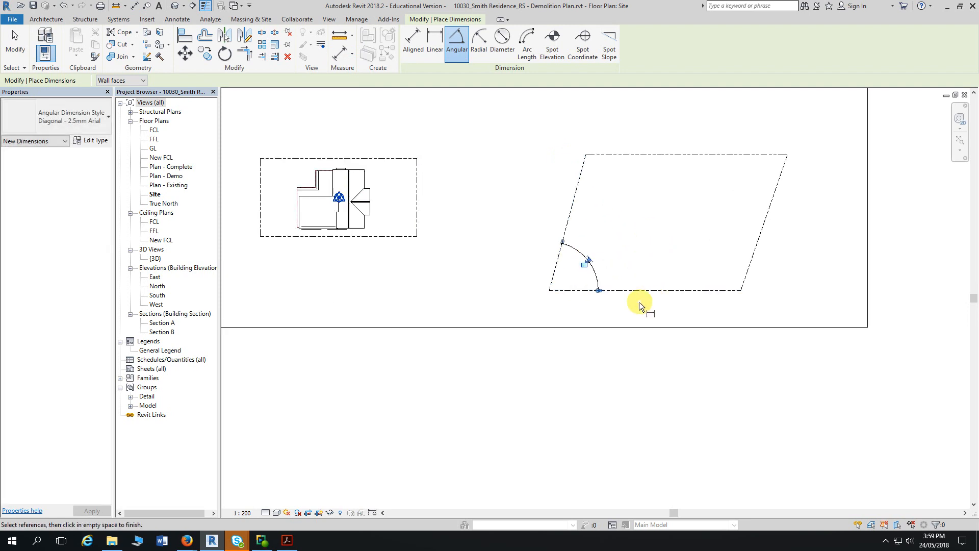
scroll(632, 306, up, 3)
key(Escape)
scroll(622, 304, up, 1)
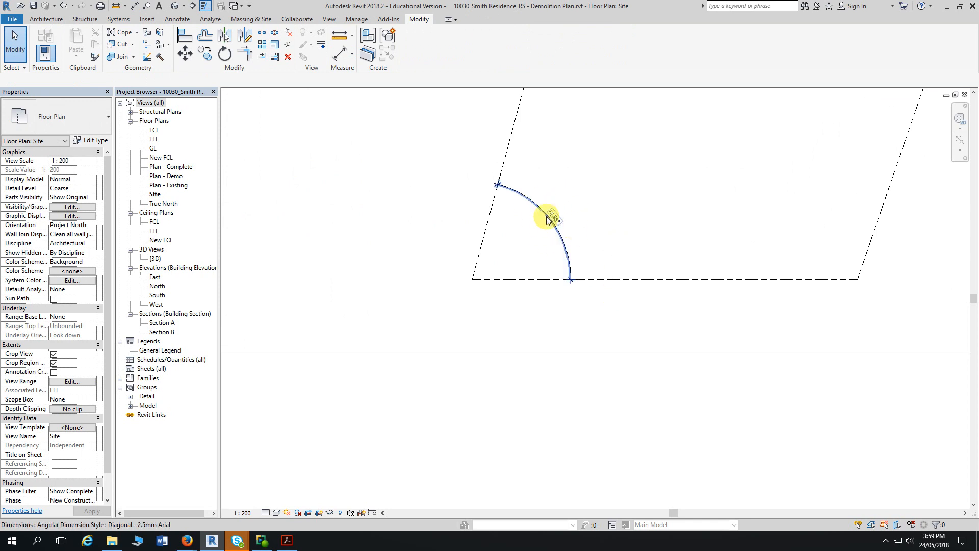
click(563, 236)
key(Delete)
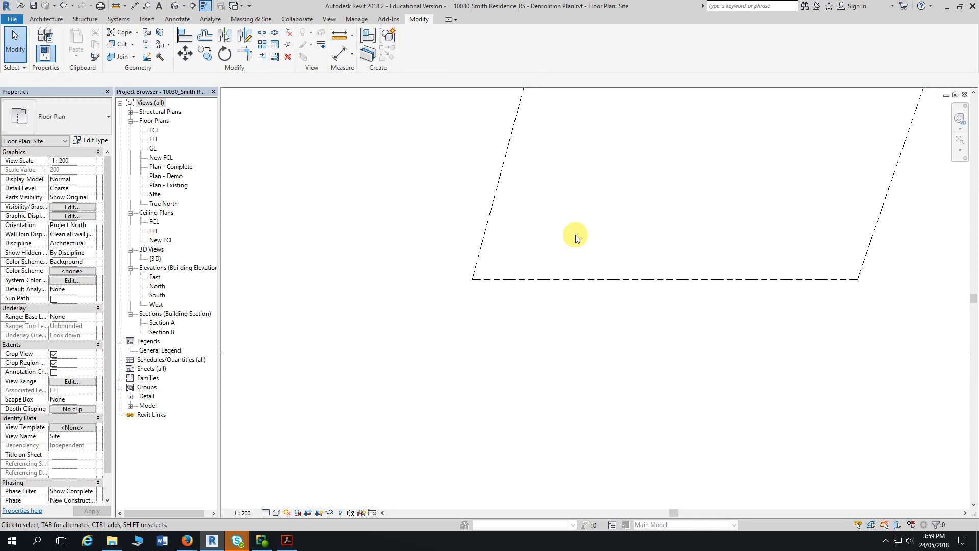
Convert the sketched property boundary to a table-based property line and accept its deed data
scroll(654, 239, down, 4)
scroll(602, 240, down, 1)
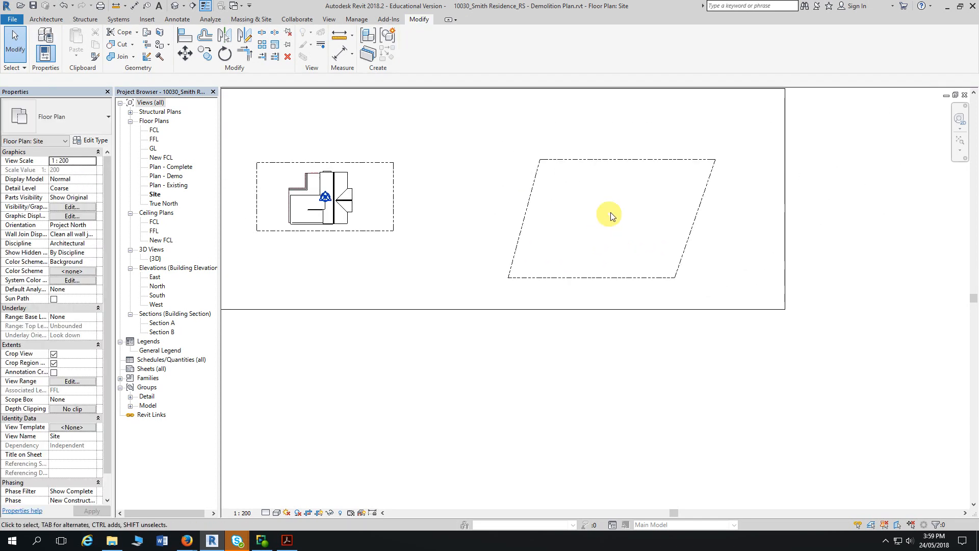
click(631, 161)
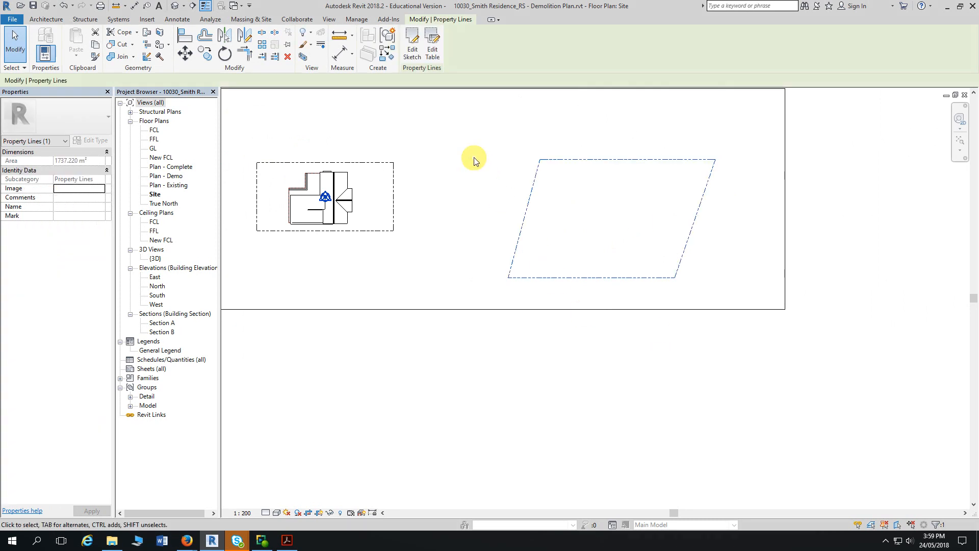
click(433, 55)
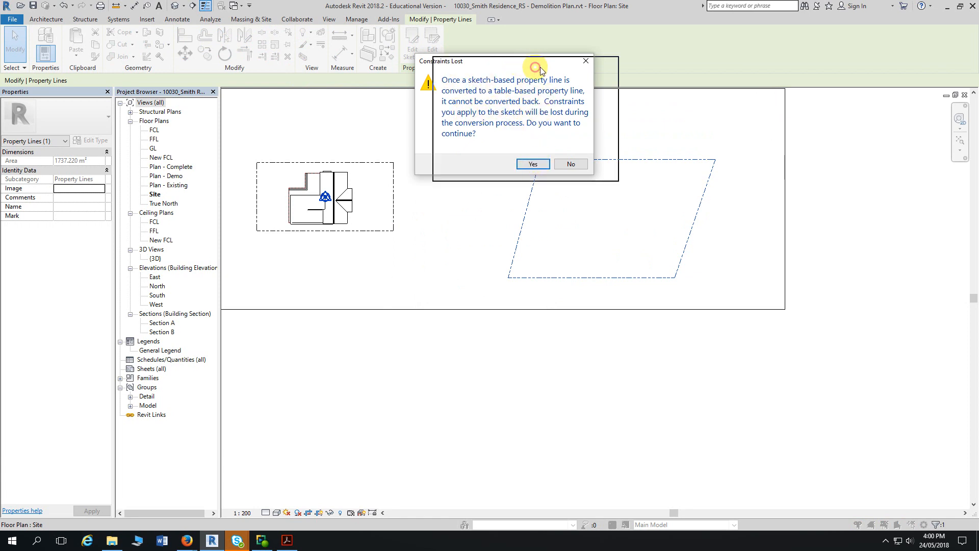
drag(542, 61, 585, 58)
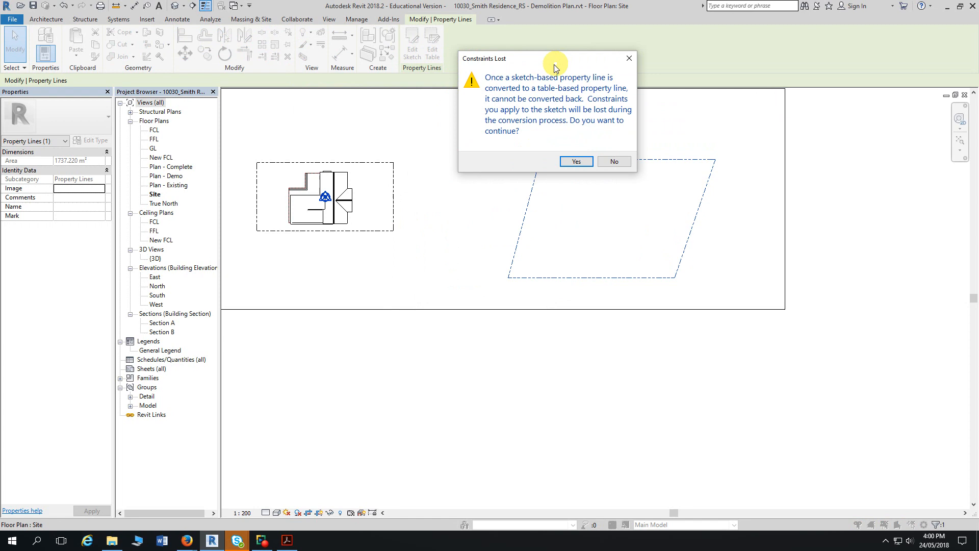
click(577, 162)
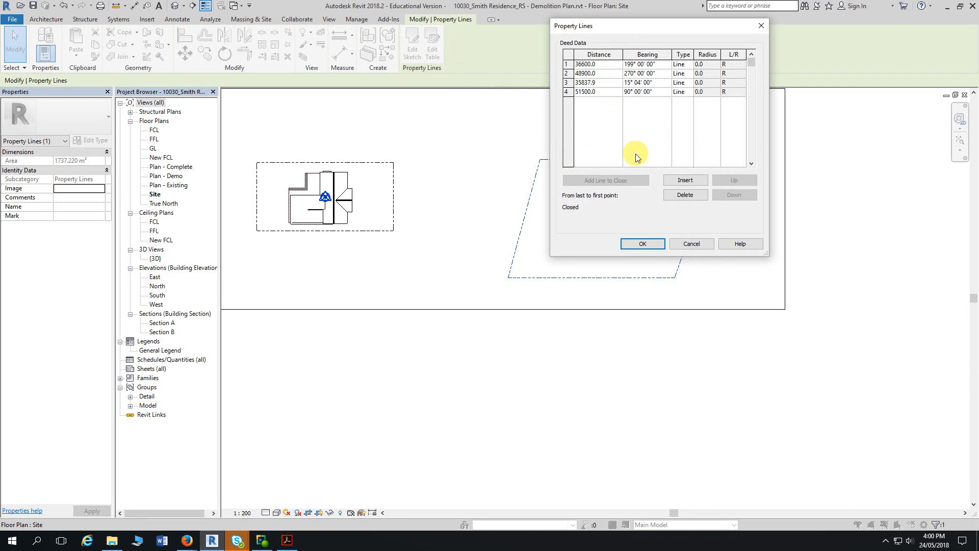
click(653, 246)
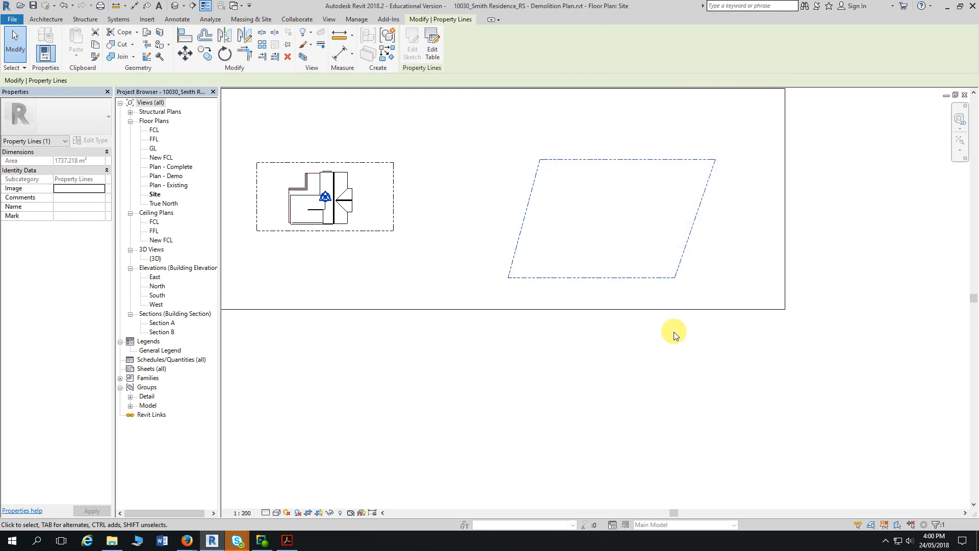
Delete the four-sided property boundary to the right of the house
click(650, 346)
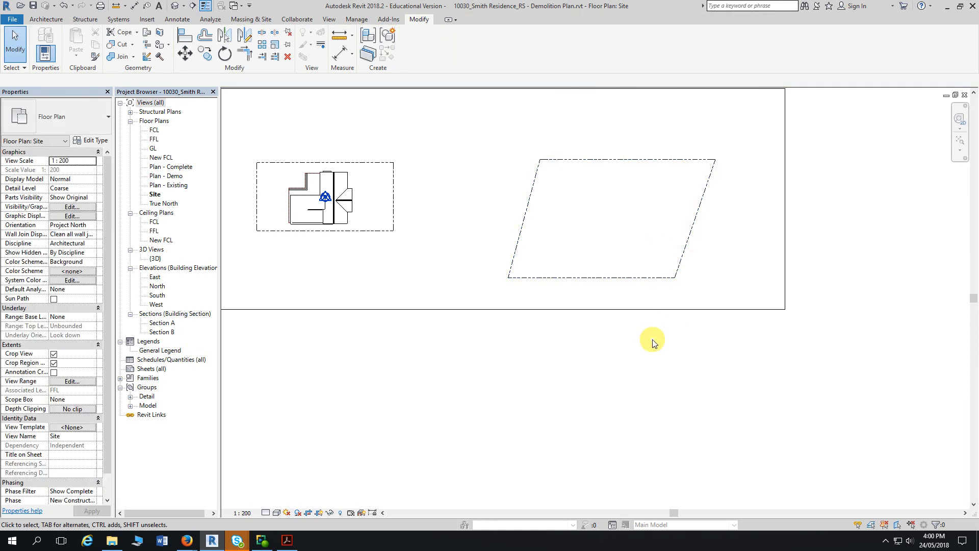
click(646, 161)
key(Delete)
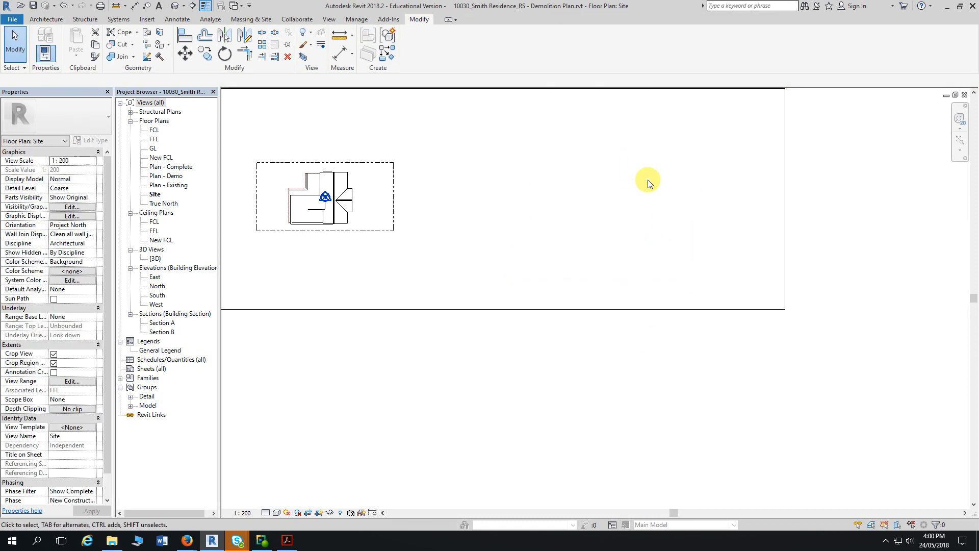
Pull the right edge of the Site view's crop region back in, close to the property boundary around the house
scroll(572, 164, down, 1)
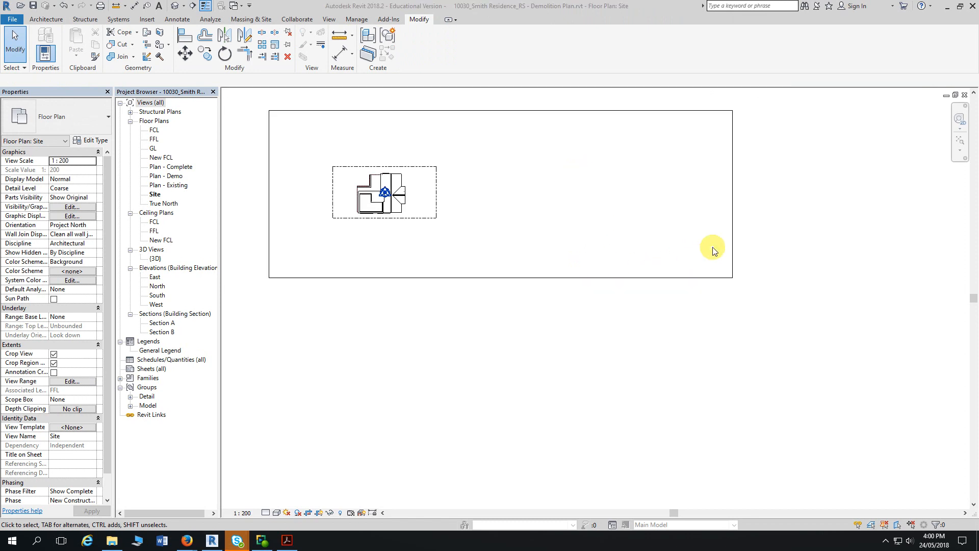
click(733, 220)
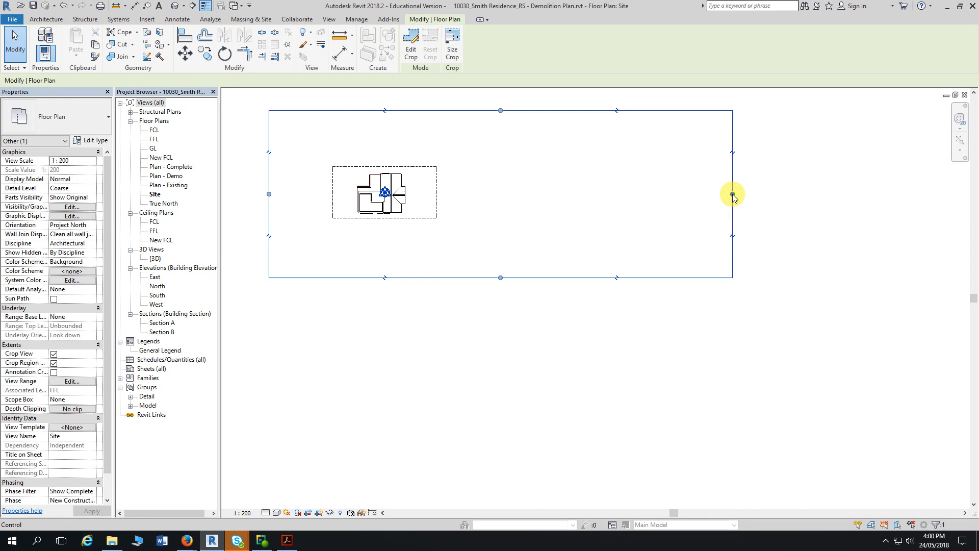
drag(732, 213, 480, 201)
middle_drag(441, 308, 538, 345)
click(538, 345)
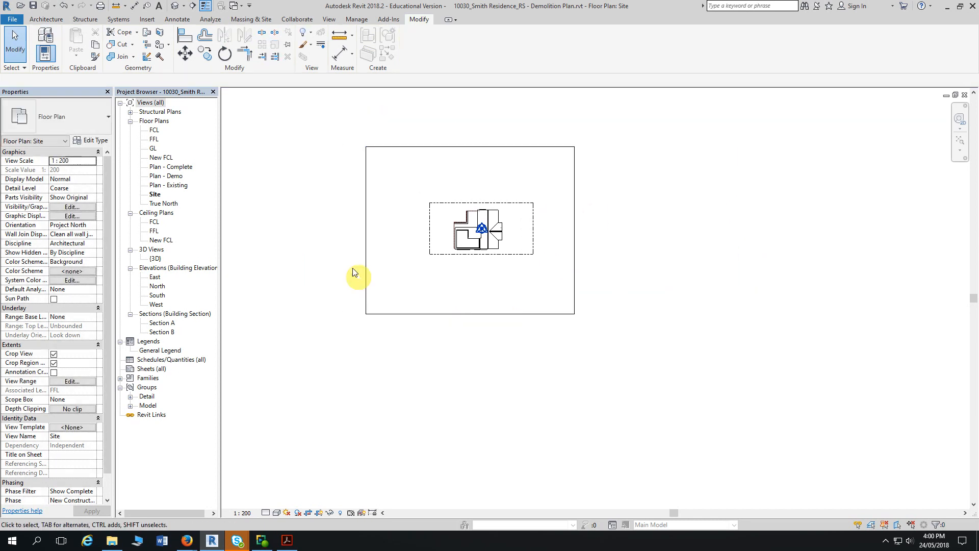
Select the remaining property boundary around the house and examine its area and its placement within the crop region
scroll(328, 225, up, 3)
middle_drag(328, 226, 330, 251)
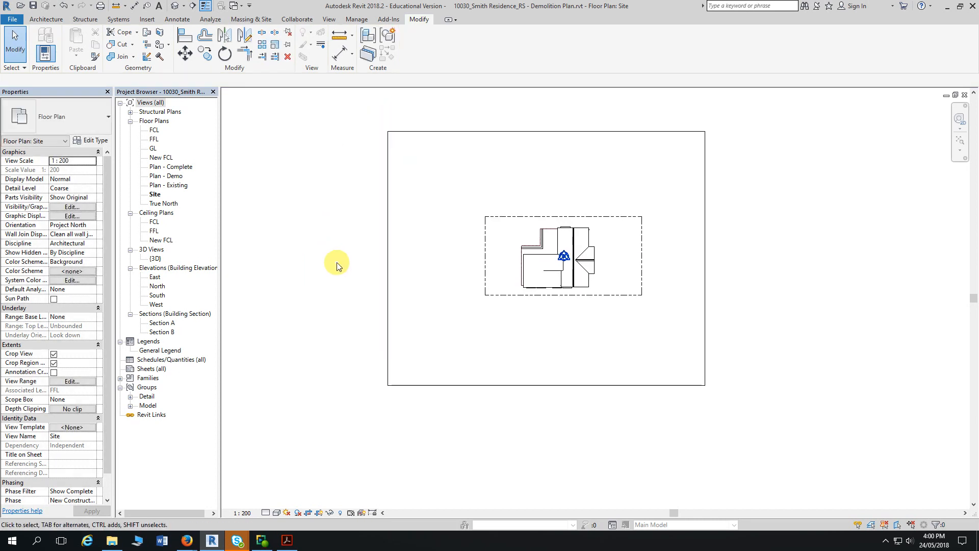
click(509, 221)
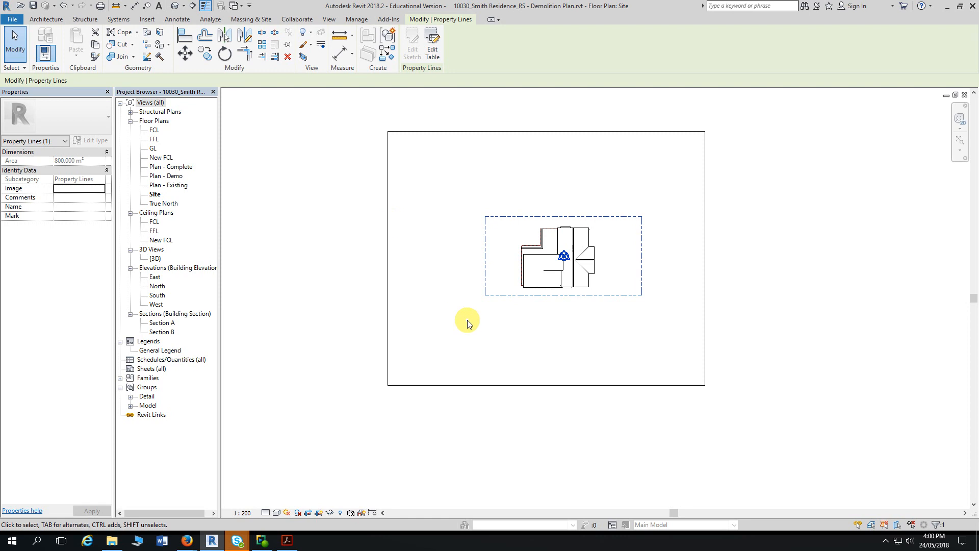
scroll(540, 326, up, 2)
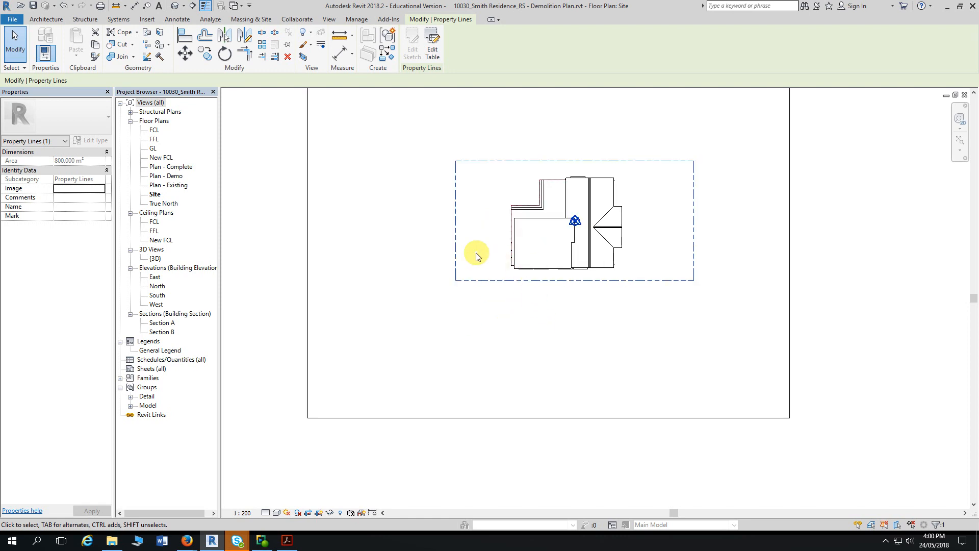
scroll(387, 291, down, 3)
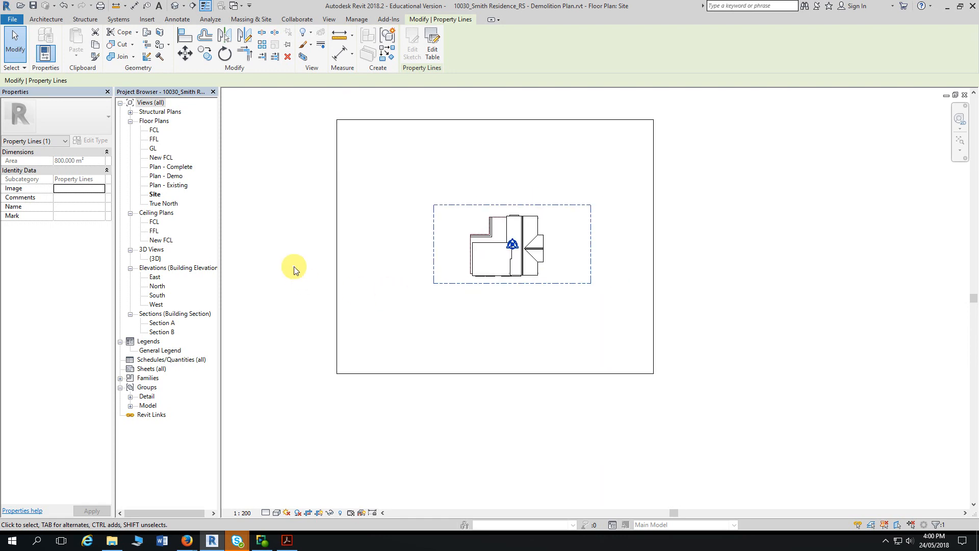
middle_drag(290, 267, 326, 290)
scroll(333, 286, up, 1)
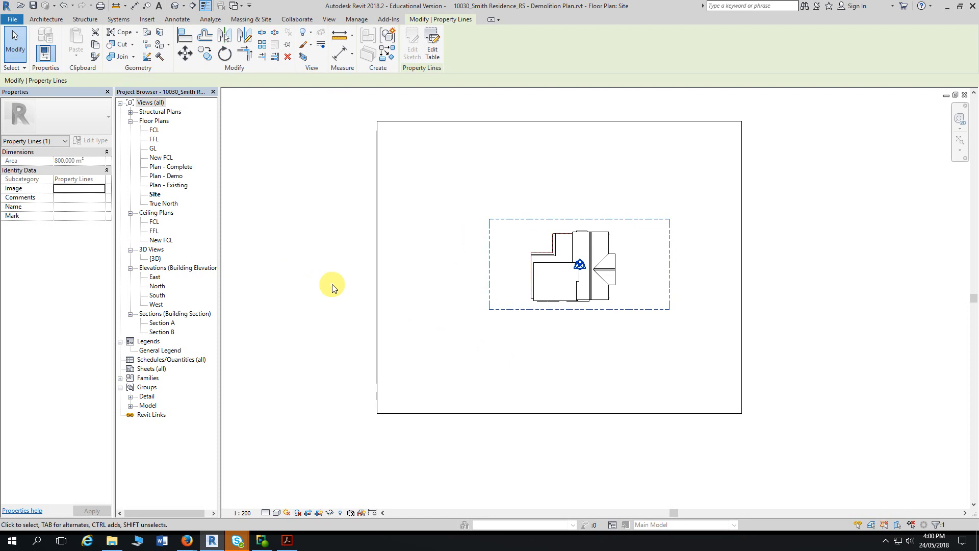